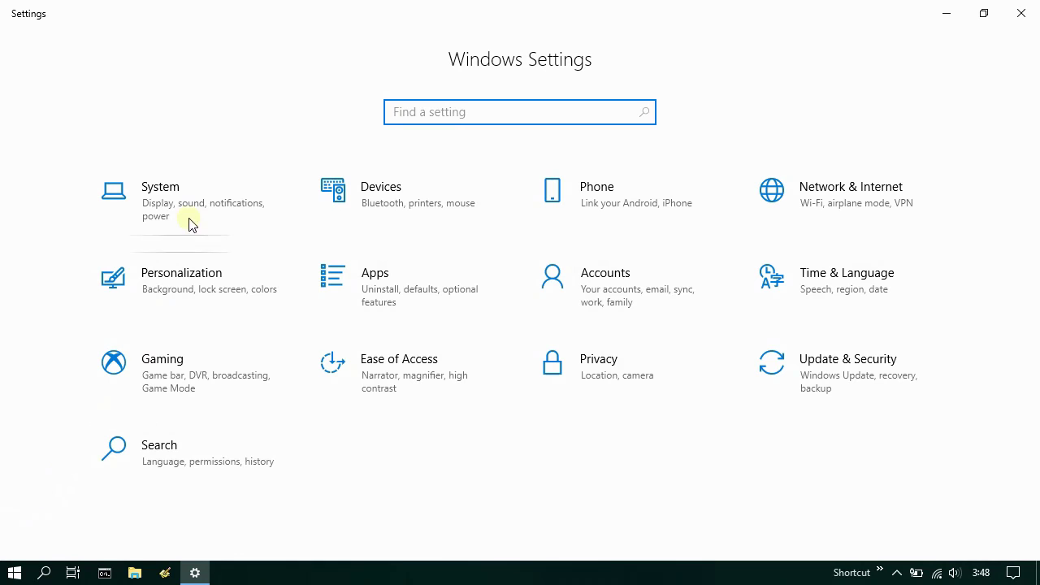
- Confirm a 64-bit operating system under System > About device specifications, then close Settings
{"action": "left_click", "coordinate": [190, 190]}
{"action": "scroll", "coordinate": [190, 193], "scroll_direction": "down", "scroll_amount": 3}
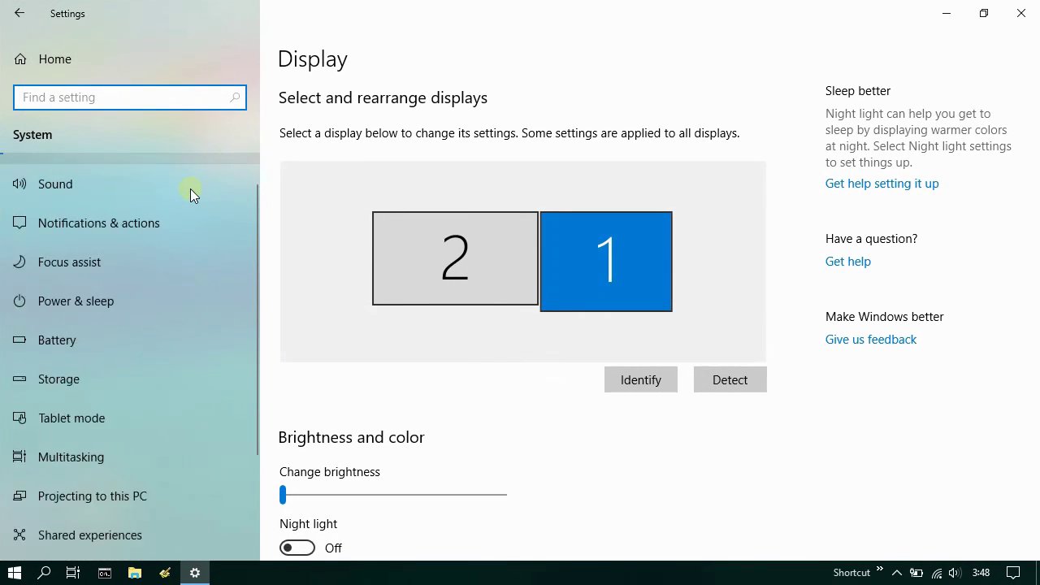
{"action": "left_click", "coordinate": [82, 469]}
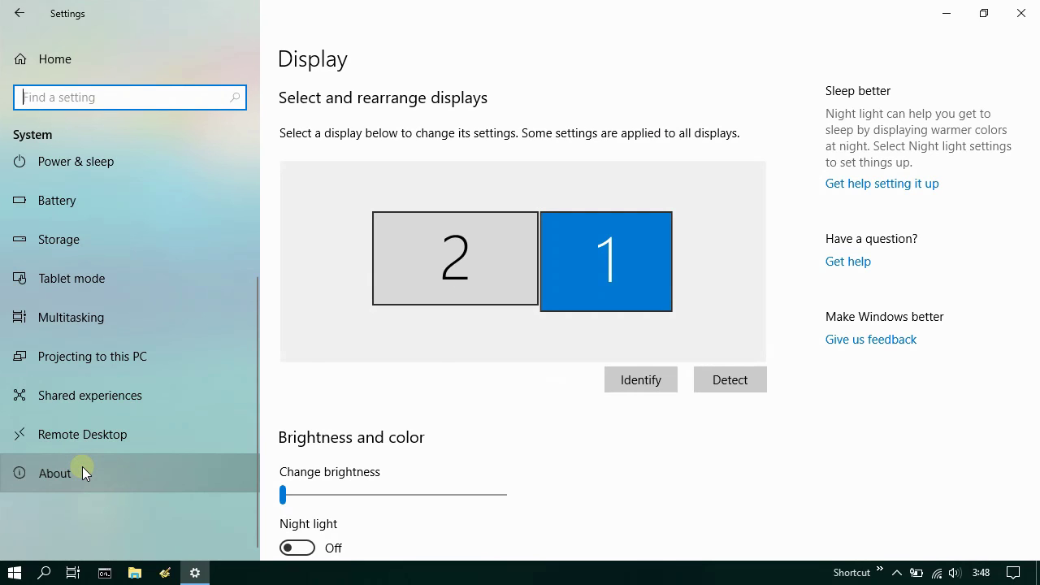
{"action": "left_click", "coordinate": [83, 469]}
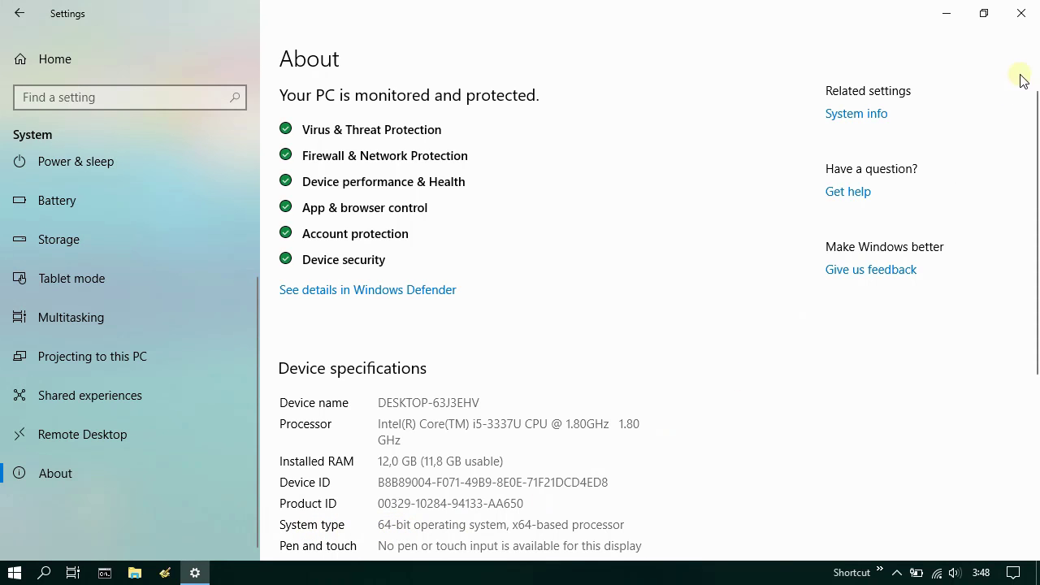
{"action": "left_click", "coordinate": [1021, 13]}
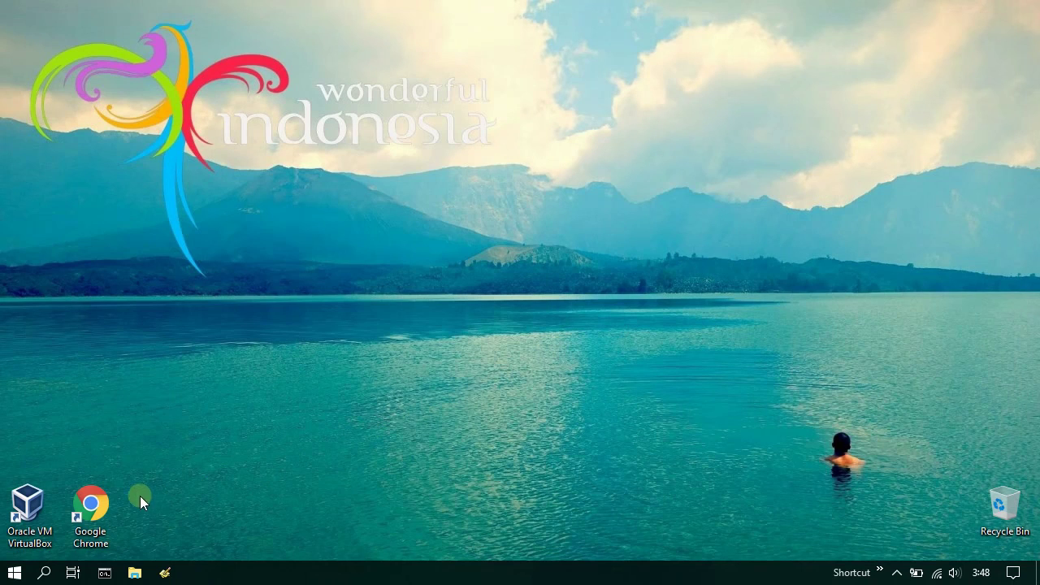
- Launch Chrome and go to the Caddy v1.0 stable download page
{"action": "double_click", "coordinate": [91, 505]}
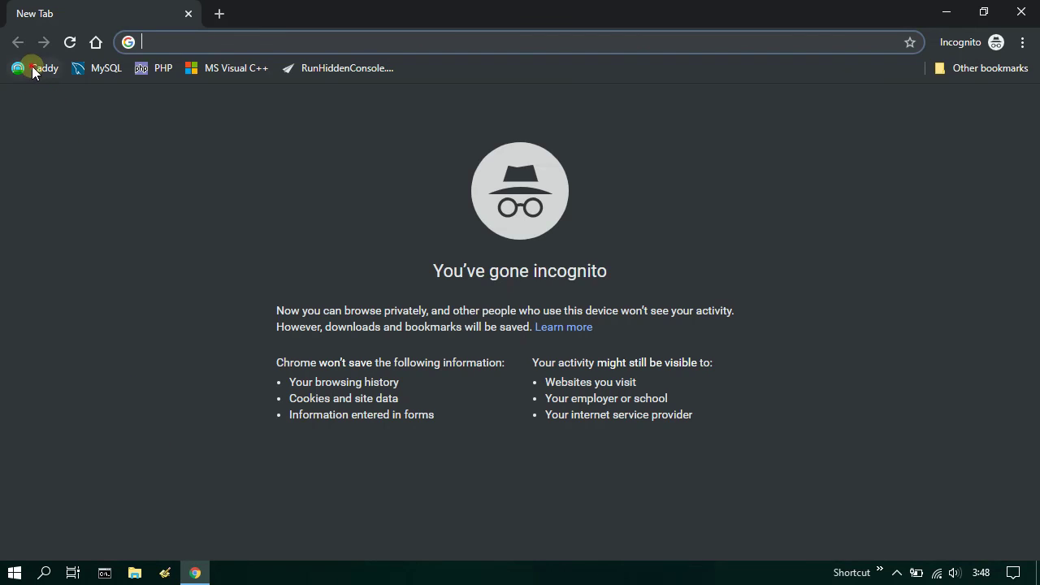
{"action": "left_click", "coordinate": [34, 70]}
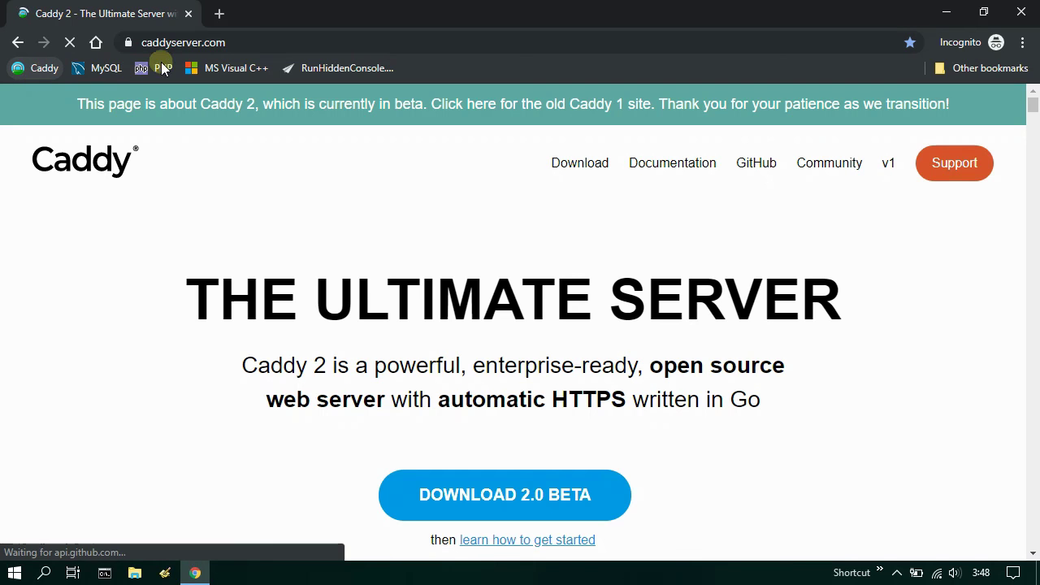
{"action": "left_click", "coordinate": [241, 43]}
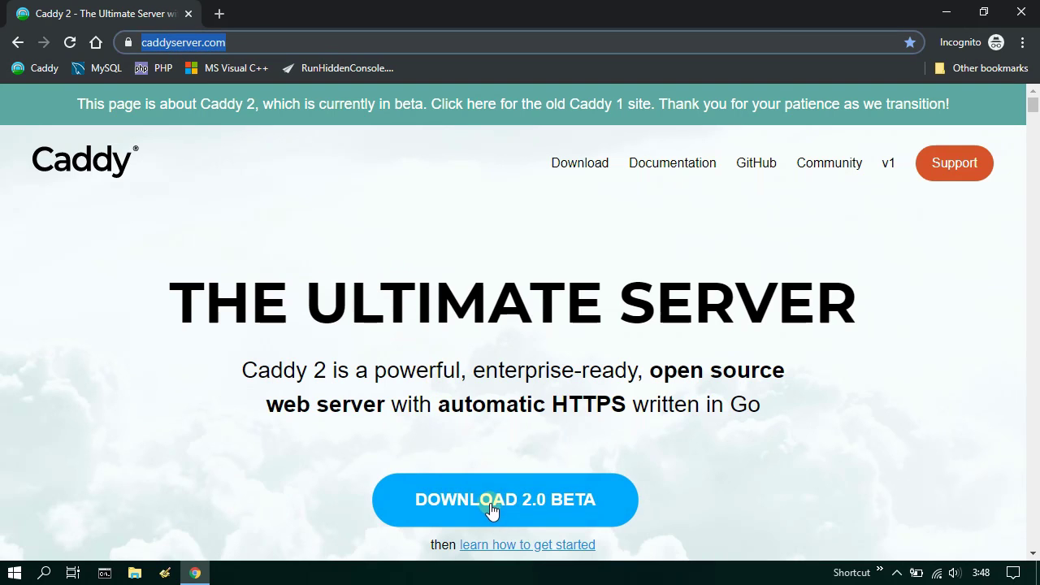
{"action": "scroll", "coordinate": [510, 507], "scroll_direction": "down", "scroll_amount": 1}
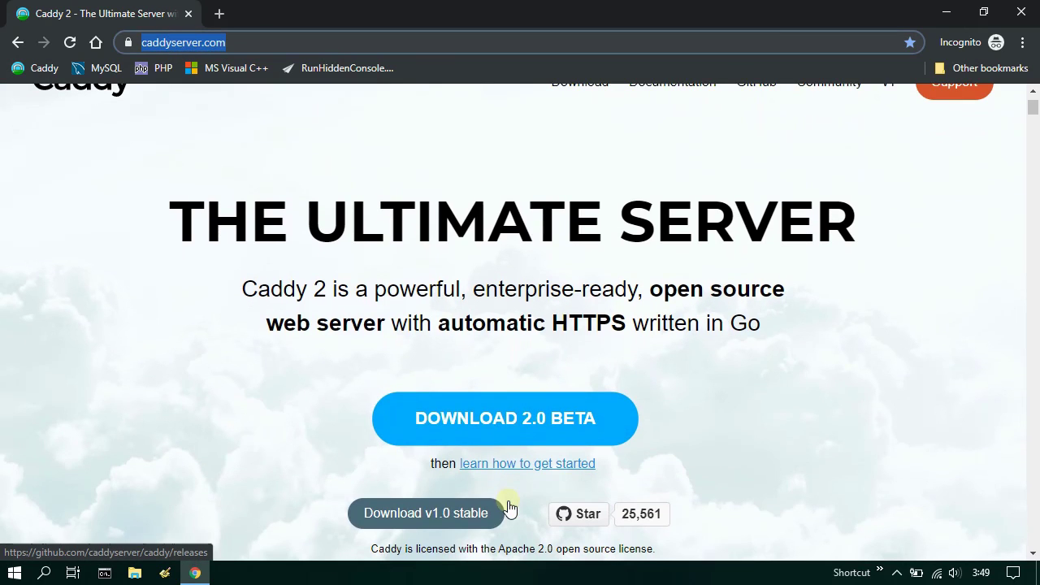
{"action": "left_click", "coordinate": [428, 515]}
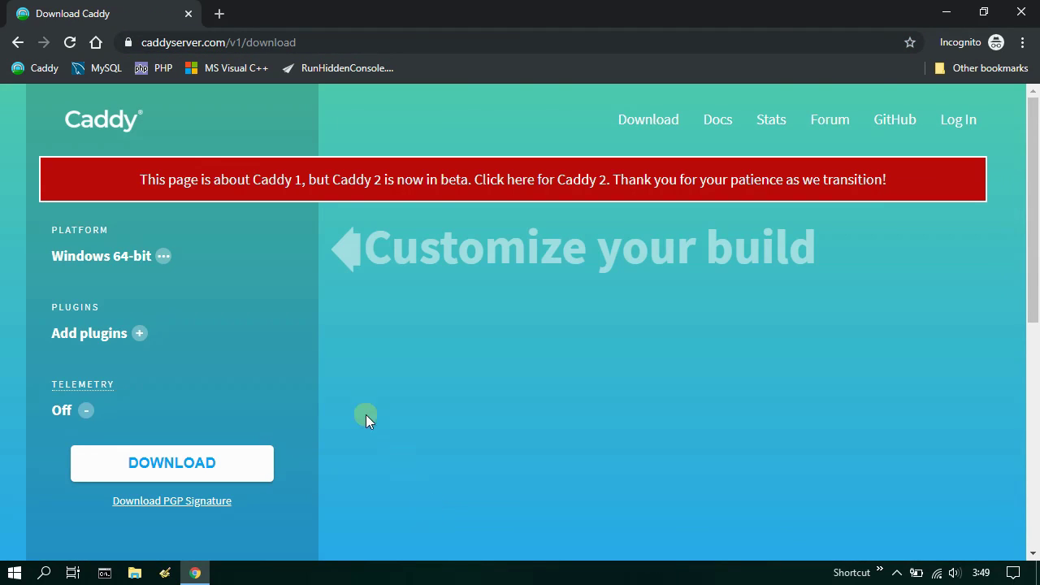
- Turn telemetry on and save the Windows 64-bit caddy_v1.0.4_windows_amd64 archive to Downloads
{"action": "left_click", "coordinate": [89, 338]}
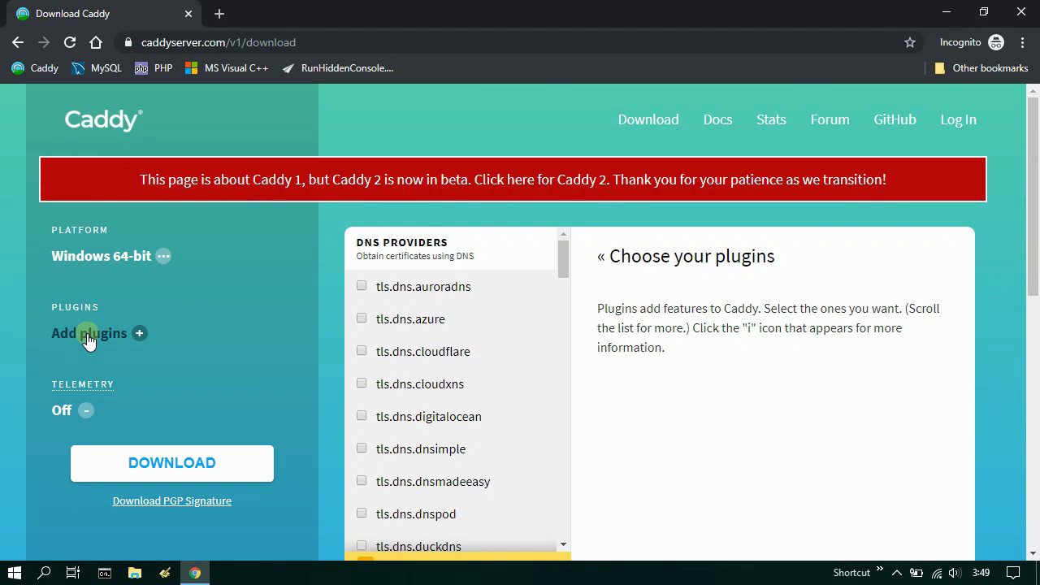
{"action": "left_click", "coordinate": [63, 411]}
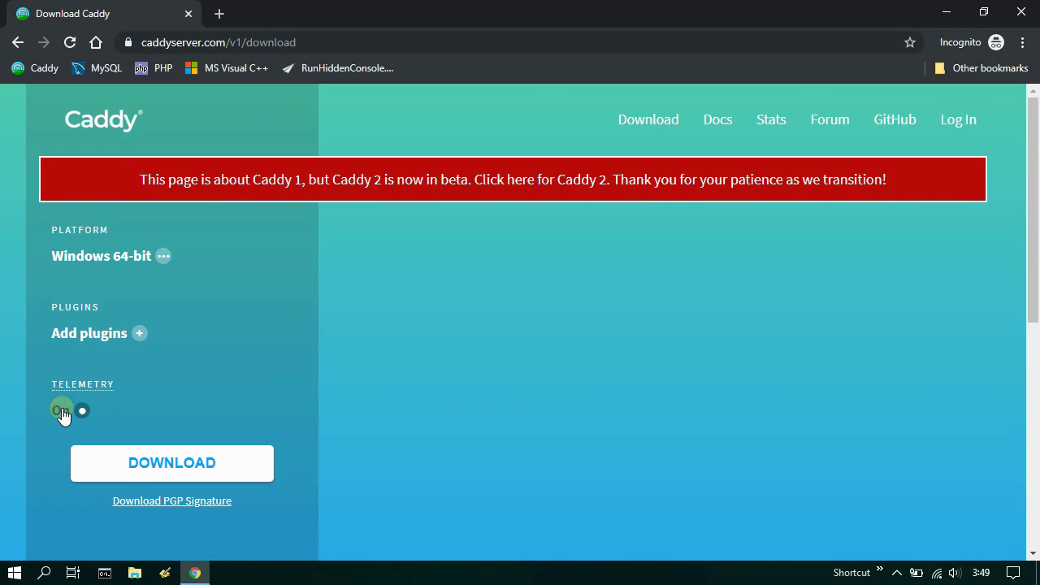
{"action": "left_click", "coordinate": [182, 463]}
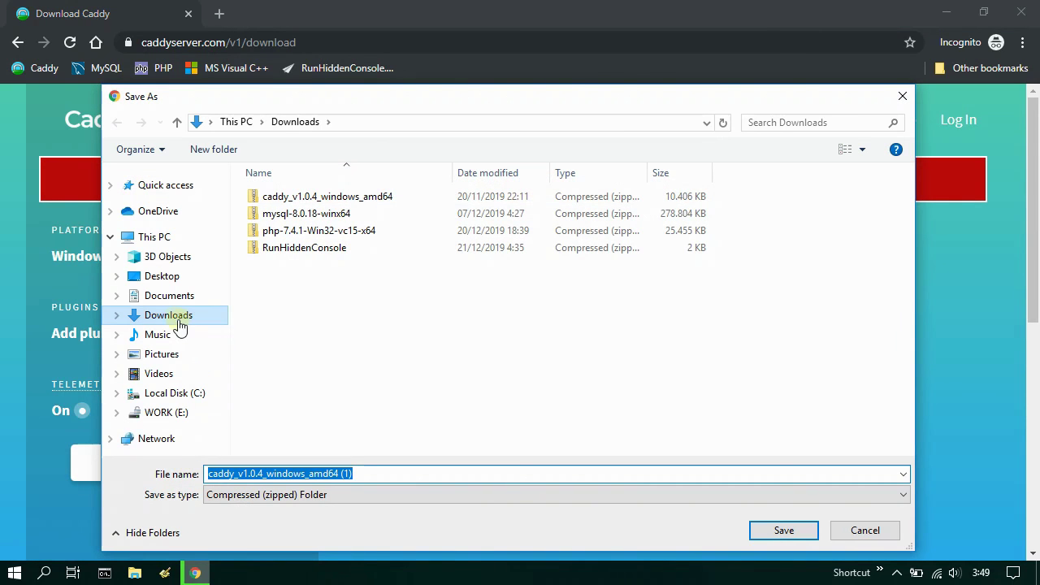
{"action": "left_click", "coordinate": [165, 320]}
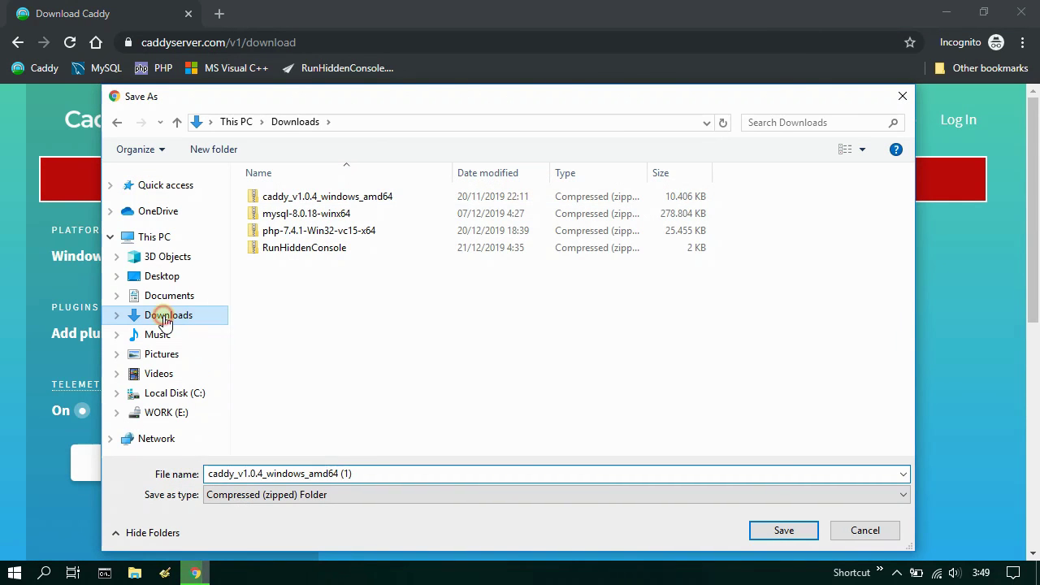
{"action": "left_click", "coordinate": [398, 198]}
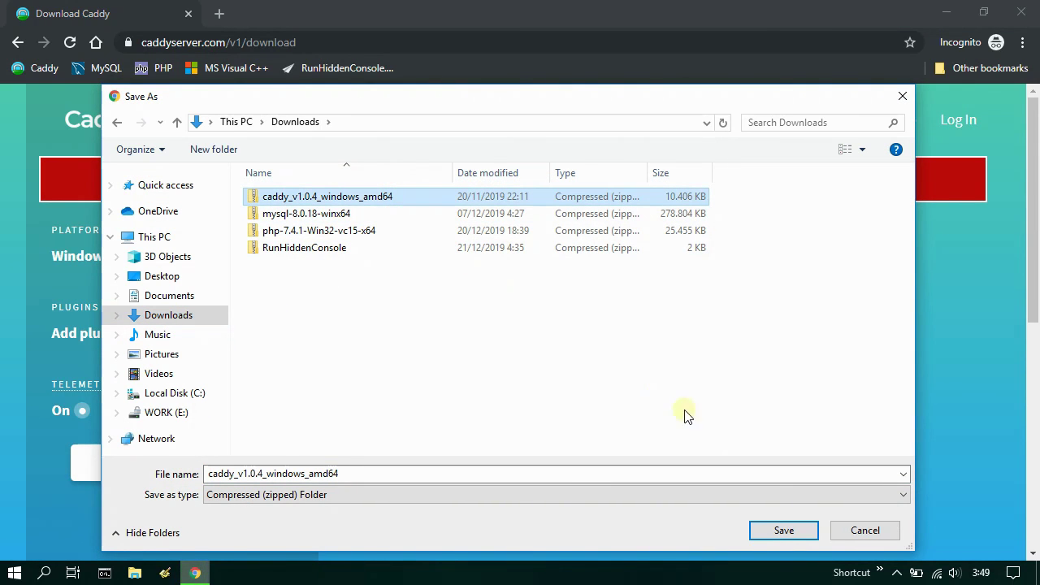
{"action": "left_click", "coordinate": [796, 531]}
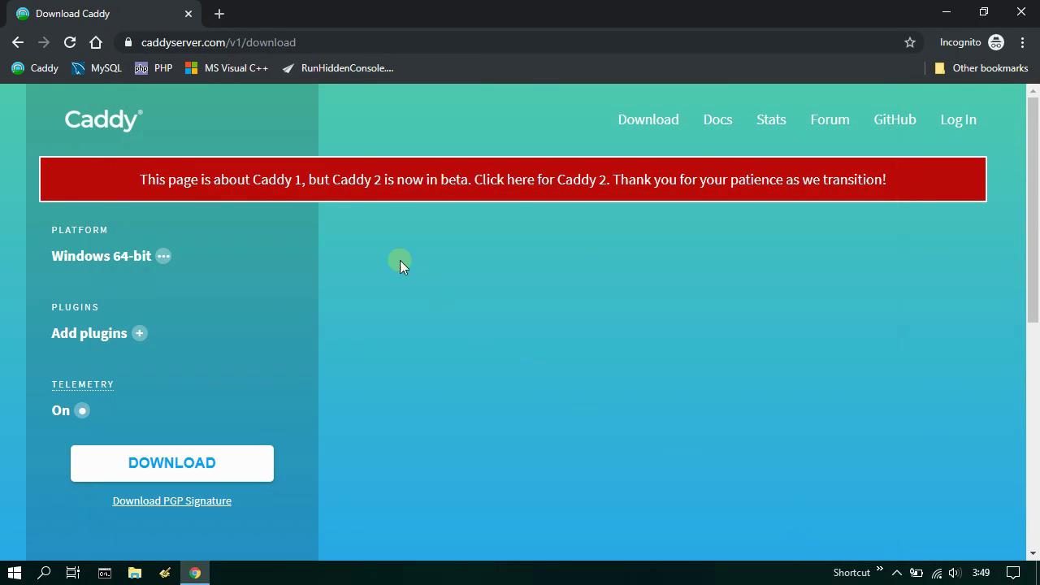
{"action": "left_click", "coordinate": [219, 13]}
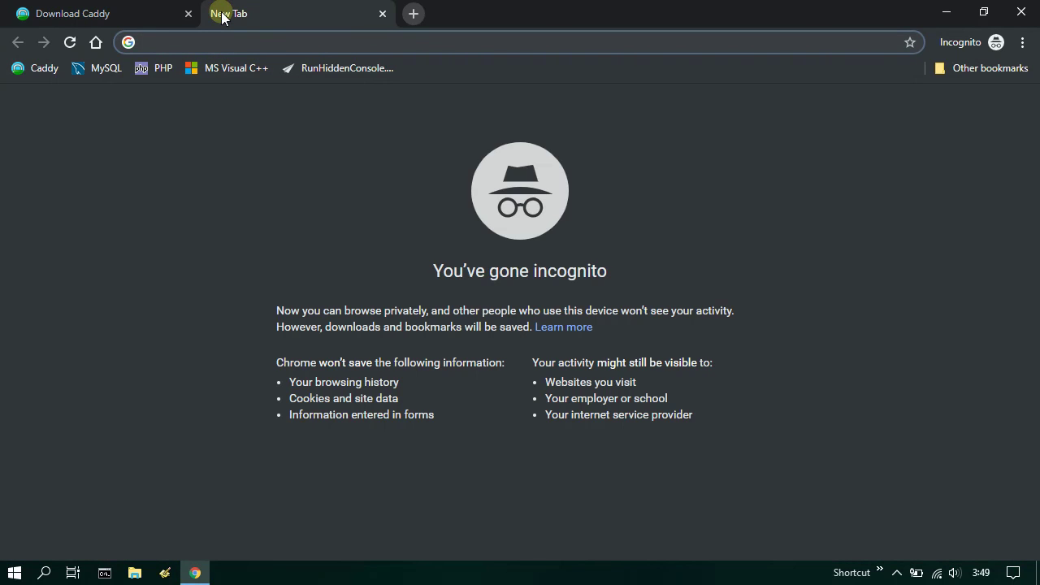
- Go to the MySQL Community Server downloads page from the MySQL bookmark
{"action": "left_click", "coordinate": [95, 73]}
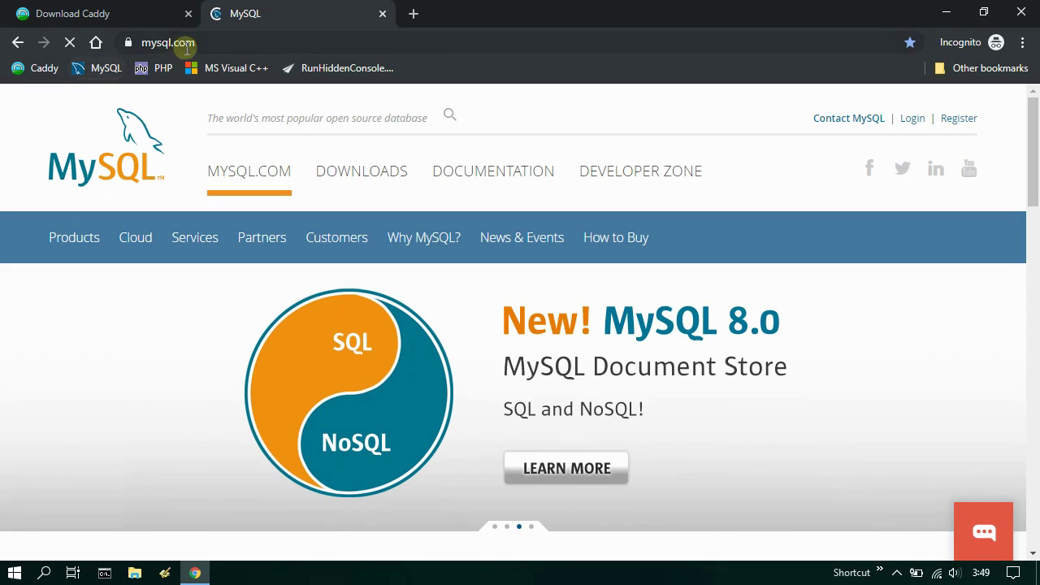
{"action": "left_click", "coordinate": [220, 42]}
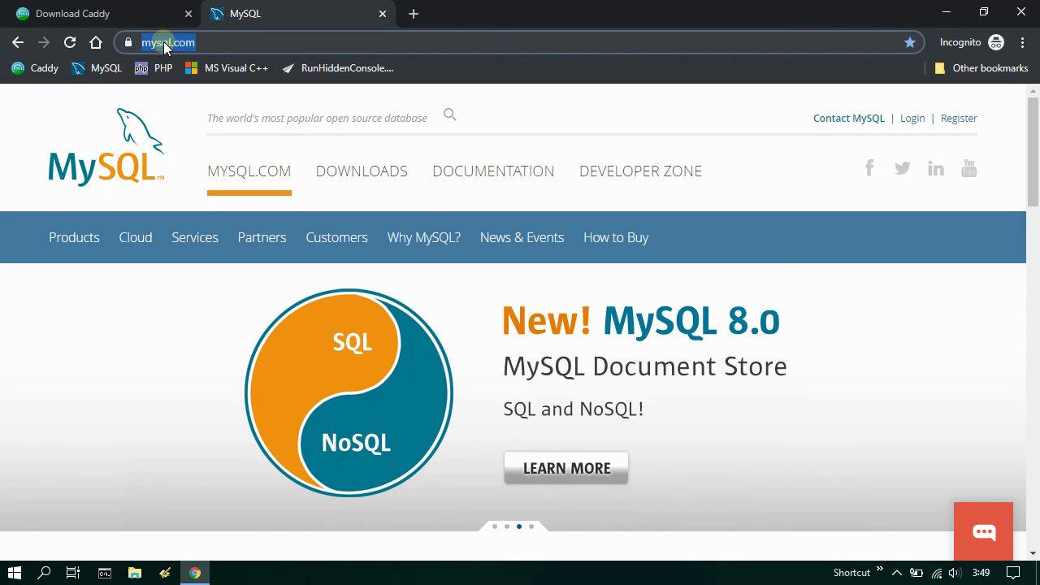
{"action": "left_click", "coordinate": [362, 176]}
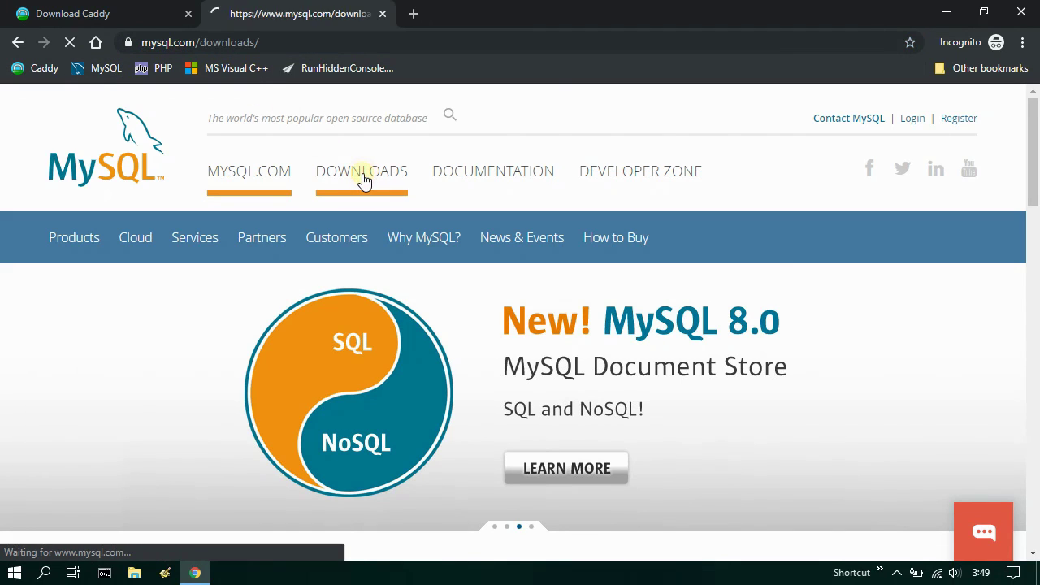
{"action": "scroll", "coordinate": [364, 179], "scroll_direction": "down", "scroll_amount": 5}
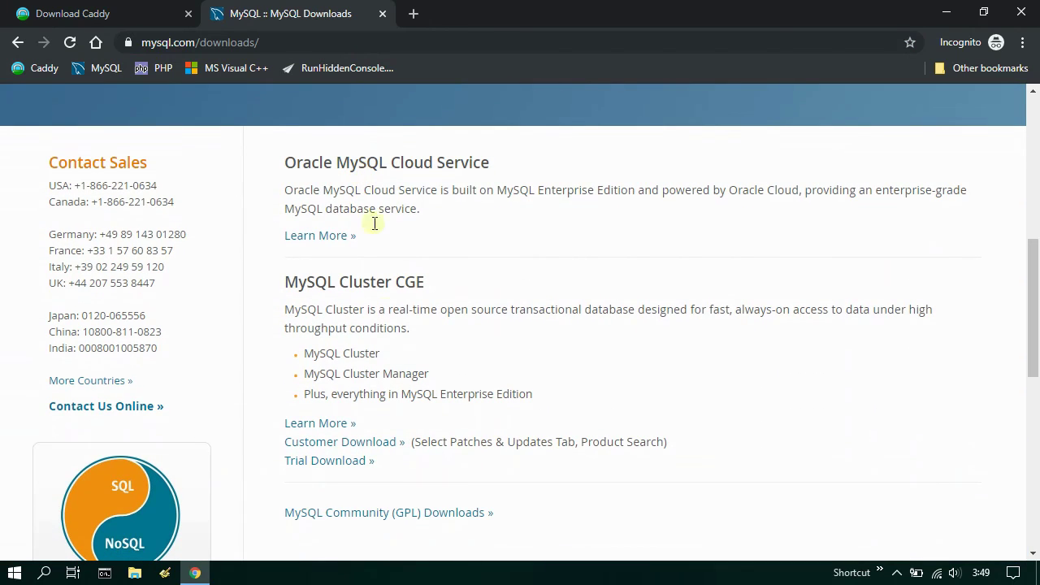
{"action": "left_click", "coordinate": [386, 513]}
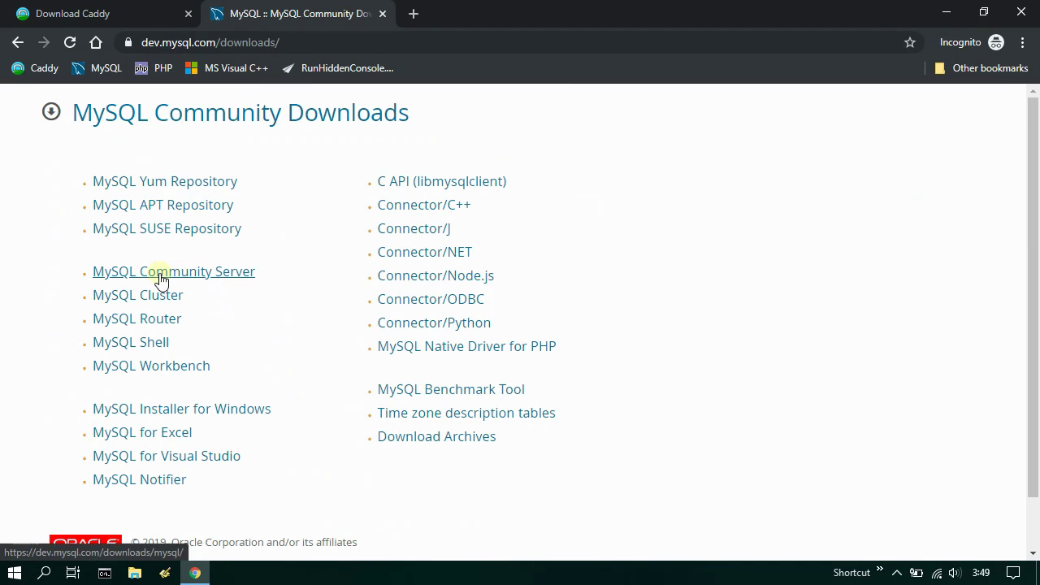
{"action": "left_click", "coordinate": [174, 273]}
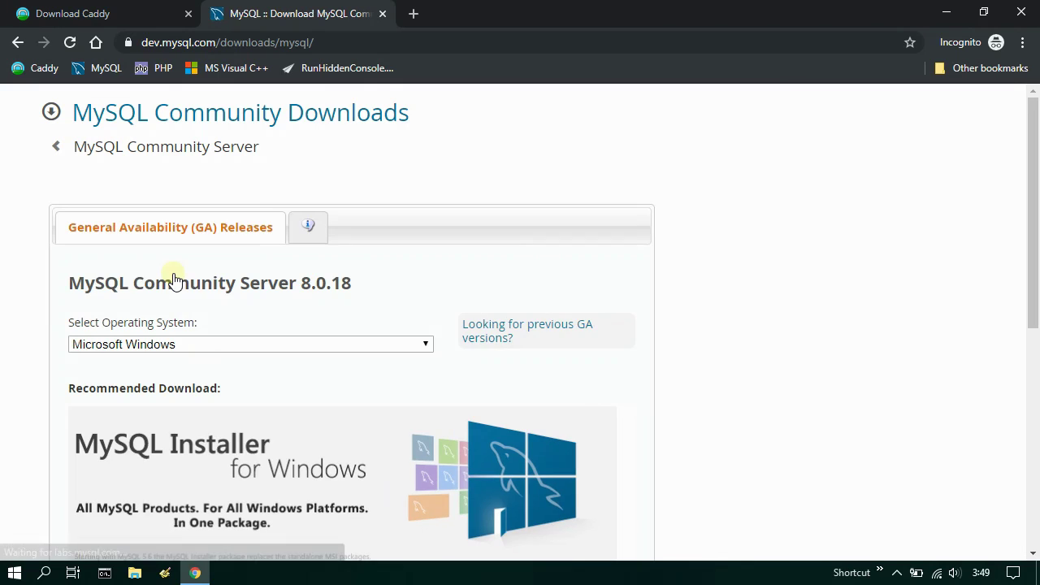
- Pick the MySQL 8.0.18 Windows 64-bit ZIP Archive for download
{"action": "left_click_drag", "start_coordinate": [70, 283], "coordinate": [355, 283]}
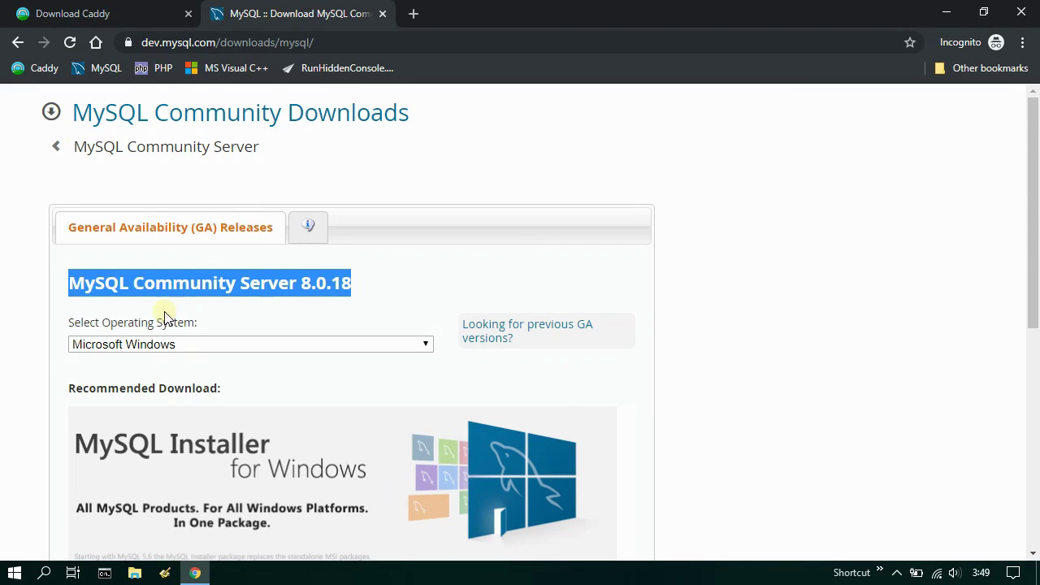
{"action": "left_click_drag", "start_coordinate": [69, 326], "coordinate": [201, 325]}
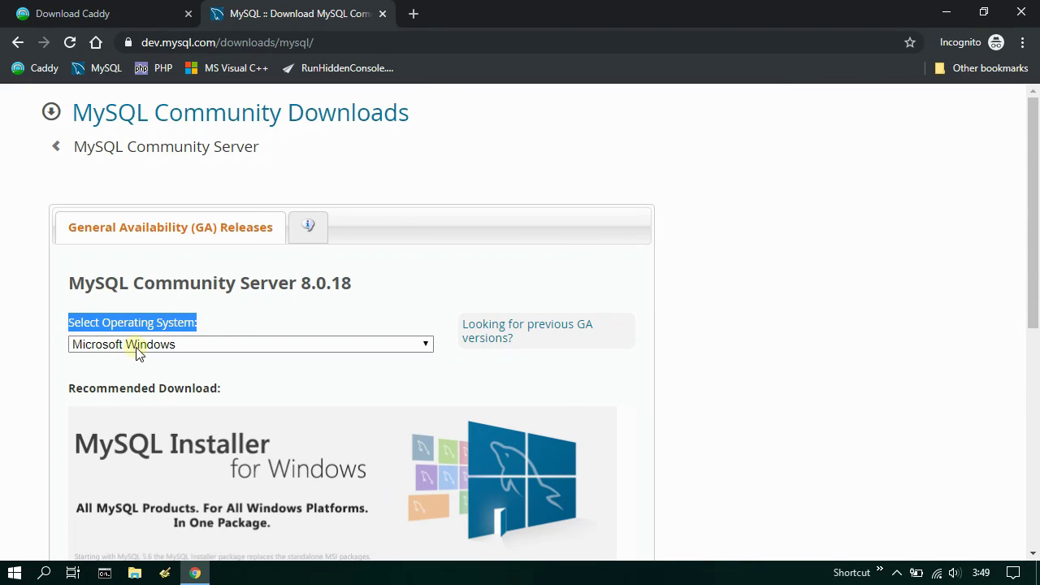
{"action": "scroll", "coordinate": [126, 352], "scroll_direction": "down", "scroll_amount": 3}
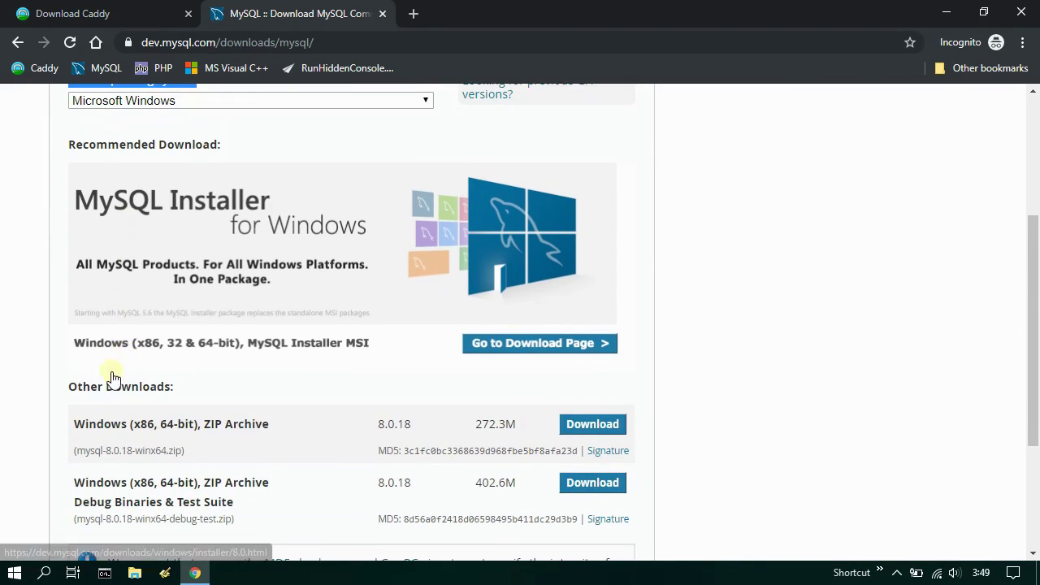
{"action": "left_click", "coordinate": [75, 425]}
{"action": "left_click_drag", "start_coordinate": [79, 426], "coordinate": [267, 431]}
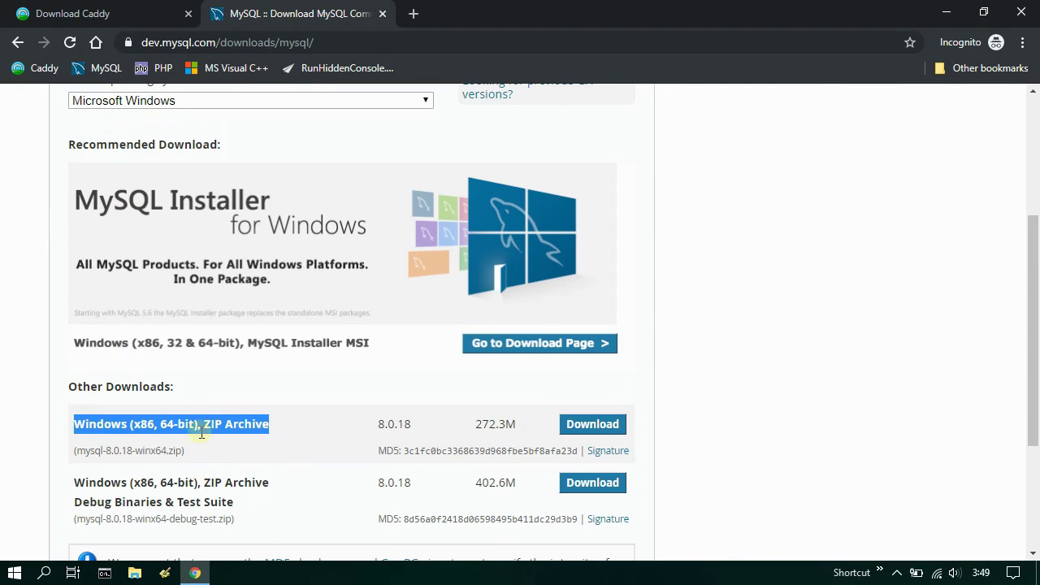
{"action": "left_click", "coordinate": [591, 428]}
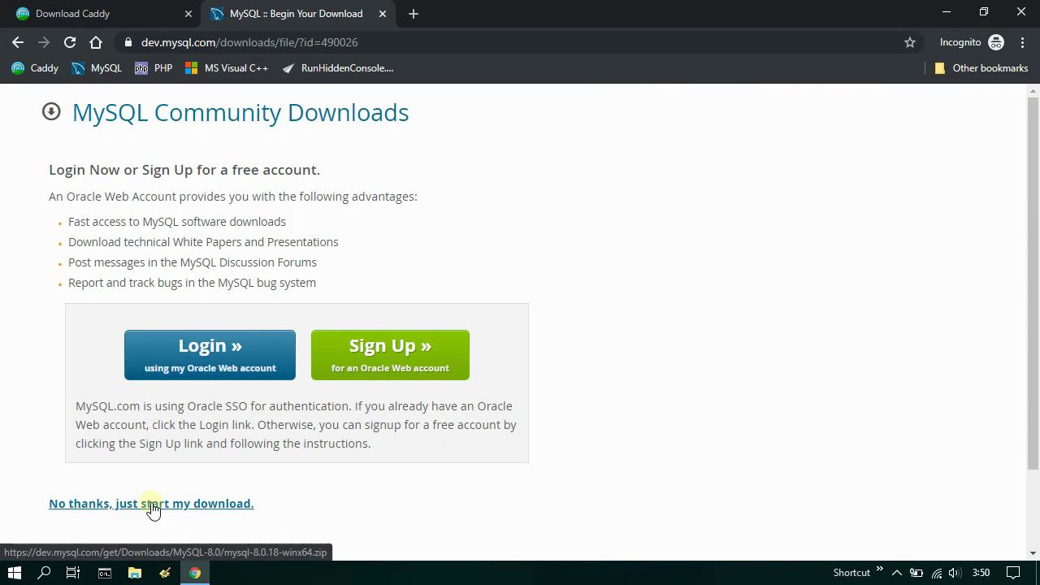
- Skip sign-in and save the zip to Downloads as mysql-8.0.18-winx64
{"action": "left_click", "coordinate": [151, 505]}
{"action": "left_click", "coordinate": [172, 318]}
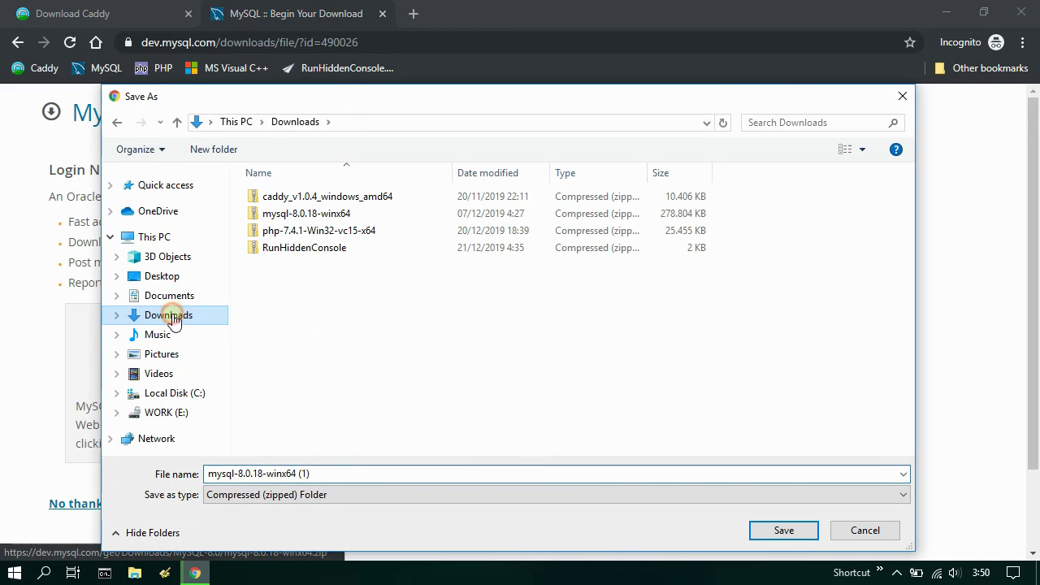
{"action": "left_click", "coordinate": [383, 215]}
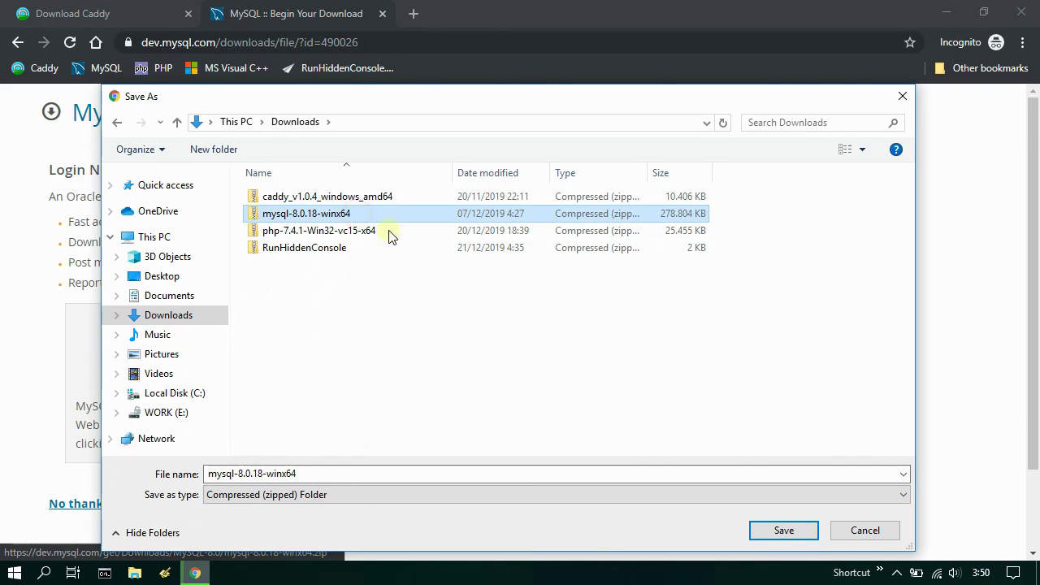
{"action": "left_click", "coordinate": [799, 530]}
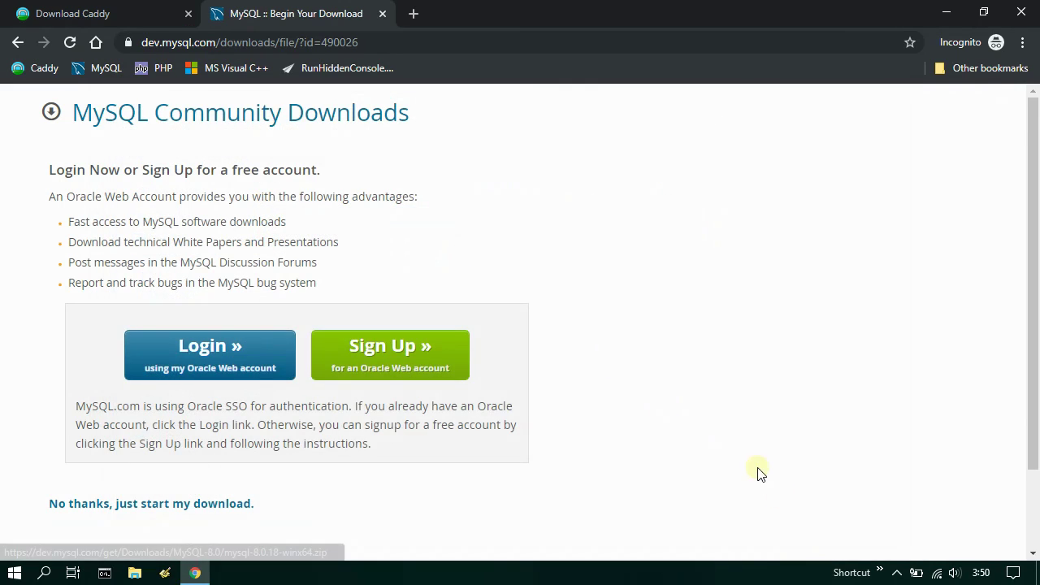
{"action": "left_click", "coordinate": [413, 13]}
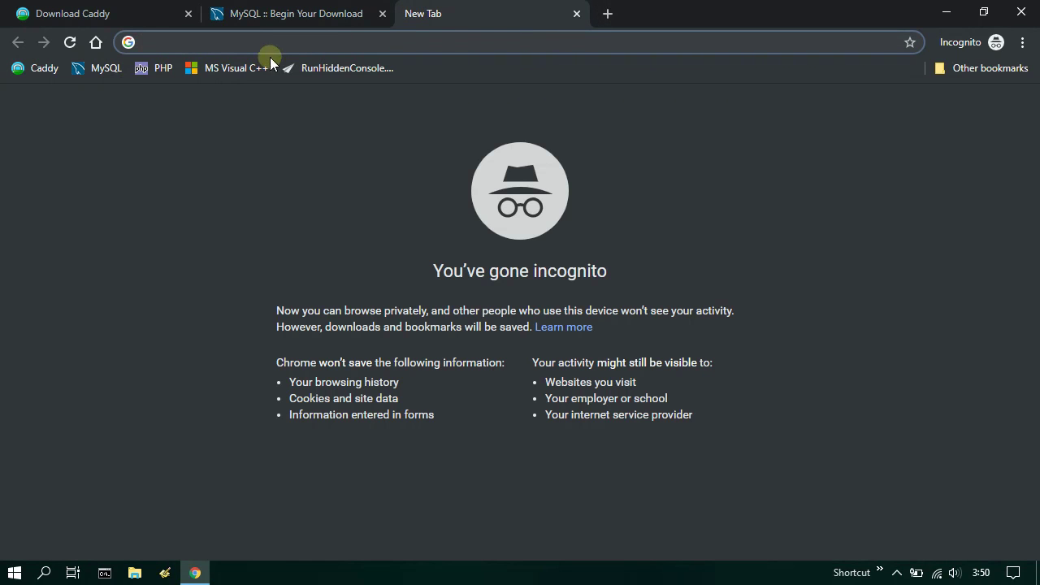
- Go to the PHP downloads page and open the Windows builds of PHP 7.4.1
{"action": "left_click", "coordinate": [155, 70]}
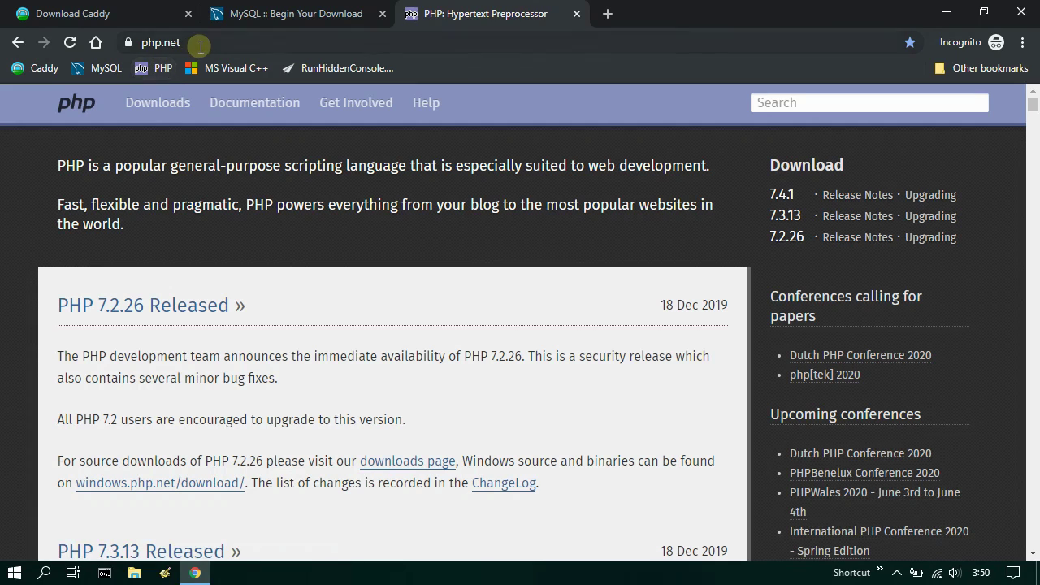
{"action": "left_click", "coordinate": [154, 47]}
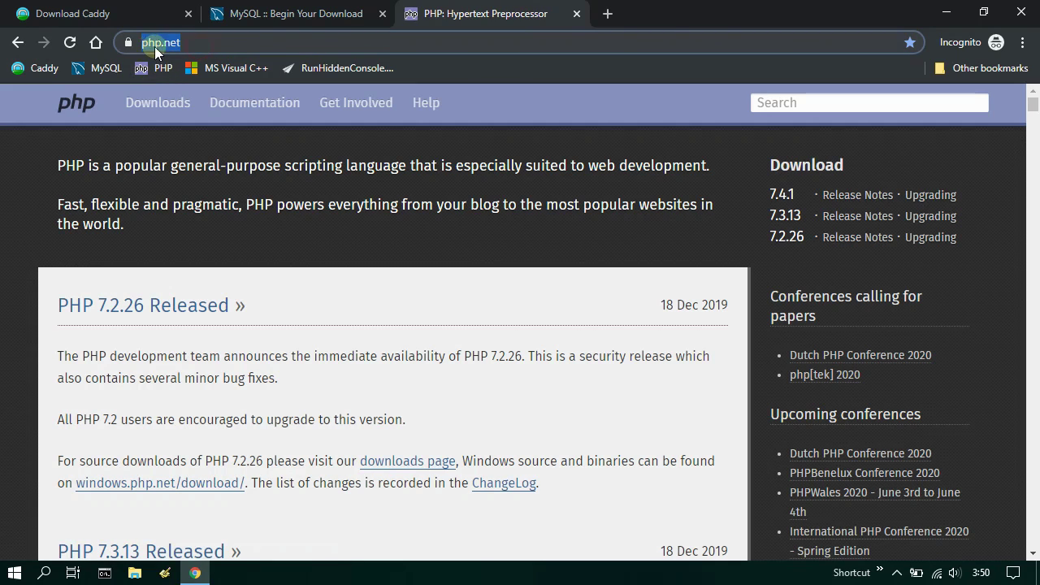
{"action": "left_click", "coordinate": [154, 109]}
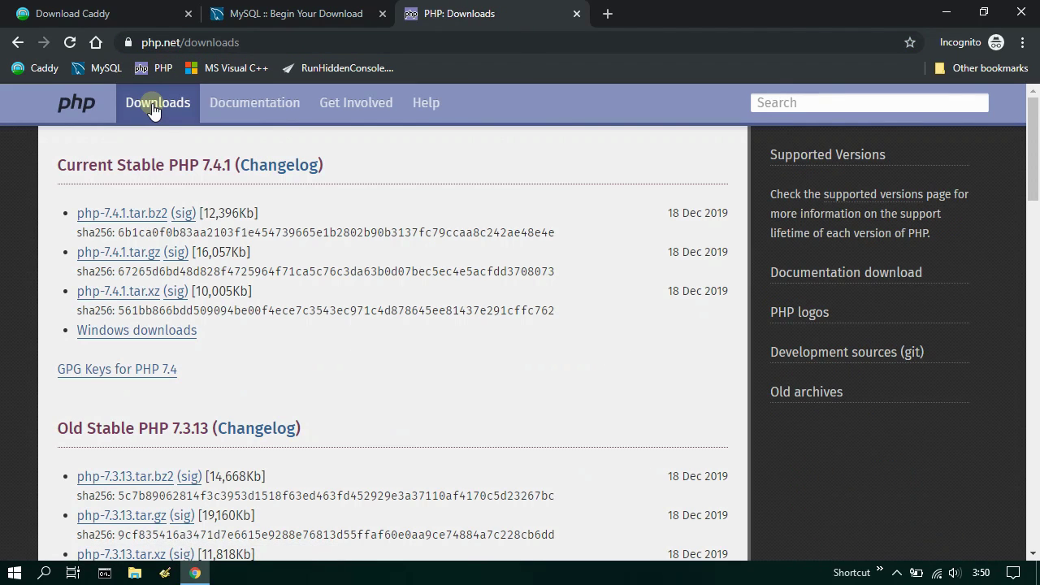
{"action": "left_click_drag", "start_coordinate": [55, 168], "coordinate": [231, 166]}
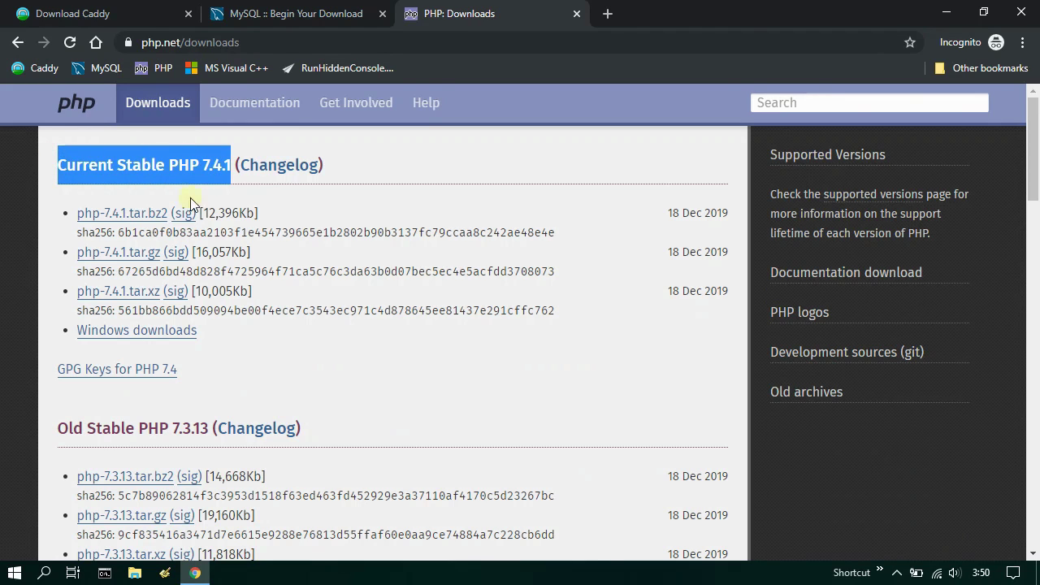
{"action": "left_click", "coordinate": [136, 335]}
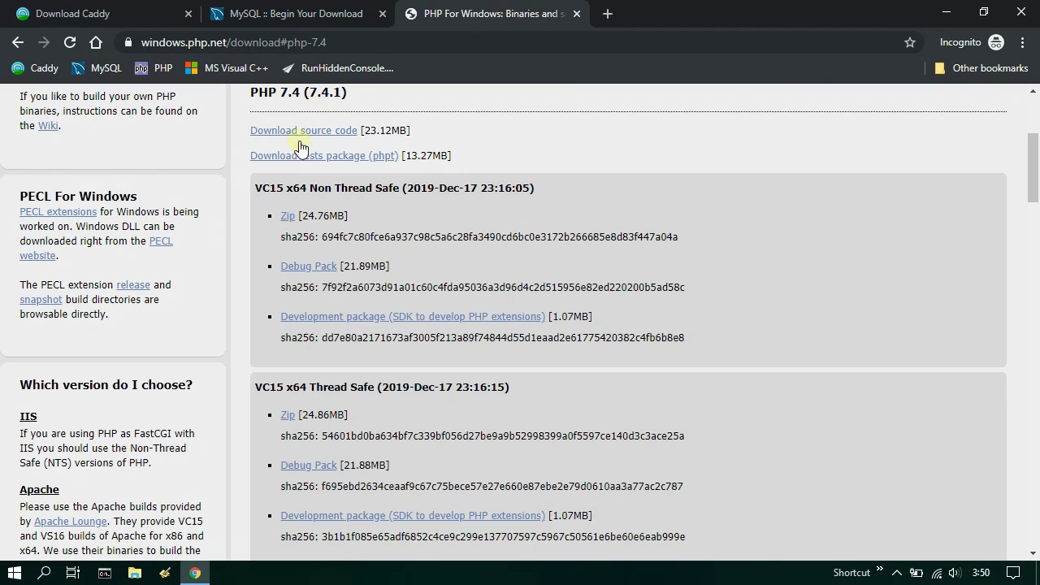
- Compare the VC15 x64 and x86 Thread Safe and Non Thread Safe builds
{"action": "left_click_drag", "start_coordinate": [257, 187], "coordinate": [399, 185]}
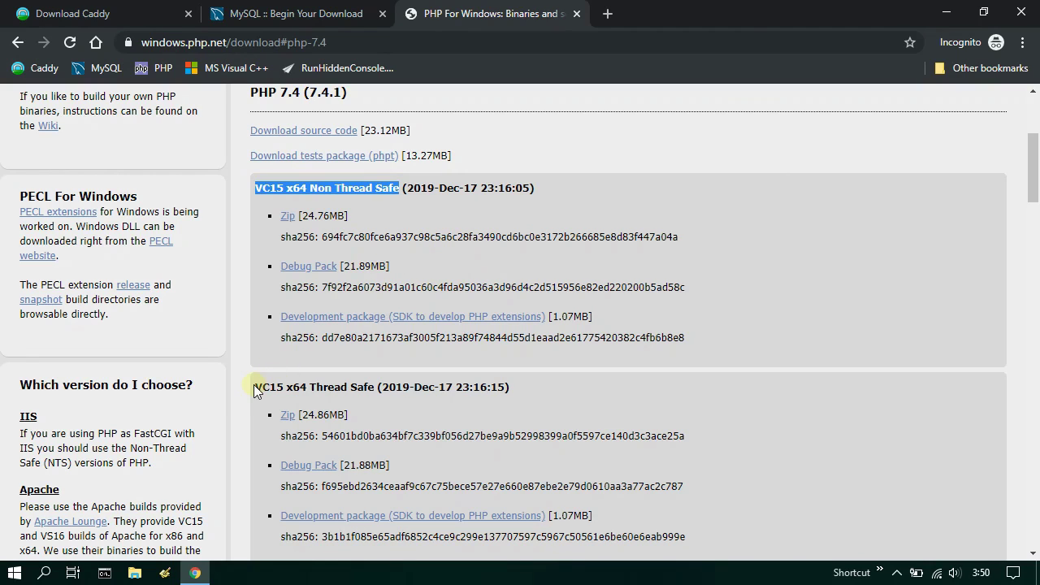
{"action": "left_click_drag", "start_coordinate": [254, 388], "coordinate": [379, 387]}
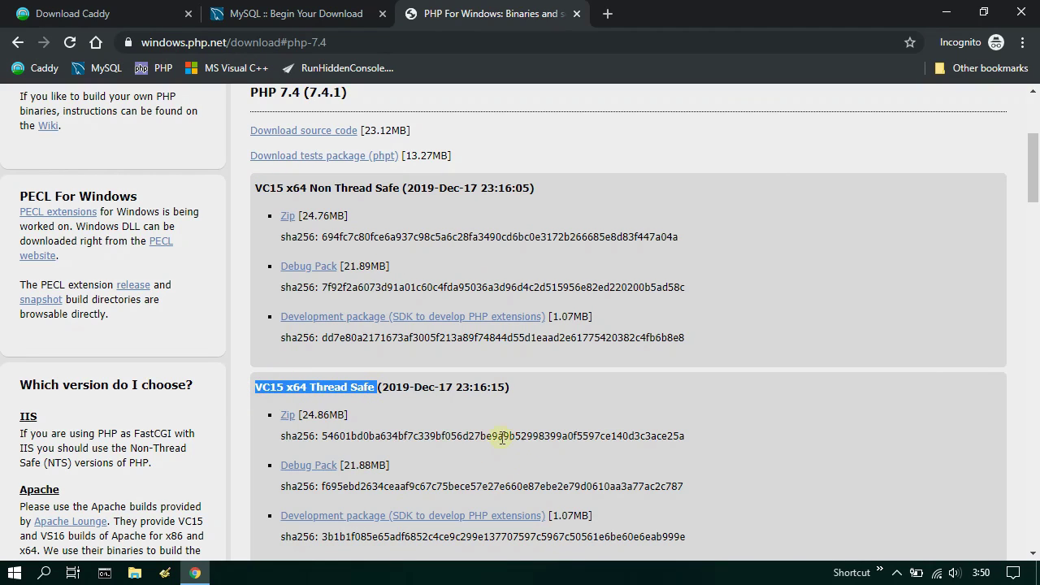
{"action": "scroll", "coordinate": [501, 467], "scroll_direction": "down", "scroll_amount": 3}
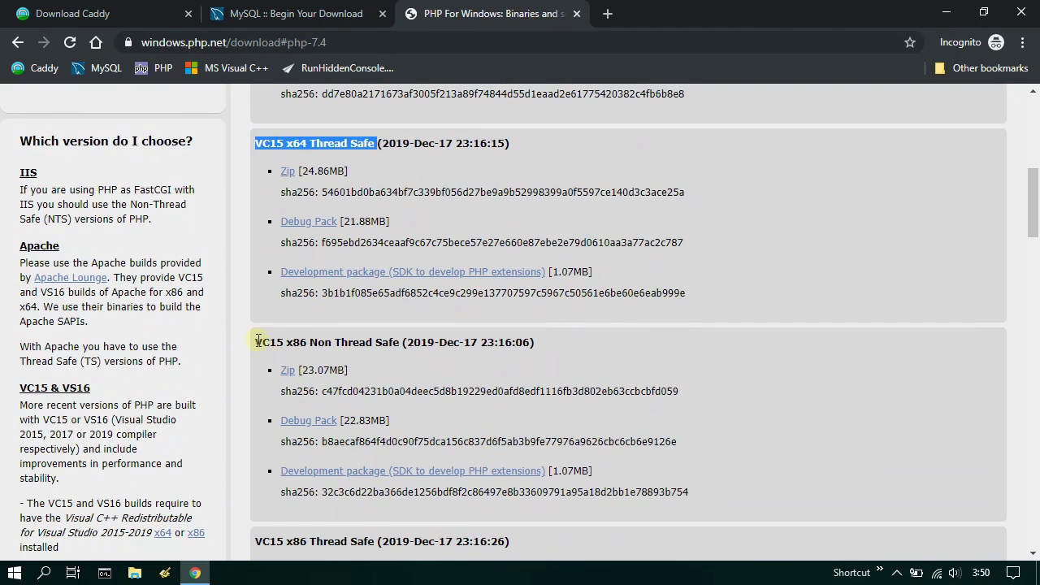
{"action": "left_click_drag", "start_coordinate": [257, 342], "coordinate": [395, 342]}
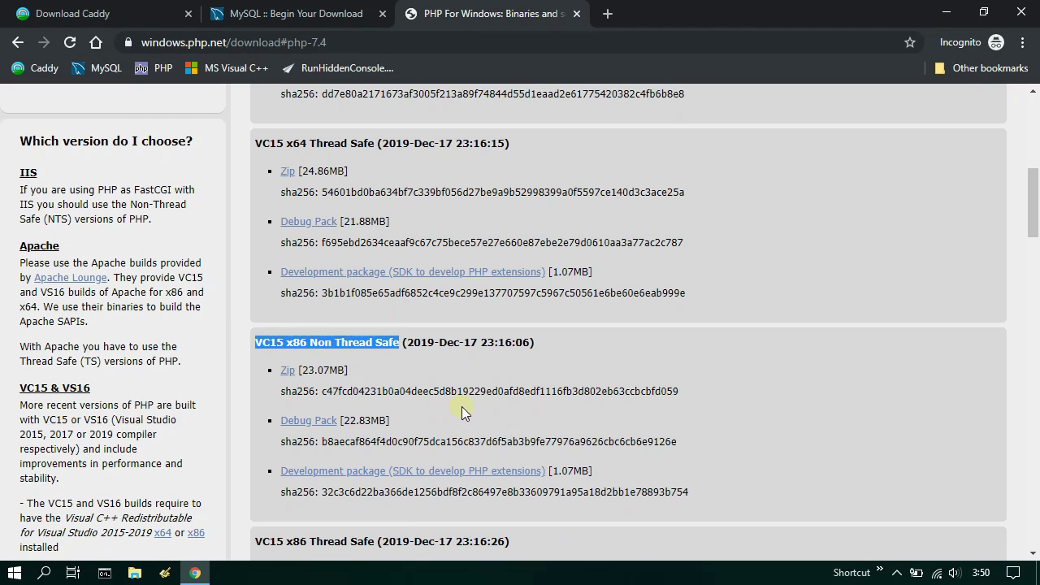
{"action": "scroll", "coordinate": [462, 410], "scroll_direction": "down", "scroll_amount": 3}
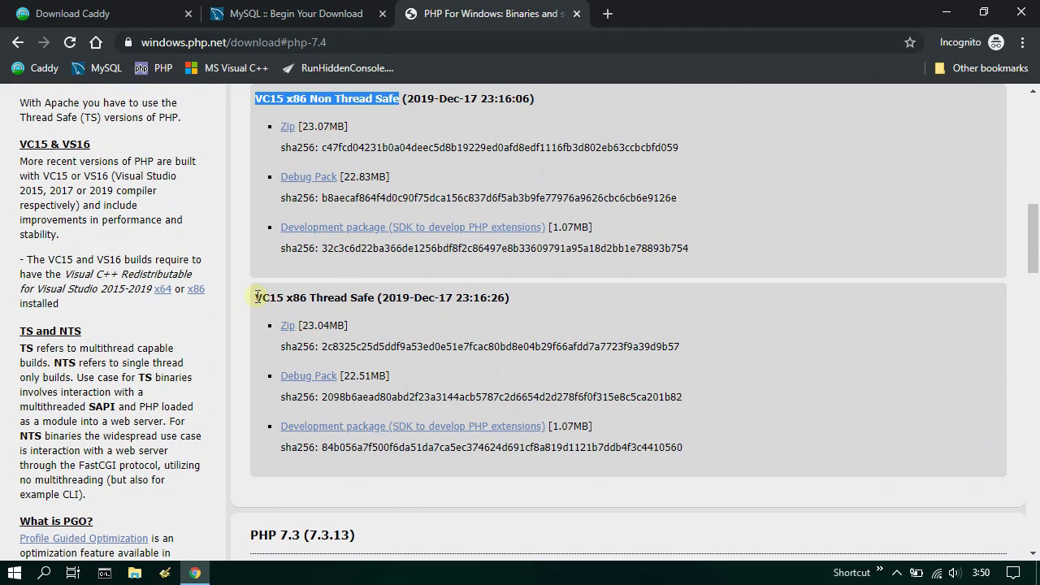
{"action": "left_click_drag", "start_coordinate": [256, 297], "coordinate": [377, 299]}
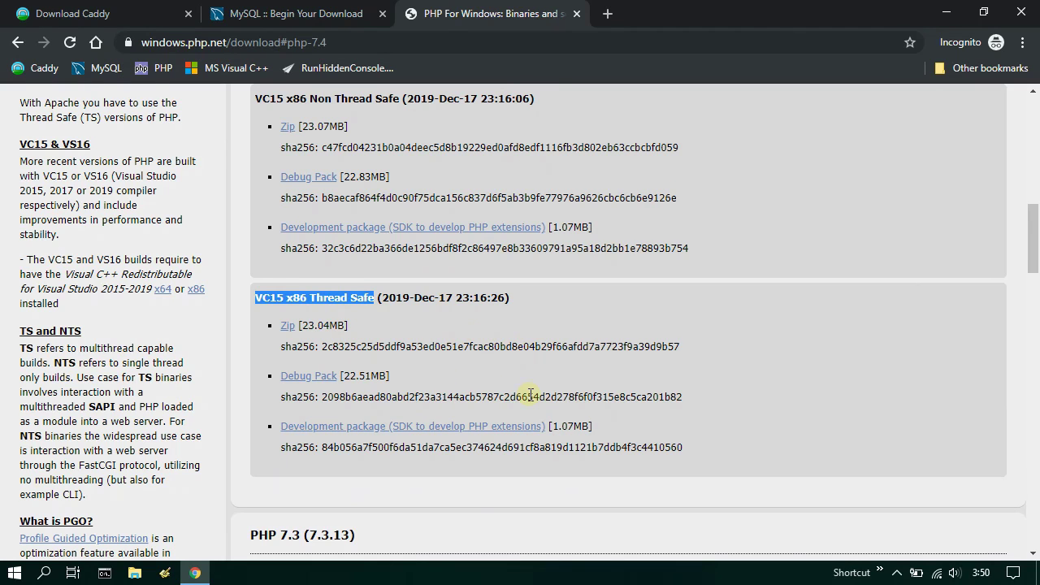
{"action": "scroll", "coordinate": [530, 394], "scroll_direction": "up", "scroll_amount": 6}
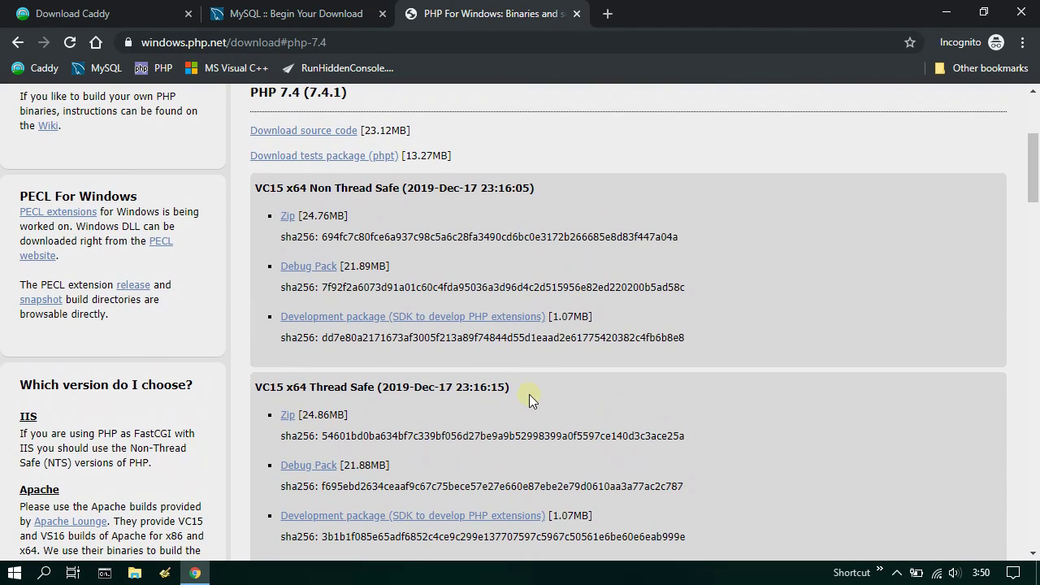
{"action": "left_click_drag", "start_coordinate": [258, 388], "coordinate": [375, 386]}
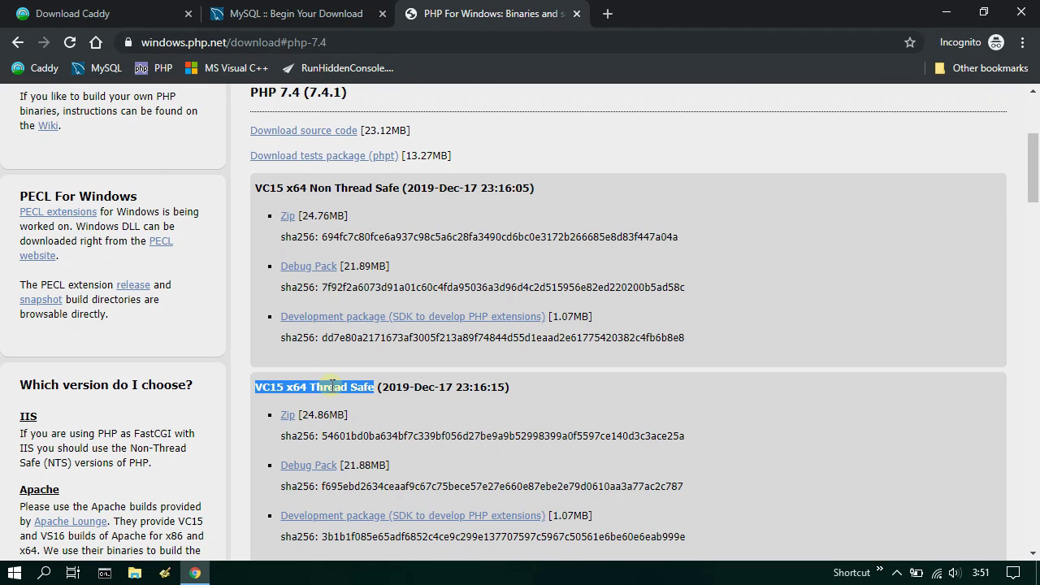
- Save the VC15 x64 Thread Safe zip to Downloads as php-7.4.1-Win32-vc15-x64
{"action": "left_click", "coordinate": [289, 414]}
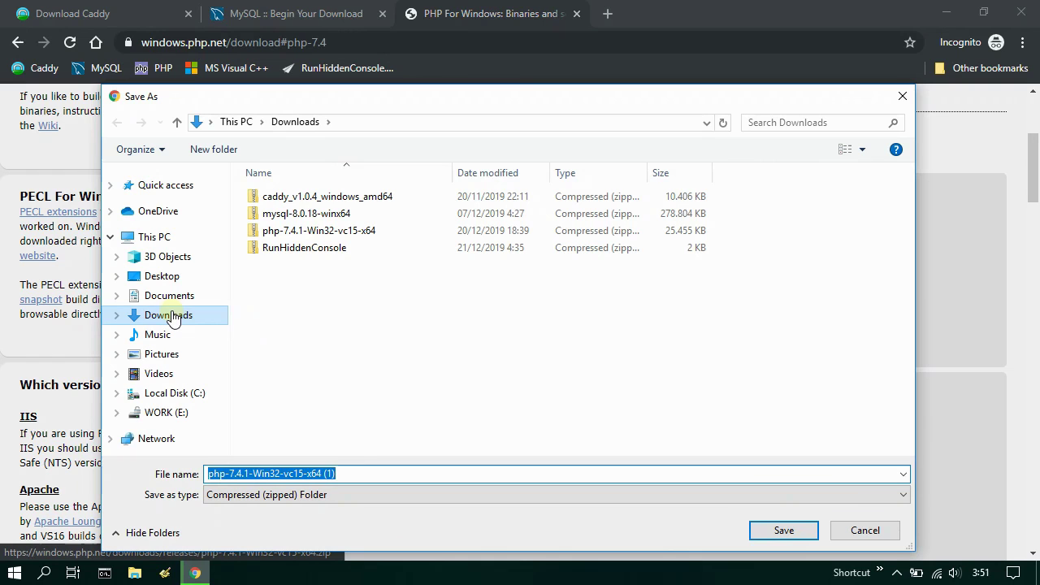
{"action": "left_click", "coordinate": [169, 316]}
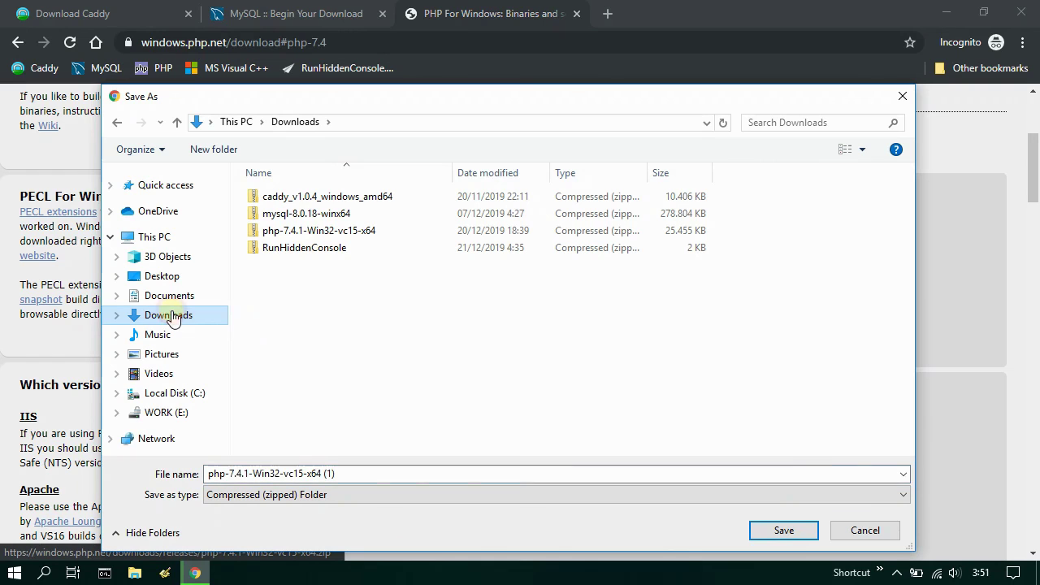
{"action": "left_click", "coordinate": [383, 230]}
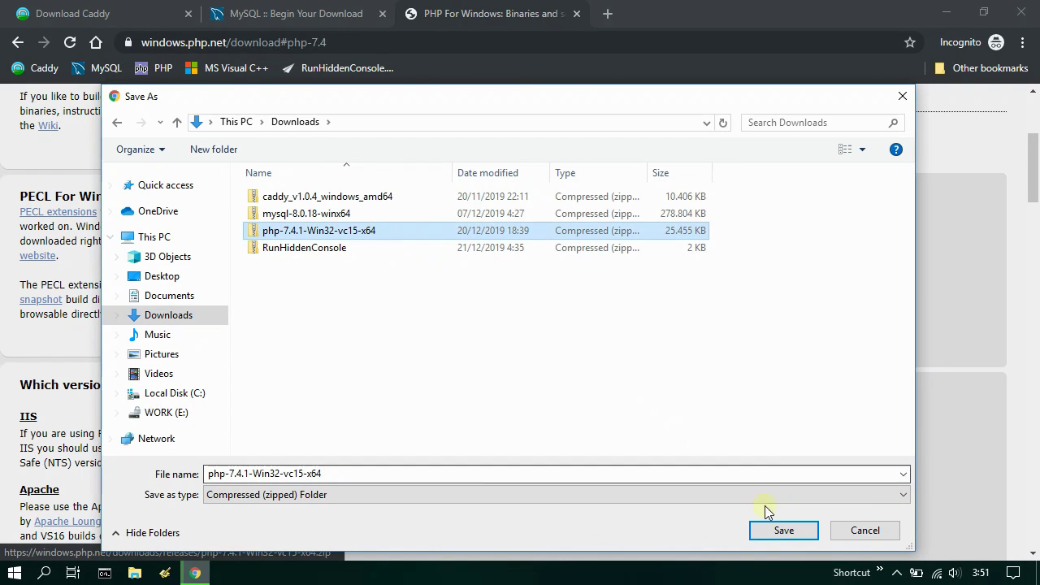
{"action": "left_click", "coordinate": [794, 532]}
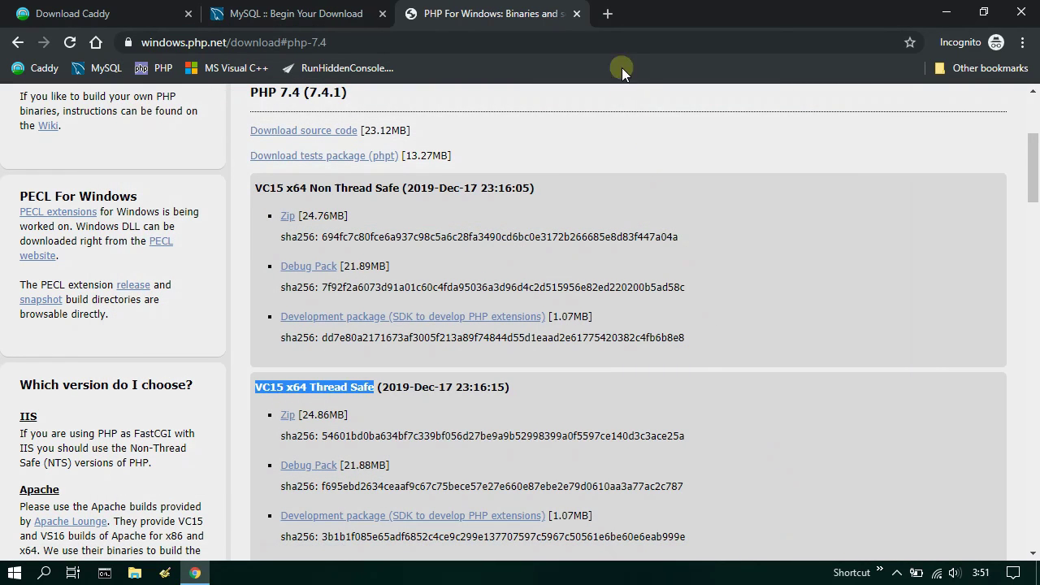
{"action": "left_click", "coordinate": [608, 14]}
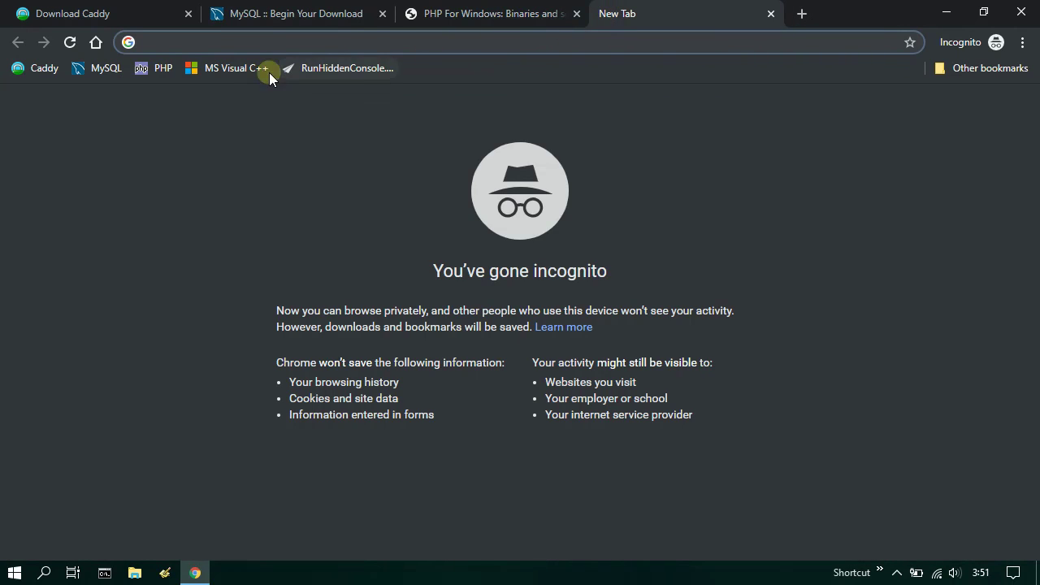
- Save the x64 Visual C++ 2015-2019 redistributable to Downloads as vc_redist.x64
{"action": "left_click", "coordinate": [222, 71]}
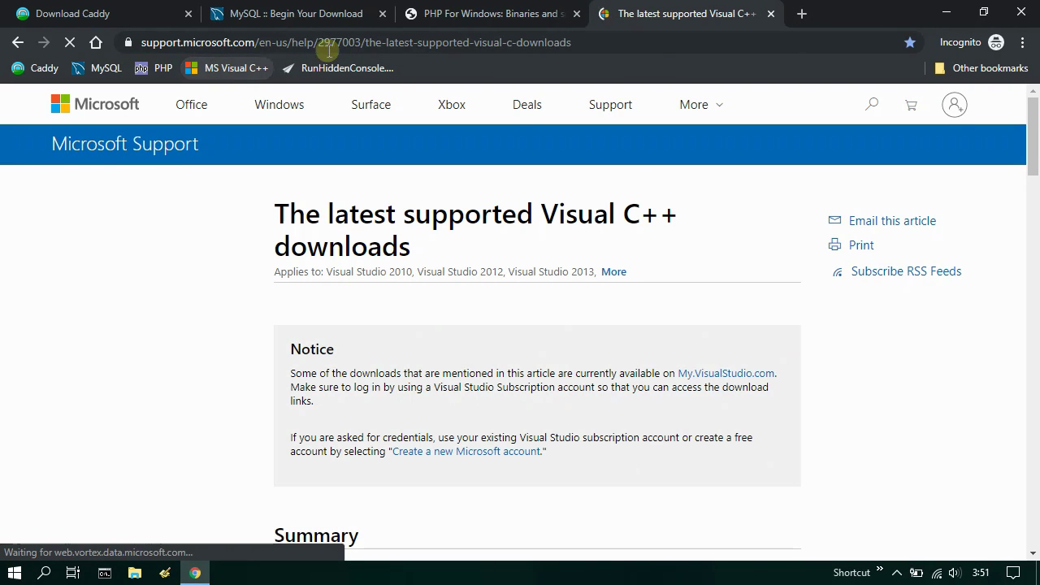
{"action": "left_click", "coordinate": [600, 42]}
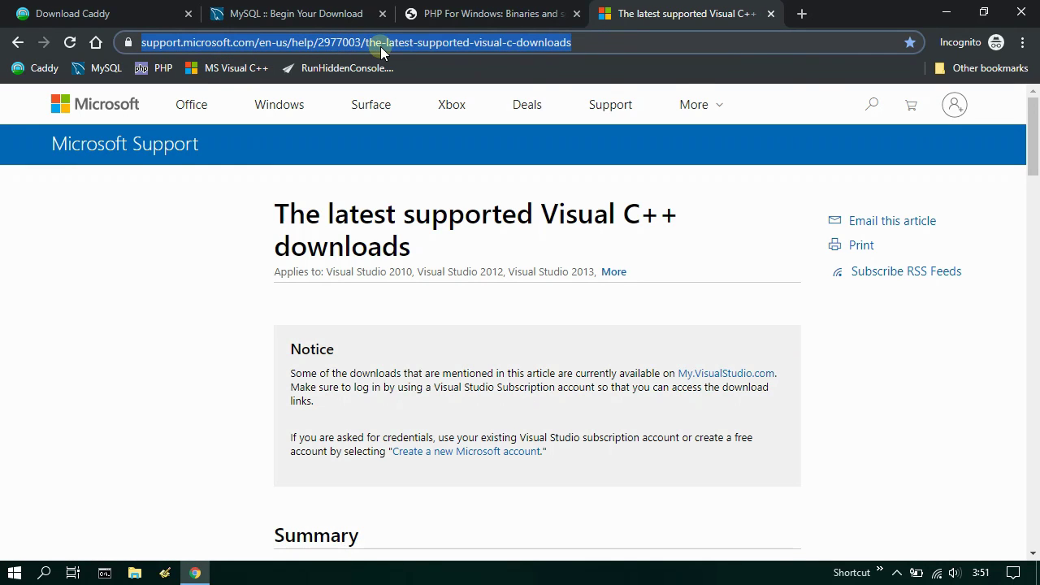
{"action": "scroll", "coordinate": [506, 264], "scroll_direction": "down", "scroll_amount": 4}
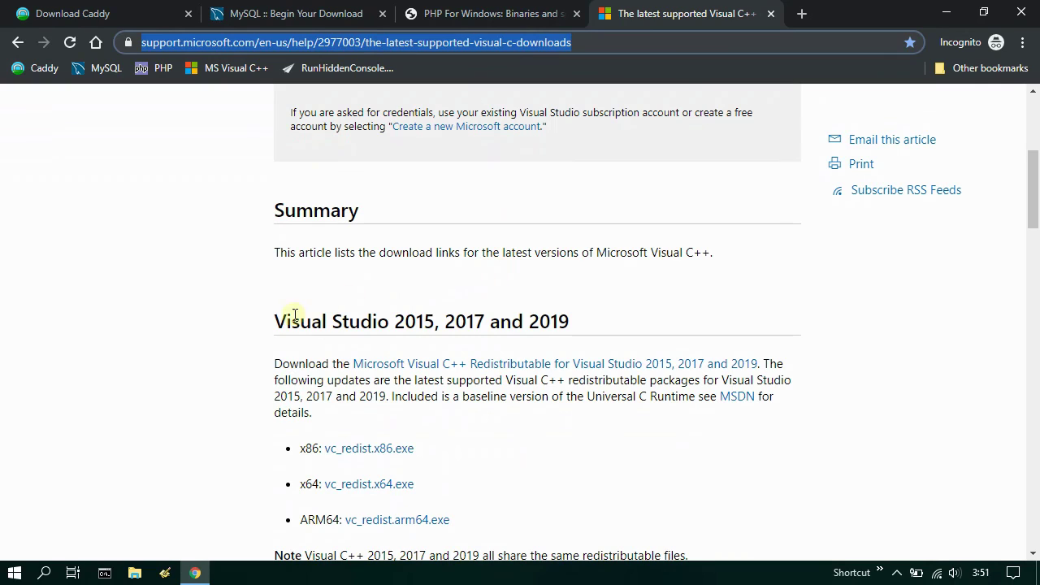
{"action": "left_click_drag", "start_coordinate": [276, 320], "coordinate": [596, 329]}
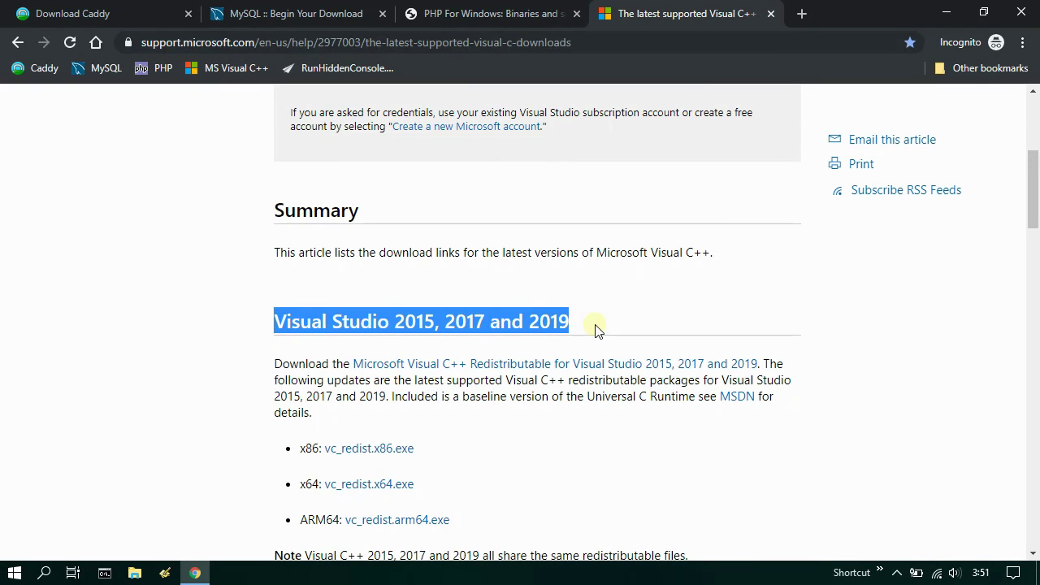
{"action": "left_click", "coordinate": [369, 485]}
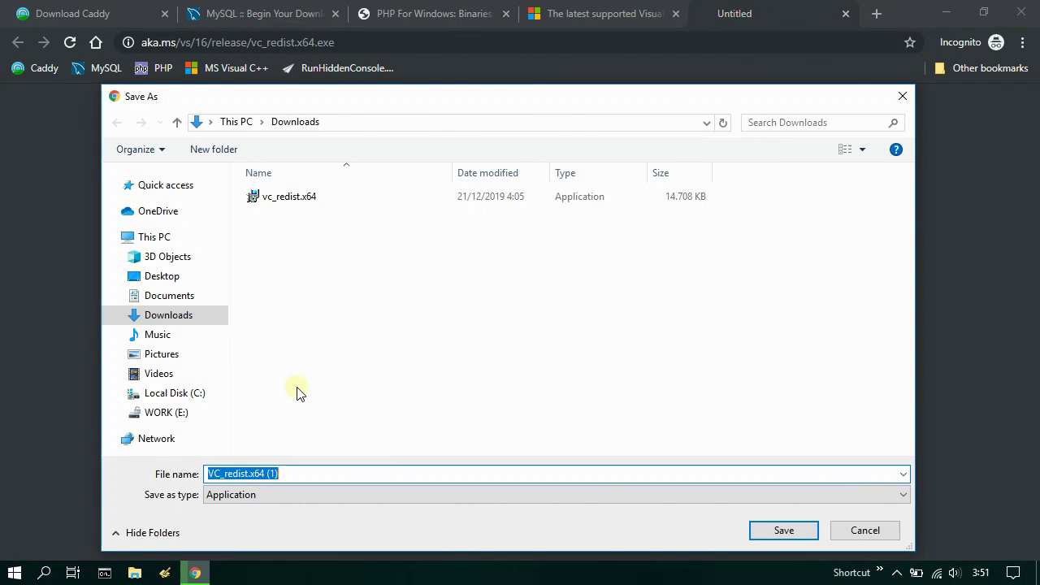
{"action": "left_click", "coordinate": [174, 317]}
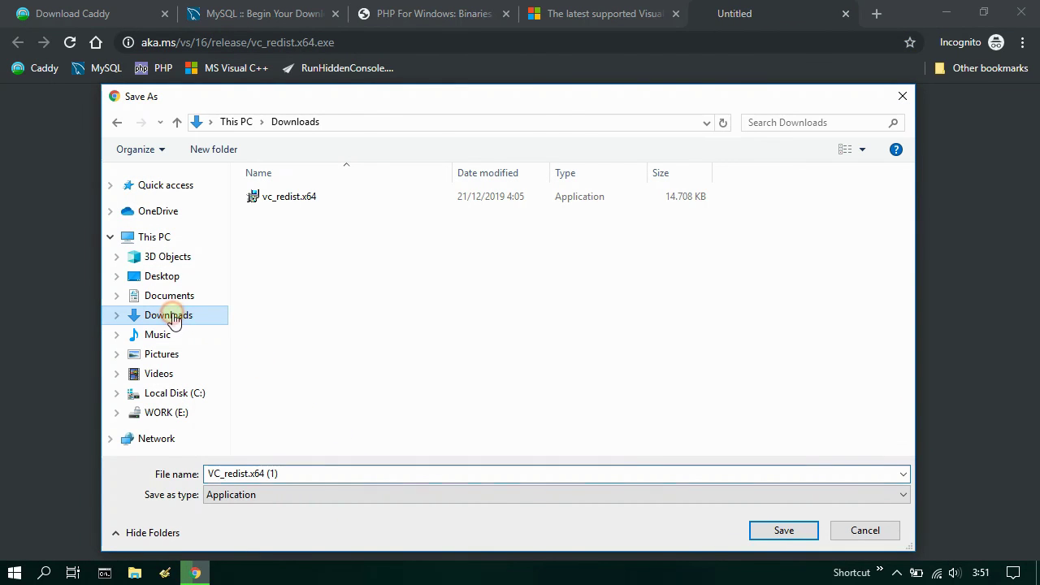
{"action": "left_click", "coordinate": [319, 202]}
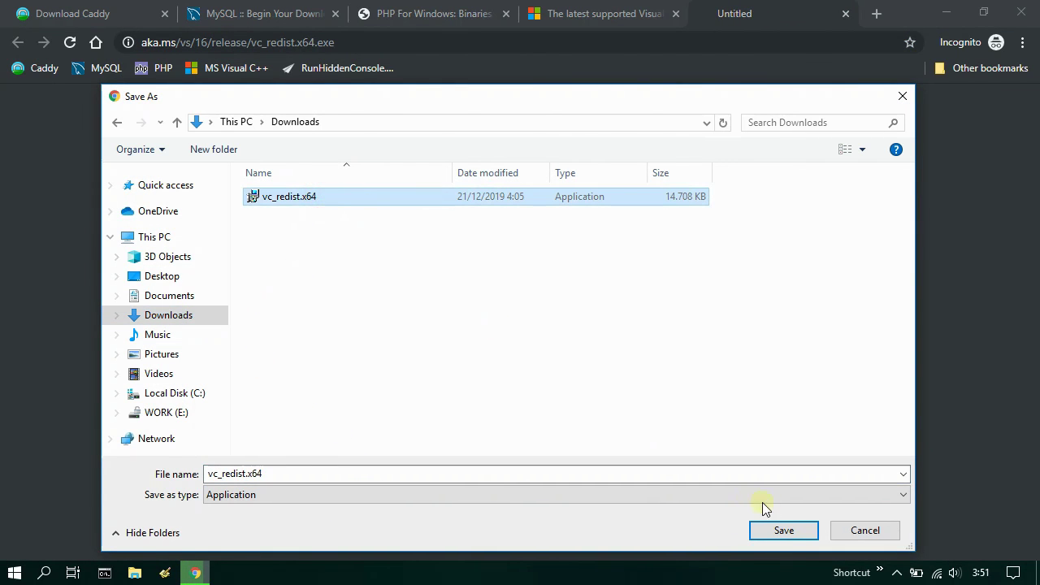
{"action": "left_click", "coordinate": [791, 531]}
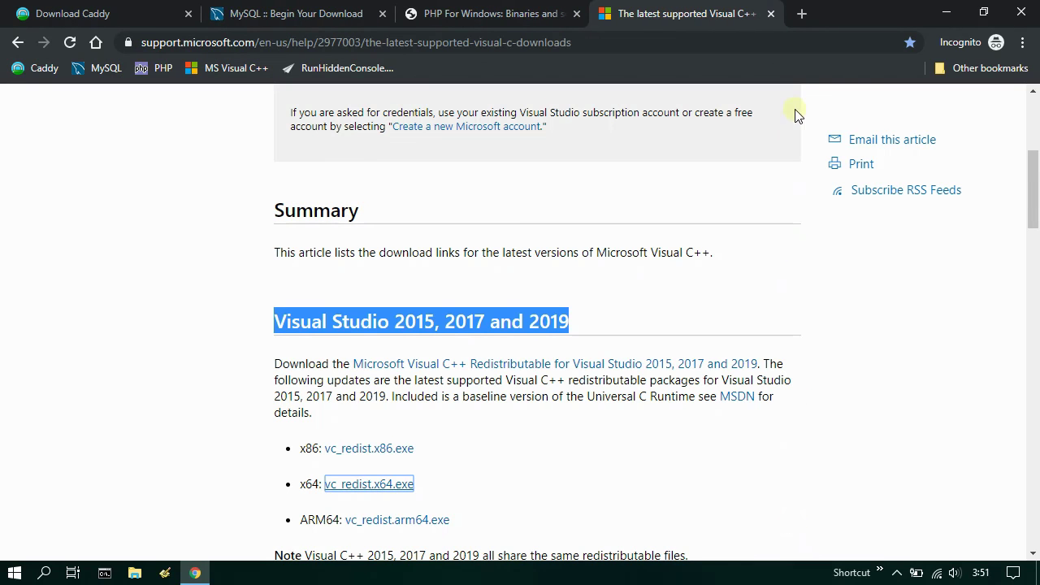
- Save the RunHiddenConsole zip to Downloads in a new tab, then close Chrome
{"action": "left_click", "coordinate": [804, 13]}
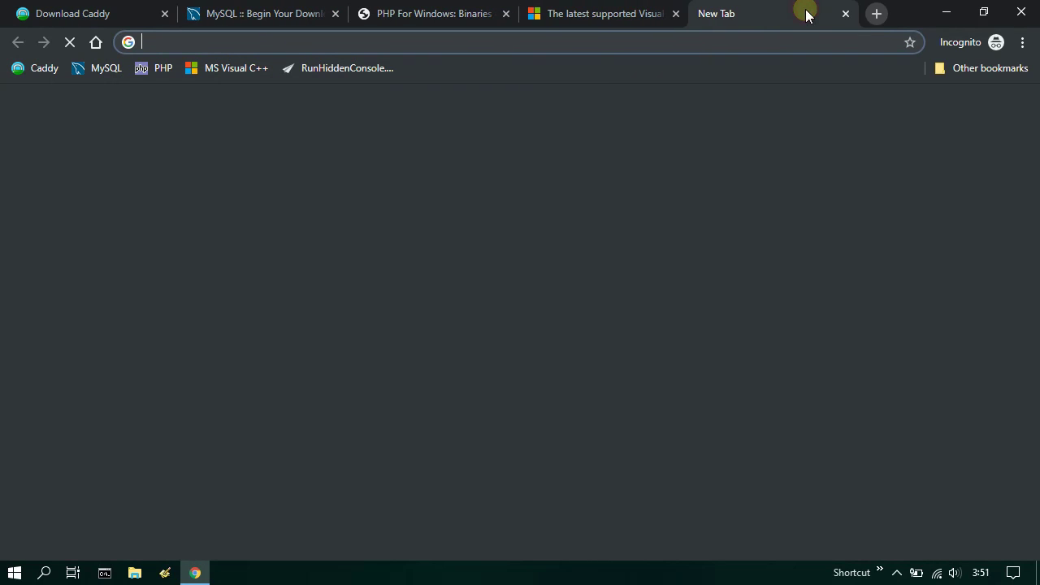
{"action": "left_click", "coordinate": [342, 68]}
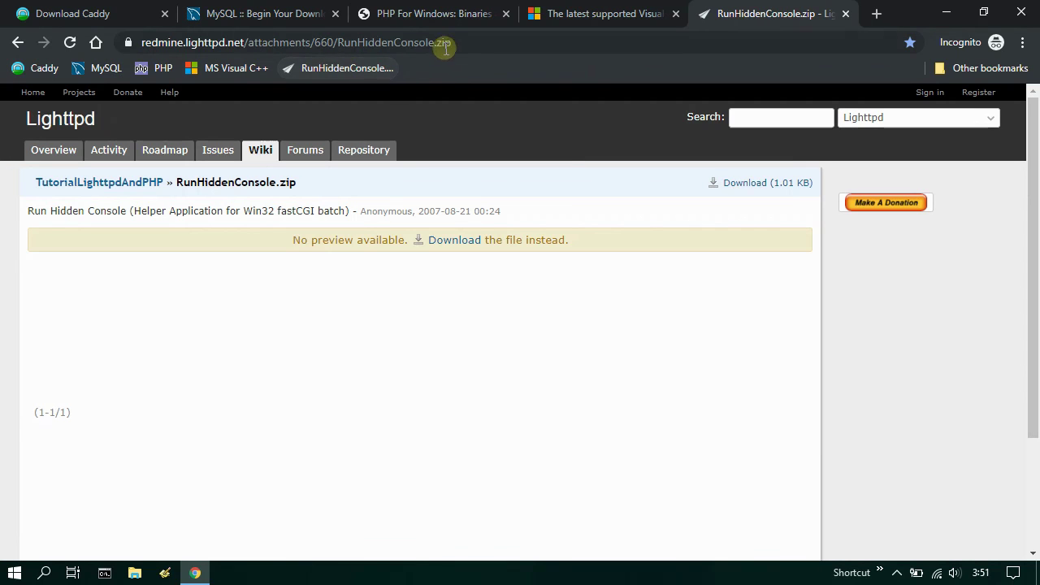
{"action": "left_click", "coordinate": [459, 43]}
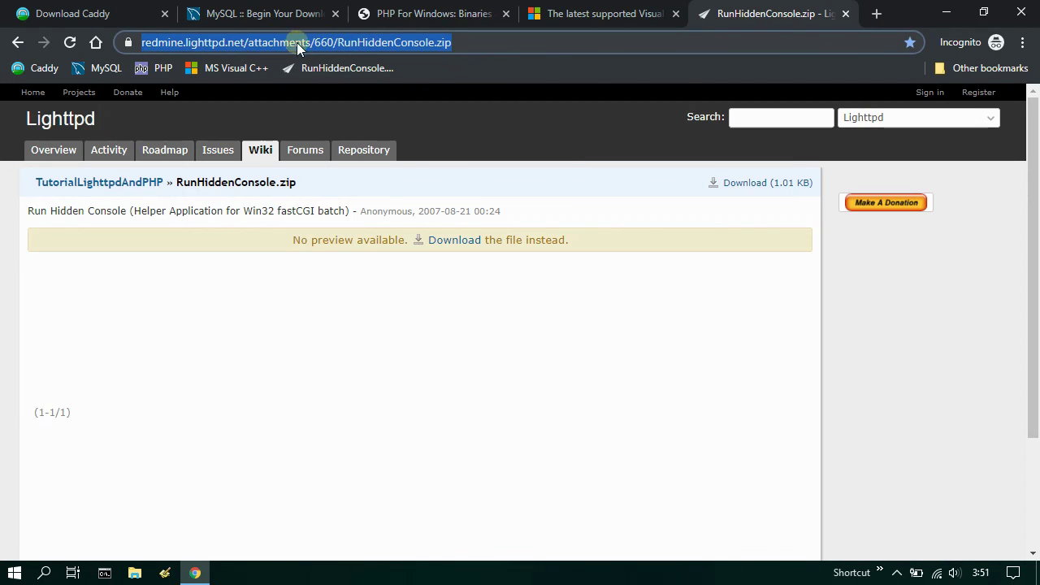
{"action": "left_click", "coordinate": [453, 244]}
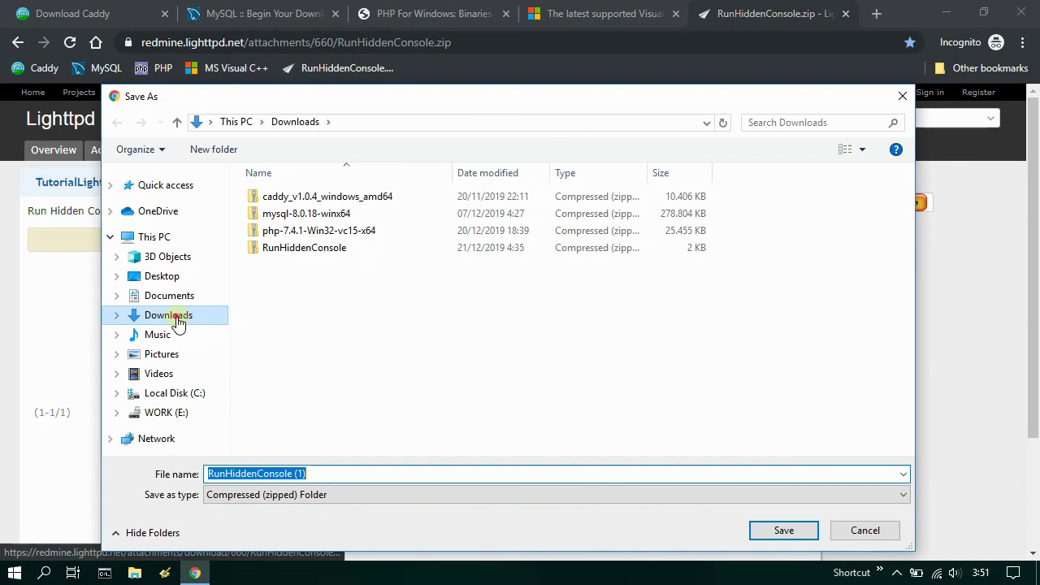
{"action": "left_click", "coordinate": [175, 318]}
{"action": "left_click", "coordinate": [354, 253]}
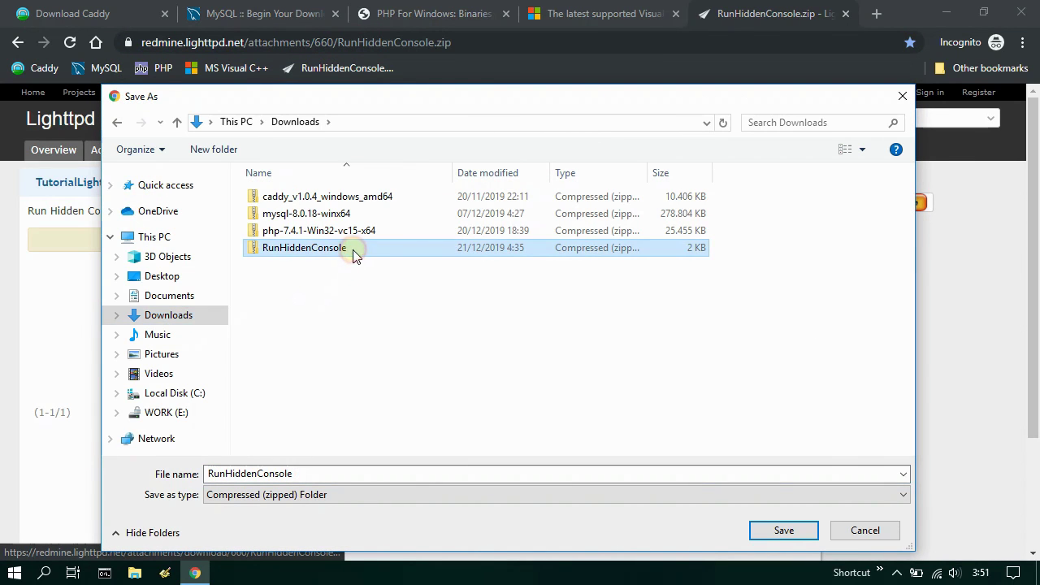
{"action": "left_click", "coordinate": [801, 538]}
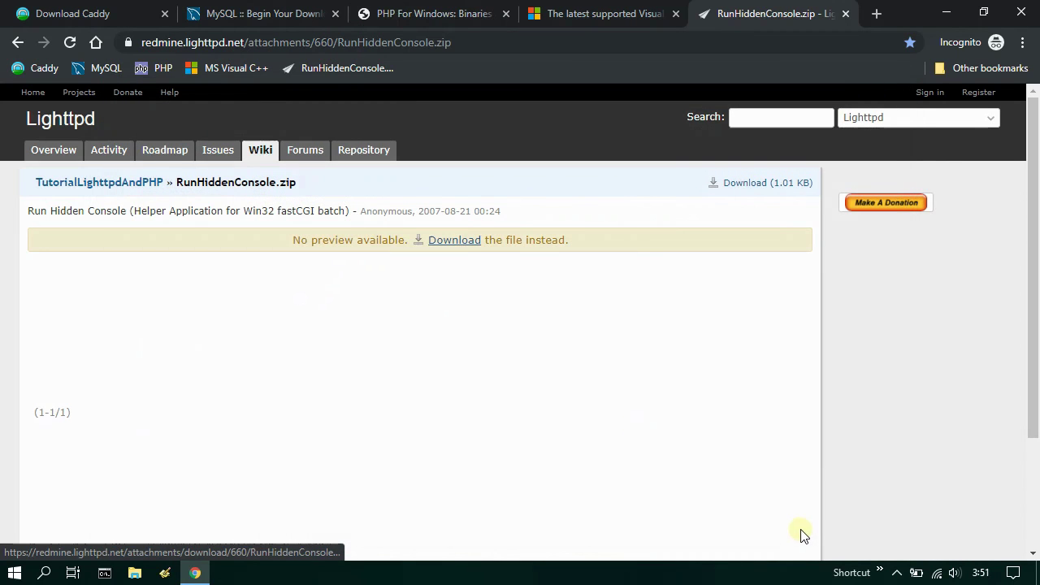
{"action": "left_click", "coordinate": [1022, 12]}
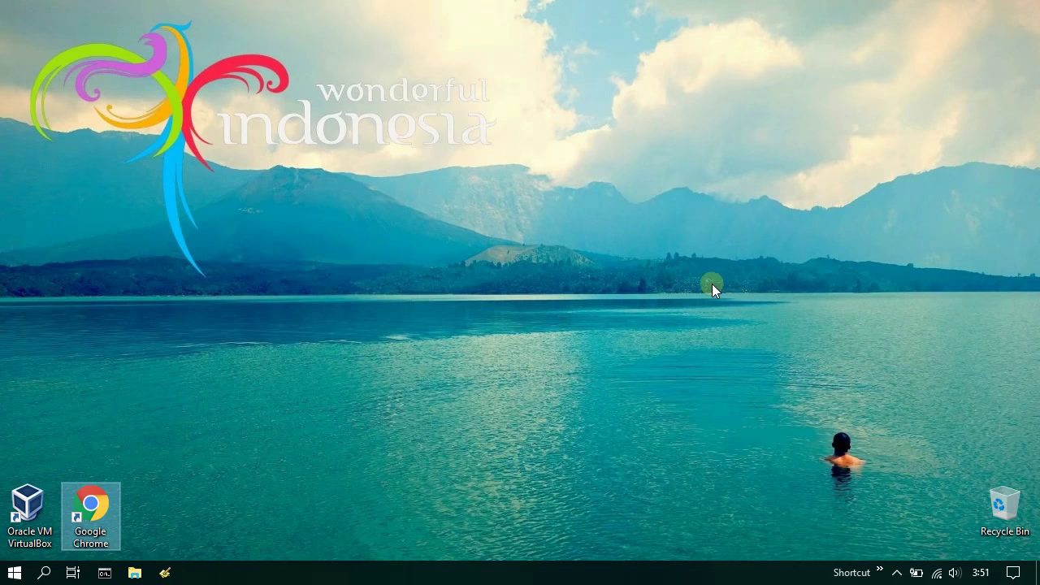
- Check the five downloaded files in the Downloads folder, then close File Explorer
{"action": "left_click", "coordinate": [135, 574]}
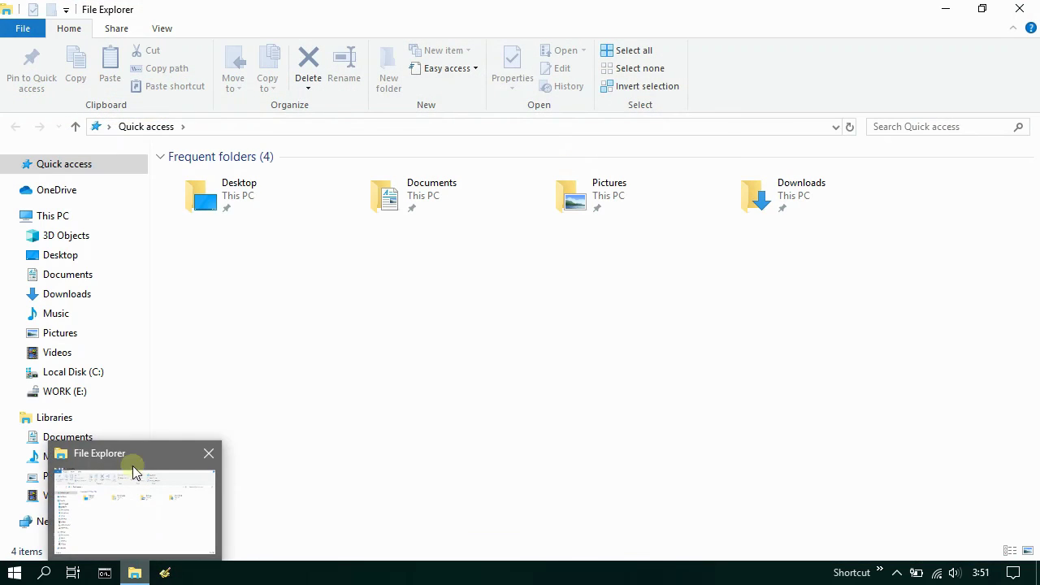
{"action": "left_click", "coordinate": [67, 298]}
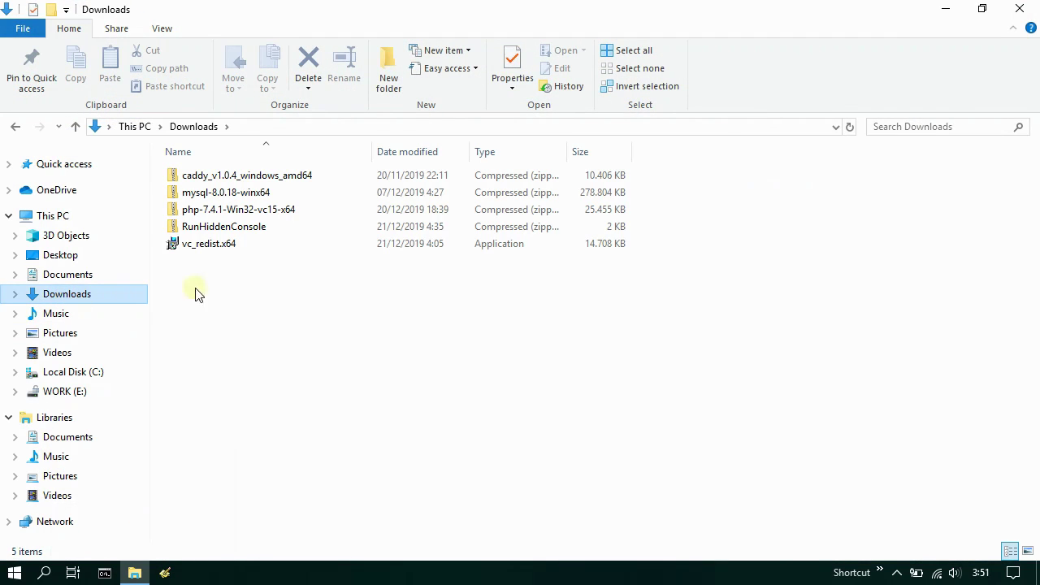
{"action": "left_click", "coordinate": [323, 177]}
{"action": "left_click", "coordinate": [309, 241], "text": "shift"}
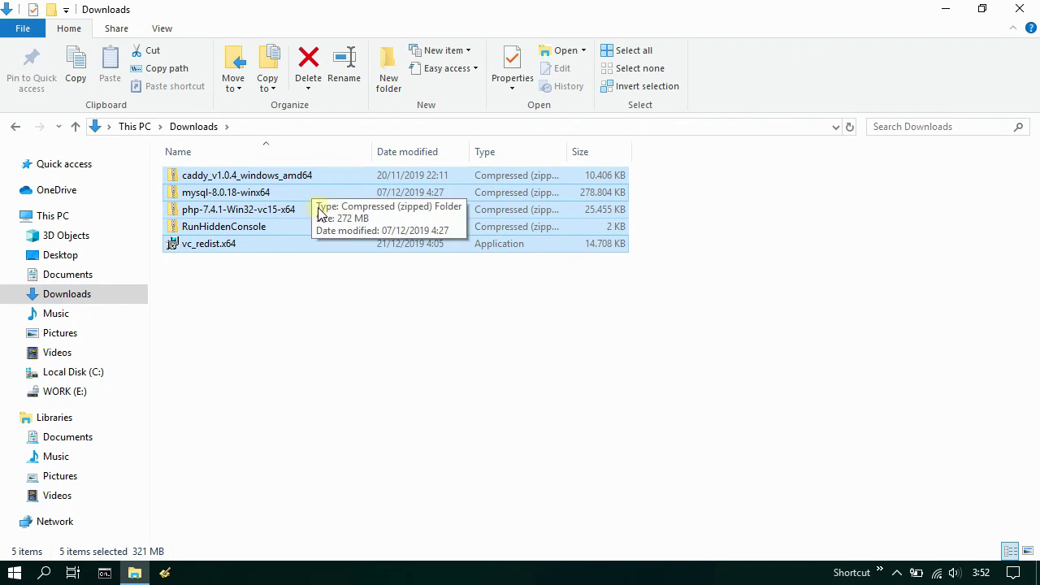
{"action": "left_click", "coordinate": [1022, 8]}
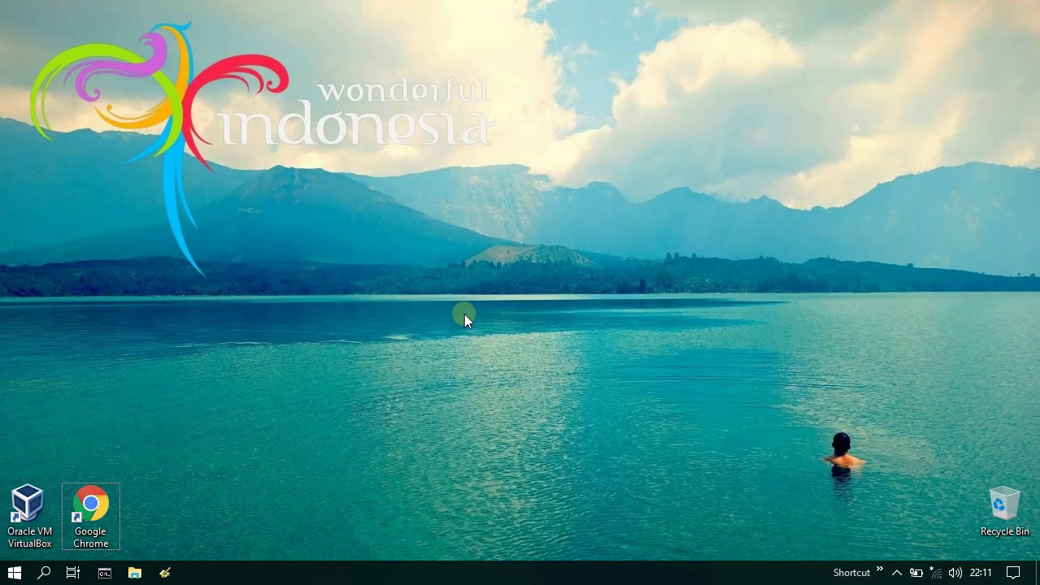
- Create and open a new Install folder at C:\, then return to Downloads
{"action": "left_click", "coordinate": [133, 568]}
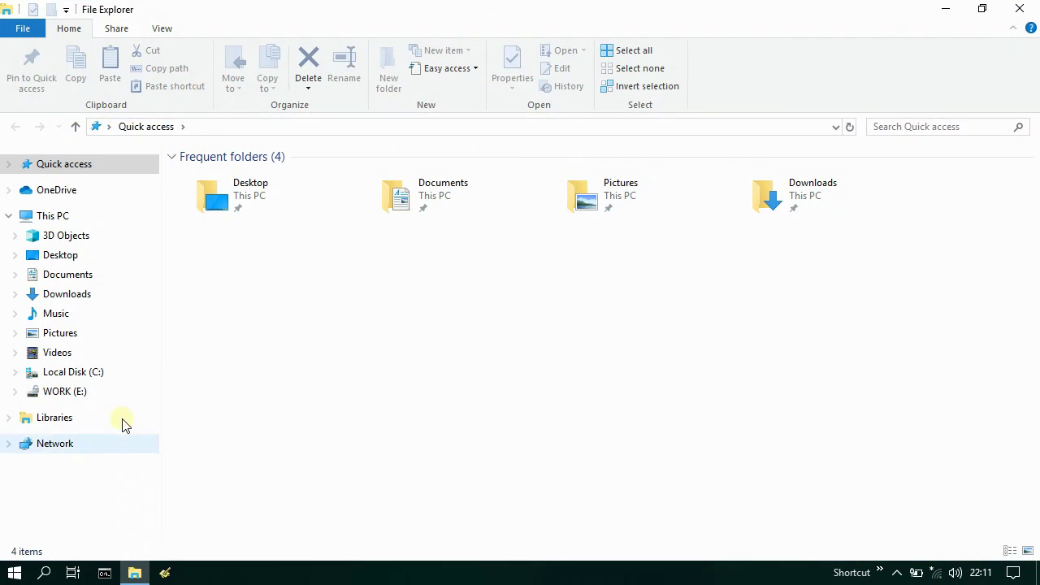
{"action": "left_click", "coordinate": [72, 372]}
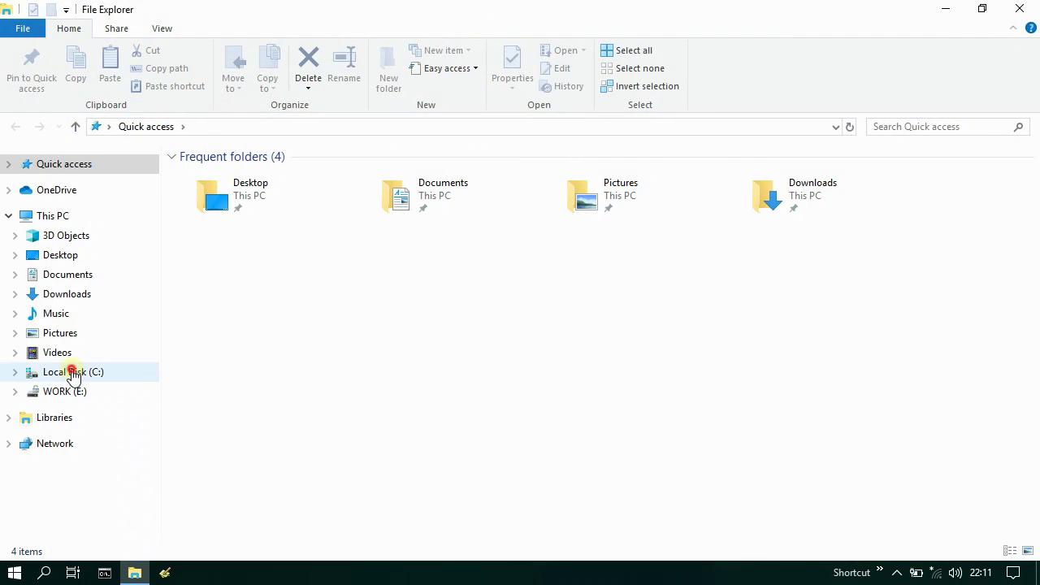
{"action": "right_click", "coordinate": [186, 304]}
{"action": "mouse_move", "coordinate": [325, 457]}
{"action": "left_click", "coordinate": [398, 457]}
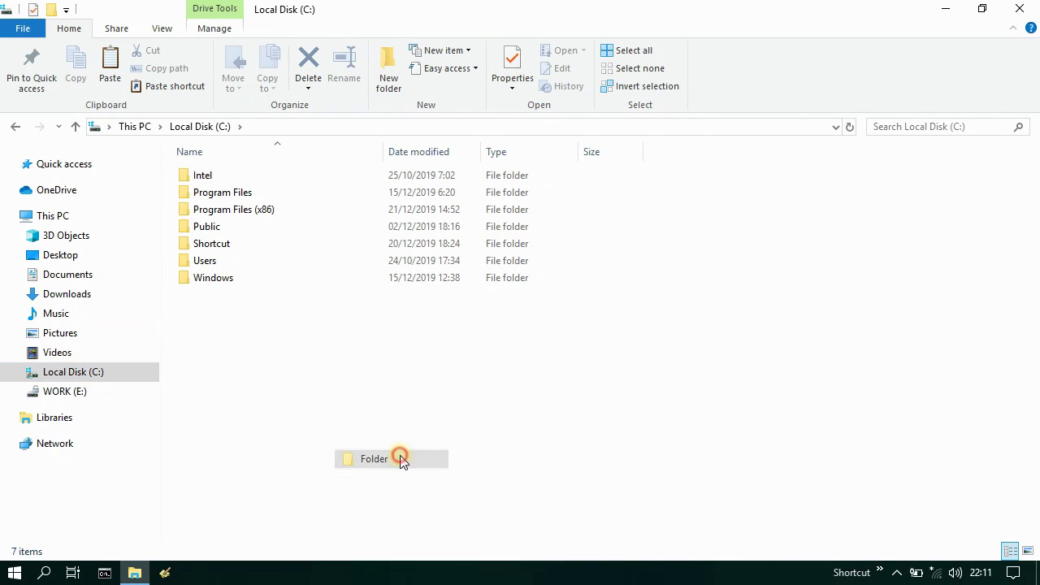
{"action": "type", "text": "Install"}
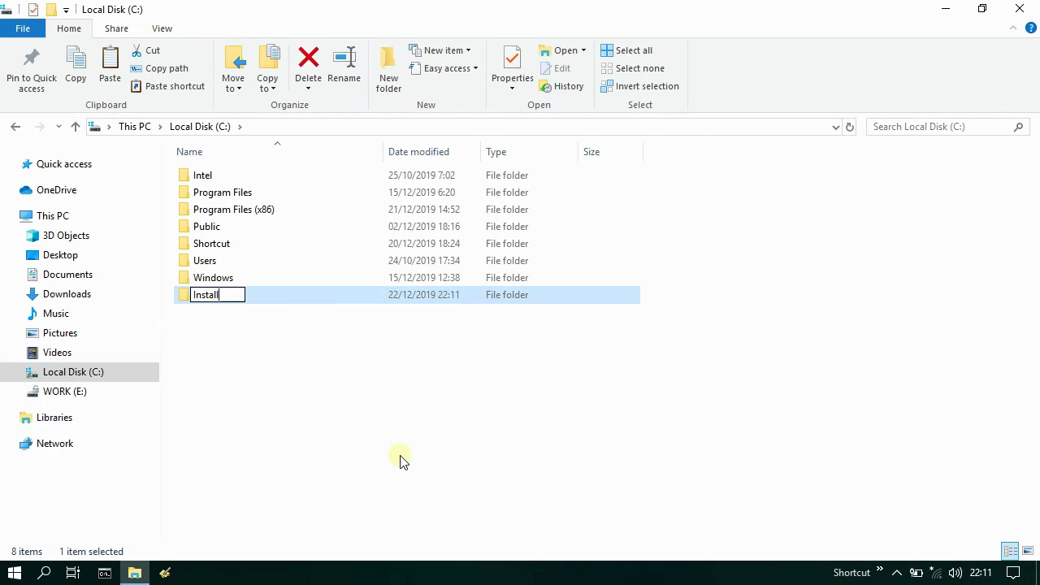
{"action": "key", "text": "Return"}
{"action": "double_click", "coordinate": [233, 302]}
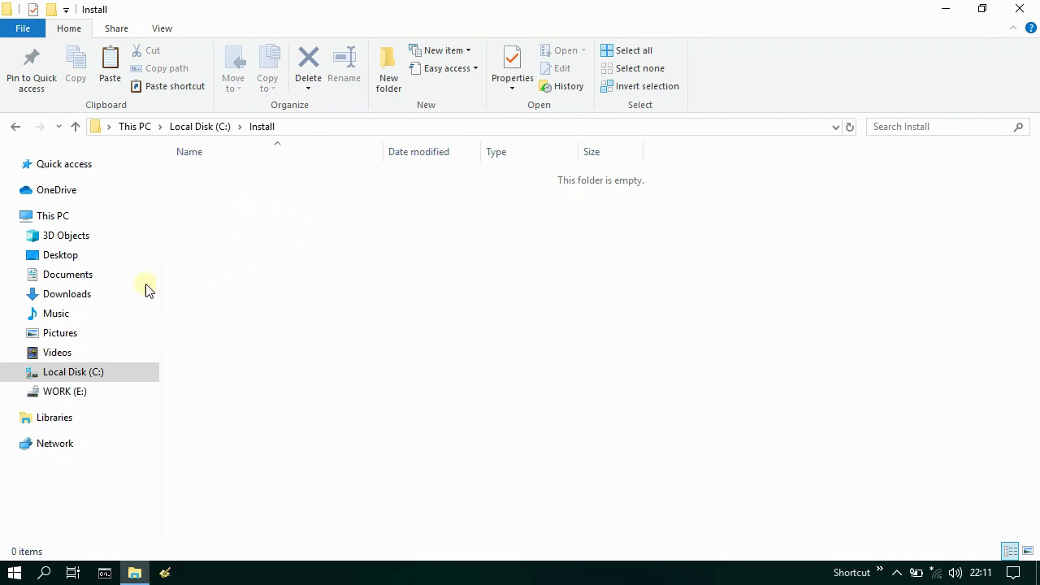
{"action": "left_click", "coordinate": [70, 294]}
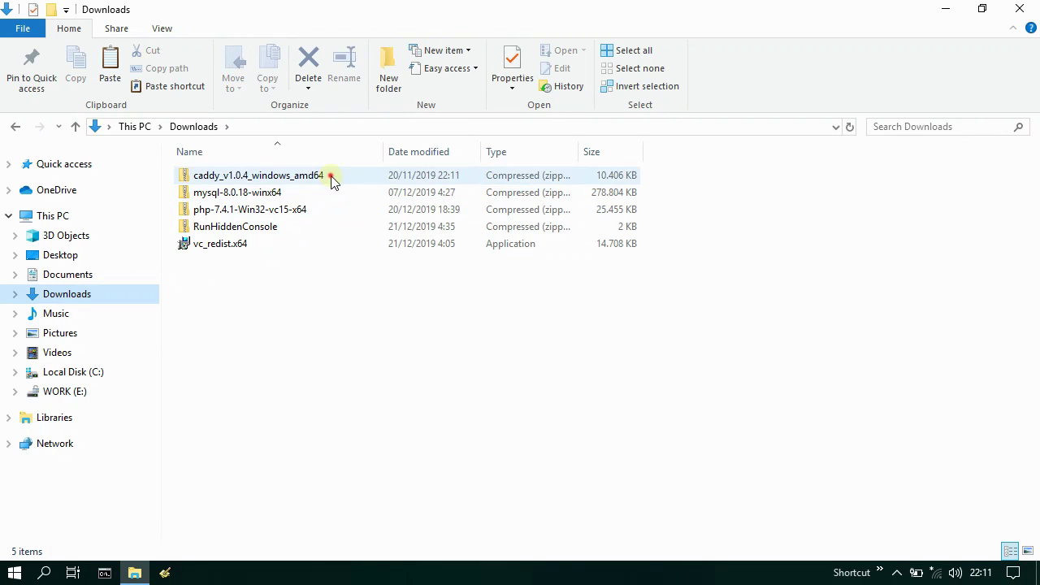
- Extract the caddy zip into C:\Install\caddy
{"action": "left_click", "coordinate": [330, 177]}
{"action": "right_click", "coordinate": [331, 178]}
{"action": "left_click", "coordinate": [380, 162]}
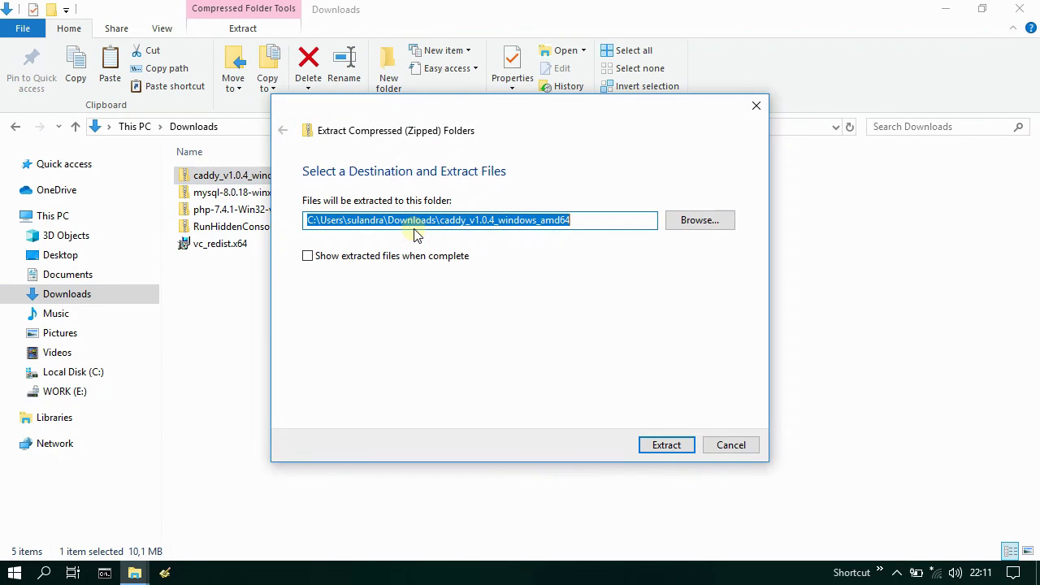
{"action": "left_click", "coordinate": [696, 222]}
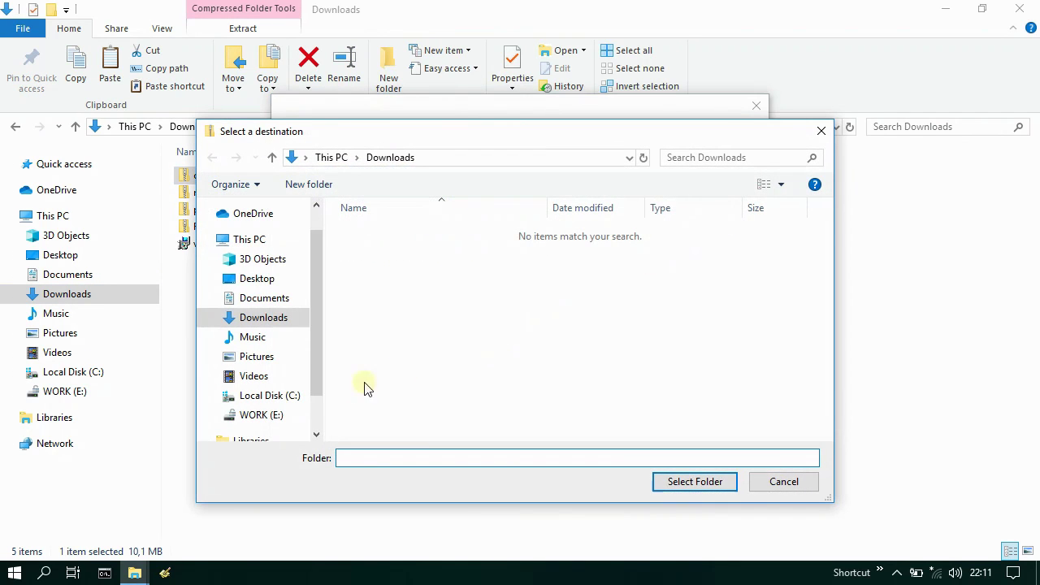
{"action": "left_click", "coordinate": [264, 394]}
{"action": "double_click", "coordinate": [395, 232]}
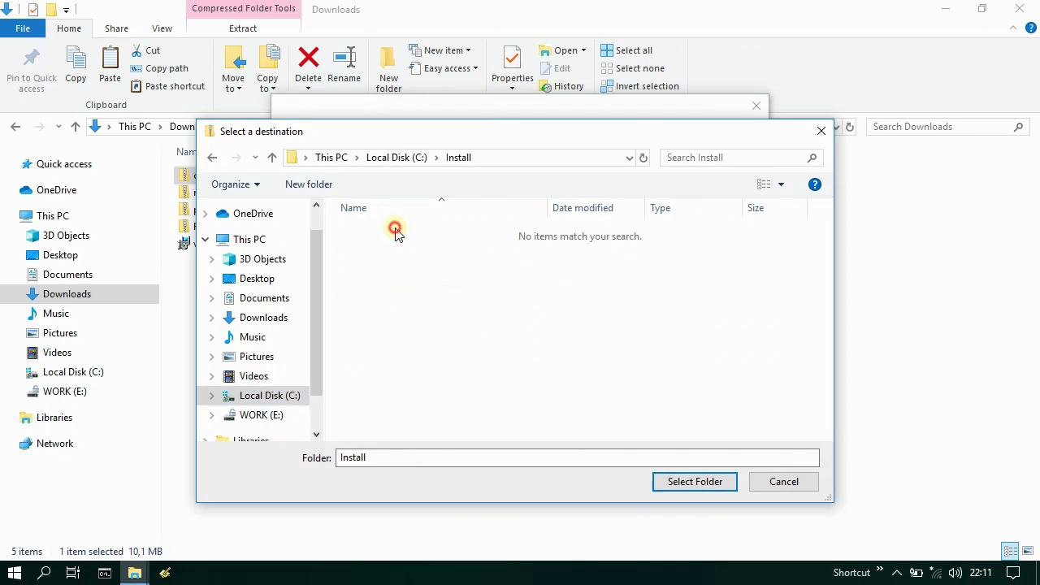
{"action": "left_click", "coordinate": [692, 481]}
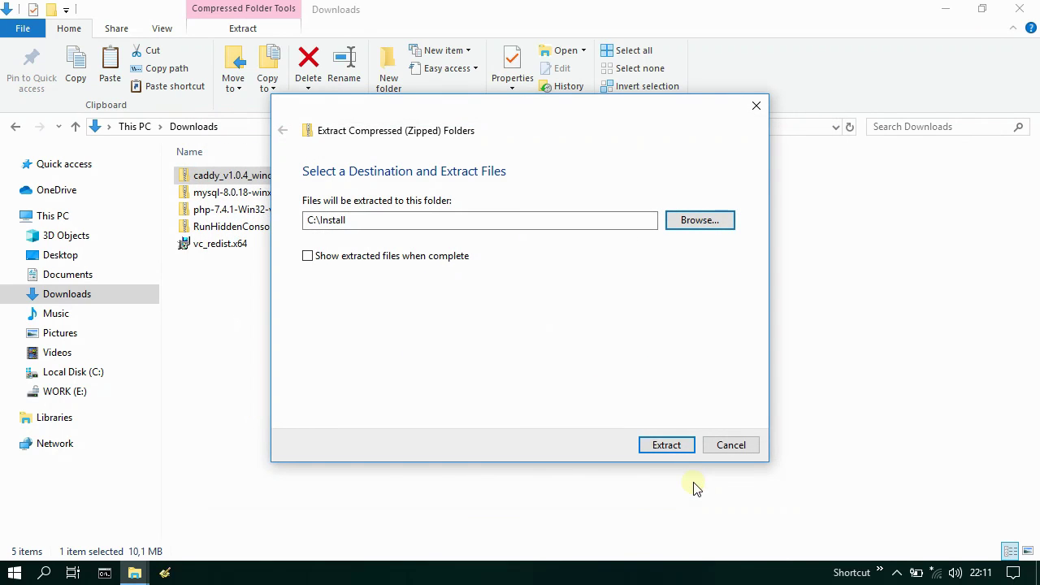
{"action": "left_click", "coordinate": [488, 220]}
{"action": "type", "text": "\\caddy"}
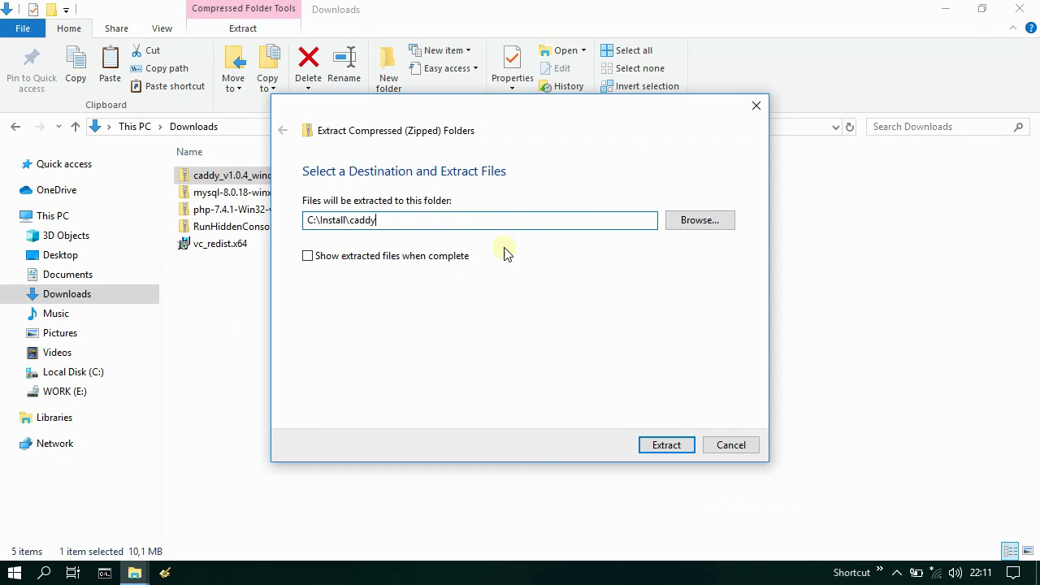
{"action": "left_click", "coordinate": [668, 446]}
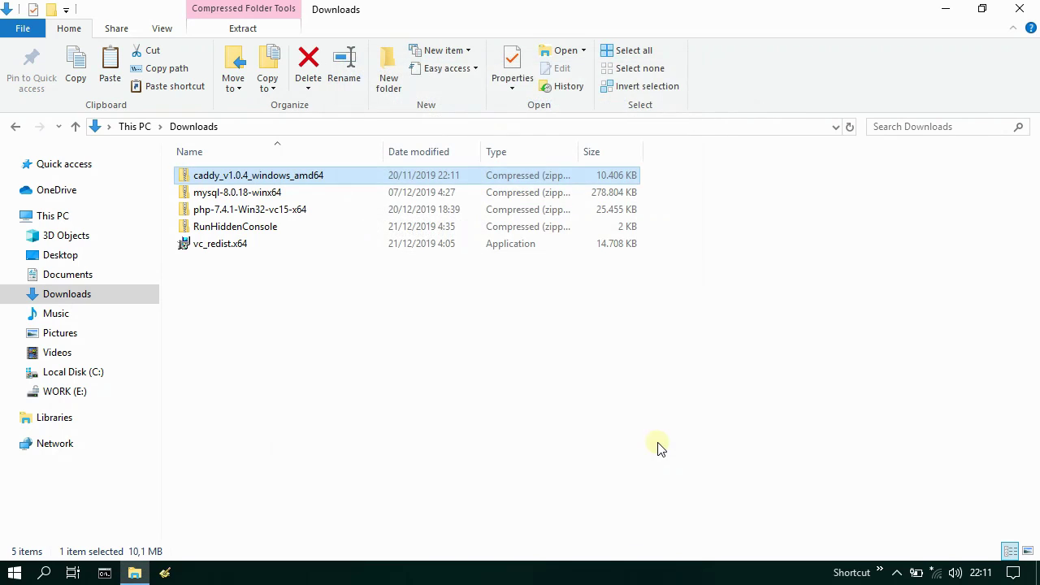
- Open C:\Install\caddy in File Explorer and bring up a Command Prompt
{"action": "left_click", "coordinate": [74, 372]}
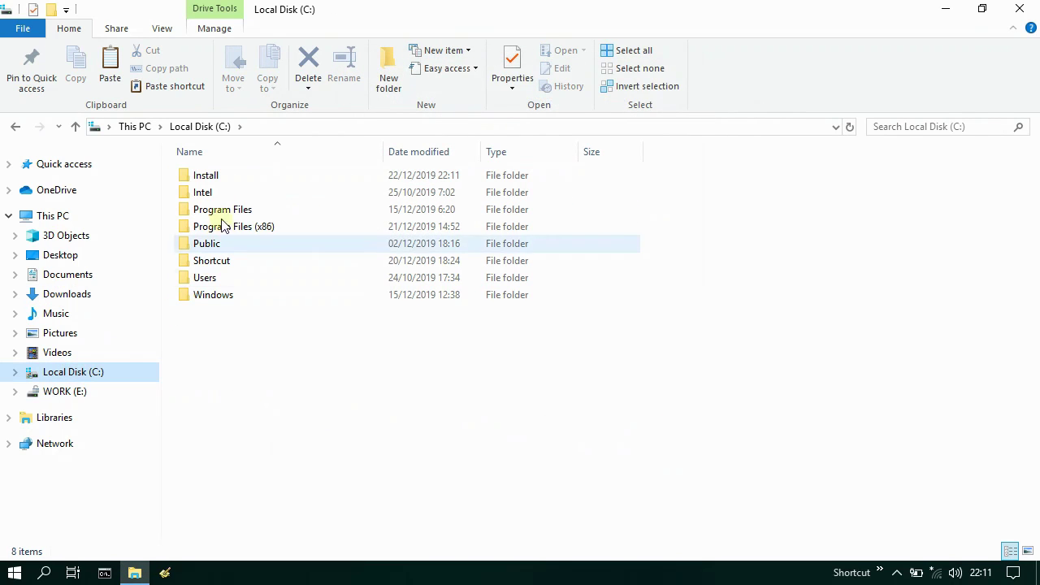
{"action": "double_click", "coordinate": [229, 174]}
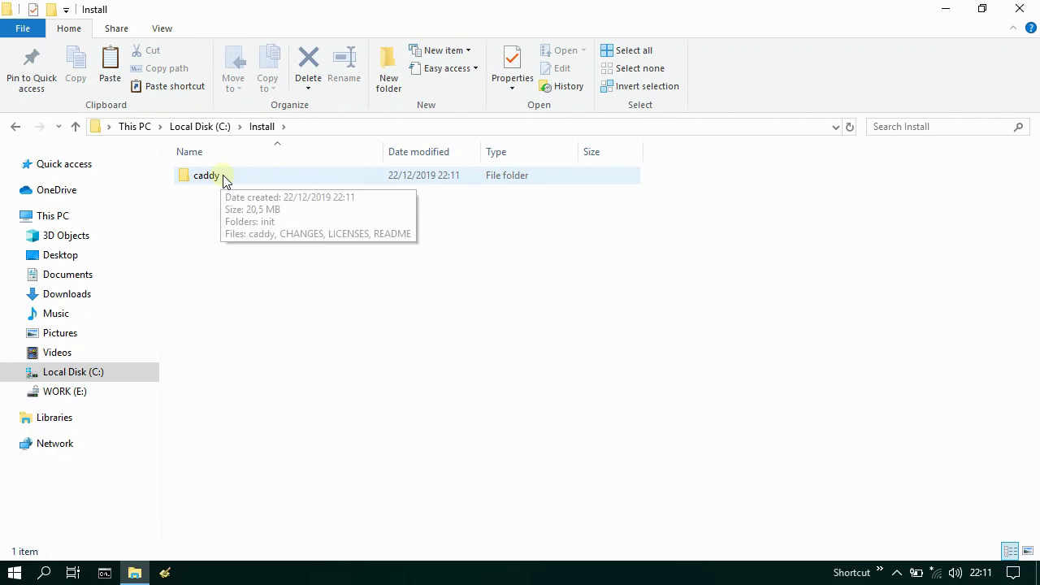
{"action": "double_click", "coordinate": [226, 179]}
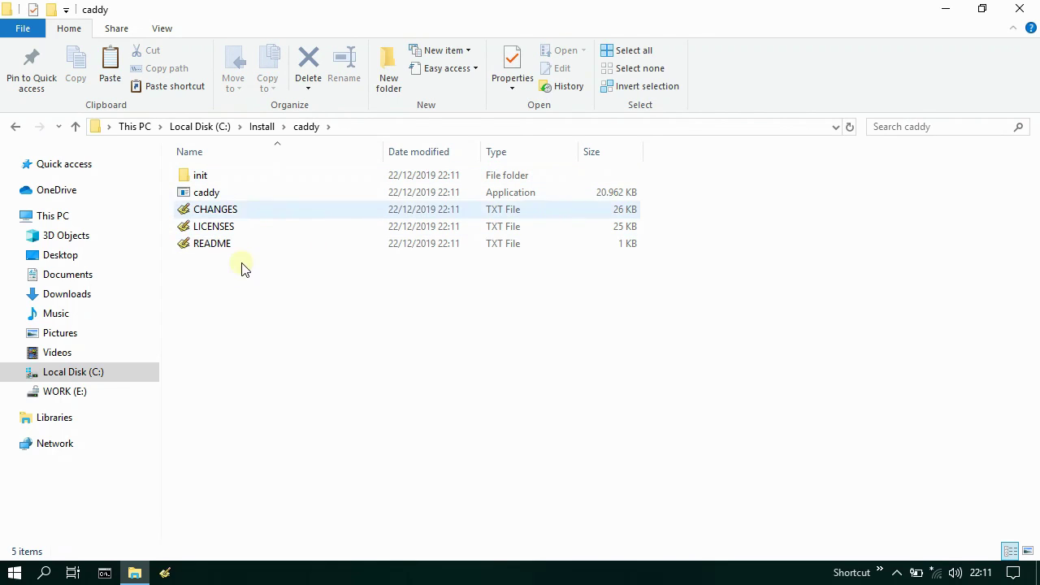
{"action": "left_click", "coordinate": [104, 572]}
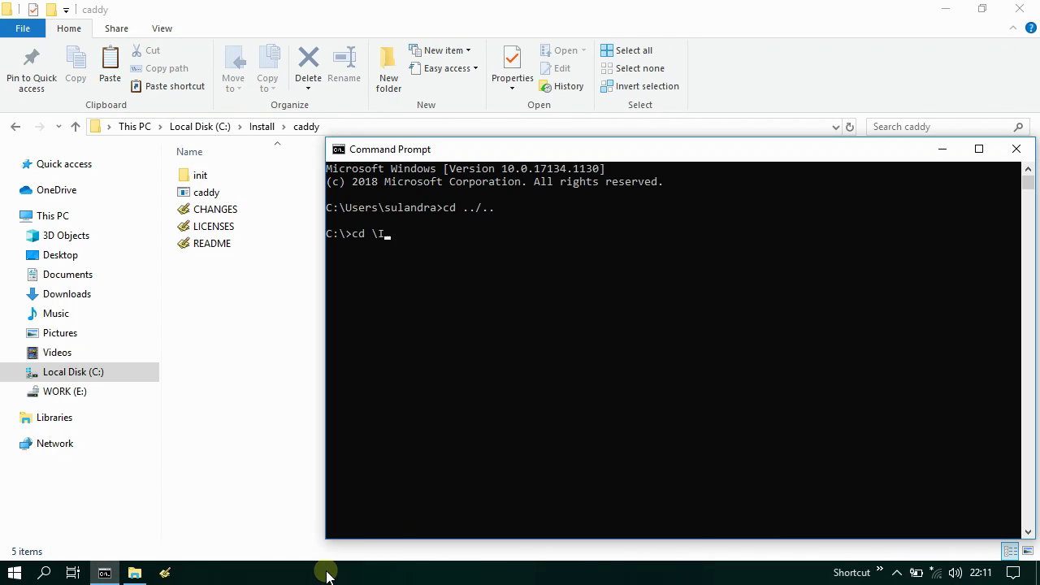
- Change into C:\Install\caddy and check caddy's version and help text
{"action": "key", "text": "Return"}
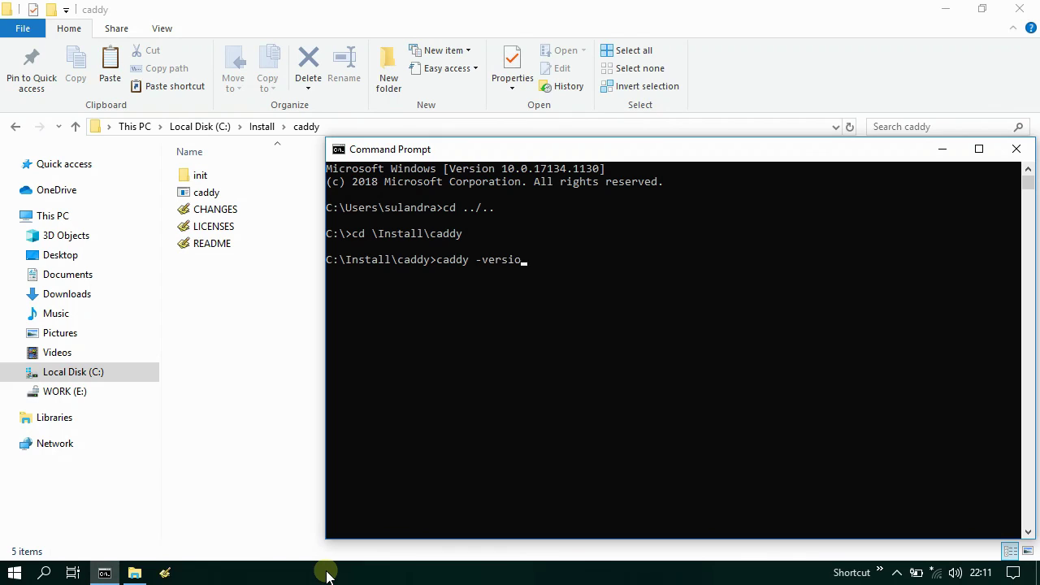
{"action": "key", "text": "Return"}
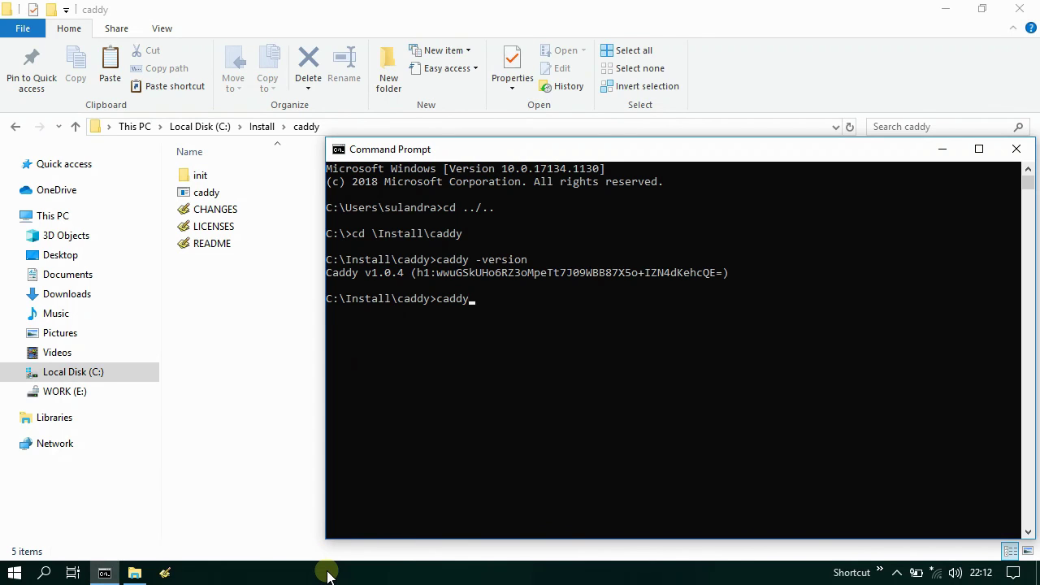
{"action": "type", "text": "caddy -help"}
{"action": "key", "text": "Return"}
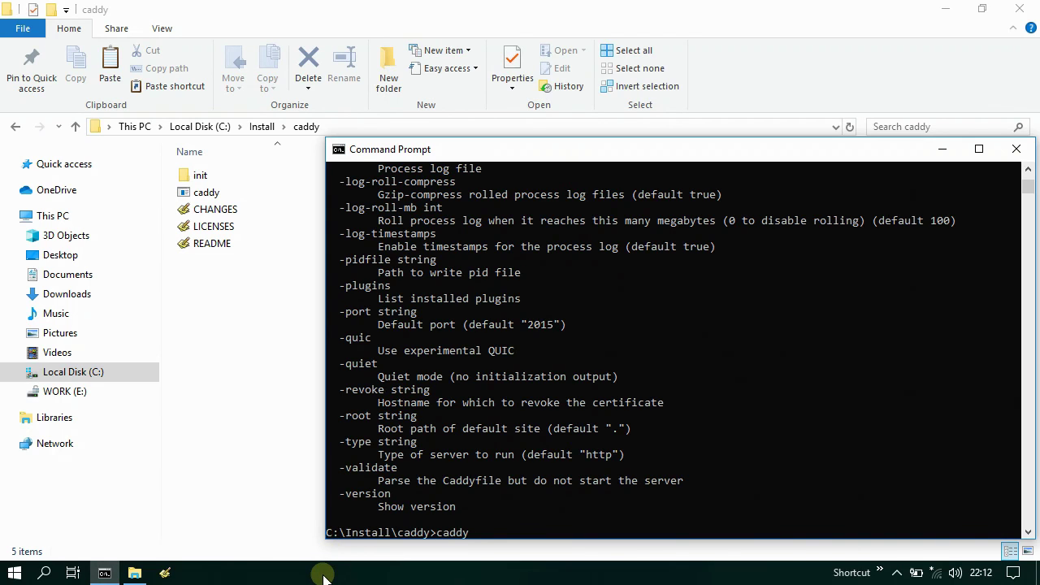
- Start caddy, allow it through the firewall, and minimize the command window
{"action": "type", "text": "caddy"}
{"action": "key", "text": "Return"}
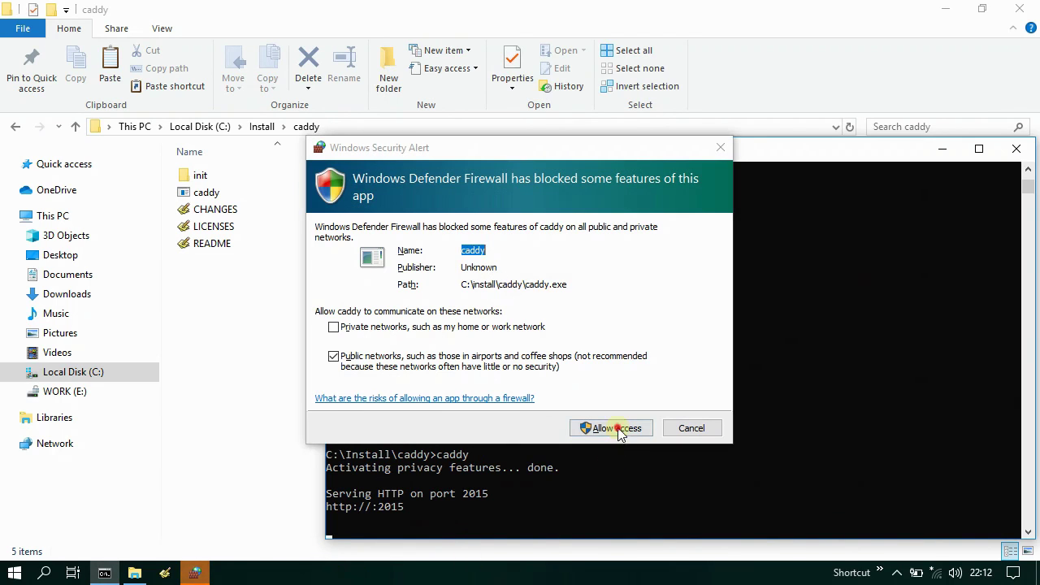
{"action": "left_click", "coordinate": [617, 428]}
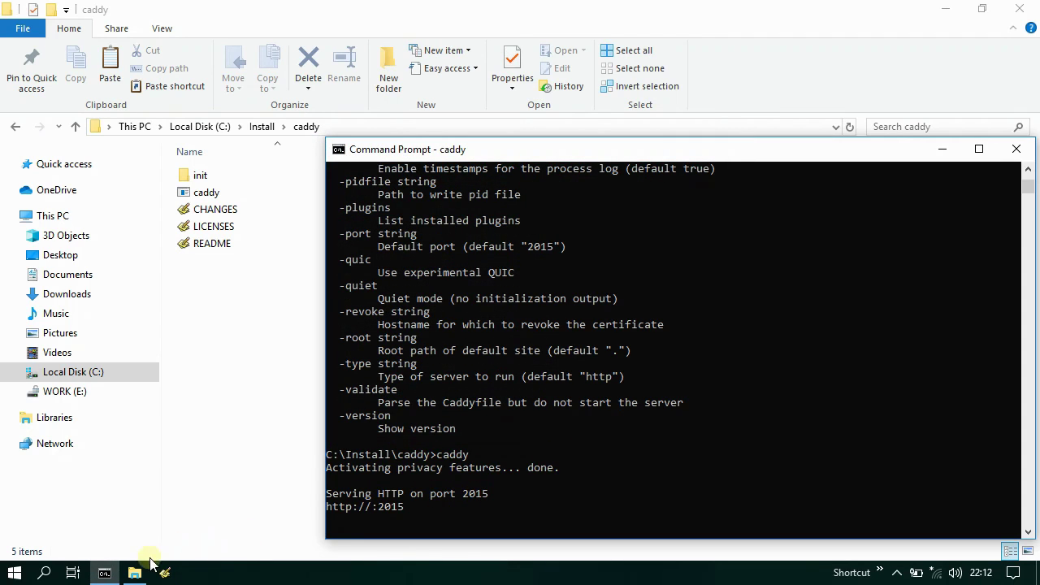
{"action": "left_click", "coordinate": [105, 573]}
- Load localhost:2015 in Chrome to see Caddy's 404 Not Found, then minimize Chrome
{"action": "left_click", "coordinate": [135, 573]}
{"action": "double_click", "coordinate": [92, 508]}
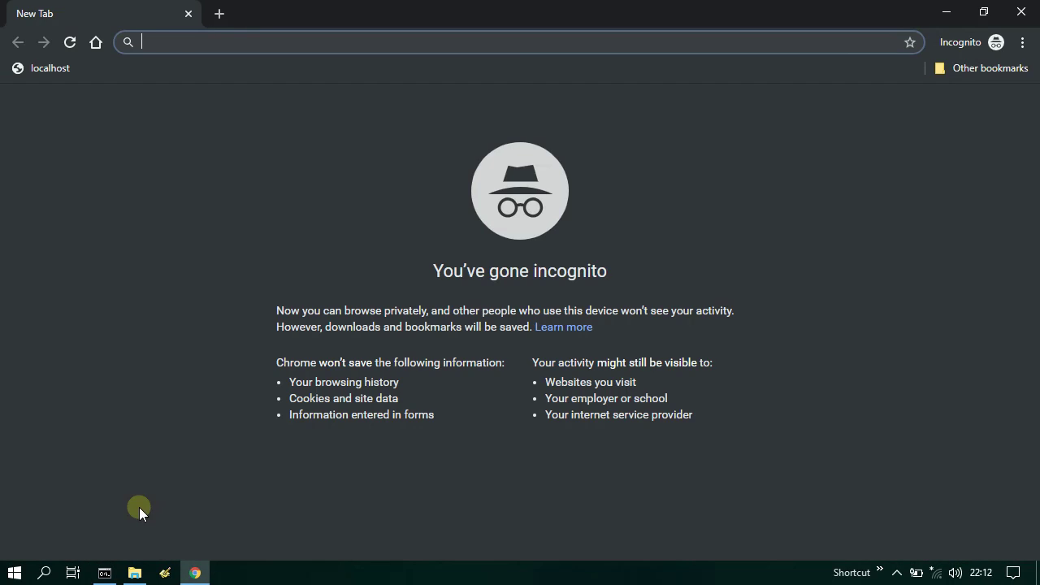
{"action": "left_click", "coordinate": [43, 71]}
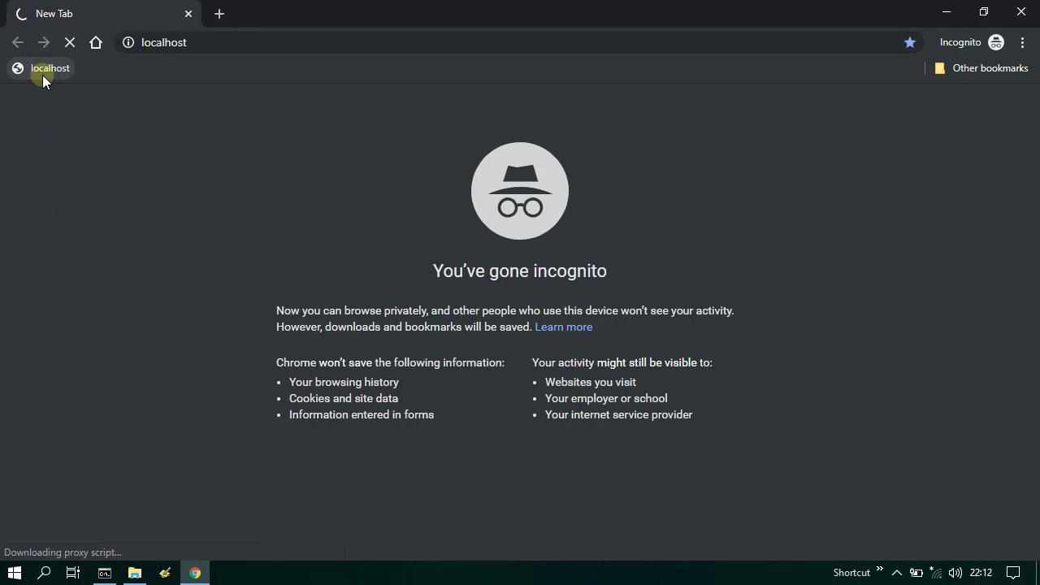
{"action": "left_click", "coordinate": [355, 42]}
{"action": "type", "text": ":"}
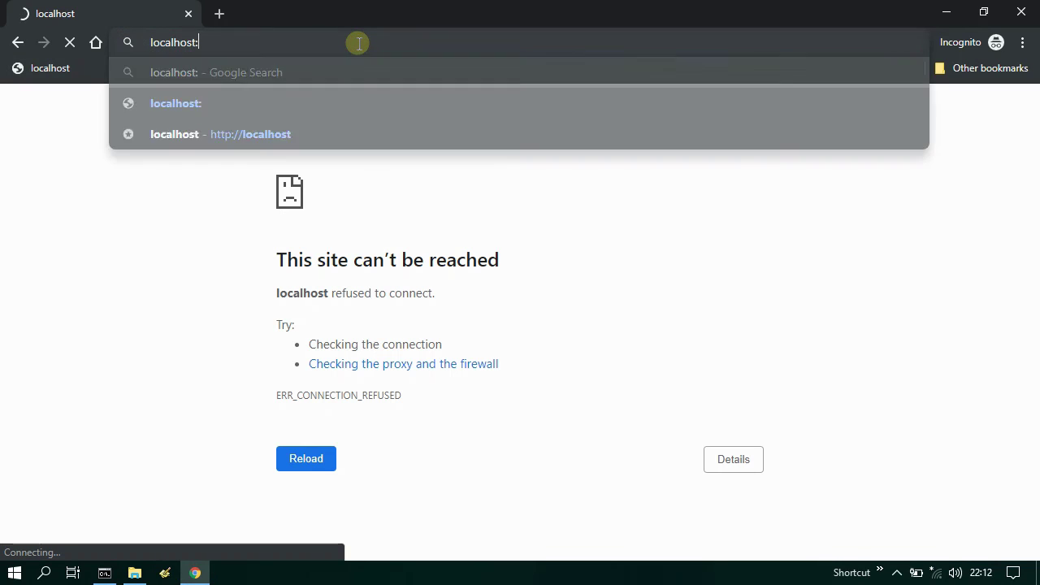
{"action": "type", "text": "2015"}
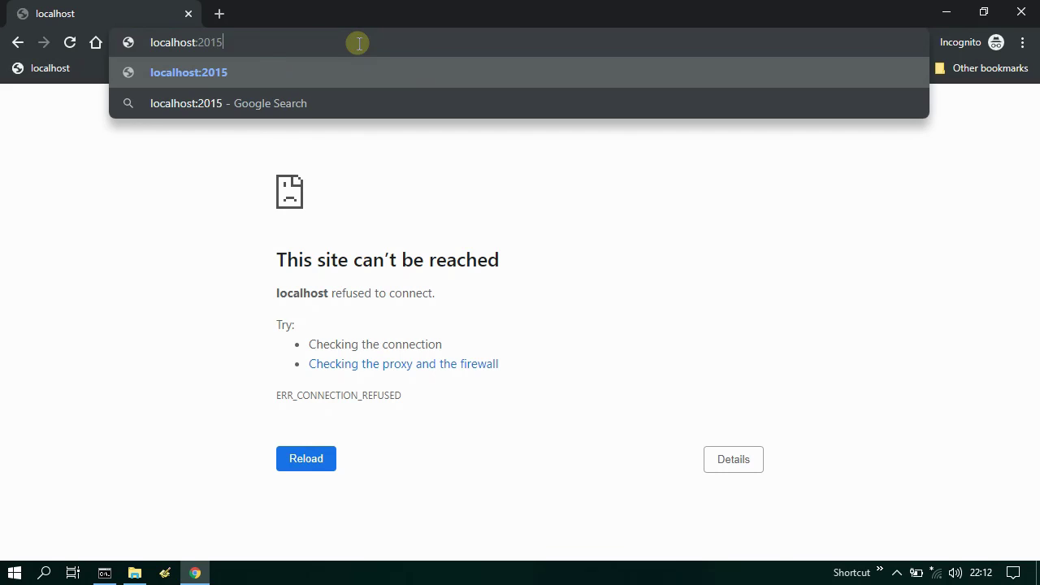
{"action": "key", "text": "Return"}
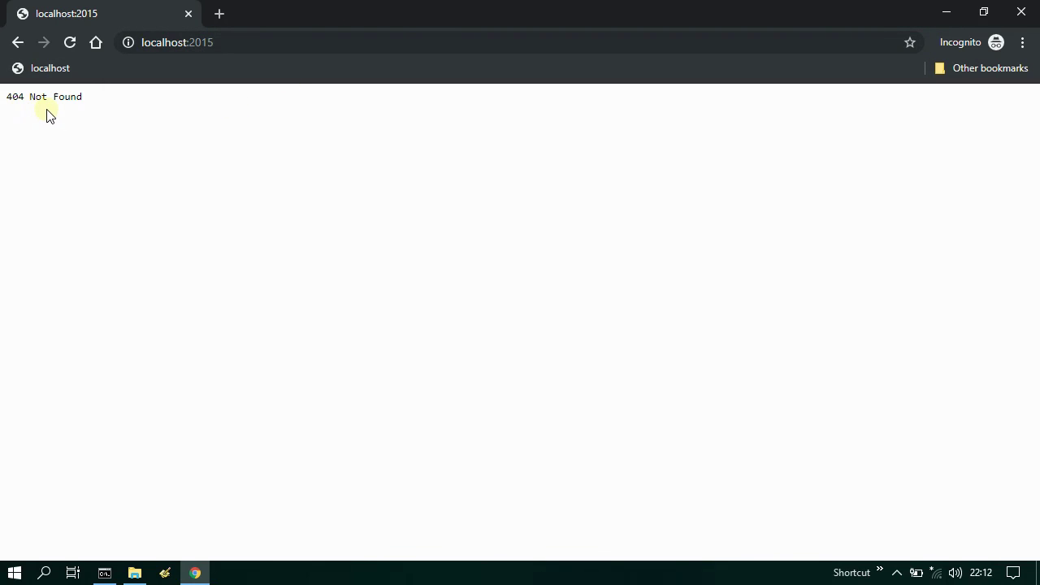
{"action": "left_click", "coordinate": [193, 571]}
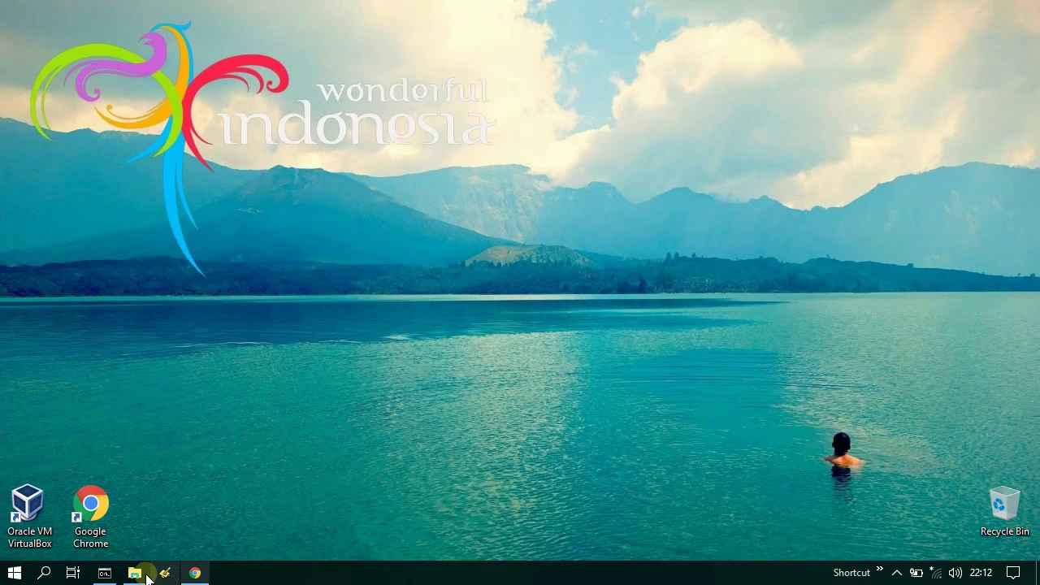
- Add a folder named www inside C:\Install\caddy and open it
{"action": "left_click", "coordinate": [134, 572]}
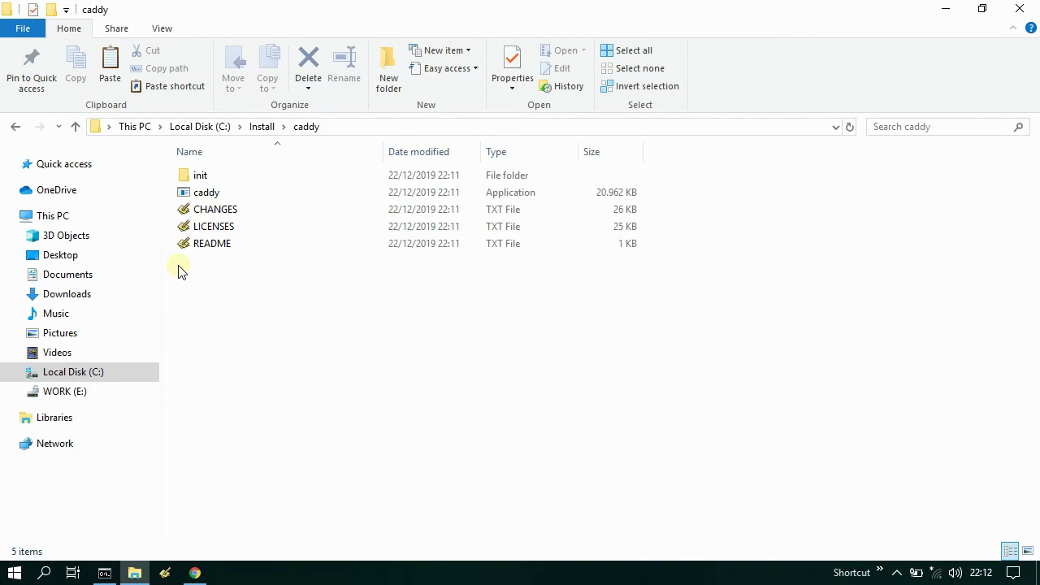
{"action": "right_click", "coordinate": [181, 271]}
{"action": "mouse_move", "coordinate": [332, 443]}
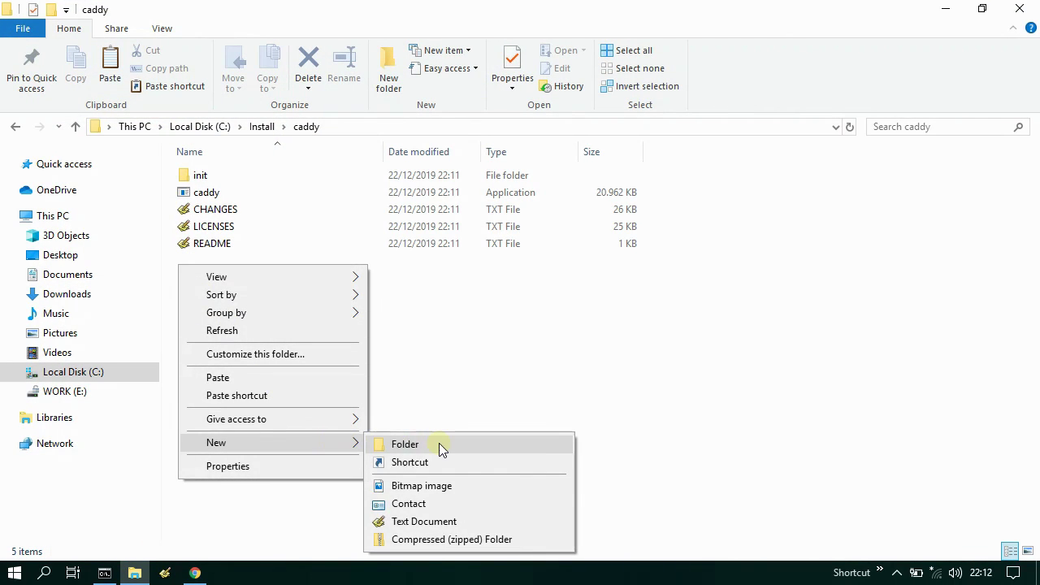
{"action": "left_click", "coordinate": [439, 445]}
{"action": "type", "text": "www"}
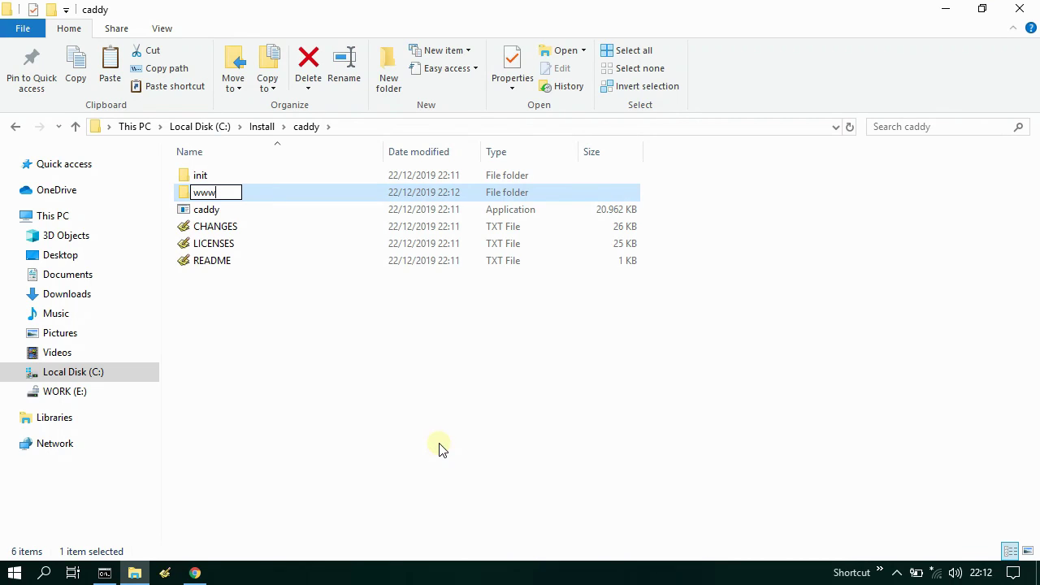
{"action": "left_click", "coordinate": [258, 199]}
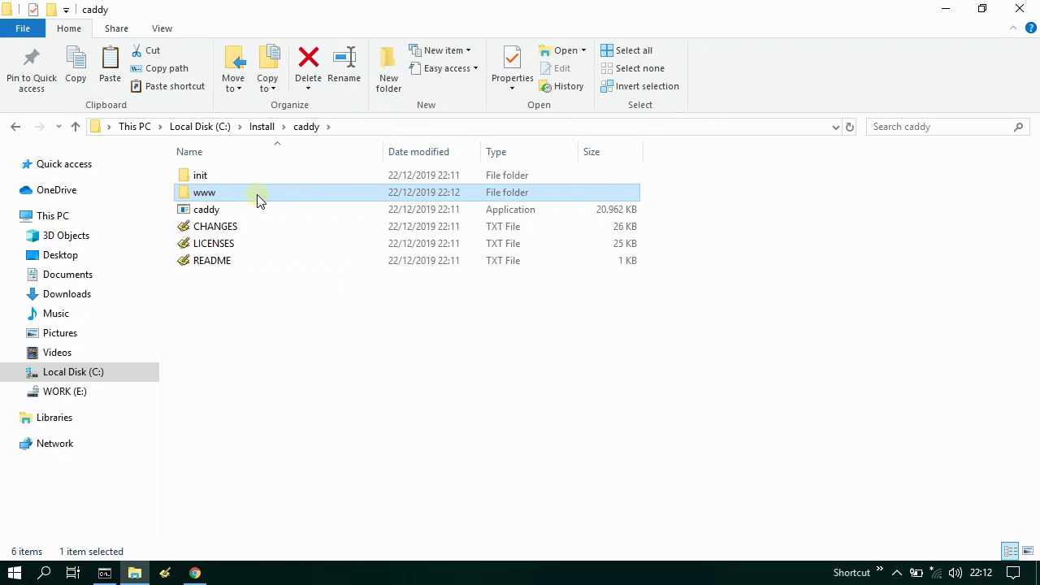
{"action": "double_click", "coordinate": [248, 195]}
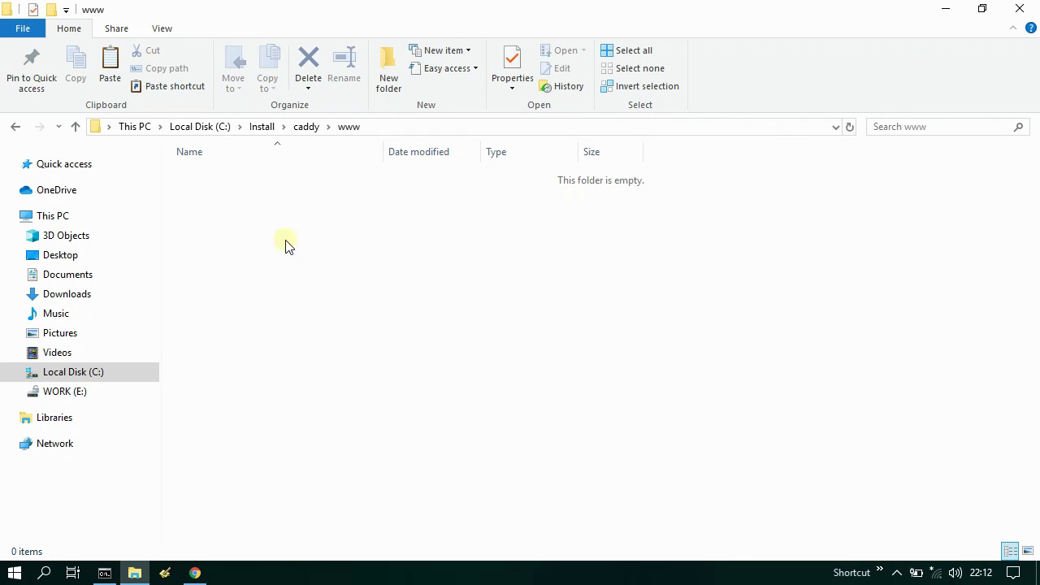
{"action": "left_click", "coordinate": [164, 572]}
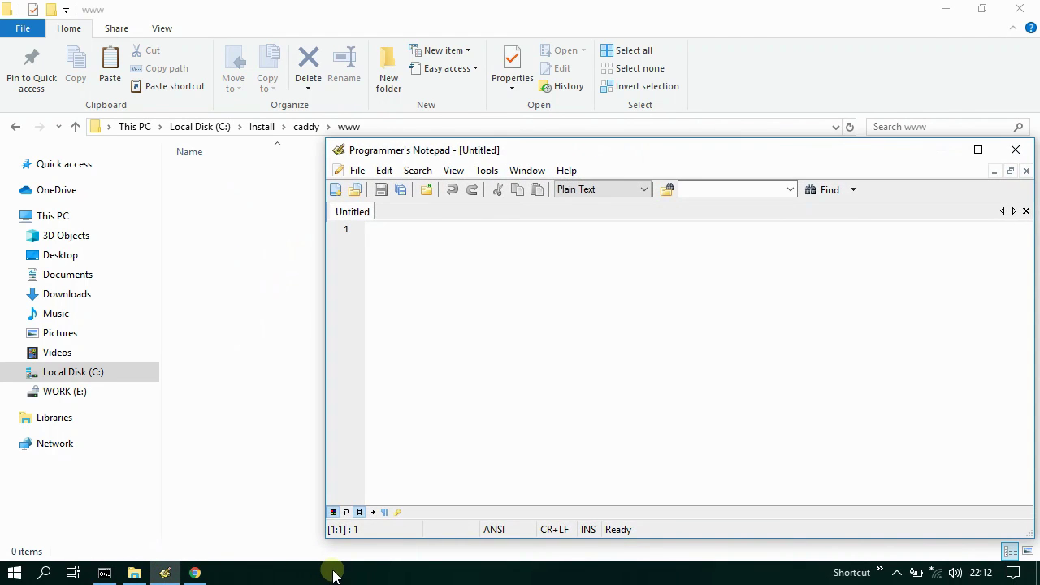
- Write a minimal HTML page, <html><body>Caddy</body></html>
{"action": "type", "text": "<html></html>"}
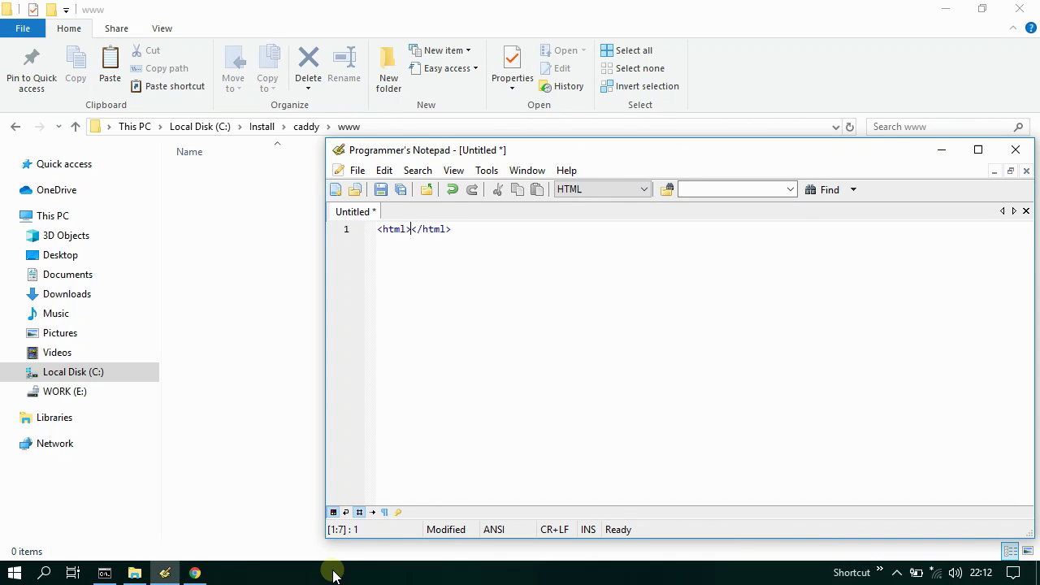
{"action": "key", "text": "Return"}
{"action": "key", "text": "Return"}
{"action": "type", "text": "<body>"}
{"action": "key", "text": "Return"}
{"action": "key", "text": "Return"}
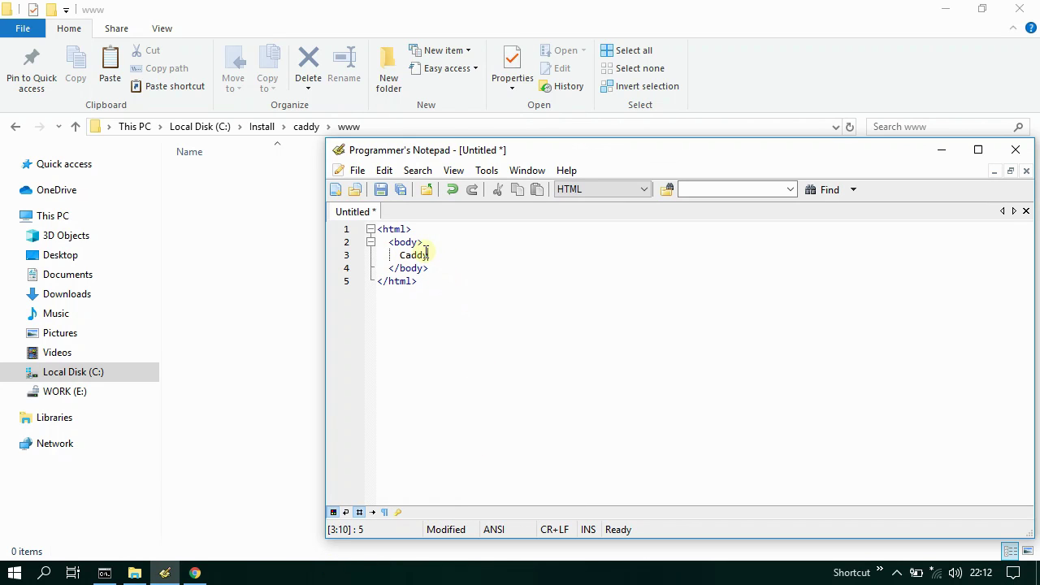
{"action": "left_click", "coordinate": [380, 190]}
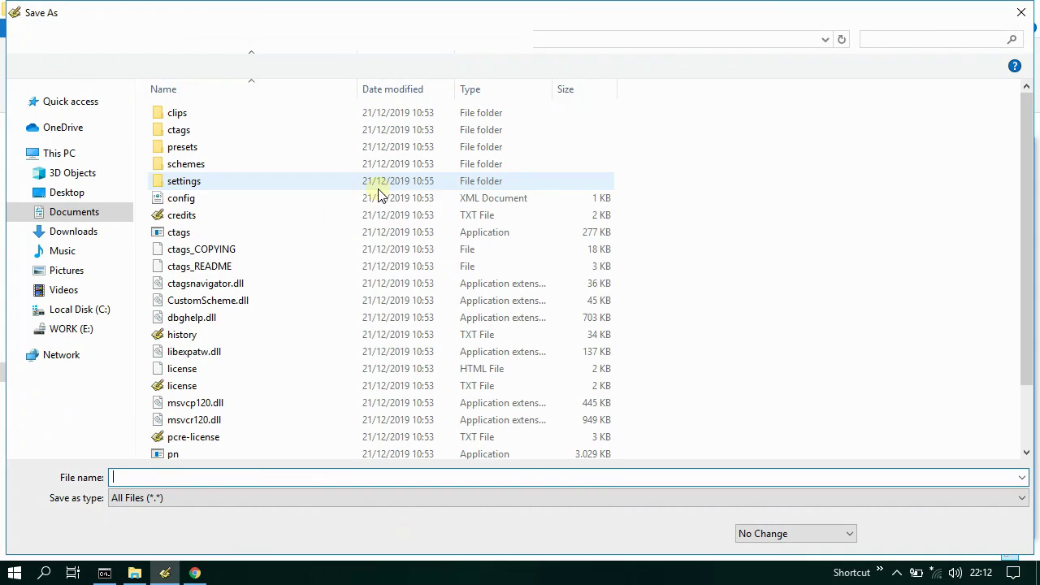
{"action": "left_click", "coordinate": [85, 311]}
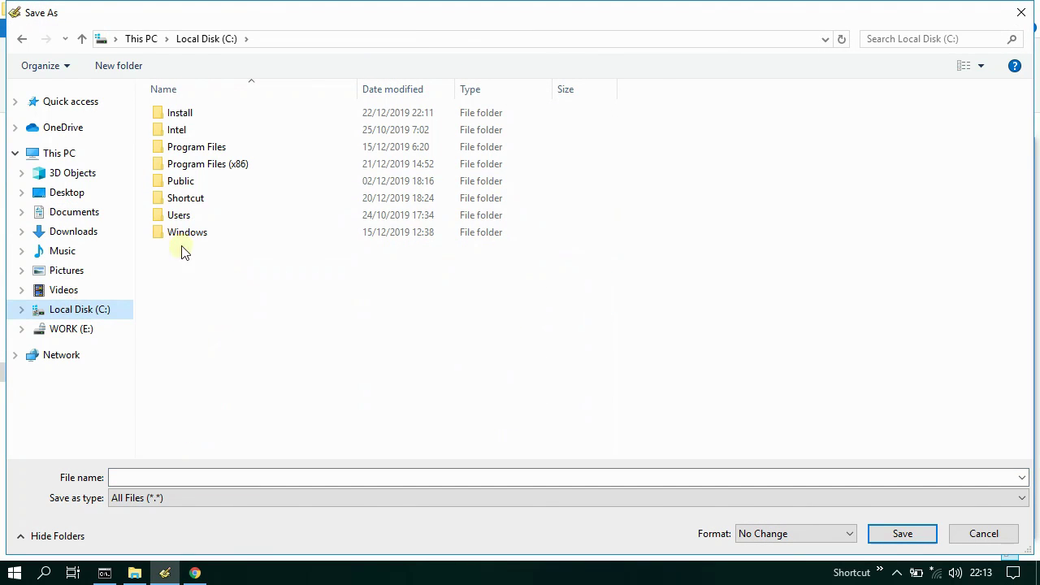
{"action": "left_click", "coordinate": [197, 113]}
{"action": "double_click", "coordinate": [197, 113]}
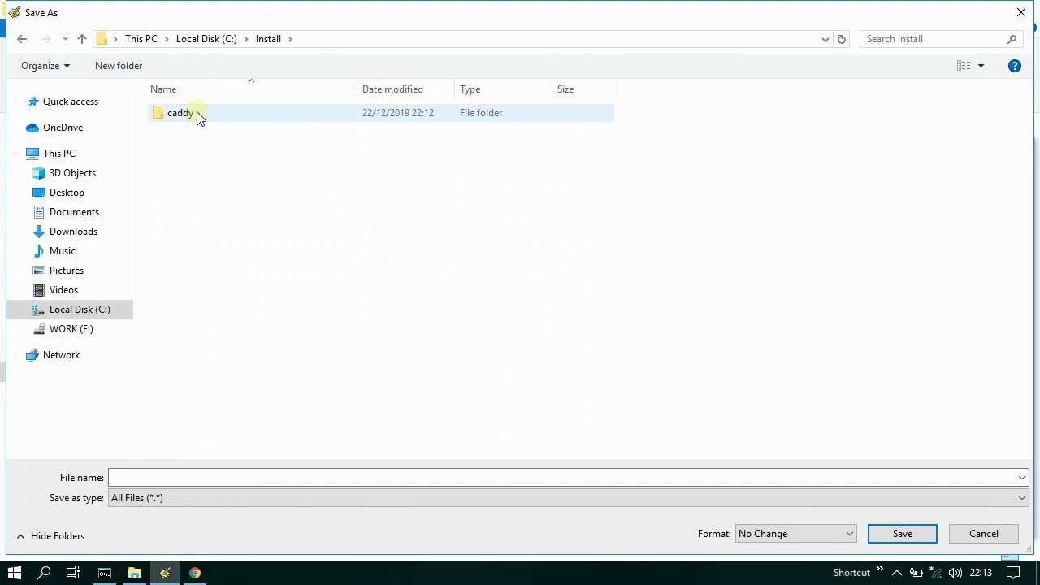
{"action": "double_click", "coordinate": [196, 114]}
{"action": "double_click", "coordinate": [197, 132]}
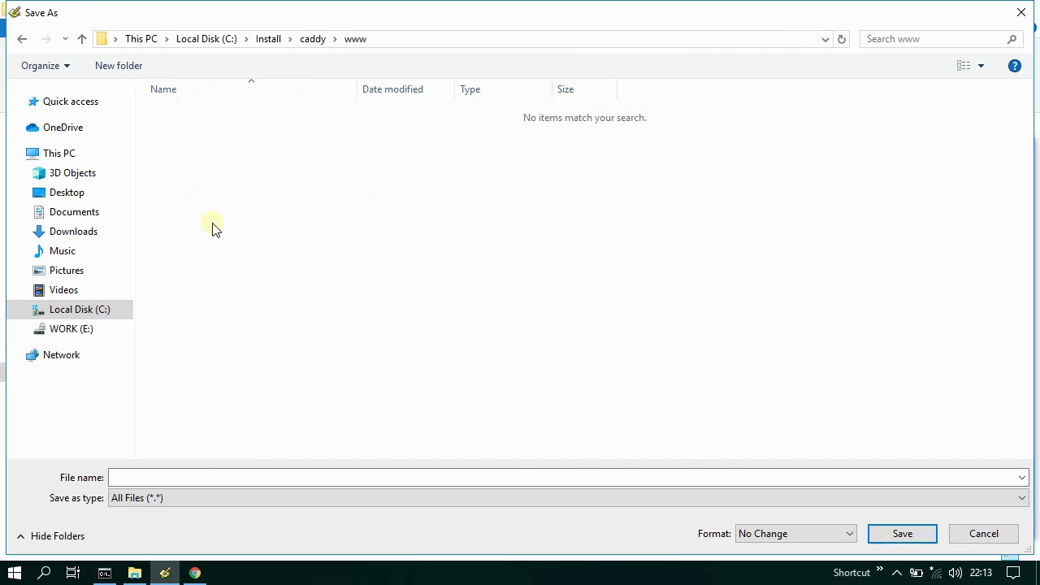
{"action": "left_click", "coordinate": [260, 476]}
{"action": "type", "text": "index.html"}
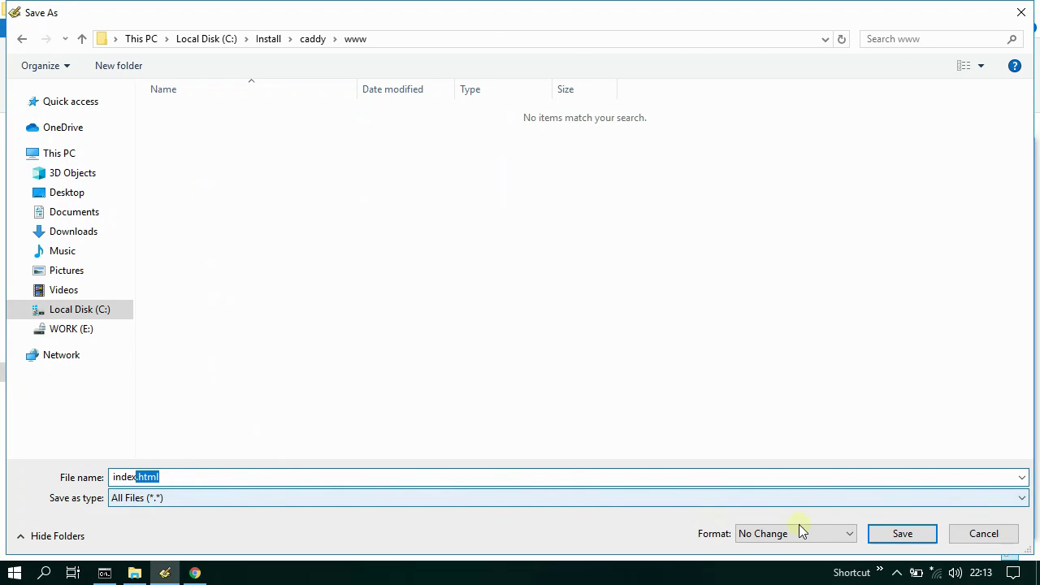
{"action": "left_click", "coordinate": [900, 535]}
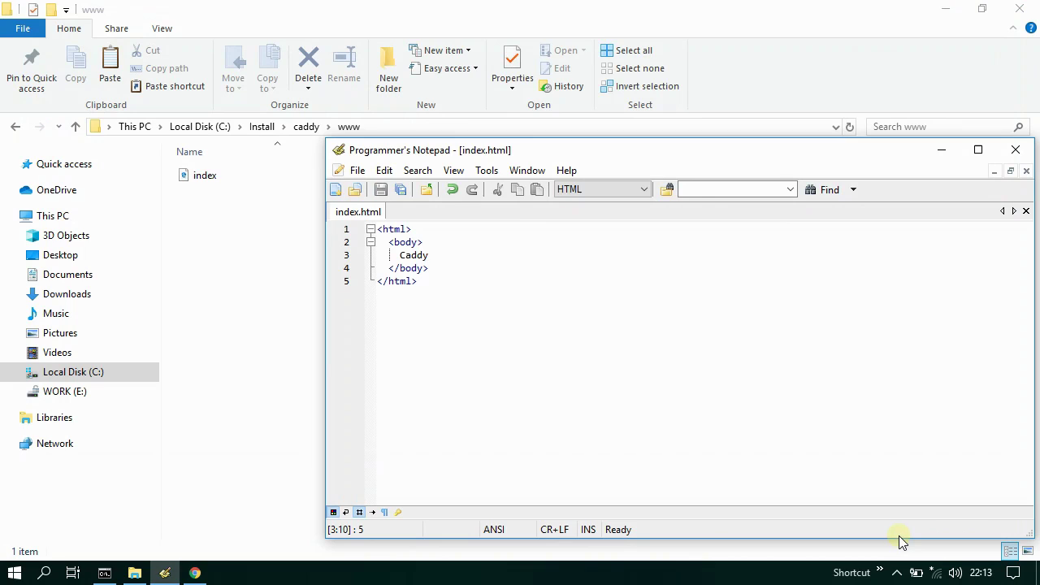
- Start a new document and type a localhost:80 site block with a root directive
{"action": "left_click", "coordinate": [335, 189]}
{"action": "left_click", "coordinate": [360, 513]}
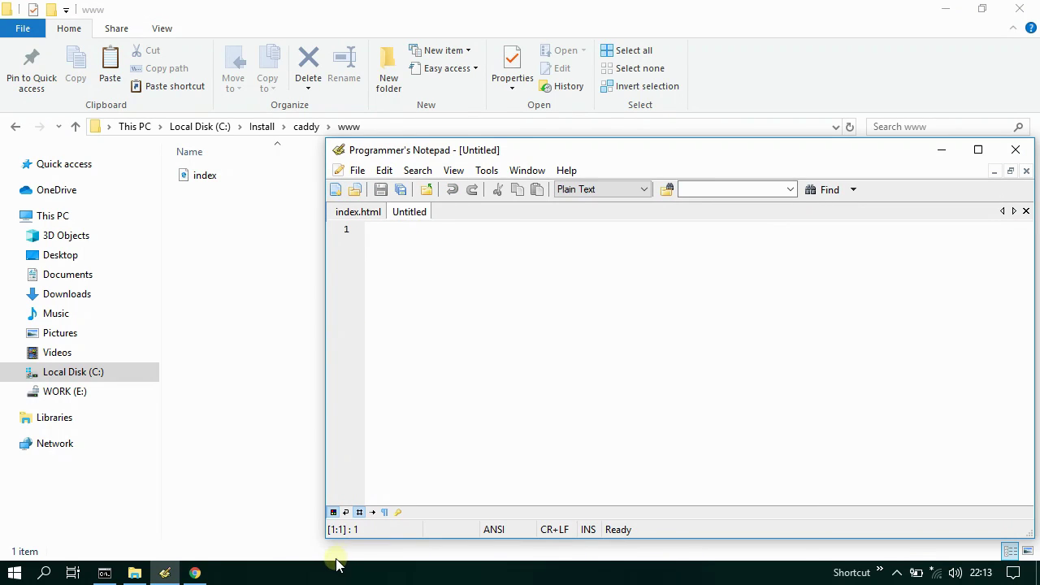
{"action": "type", "text": "localhost:80 {"}
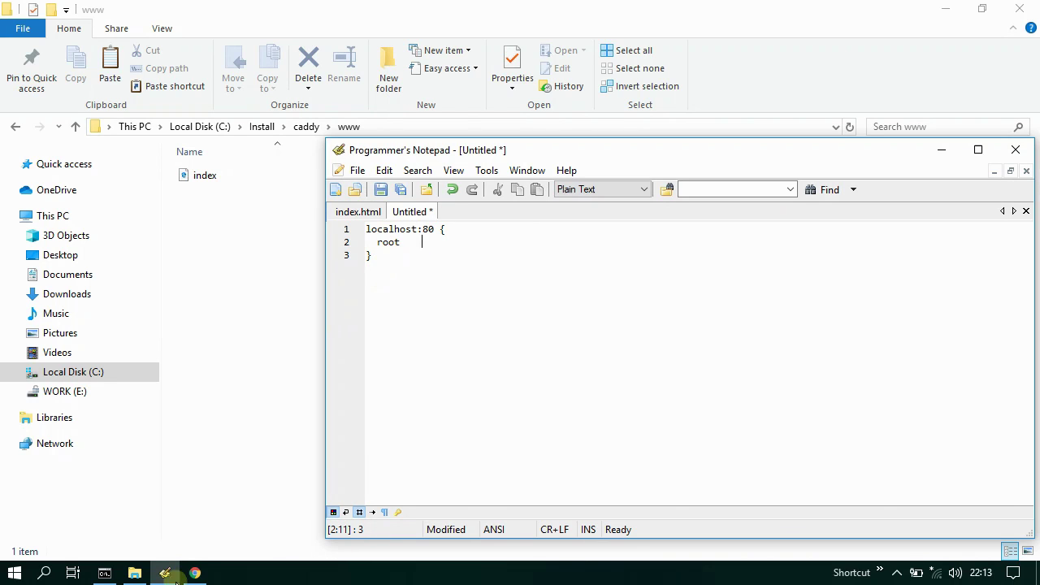
- Copy the www folder path from Explorer and paste C:\Install\caddy\www after root
{"action": "left_click", "coordinate": [165, 573]}
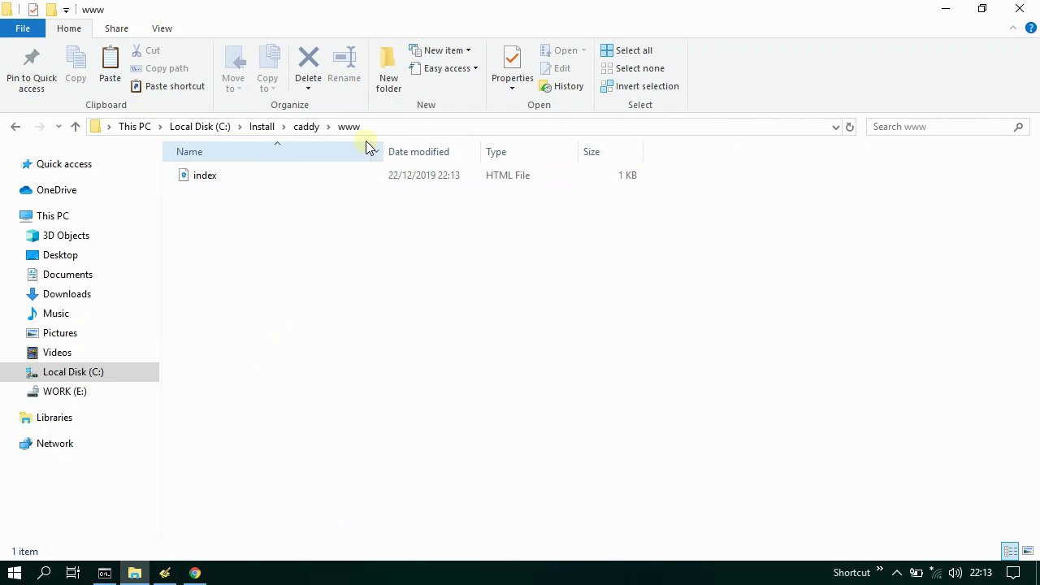
{"action": "left_click", "coordinate": [373, 130]}
{"action": "right_click", "coordinate": [221, 127]}
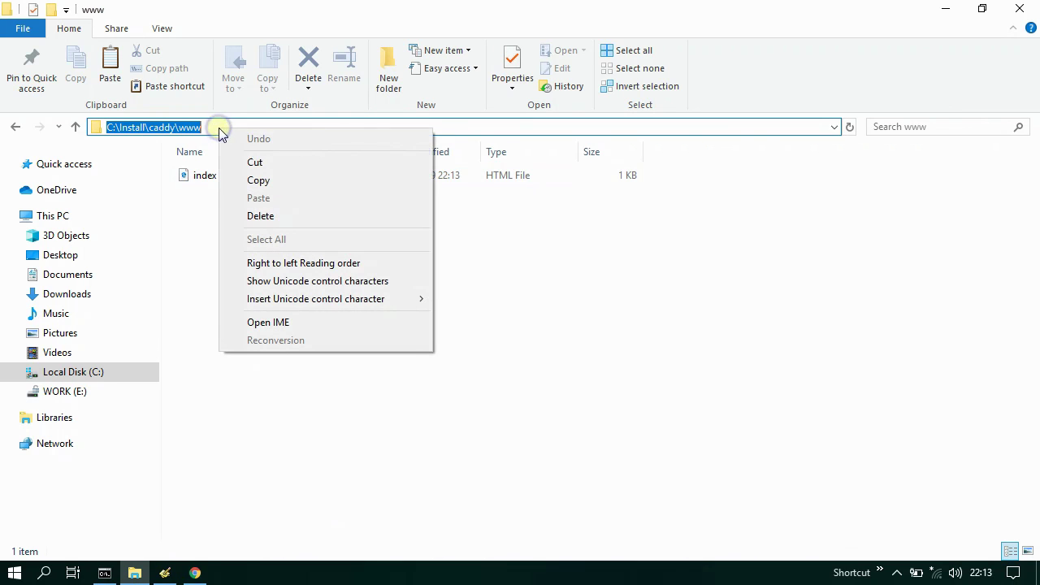
{"action": "left_click", "coordinate": [279, 179]}
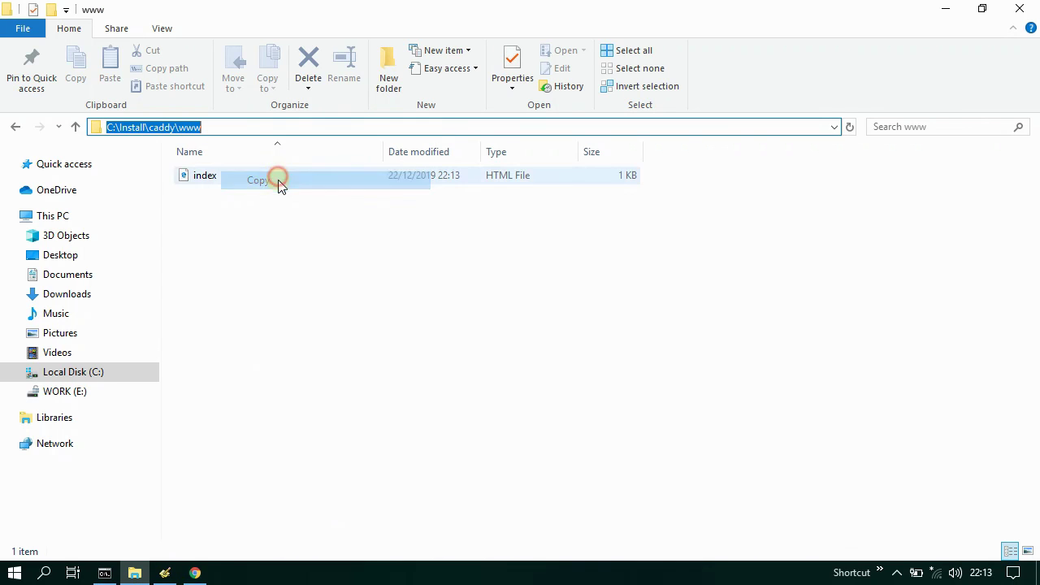
{"action": "left_click", "coordinate": [164, 573]}
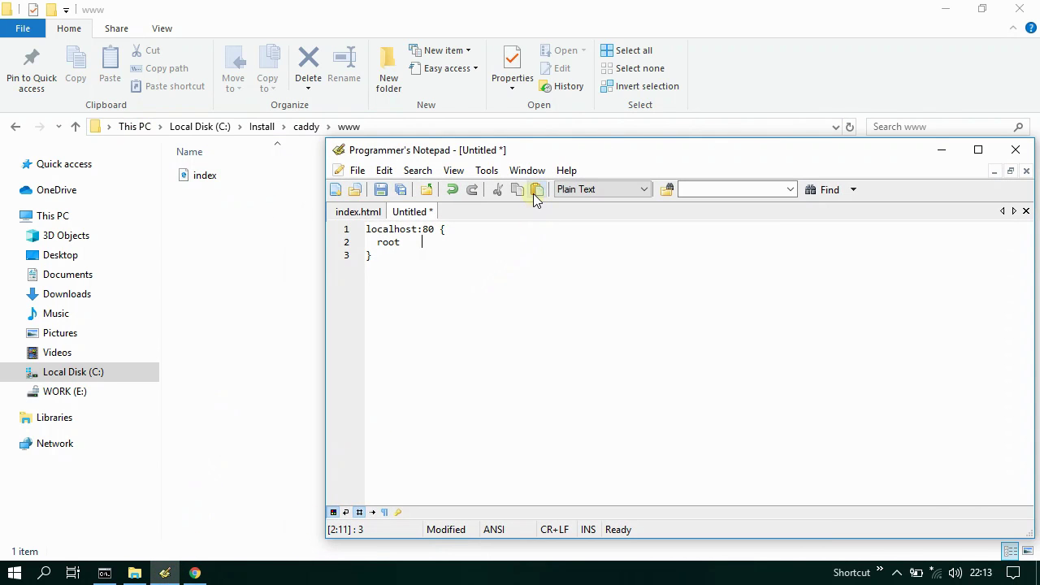
{"action": "left_click", "coordinate": [536, 190]}
{"action": "left_click", "coordinate": [165, 573]}
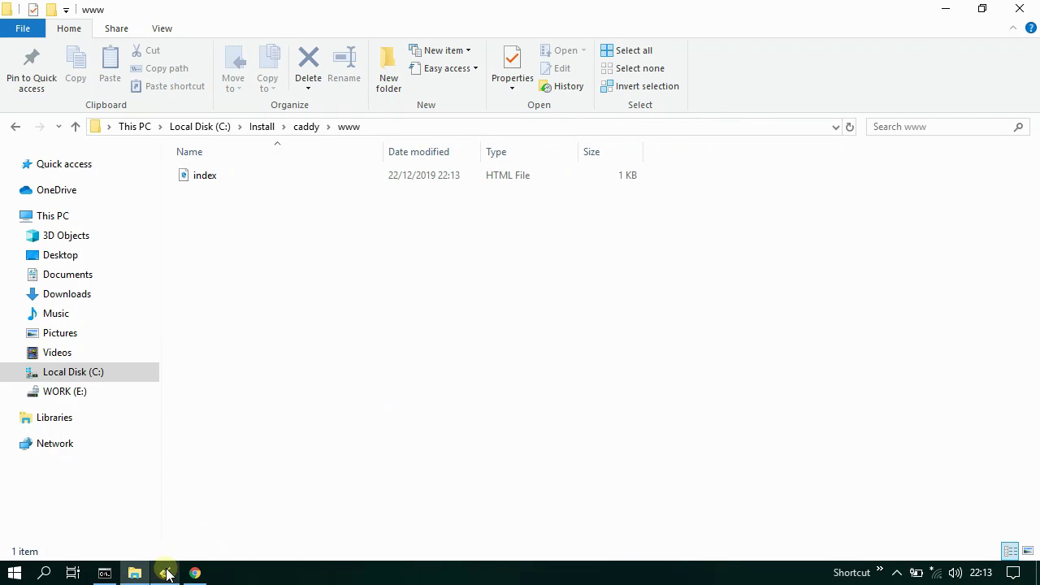
- From the caddy folder, add a new folder called logs and open it
{"action": "left_click", "coordinate": [305, 127]}
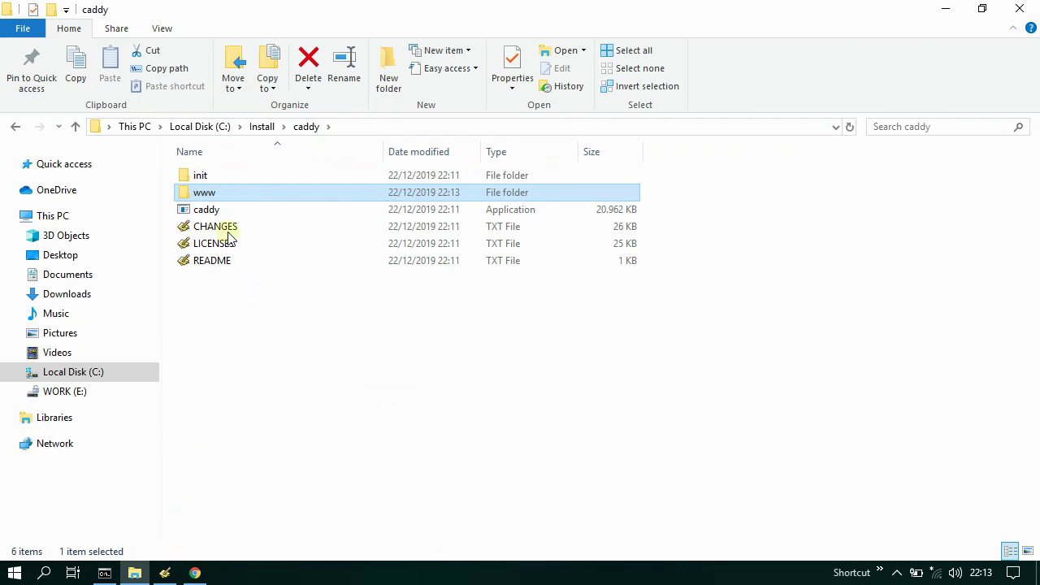
{"action": "left_click", "coordinate": [183, 285]}
{"action": "right_click", "coordinate": [182, 283]}
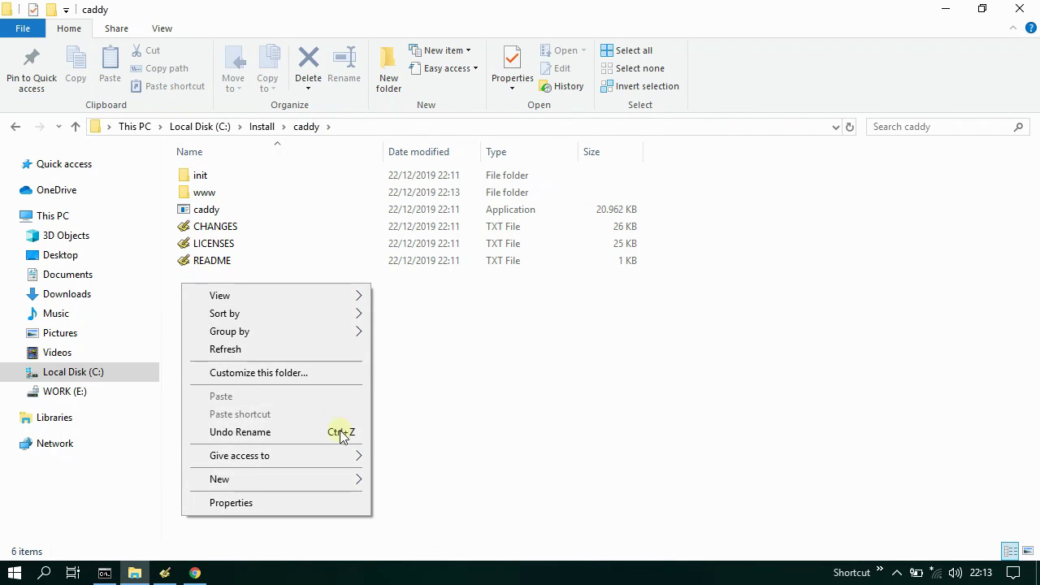
{"action": "mouse_move", "coordinate": [343, 481]}
{"action": "left_click", "coordinate": [439, 385]}
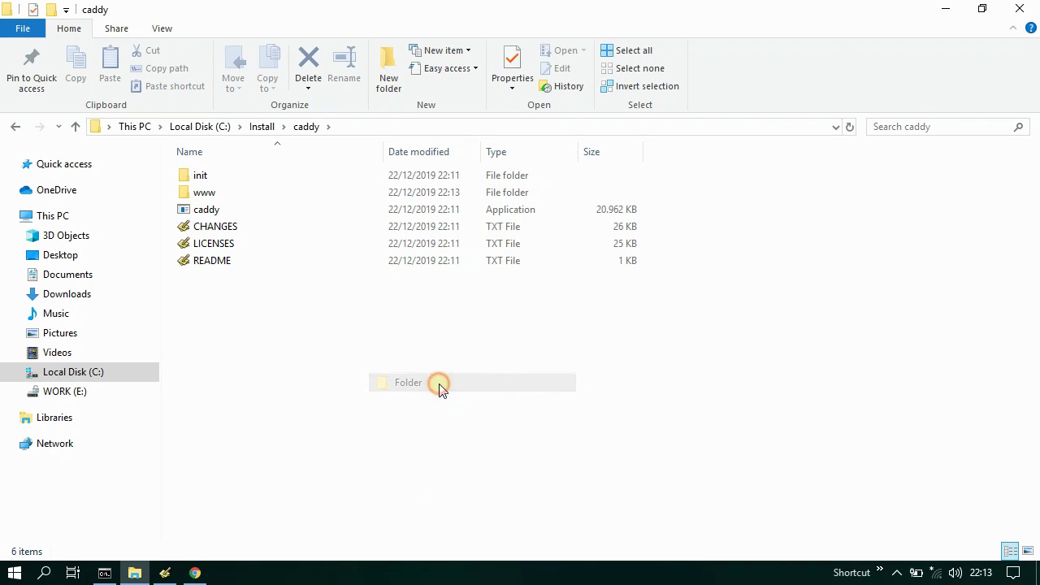
{"action": "type", "text": "logs"}
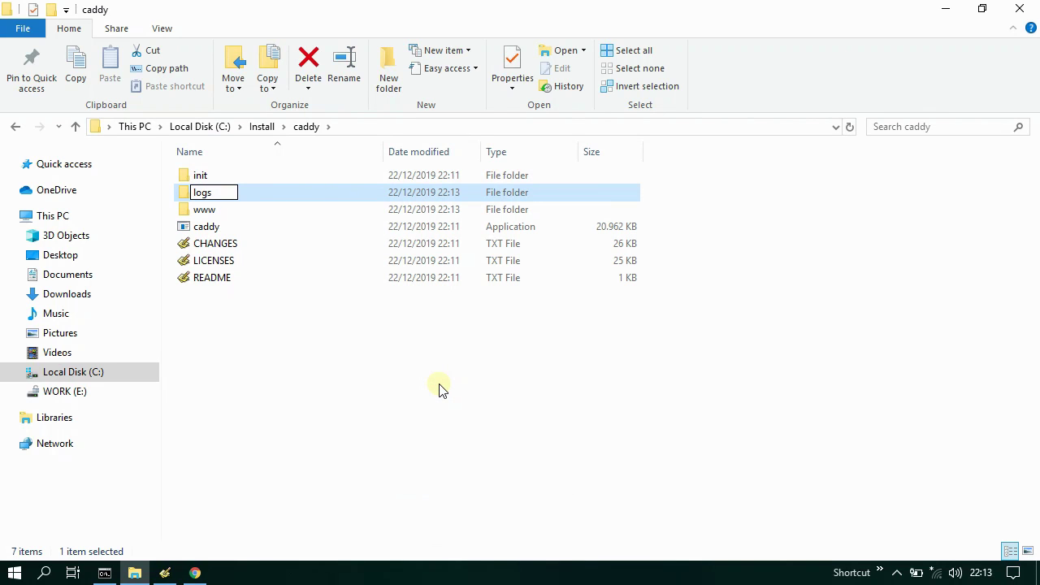
{"action": "key", "text": "Return"}
{"action": "double_click", "coordinate": [252, 196]}
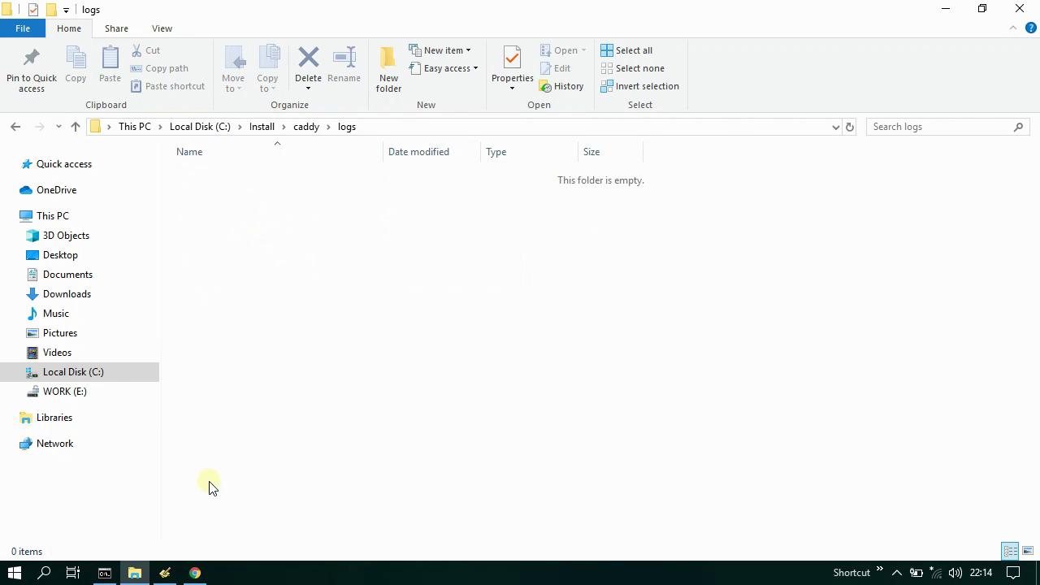
- Copy the logs folder path and set the log line to C:\Install\caddy\logs\access.log
{"action": "left_click", "coordinate": [165, 573]}
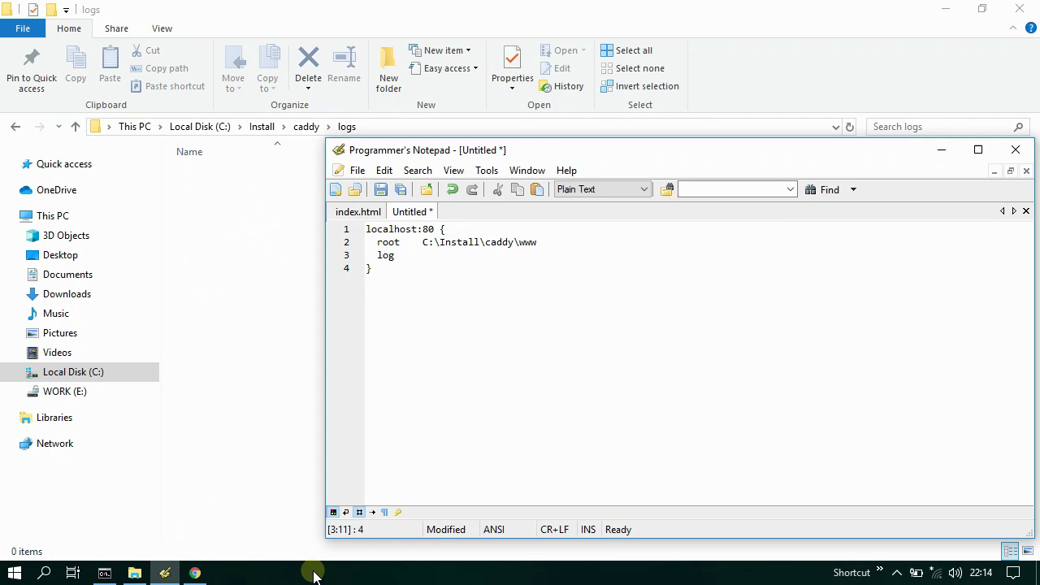
{"action": "left_click", "coordinate": [165, 573]}
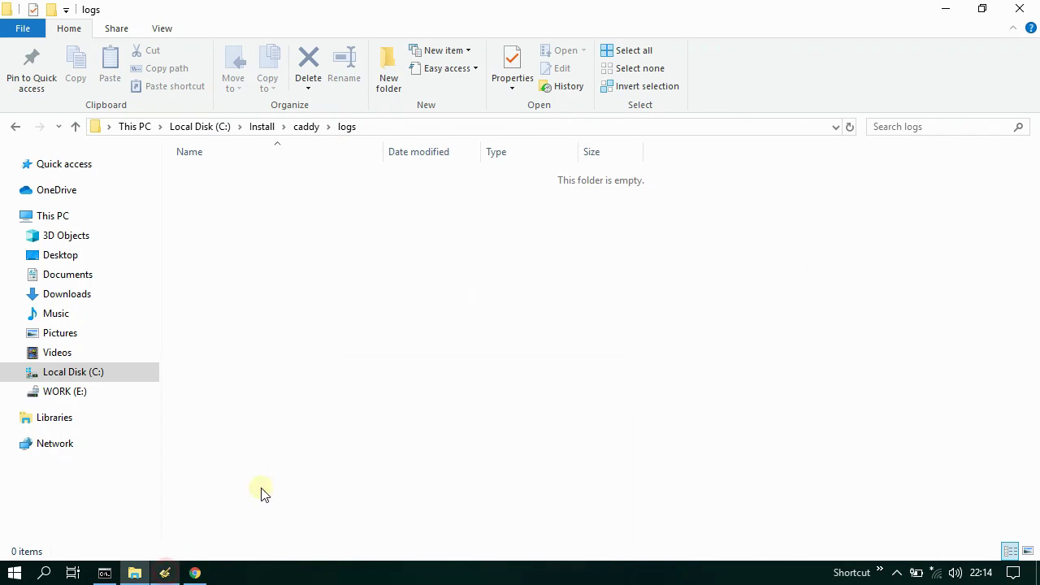
{"action": "left_click", "coordinate": [368, 126]}
{"action": "right_click", "coordinate": [215, 128]}
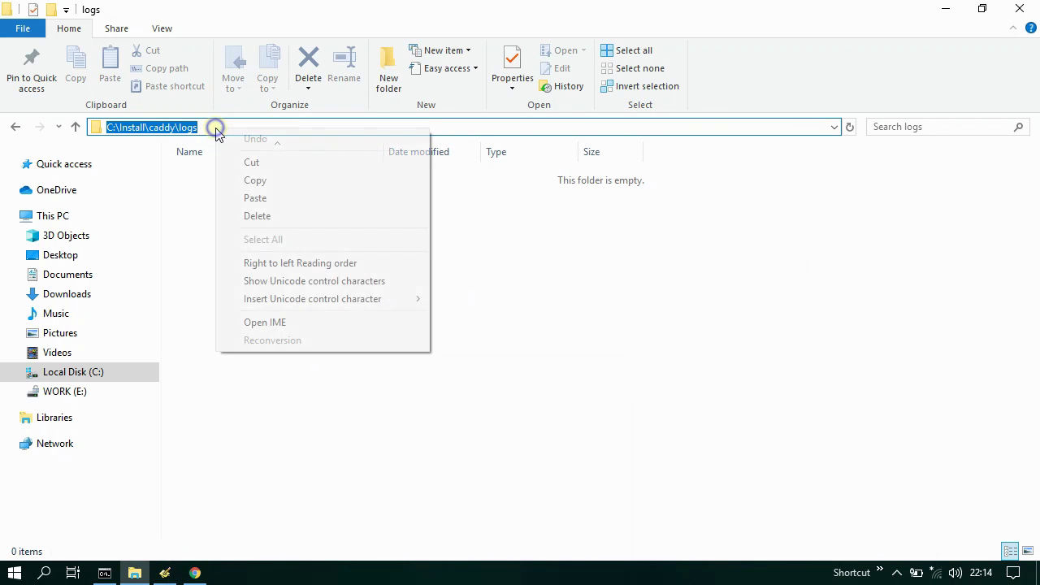
{"action": "left_click", "coordinate": [304, 180]}
{"action": "left_click", "coordinate": [167, 571]}
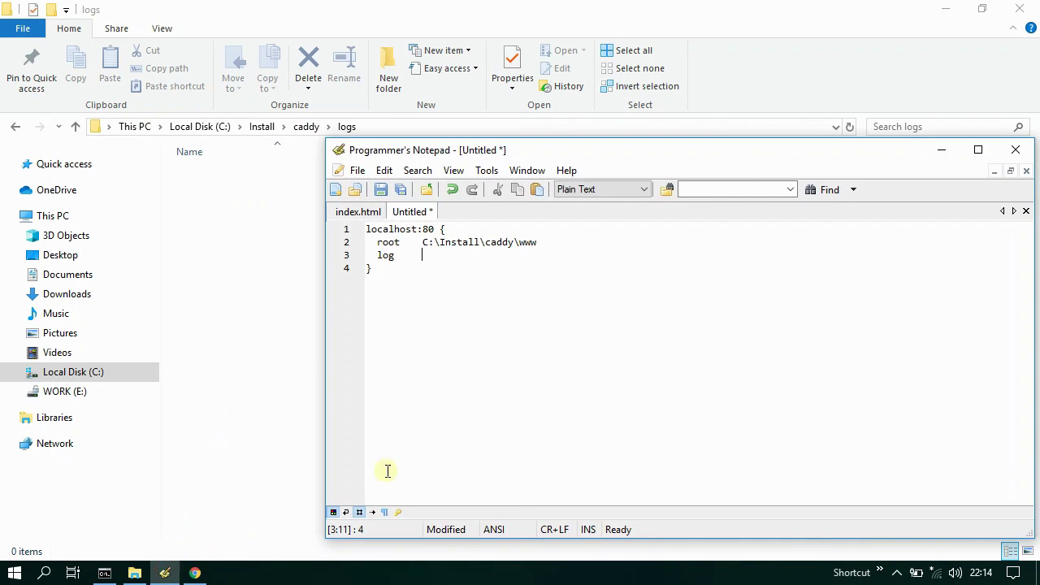
{"action": "left_click", "coordinate": [535, 190]}
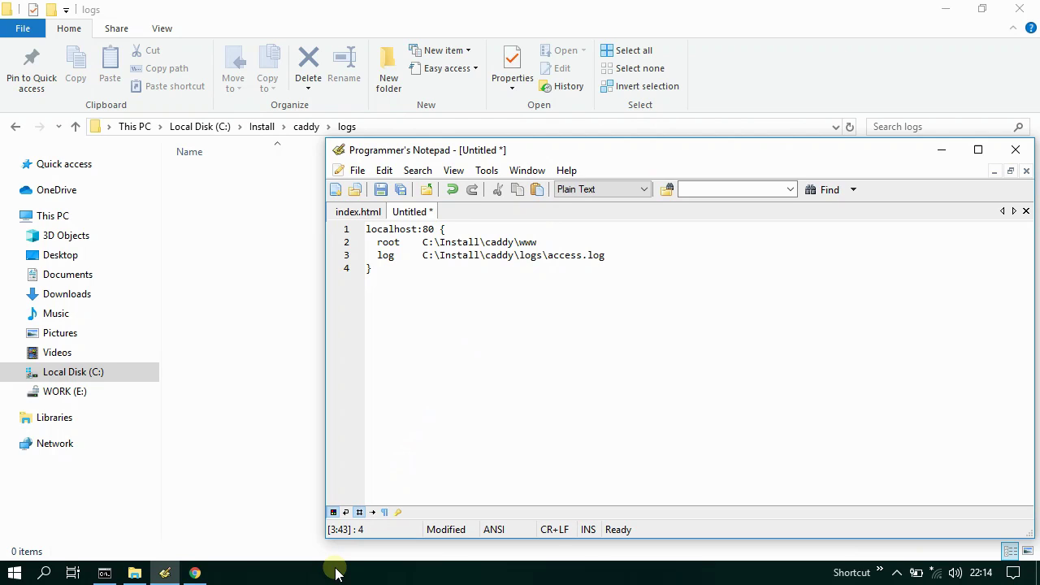
- Add an errors line pointing to C:\Install\caddy\logs\errors.log
{"action": "key", "text": "Return"}
{"action": "type", "text": "errors"}
{"action": "left_click", "coordinate": [537, 190]}
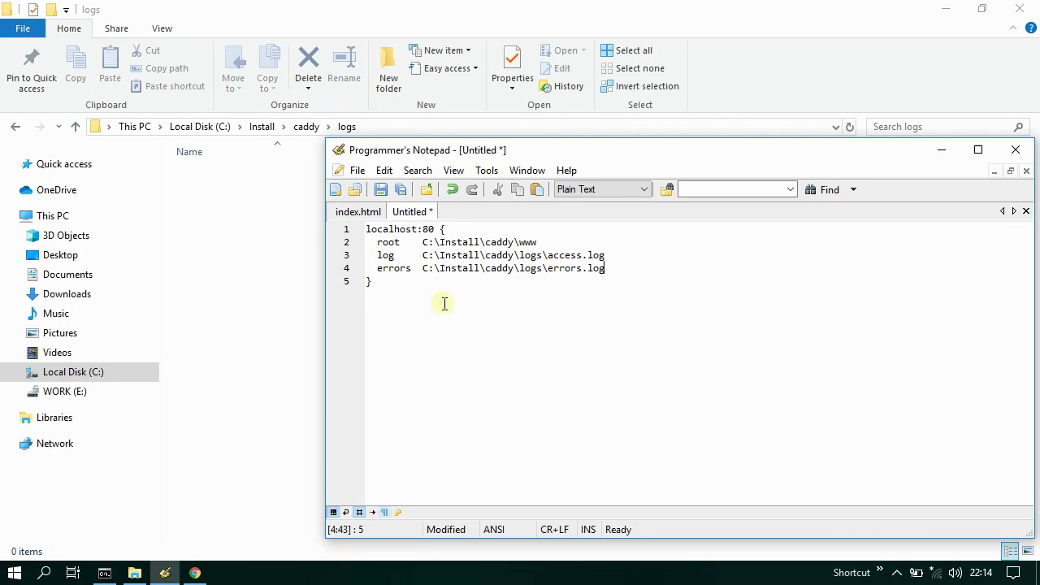
{"action": "left_click", "coordinate": [378, 257]}
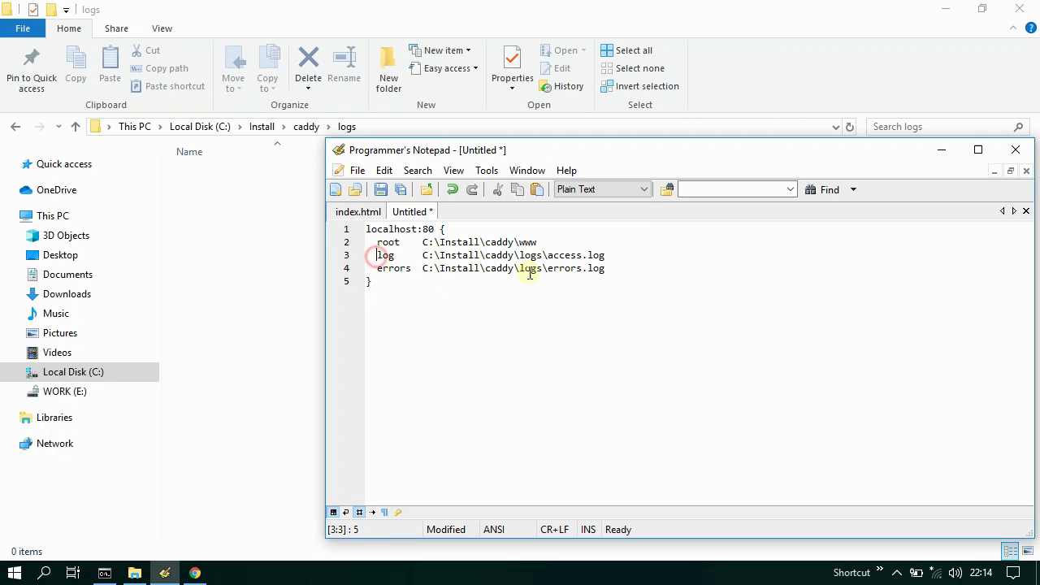
{"action": "left_click", "coordinate": [609, 268], "text": "shift"}
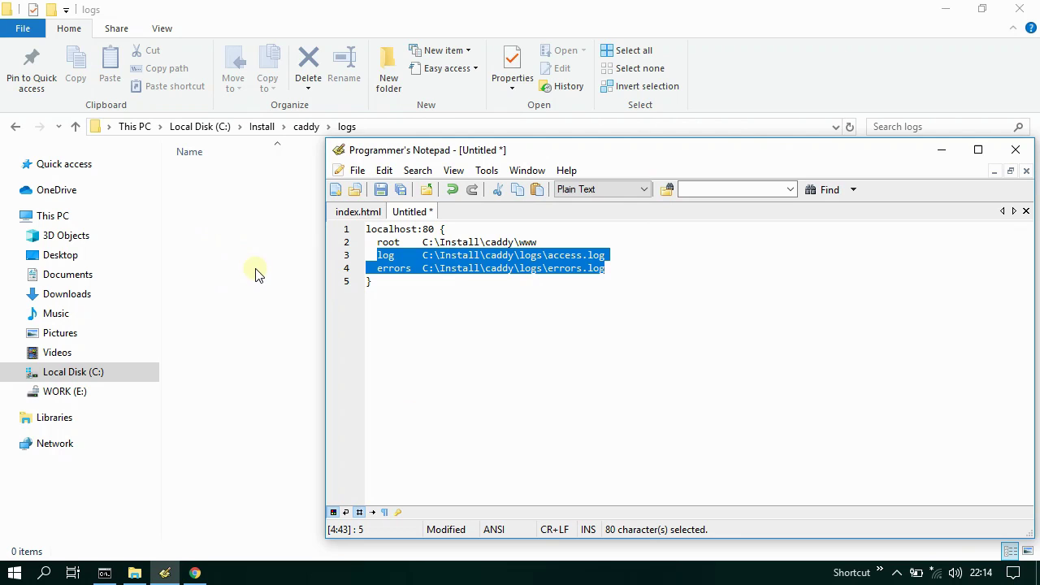
{"action": "left_click", "coordinate": [416, 289]}
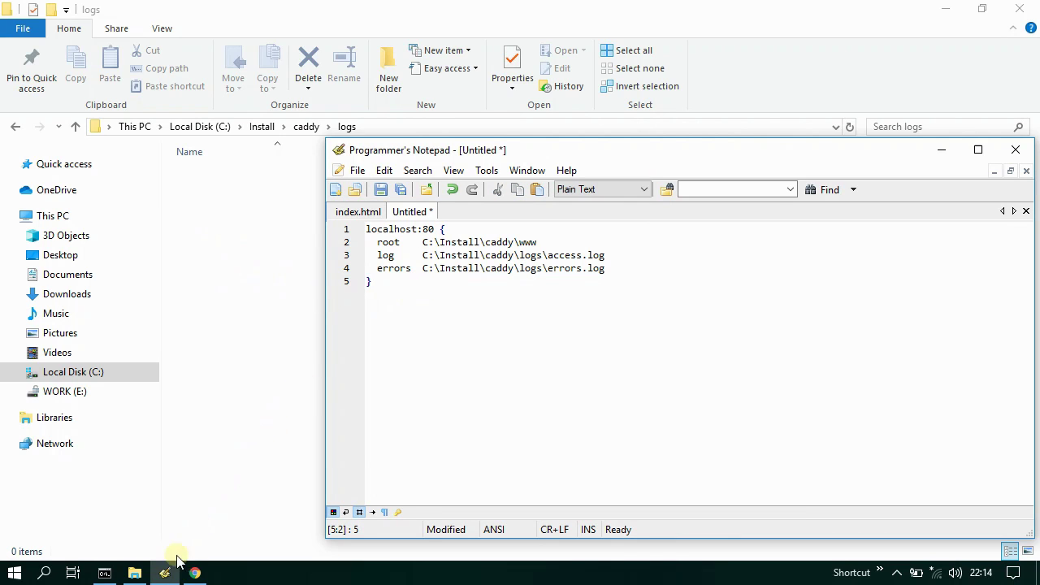
{"action": "left_click", "coordinate": [171, 569]}
- Save the untitled localhost:80 config as 'caddy' in C:\Install\caddy
{"action": "left_click", "coordinate": [303, 132]}
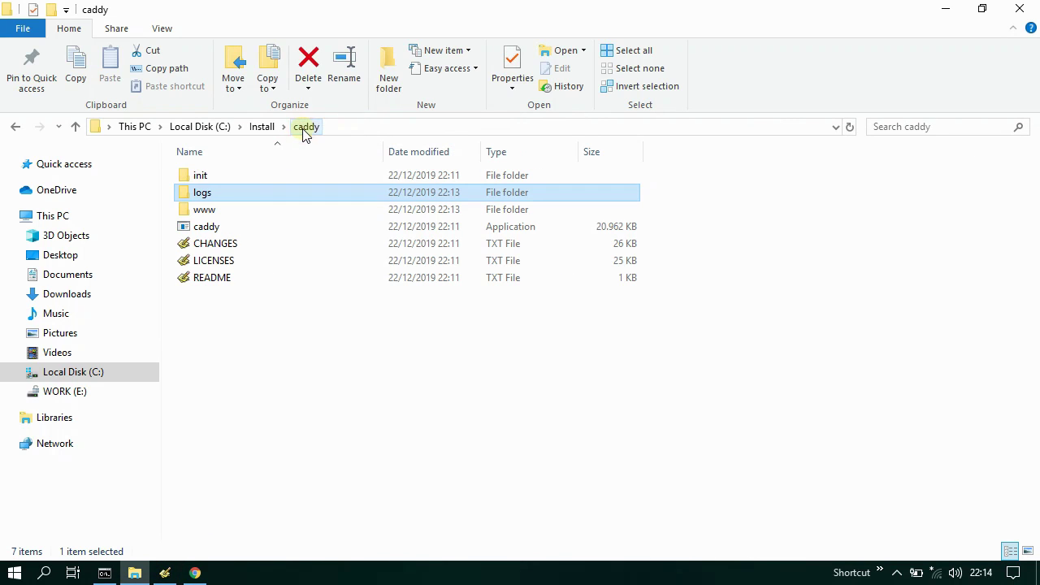
{"action": "left_click", "coordinate": [186, 317]}
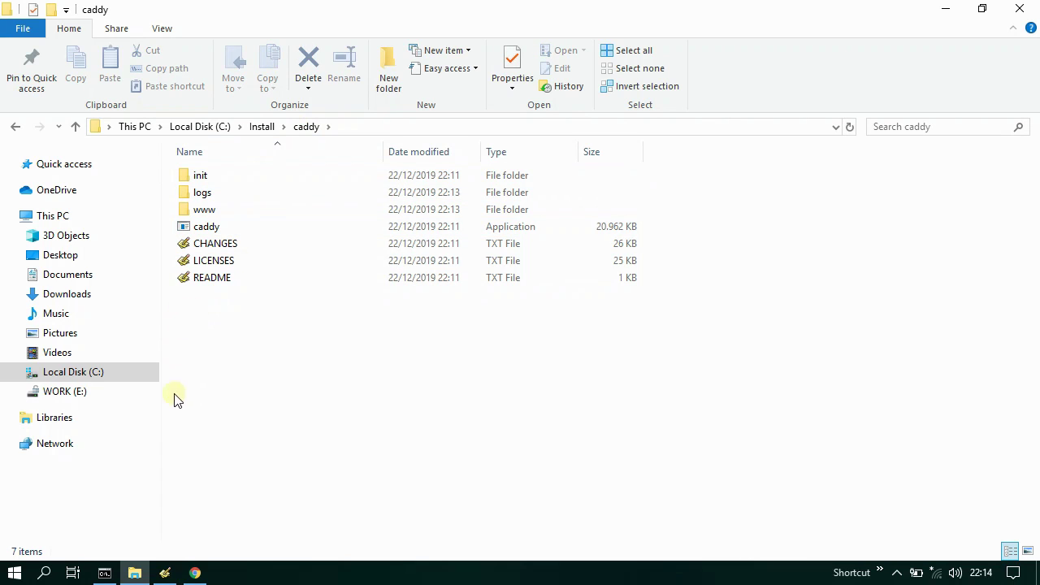
{"action": "left_click", "coordinate": [161, 574]}
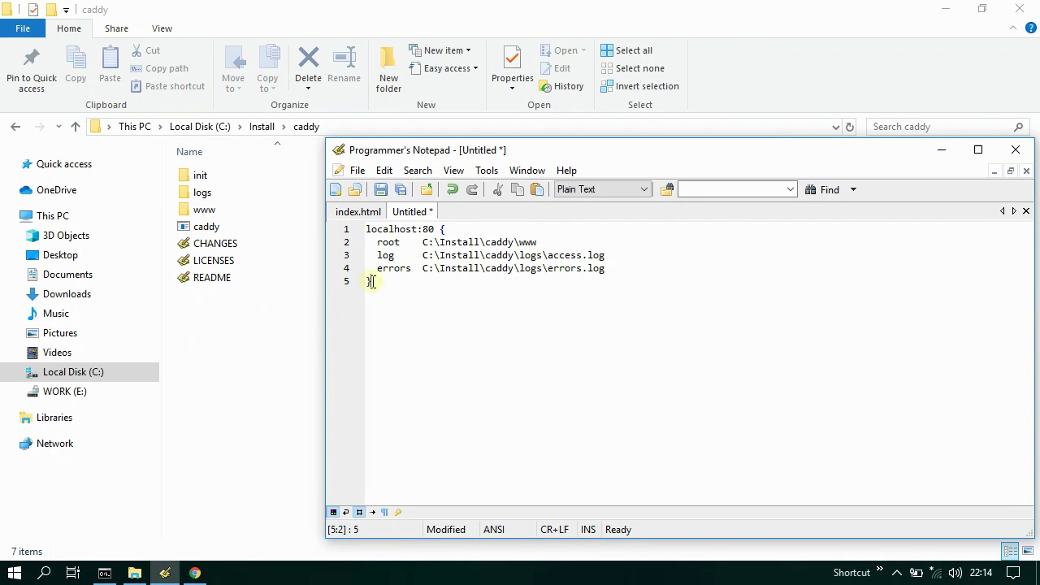
{"action": "left_click", "coordinate": [380, 188]}
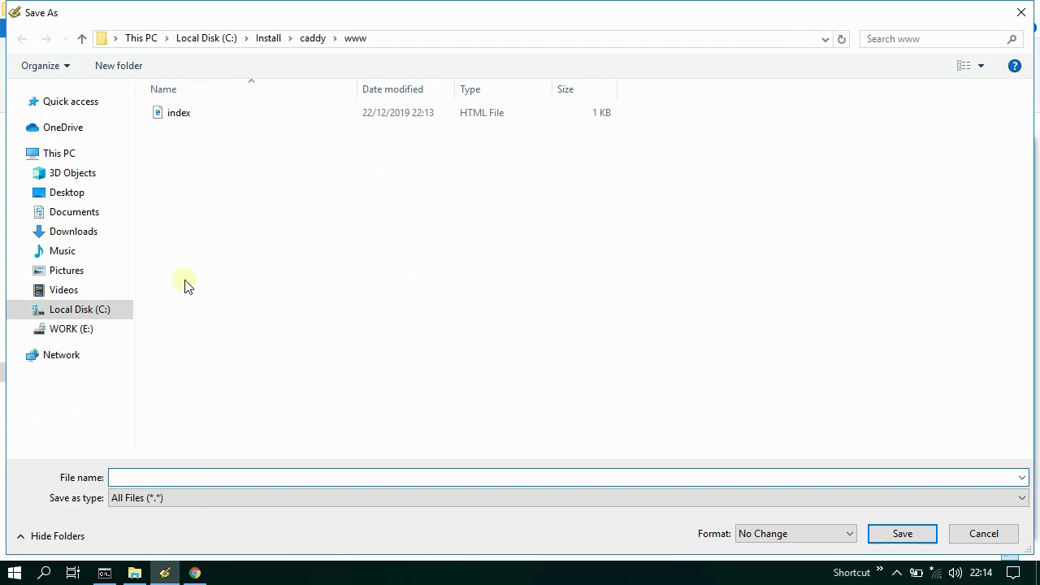
{"action": "left_click", "coordinate": [73, 309]}
{"action": "left_click", "coordinate": [202, 114]}
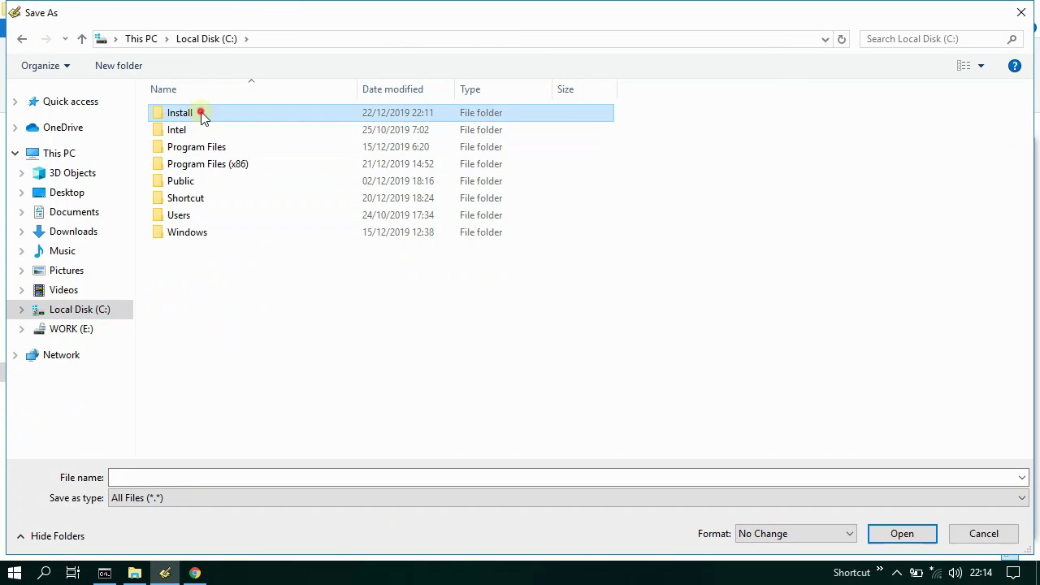
{"action": "double_click", "coordinate": [202, 113]}
{"action": "double_click", "coordinate": [202, 114]}
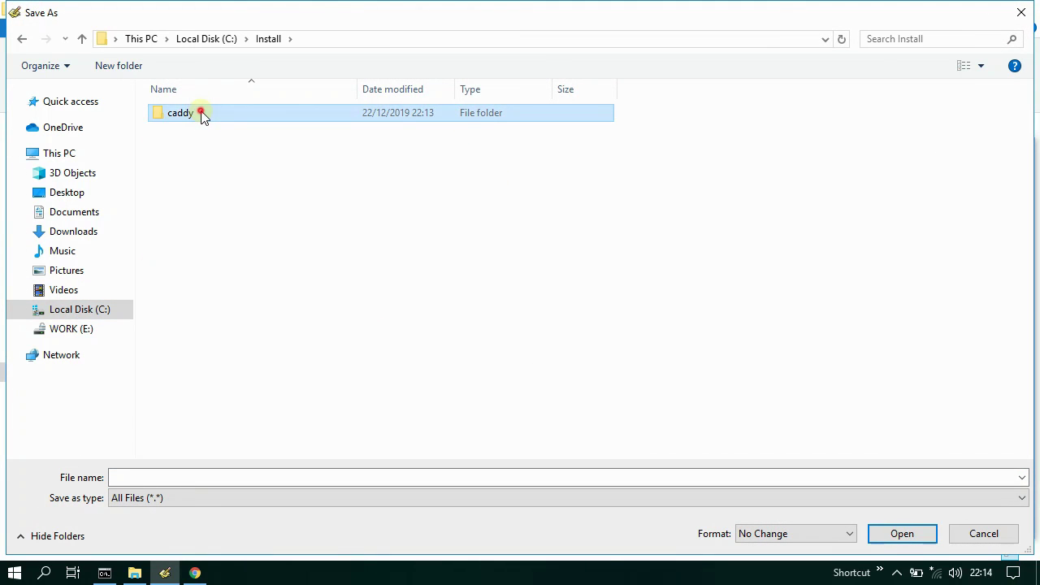
{"action": "left_click", "coordinate": [254, 477]}
{"action": "type", "text": "caddy"}
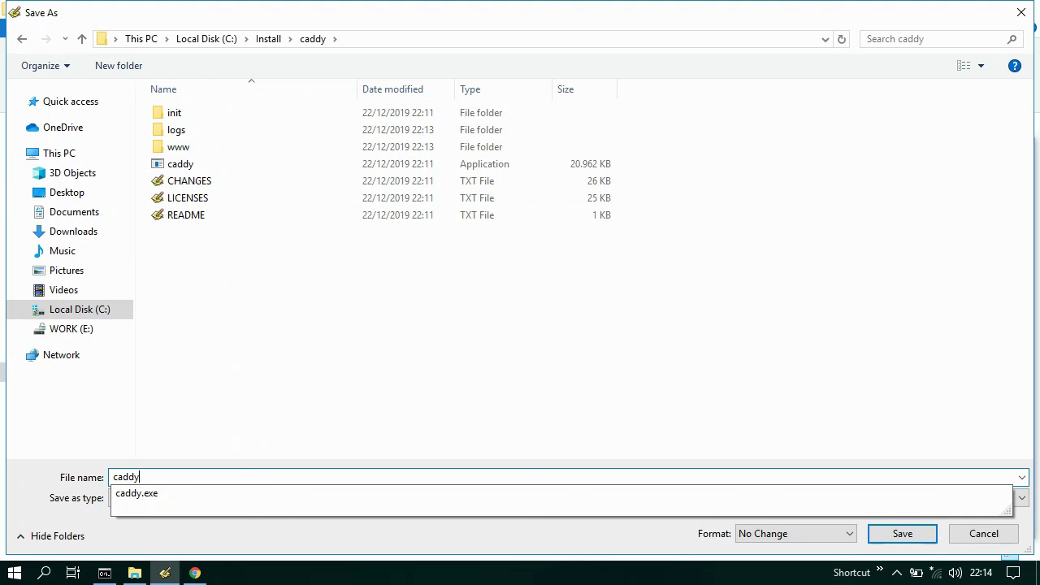
{"action": "left_click", "coordinate": [254, 476]}
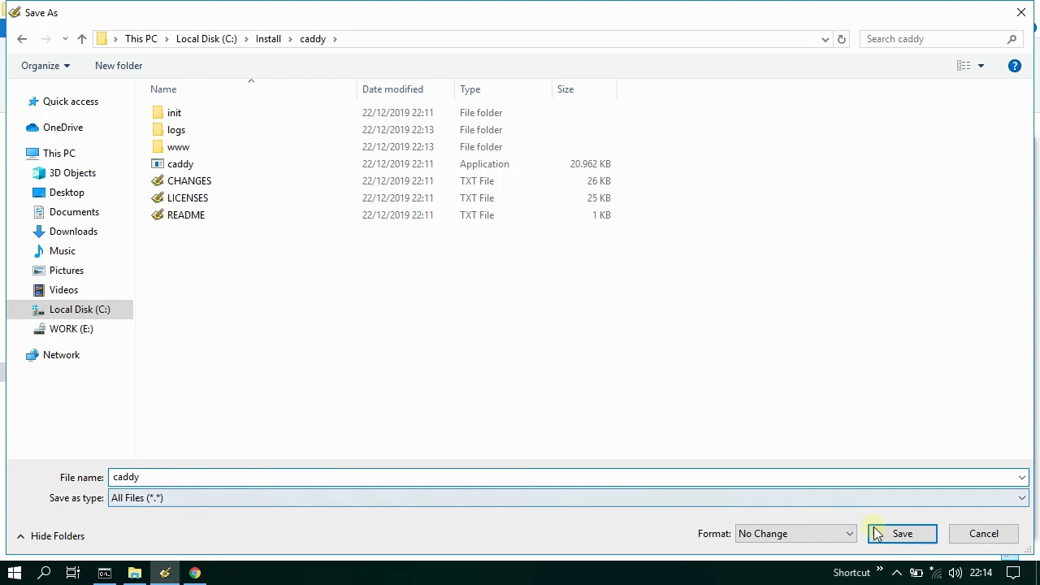
{"action": "left_click", "coordinate": [898, 532]}
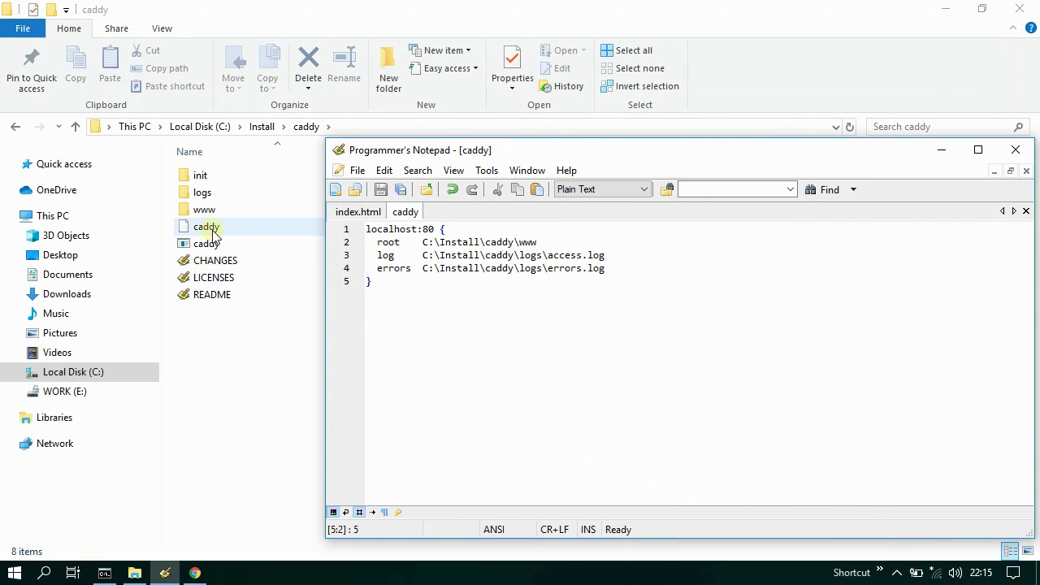
- Stop the running Caddy with Ctrl+C and restart it using 'caddy -conf caddy'
{"action": "left_click", "coordinate": [165, 571]}
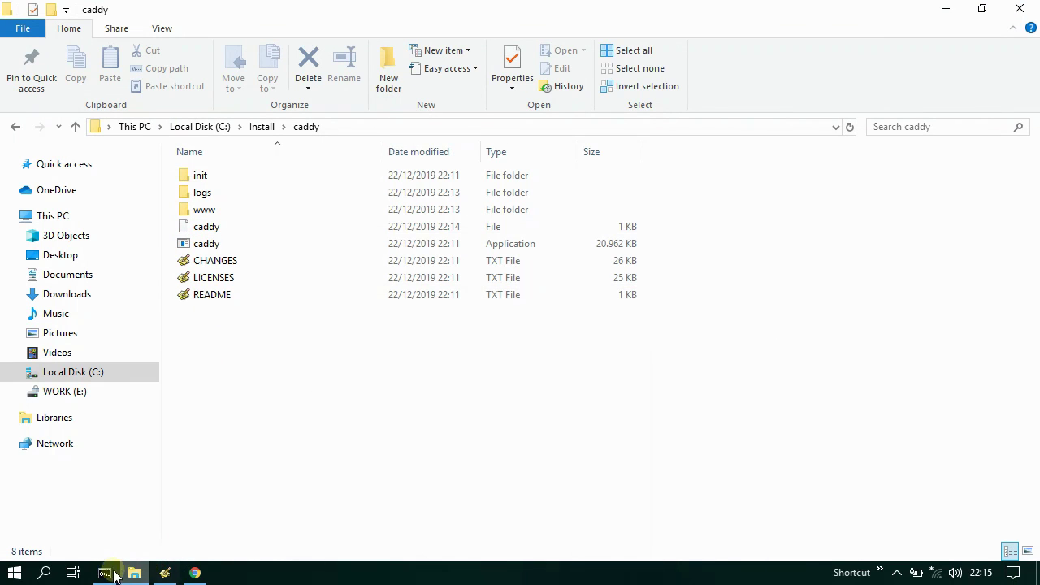
{"action": "left_click", "coordinate": [115, 576]}
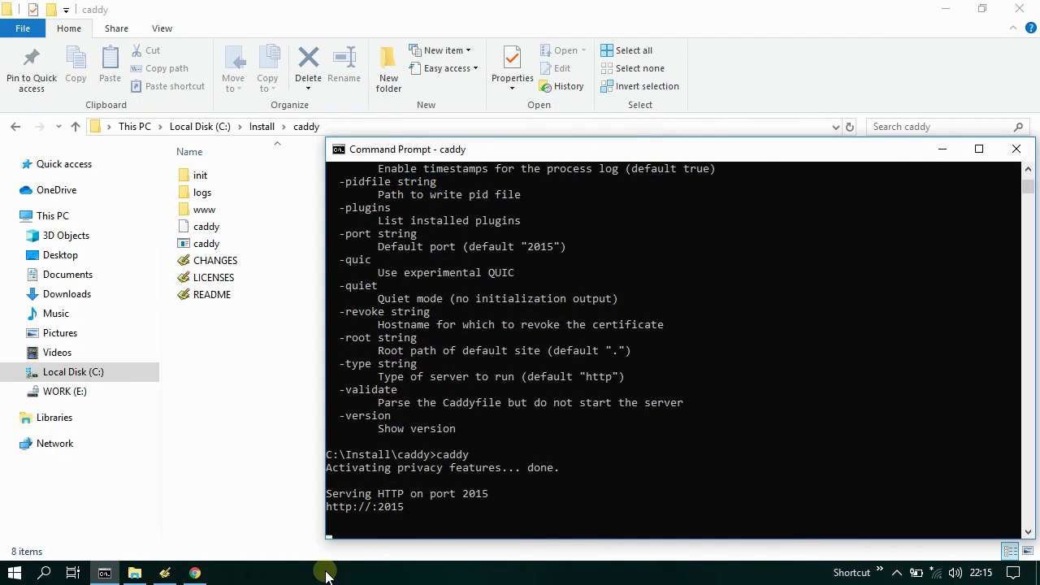
{"action": "key", "text": "ctrl+c"}
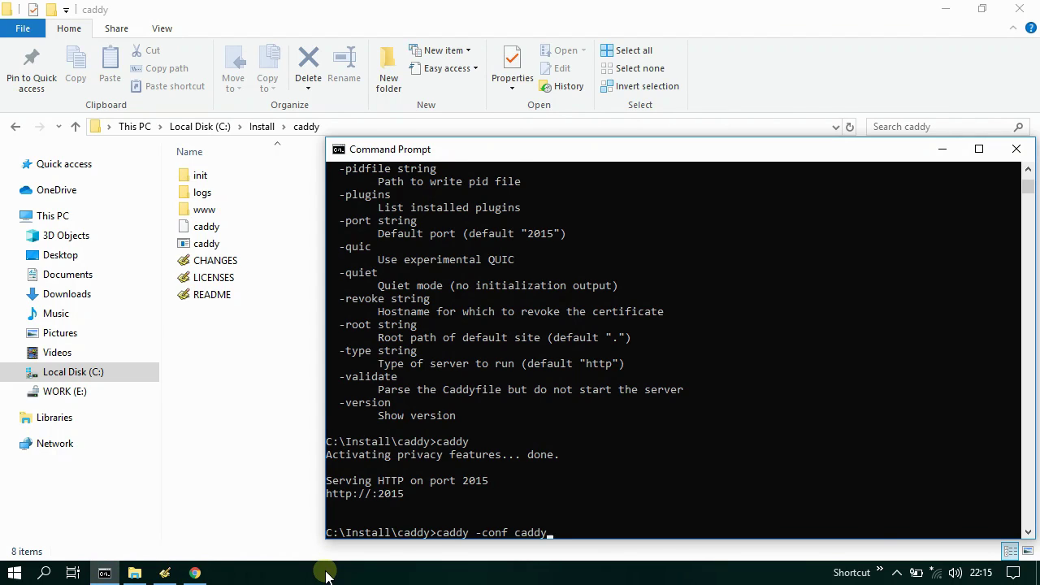
{"action": "type", "text": "caddy -conf caddy"}
{"action": "key", "text": "Return"}
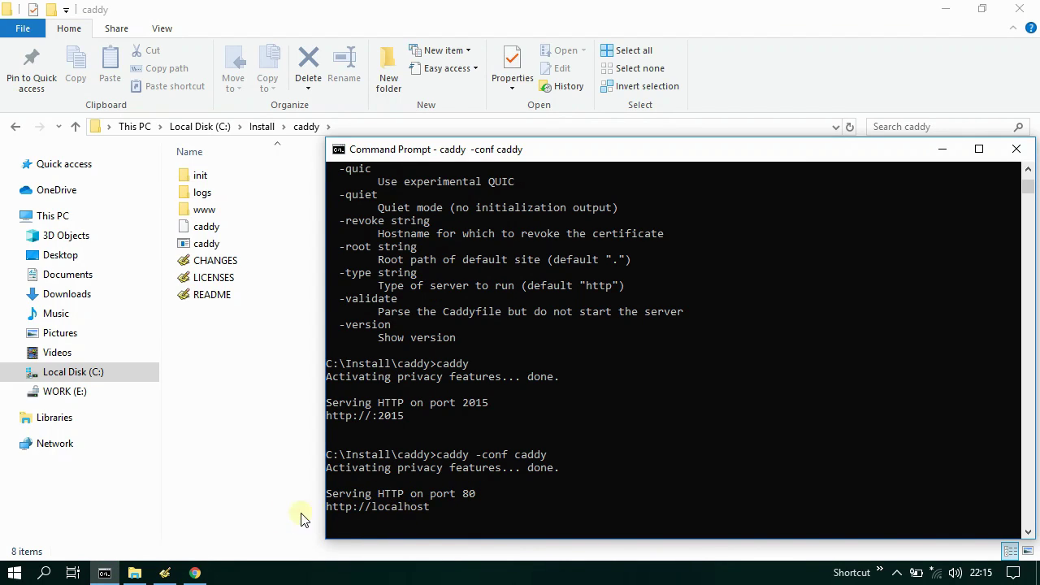
{"action": "left_click", "coordinate": [104, 573]}
{"action": "left_click", "coordinate": [199, 574]}
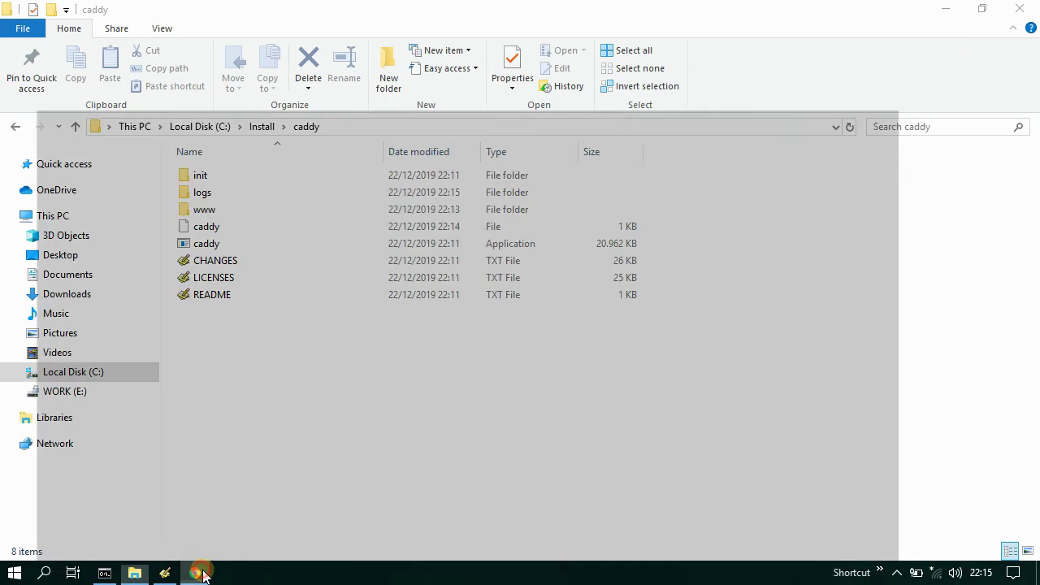
{"action": "double_click", "coordinate": [304, 42]}
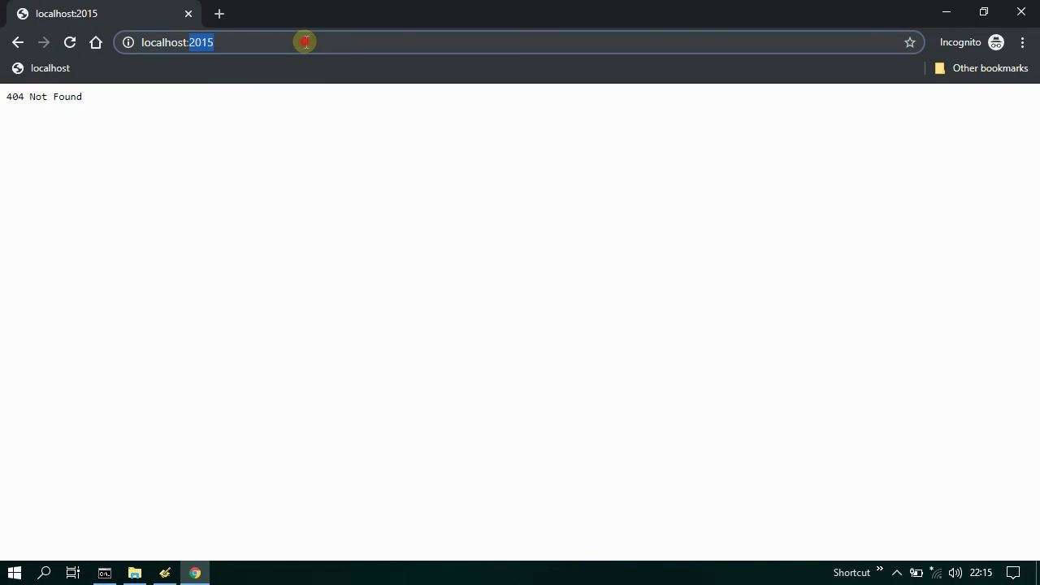
{"action": "key", "text": "BackSpace"}
{"action": "key", "text": "BackSpace"}
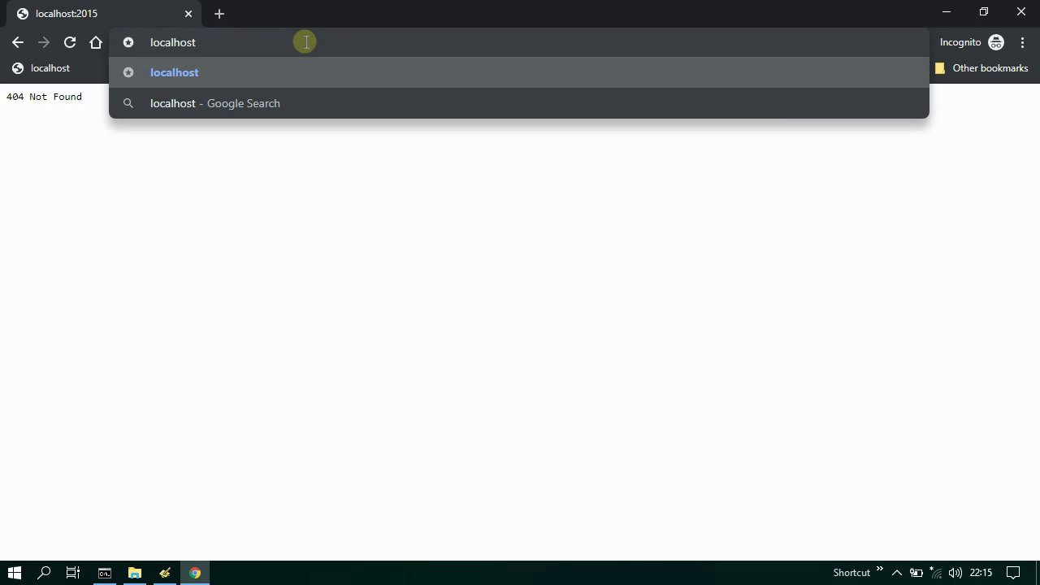
{"action": "key", "text": "Return"}
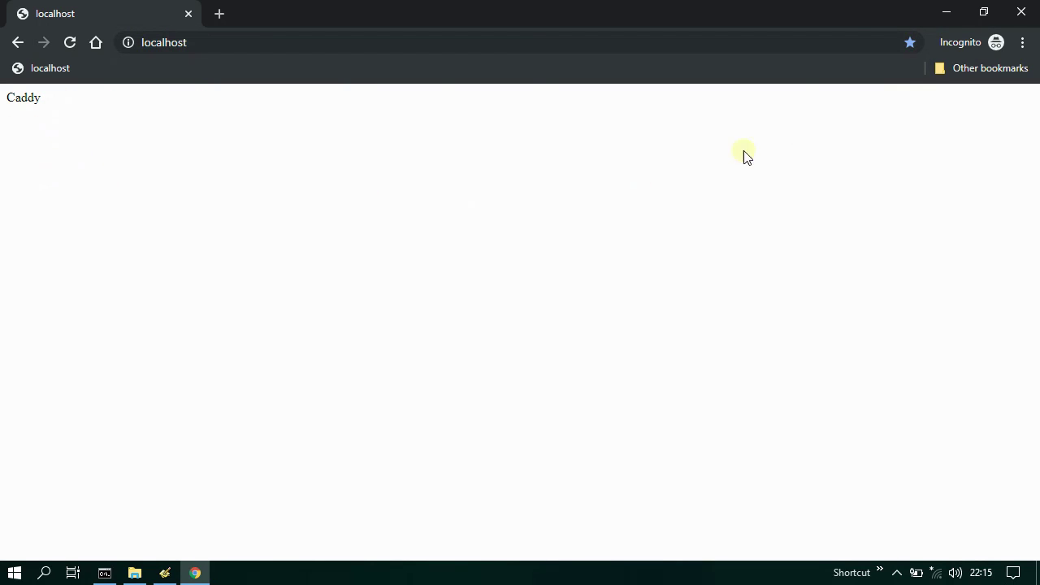
{"action": "left_click", "coordinate": [1021, 12]}
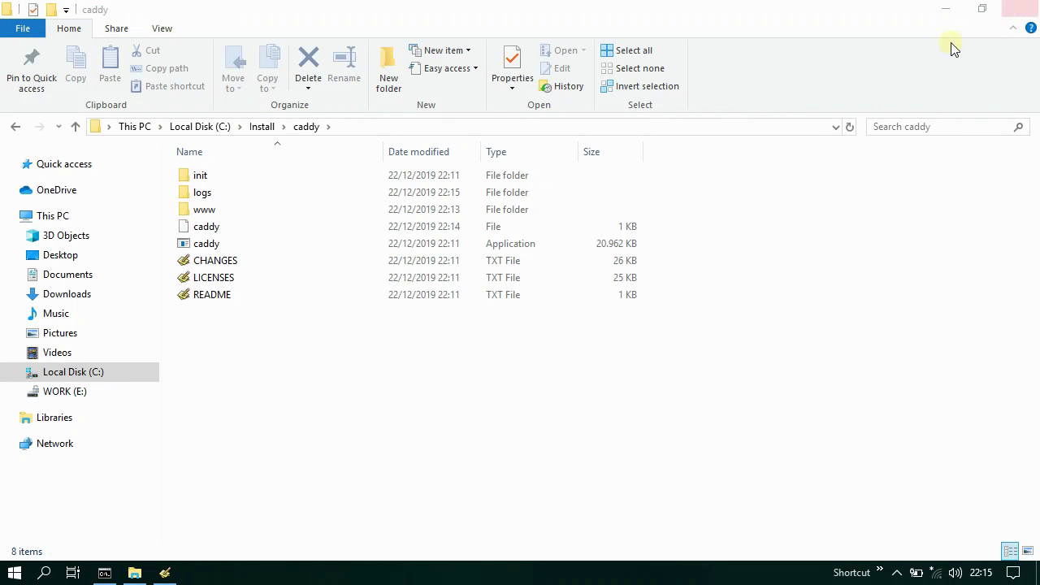
- Open the access and errors logs from C:\Install\caddy\logs in the editor, then close it
{"action": "double_click", "coordinate": [221, 195]}
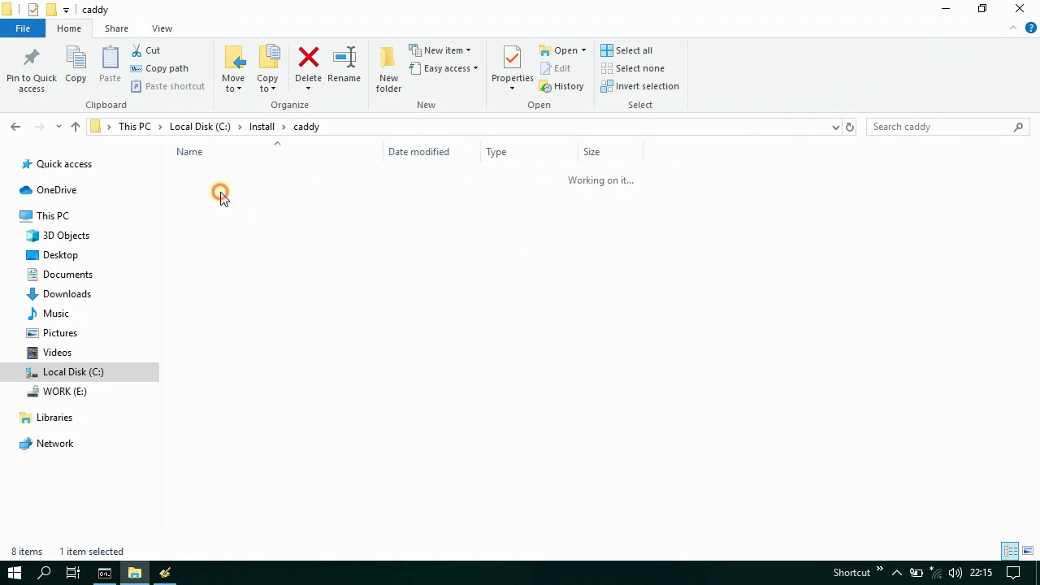
{"action": "left_click", "coordinate": [164, 573]}
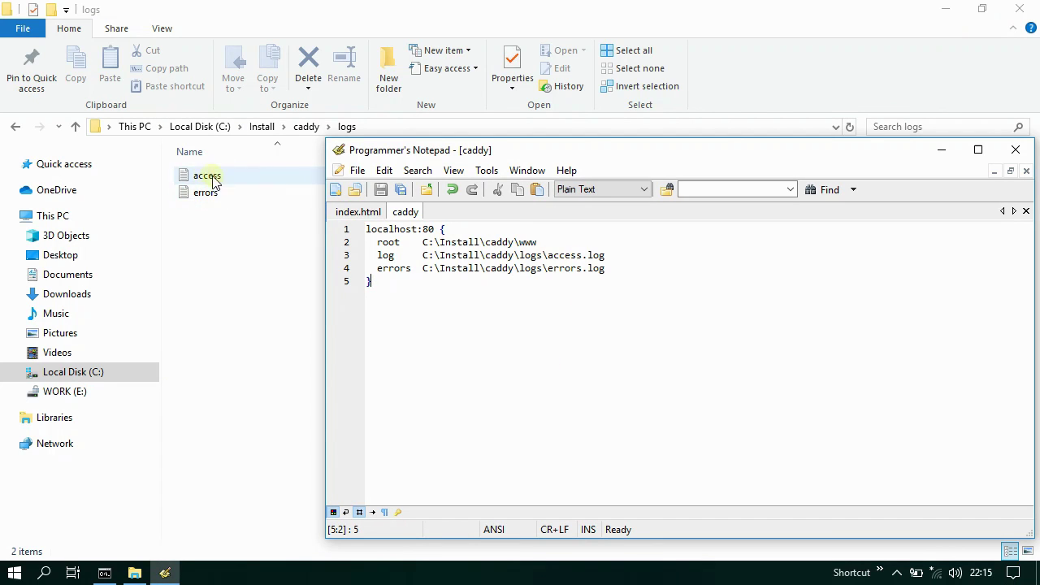
{"action": "left_click_drag", "start_coordinate": [213, 181], "coordinate": [462, 276]}
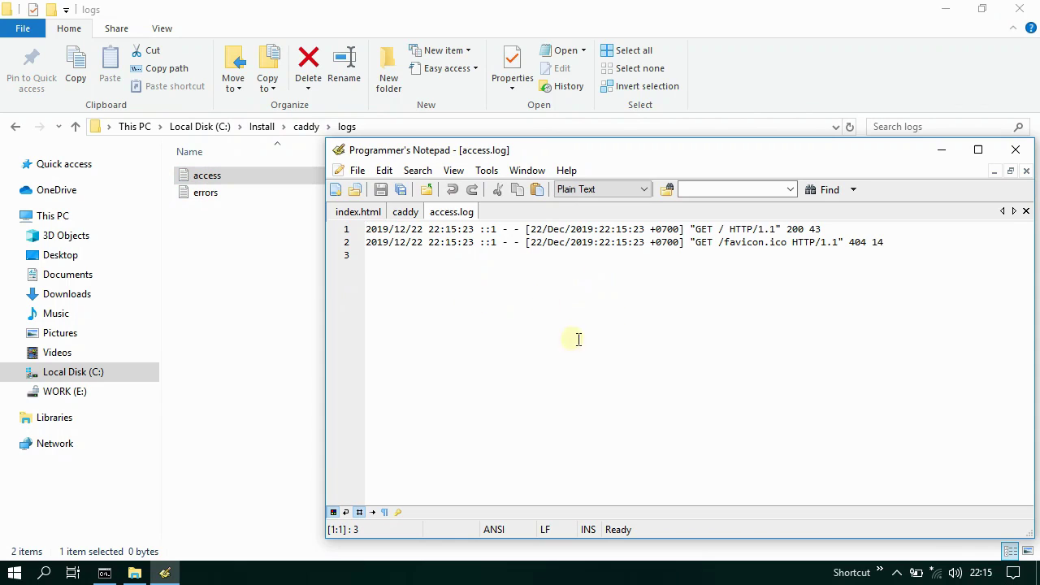
{"action": "left_click_drag", "start_coordinate": [206, 193], "coordinate": [531, 299]}
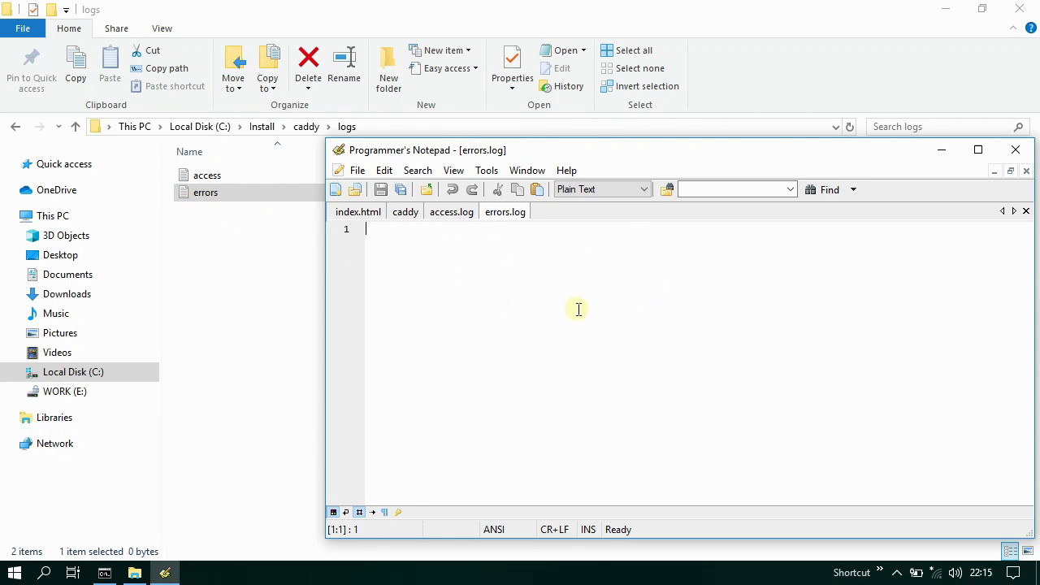
{"action": "left_click", "coordinate": [1016, 149]}
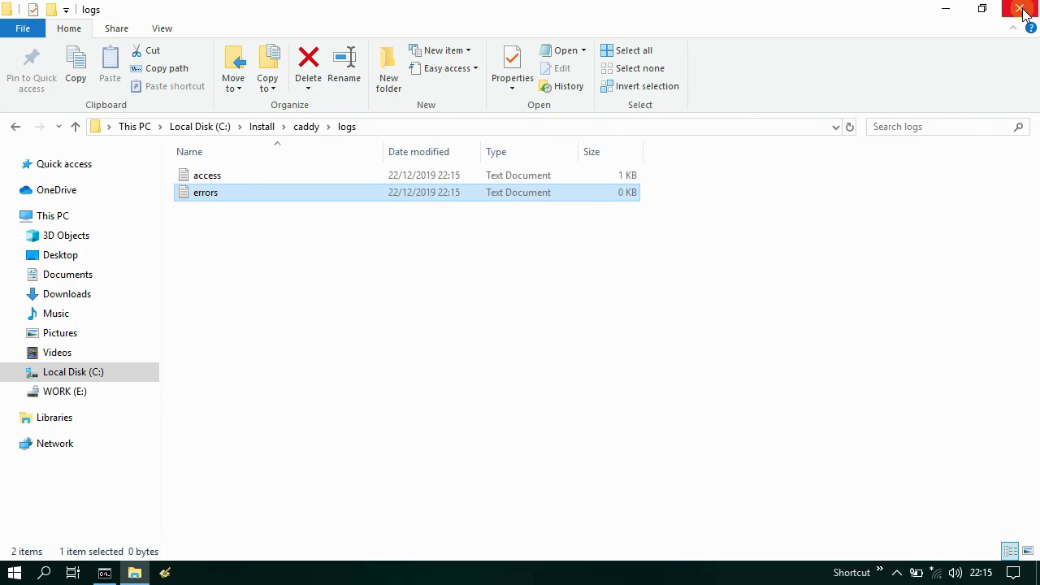
- Close File Explorer, stop Caddy with Ctrl+C, and close the Command Prompt
{"action": "left_click", "coordinate": [1019, 8]}
{"action": "left_click", "coordinate": [104, 571]}
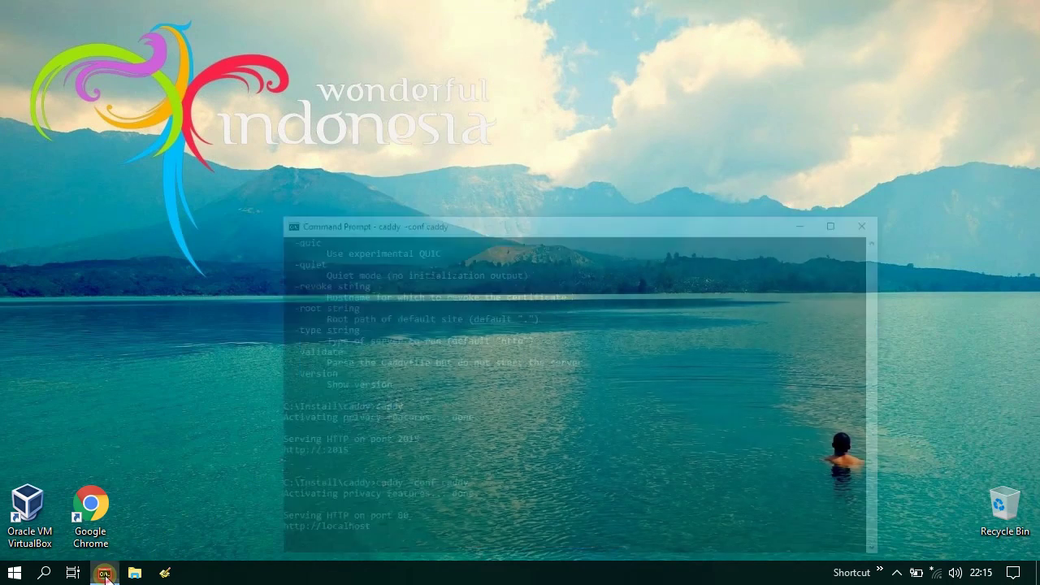
{"action": "key", "text": "ctrl+c"}
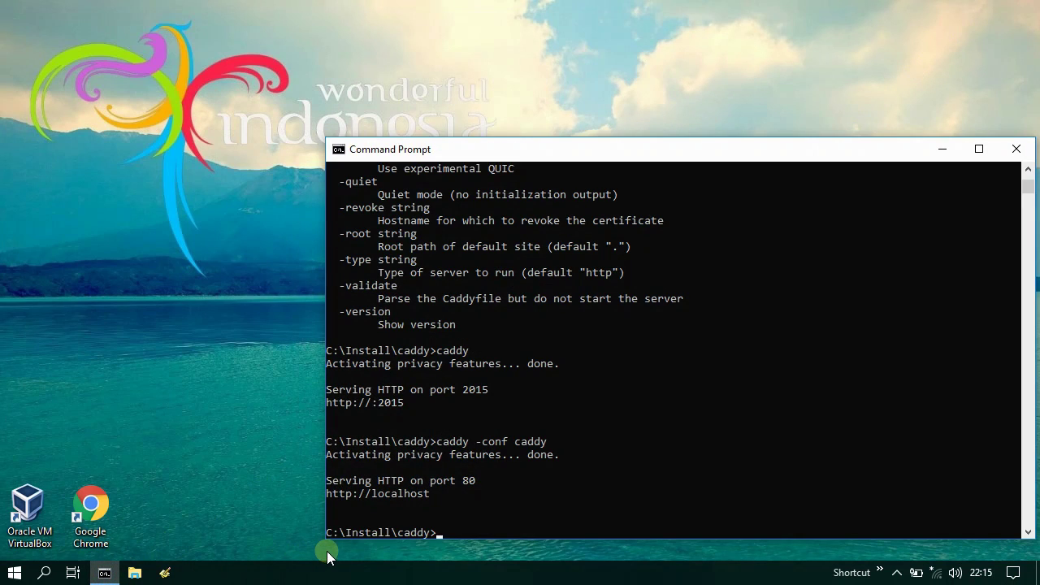
{"action": "left_click", "coordinate": [1015, 148]}
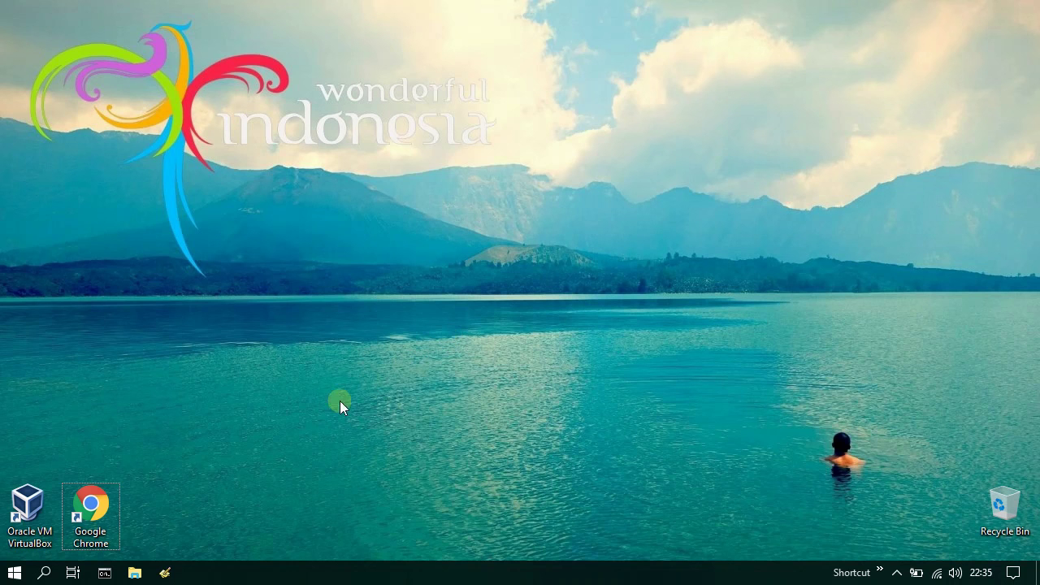
- Run vc_redist.x64 from Downloads, accept the license, and install the Visual C++ 2015-2019 x64 redistributable
{"action": "left_click", "coordinate": [138, 574]}
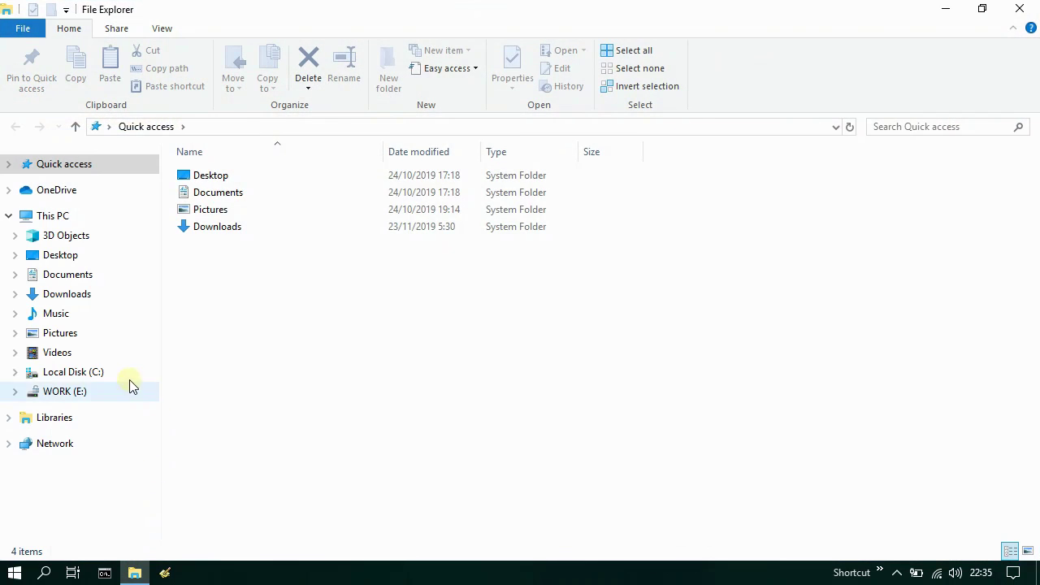
{"action": "left_click", "coordinate": [73, 372]}
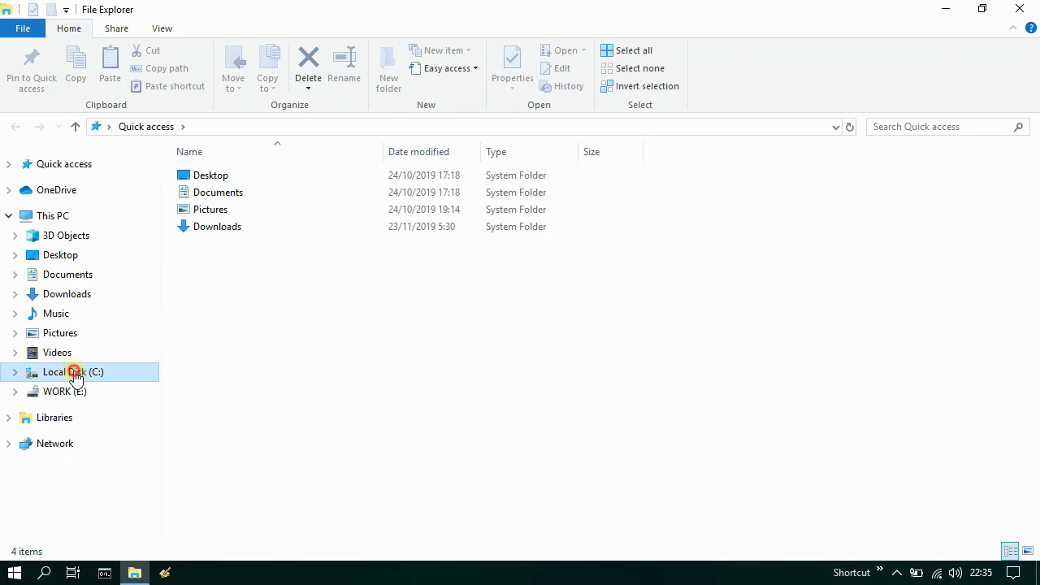
{"action": "double_click", "coordinate": [232, 184]}
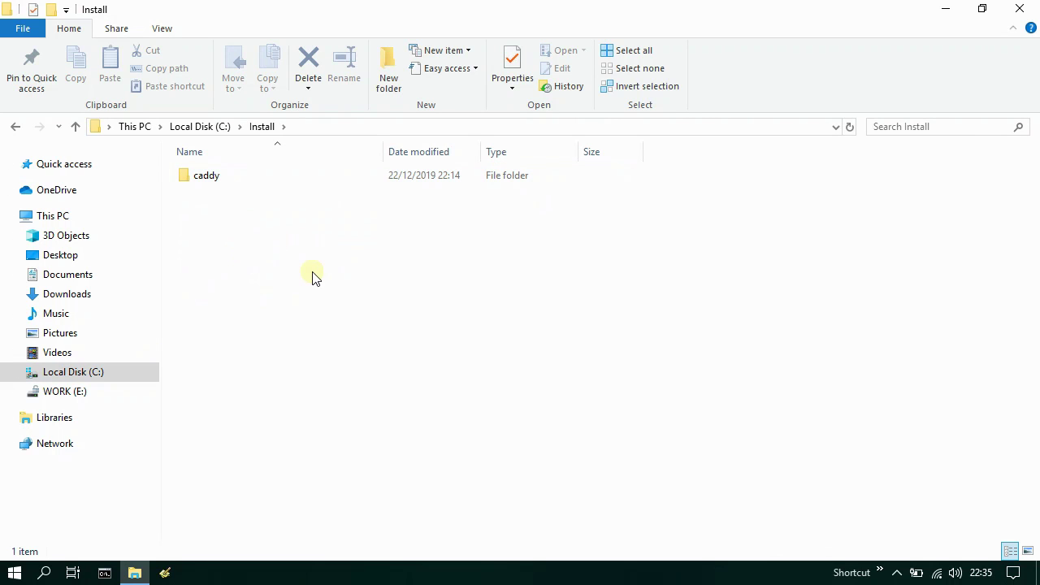
{"action": "left_click", "coordinate": [93, 298]}
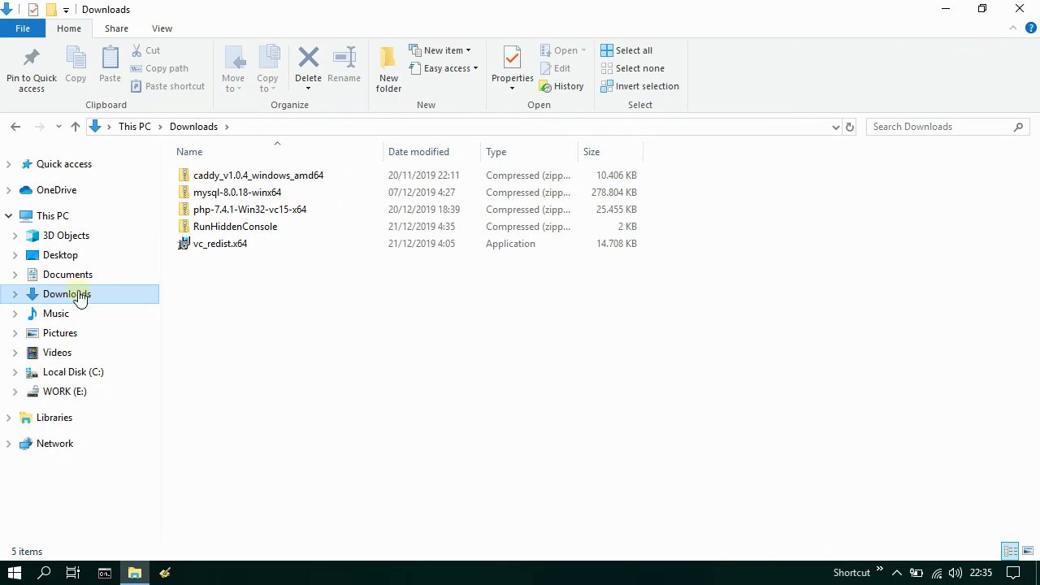
{"action": "double_click", "coordinate": [254, 246]}
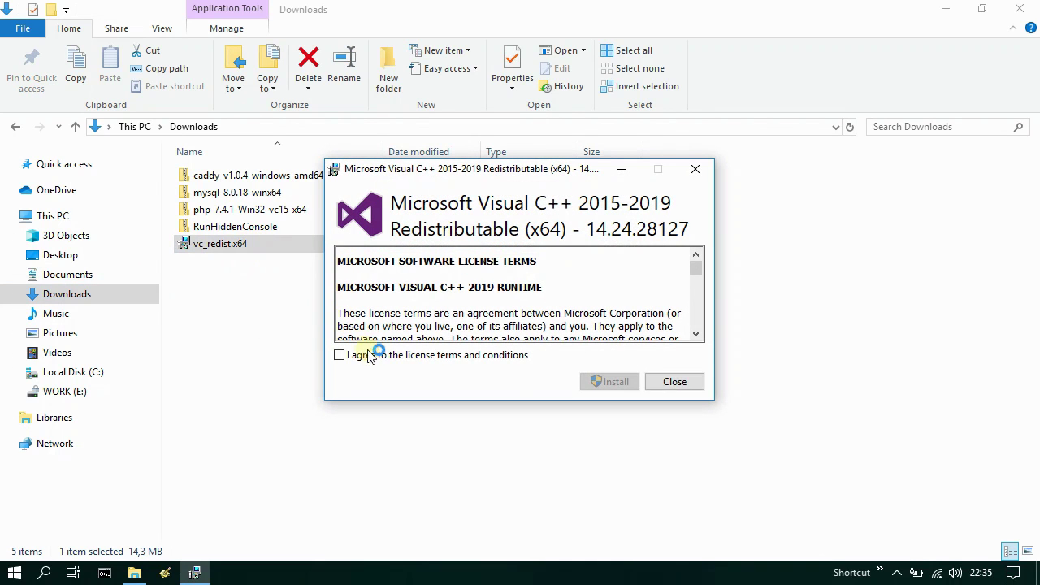
{"action": "left_click", "coordinate": [347, 354]}
{"action": "left_click", "coordinate": [608, 381]}
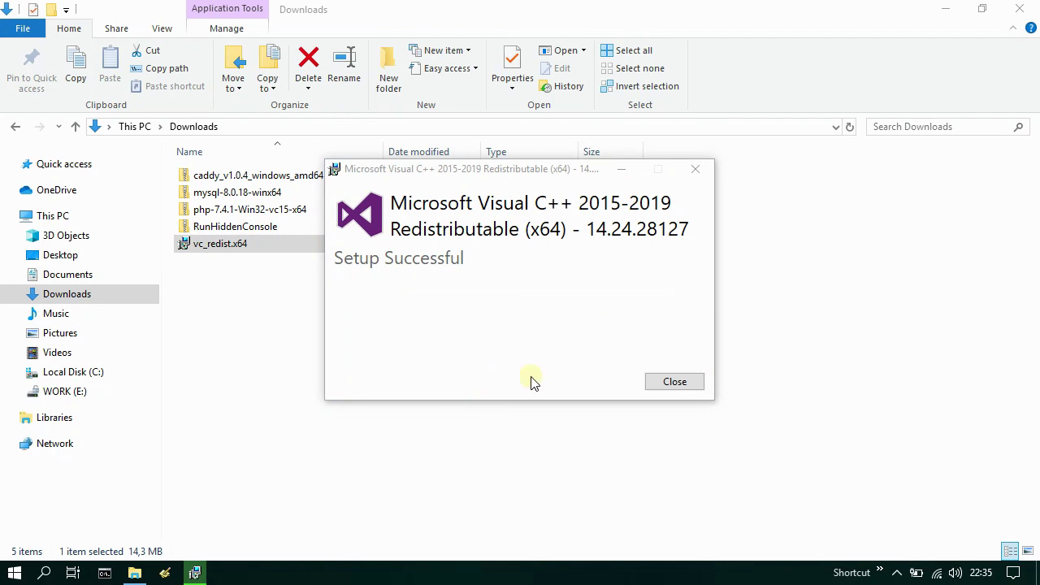
{"action": "left_click", "coordinate": [674, 382]}
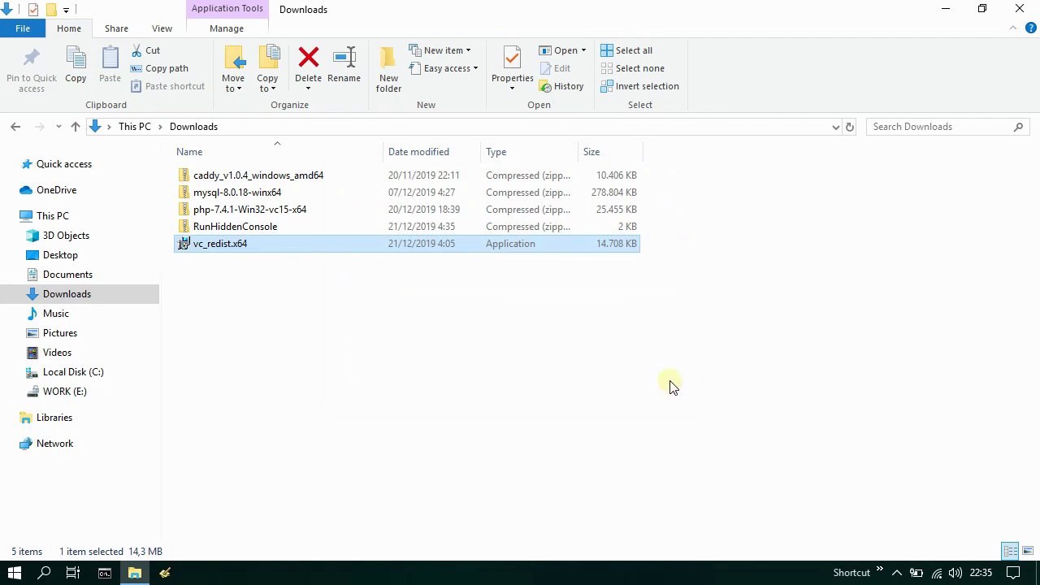
- Extract the mysql-8.0.18-winx64 archive into C:\Install
{"action": "left_click", "coordinate": [292, 195]}
{"action": "right_click", "coordinate": [292, 195]}
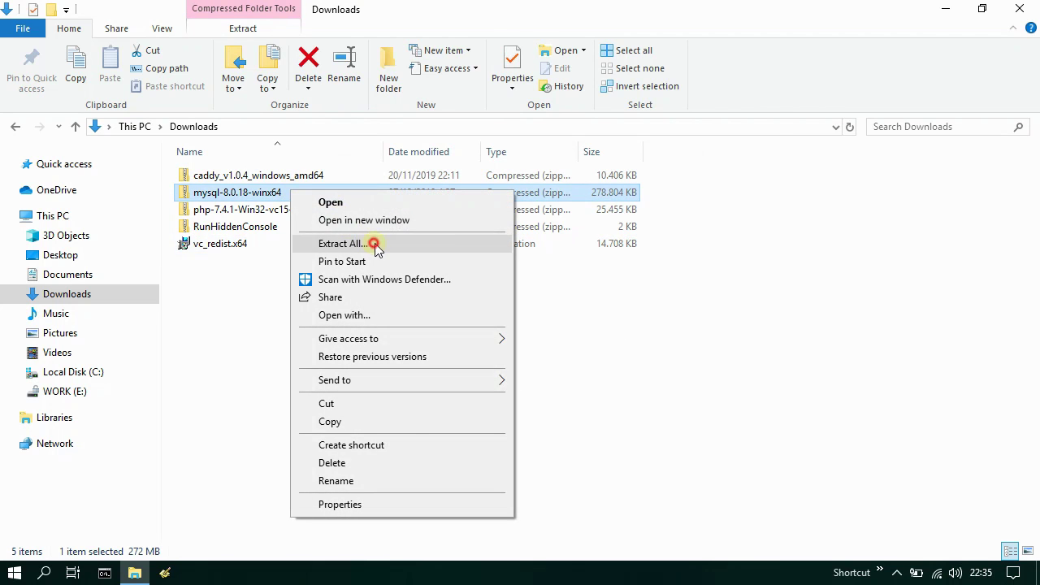
{"action": "left_click", "coordinate": [374, 240]}
{"action": "left_click", "coordinate": [691, 220]}
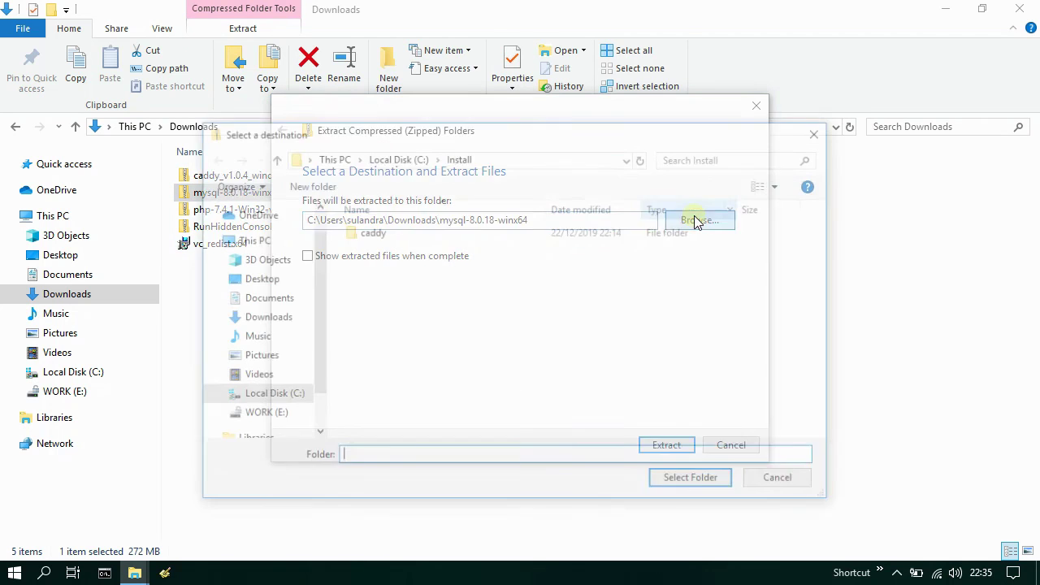
{"action": "left_click", "coordinate": [269, 395]}
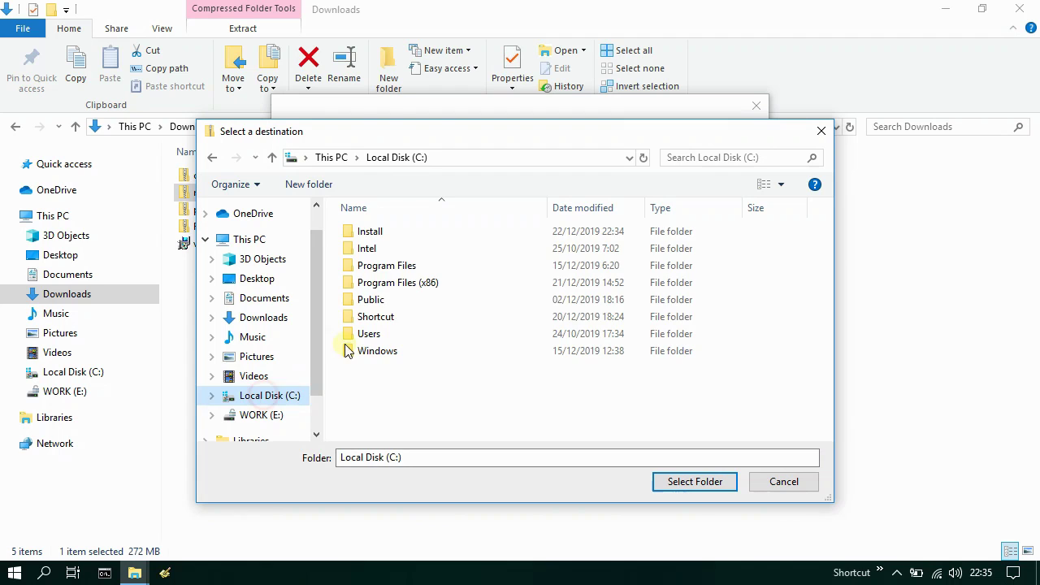
{"action": "double_click", "coordinate": [397, 231]}
{"action": "left_click", "coordinate": [695, 480]}
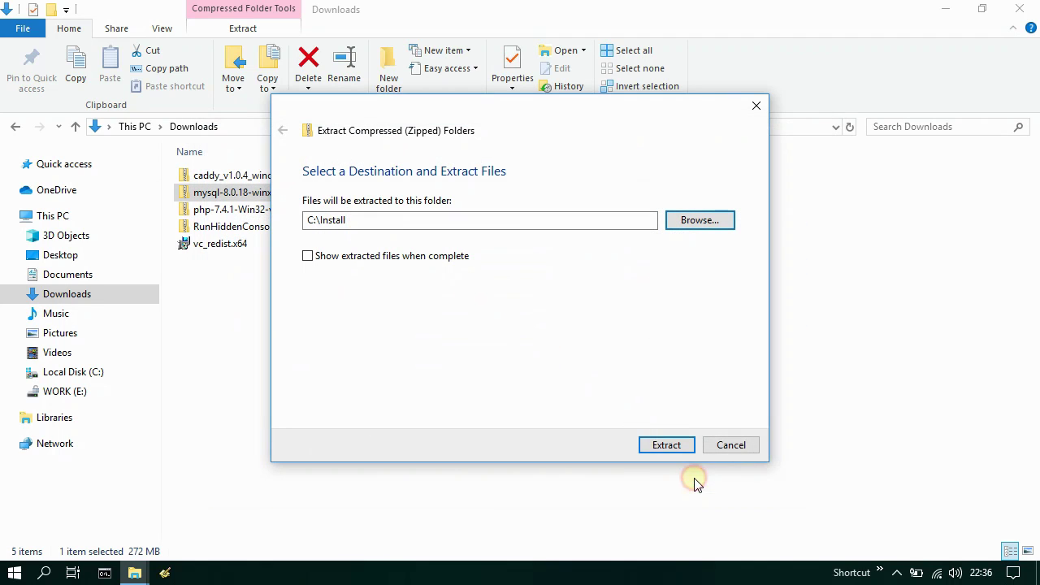
{"action": "left_click", "coordinate": [669, 445]}
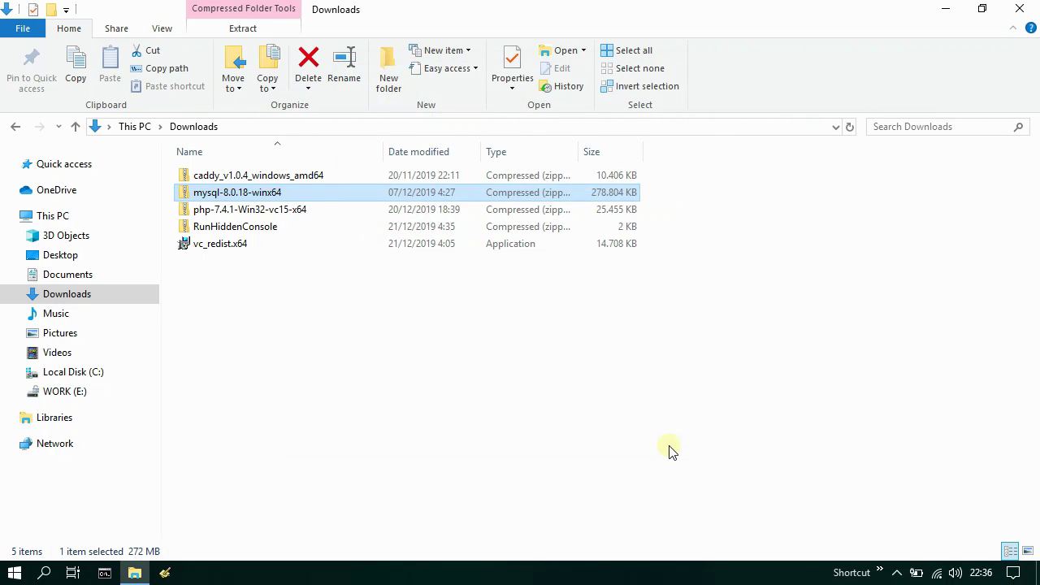
- Rename the extracted mysql-8.0.18-winx64 folder in C:\Install to mysql
{"action": "left_click", "coordinate": [71, 372]}
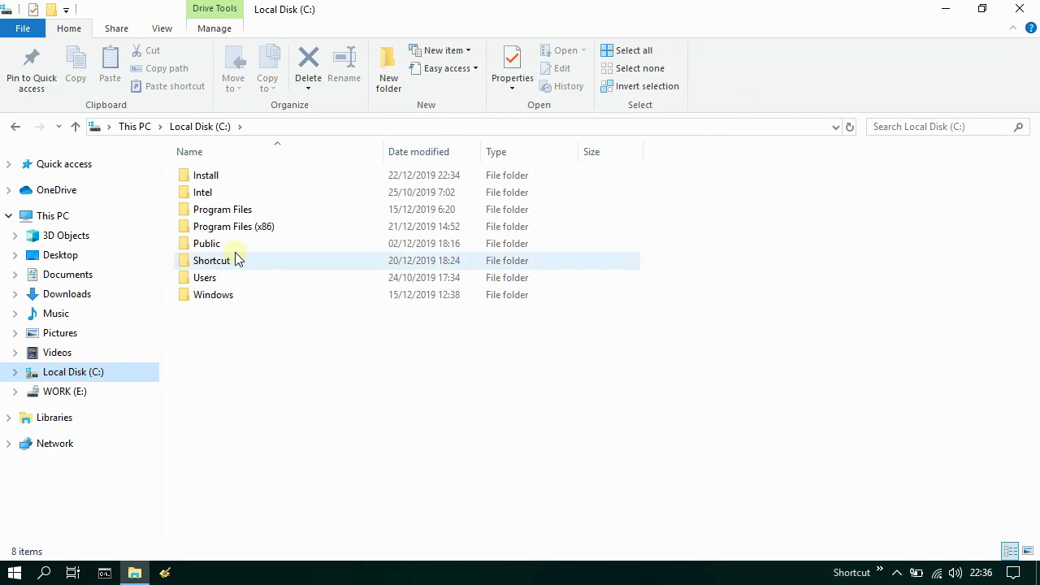
{"action": "double_click", "coordinate": [227, 177]}
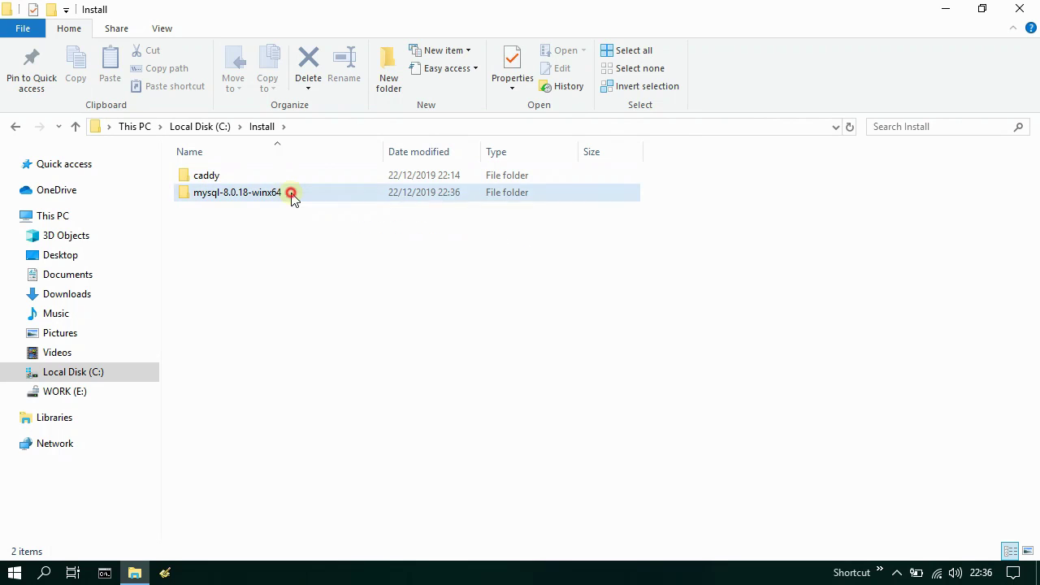
{"action": "left_click", "coordinate": [291, 196]}
{"action": "right_click", "coordinate": [291, 196]}
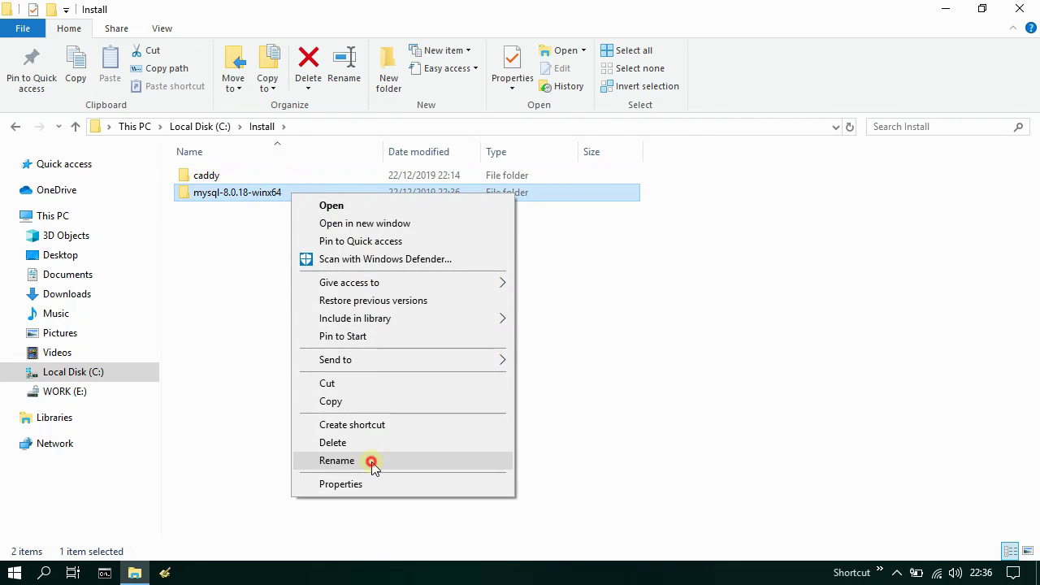
{"action": "left_click", "coordinate": [309, 461]}
{"action": "left_click_drag", "start_coordinate": [220, 194], "coordinate": [286, 192]}
{"action": "key", "text": "BackSpace"}
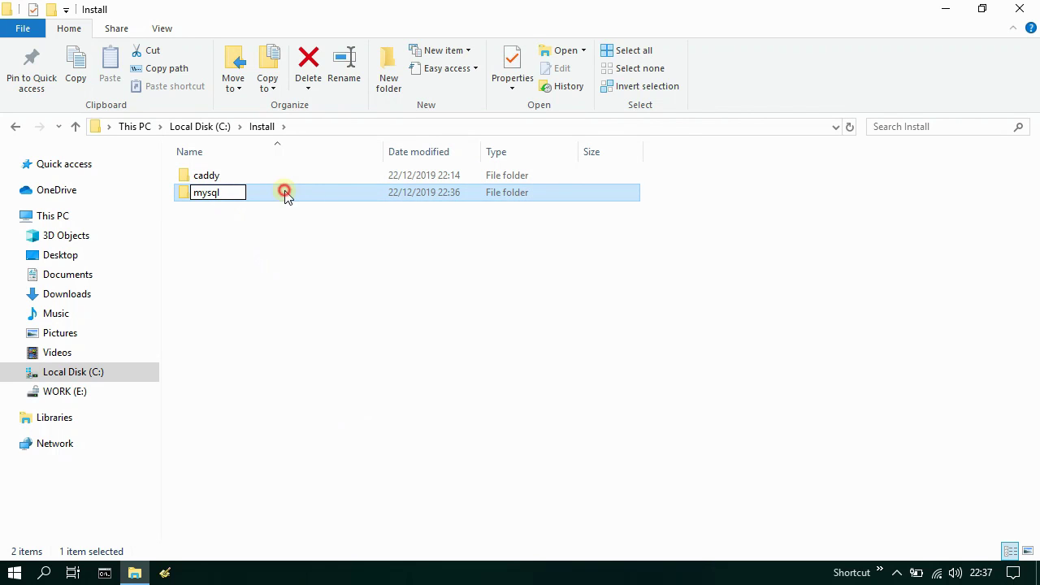
{"action": "key", "text": "Return"}
- Open the mysql folder, minimize it and launch Google Chrome from the desktop
{"action": "double_click", "coordinate": [252, 193]}
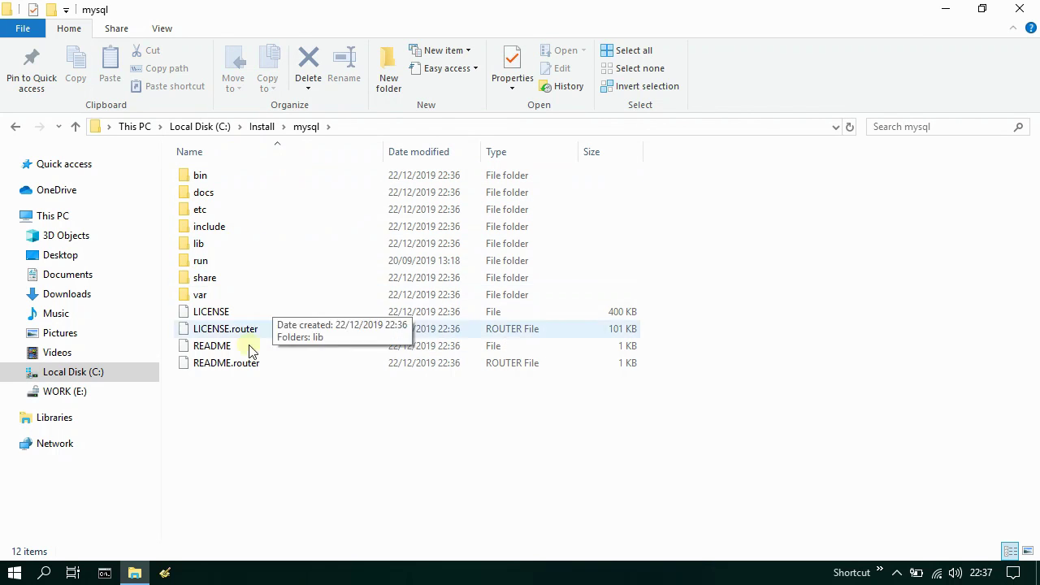
{"action": "left_click", "coordinate": [135, 572]}
{"action": "double_click", "coordinate": [92, 509]}
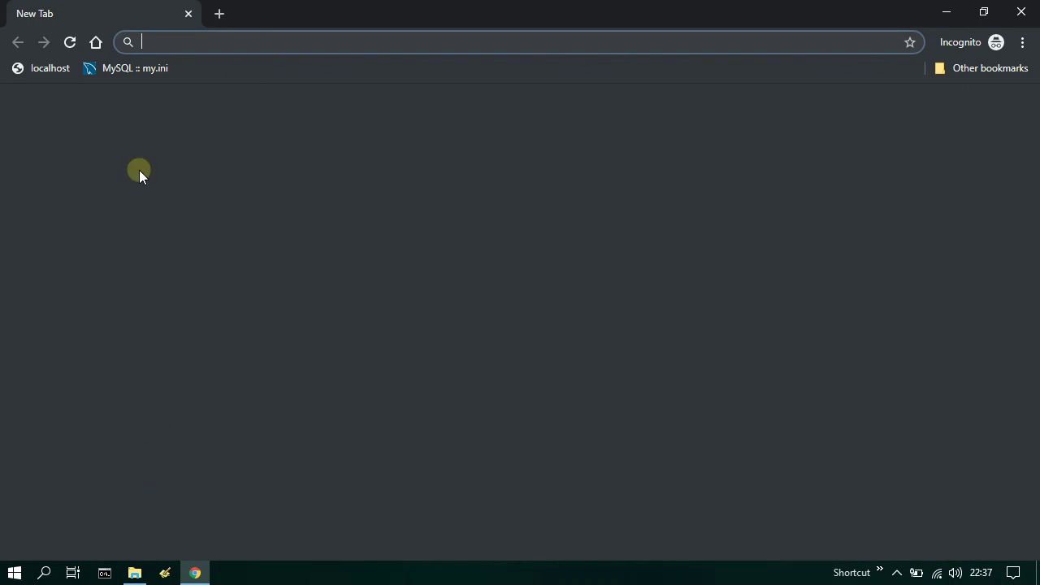
- Open the MySQL my.ini manual page and read the paragraphs on my.ini and creating option files
{"action": "left_click", "coordinate": [135, 69]}
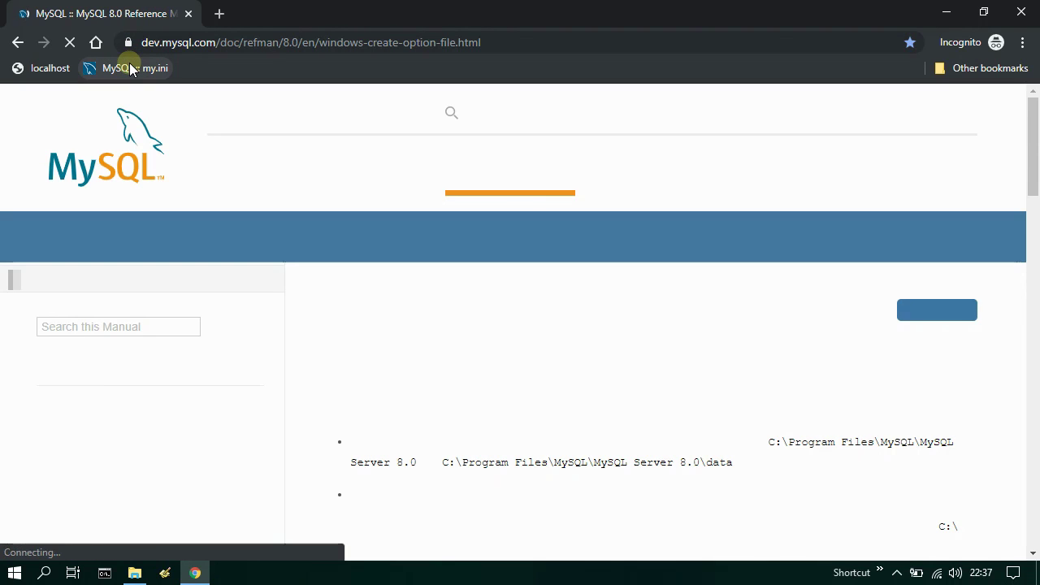
{"action": "left_click", "coordinate": [506, 43]}
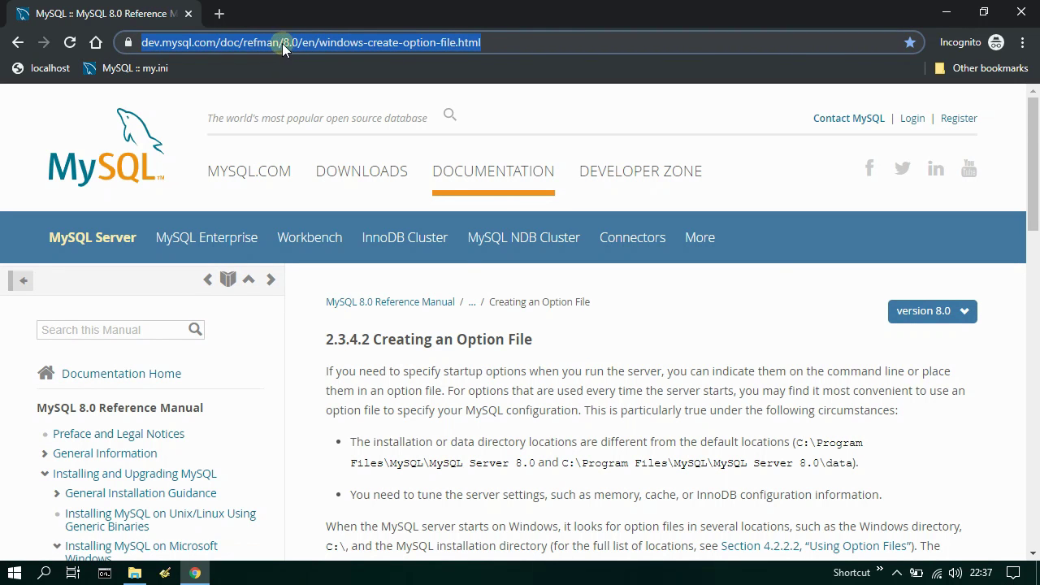
{"action": "scroll", "coordinate": [576, 388], "scroll_direction": "down", "scroll_amount": 4}
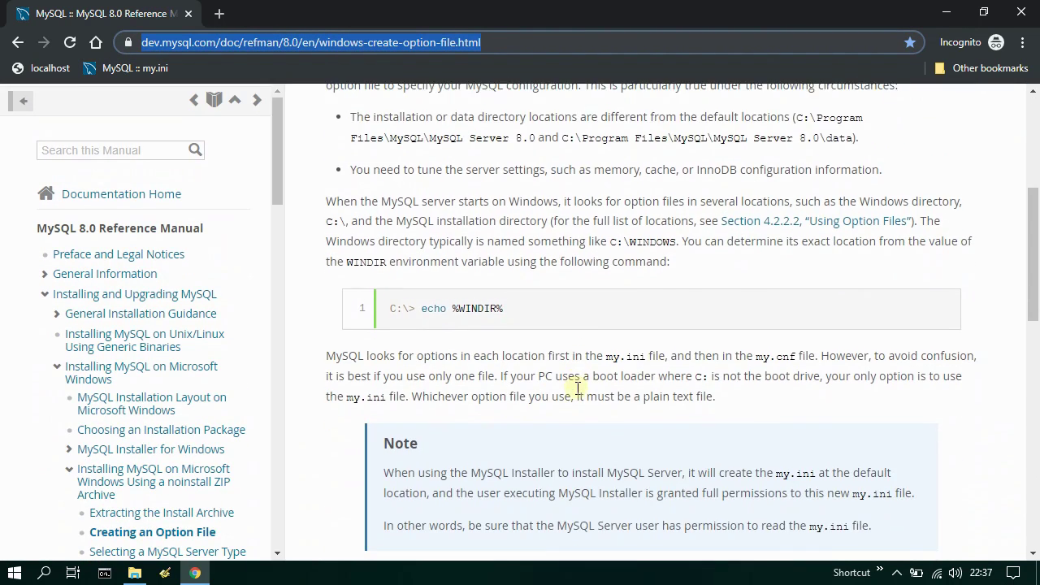
{"action": "left_click_drag", "start_coordinate": [328, 356], "coordinate": [729, 402]}
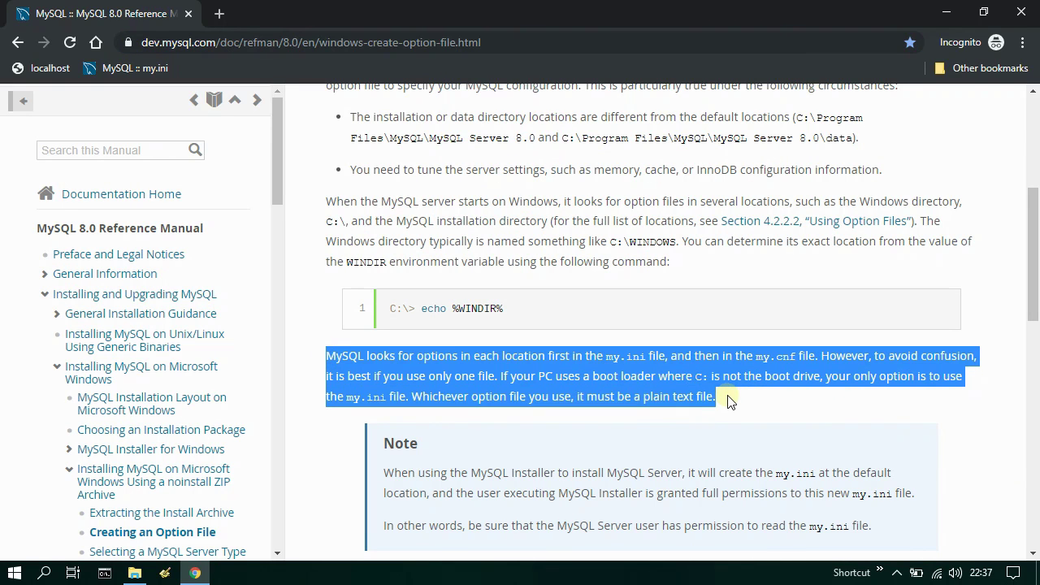
{"action": "scroll", "coordinate": [727, 398], "scroll_direction": "down", "scroll_amount": 6}
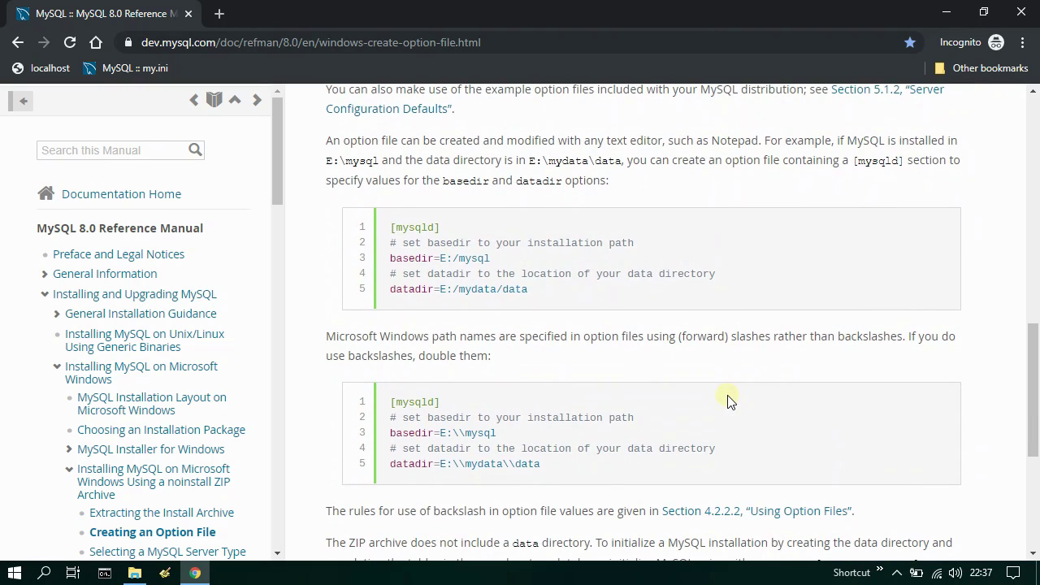
{"action": "left_click_drag", "start_coordinate": [325, 143], "coordinate": [618, 191]}
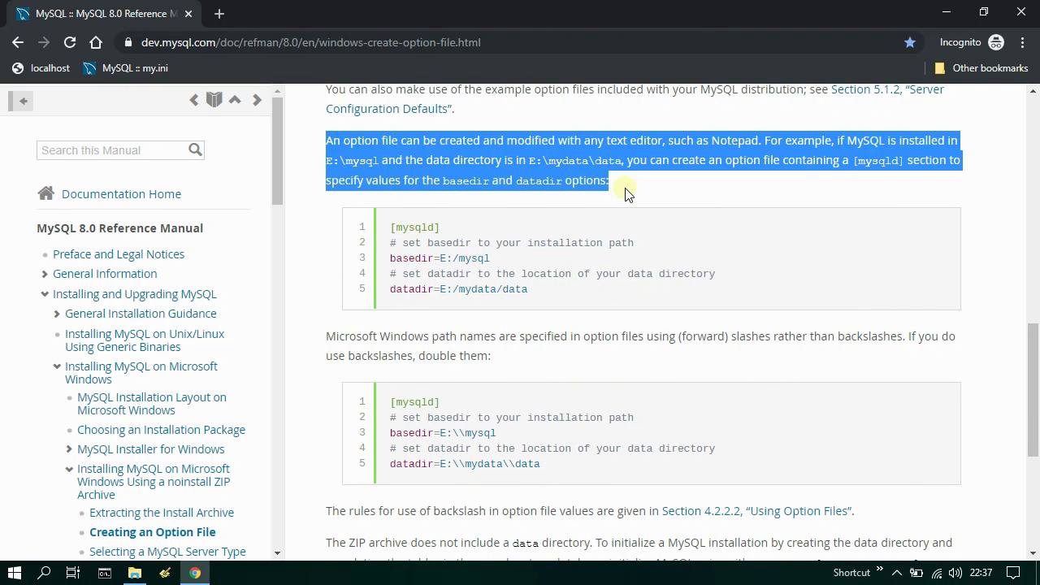
- Copy the second [mysqld] example block, the one with doubled backslashes
{"action": "left_click_drag", "start_coordinate": [386, 233], "coordinate": [549, 293]}
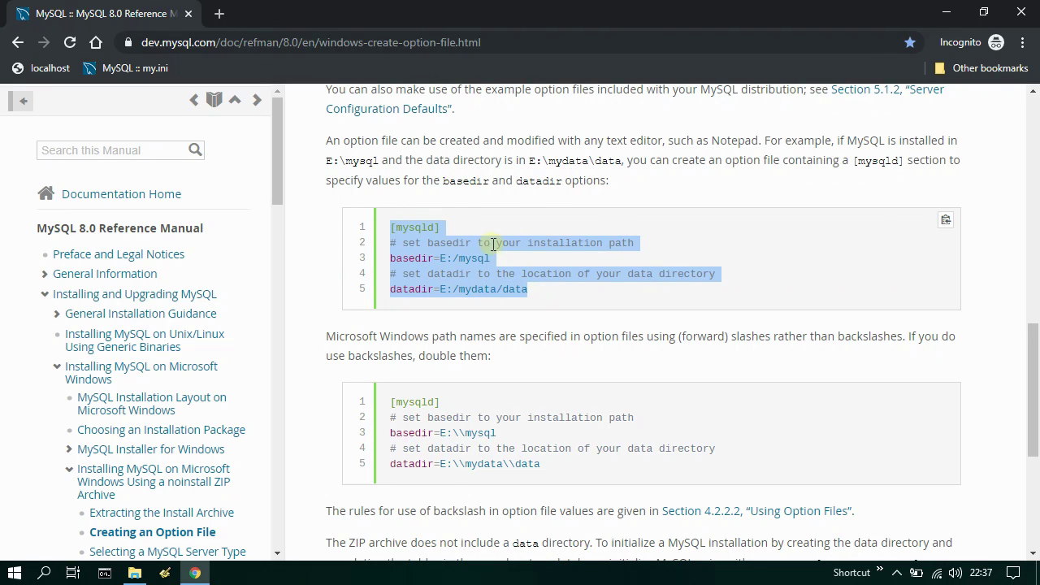
{"action": "left_click_drag", "start_coordinate": [388, 399], "coordinate": [544, 467]}
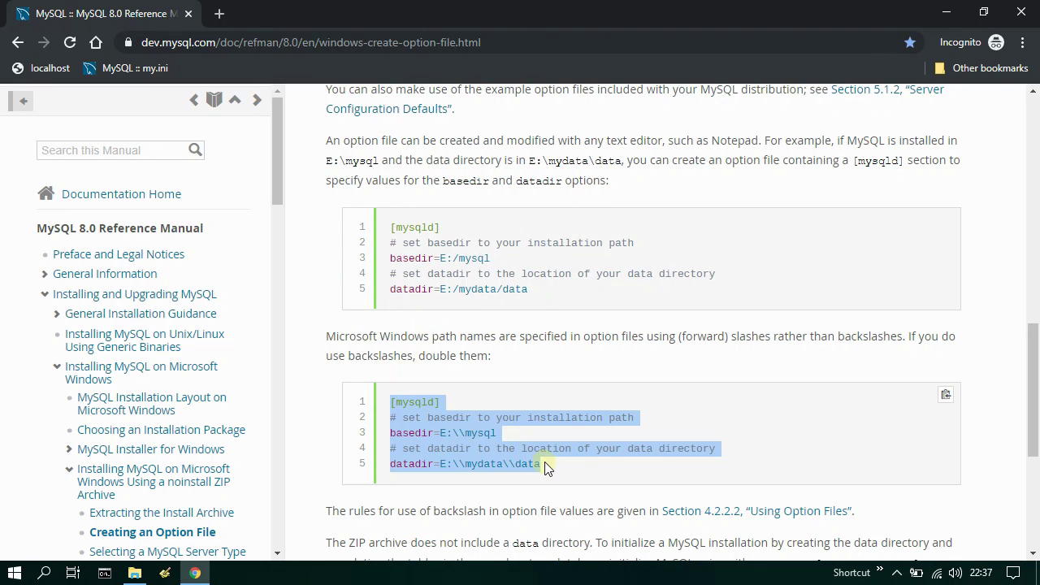
{"action": "right_click", "coordinate": [447, 402]}
{"action": "left_click", "coordinate": [487, 410]}
- Paste the copied [mysqld] block into a new Programmer's Notepad document and close Chrome
{"action": "left_click", "coordinate": [165, 573]}
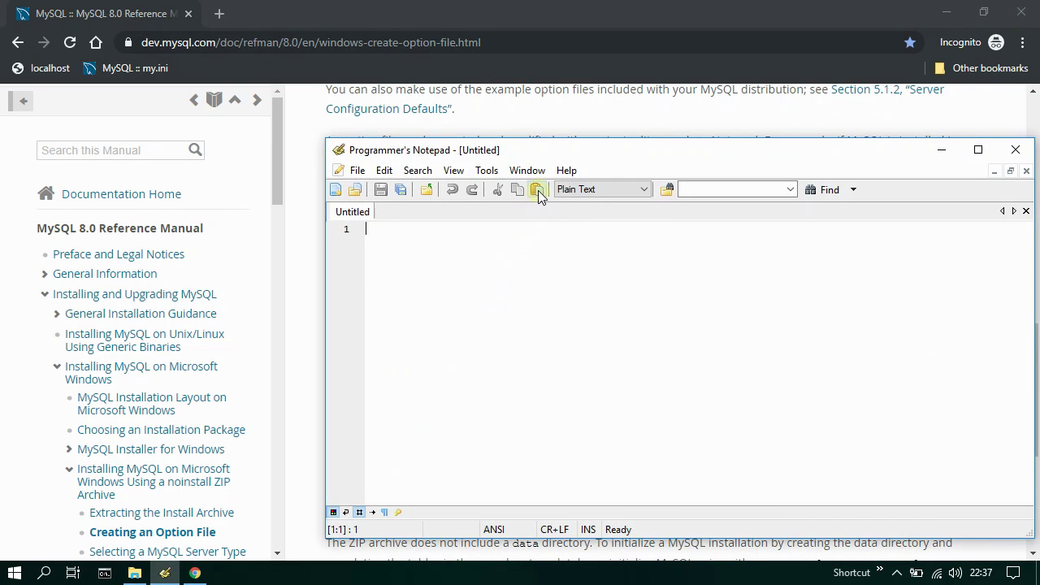
{"action": "left_click", "coordinate": [537, 191]}
{"action": "left_click", "coordinate": [1021, 14]}
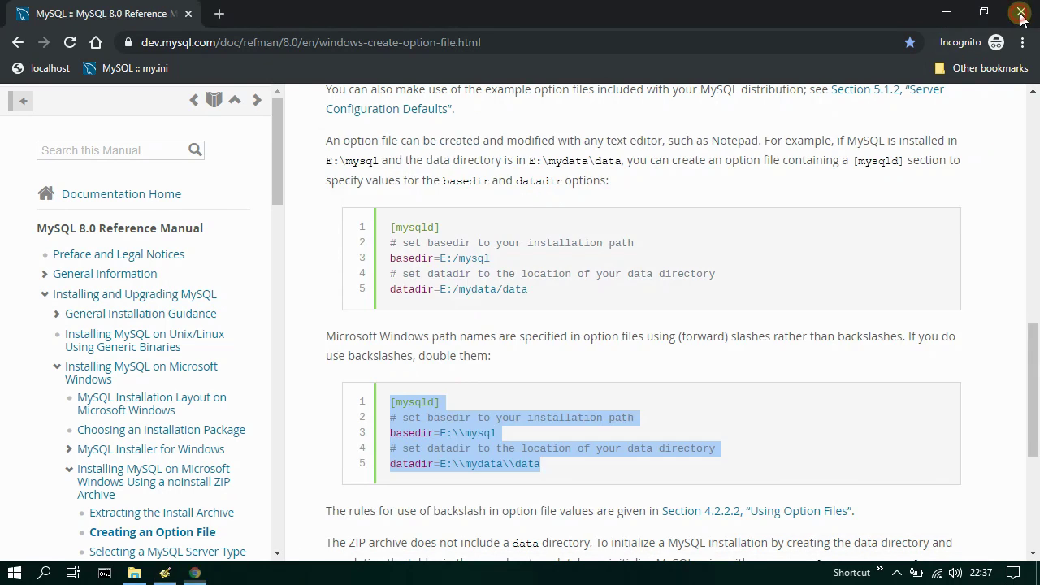
{"action": "left_click", "coordinate": [1021, 15]}
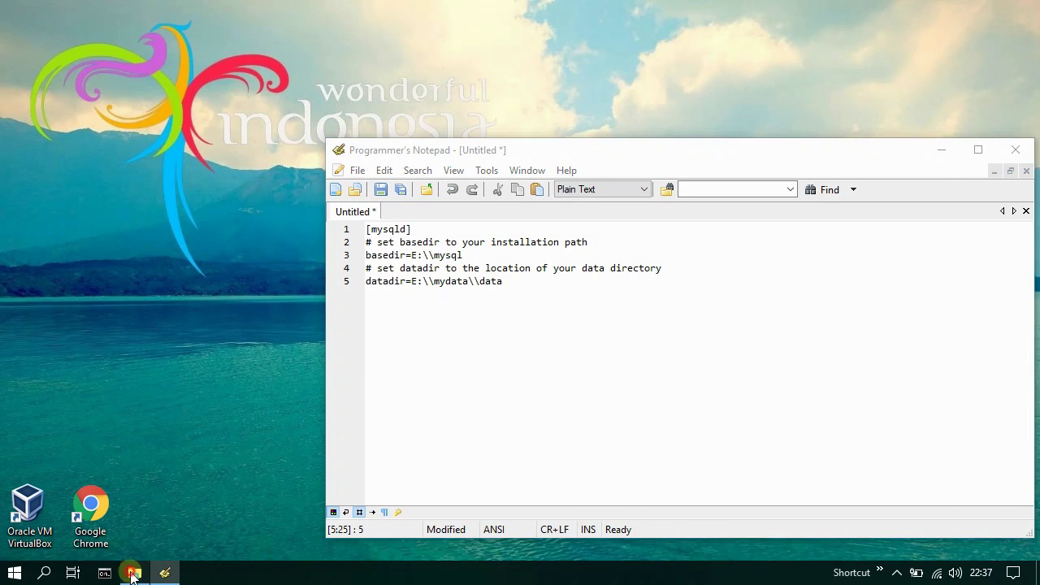
- Copy the C:\Install\mysql path from the File Explorer address bar
{"action": "left_click", "coordinate": [133, 573]}
{"action": "left_click", "coordinate": [165, 573]}
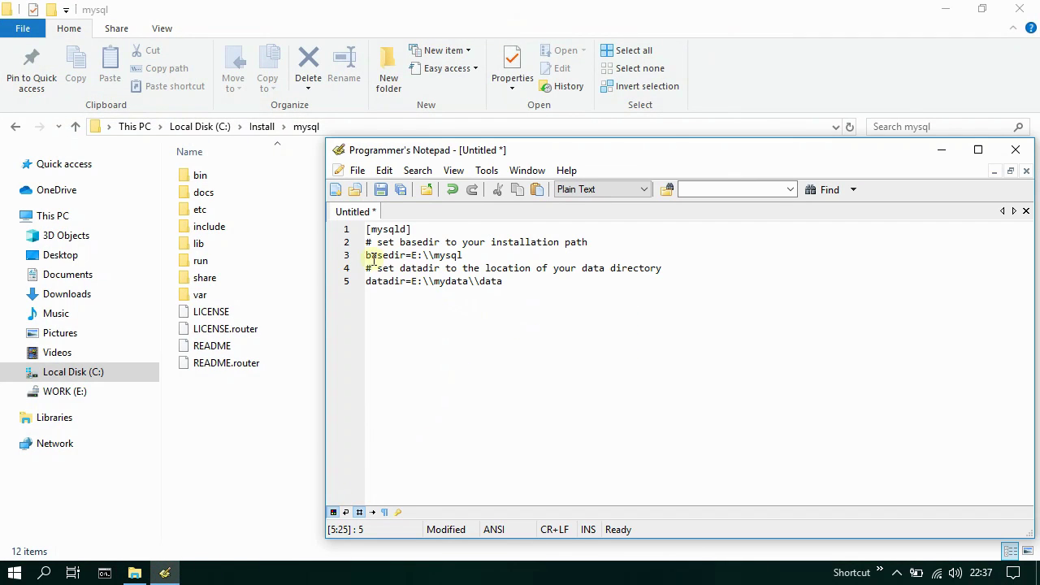
{"action": "left_click_drag", "start_coordinate": [365, 255], "coordinate": [405, 257]}
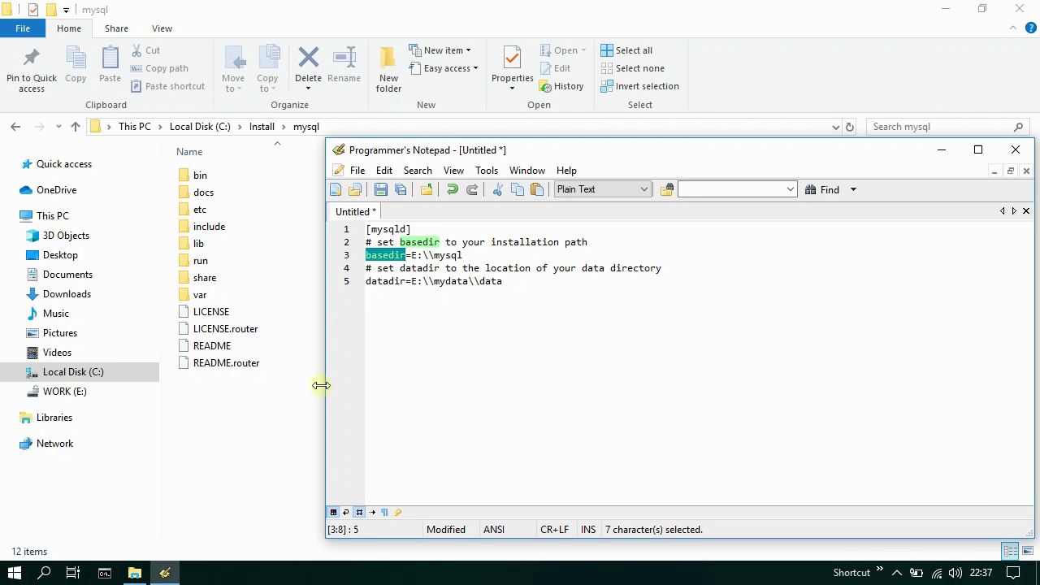
{"action": "left_click", "coordinate": [165, 573]}
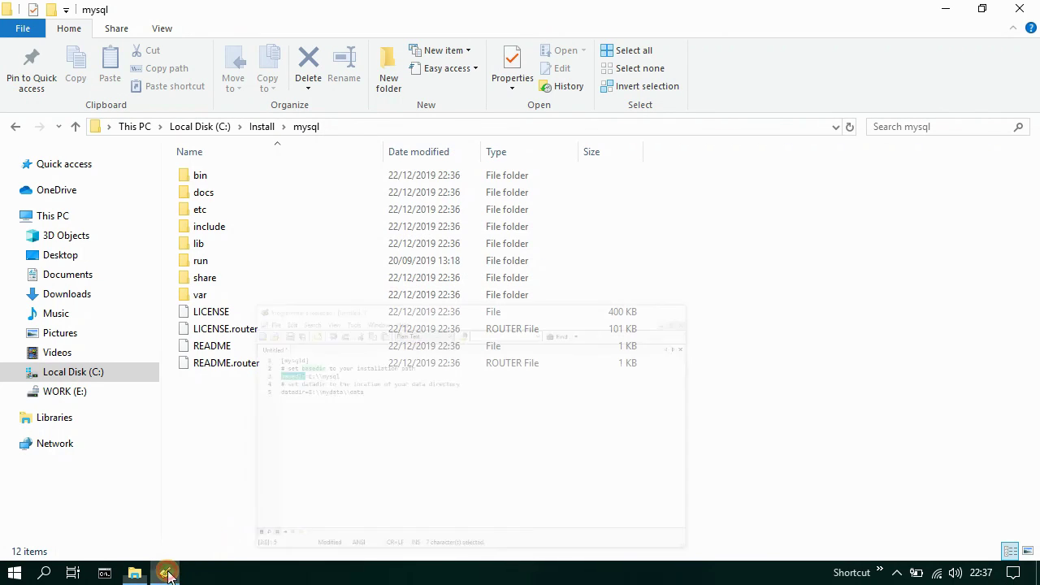
{"action": "left_click", "coordinate": [353, 130]}
{"action": "right_click", "coordinate": [189, 128]}
{"action": "left_click", "coordinate": [262, 178]}
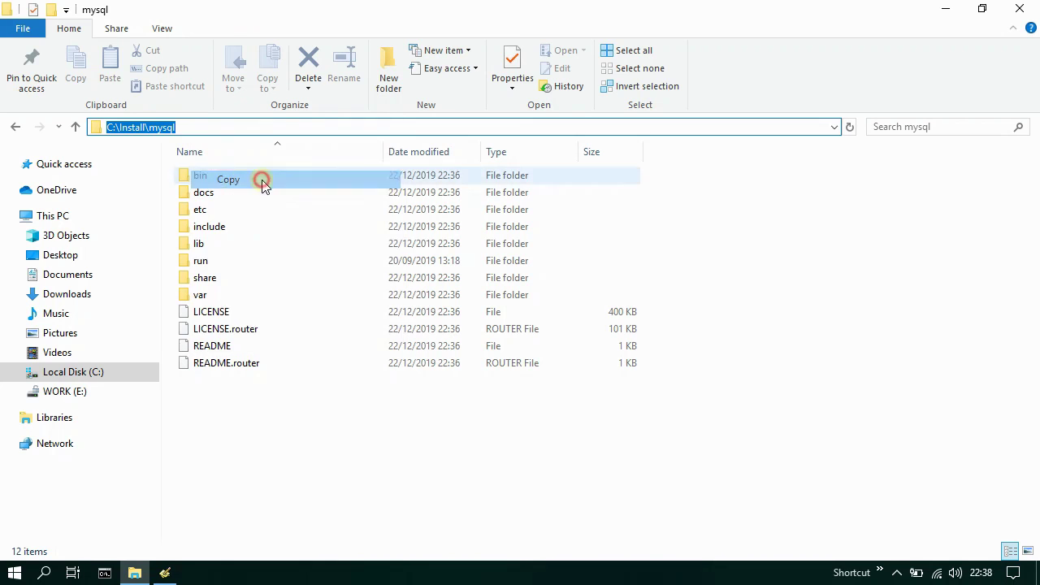
- Change the basedir value from E:\\mysql to C:\\Install\\mysql
{"action": "left_click", "coordinate": [162, 574]}
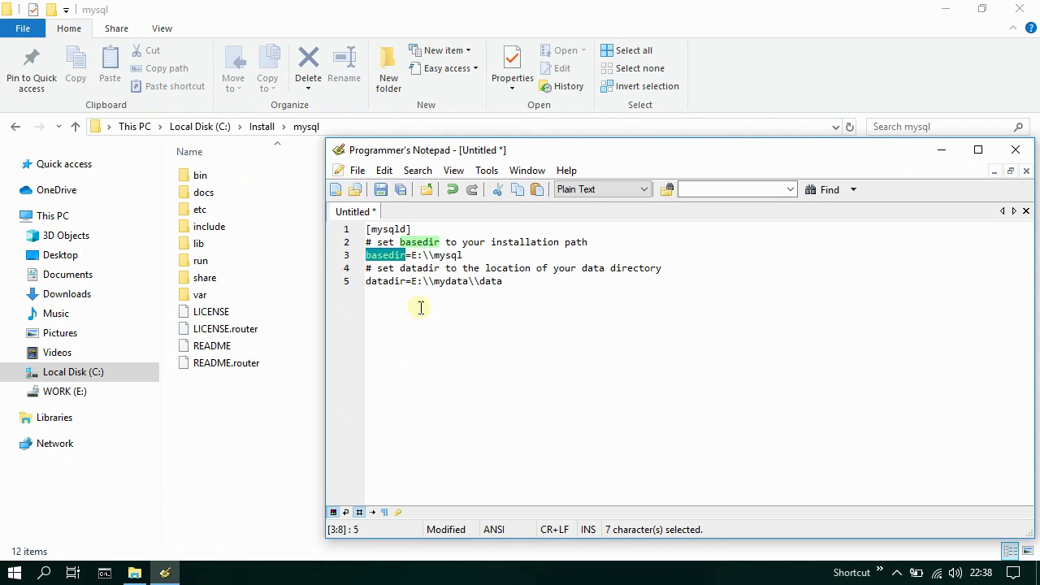
{"action": "left_click_drag", "start_coordinate": [411, 255], "coordinate": [462, 255]}
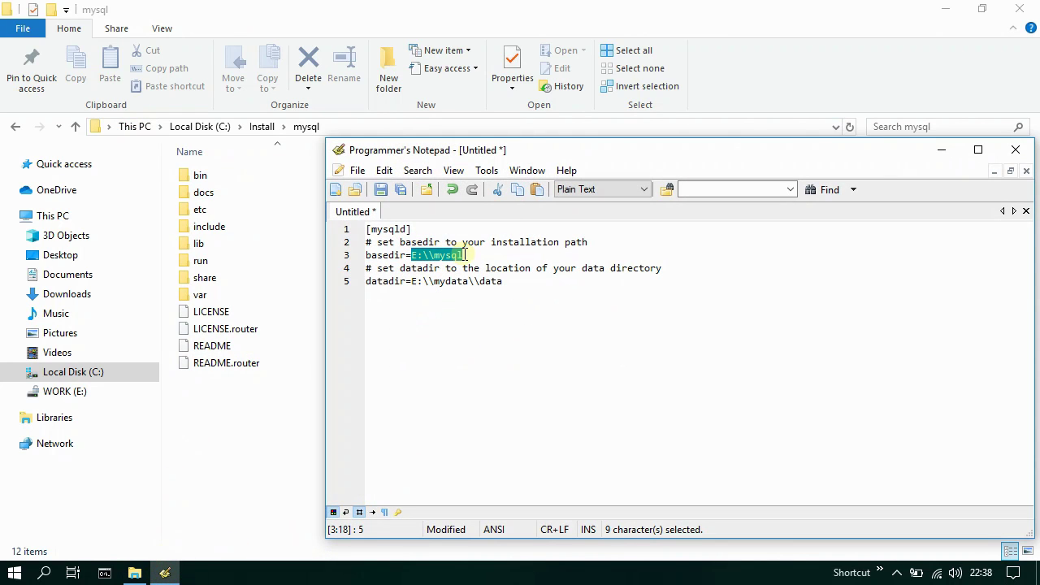
{"action": "left_click", "coordinate": [537, 189]}
{"action": "left_click", "coordinate": [428, 255]}
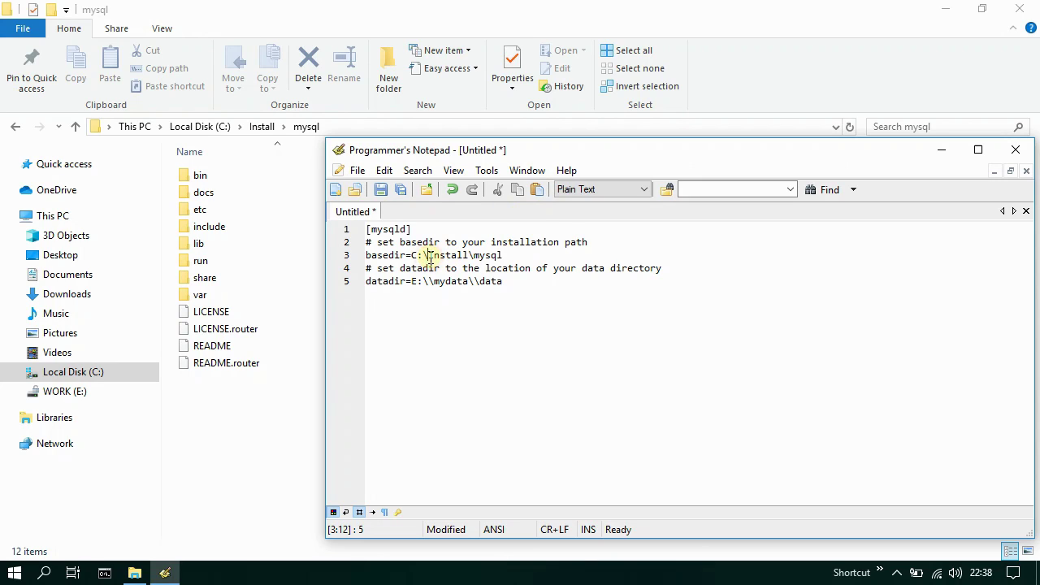
{"action": "type", "text": "\\"}
{"action": "left_click", "coordinate": [478, 255]}
{"action": "type", "text": "\\"}
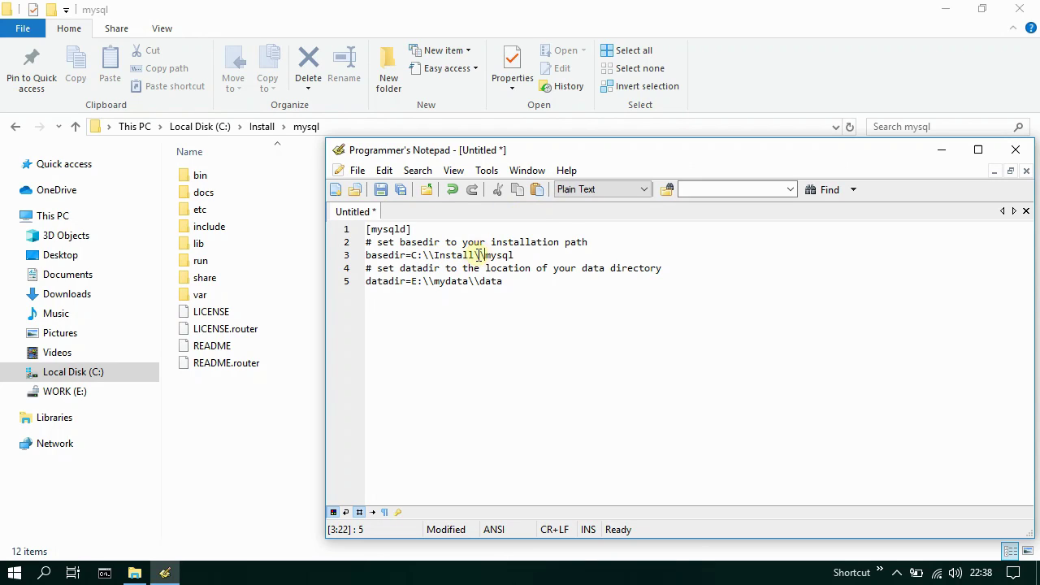
- Change the datadir value from E:\\mydata to C:\\Install\\mysql\\data
{"action": "left_click_drag", "start_coordinate": [367, 282], "coordinate": [405, 283]}
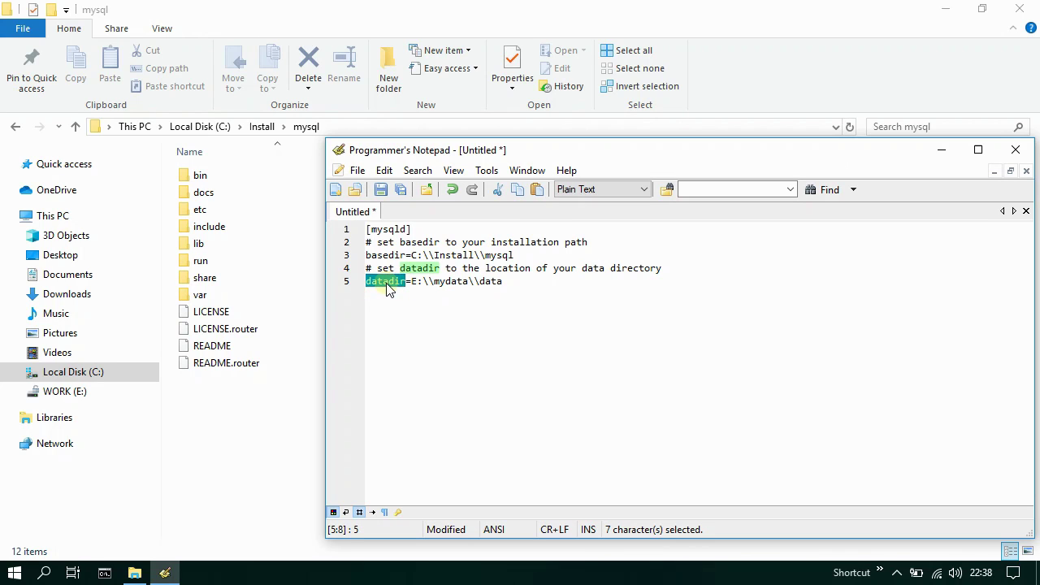
{"action": "left_click_drag", "start_coordinate": [411, 281], "coordinate": [471, 281]}
{"action": "left_click", "coordinate": [537, 189]}
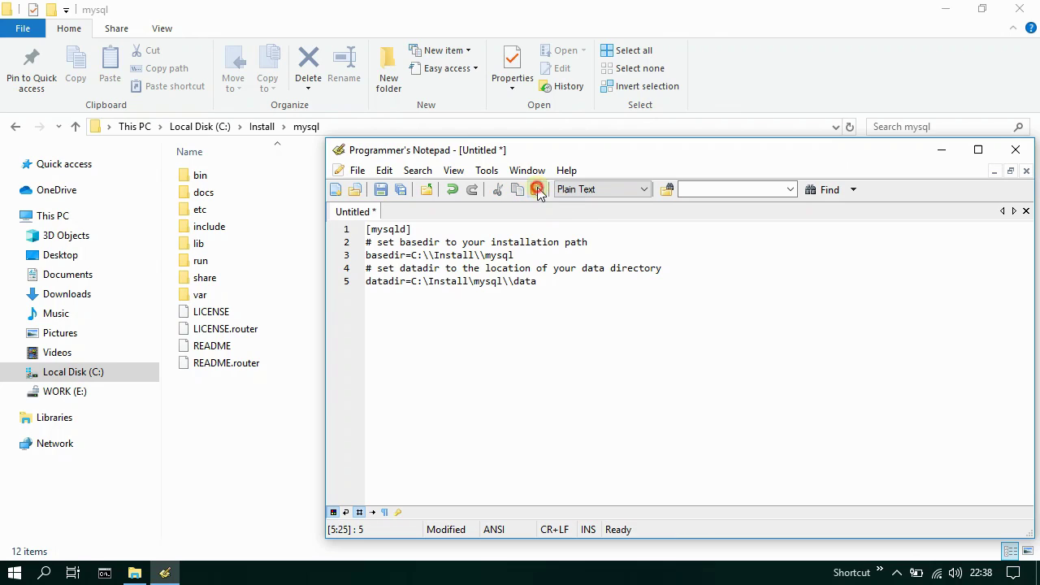
{"action": "left_click", "coordinate": [428, 280]}
{"action": "type", "text": "\\"}
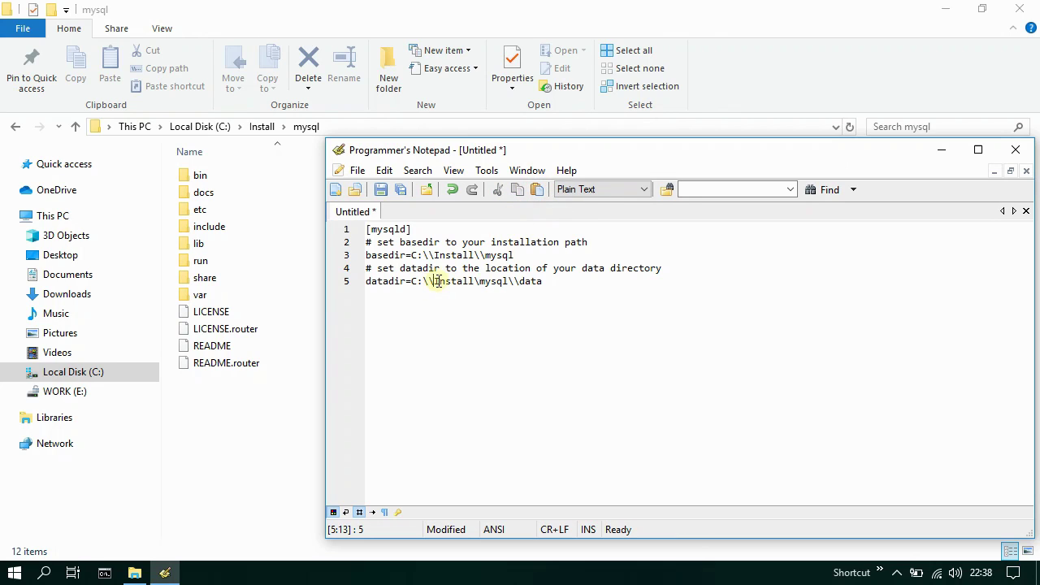
{"action": "type", "text": "\\"}
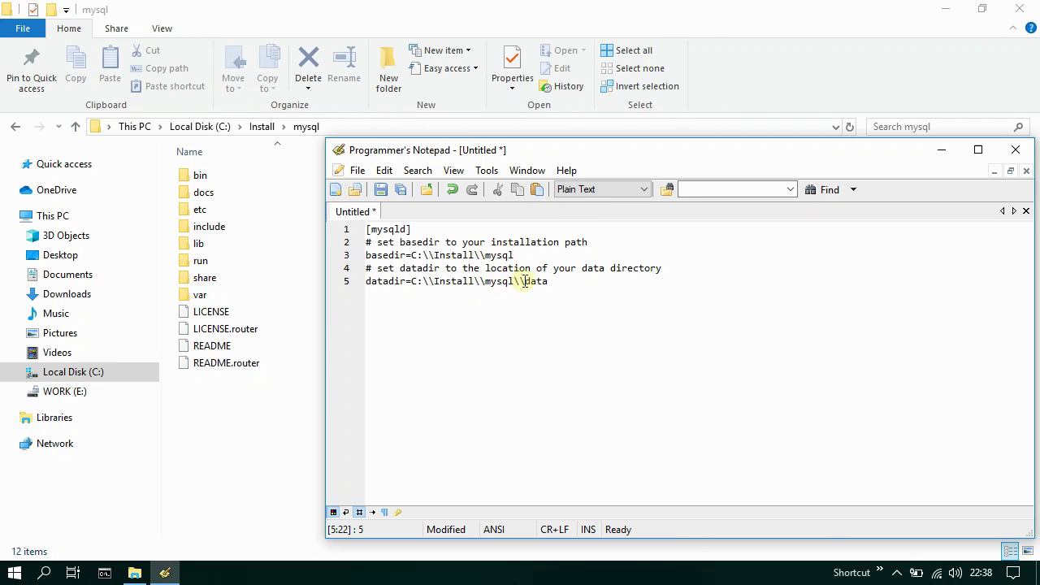
{"action": "left_click_drag", "start_coordinate": [524, 281], "coordinate": [549, 281]}
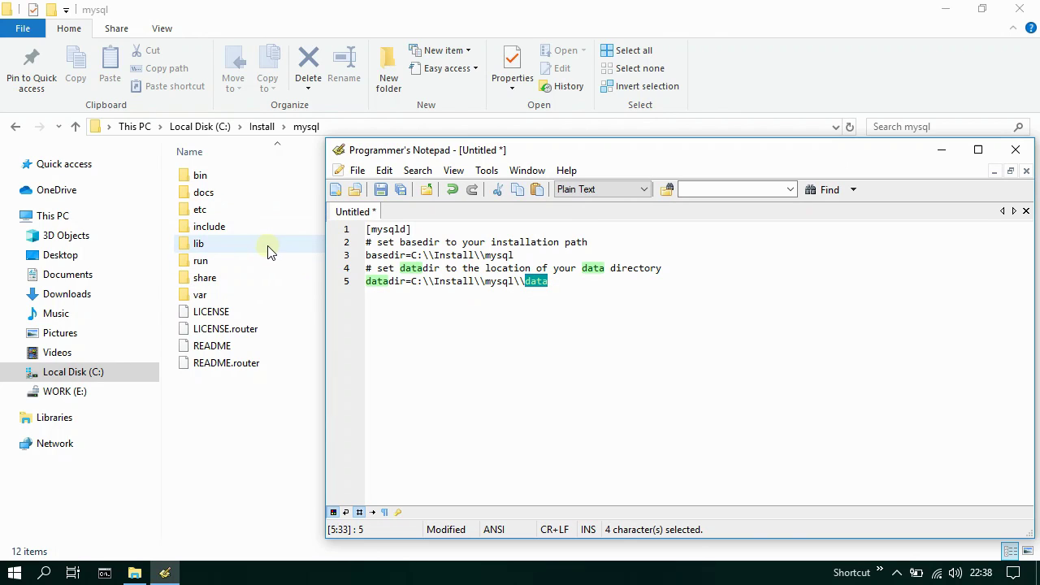
{"action": "left_click", "coordinate": [568, 282]}
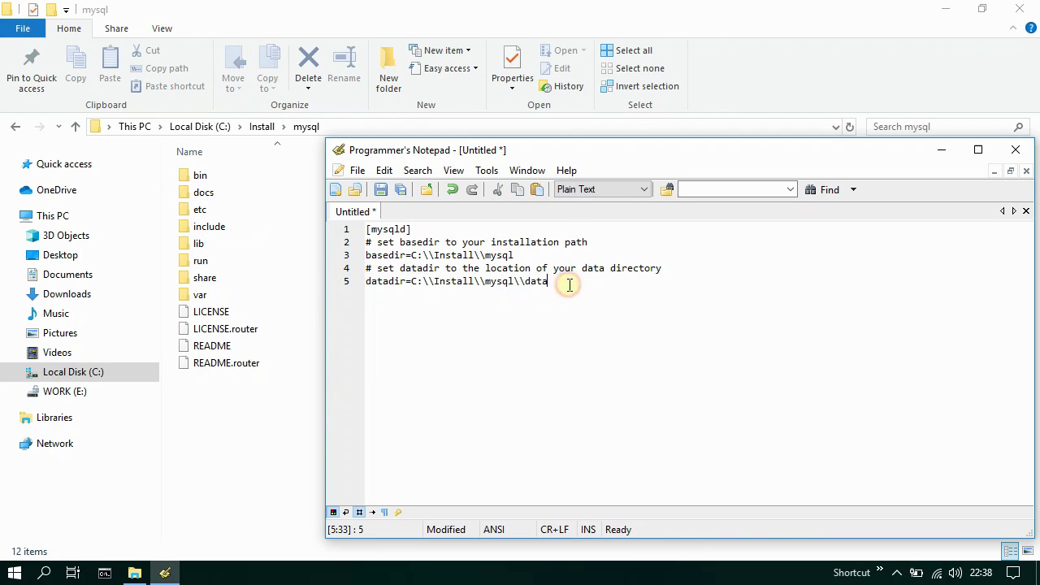
- Save the config as my.ini in C:\Install\mysql and minimize Programmer's Notepad
{"action": "left_click", "coordinate": [381, 189]}
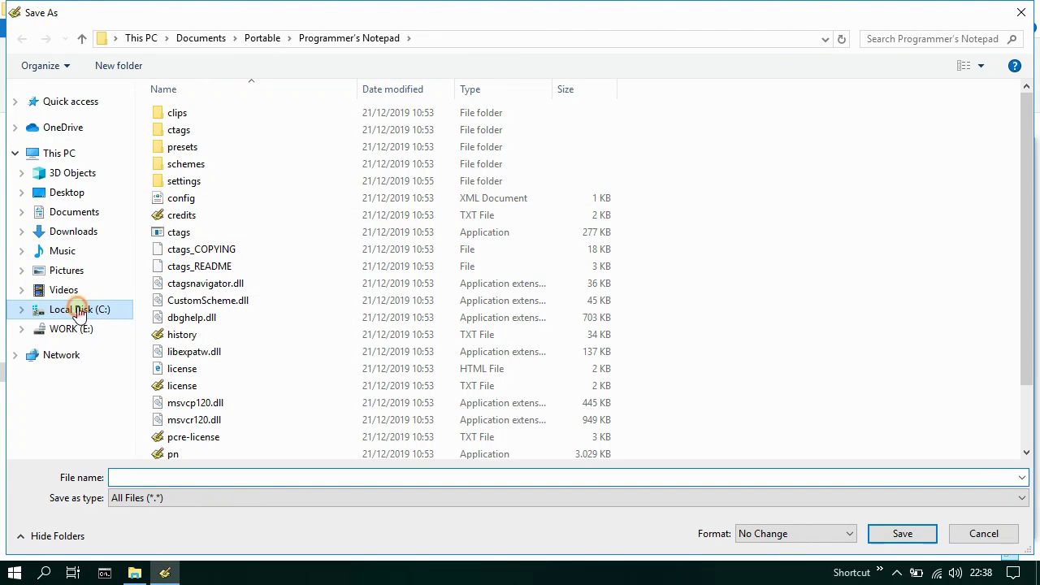
{"action": "left_click", "coordinate": [79, 310]}
{"action": "double_click", "coordinate": [210, 113]}
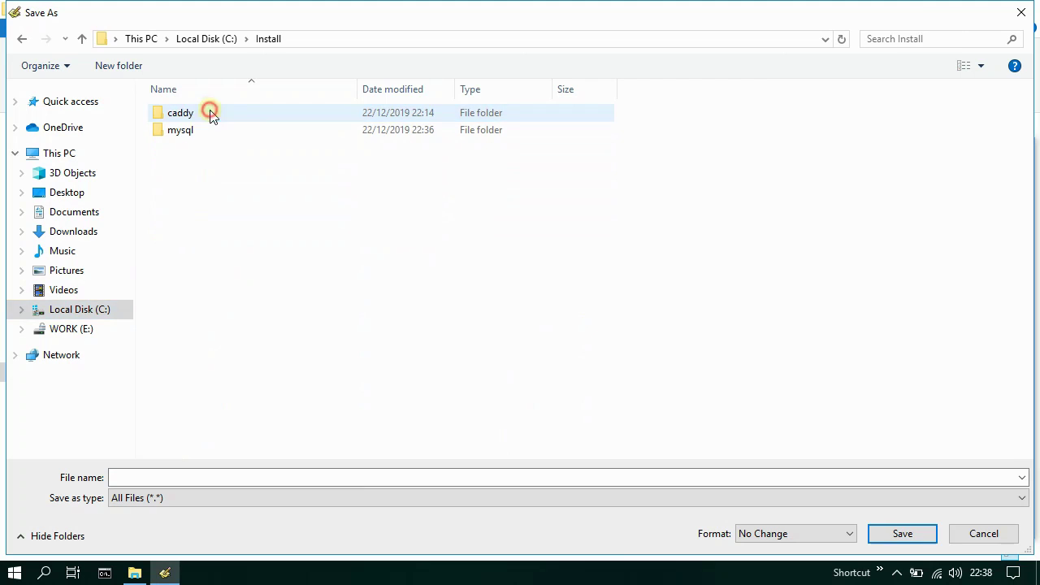
{"action": "double_click", "coordinate": [181, 130]}
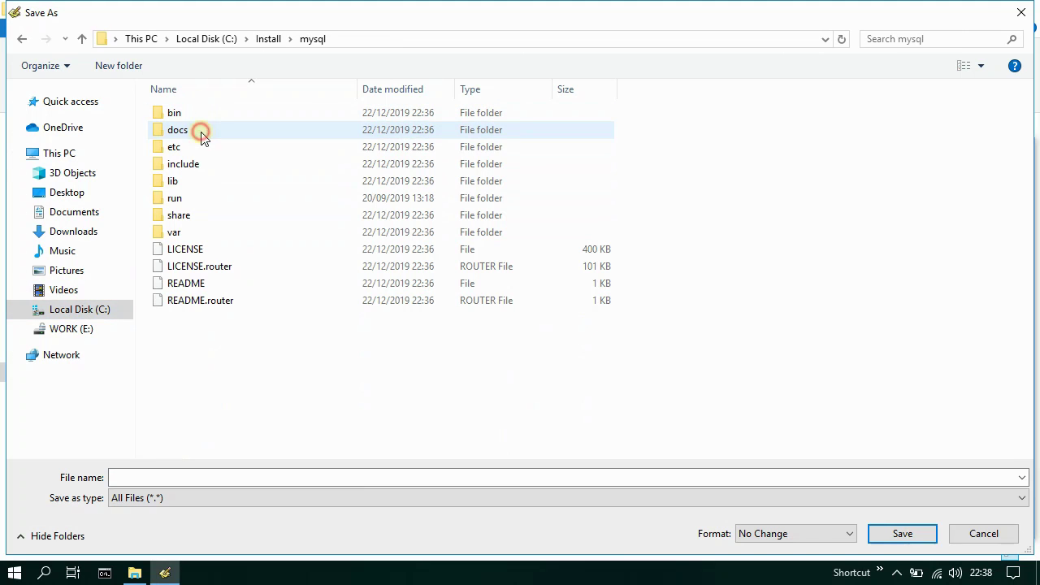
{"action": "left_click", "coordinate": [255, 476]}
{"action": "type", "text": "my"}
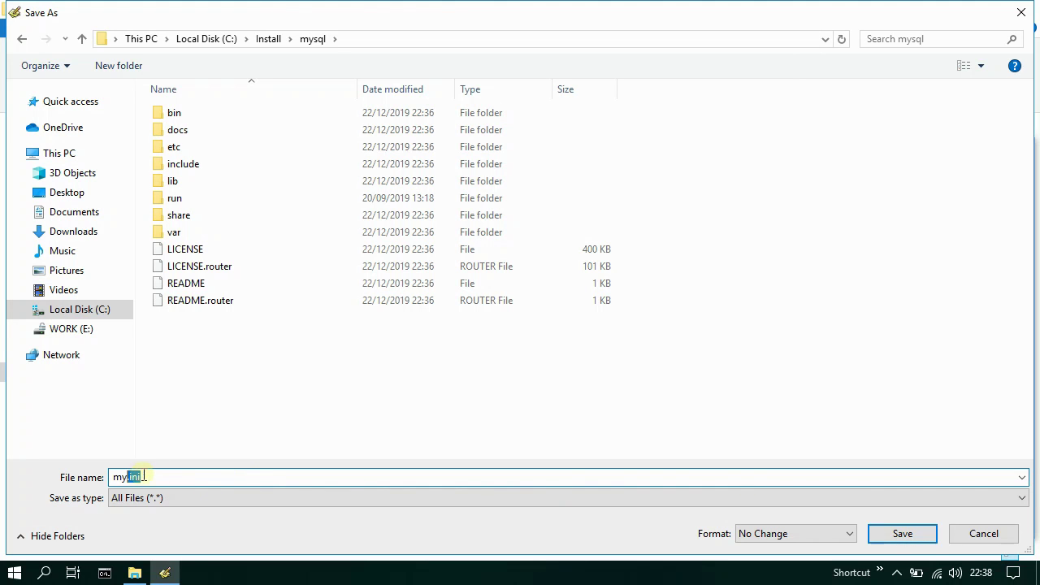
{"action": "left_click", "coordinate": [902, 533]}
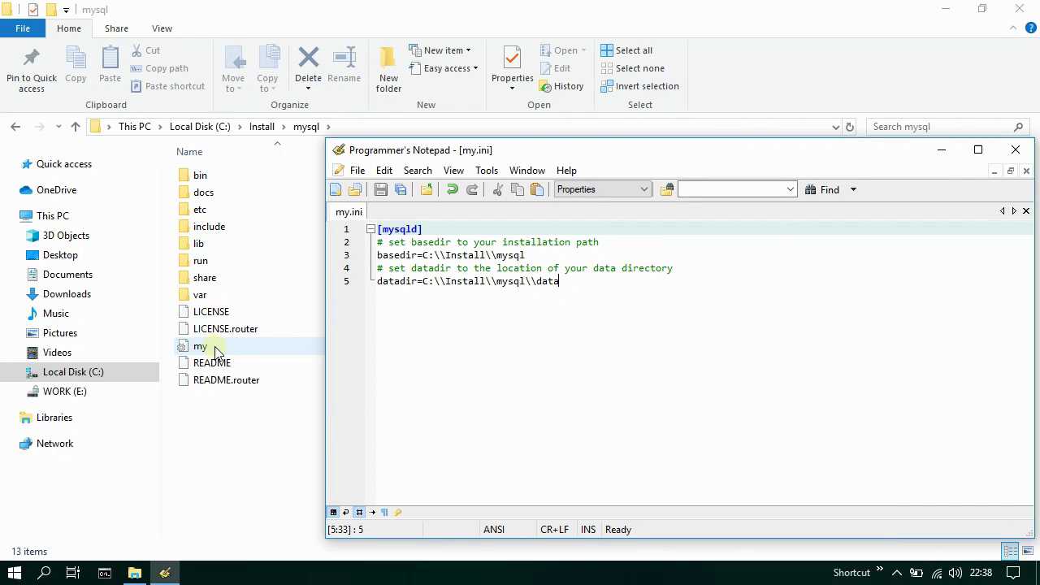
{"action": "left_click", "coordinate": [164, 573]}
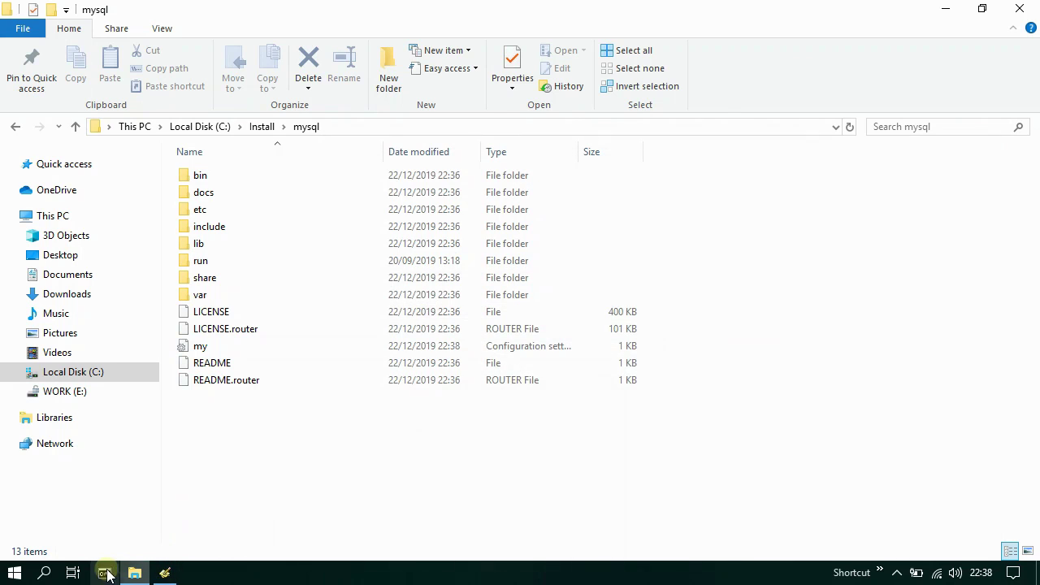
- Launch Command Prompt as administrator and locate mysqld in C:\Install\mysql\bin
{"action": "right_click", "coordinate": [105, 573]}
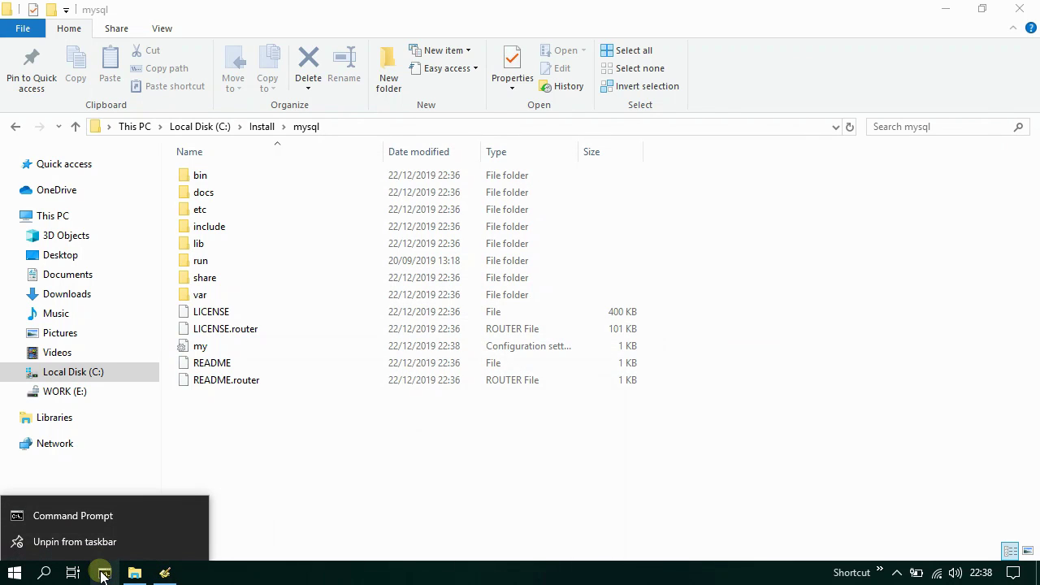
{"action": "right_click", "coordinate": [116, 518]}
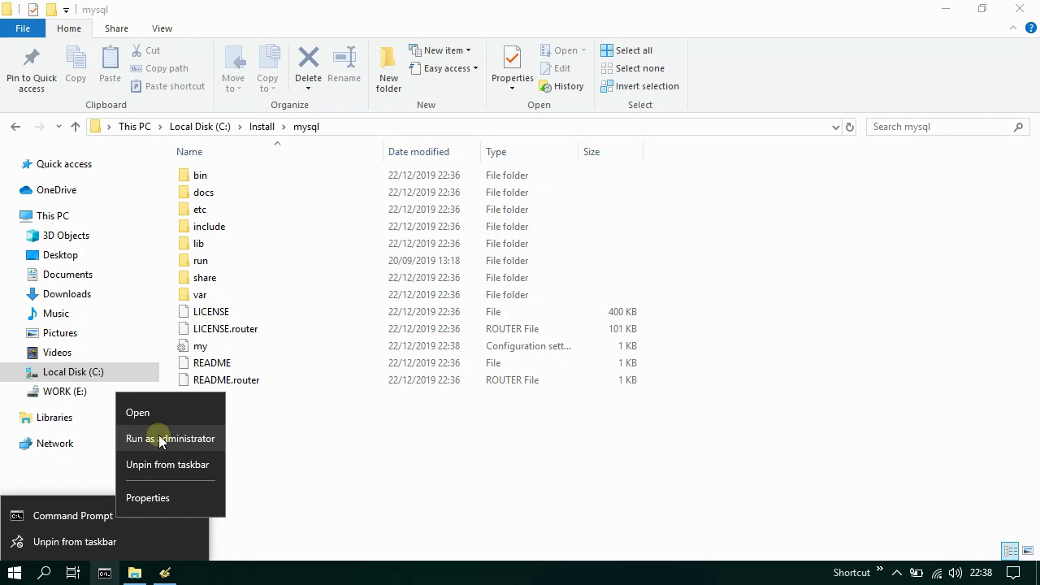
{"action": "left_click", "coordinate": [162, 439]}
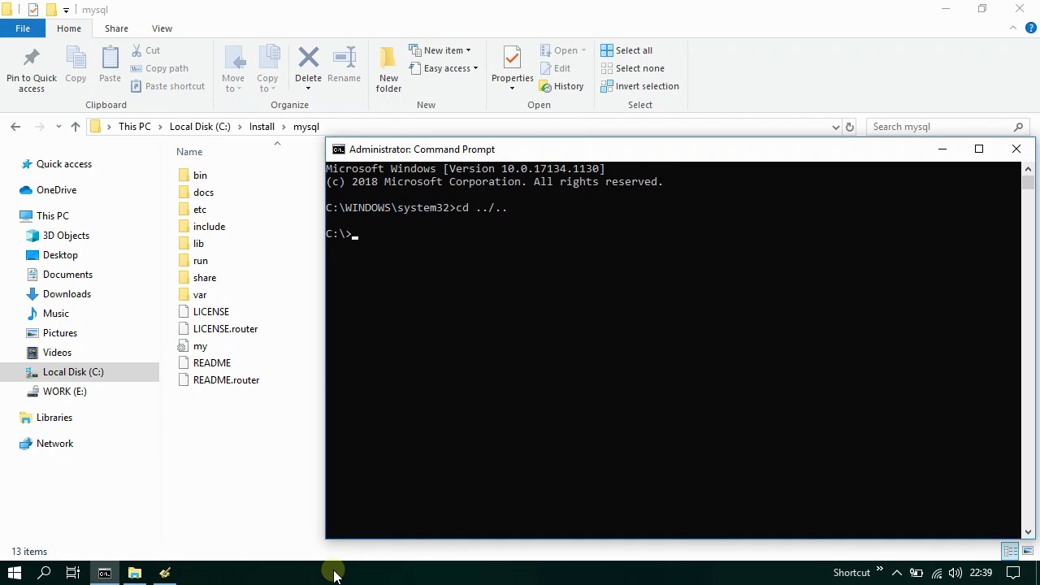
{"action": "left_click", "coordinate": [132, 572]}
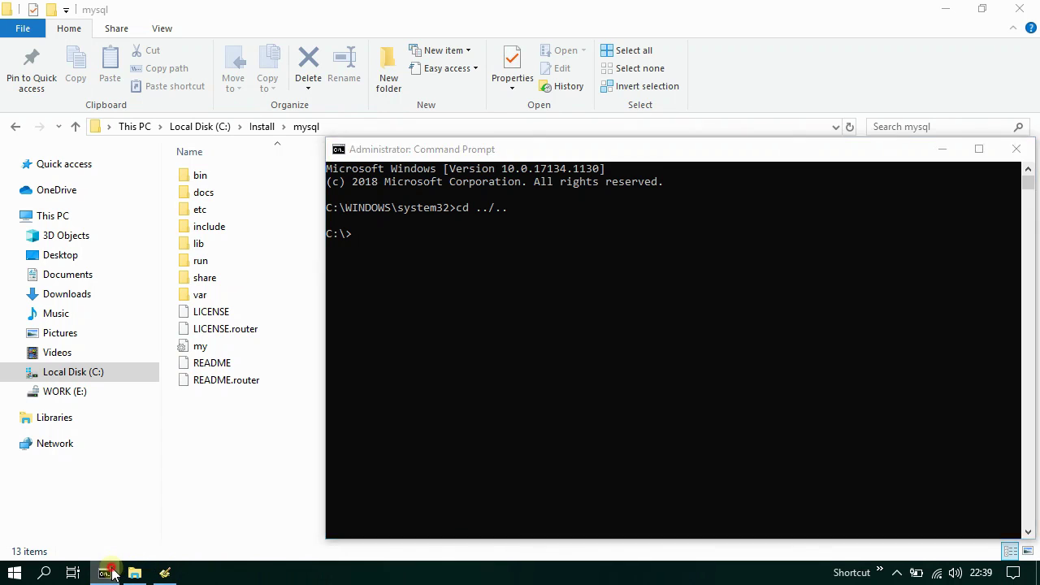
{"action": "double_click", "coordinate": [226, 177]}
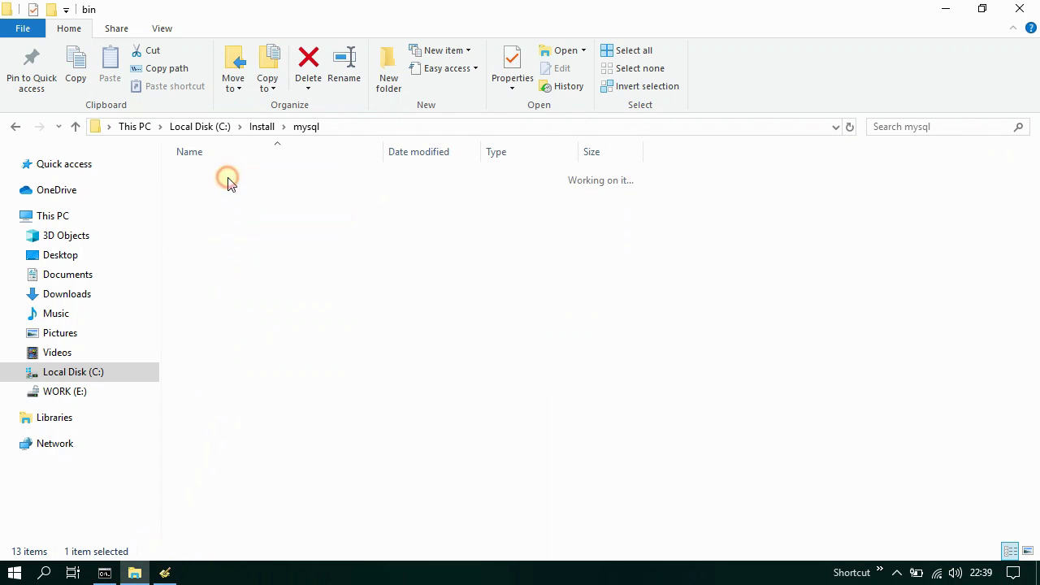
{"action": "scroll", "coordinate": [425, 318], "scroll_direction": "down", "scroll_amount": 6}
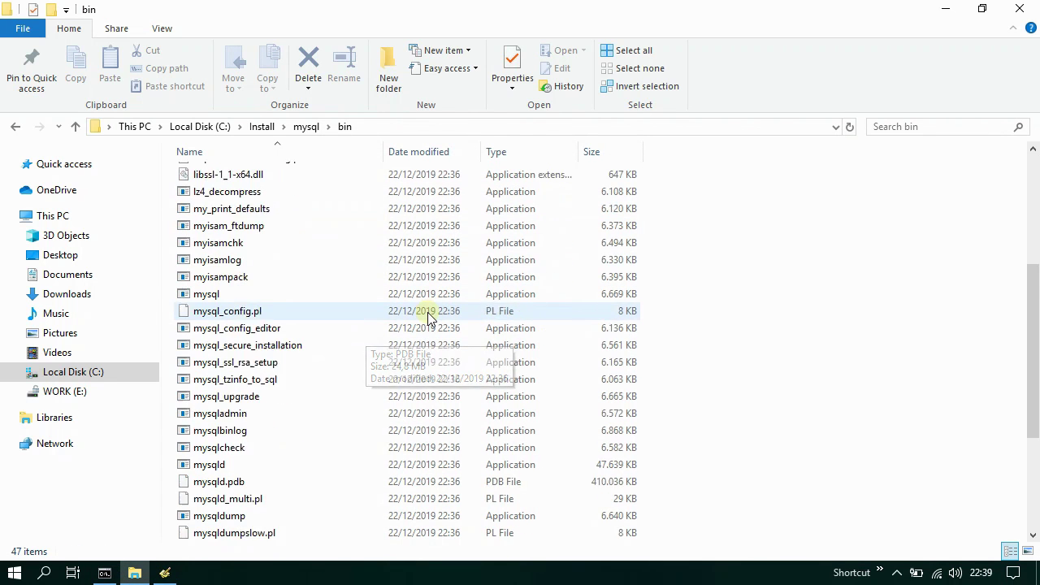
{"action": "left_click", "coordinate": [233, 417]}
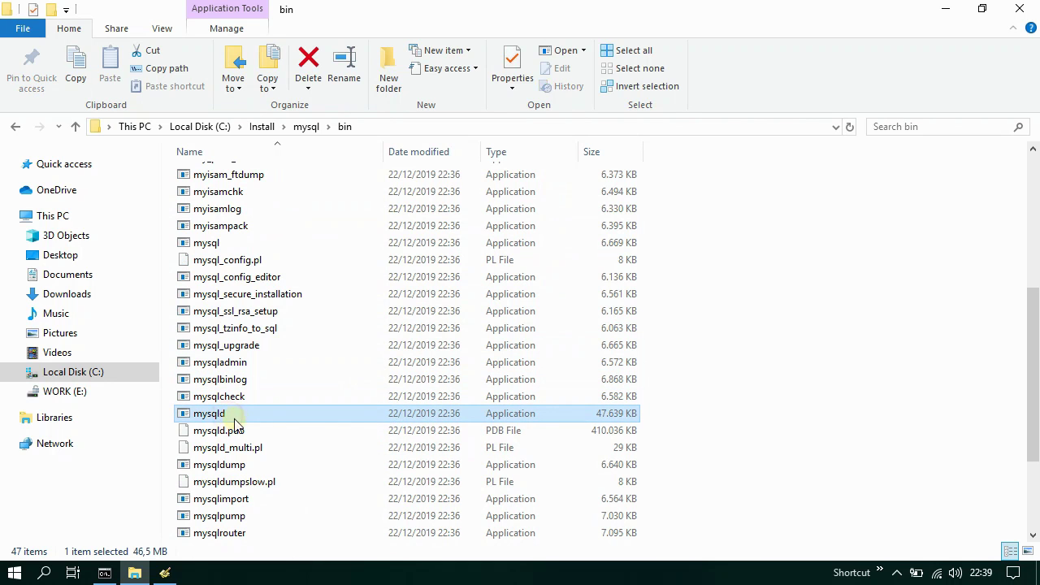
- Change the command prompt's directory to \Install\mysql\bin
{"action": "left_click", "coordinate": [108, 573]}
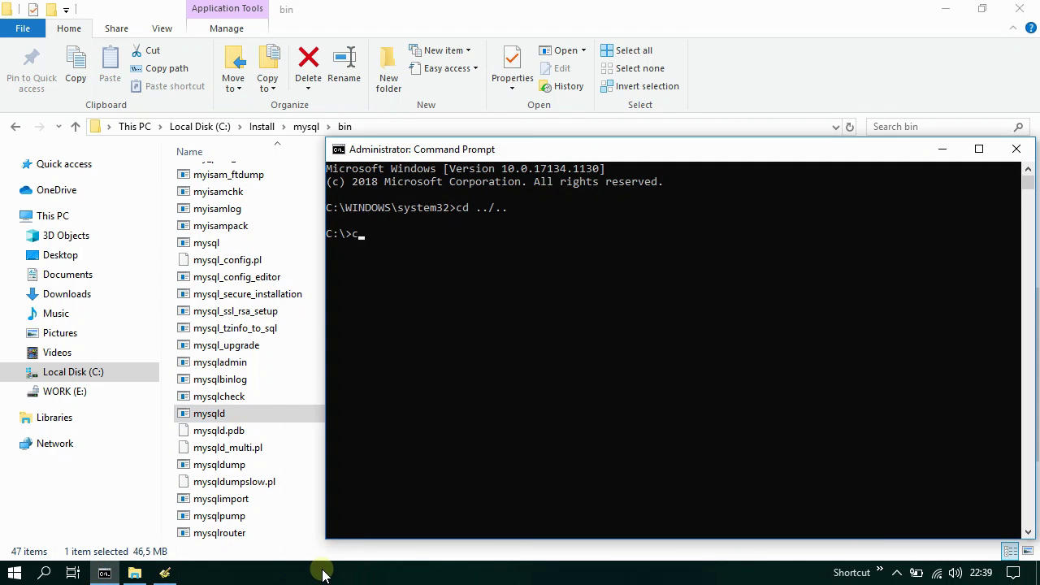
{"action": "type", "text": "cd \\Install\\mysql\bin"}
{"action": "key", "text": "Return"}
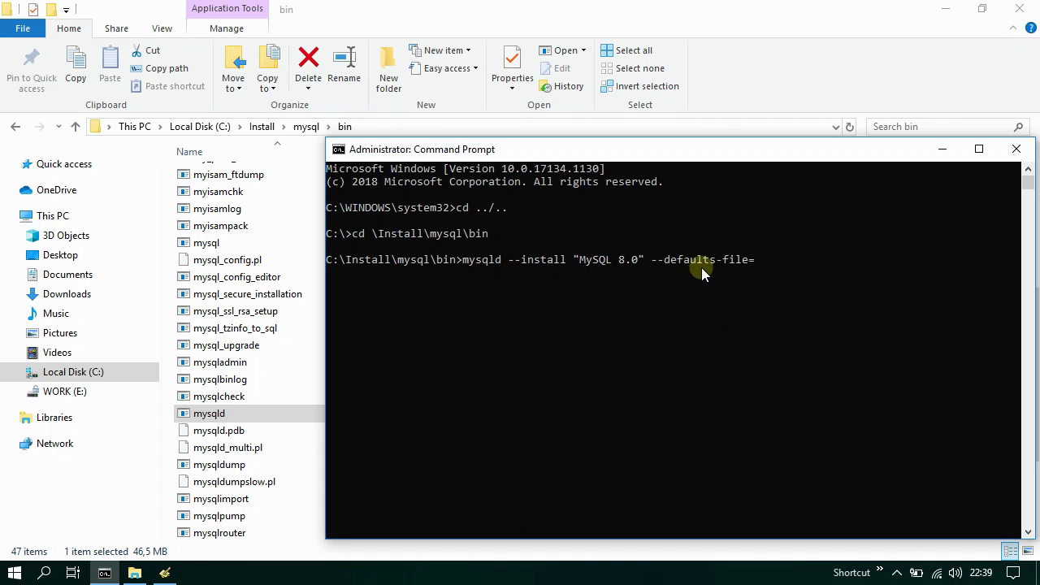
- Run mysqld --install "MySQL 8.0" with the pasted my.ini path as the defaults file
{"action": "left_click", "coordinate": [105, 572]}
{"action": "left_click", "coordinate": [305, 126]}
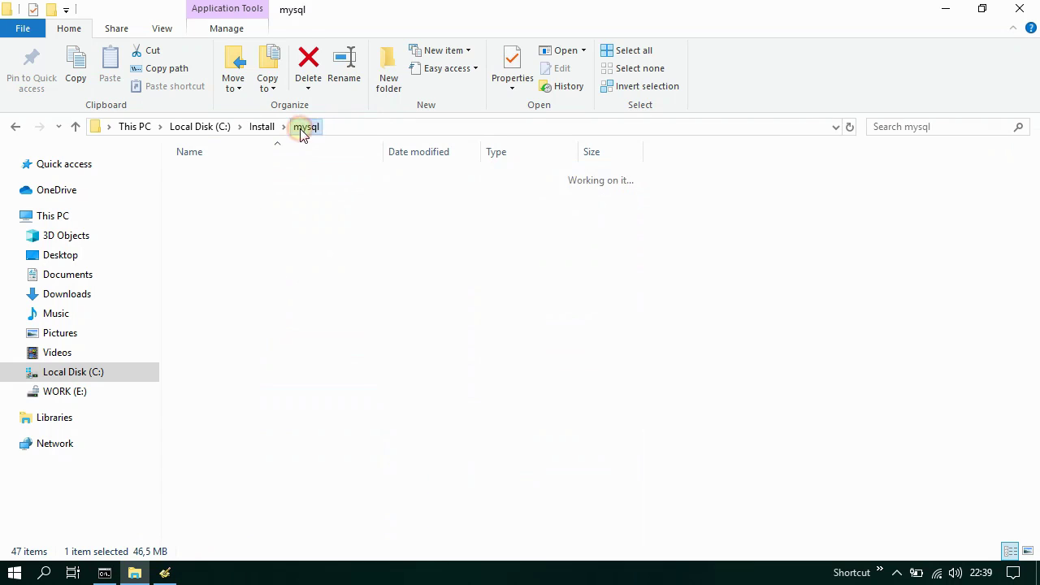
{"action": "left_click", "coordinate": [202, 347]}
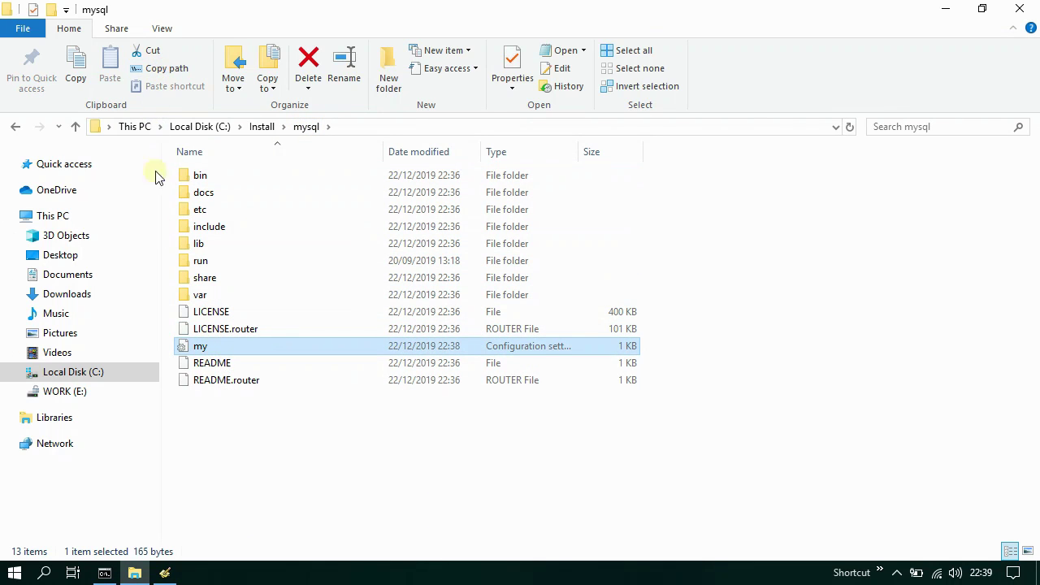
{"action": "left_click", "coordinate": [104, 573]}
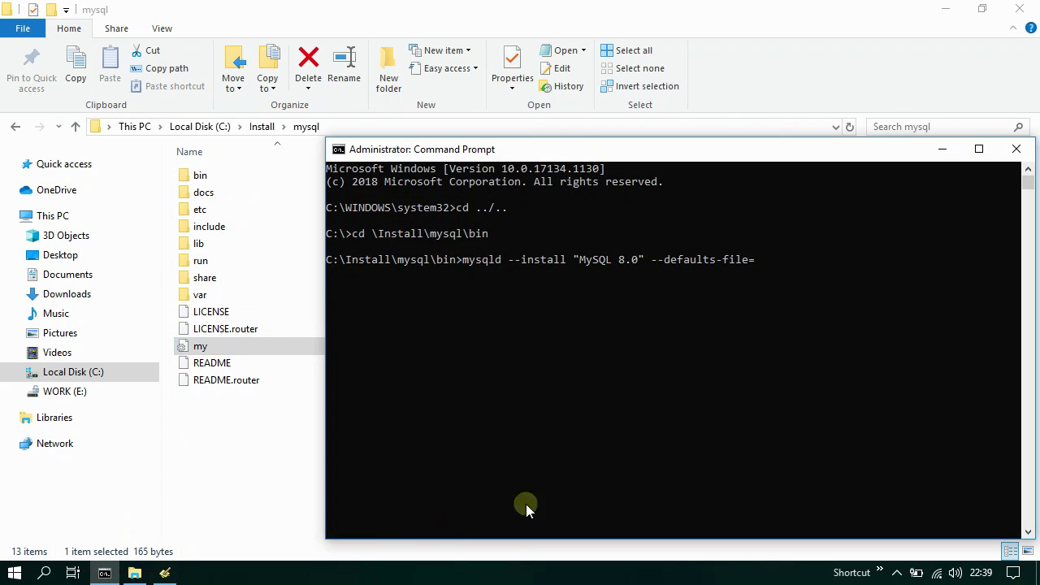
{"action": "right_click", "coordinate": [783, 149]}
{"action": "mouse_move", "coordinate": [860, 274]}
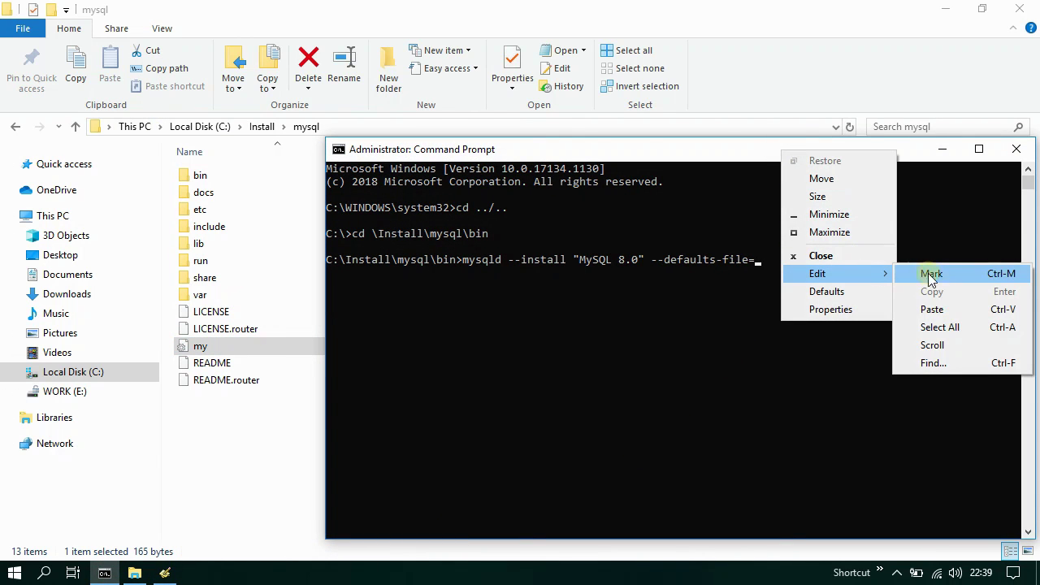
{"action": "left_click", "coordinate": [946, 309]}
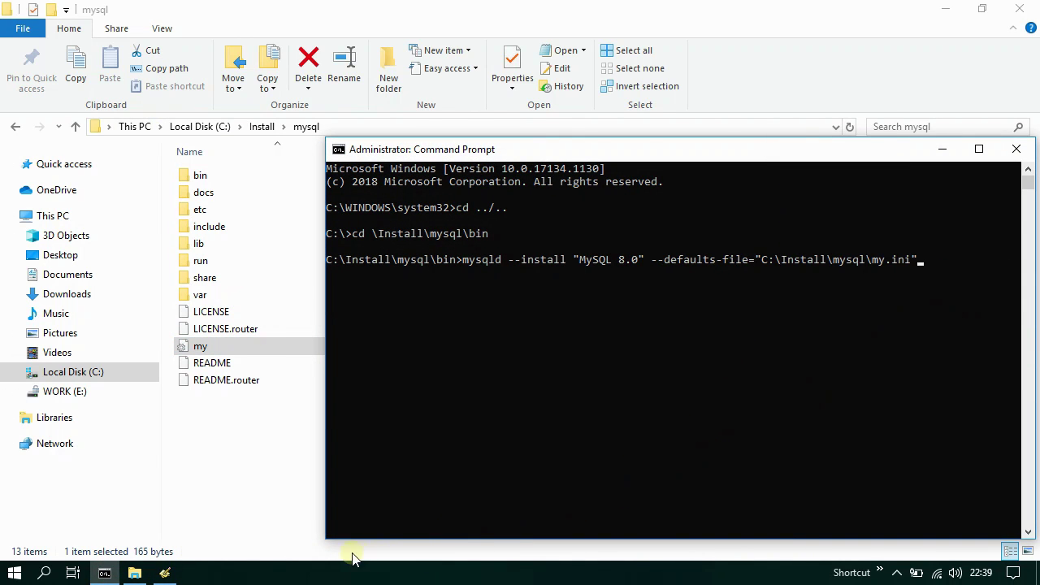
{"action": "key", "text": "Return"}
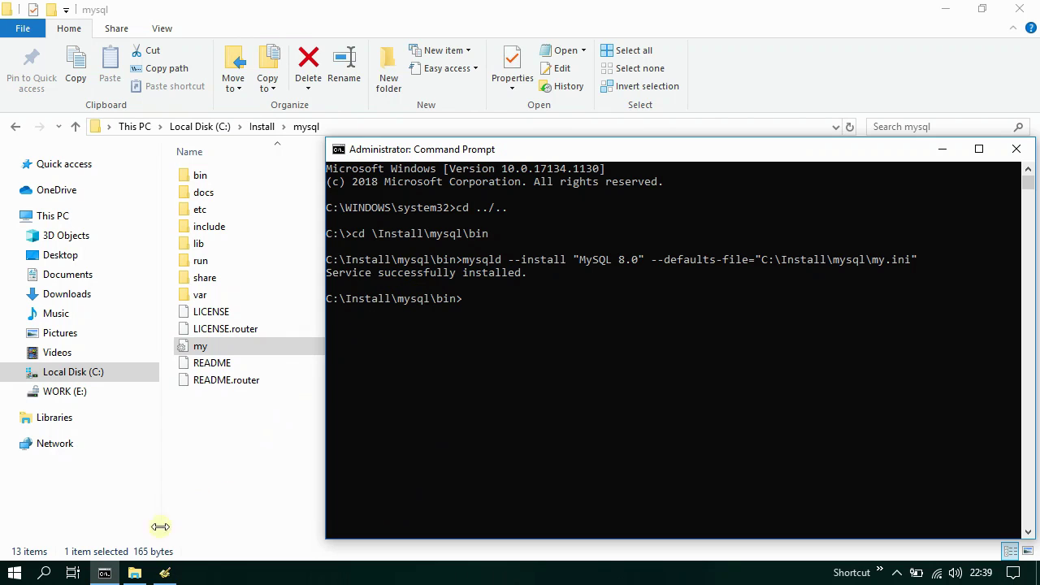
{"action": "left_click", "coordinate": [104, 571]}
- Open Services via a 'ser' search and find MySQL 8.0 listed with Automatic startup
{"action": "left_click", "coordinate": [15, 574]}
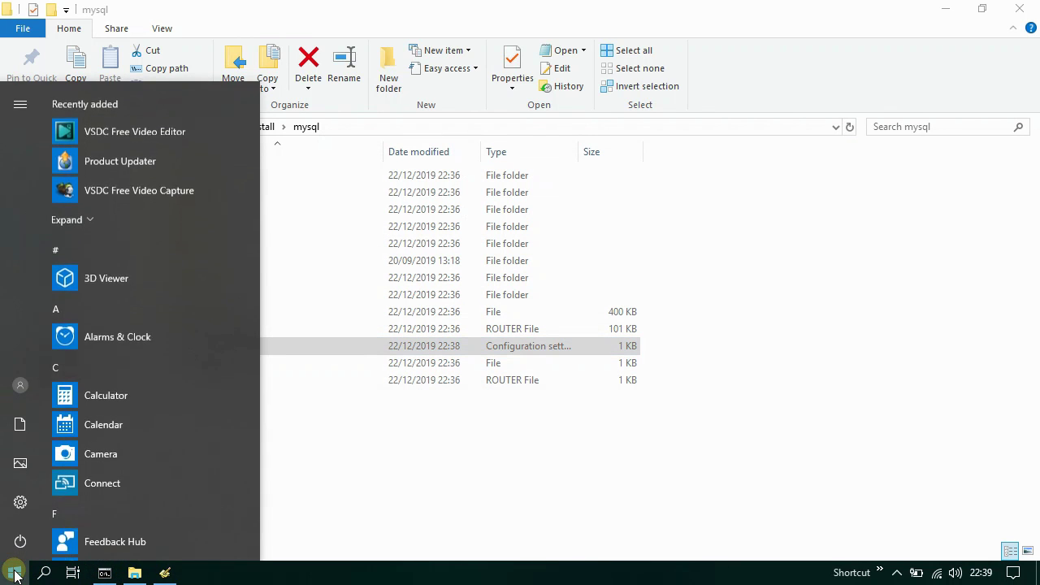
{"action": "type", "text": "ser"}
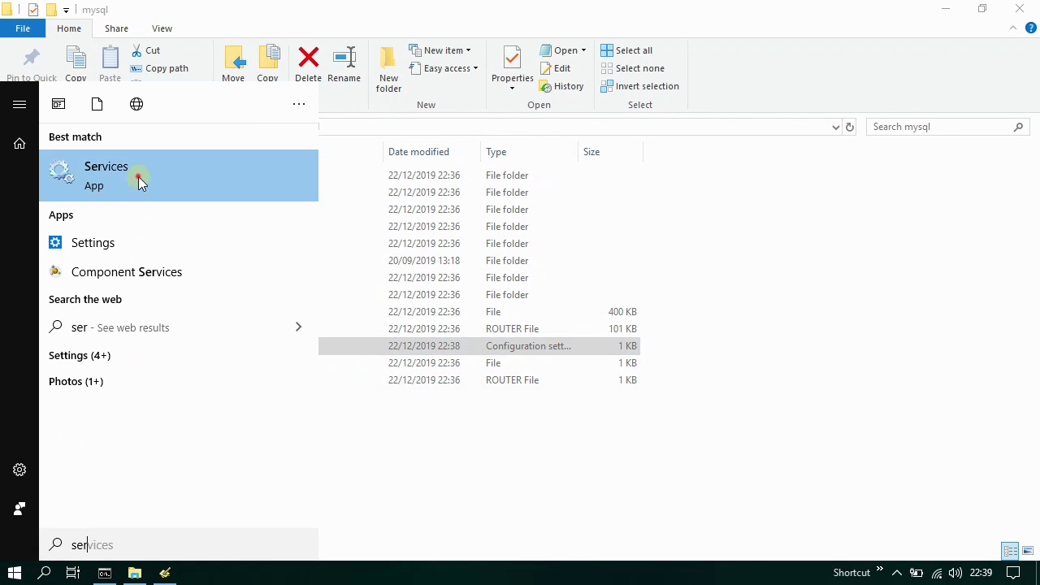
{"action": "left_click", "coordinate": [141, 177]}
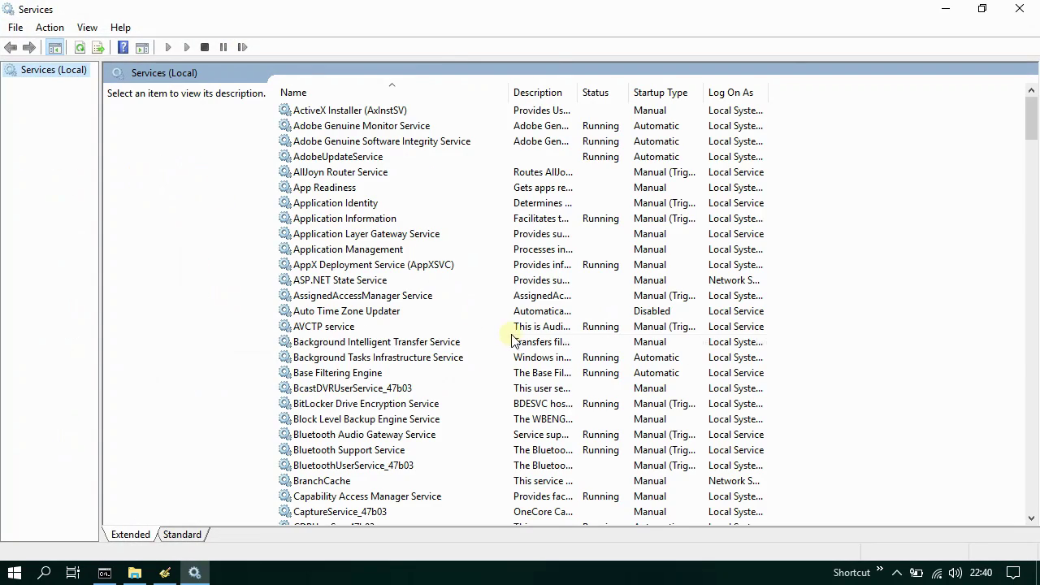
{"action": "scroll", "coordinate": [498, 339], "scroll_direction": "down", "scroll_amount": 20}
{"action": "scroll", "coordinate": [497, 340], "scroll_direction": "down", "scroll_amount": 12}
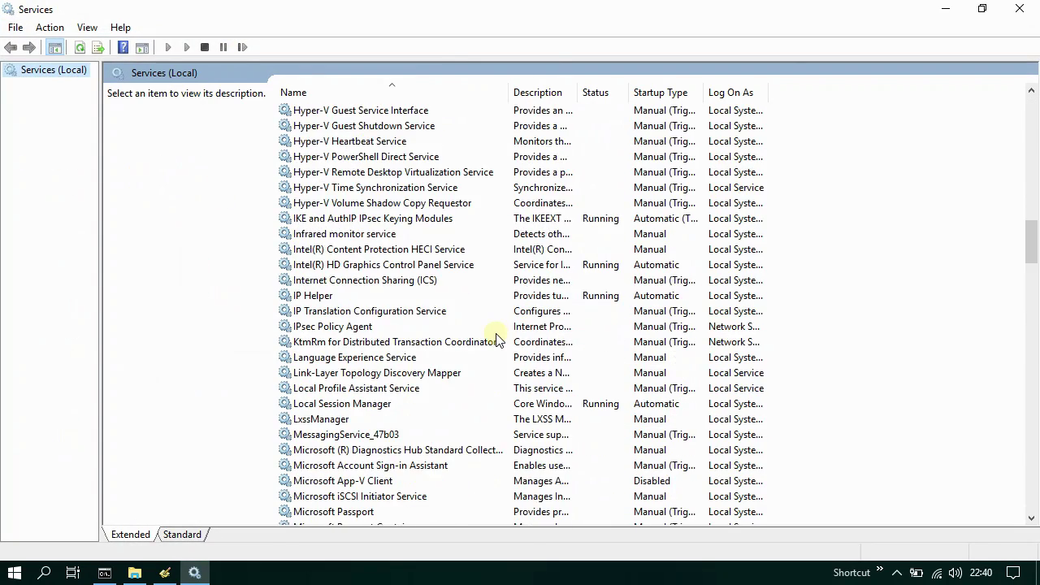
{"action": "left_click", "coordinate": [328, 327]}
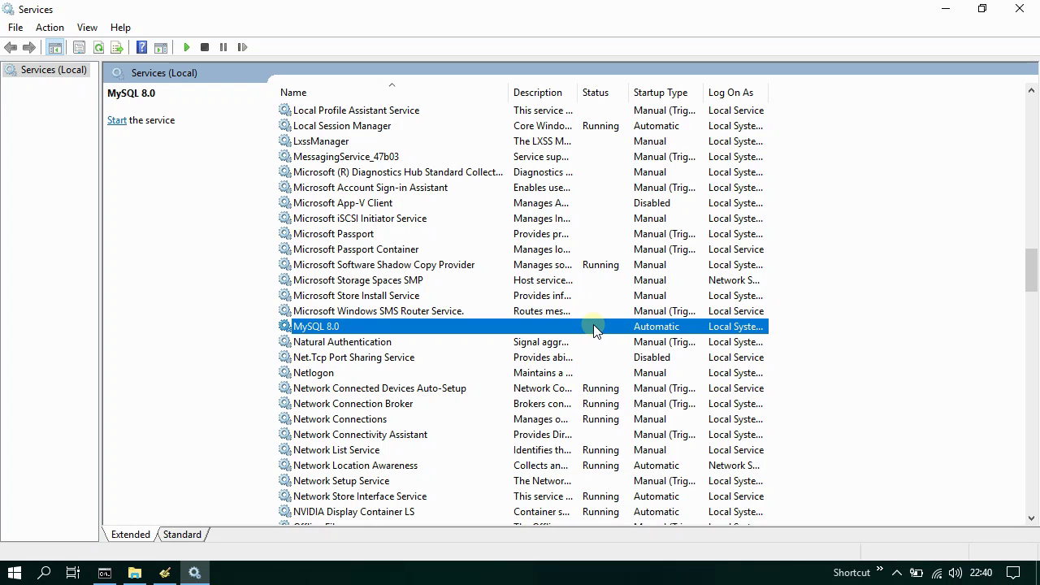
{"action": "left_click", "coordinate": [195, 572]}
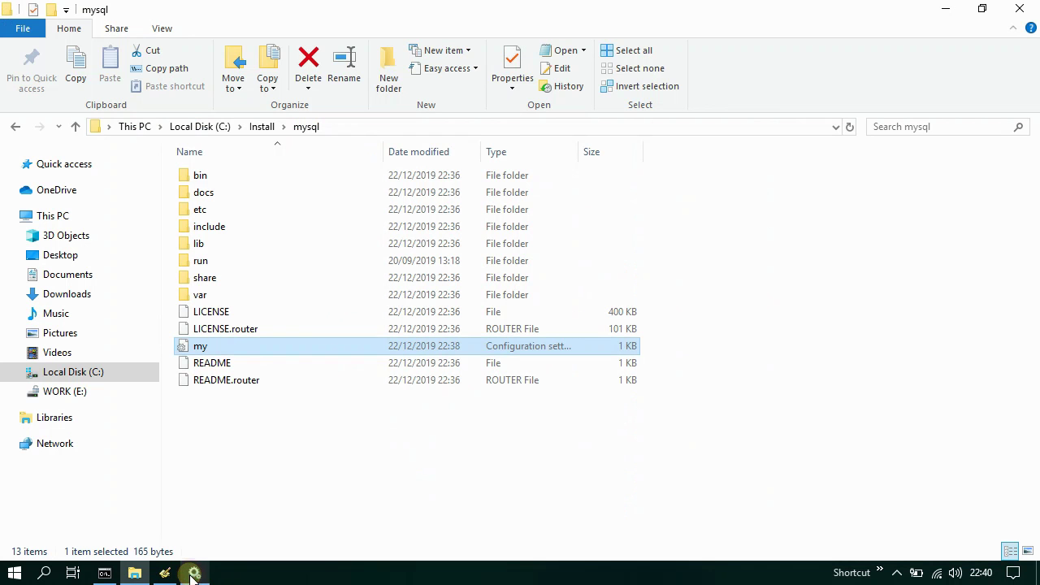
- Run mysqld --initialize in the administrator Command Prompt to create the data folder
{"action": "left_click", "coordinate": [114, 574]}
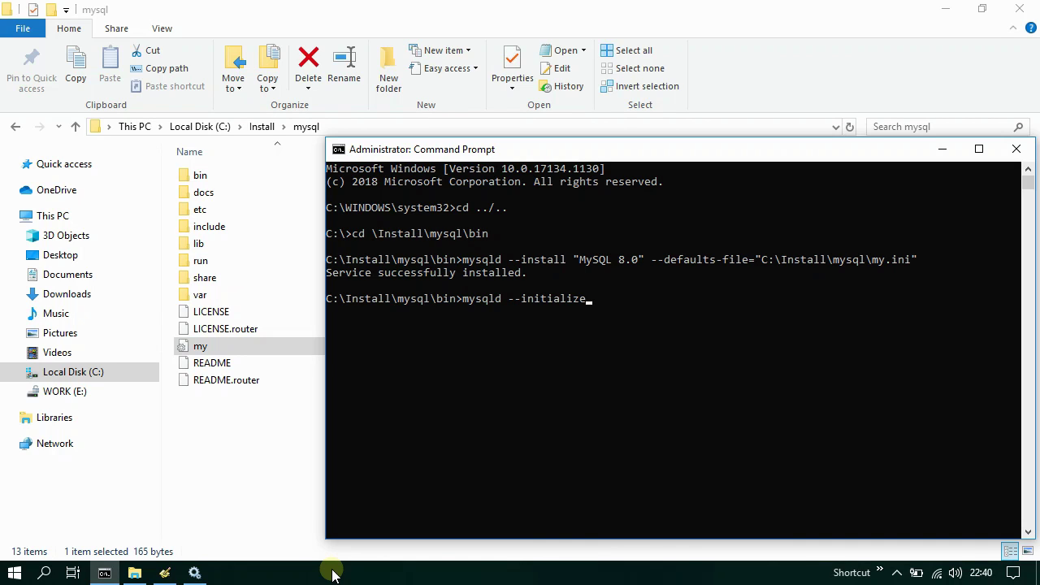
{"action": "key", "text": "Return"}
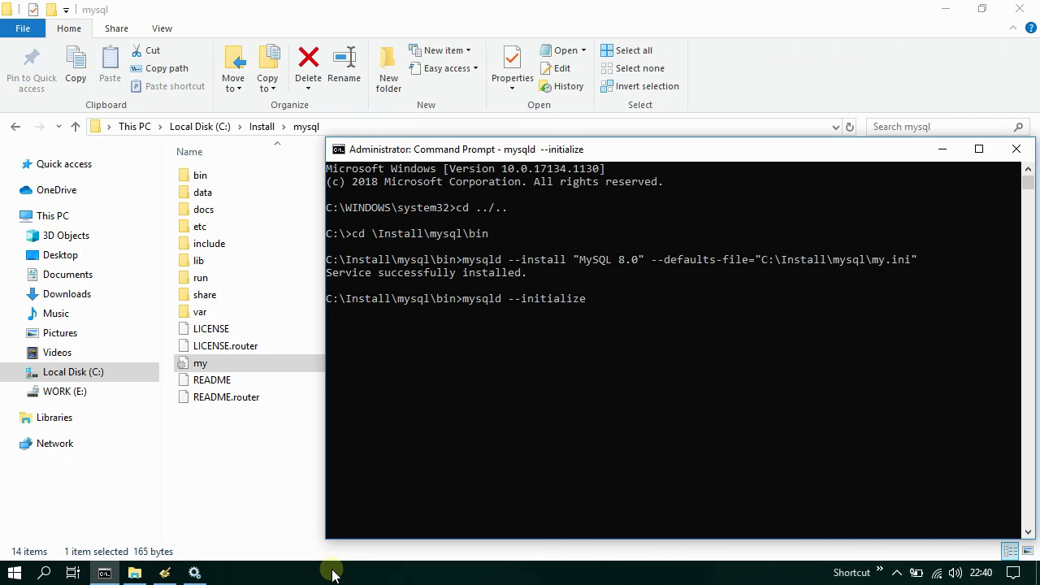
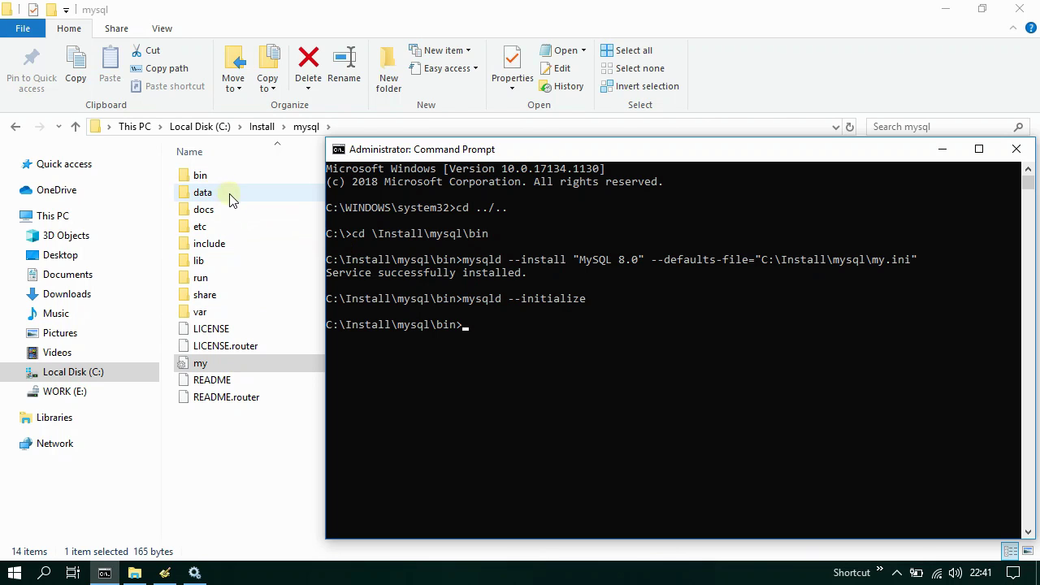
- Inspect the newly initialized database files in the mysql data folder, then bring up Services
{"action": "left_click", "coordinate": [135, 572]}
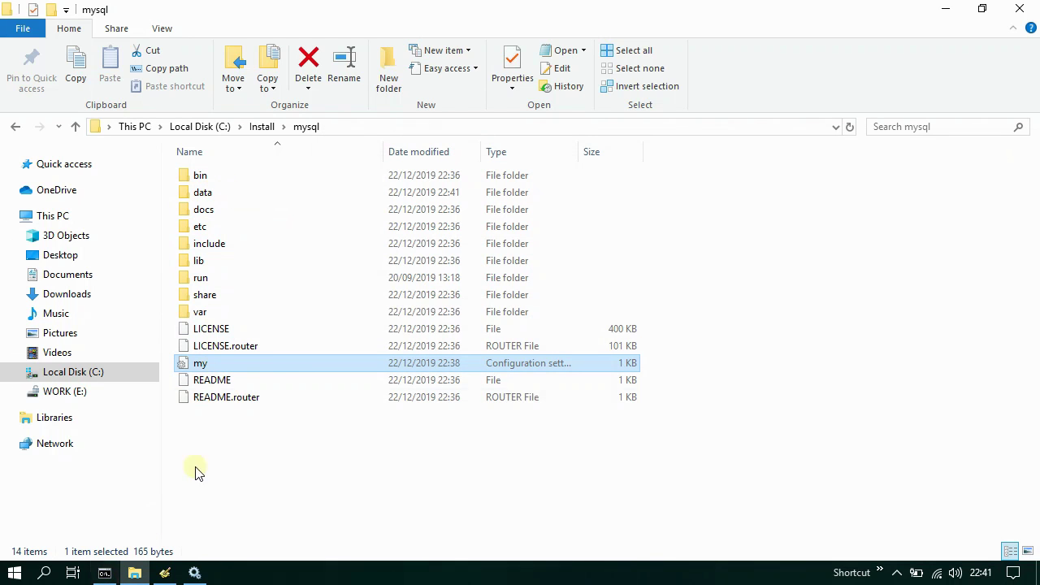
{"action": "double_click", "coordinate": [225, 197]}
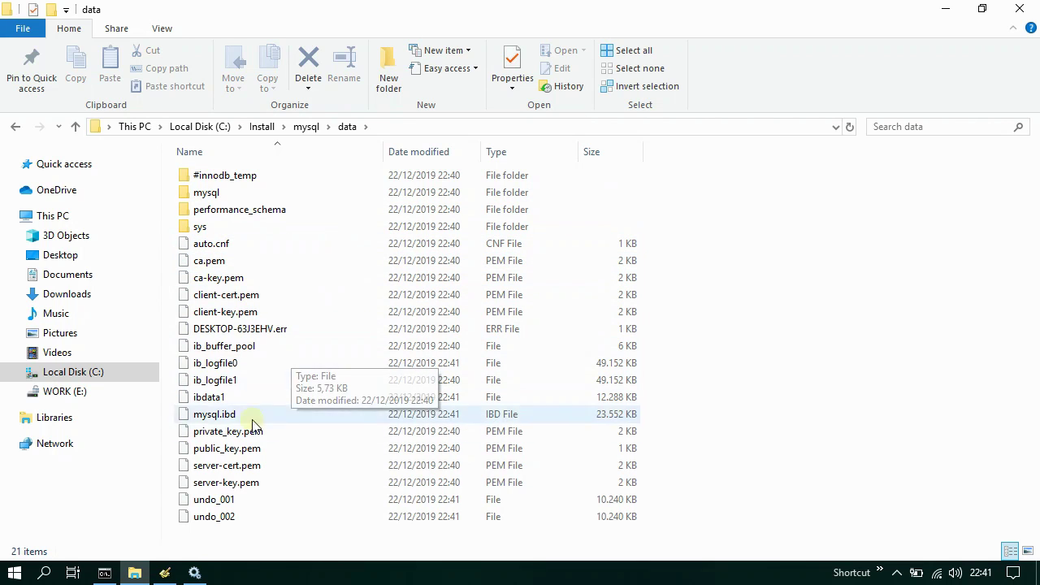
{"action": "left_click", "coordinate": [194, 572]}
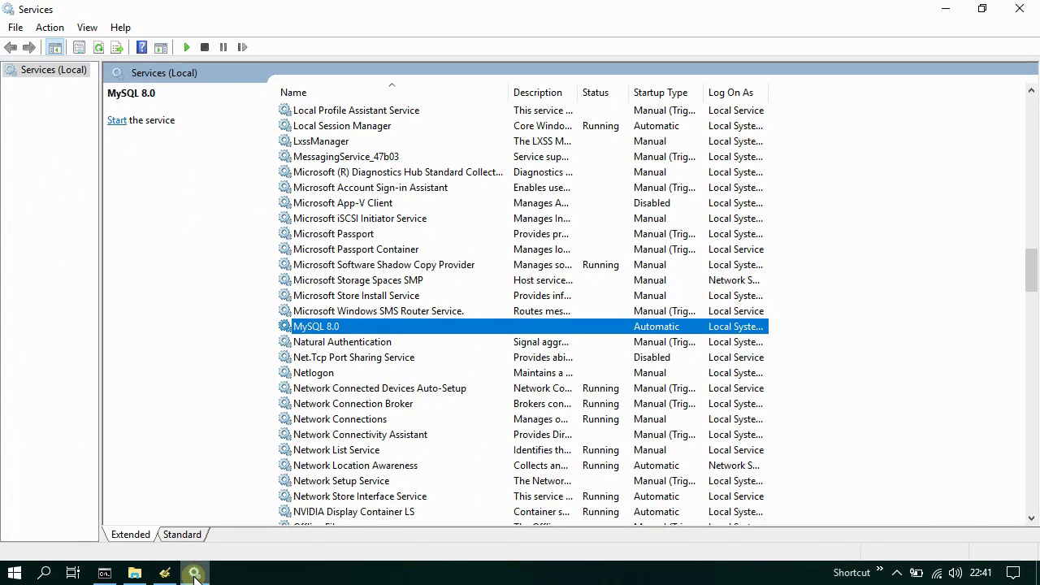
- Start the MySQL 8.0 service and close the Services window once it runs
{"action": "right_click", "coordinate": [347, 326]}
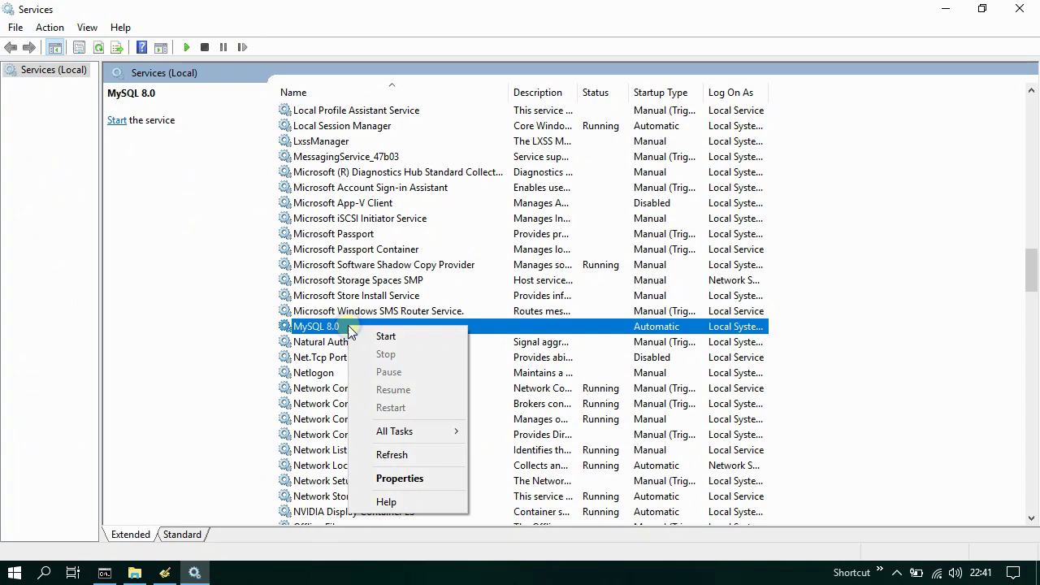
{"action": "left_click", "coordinate": [406, 336]}
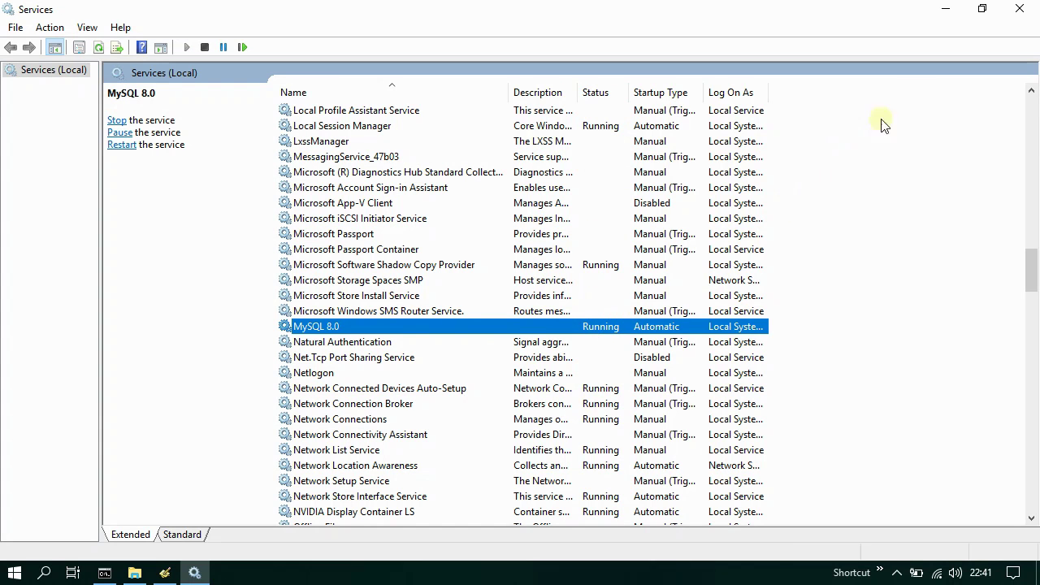
{"action": "left_click", "coordinate": [1018, 10]}
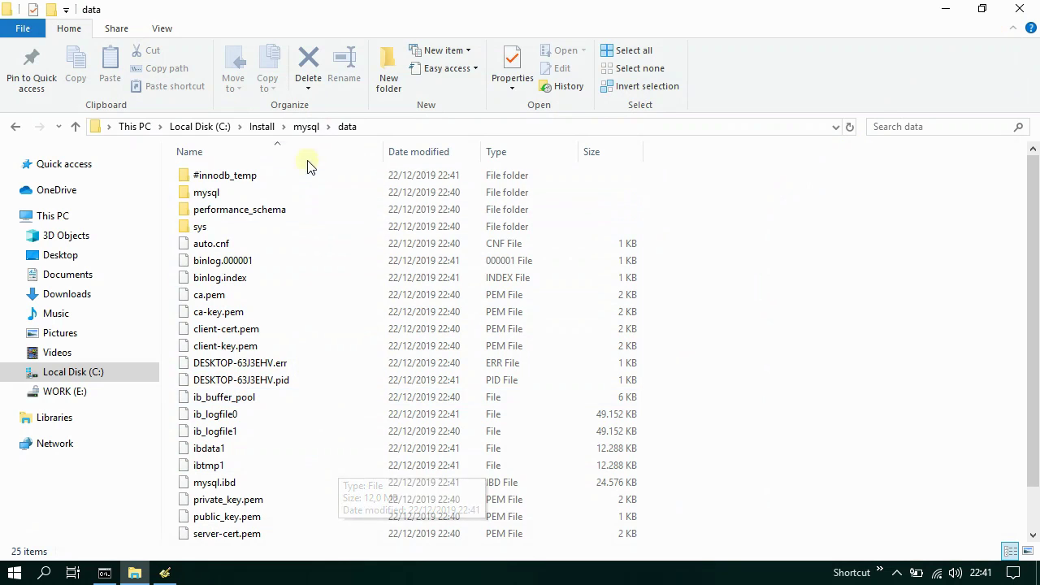
- Run mysql_secure_installation from Command Prompt so it prompts for the root password
{"action": "left_click", "coordinate": [306, 127]}
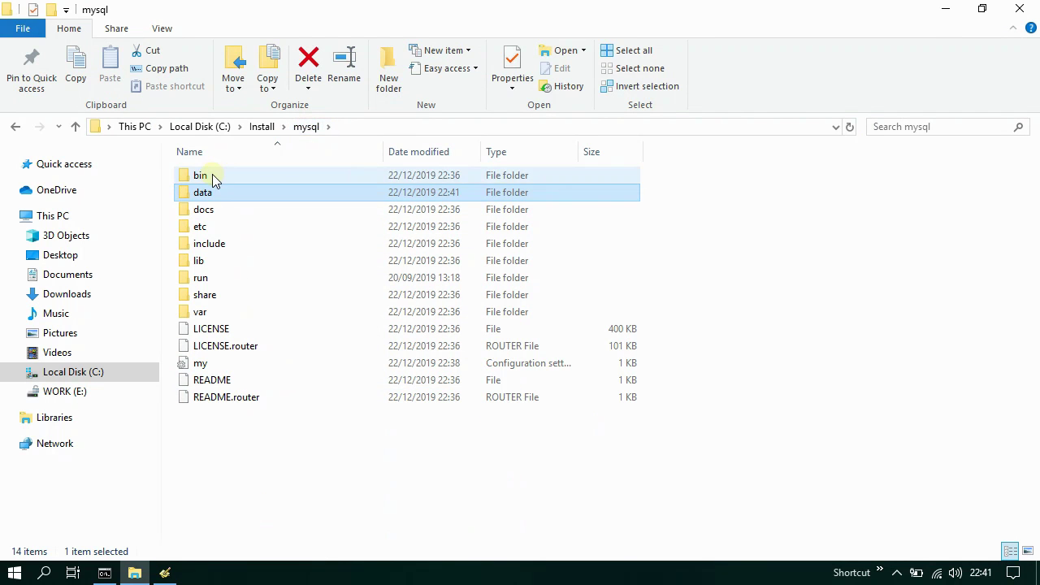
{"action": "double_click", "coordinate": [212, 175]}
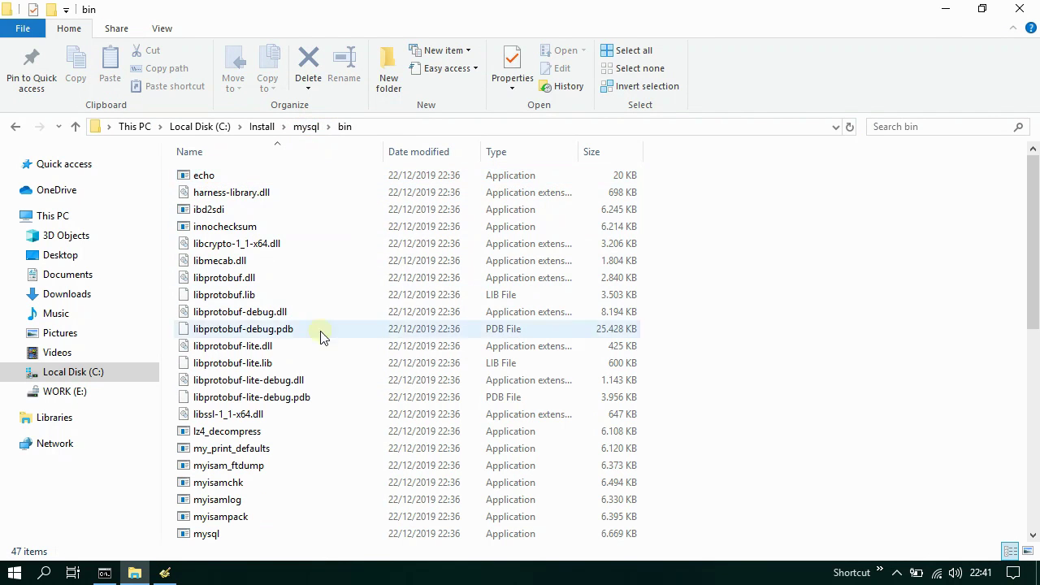
{"action": "scroll", "coordinate": [325, 345], "scroll_direction": "down", "scroll_amount": 4}
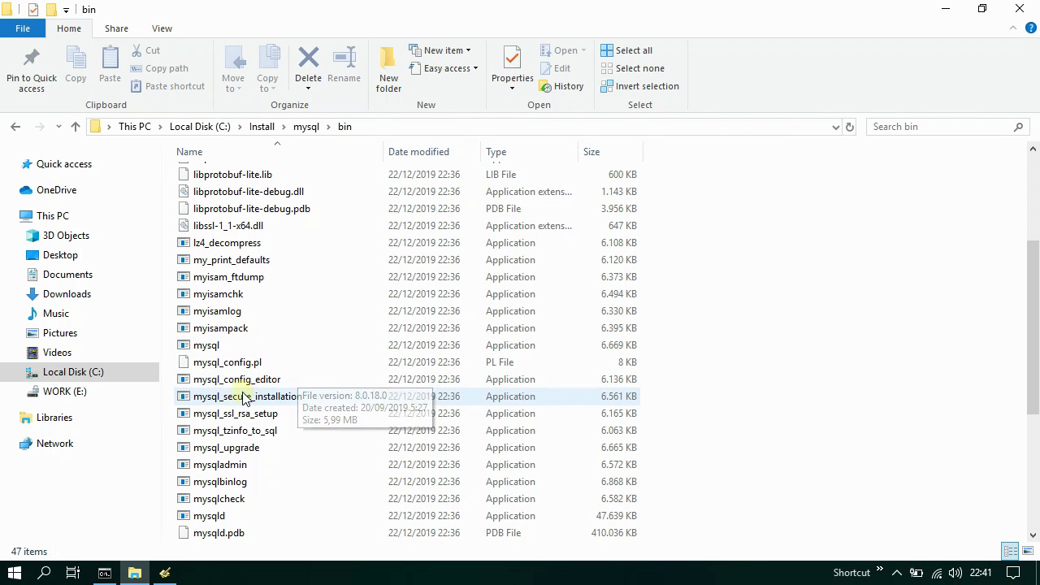
{"action": "left_click", "coordinate": [233, 397]}
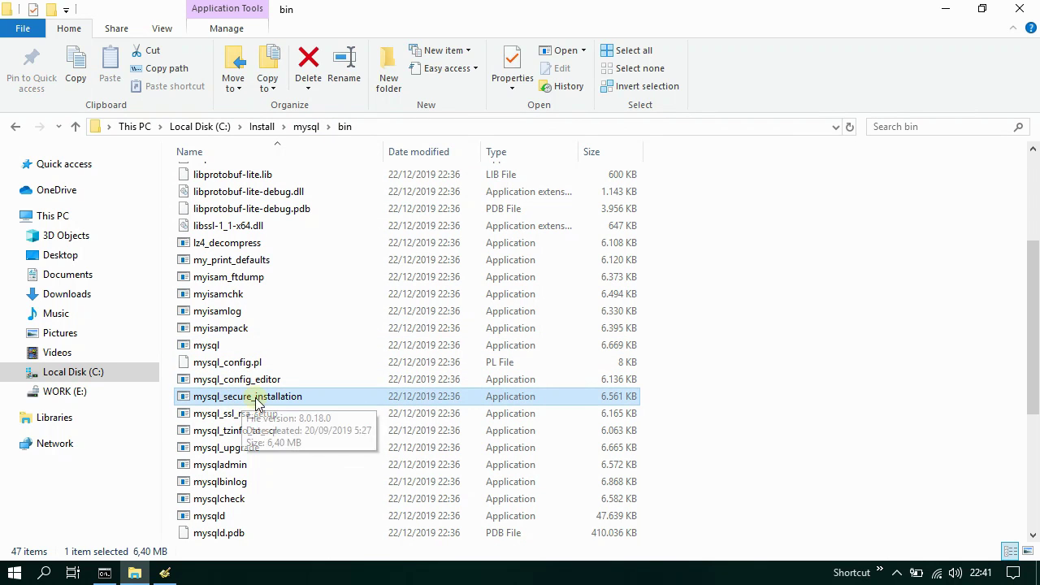
{"action": "left_click", "coordinate": [104, 572]}
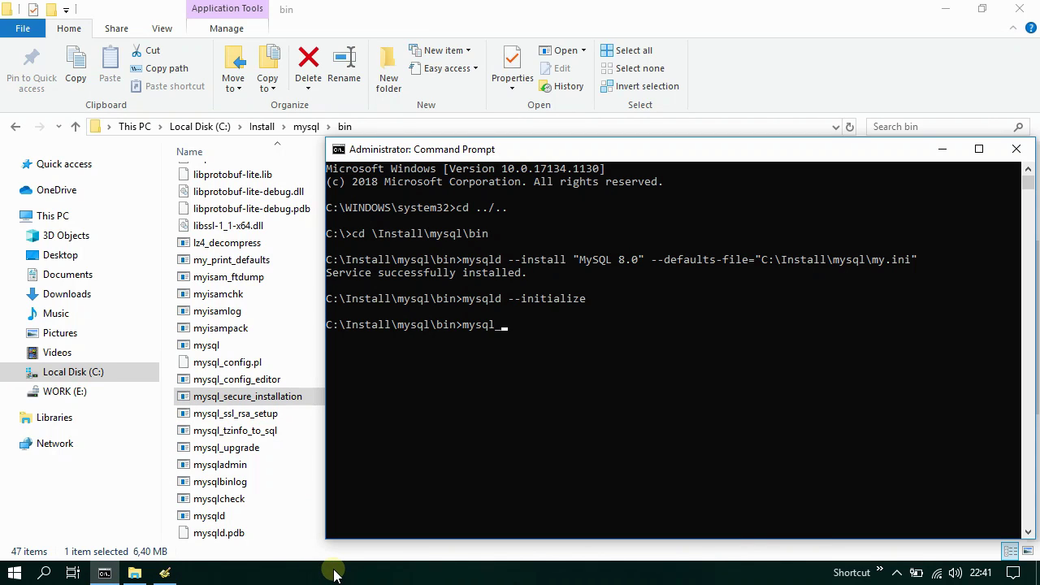
{"action": "type", "text": "_se"}
{"action": "key", "text": "Tab"}
{"action": "key", "text": "Return"}
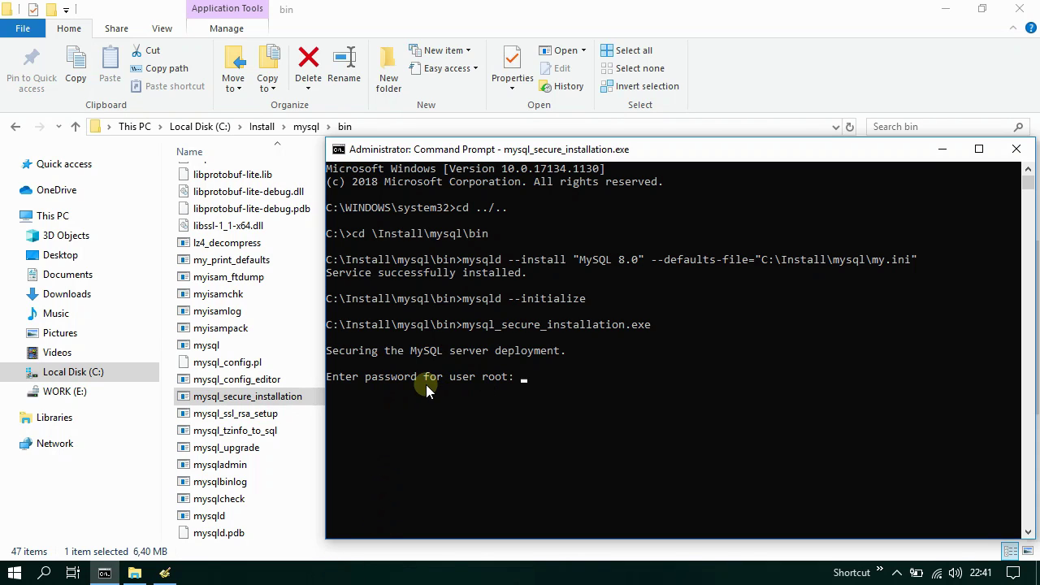
- Return File Explorer to the mysql data folder and select the server's .err log
{"action": "left_click", "coordinate": [104, 574]}
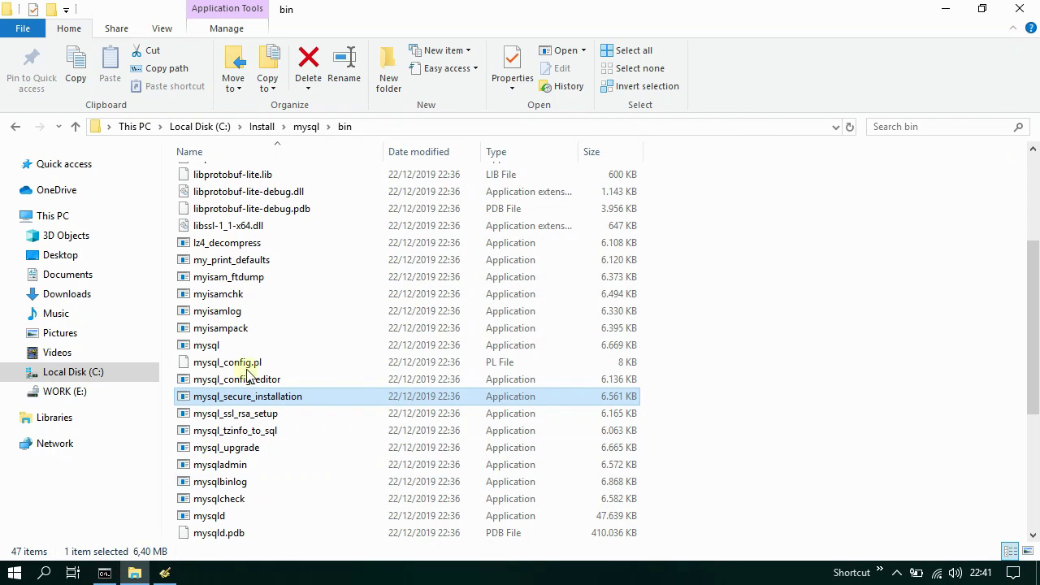
{"action": "scroll", "coordinate": [297, 188], "scroll_direction": "up", "scroll_amount": 4}
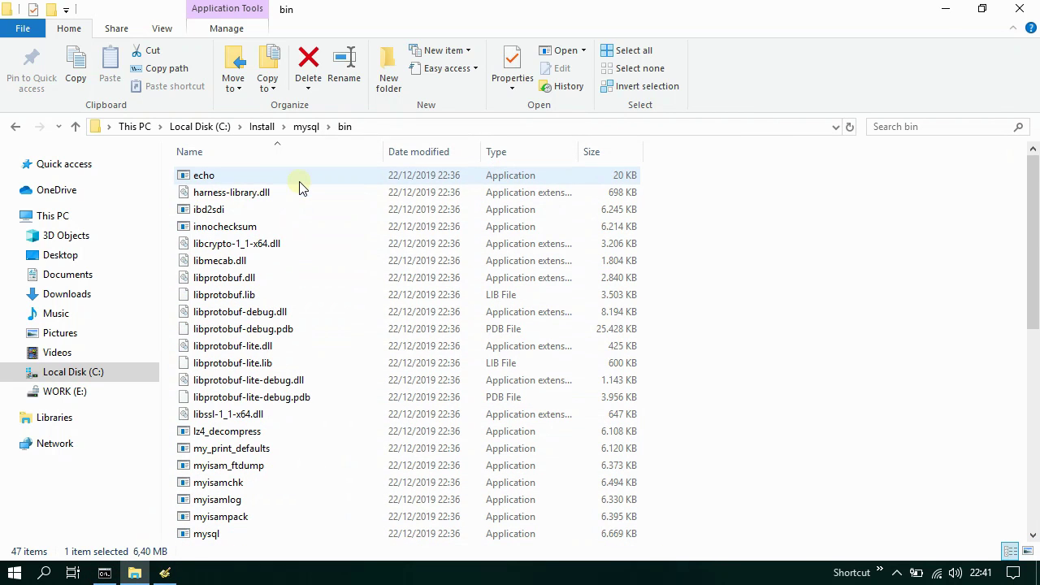
{"action": "left_click", "coordinate": [305, 127]}
{"action": "double_click", "coordinate": [219, 197]}
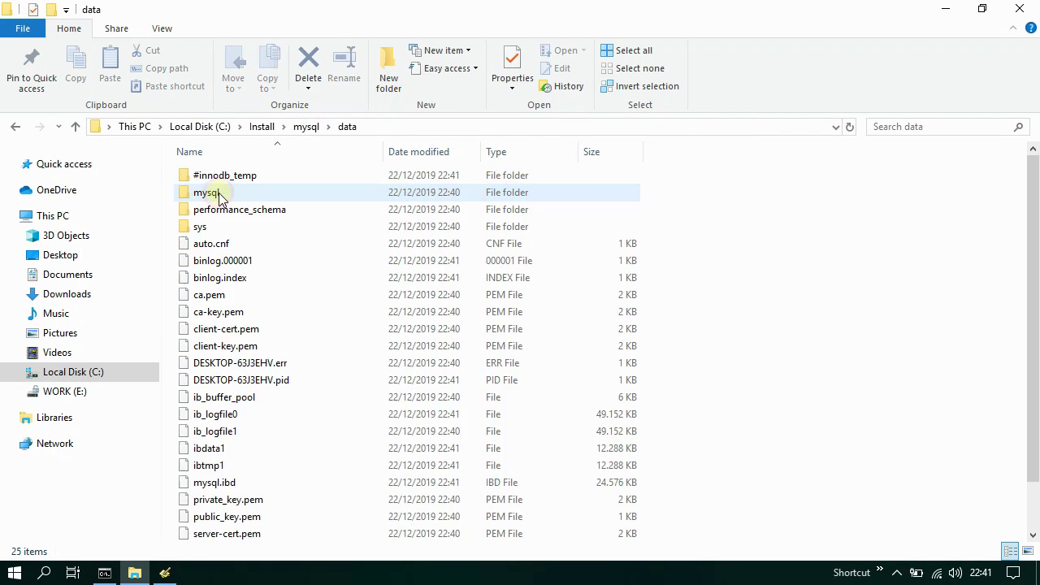
{"action": "left_click", "coordinate": [248, 365]}
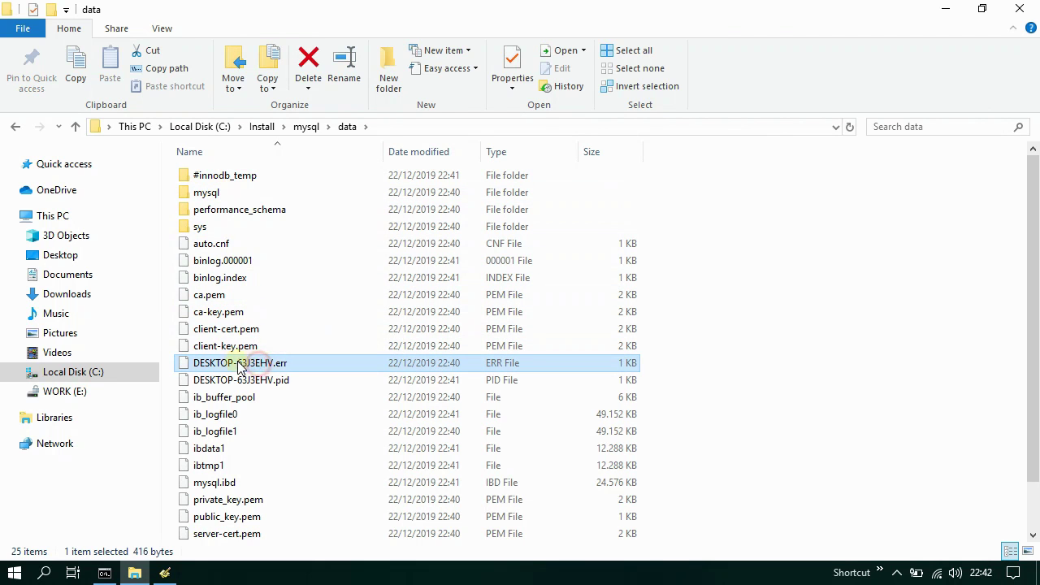
- Open the .err log in Programmer's Notepad and copy the temporary root password
{"action": "left_click", "coordinate": [164, 572]}
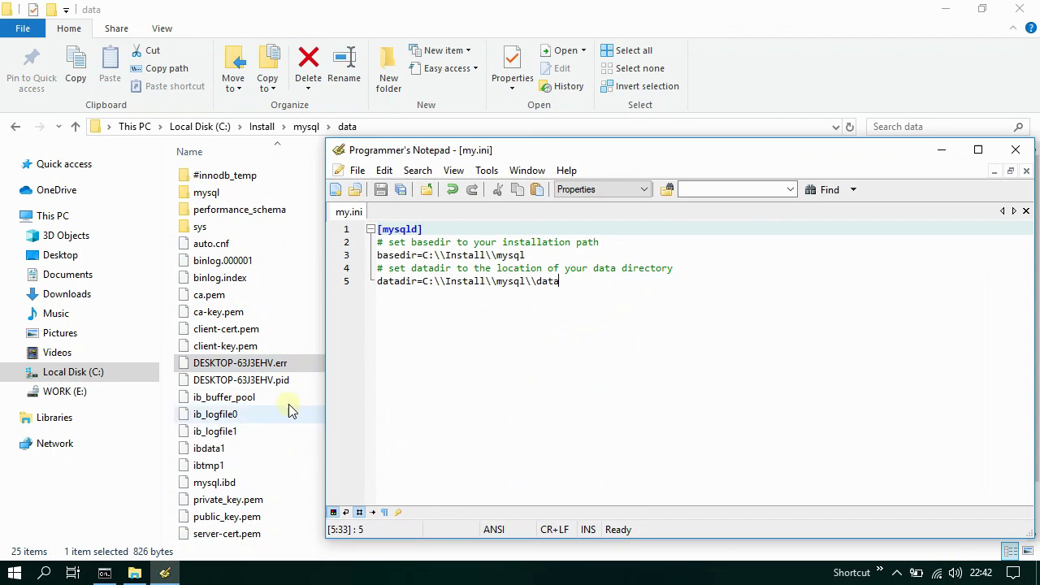
{"action": "left_click_drag", "start_coordinate": [248, 365], "coordinate": [496, 364]}
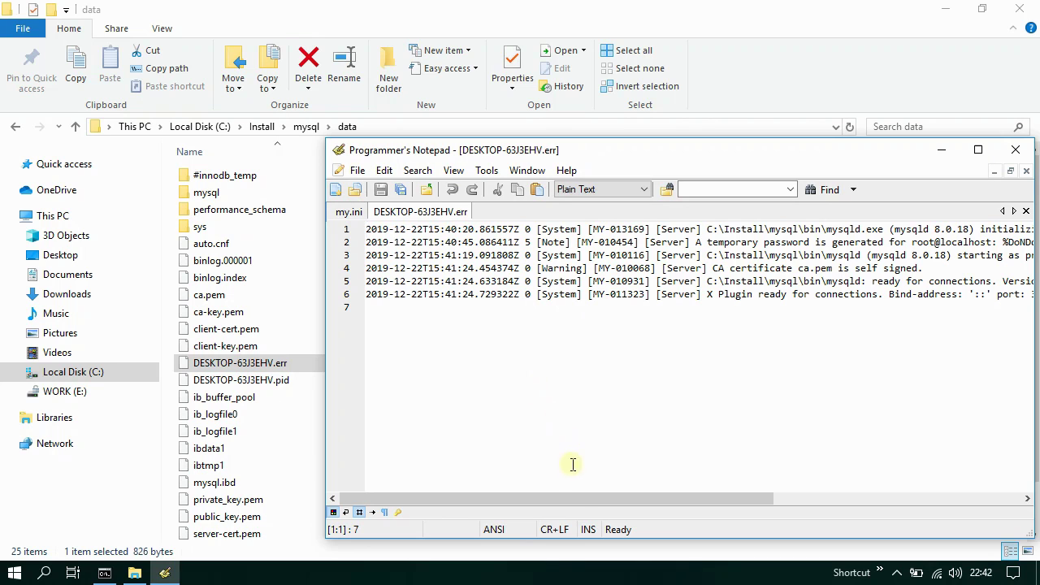
{"action": "left_click_drag", "start_coordinate": [576, 497], "coordinate": [745, 499]}
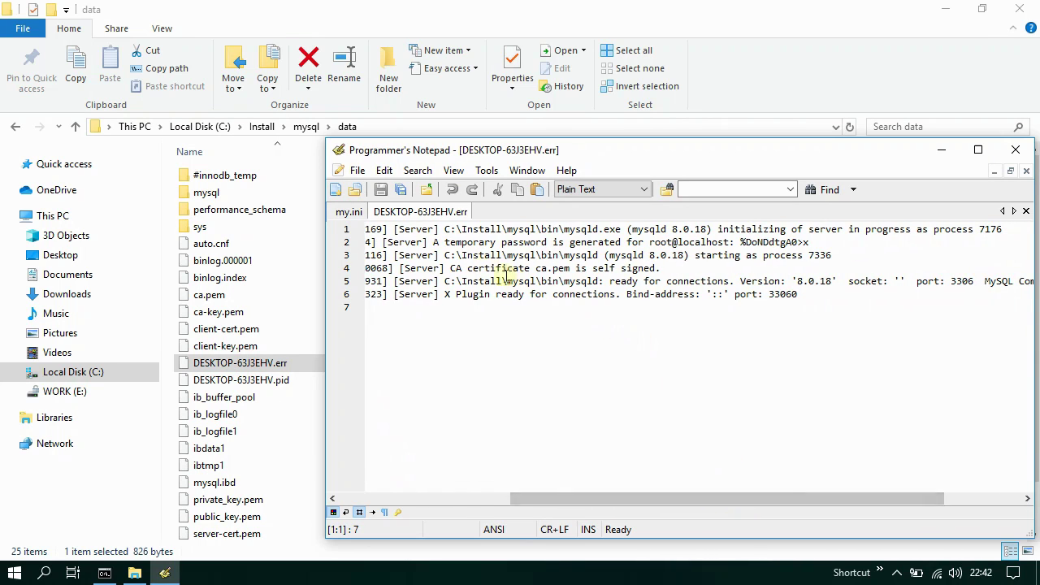
{"action": "left_click_drag", "start_coordinate": [433, 242], "coordinate": [804, 243]}
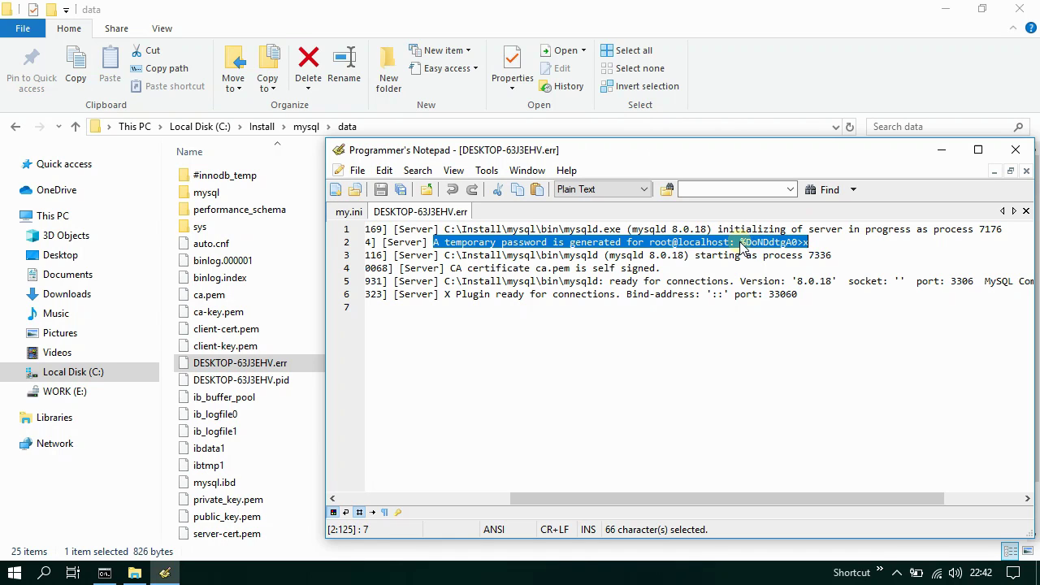
{"action": "left_click_drag", "start_coordinate": [740, 243], "coordinate": [809, 242]}
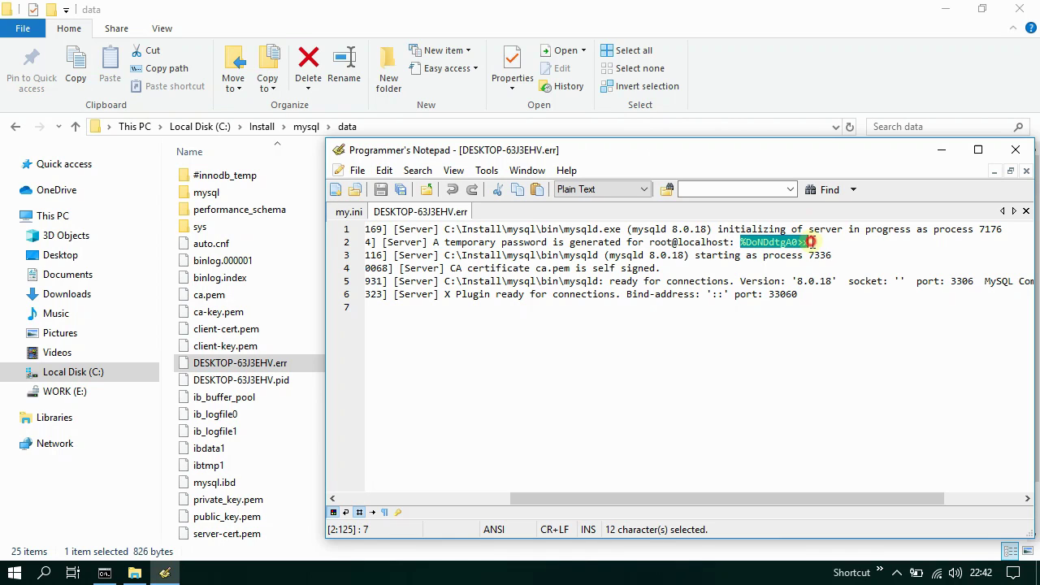
{"action": "left_click", "coordinate": [515, 197]}
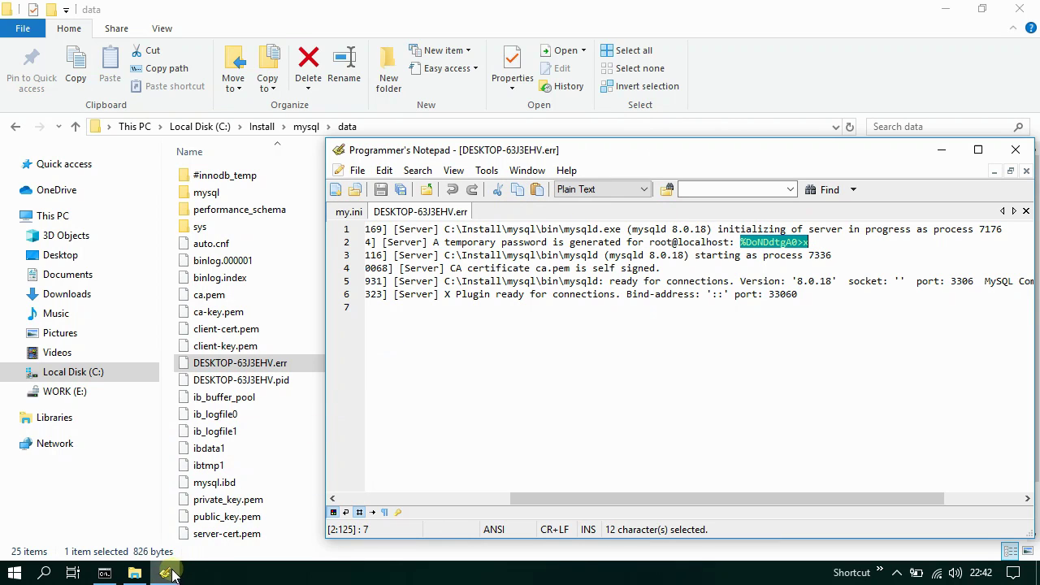
{"action": "left_click", "coordinate": [164, 573]}
{"action": "left_click", "coordinate": [104, 573]}
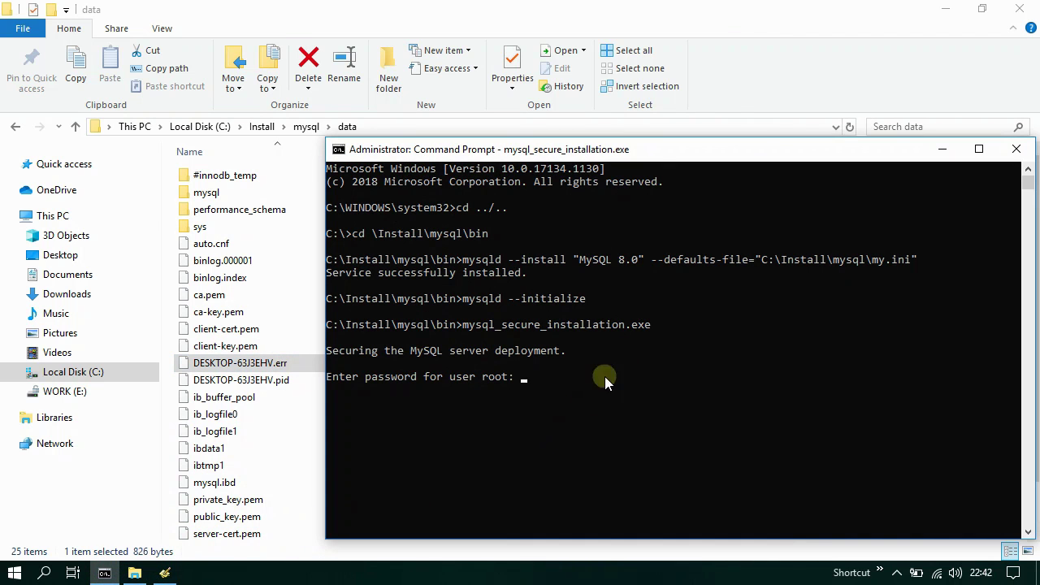
- Paste the temporary root password, then enter and confirm the new root password
{"action": "right_click", "coordinate": [654, 151]}
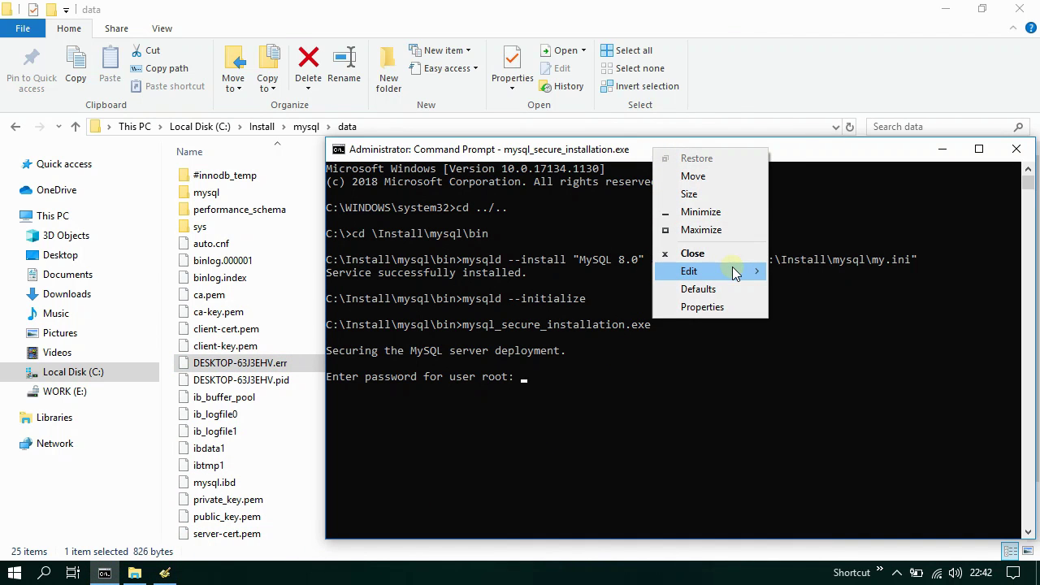
{"action": "mouse_move", "coordinate": [731, 271]}
{"action": "left_click", "coordinate": [826, 306]}
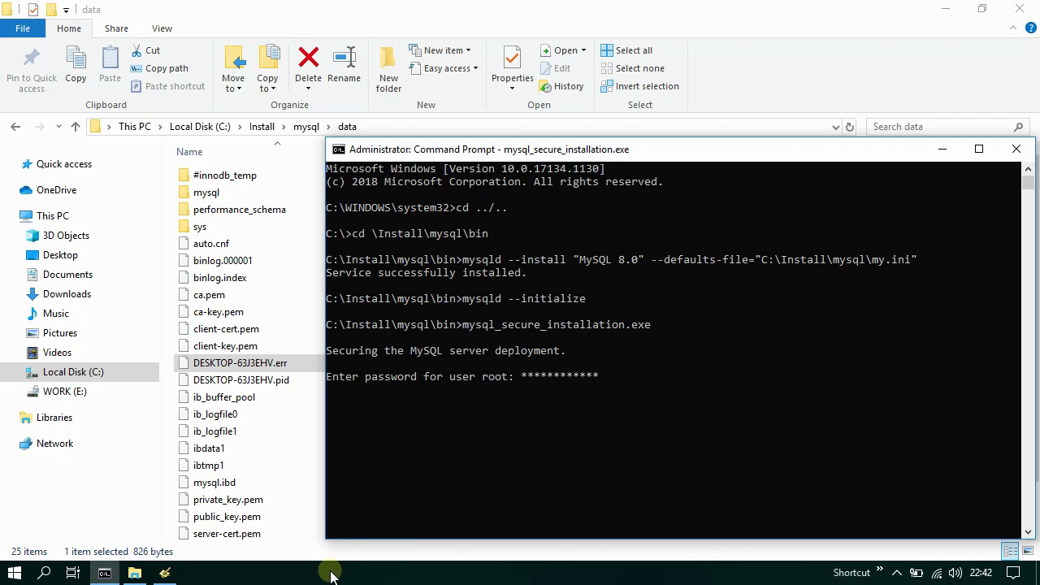
{"action": "key", "text": "Return"}
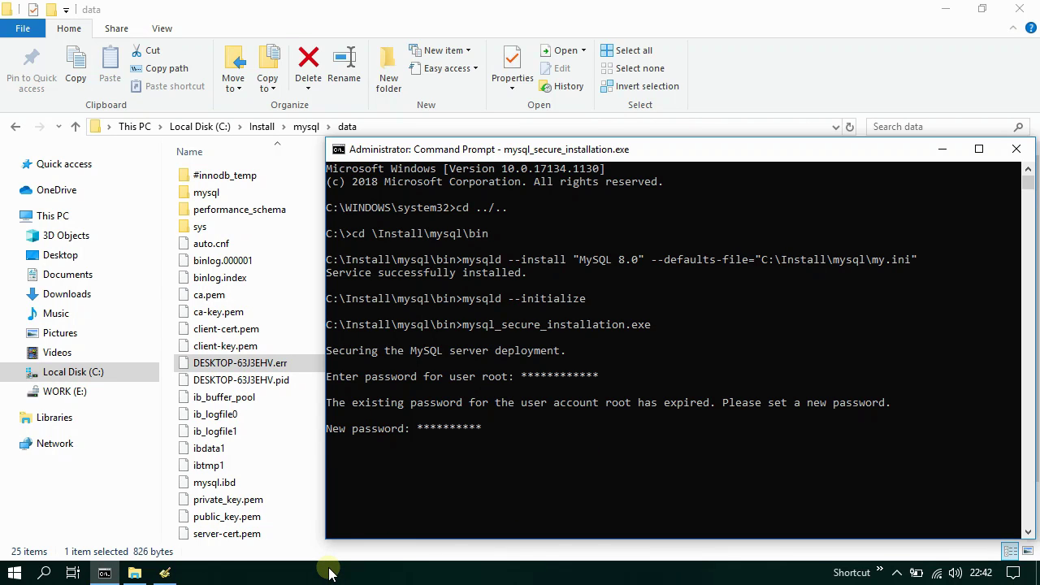
{"action": "key", "text": "Return"}
{"action": "key", "text": "Return"}
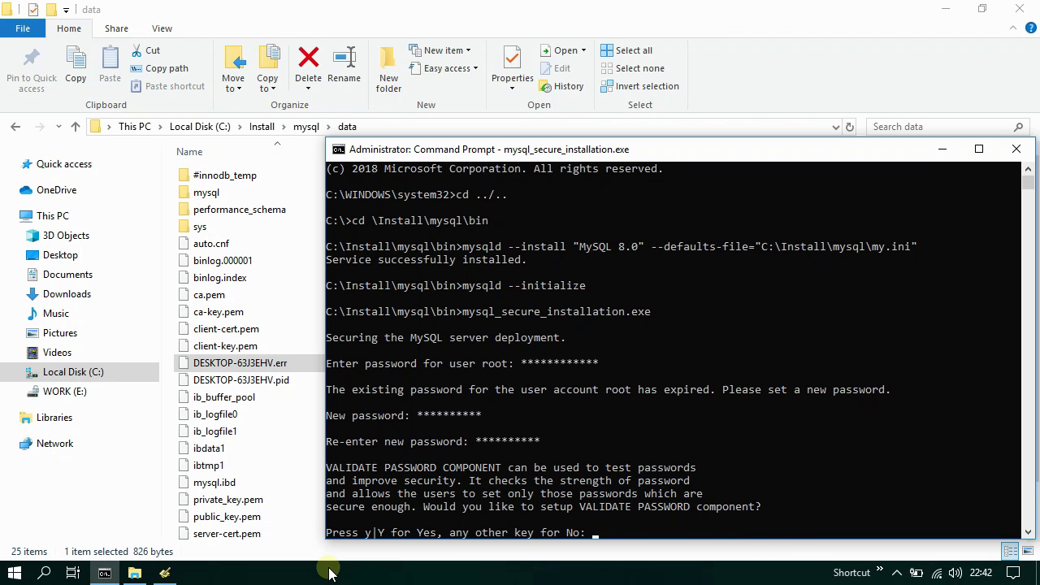
{"action": "key", "text": "Return"}
{"action": "key", "text": "Return"}
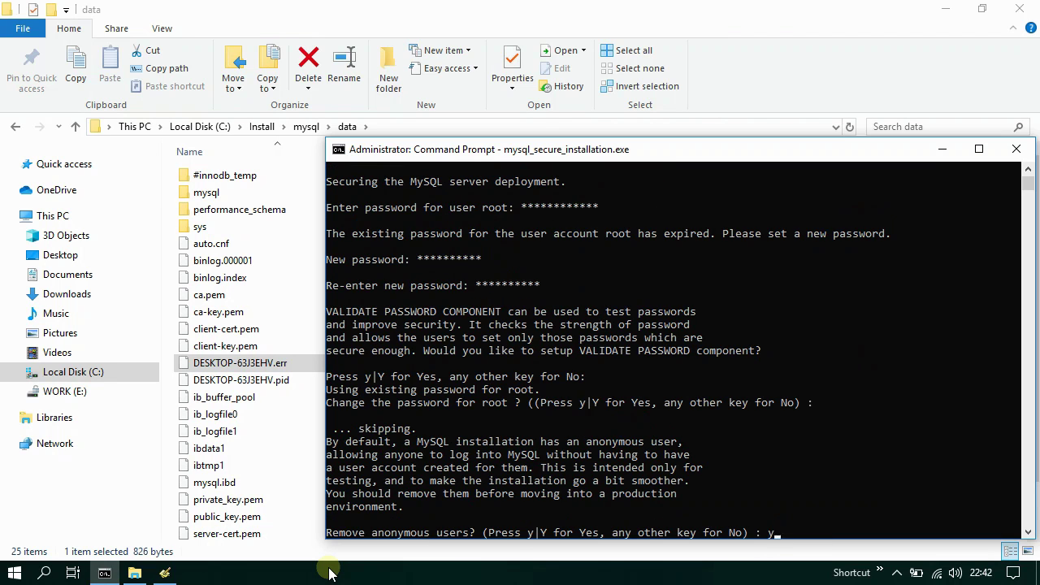
- Answer yes to remove anonymous users, disallow remote root login and drop the test database
{"action": "key", "text": "Return"}
{"action": "key", "text": "Return"}
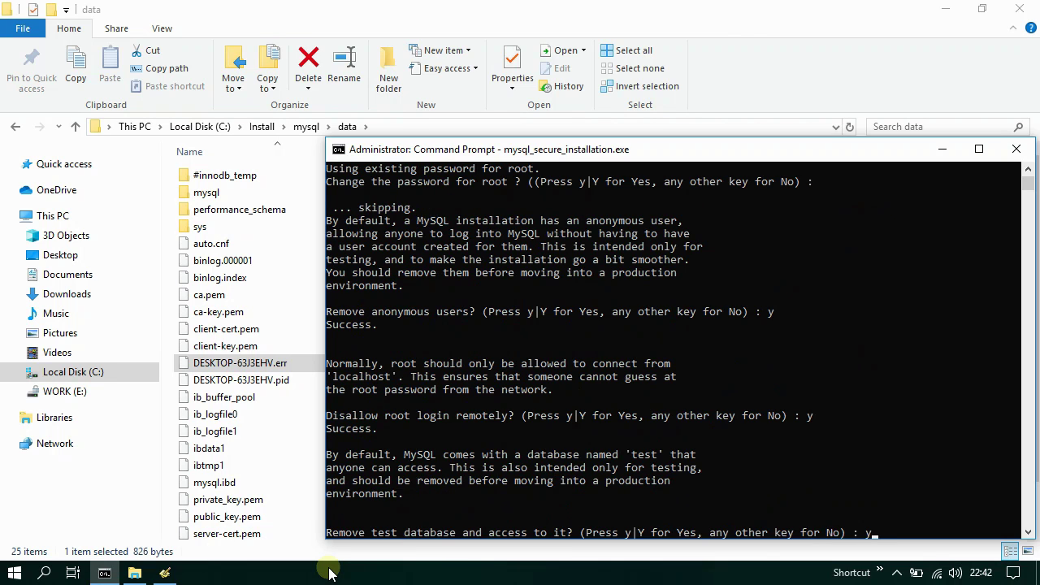
{"action": "key", "text": "Return"}
{"action": "type", "text": "y"}
{"action": "key", "text": "Return"}
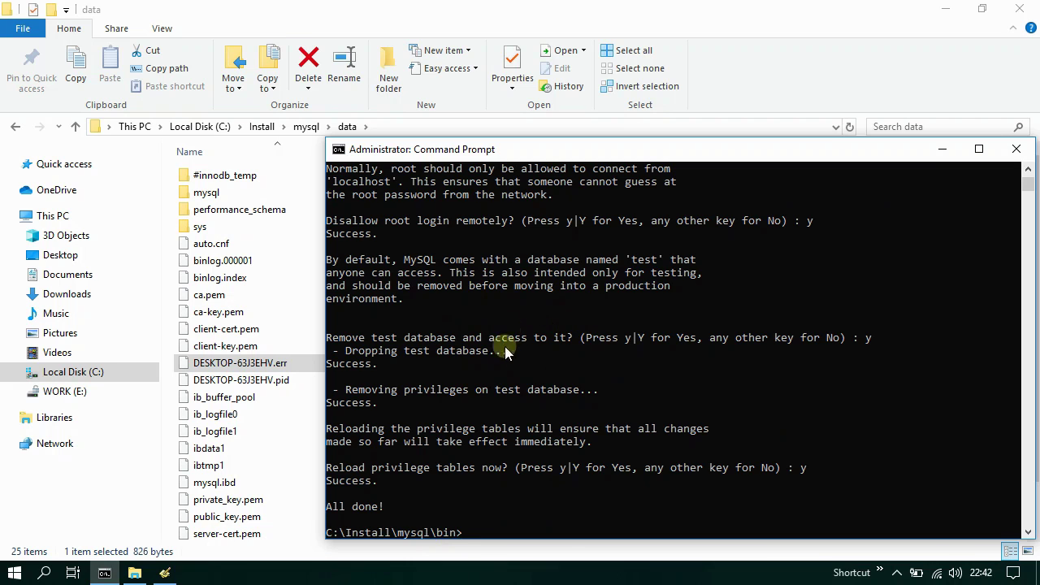
{"action": "left_click", "coordinate": [106, 572]}
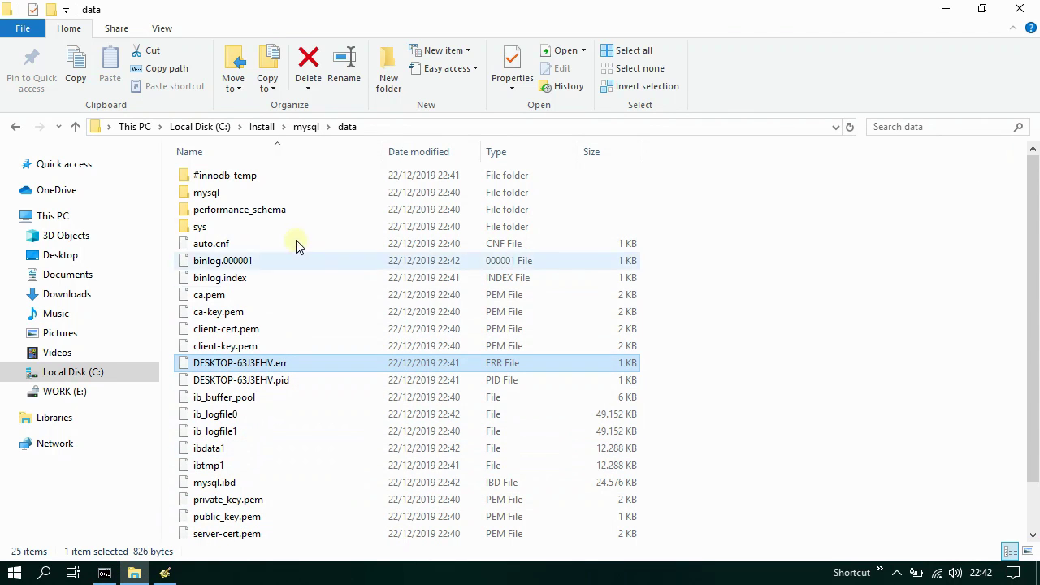
- Log in with mysql -u root -p using the new root password
{"action": "left_click", "coordinate": [305, 127]}
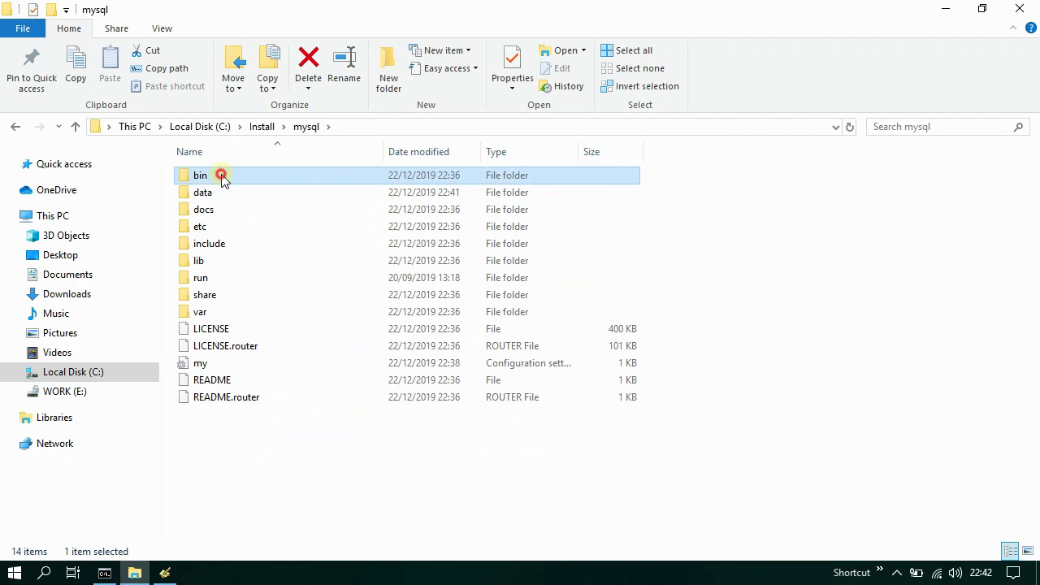
{"action": "double_click", "coordinate": [218, 173]}
{"action": "scroll", "coordinate": [293, 315], "scroll_direction": "down", "scroll_amount": 3}
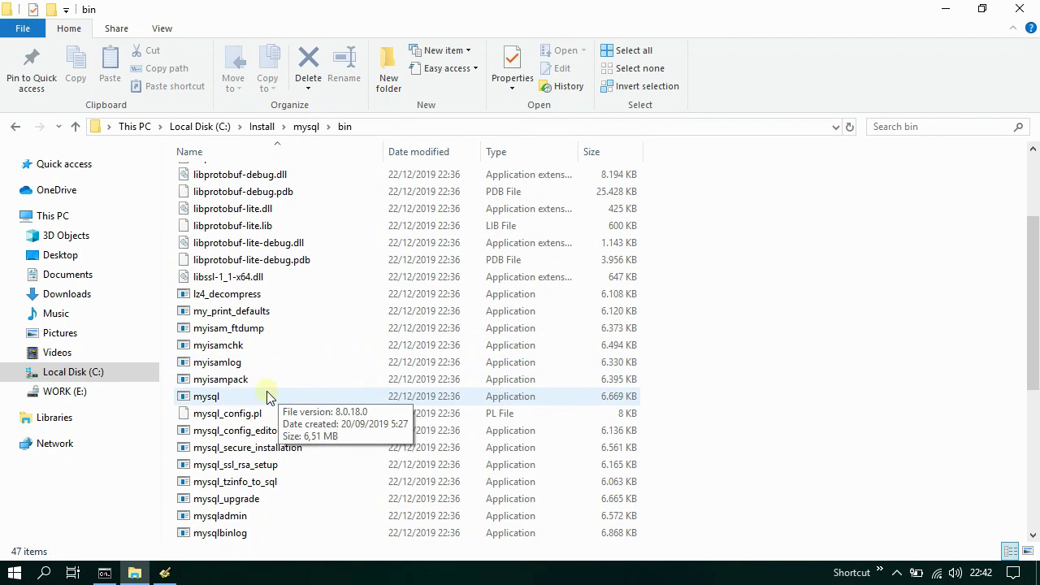
{"action": "left_click", "coordinate": [226, 401]}
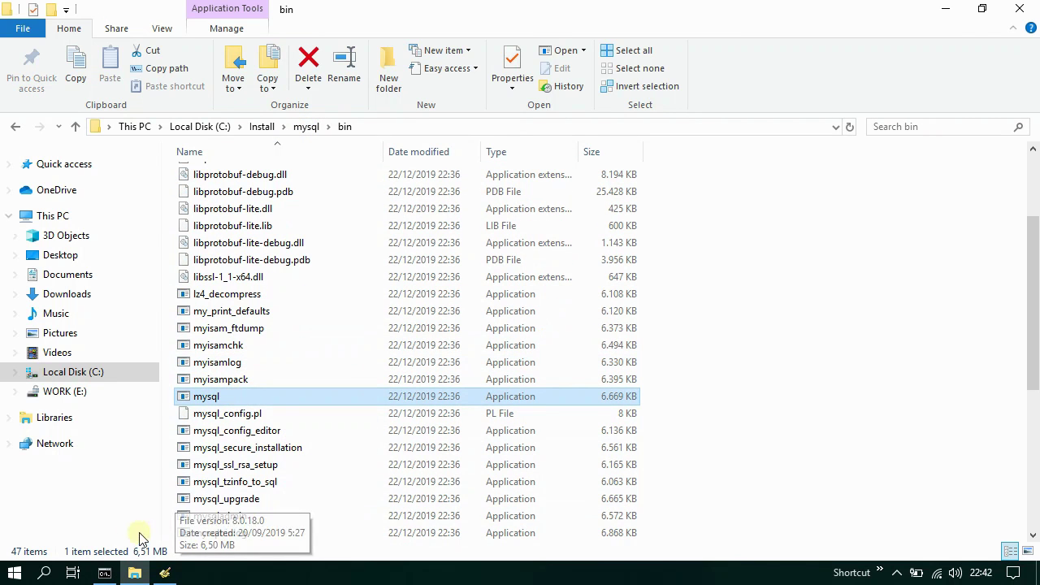
{"action": "left_click", "coordinate": [104, 573]}
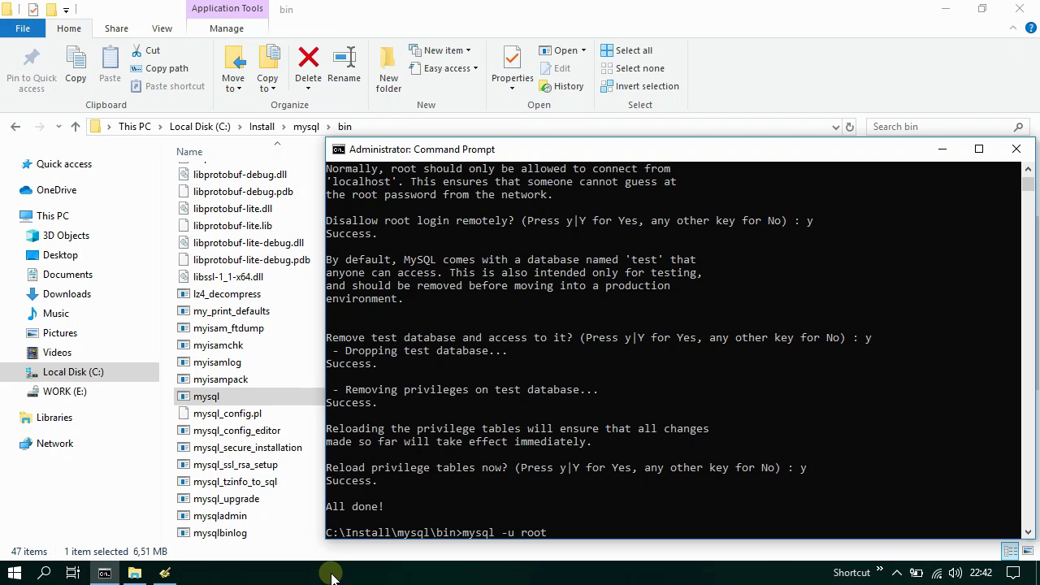
{"action": "key", "text": "Return"}
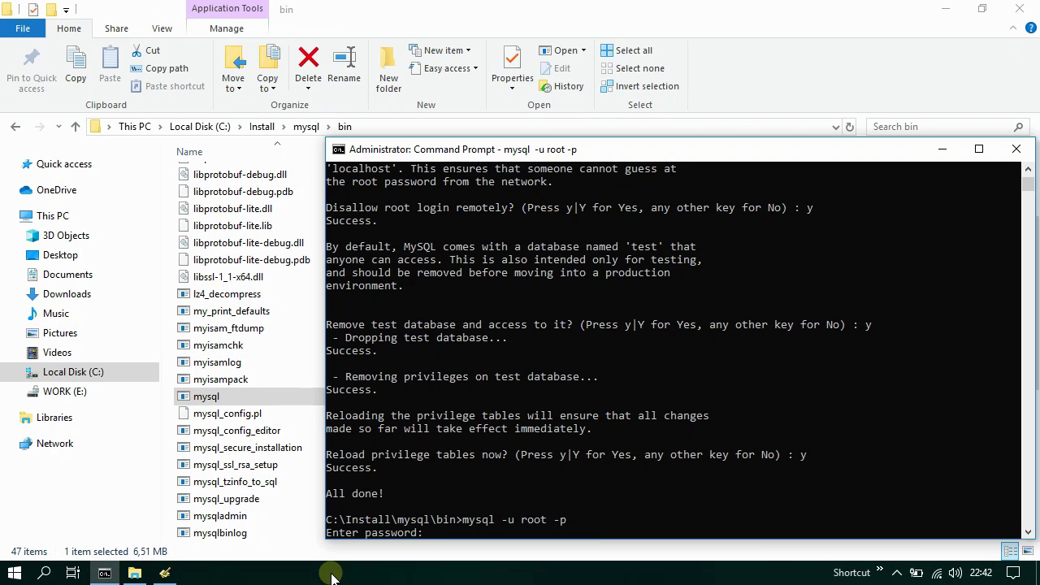
{"action": "type", "text": "**********"}
{"action": "key", "text": "Return"}
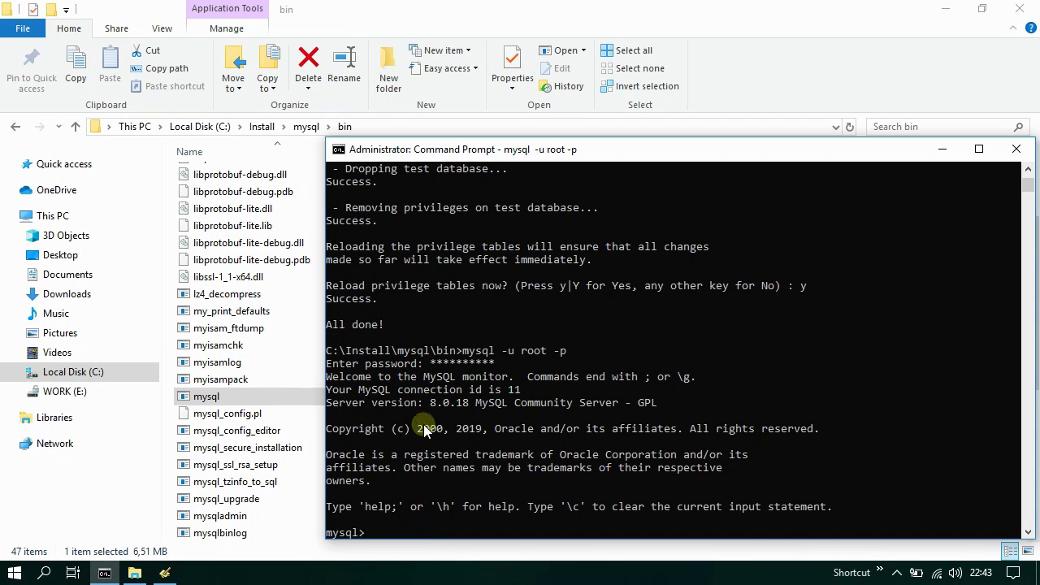
- Copy the Server version 8.0.18 line, exit MySQL, and close the console and Explorer
{"action": "key", "text": "ctrl+m"}
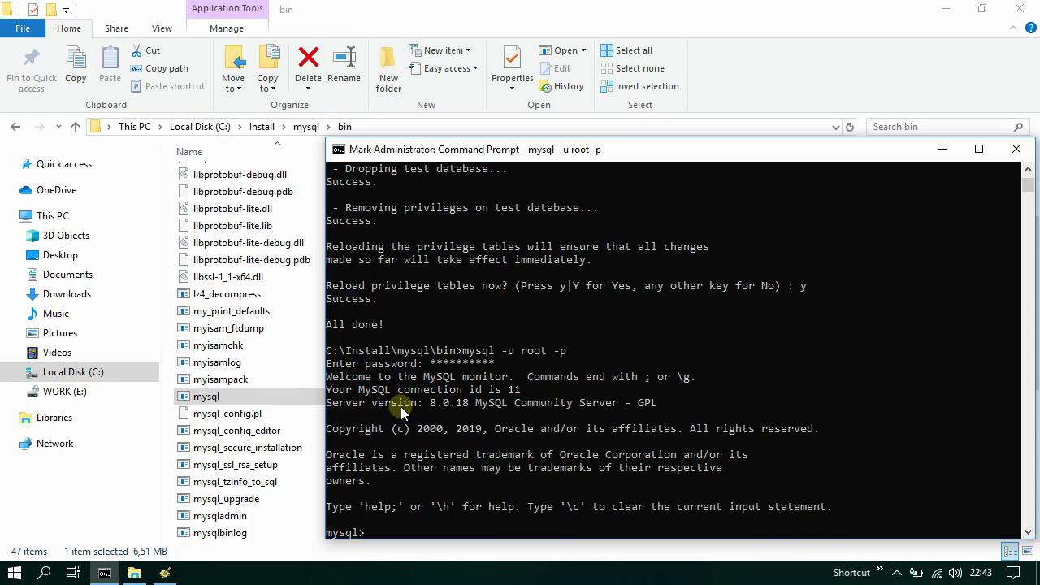
{"action": "left_click_drag", "start_coordinate": [329, 402], "coordinate": [664, 402]}
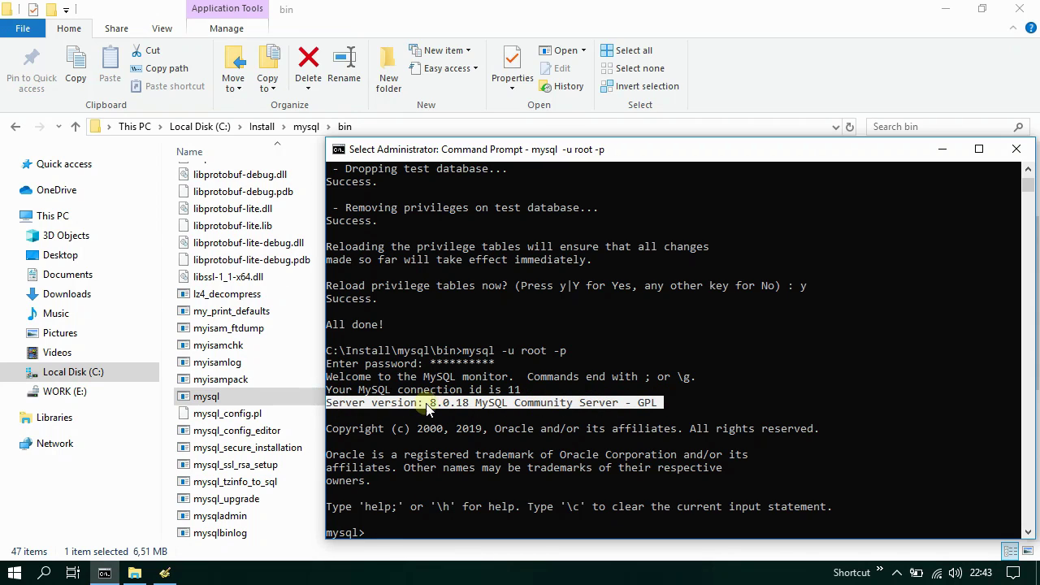
{"action": "right_click", "coordinate": [565, 404]}
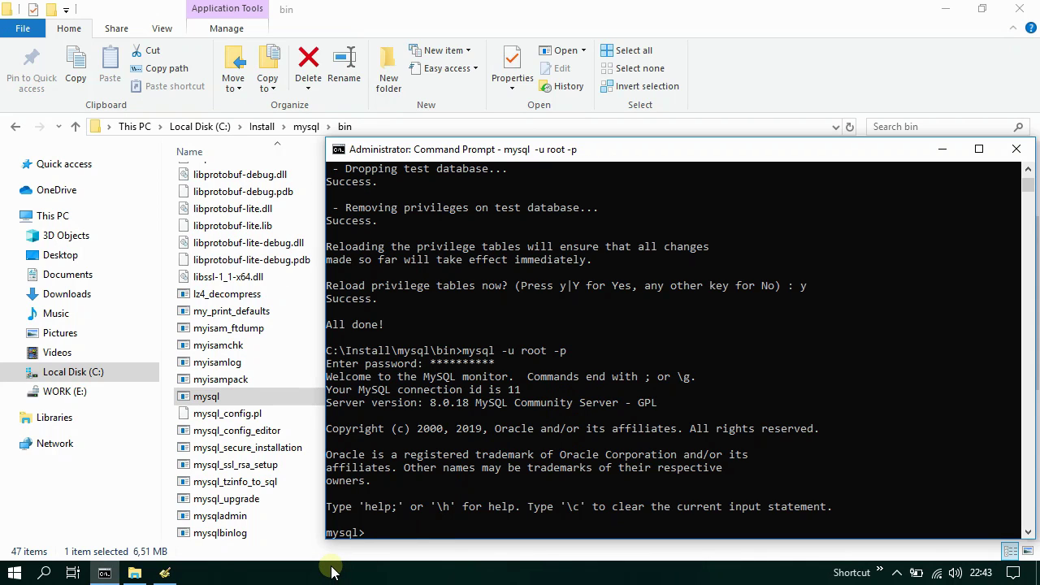
{"action": "key", "text": "Return"}
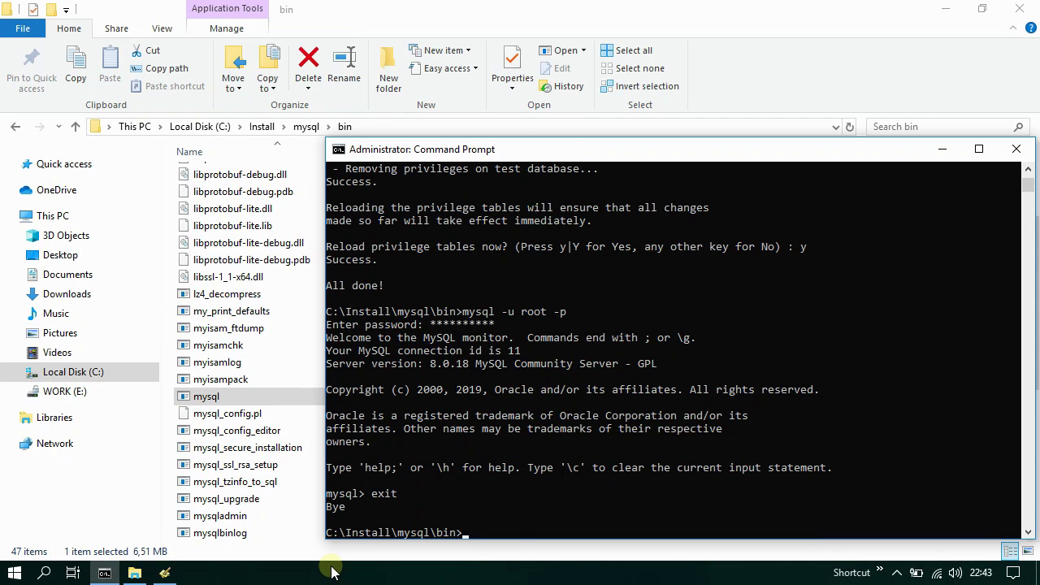
{"action": "left_click", "coordinate": [1016, 149]}
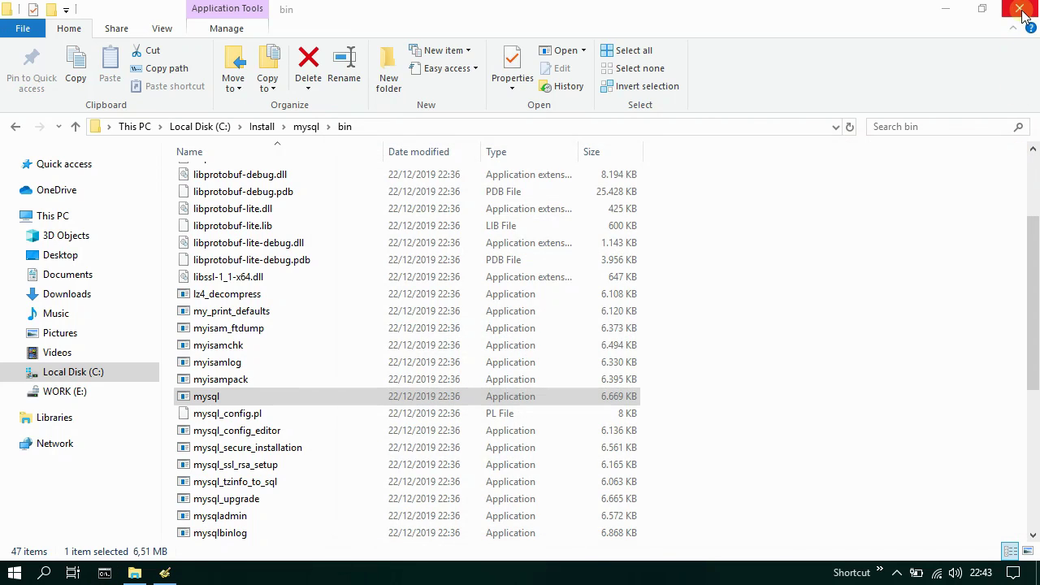
{"action": "left_click", "coordinate": [1020, 10]}
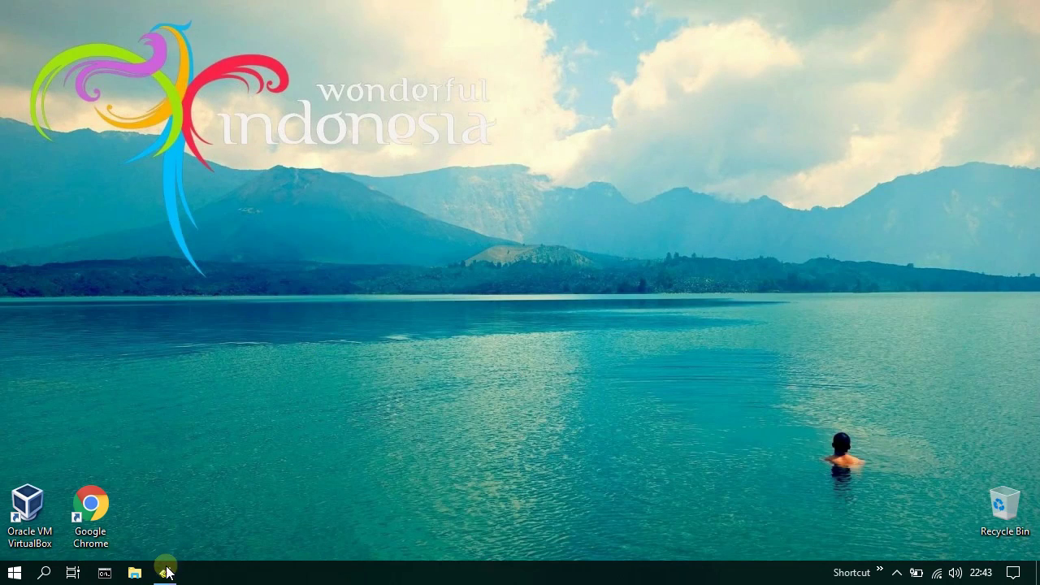
- Close Programmer's Notepad, reopen File Explorer at C:\Install, then switch to Downloads
{"action": "left_click", "coordinate": [166, 573]}
{"action": "left_click", "coordinate": [1016, 149]}
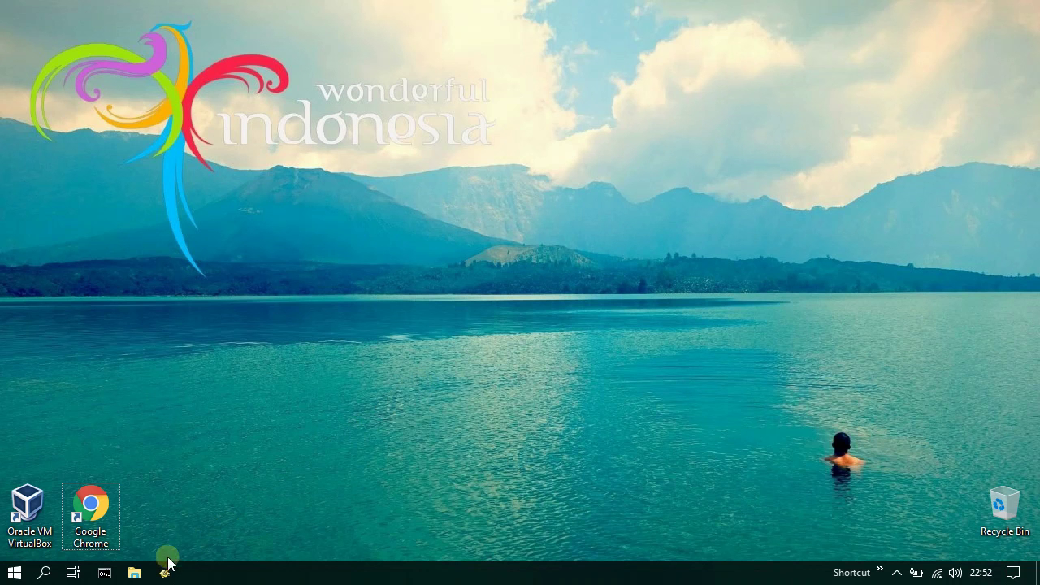
{"action": "left_click", "coordinate": [134, 574]}
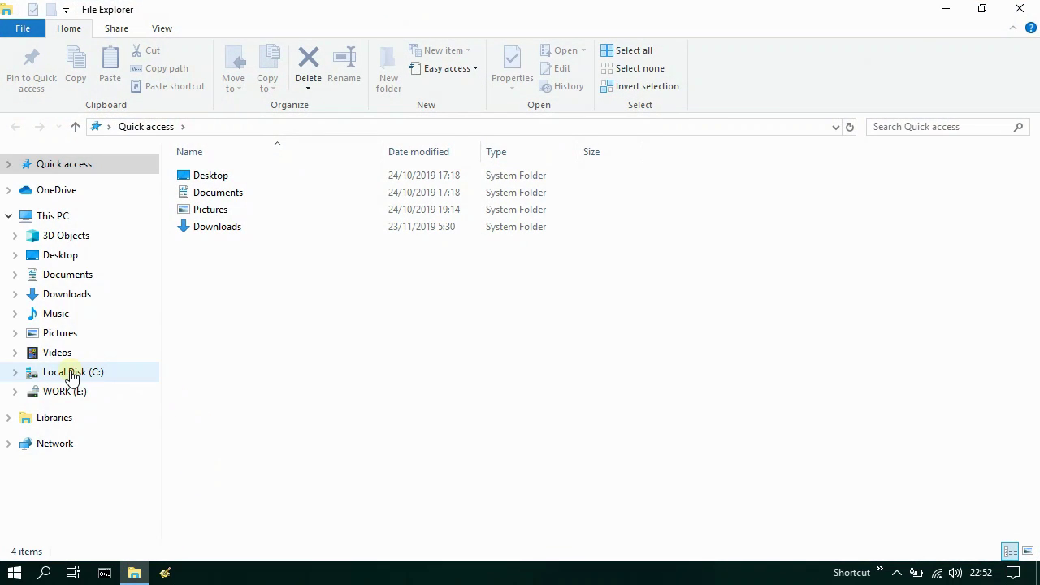
{"action": "left_click", "coordinate": [73, 373]}
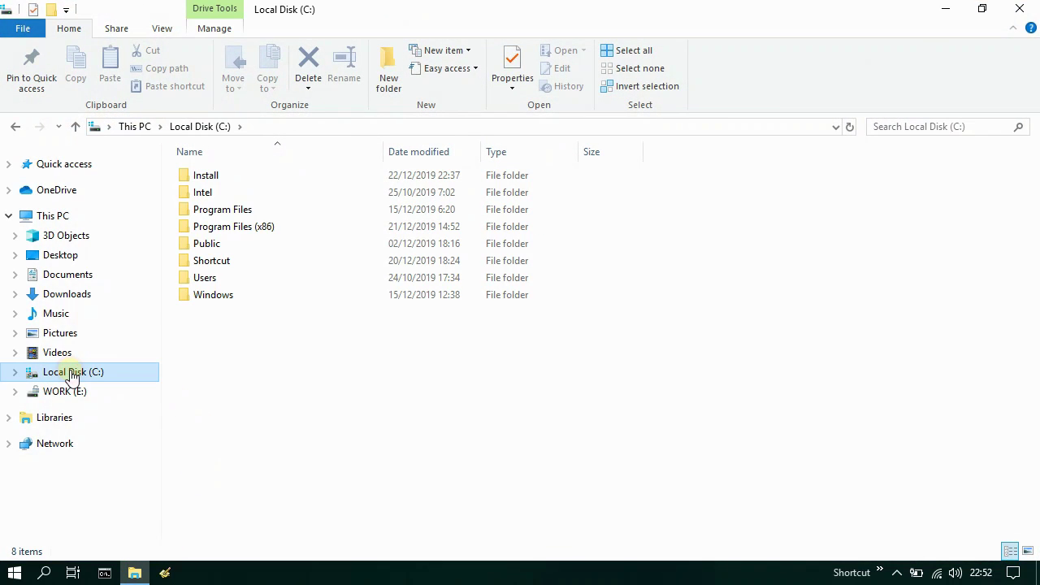
{"action": "left_click", "coordinate": [233, 177]}
{"action": "double_click", "coordinate": [233, 177]}
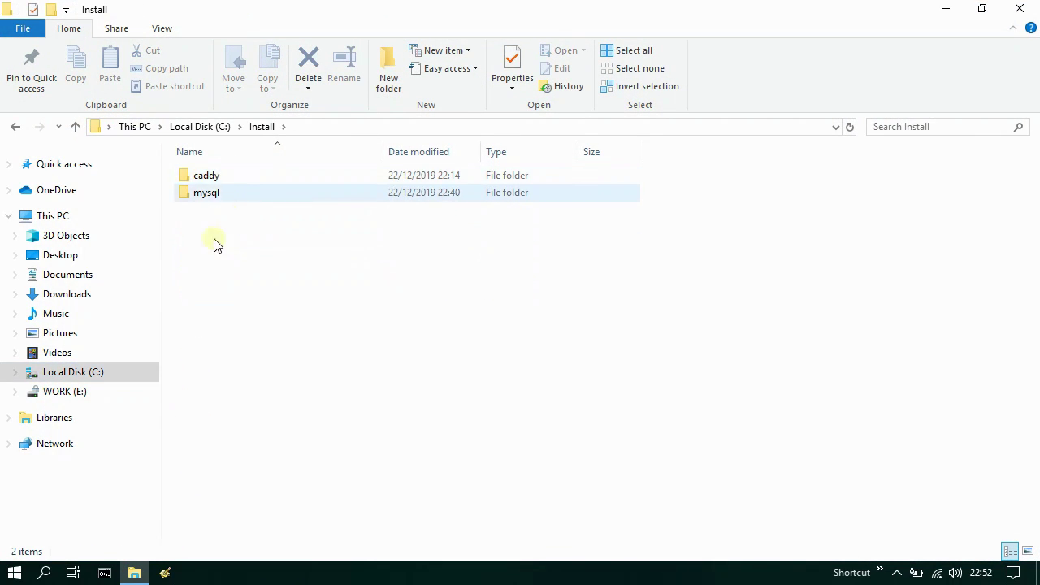
{"action": "left_click", "coordinate": [64, 296]}
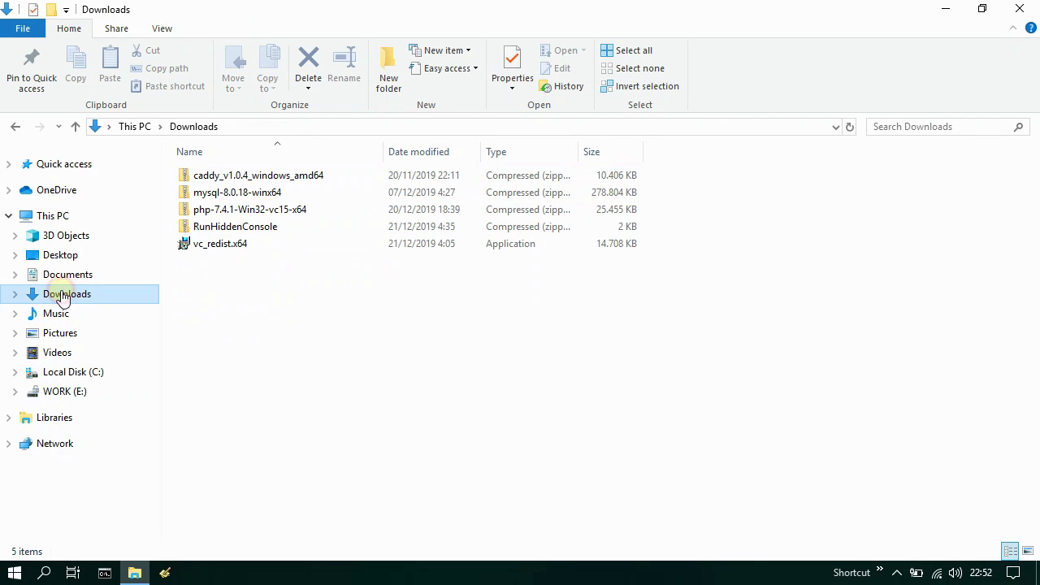
- Extract the php-7.4.1-Win32-vc15-x64 zip to C:\Install\php
{"action": "right_click", "coordinate": [316, 211]}
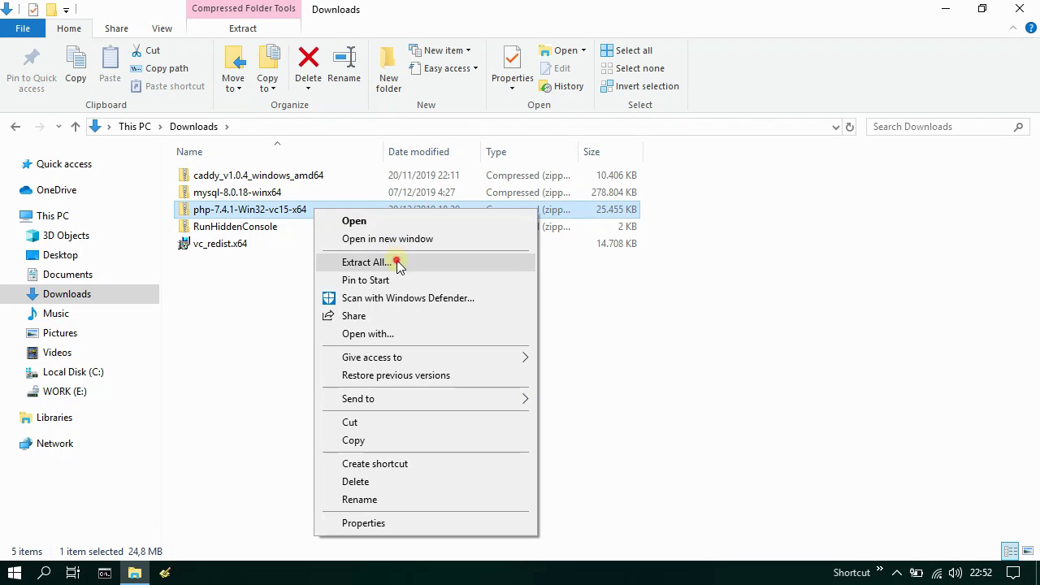
{"action": "left_click", "coordinate": [395, 262]}
{"action": "left_click", "coordinate": [697, 230]}
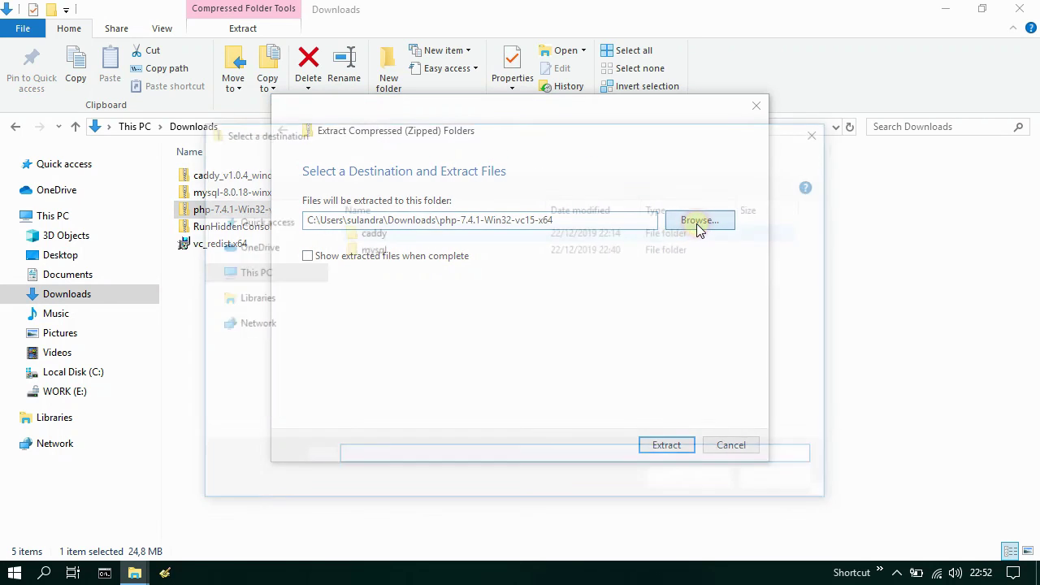
{"action": "left_click", "coordinate": [277, 398]}
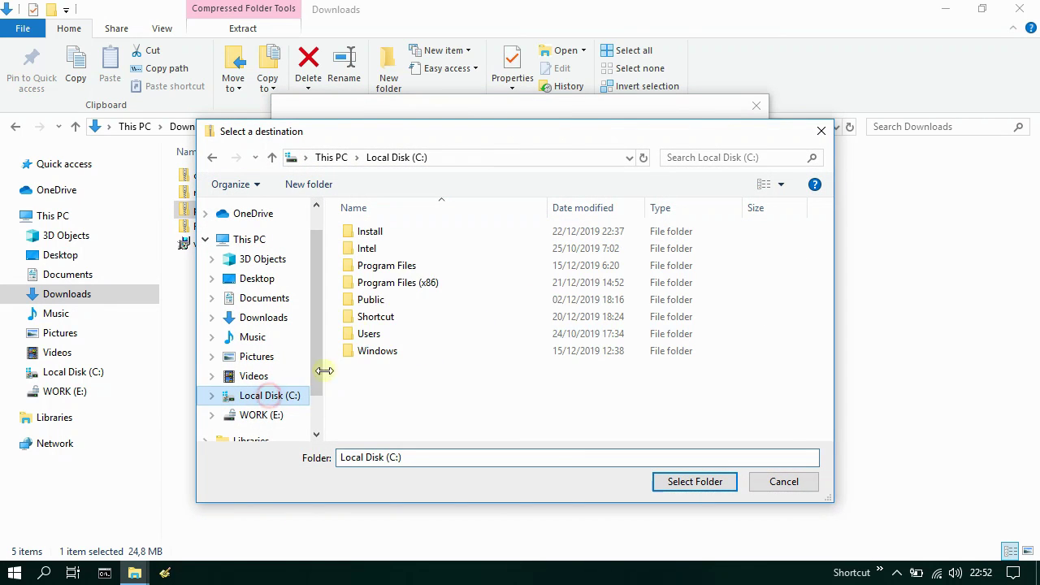
{"action": "double_click", "coordinate": [395, 233]}
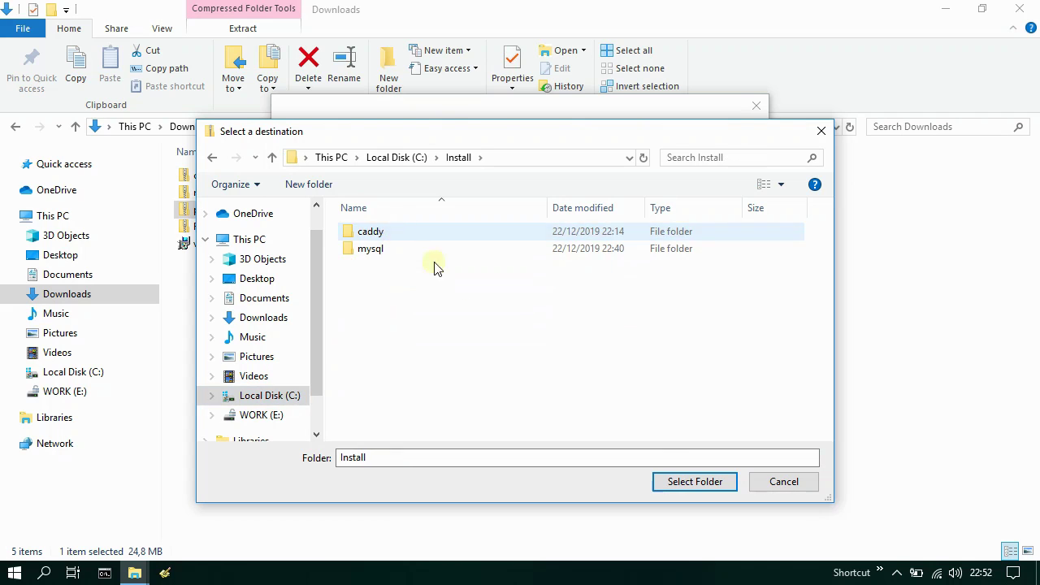
{"action": "left_click", "coordinate": [695, 481]}
{"action": "left_click", "coordinate": [484, 223]}
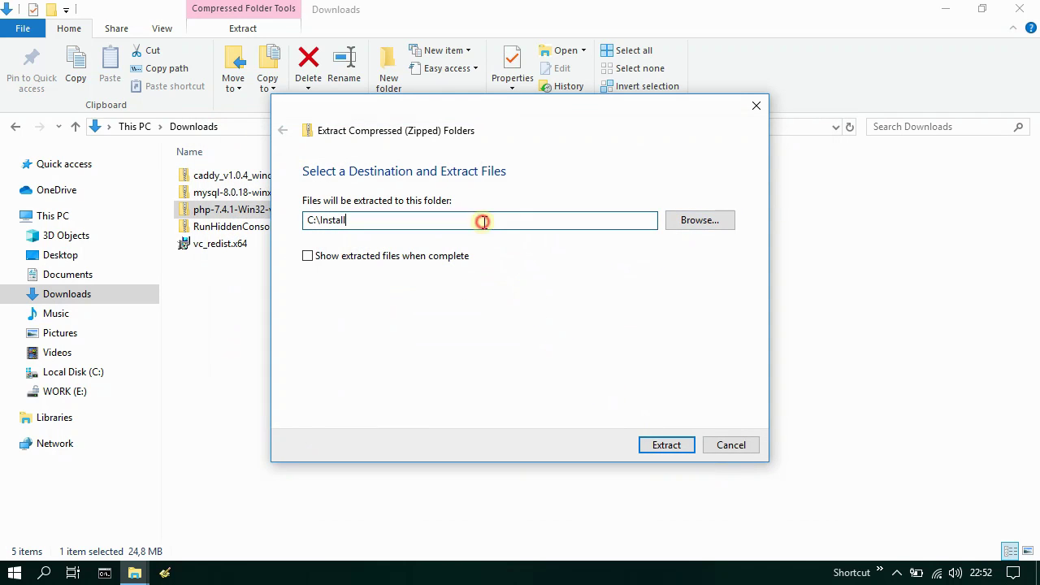
{"action": "type", "text": "\\php"}
{"action": "left_click", "coordinate": [663, 449]}
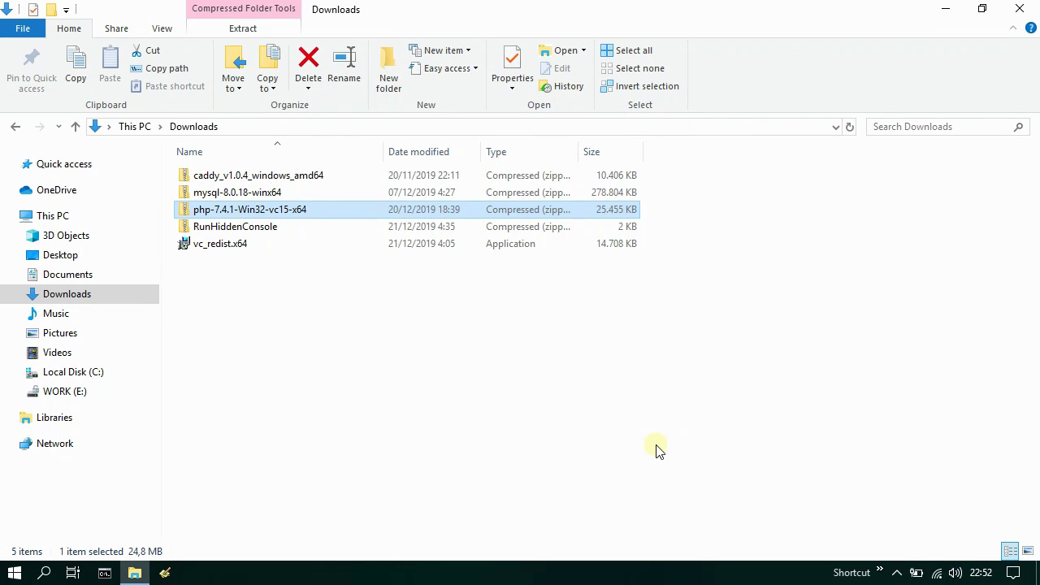
- In C:\Install\php, make a copy of php.ini-development
{"action": "left_click", "coordinate": [81, 374]}
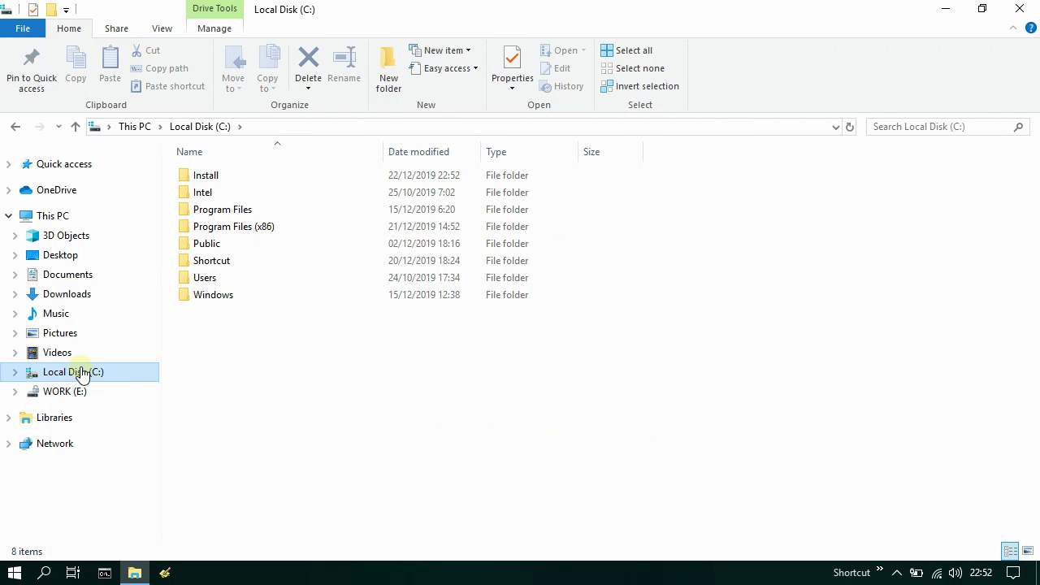
{"action": "double_click", "coordinate": [226, 177]}
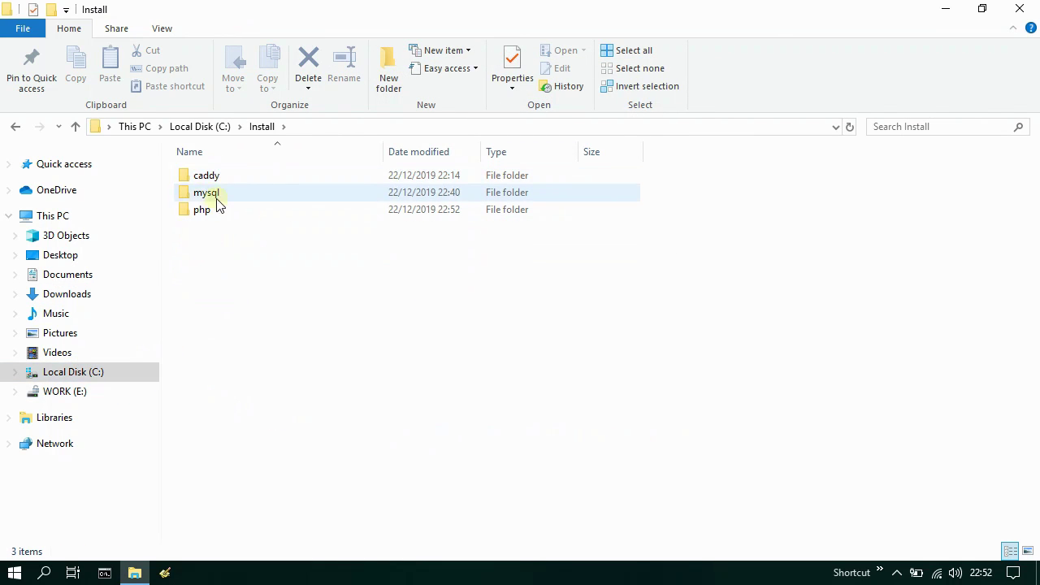
{"action": "double_click", "coordinate": [219, 213]}
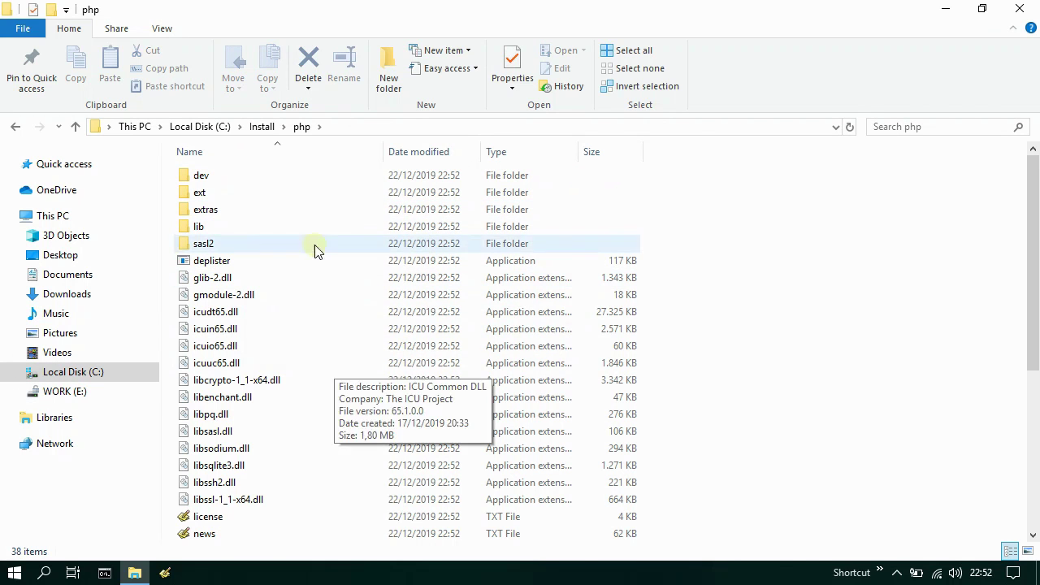
{"action": "scroll", "coordinate": [395, 358], "scroll_direction": "down", "scroll_amount": 5}
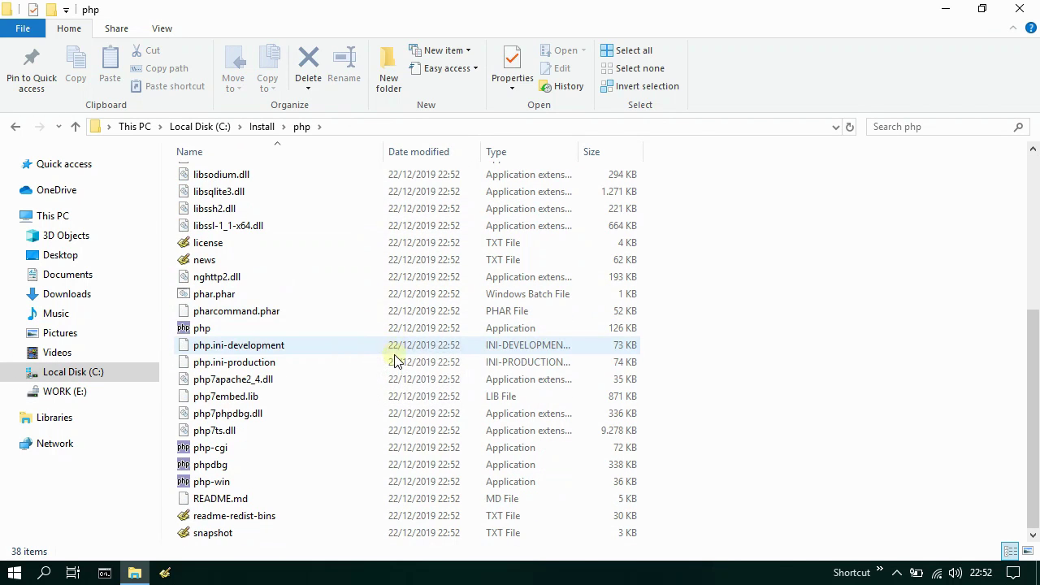
{"action": "left_click", "coordinate": [282, 346]}
{"action": "right_click", "coordinate": [285, 346]}
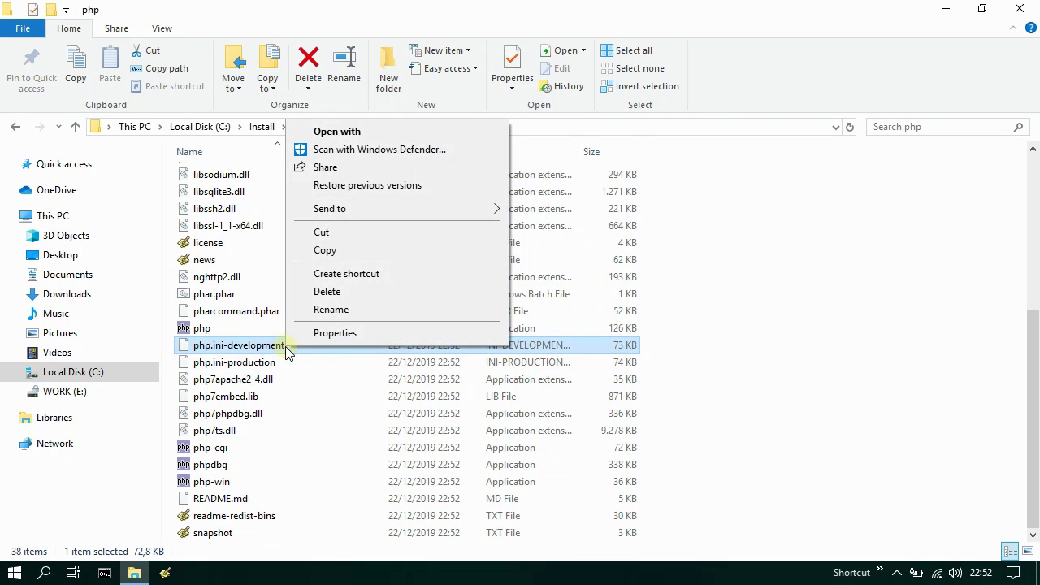
{"action": "left_click", "coordinate": [345, 251]}
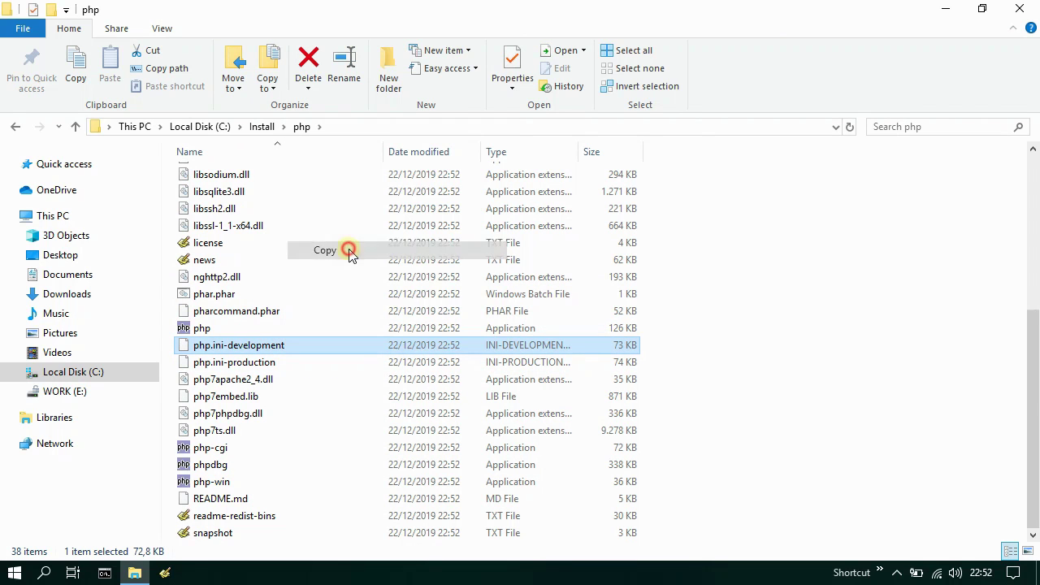
{"action": "right_click", "coordinate": [291, 328]}
{"action": "left_click", "coordinate": [355, 441]}
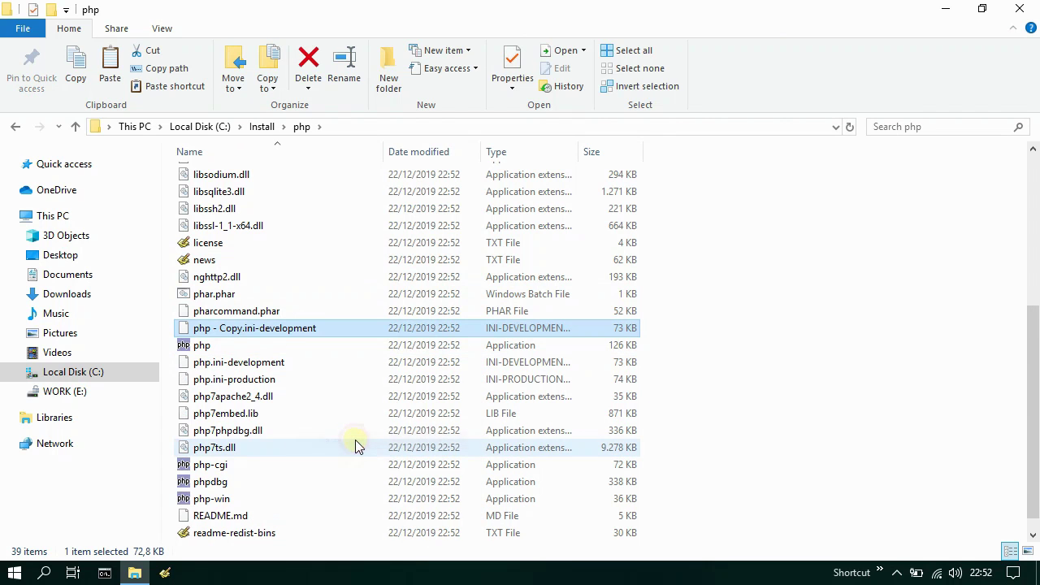
- Rename the copy to php.ini and accept the extension-change warning
{"action": "right_click", "coordinate": [329, 329]}
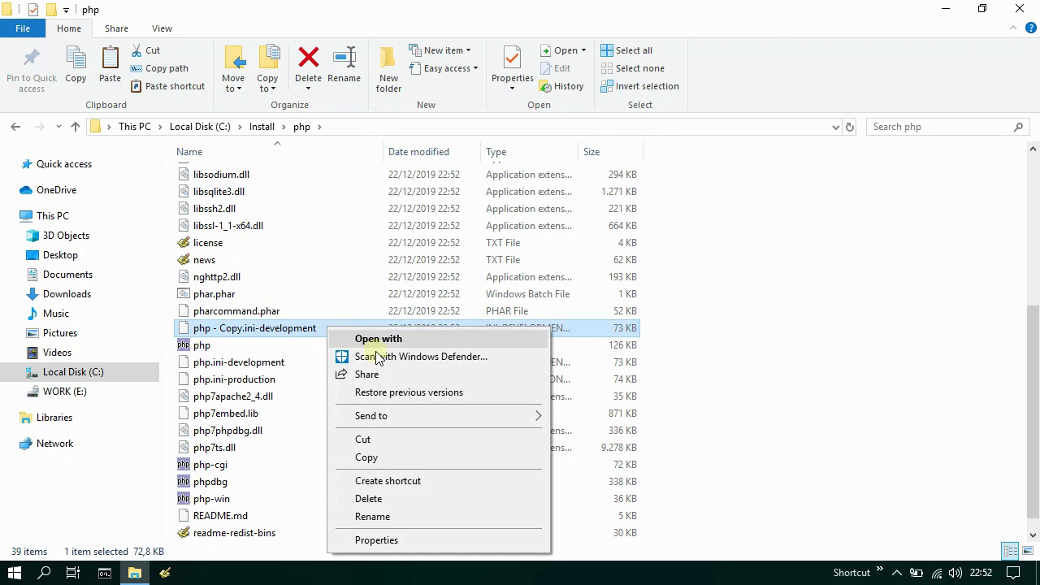
{"action": "left_click", "coordinate": [372, 516]}
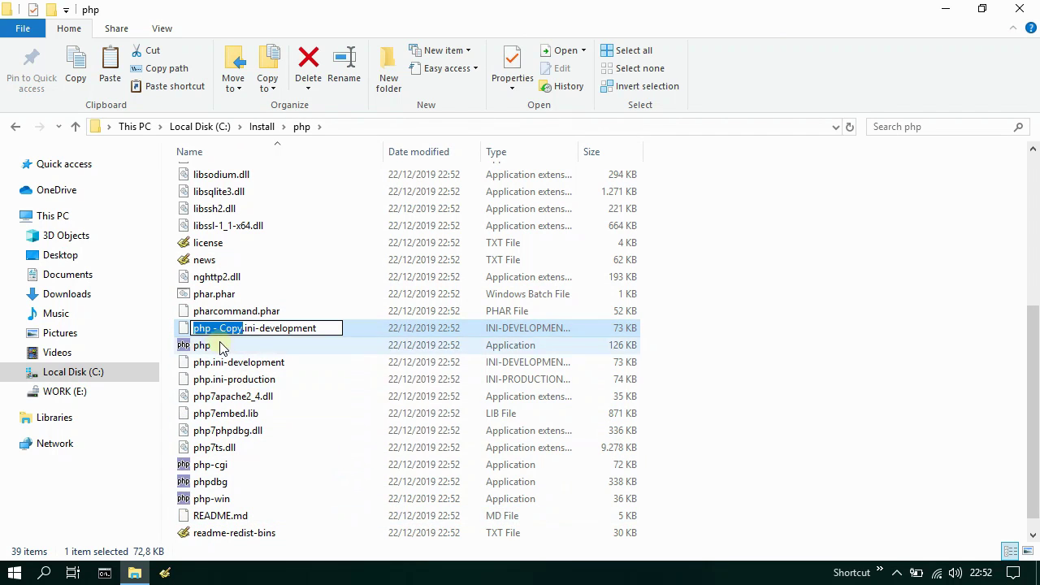
{"action": "left_click_drag", "start_coordinate": [211, 329], "coordinate": [329, 328]}
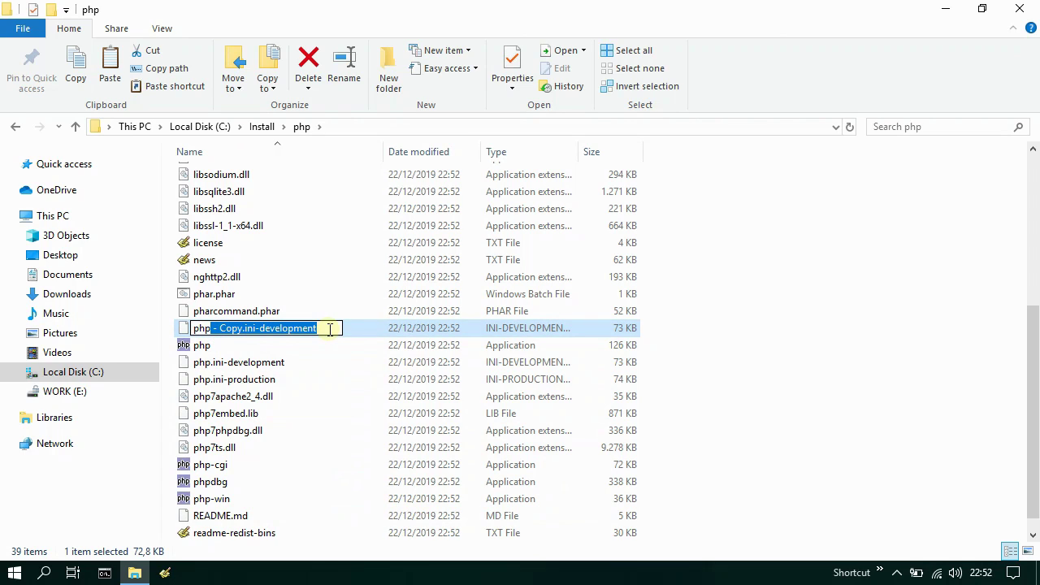
{"action": "type", "text": ".ini"}
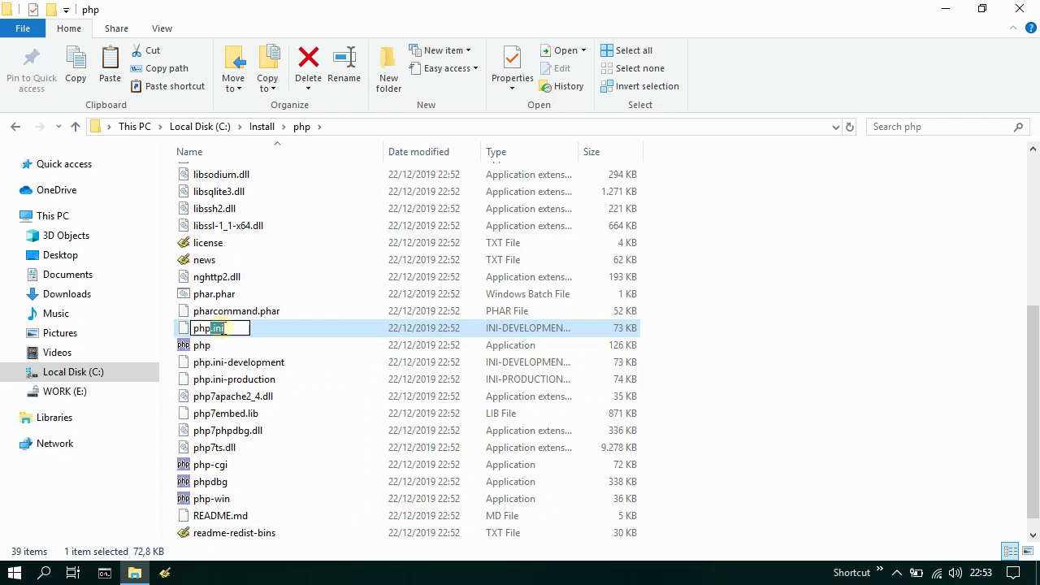
{"action": "left_click", "coordinate": [258, 334]}
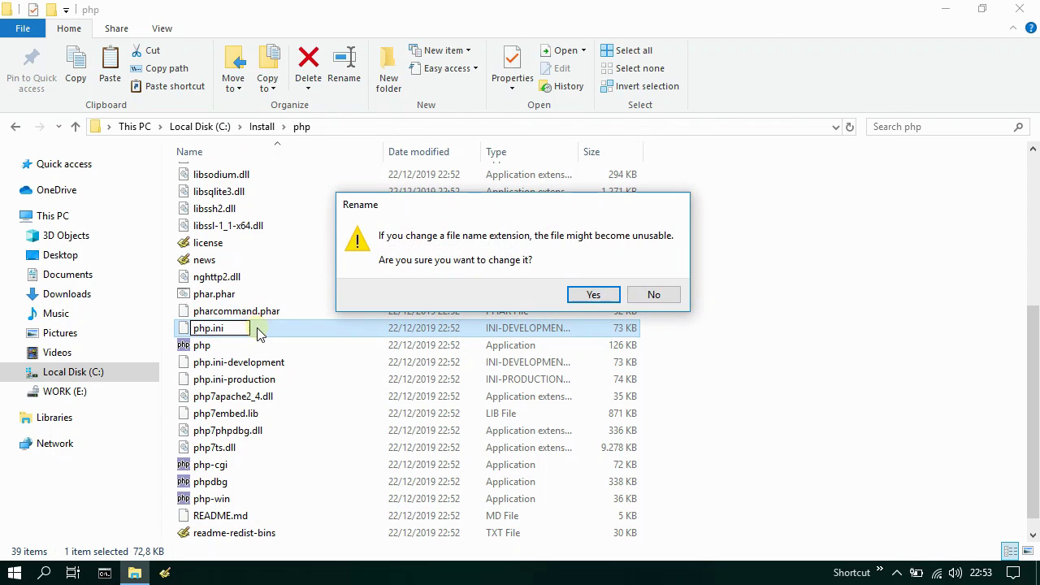
{"action": "left_click", "coordinate": [594, 295]}
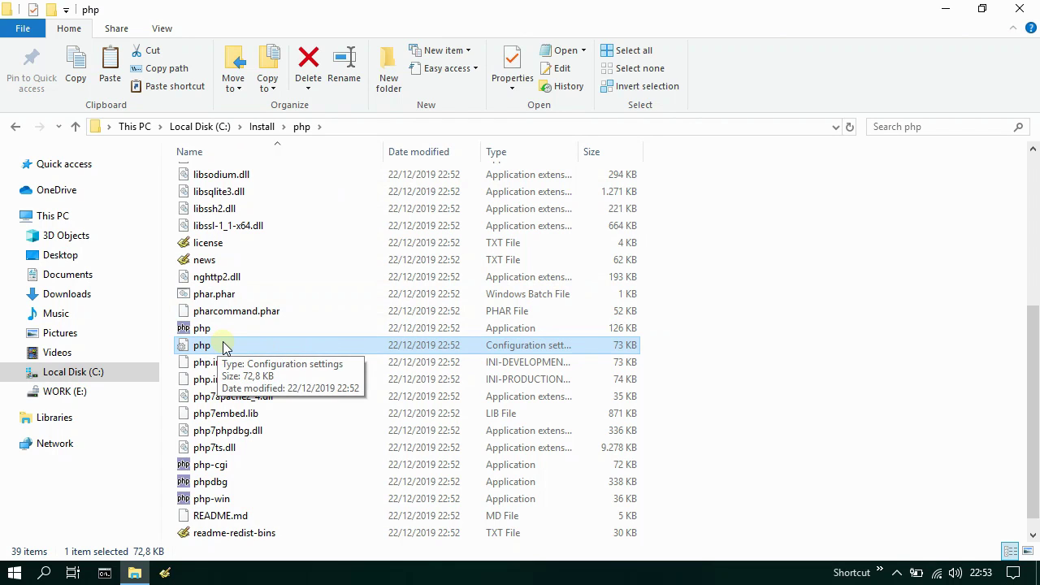
{"action": "left_click", "coordinate": [104, 573]}
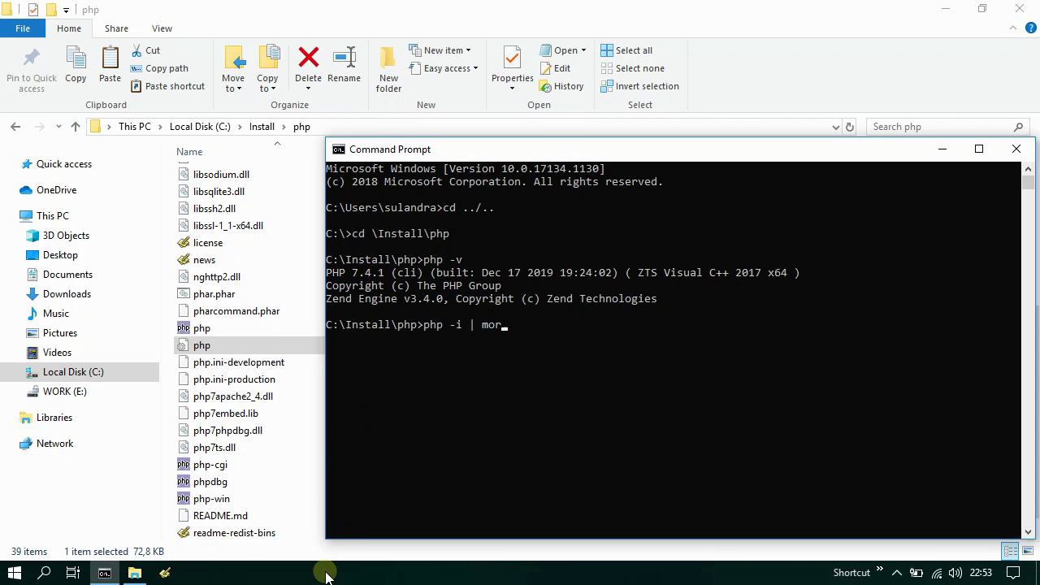
- Page through php -i | more to confirm C:\Install\php\php.ini is loaded, then close the console
{"action": "key", "text": "Return"}
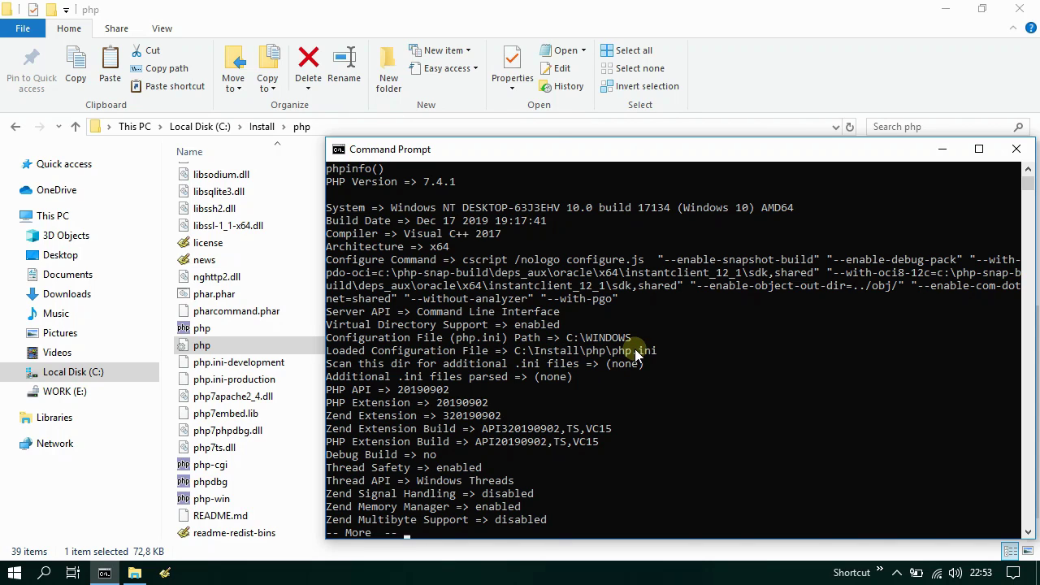
{"action": "key", "text": "space"}
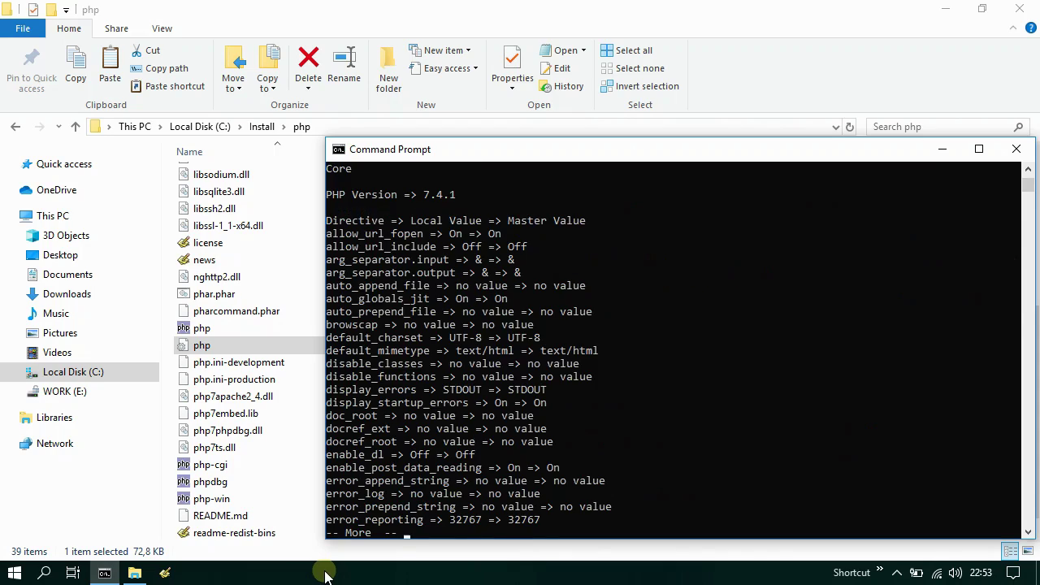
{"action": "key", "text": "space"}
{"action": "key", "text": "space"}
{"action": "key", "text": "space"}
{"action": "key", "text": "space"}
{"action": "key", "text": "space"}
{"action": "key", "text": "space"}
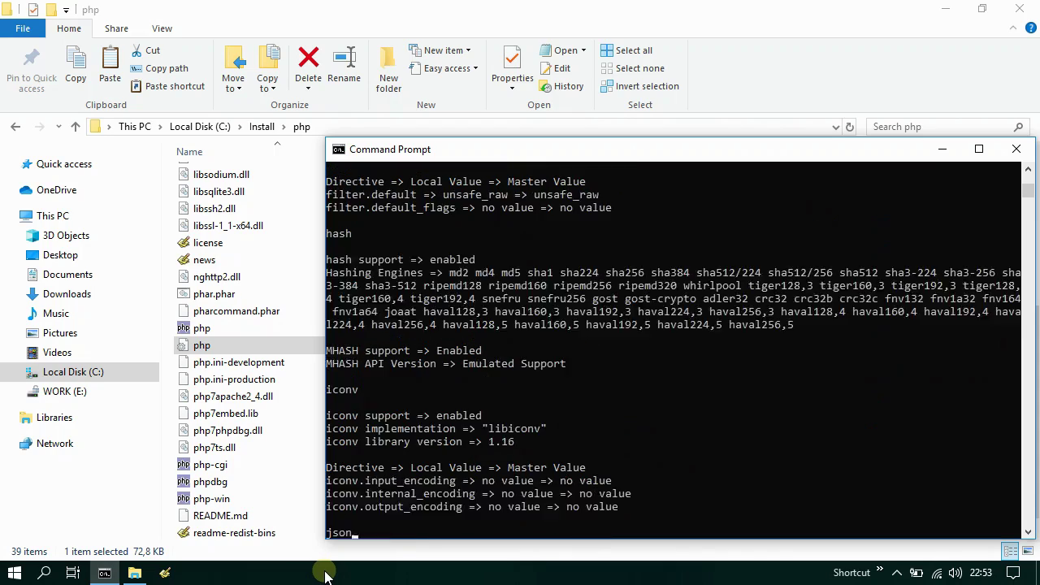
{"action": "key", "text": "space"}
{"action": "key", "text": "space"}
{"action": "key", "text": "space"}
{"action": "key", "text": "space"}
{"action": "key", "text": "space"}
{"action": "key", "text": "space"}
{"action": "key", "text": "space"}
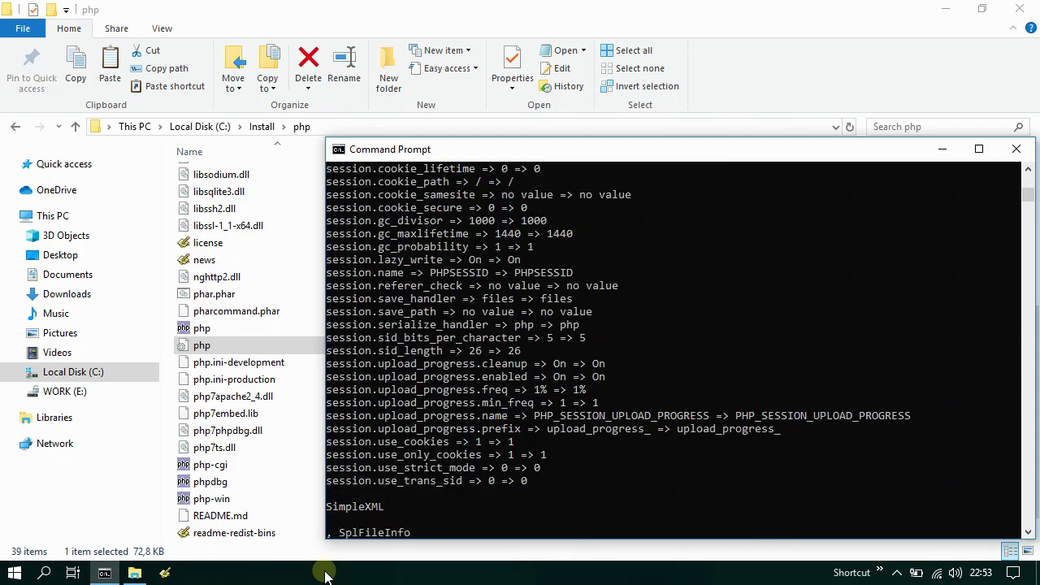
{"action": "key", "text": "space"}
{"action": "key", "text": "space"}
{"action": "key", "text": "space"}
{"action": "key", "text": "space"}
{"action": "key", "text": "space"}
{"action": "key", "text": "space"}
{"action": "key", "text": "space"}
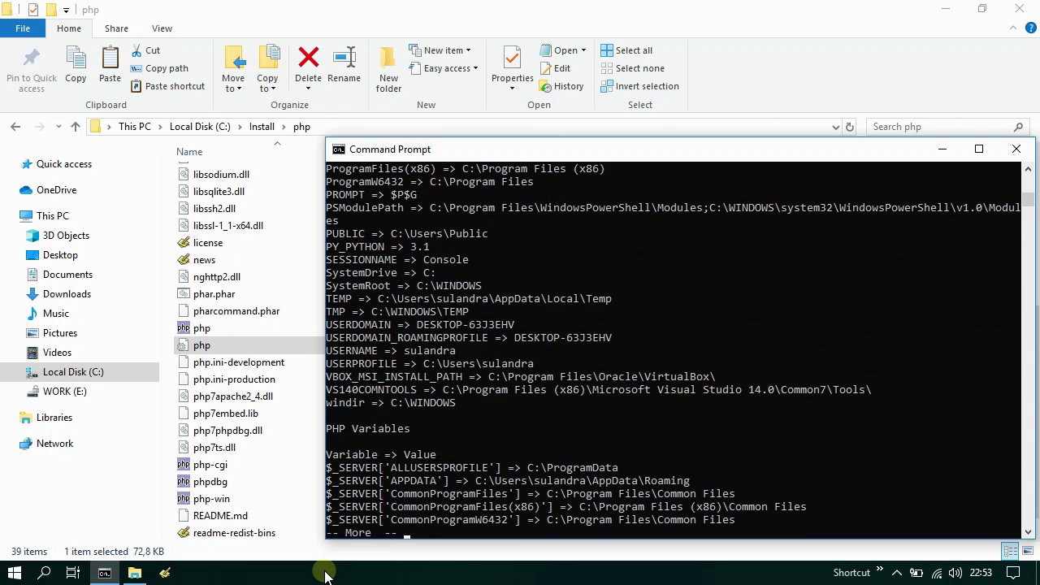
{"action": "key", "text": "space"}
{"action": "key", "text": "space"}
{"action": "key", "text": "space"}
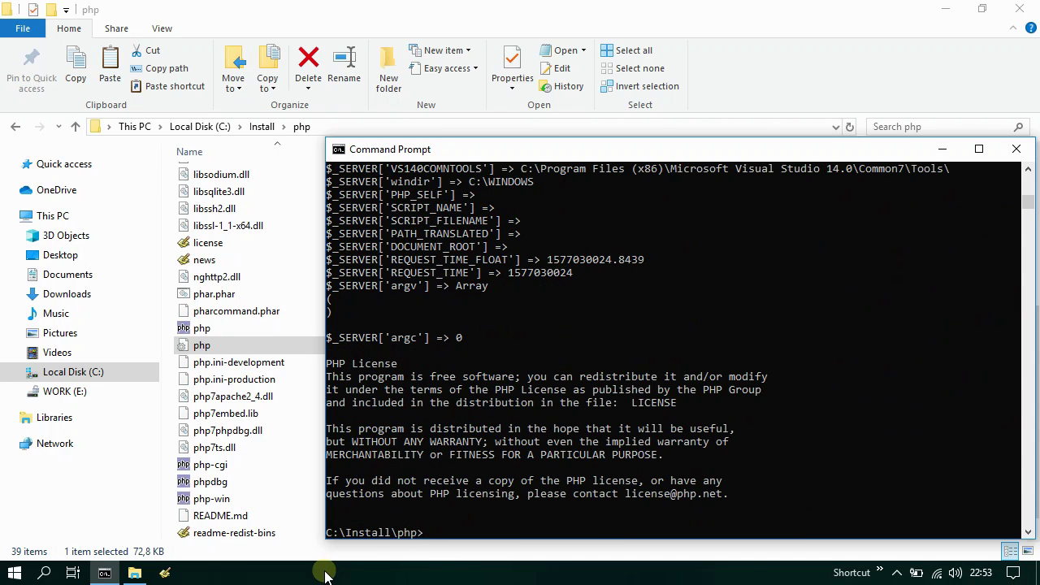
{"action": "left_click", "coordinate": [1015, 148]}
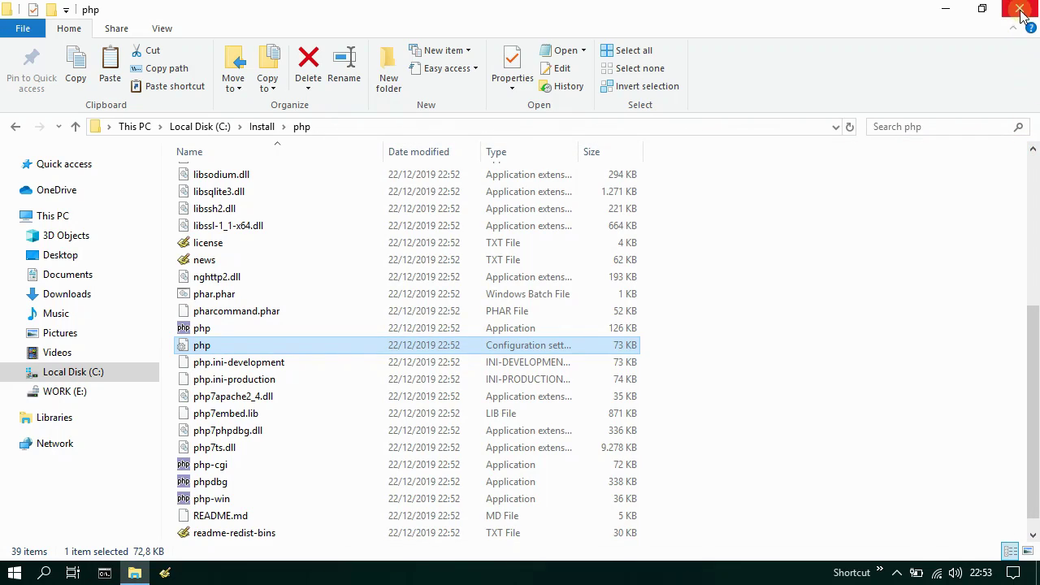
- Reopen File Explorer at C:\Install\caddy and select the caddy config file
{"action": "left_click", "coordinate": [1021, 11]}
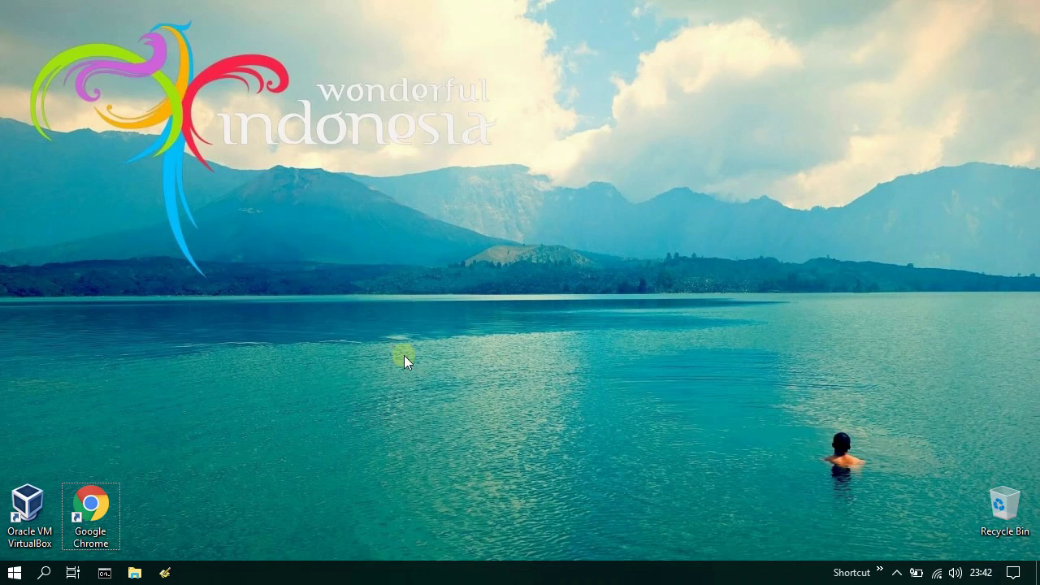
{"action": "left_click", "coordinate": [135, 573]}
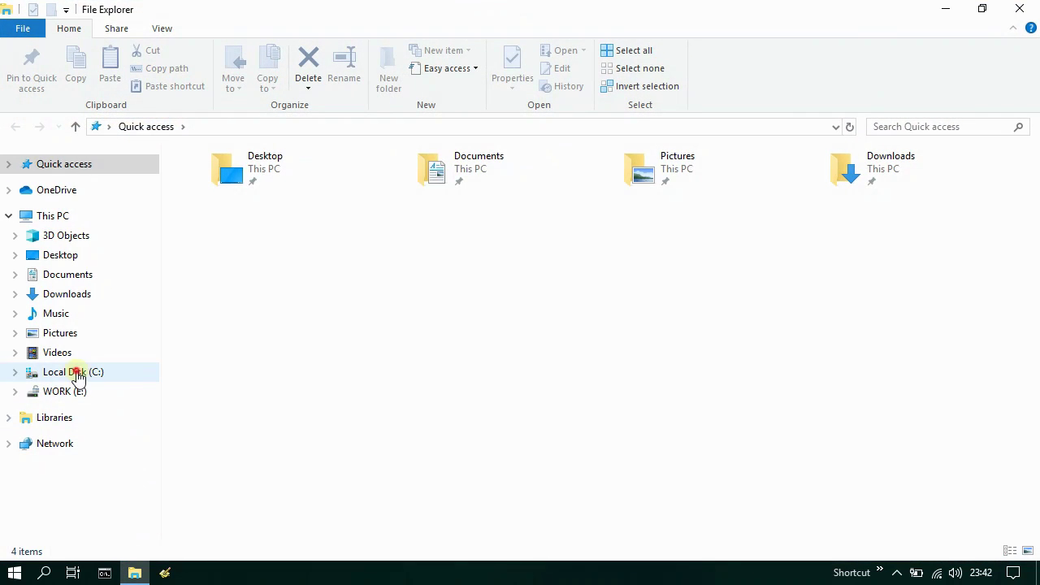
{"action": "left_click", "coordinate": [78, 374]}
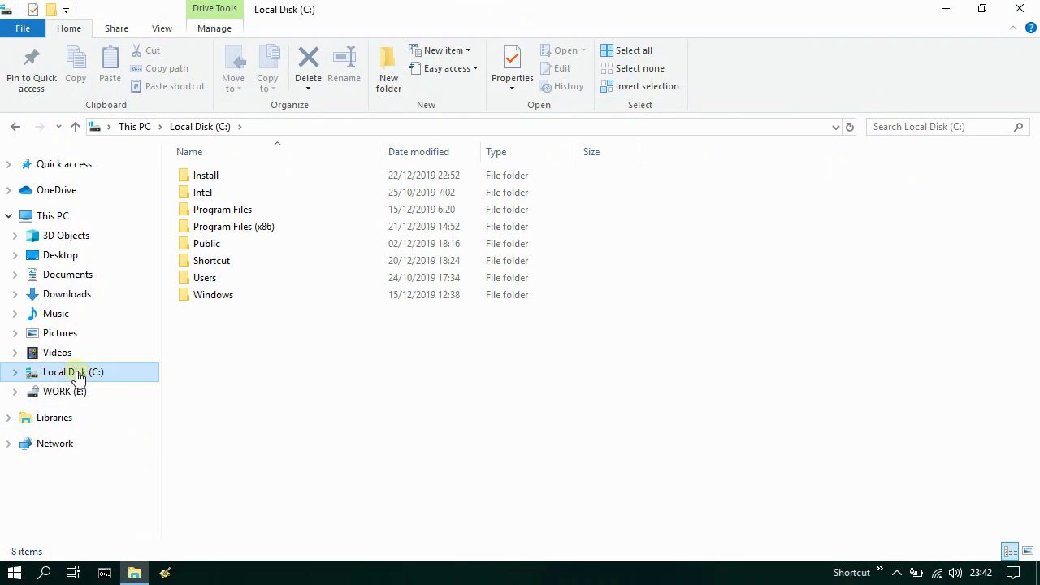
{"action": "double_click", "coordinate": [232, 175]}
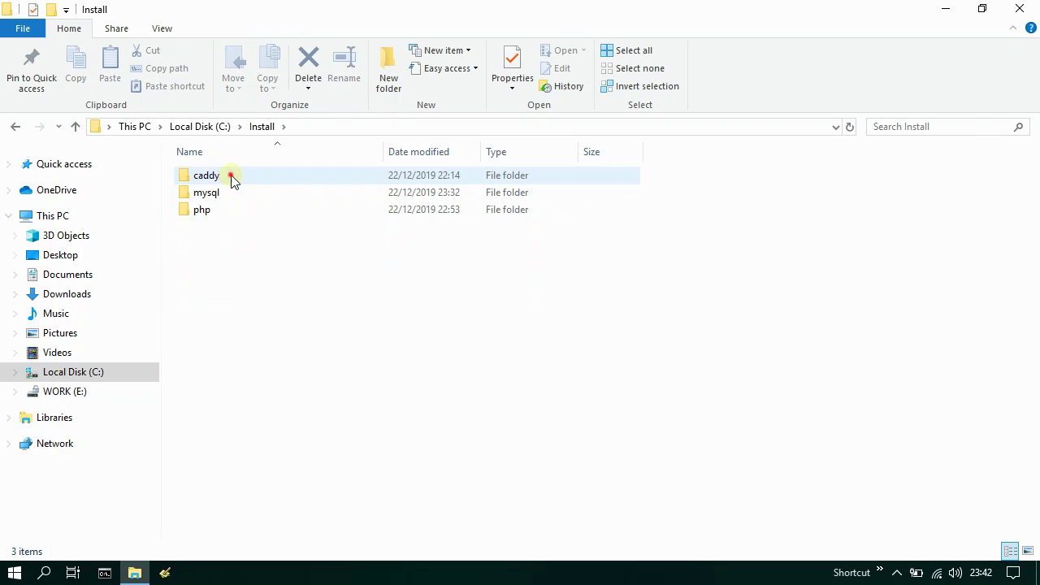
{"action": "double_click", "coordinate": [231, 176]}
{"action": "left_click", "coordinate": [236, 227]}
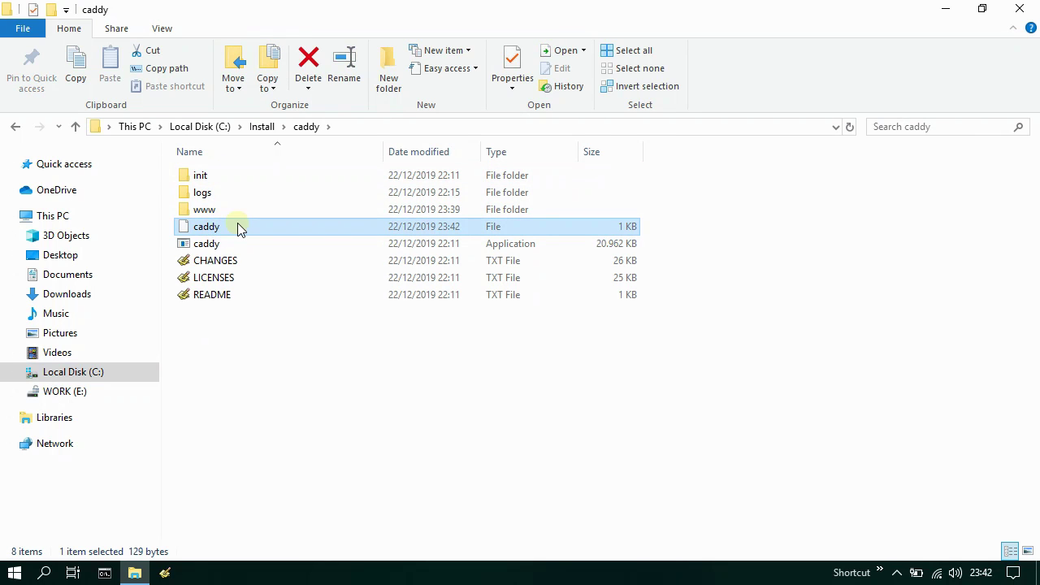
{"action": "left_click", "coordinate": [169, 574]}
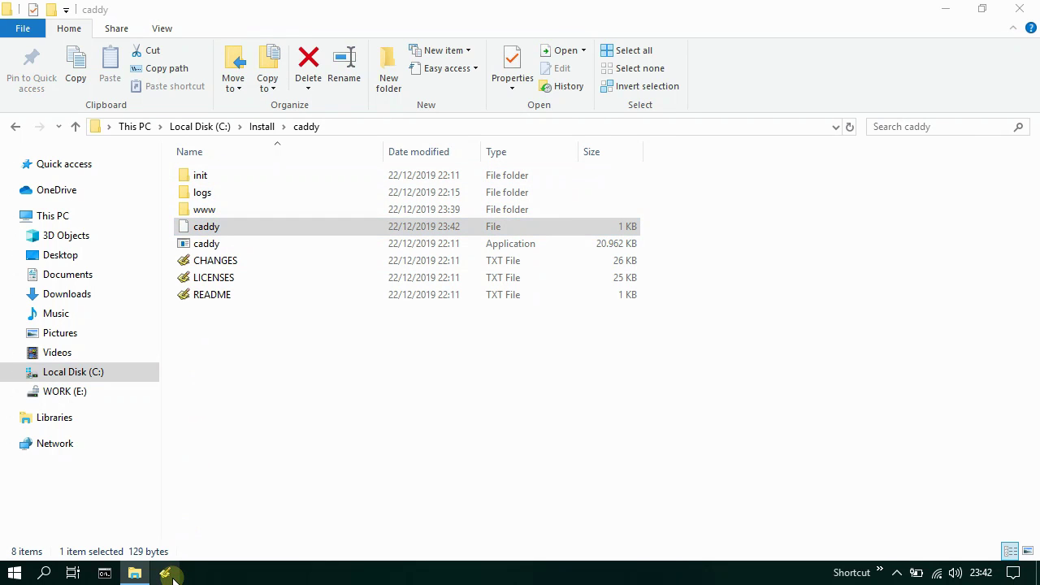
- Insert 'fastcgi / 127.0.0.1:6545 php' after the errors log line of the caddy file and save
{"action": "left_click_drag", "start_coordinate": [235, 227], "coordinate": [467, 300]}
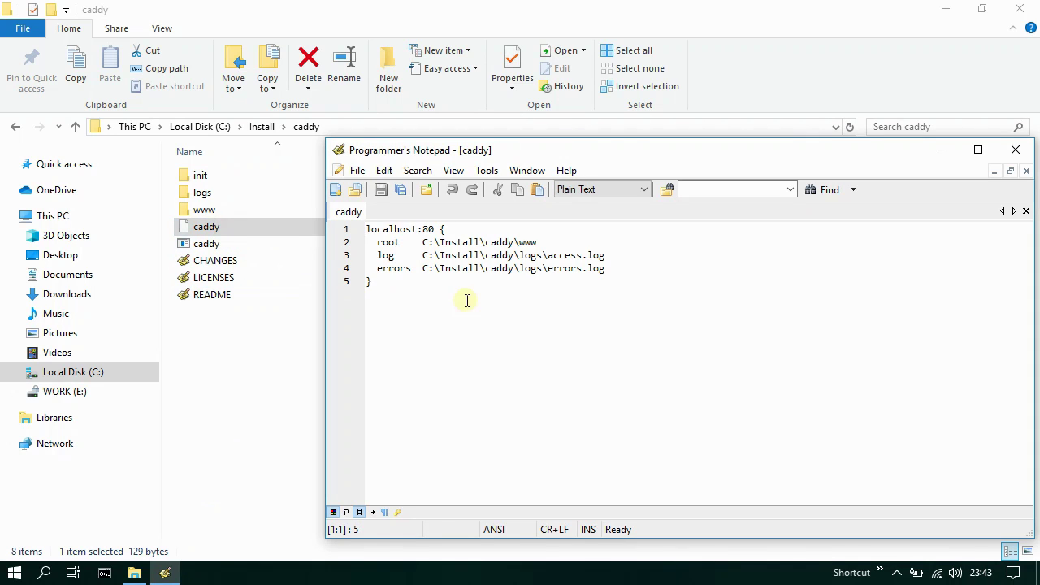
{"action": "left_click", "coordinate": [629, 267]}
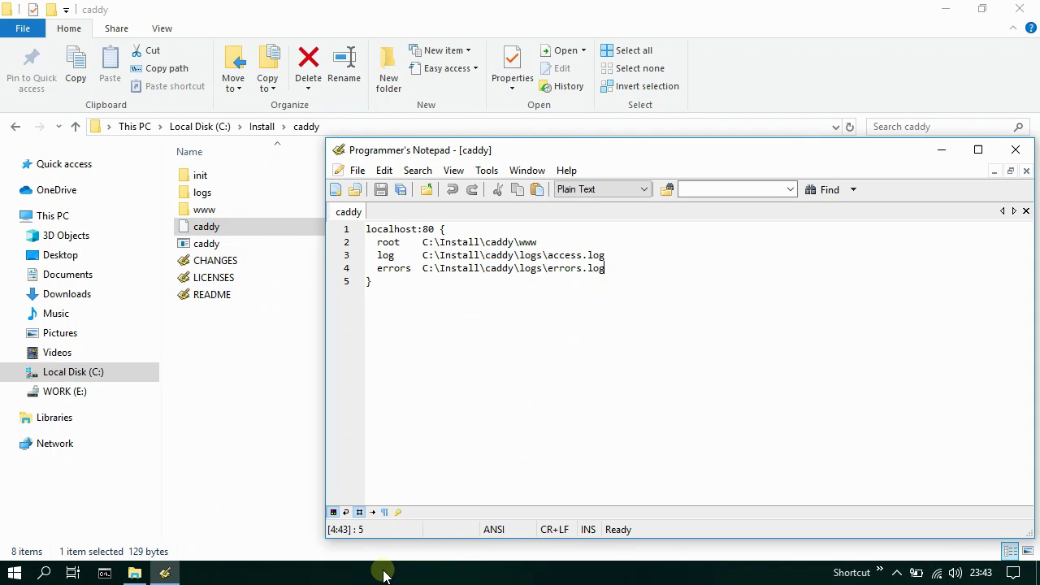
{"action": "key", "text": "Return"}
{"action": "key", "text": "Return"}
{"action": "type", "text": "fastc"}
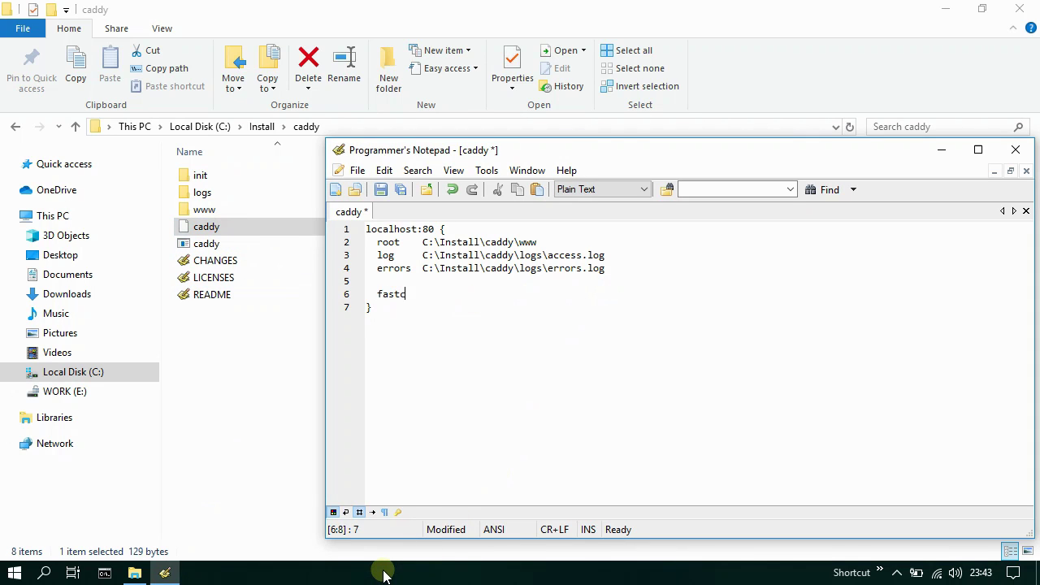
{"action": "type", "text": "gi / 127.0.0.1:6545  php"}
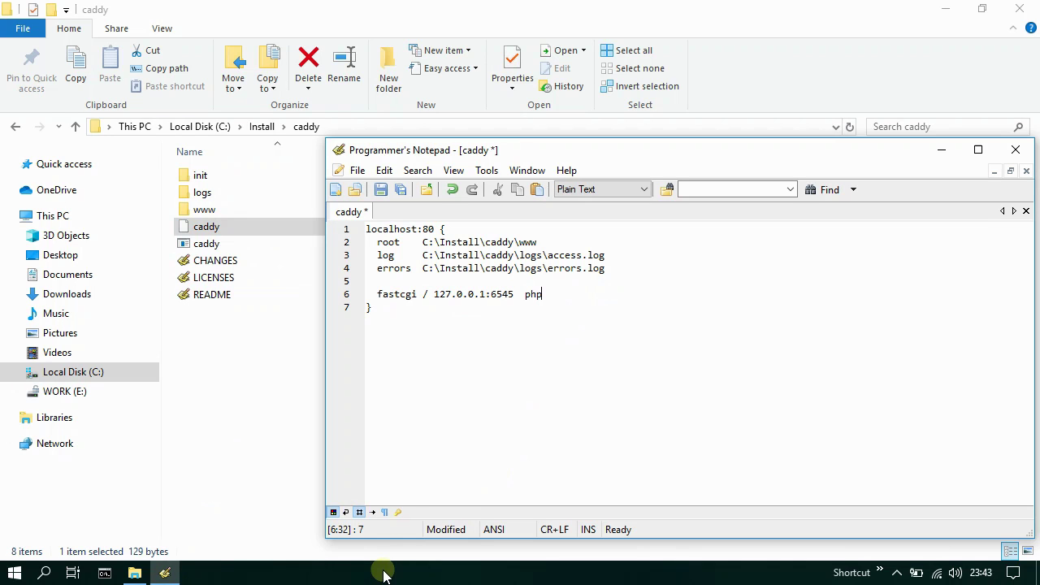
{"action": "left_click_drag", "start_coordinate": [376, 294], "coordinate": [553, 295]}
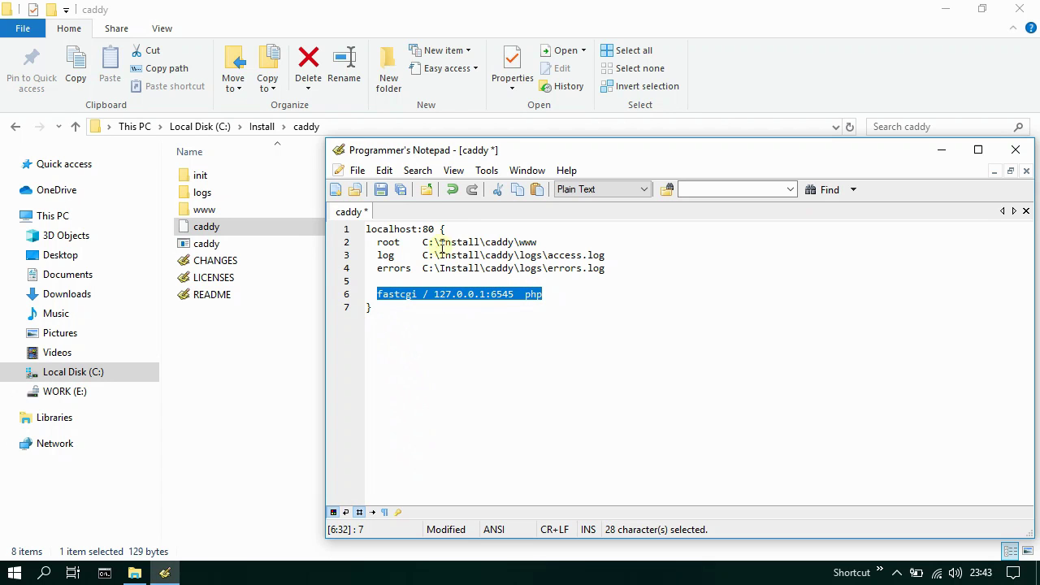
{"action": "left_click", "coordinate": [380, 189]}
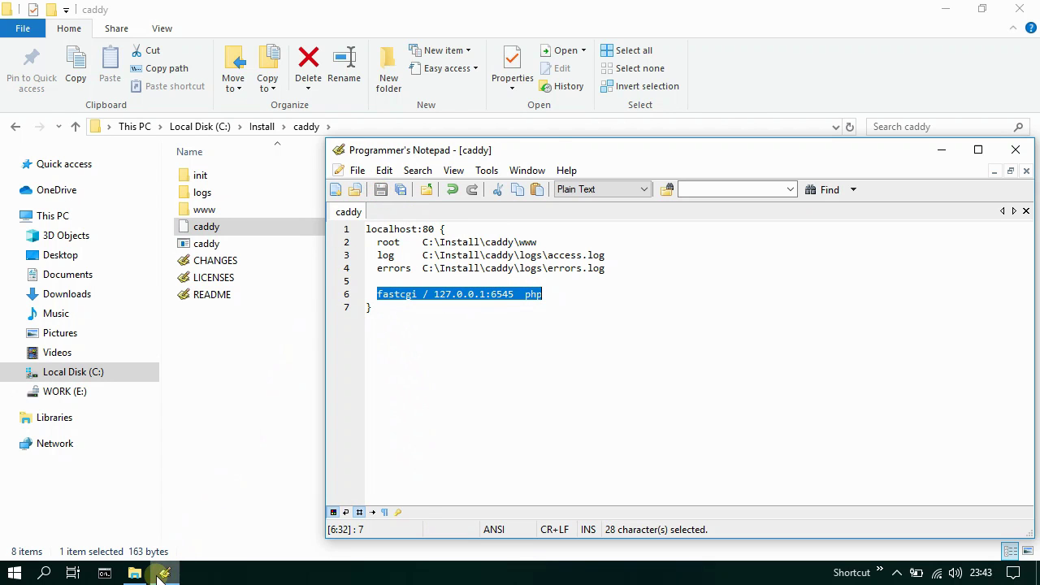
{"action": "left_click", "coordinate": [164, 573]}
{"action": "left_click", "coordinate": [104, 574]}
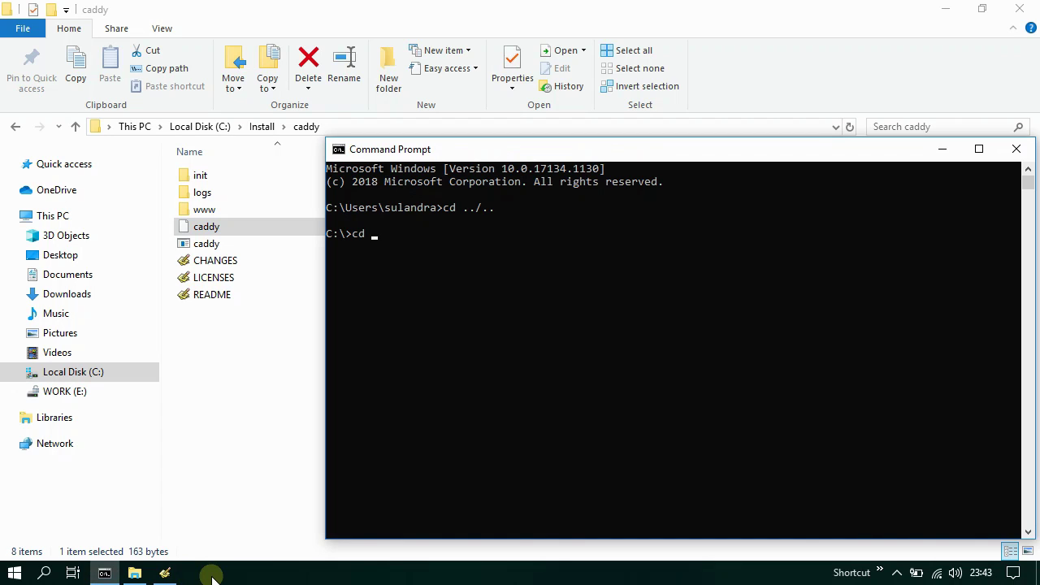
- Run Caddy from C:\Install\caddy with 'caddy -conf caddy' and minimize its console
{"action": "key", "text": "Return"}
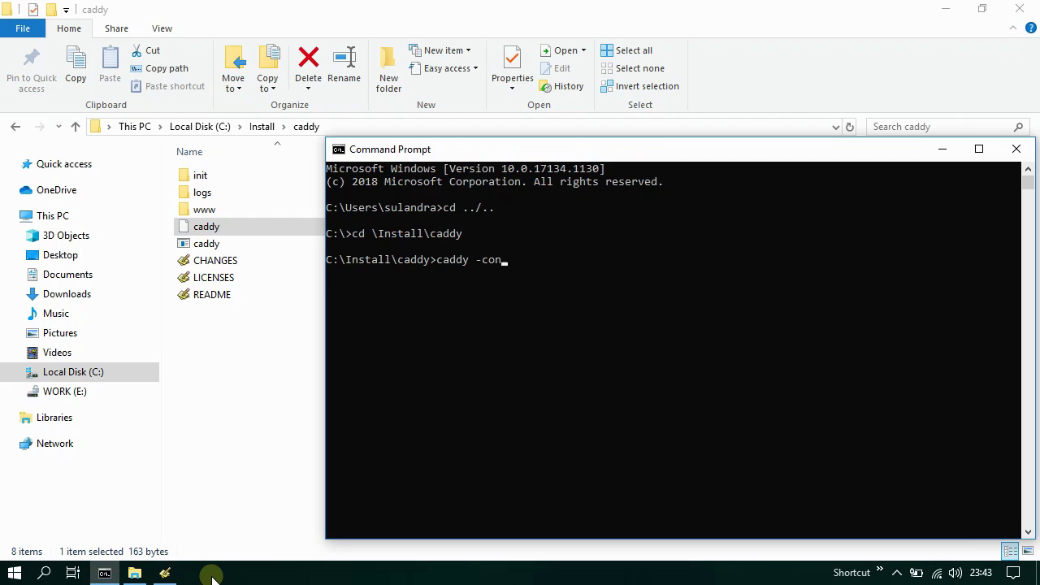
{"action": "key", "text": "Return"}
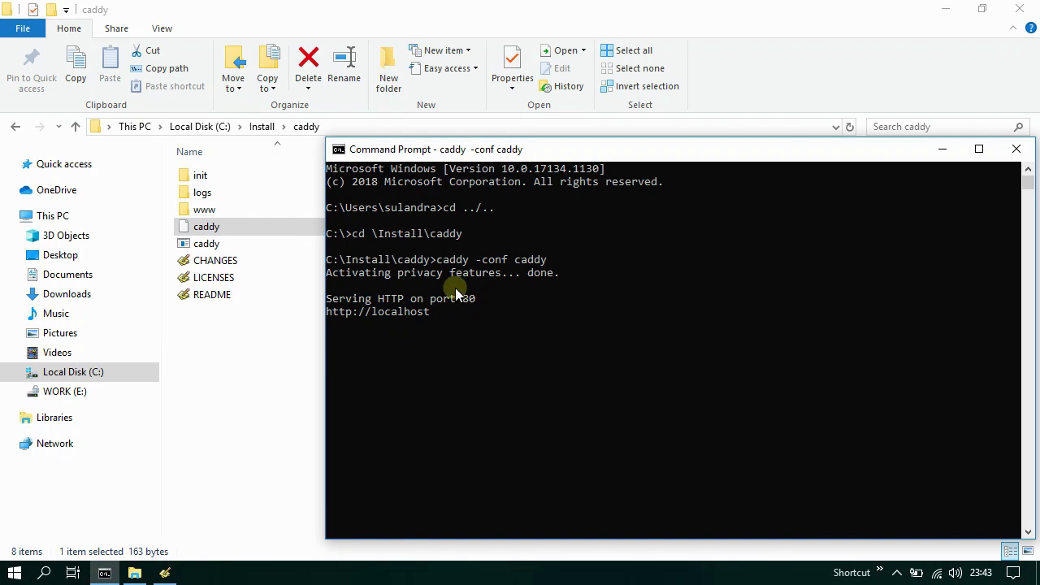
{"action": "left_click", "coordinate": [105, 574]}
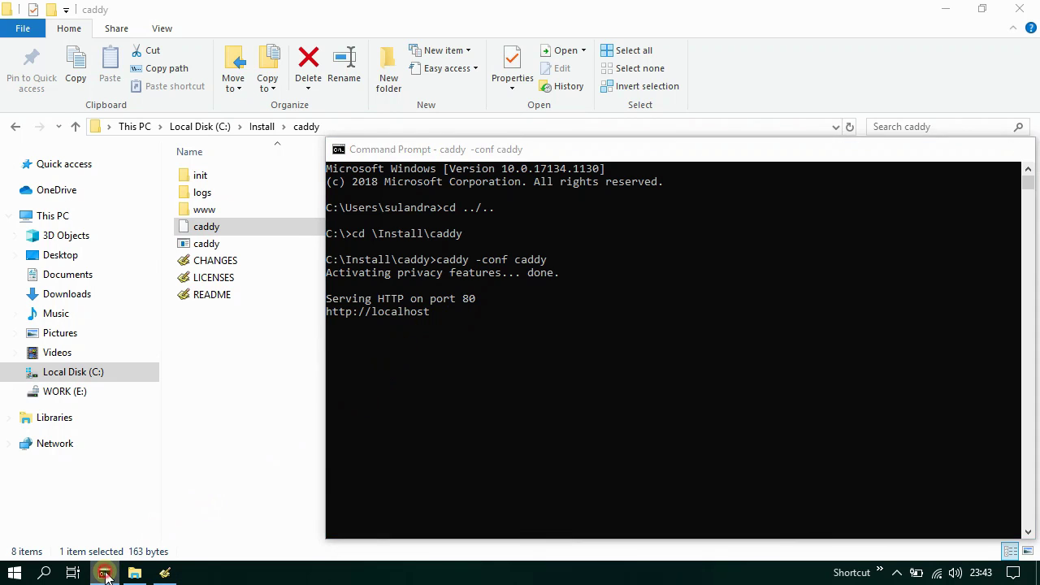
- Browse File Explorer to C:\Install\php and select the php-cgi program
{"action": "left_click", "coordinate": [261, 127]}
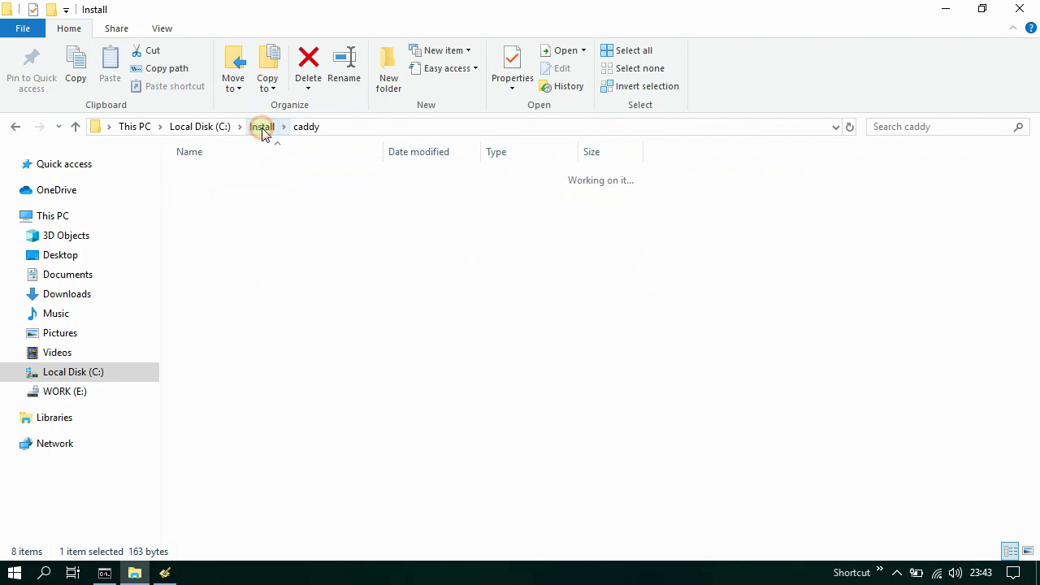
{"action": "double_click", "coordinate": [225, 209]}
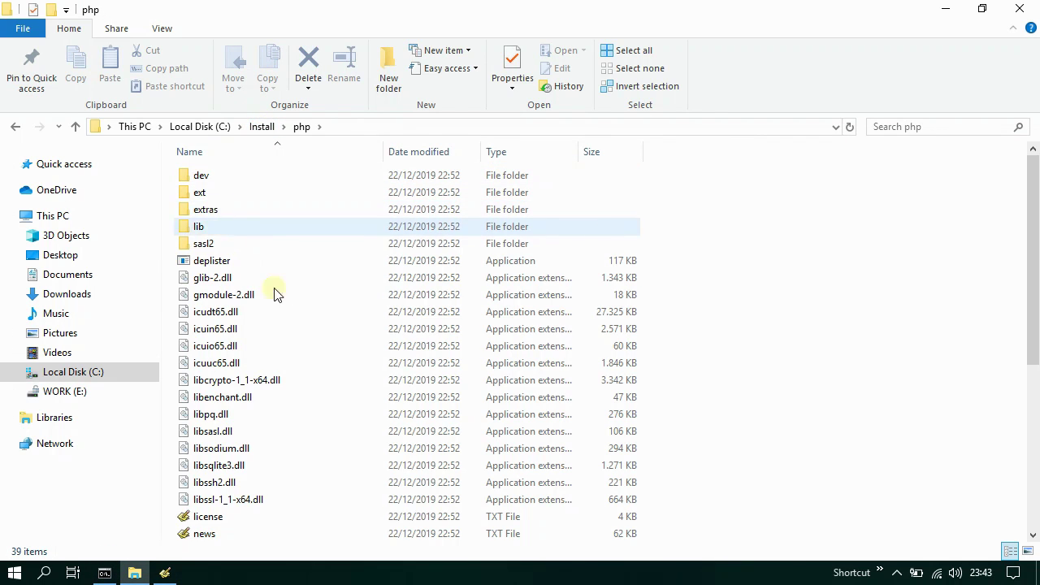
{"action": "scroll", "coordinate": [285, 341], "scroll_direction": "down", "scroll_amount": 6}
{"action": "left_click", "coordinate": [235, 448]}
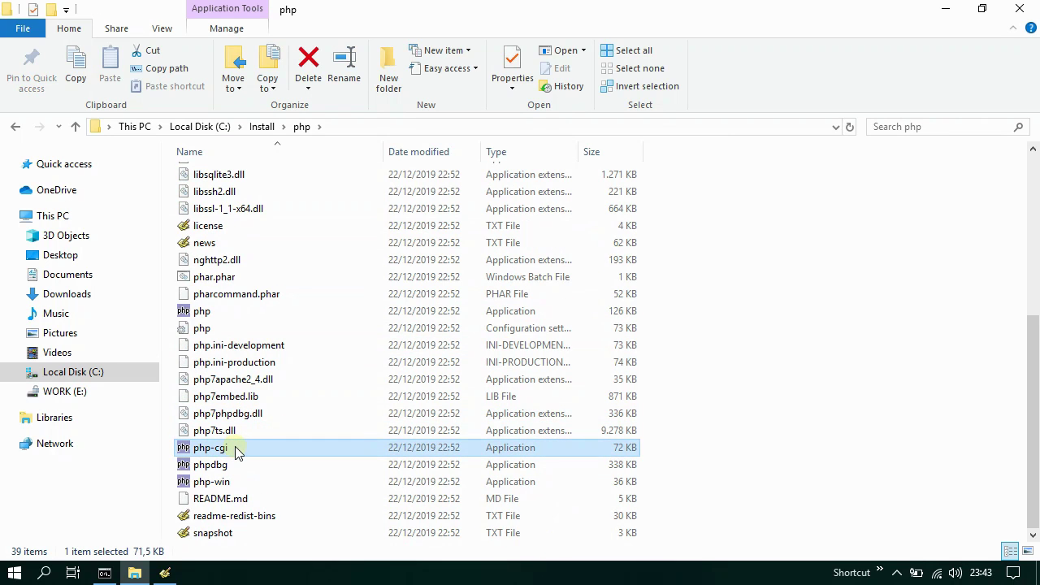
- In a second Command Prompt, run php-cgi -b 127.0.0.1:6545 from C:\Install\php and minimize it
{"action": "right_click", "coordinate": [106, 575]}
{"action": "left_click", "coordinate": [120, 488]}
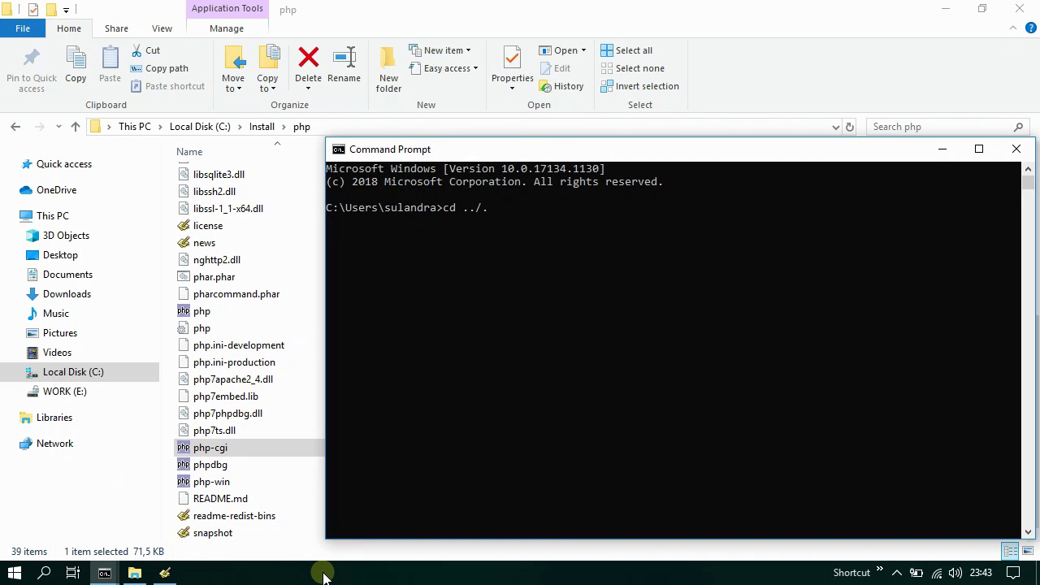
{"action": "type", "text": "cd \\Install\\php"}
{"action": "key", "text": "Return"}
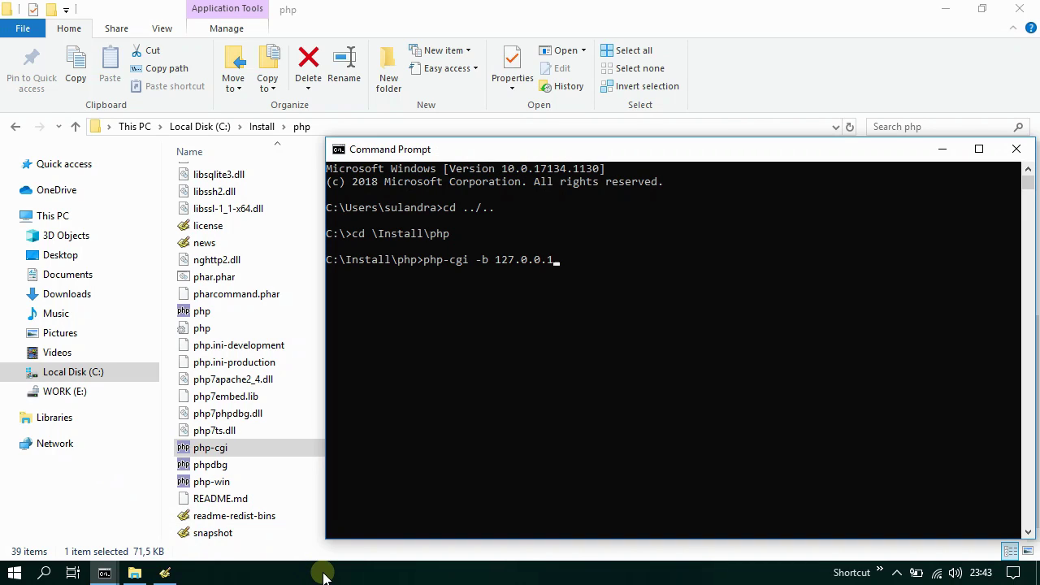
{"action": "key", "text": "Return"}
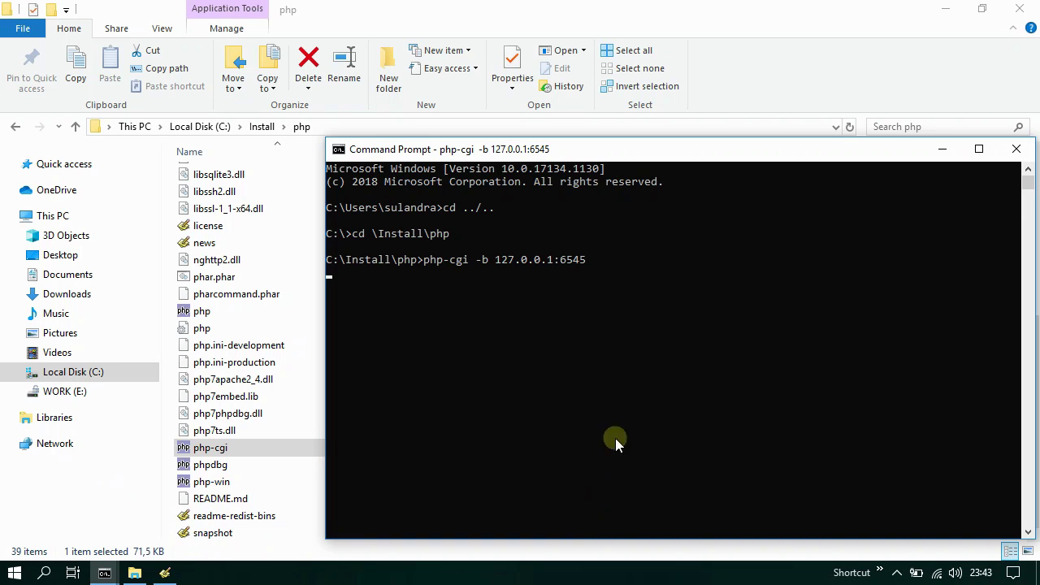
{"action": "left_click", "coordinate": [941, 151]}
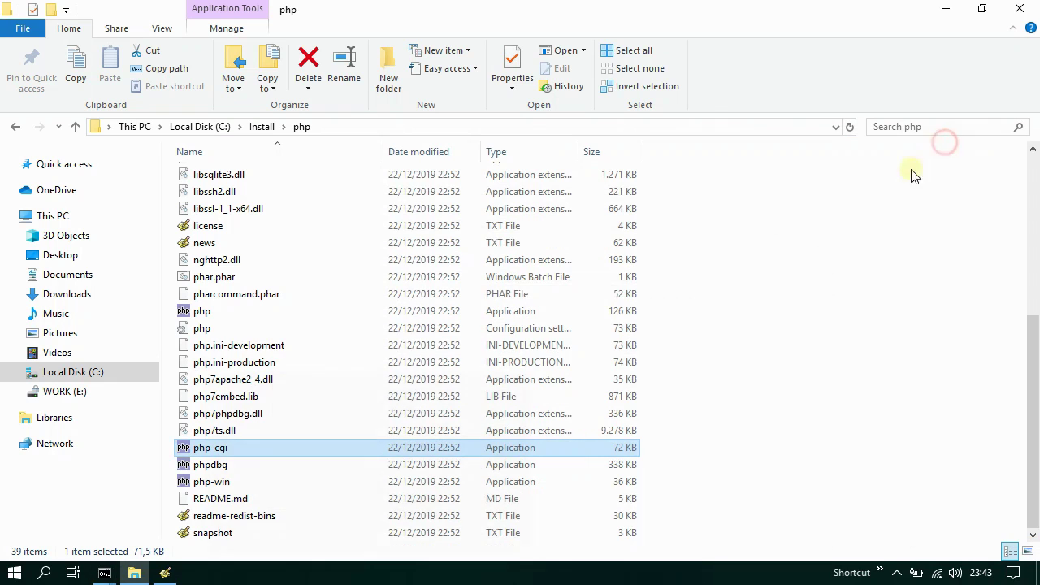
{"action": "right_click", "coordinate": [585, 574]}
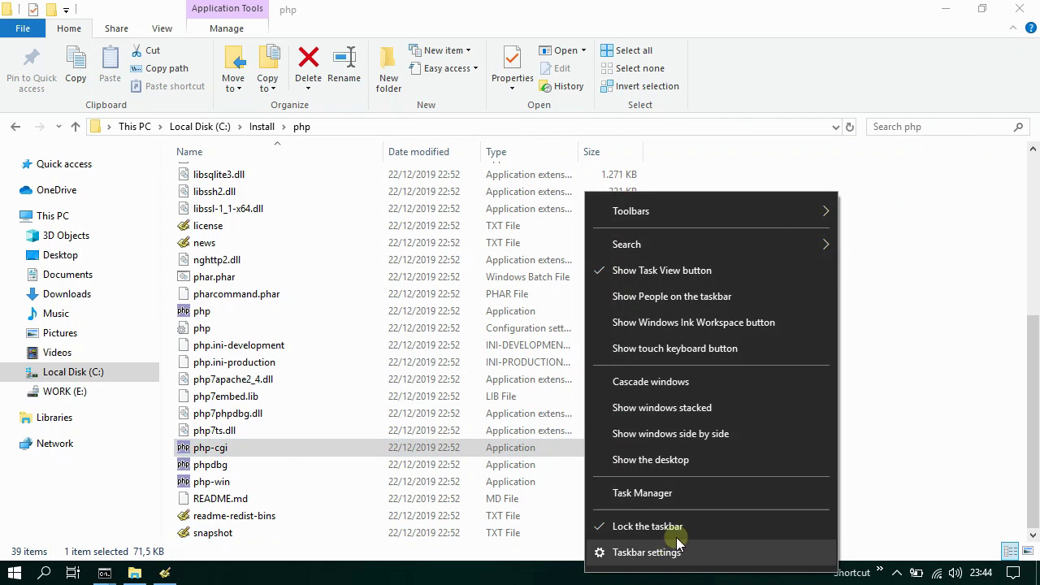
{"action": "left_click", "coordinate": [689, 493]}
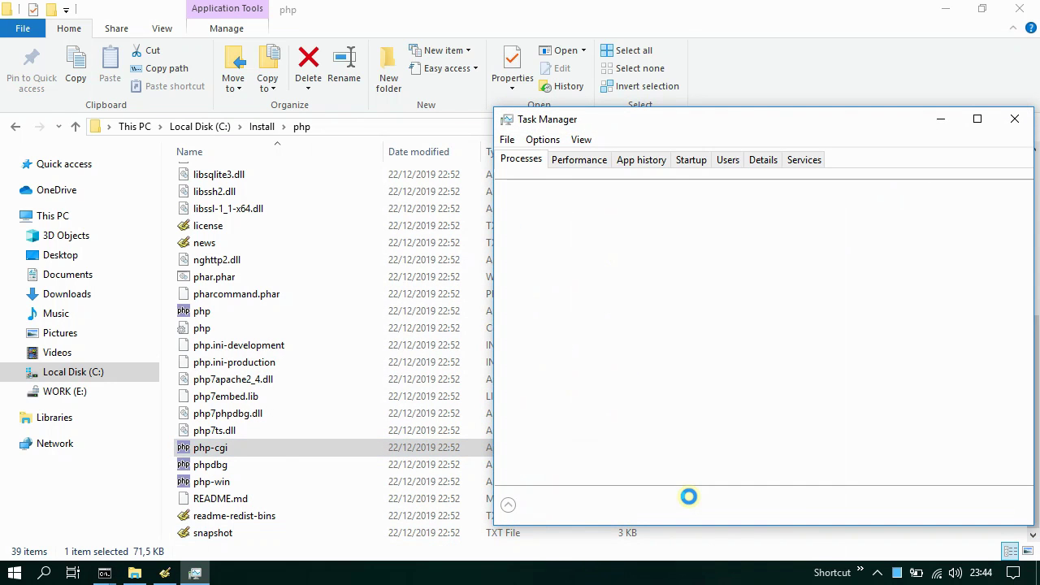
{"action": "left_click", "coordinate": [505, 302]}
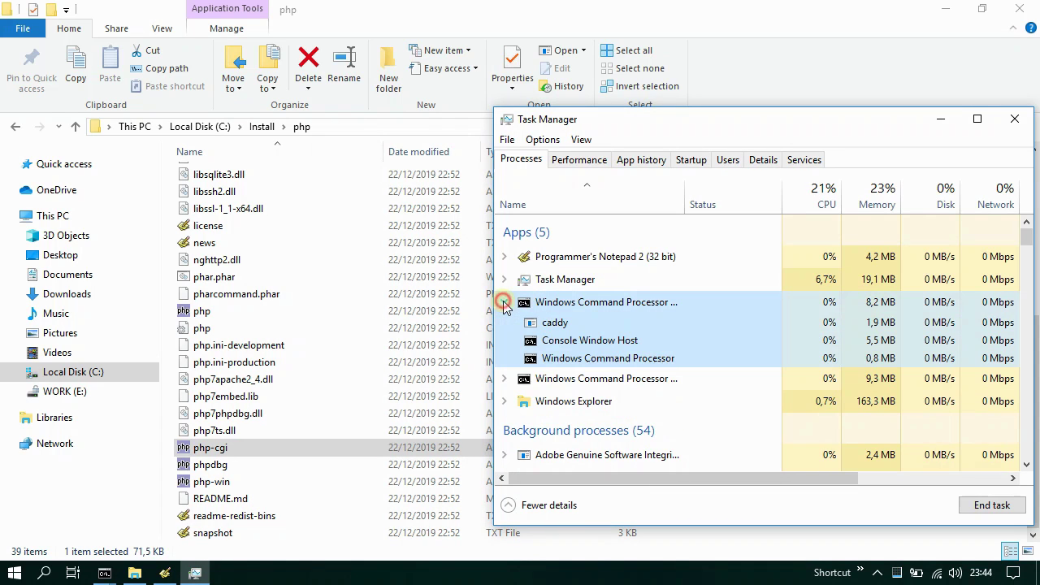
{"action": "left_click", "coordinate": [504, 379]}
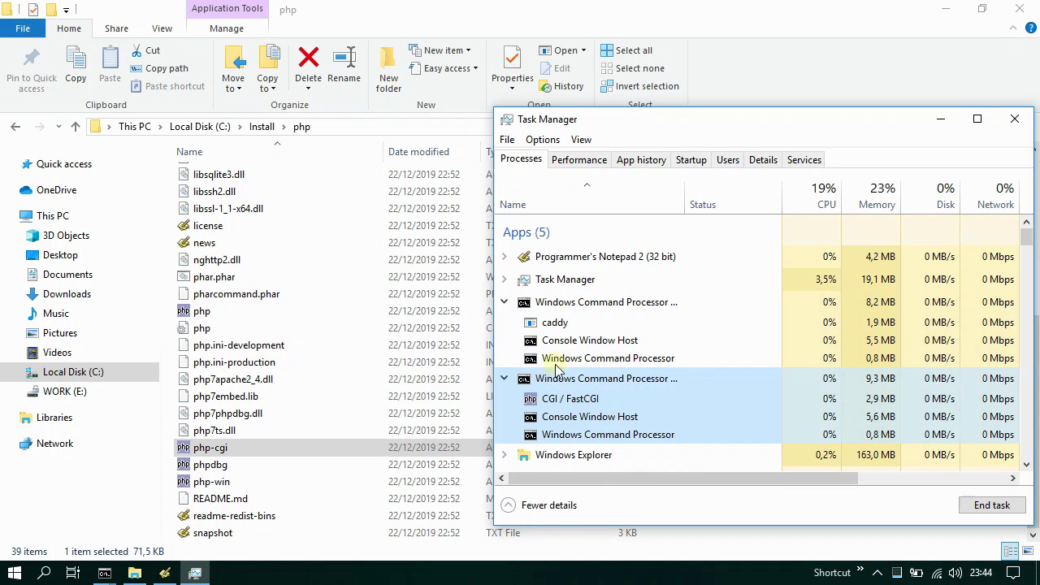
{"action": "left_click", "coordinate": [553, 324]}
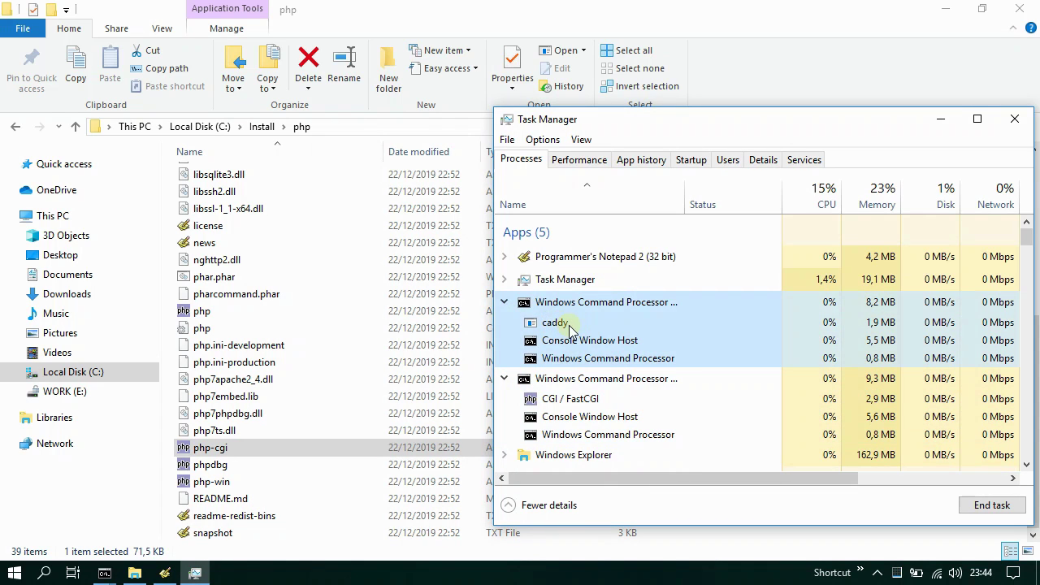
{"action": "left_click", "coordinate": [568, 379]}
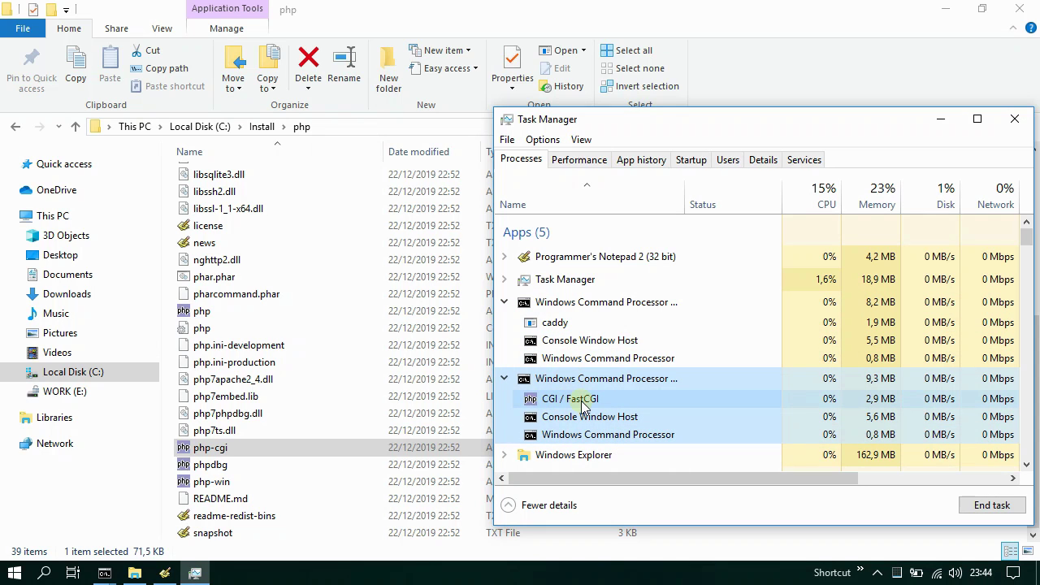
{"action": "left_click", "coordinate": [1011, 123]}
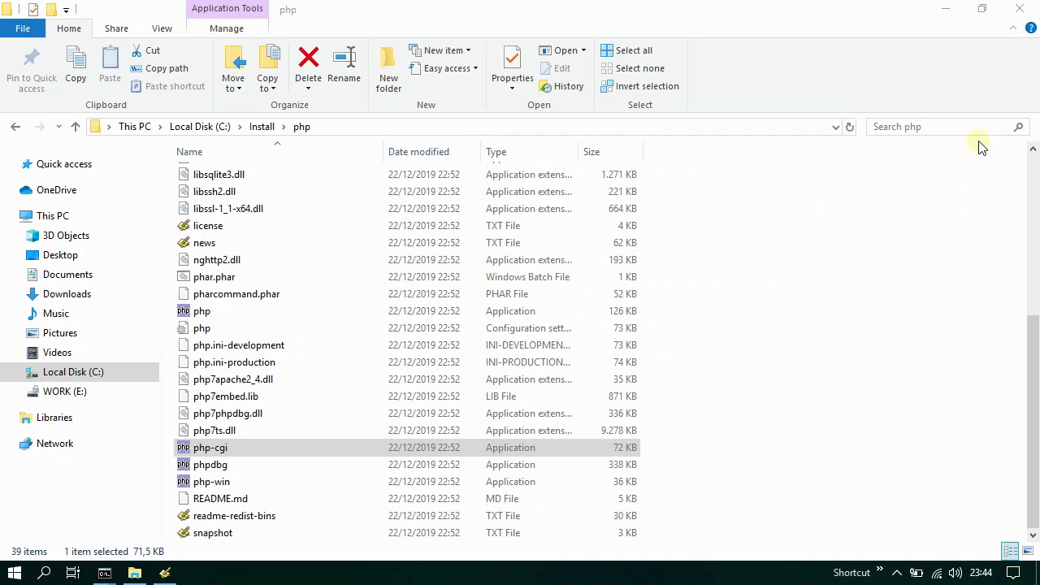
{"action": "left_click", "coordinate": [259, 128]}
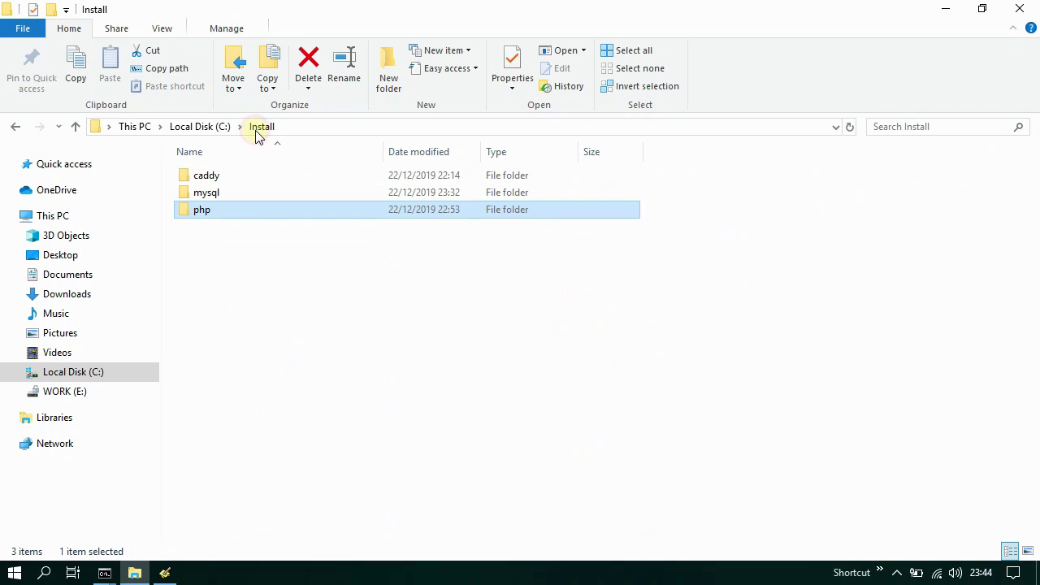
{"action": "double_click", "coordinate": [227, 175]}
{"action": "double_click", "coordinate": [225, 210]}
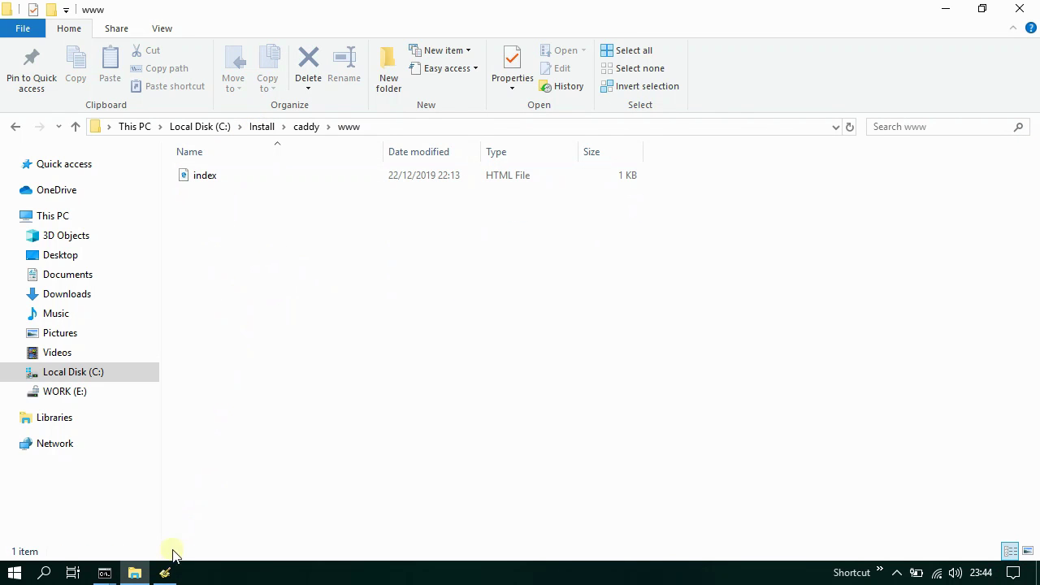
- Write a new PHP script: <?php, echo "Hello world";, ?> on three lines
{"action": "left_click", "coordinate": [164, 573]}
{"action": "left_click", "coordinate": [335, 190]}
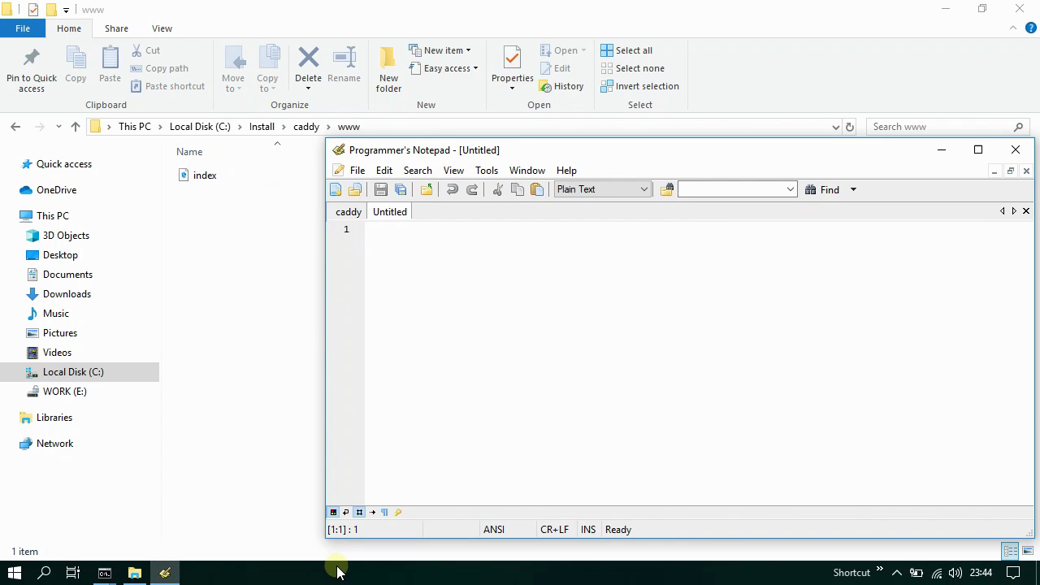
{"action": "type", "text": "<?php"}
{"action": "key", "text": "Return"}
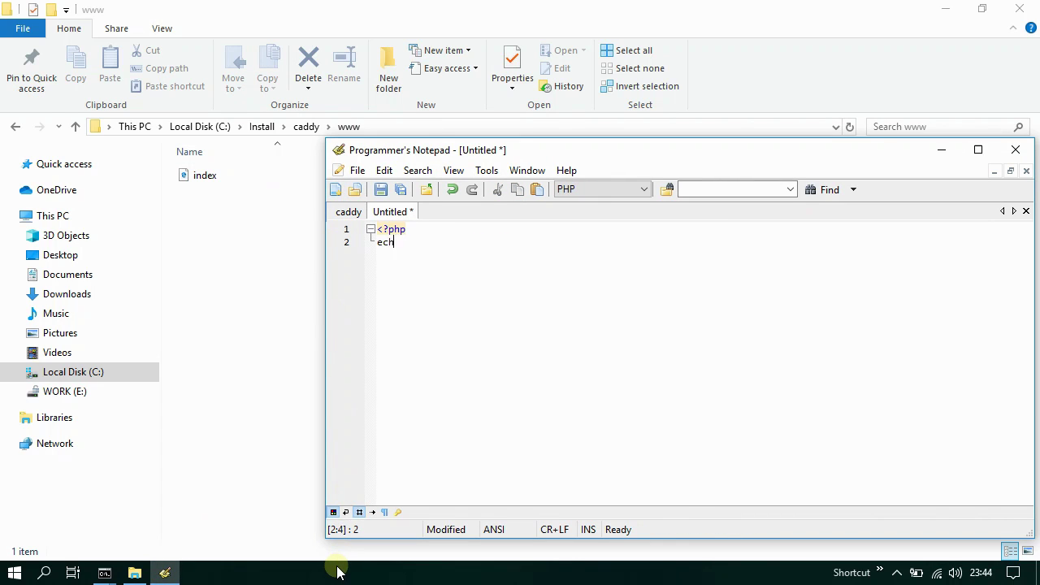
{"action": "type", "text": "echo \"Hello world\";"}
{"action": "key", "text": "Return"}
{"action": "type", "text": "?>"}
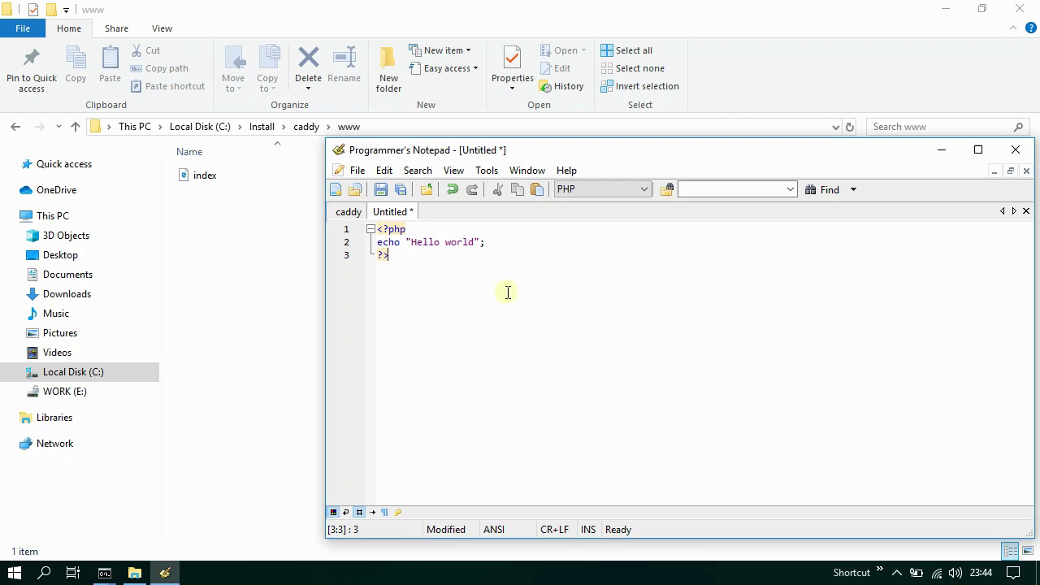
{"action": "left_click", "coordinate": [379, 190]}
{"action": "left_click", "coordinate": [65, 309]}
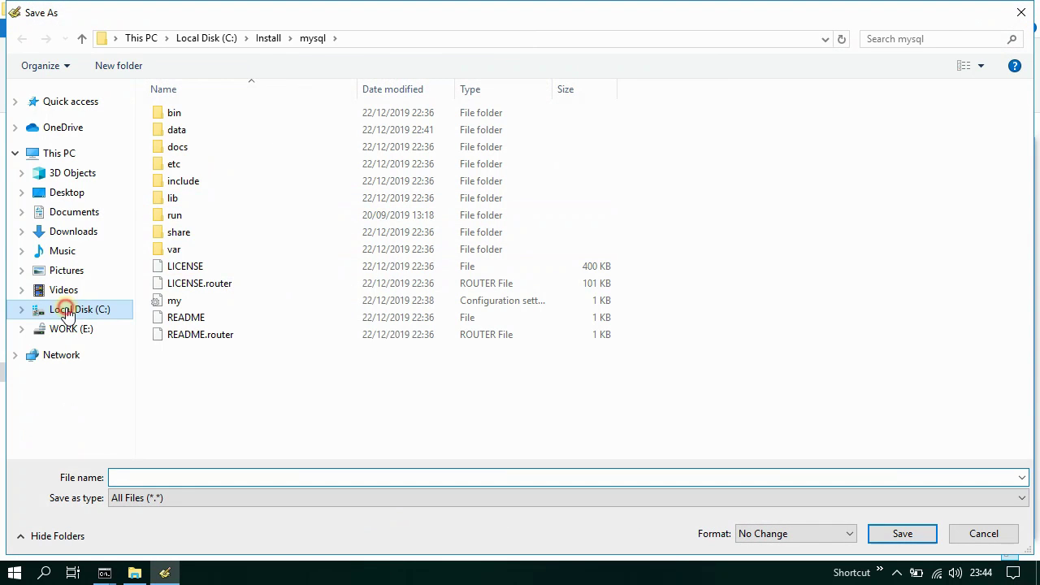
{"action": "left_click", "coordinate": [199, 113]}
{"action": "double_click", "coordinate": [200, 113]}
{"action": "double_click", "coordinate": [200, 115]}
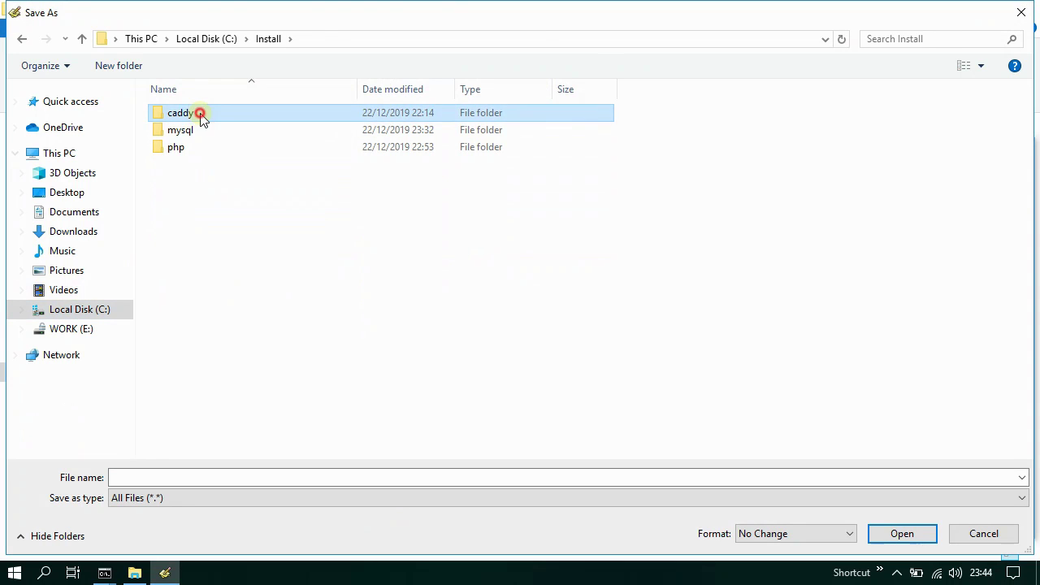
{"action": "left_click", "coordinate": [198, 147]}
{"action": "double_click", "coordinate": [198, 147]}
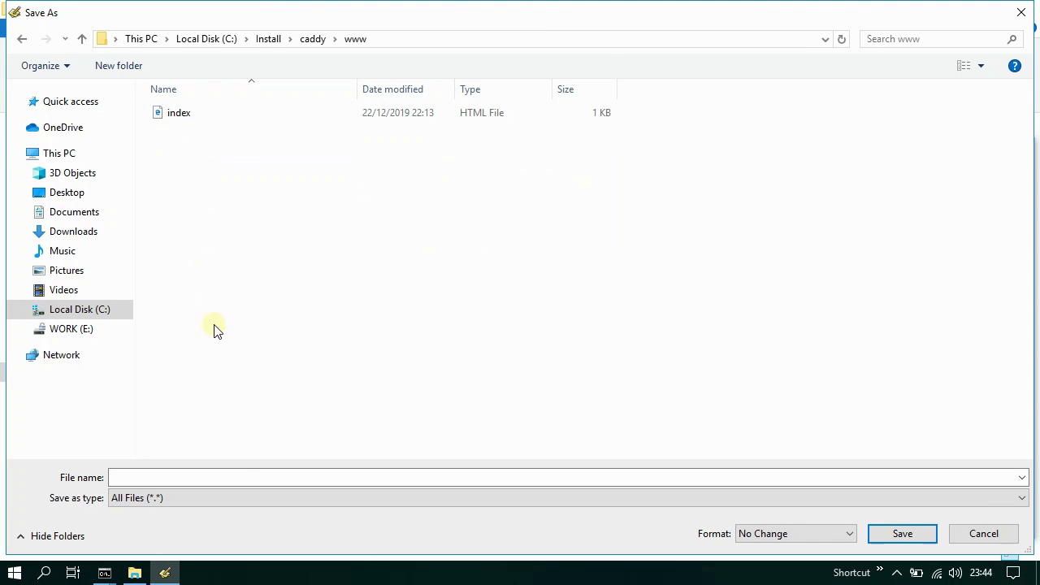
{"action": "left_click", "coordinate": [243, 477]}
{"action": "type", "text": "helloworld.php"}
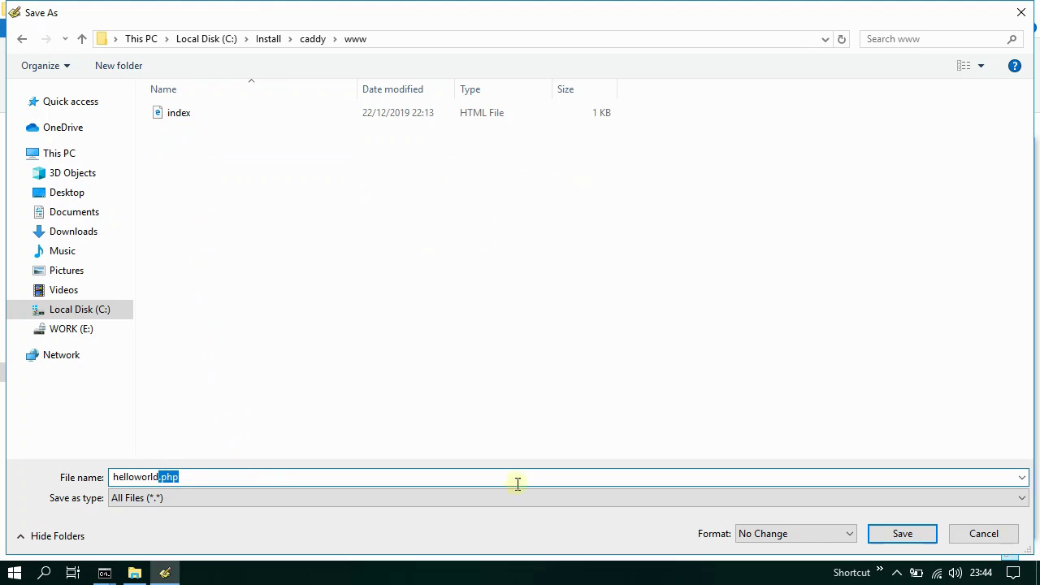
{"action": "left_click", "coordinate": [905, 534]}
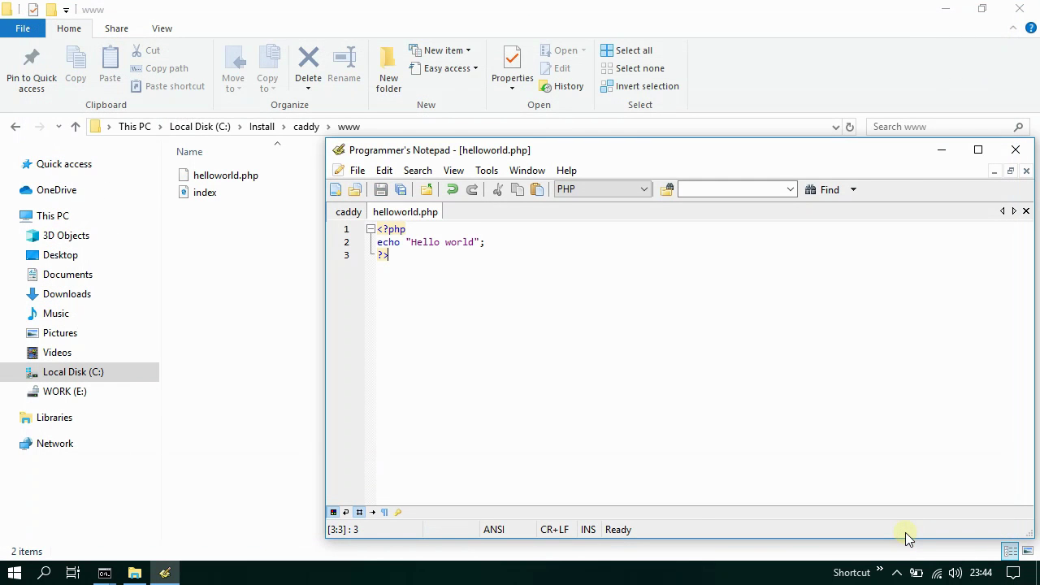
- Clear the open windows and launch Google Chrome from the desktop shortcut
{"action": "left_click", "coordinate": [942, 150]}
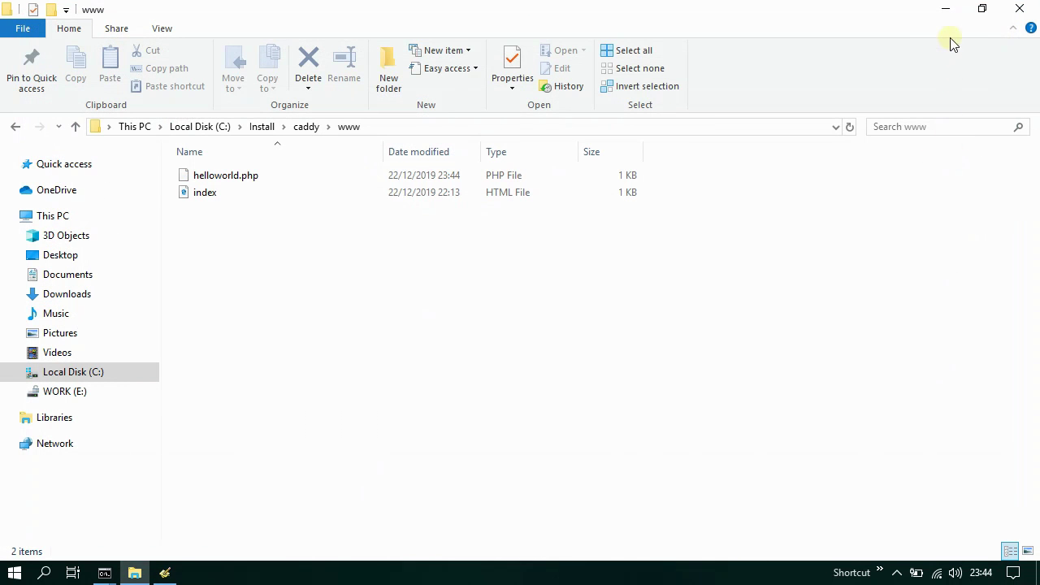
{"action": "left_click", "coordinate": [944, 10]}
{"action": "left_click", "coordinate": [93, 505]}
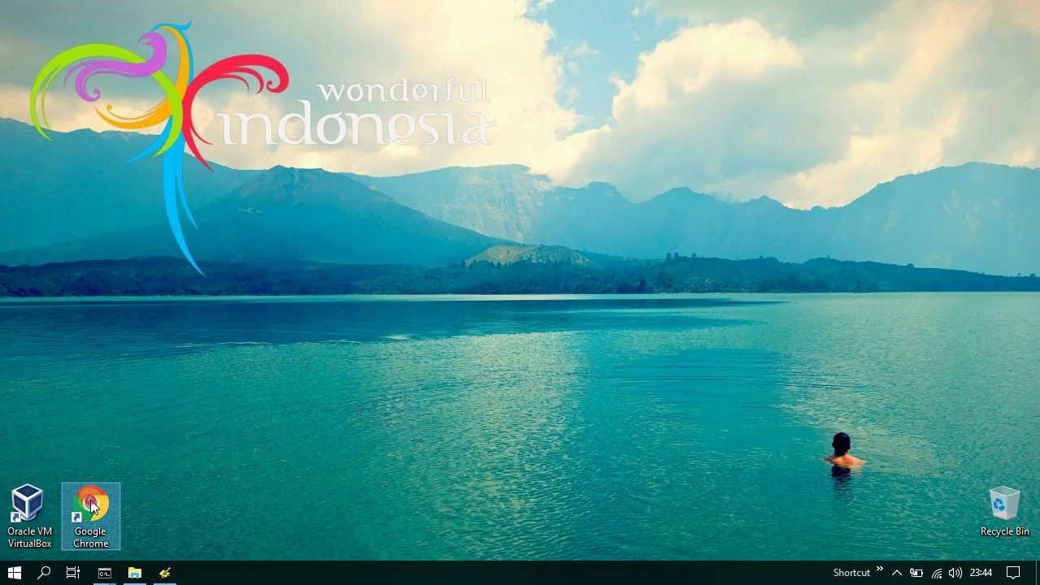
{"action": "double_click", "coordinate": [90, 502]}
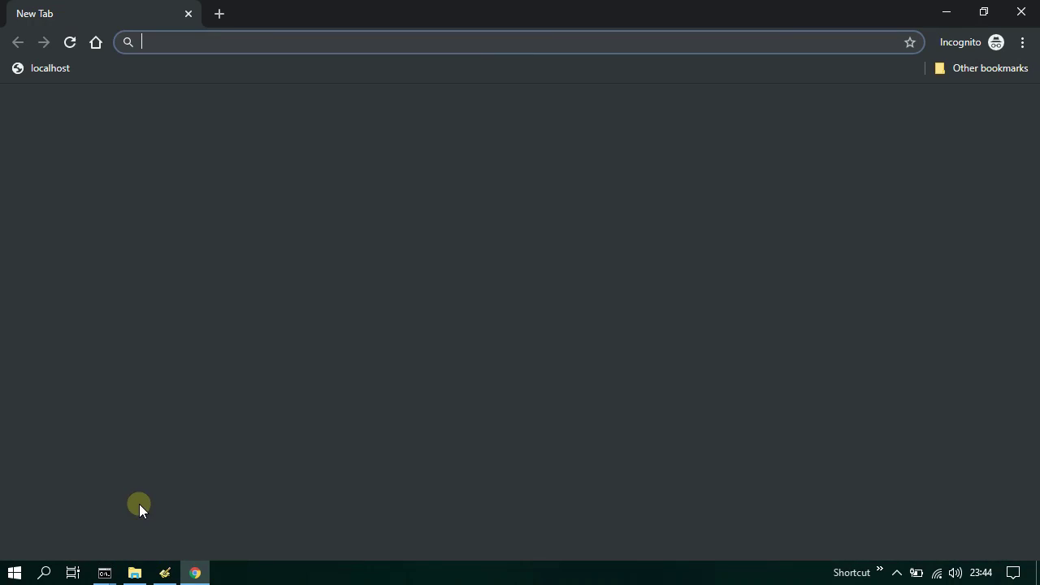
- Load localhost/helloworld.php via the localhost bookmark to see Hello world
{"action": "left_click", "coordinate": [44, 69]}
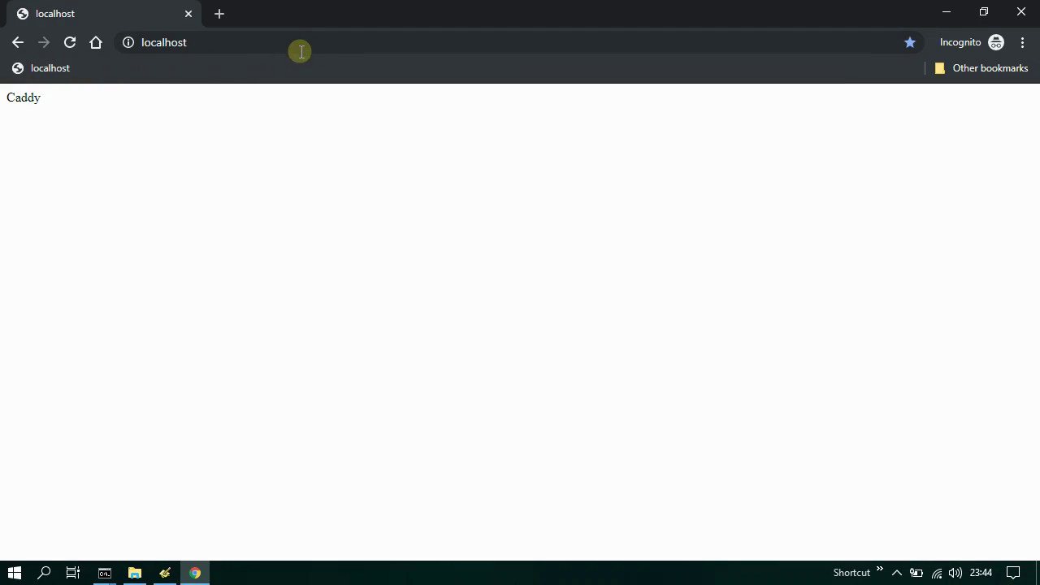
{"action": "left_click", "coordinate": [329, 42]}
{"action": "left_click", "coordinate": [349, 42]}
{"action": "type", "text": "/h"}
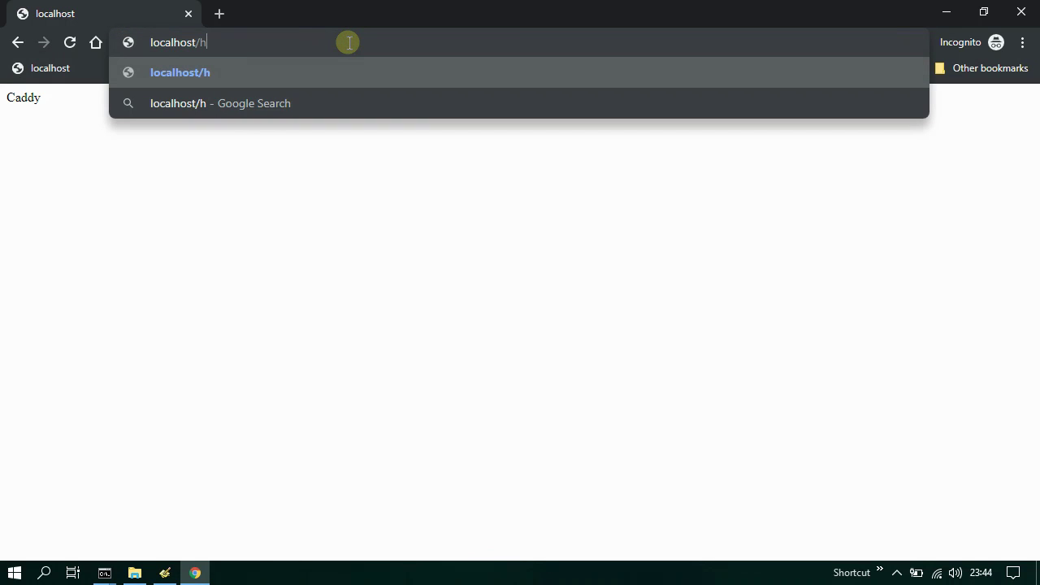
{"action": "type", "text": "elloworld.php"}
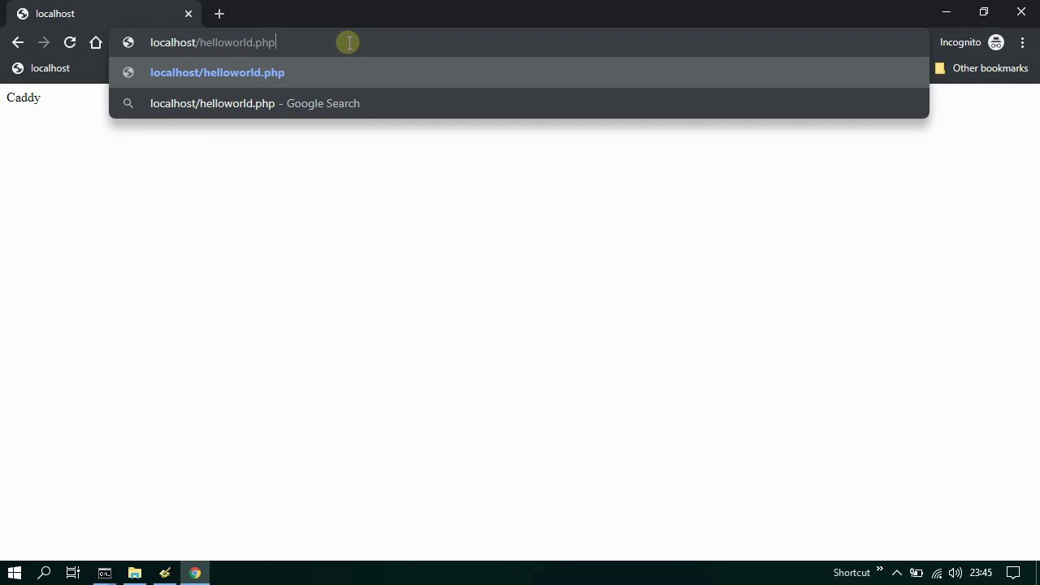
{"action": "key", "text": "Return"}
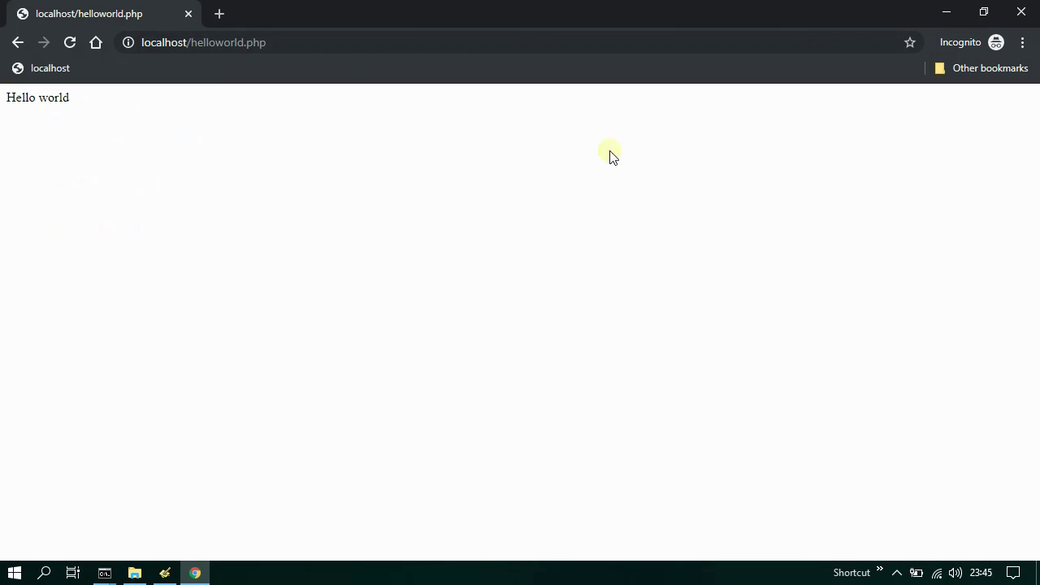
- Close Google Chrome, Programmer's Notepad and File Explorer
{"action": "left_click", "coordinate": [1019, 13]}
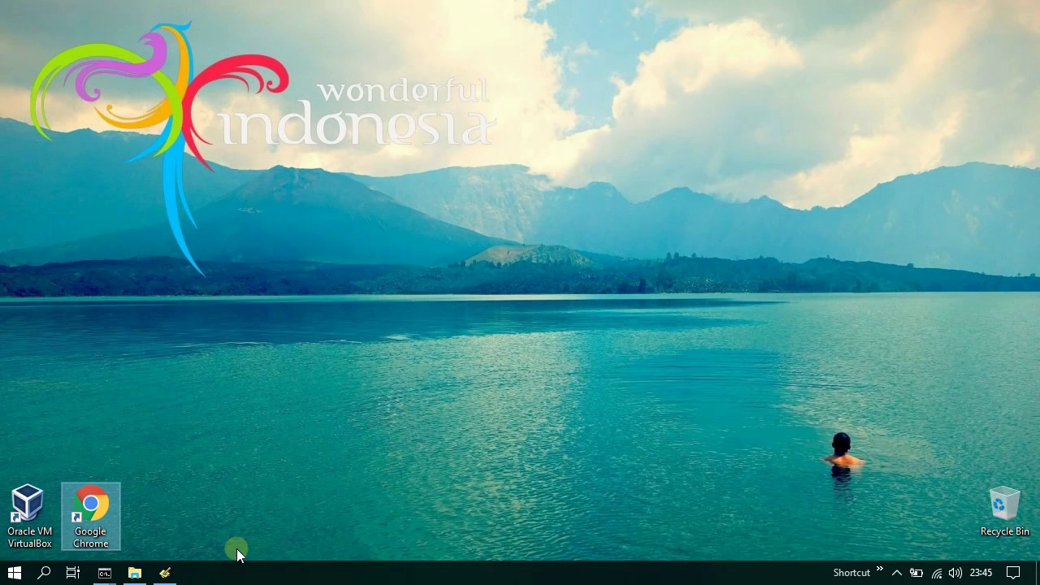
{"action": "left_click", "coordinate": [165, 573]}
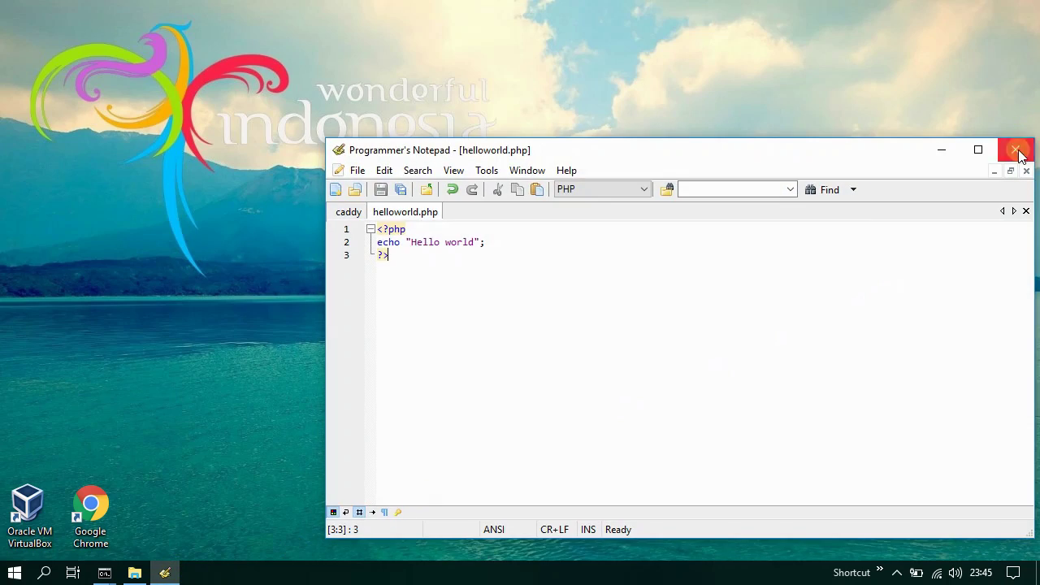
{"action": "left_click", "coordinate": [1016, 151]}
{"action": "left_click", "coordinate": [135, 573]}
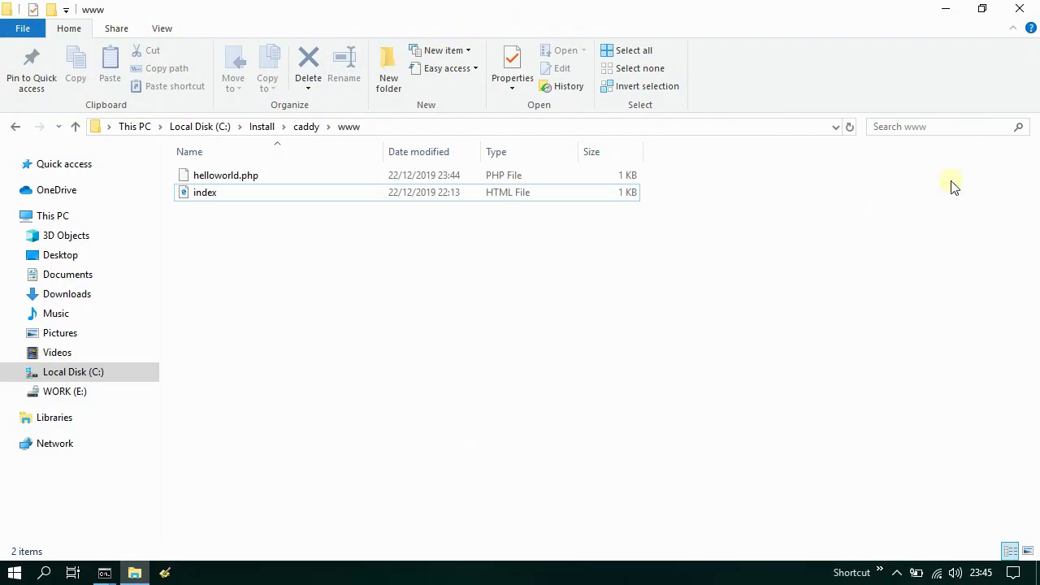
{"action": "left_click", "coordinate": [1019, 8]}
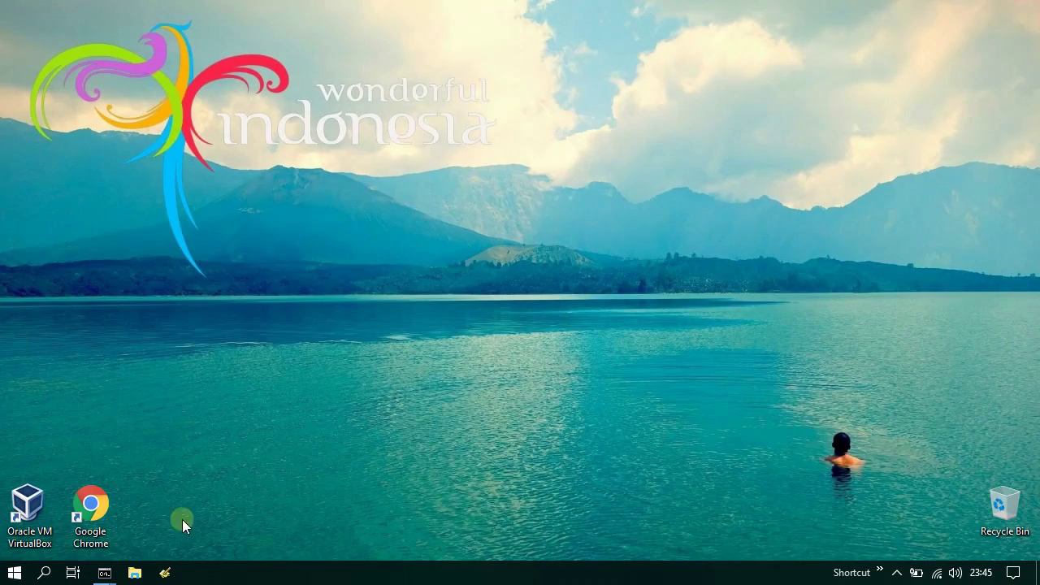
- Stop php-cgi and Caddy with Ctrl+C and close both Command Prompt windows
{"action": "mouse_move", "coordinate": [105, 569]}
{"action": "left_click", "coordinate": [282, 510]}
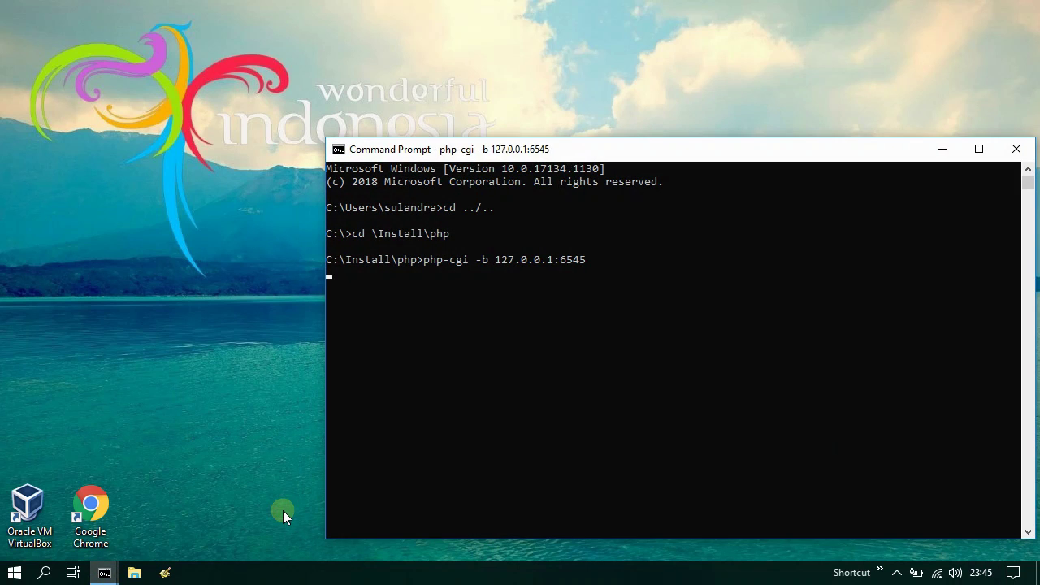
{"action": "key", "text": "ctrl+c"}
{"action": "left_click", "coordinate": [1016, 149]}
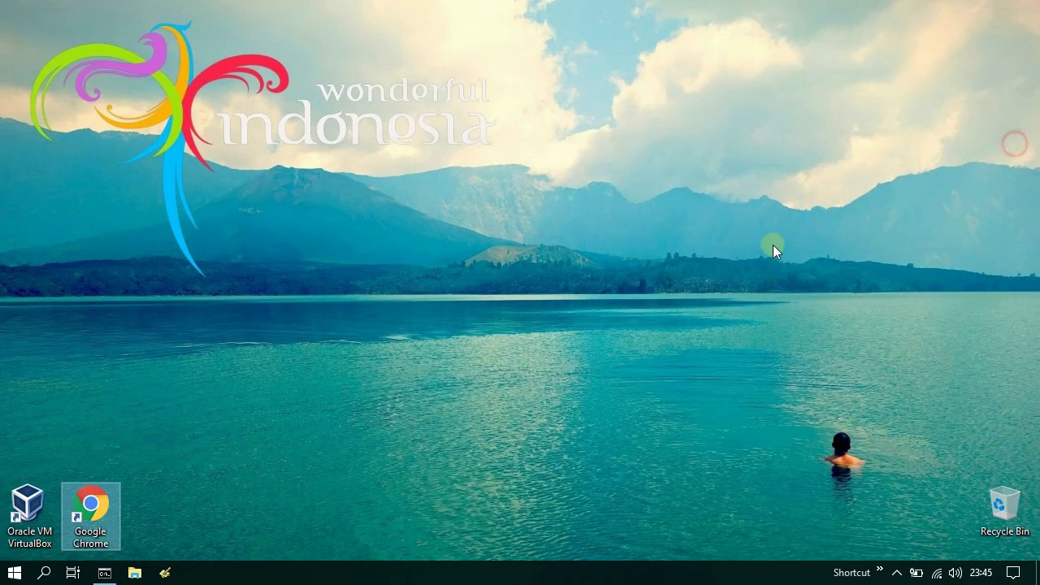
{"action": "left_click", "coordinate": [105, 574]}
{"action": "key", "text": "ctrl+c"}
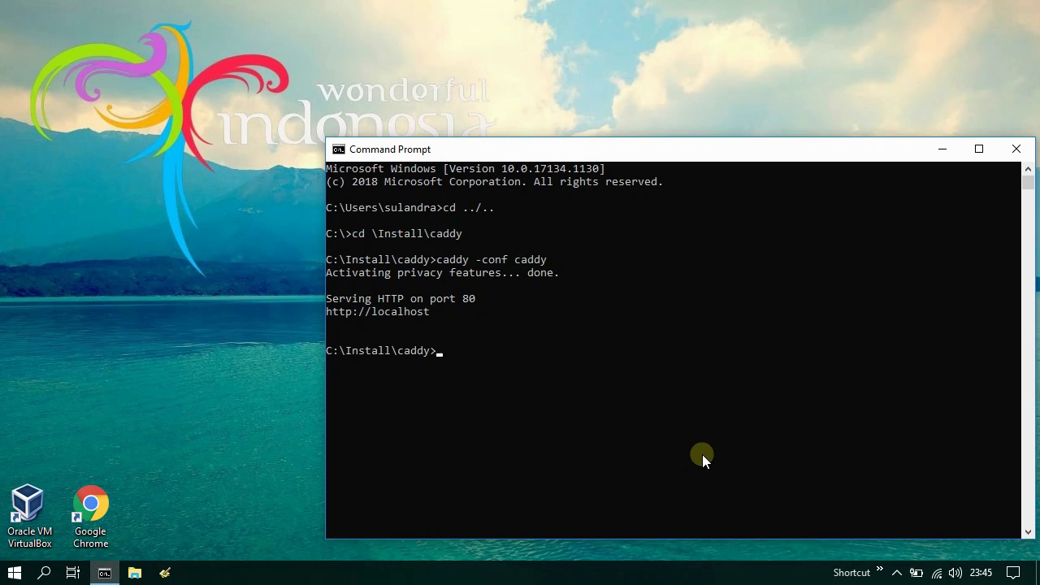
{"action": "left_click", "coordinate": [1016, 148]}
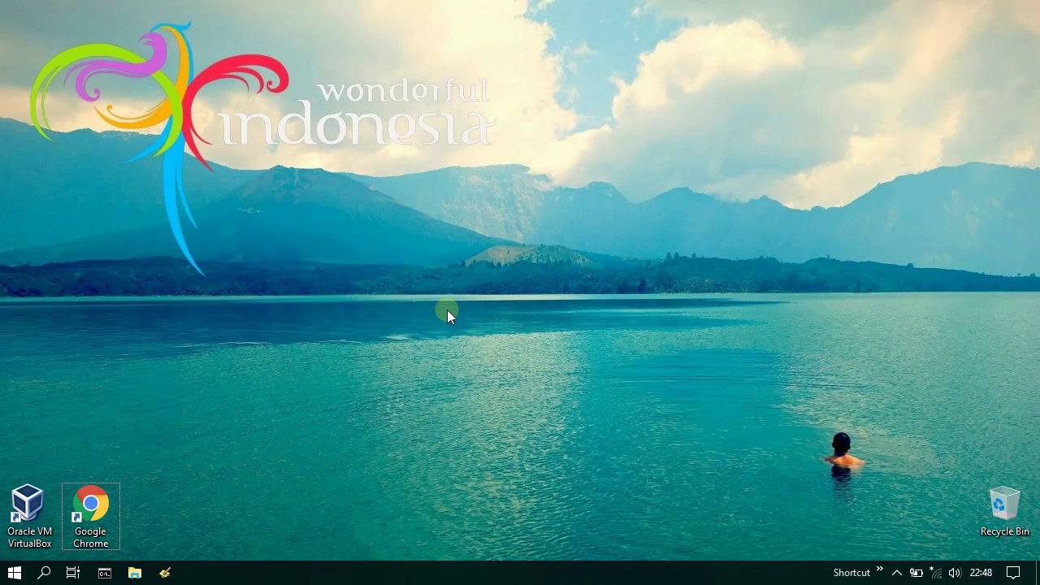
{"action": "left_click", "coordinate": [140, 576]}
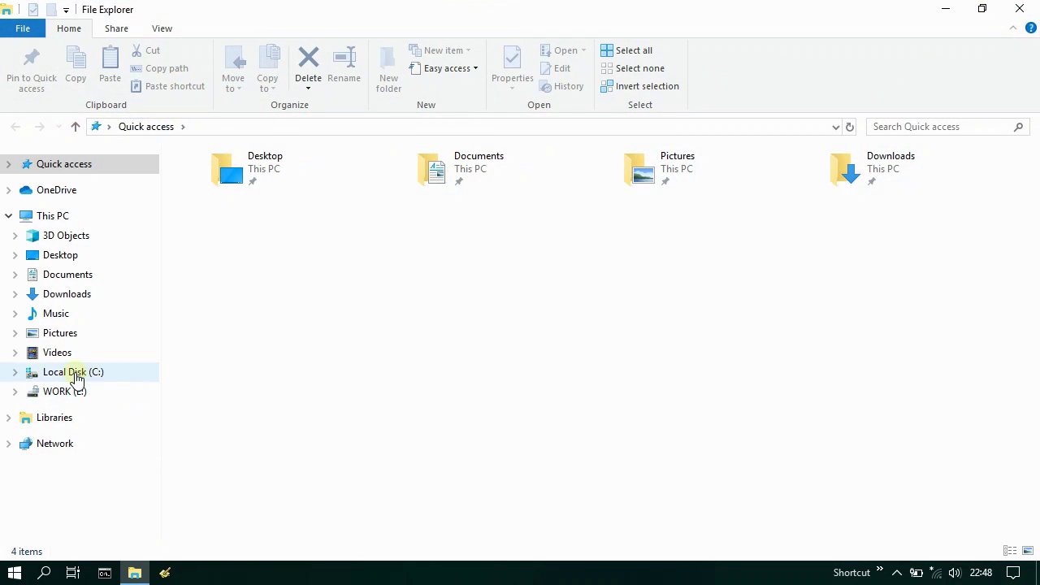
- Open C:\Install\caddy in File Explorer
{"action": "left_click", "coordinate": [76, 374]}
{"action": "double_click", "coordinate": [231, 177]}
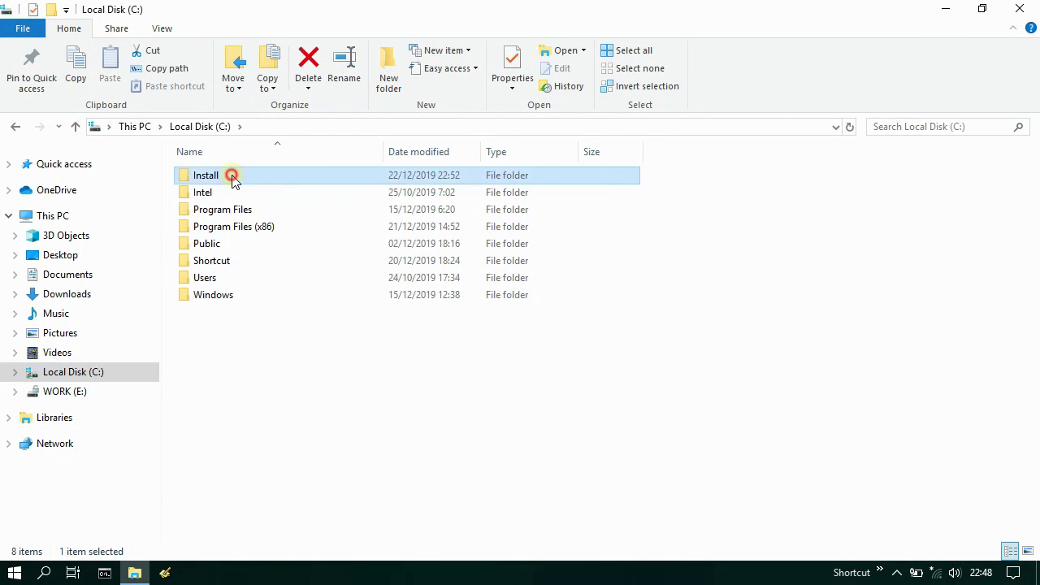
{"action": "double_click", "coordinate": [233, 177]}
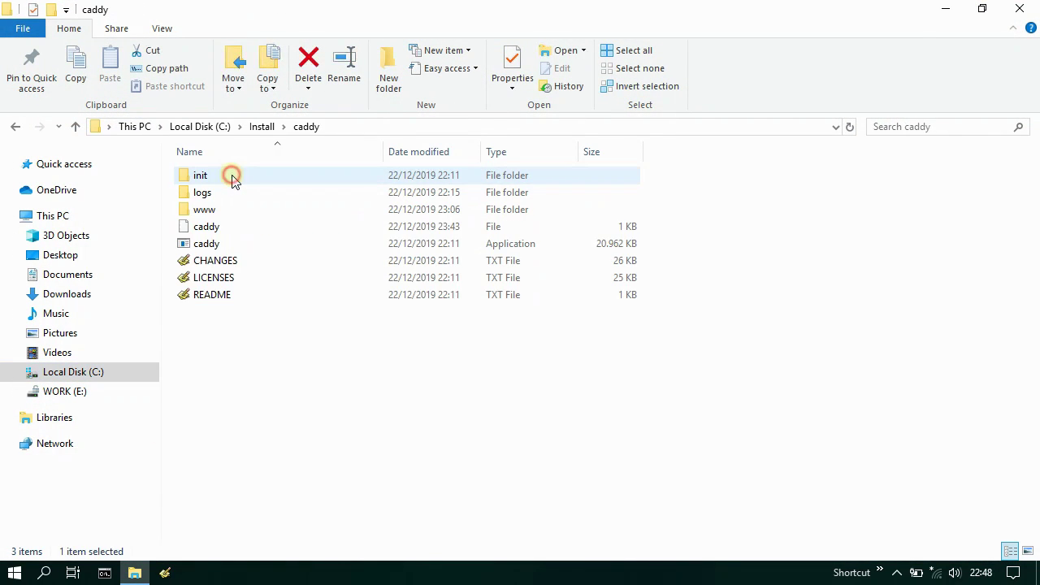
- In a new Command Prompt, cd to C:\Install\caddy, run caddy -conf caddy, and minimize
{"action": "left_click", "coordinate": [104, 573]}
{"action": "type", "text": "cd "}
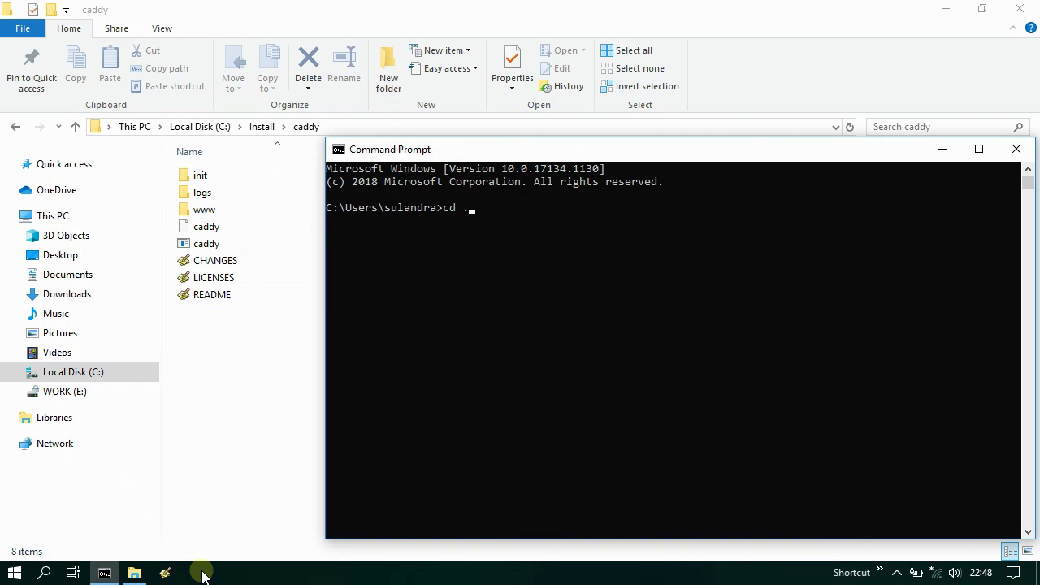
{"action": "type", "text": "../.."}
{"action": "key", "text": "Return"}
{"action": "type", "text": "cd \\Install\\caddy"}
{"action": "key", "text": "Return"}
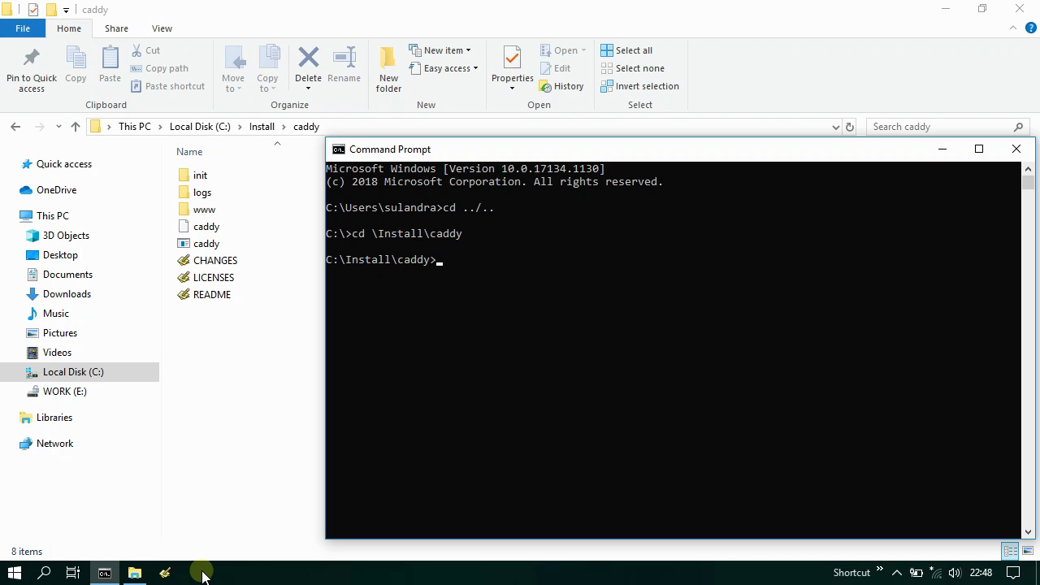
{"action": "type", "text": "caddy -conf caddy"}
{"action": "key", "text": "Return"}
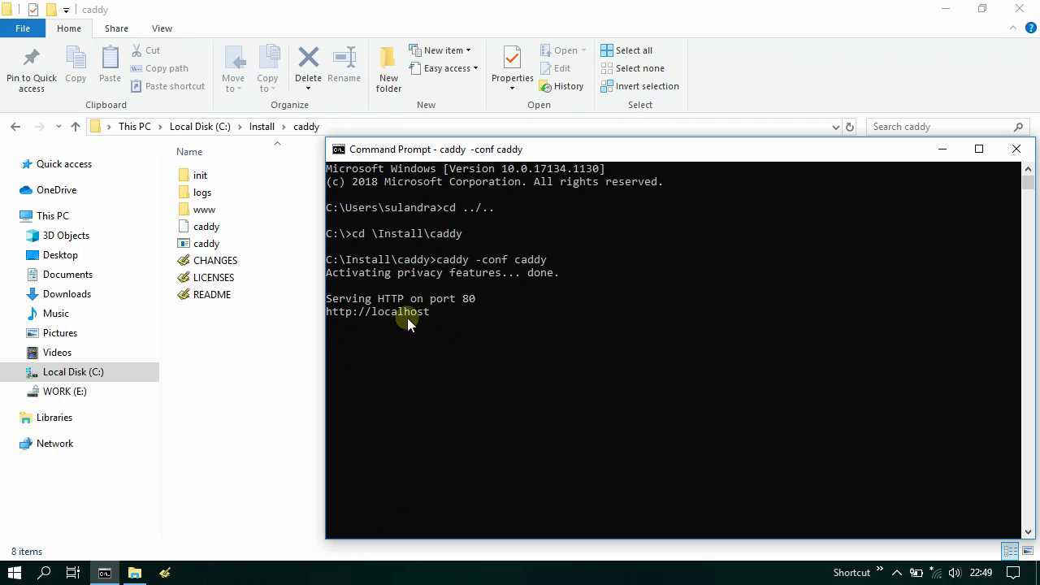
{"action": "left_click", "coordinate": [941, 149]}
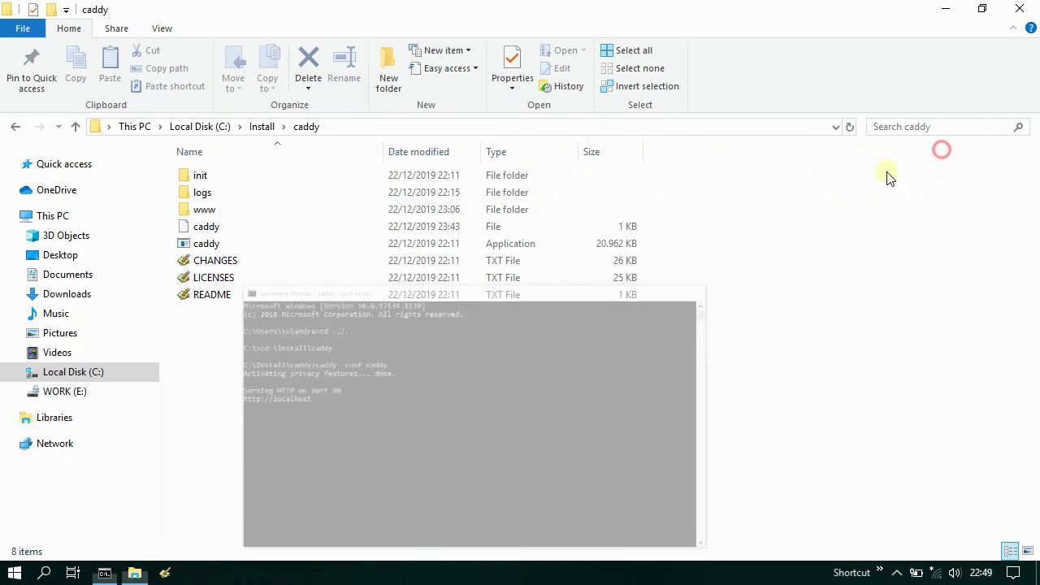
- Browse to C:\Install\mysql and select the my.ini configuration file
{"action": "left_click", "coordinate": [261, 126]}
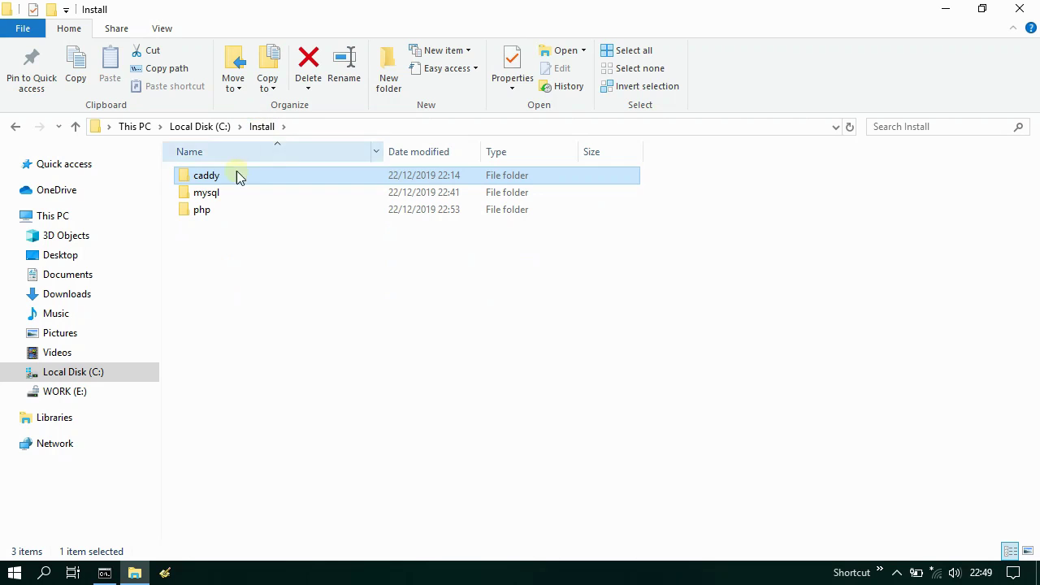
{"action": "double_click", "coordinate": [228, 196]}
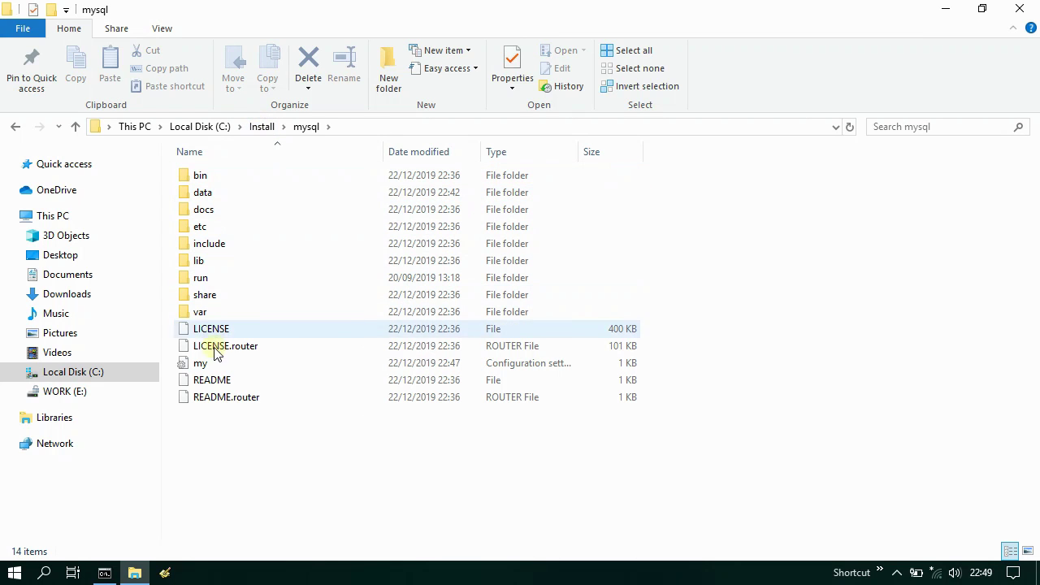
{"action": "left_click", "coordinate": [200, 363]}
{"action": "left_click", "coordinate": [164, 573]}
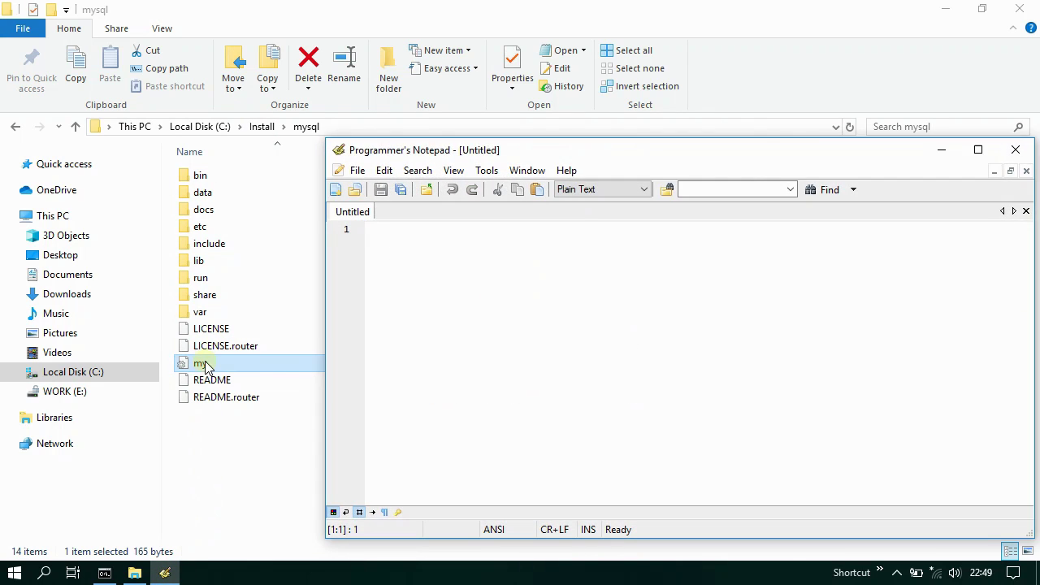
- Add default_authentication_plugin = mysql_native_password after the datadir line in my.ini and save
{"action": "left_click_drag", "start_coordinate": [204, 365], "coordinate": [480, 383]}
{"action": "left_click", "coordinate": [482, 383]}
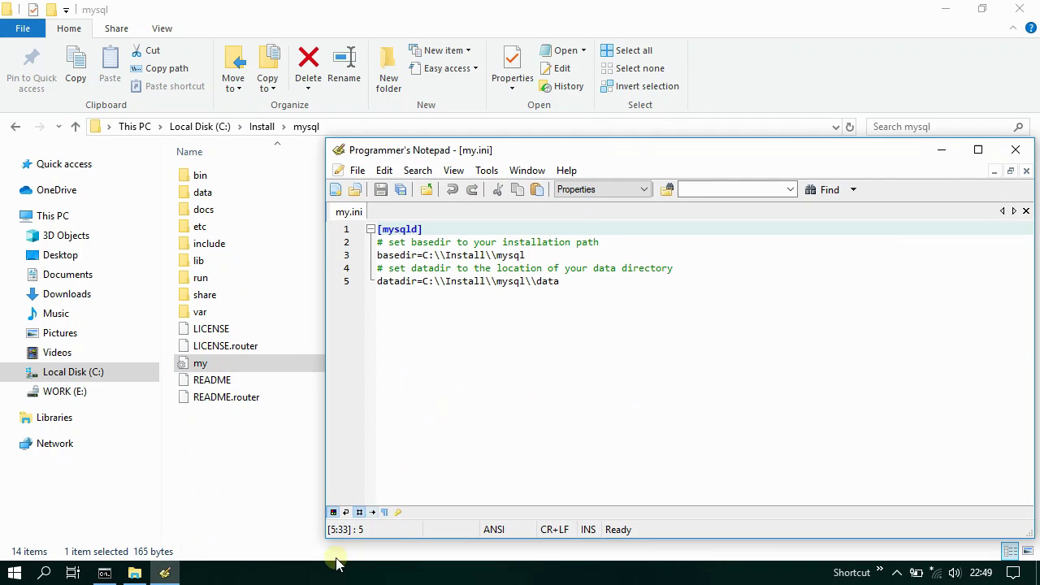
{"action": "key", "text": "Return"}
{"action": "key", "text": "Return"}
{"action": "type", "text": "de"}
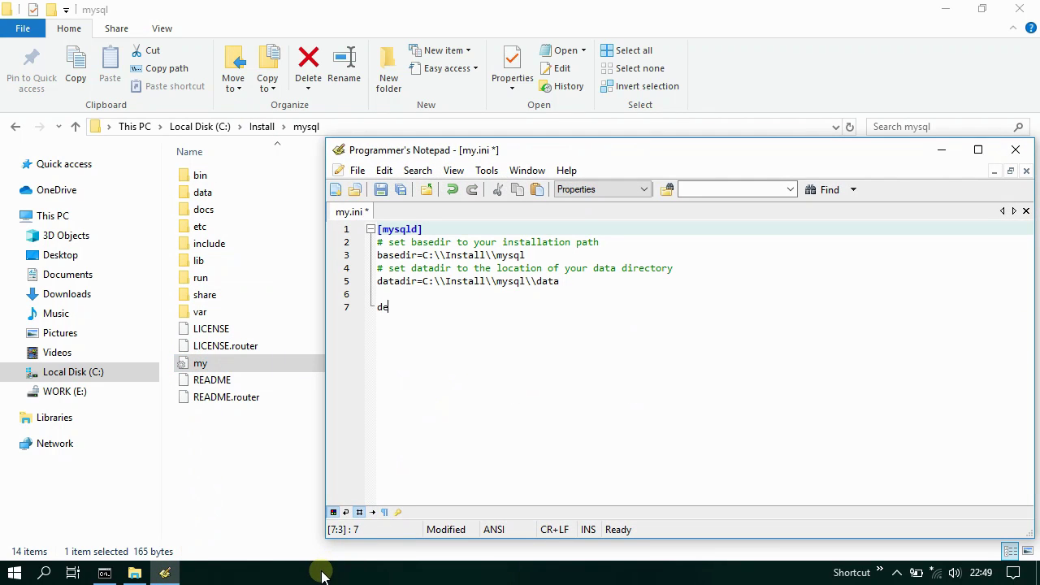
{"action": "type", "text": "fault_authentication"}
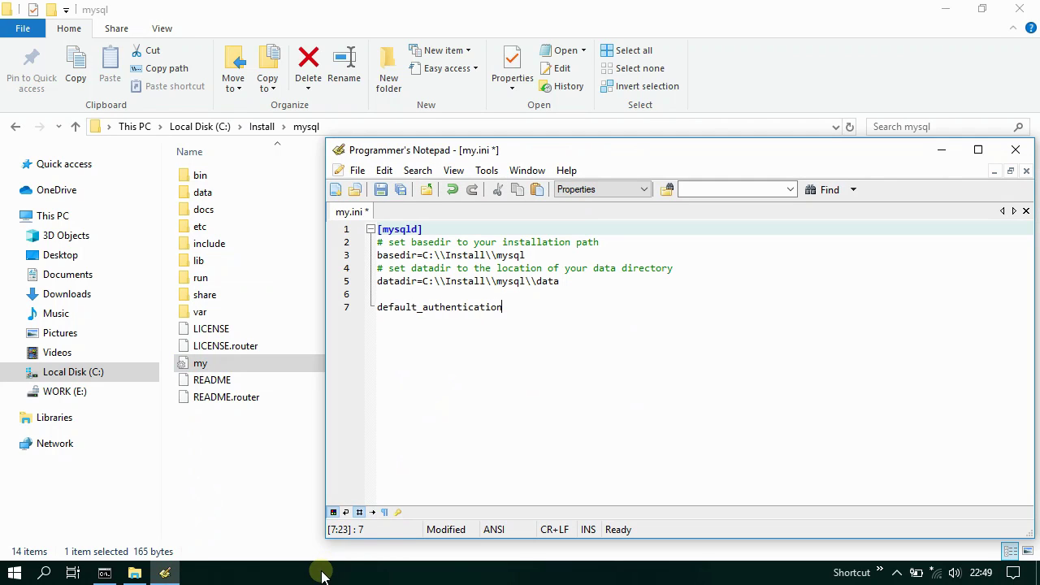
{"action": "type", "text": "_plugin = mysql_native_password"}
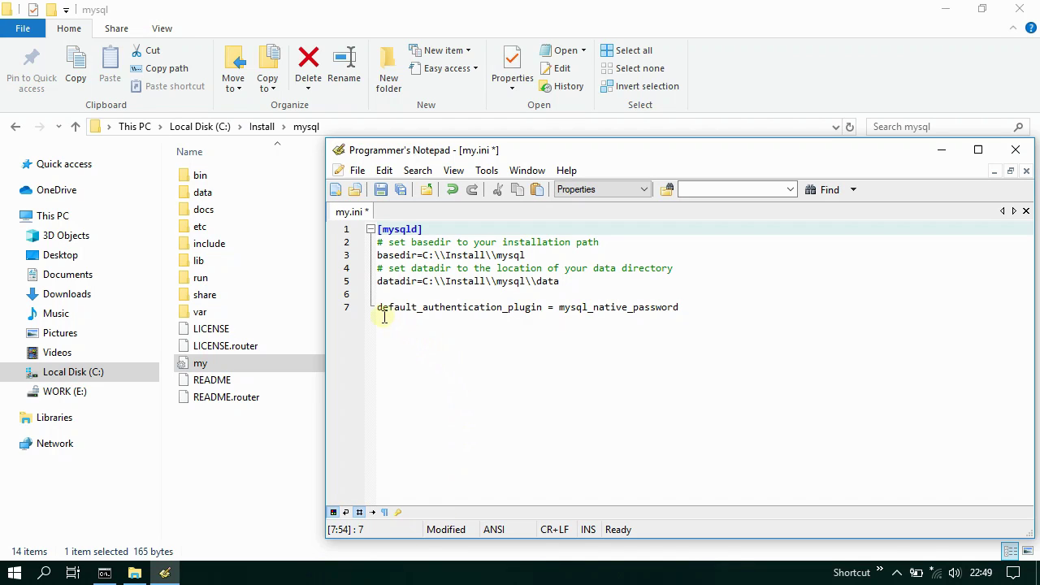
{"action": "left_click_drag", "start_coordinate": [379, 308], "coordinate": [692, 307]}
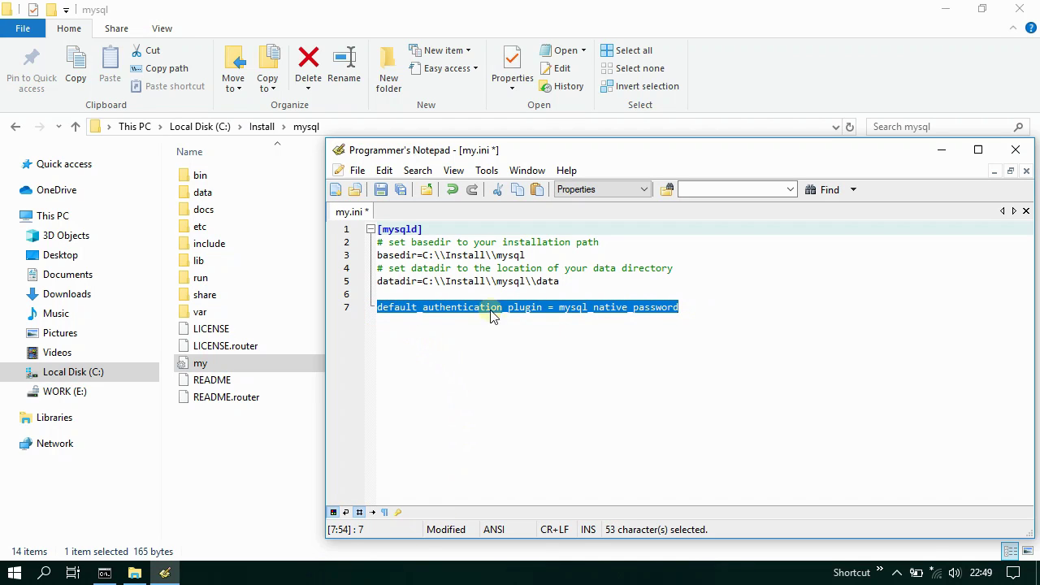
{"action": "left_click", "coordinate": [381, 189]}
{"action": "left_click", "coordinate": [164, 573]}
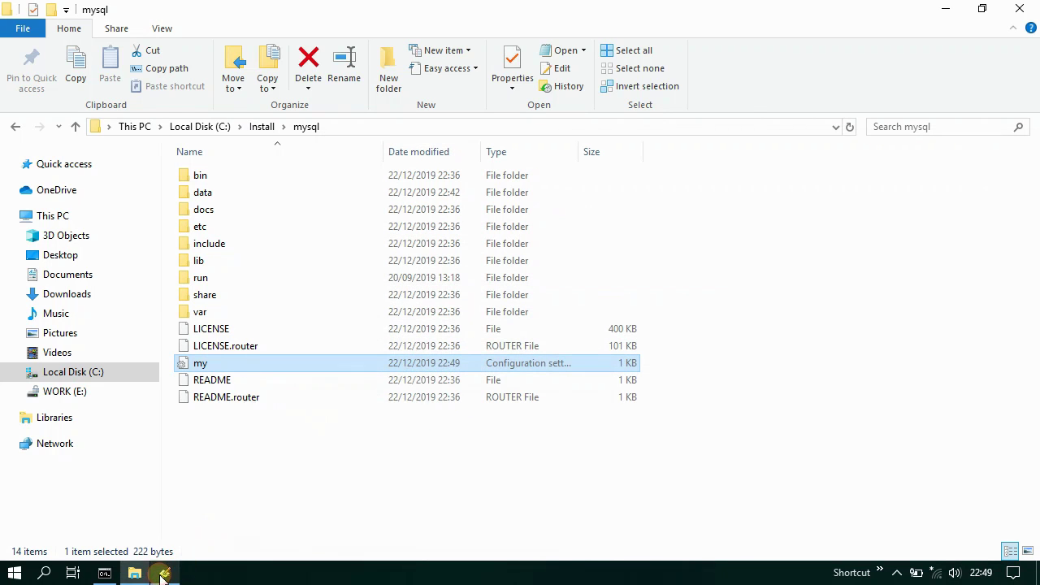
- Open the Services console by searching 'ser' from the Start menu
{"action": "left_click", "coordinate": [14, 574]}
{"action": "type", "text": "ser"}
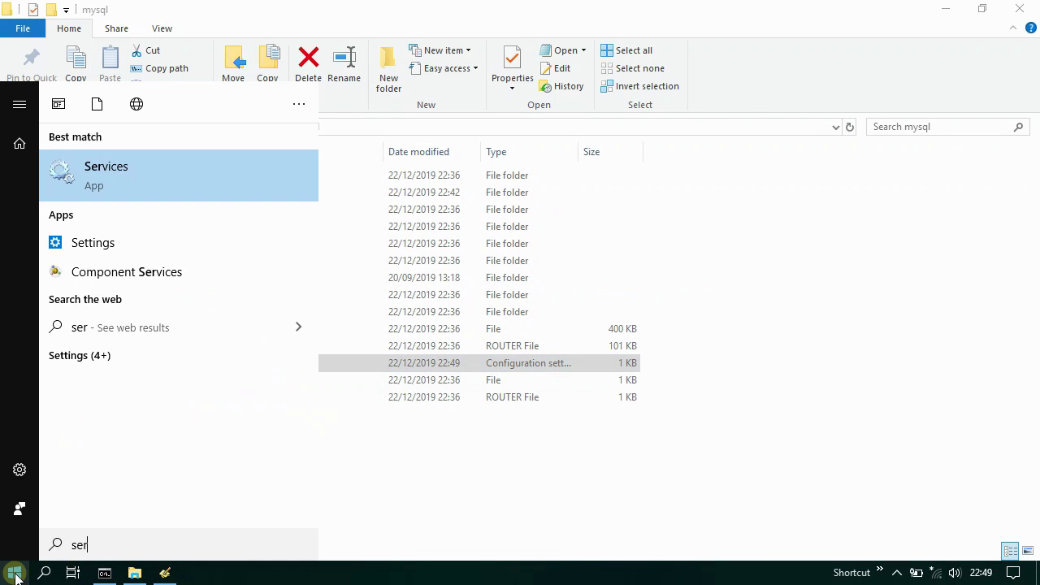
{"action": "left_click", "coordinate": [143, 174]}
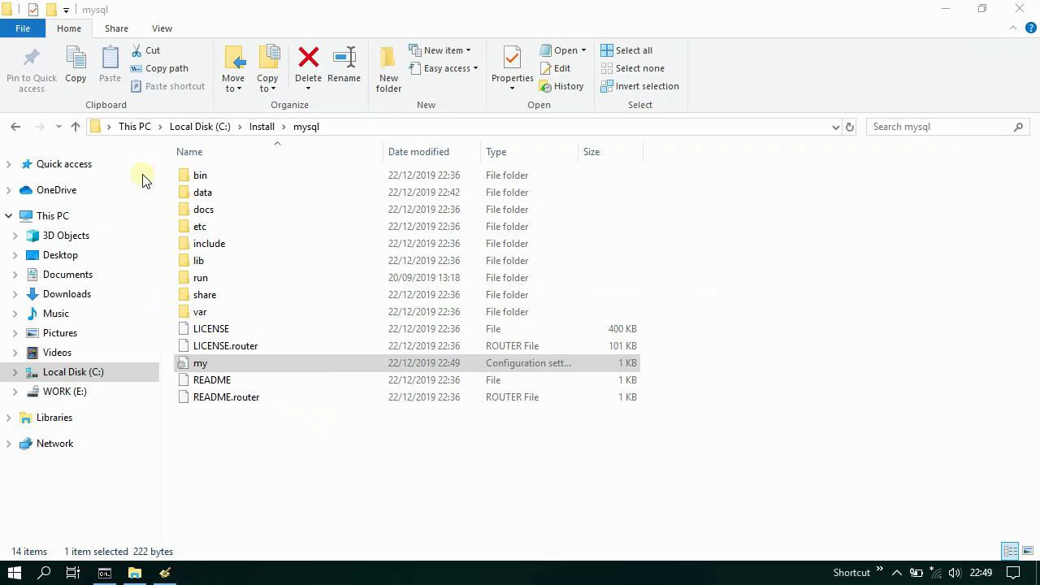
- Restart the MySQL 8.0 service, then close Services
{"action": "scroll", "coordinate": [480, 249], "scroll_direction": "down", "scroll_amount": 20}
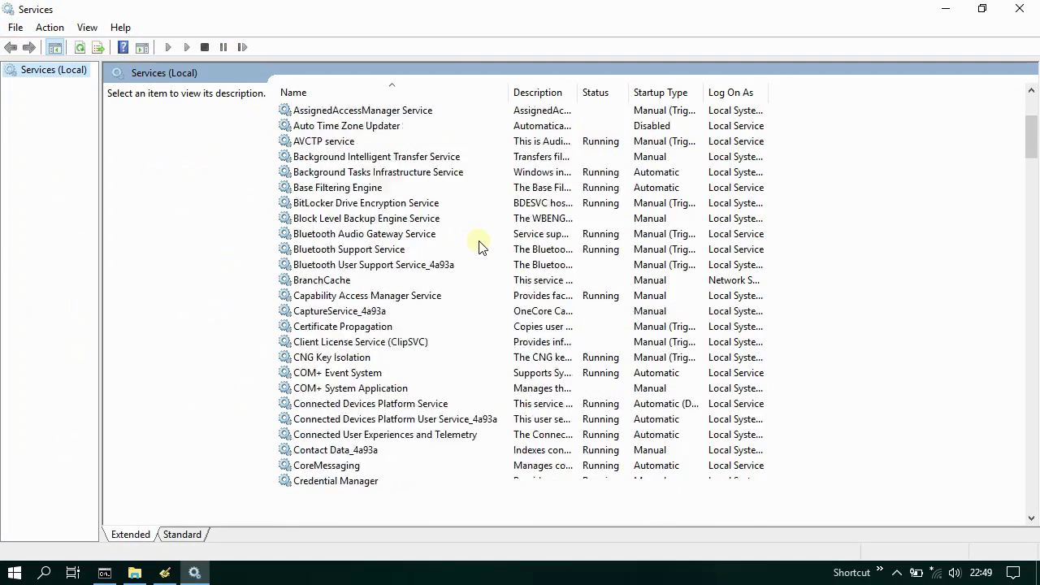
{"action": "scroll", "coordinate": [482, 268], "scroll_direction": "down", "scroll_amount": 19}
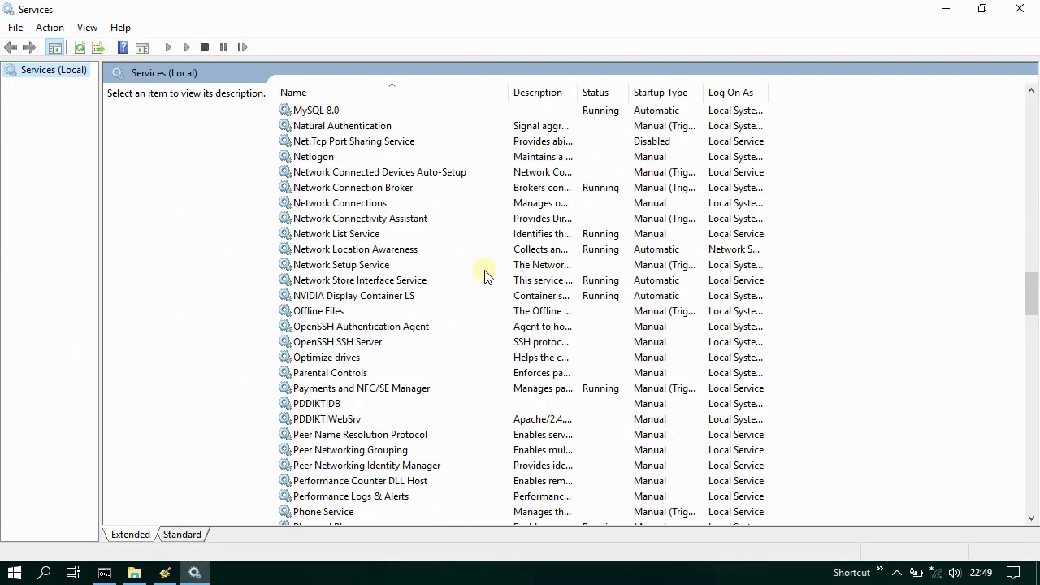
{"action": "left_click", "coordinate": [342, 111]}
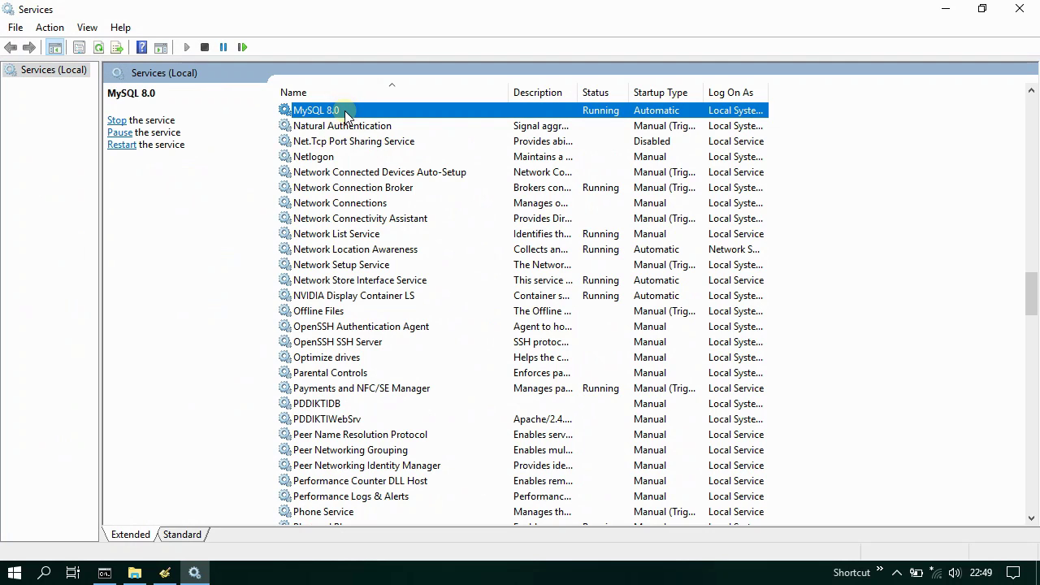
{"action": "right_click", "coordinate": [344, 111]}
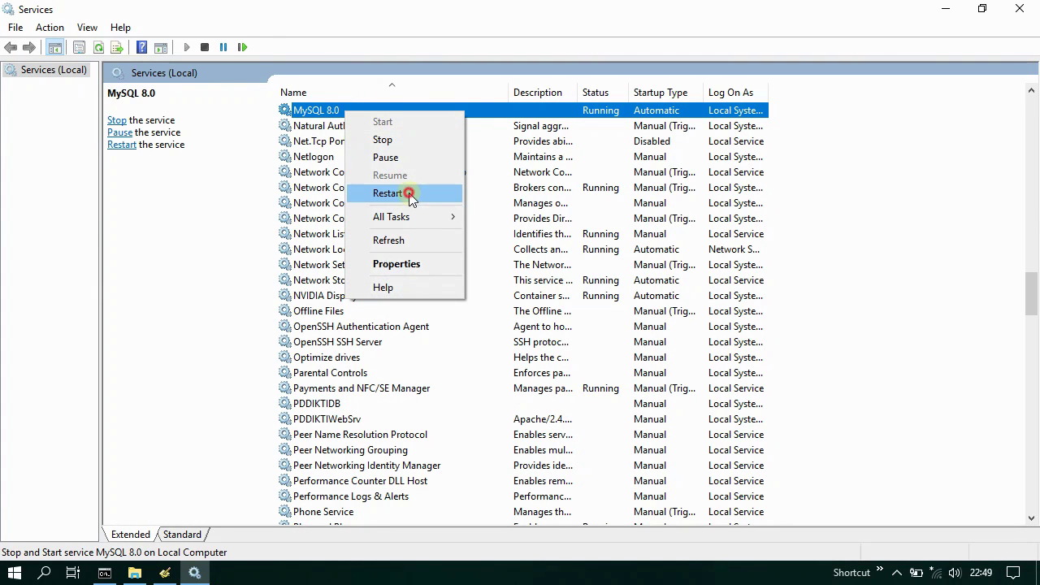
{"action": "left_click", "coordinate": [410, 196]}
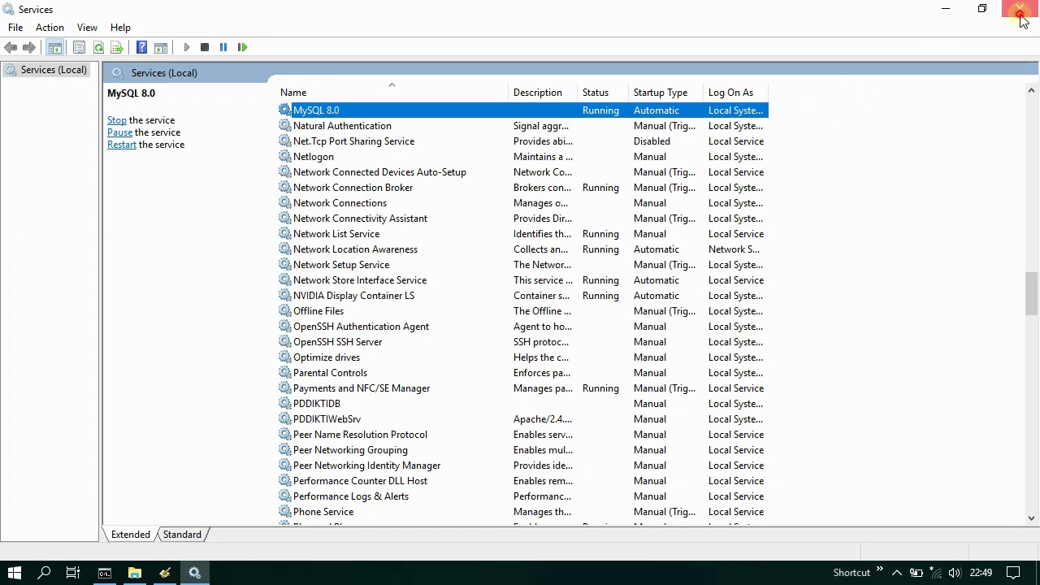
{"action": "left_click", "coordinate": [1019, 9]}
{"action": "right_click", "coordinate": [104, 571]}
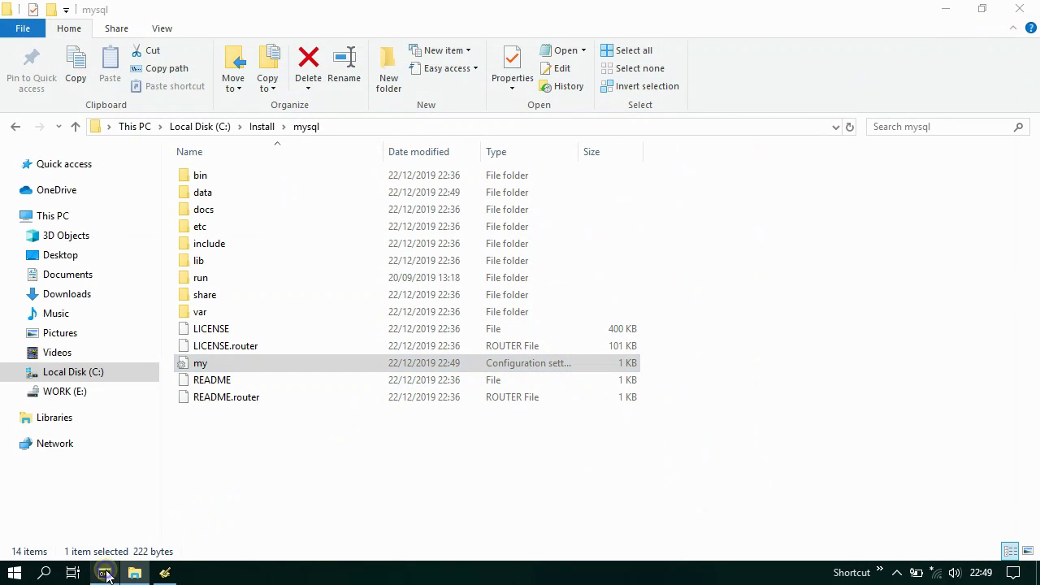
- Open a maximized Command Prompt in C:\Install\mysql\bin and log into MySQL as root
{"action": "left_click", "coordinate": [126, 490]}
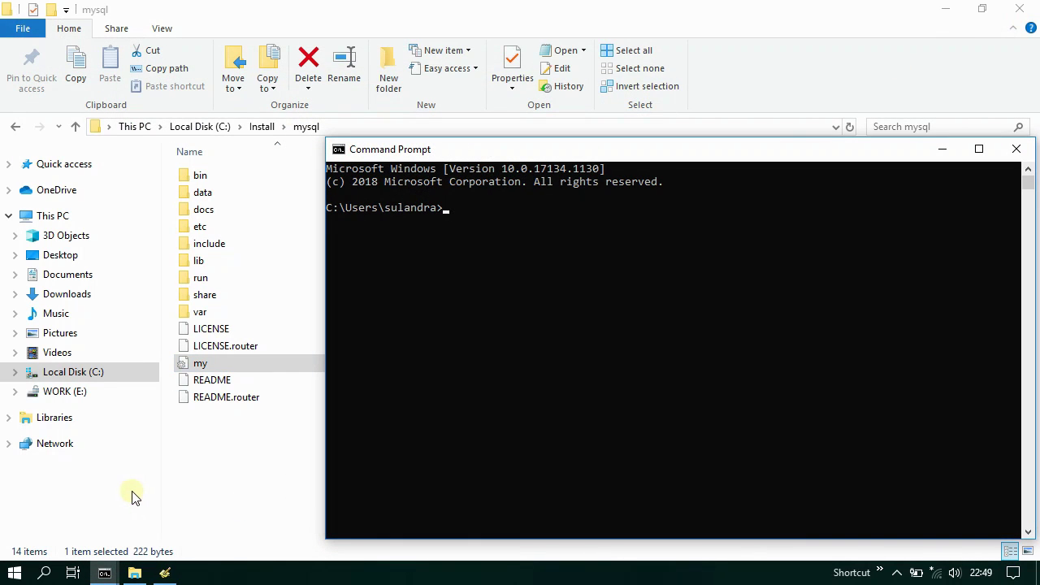
{"action": "left_click", "coordinate": [979, 149]}
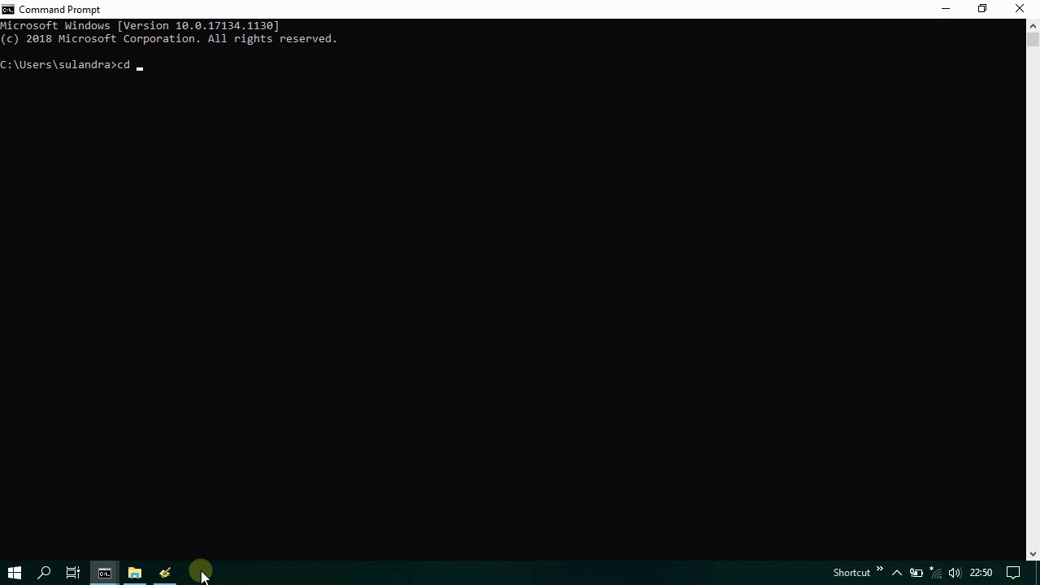
{"action": "type", "text": "cd ../.."}
{"action": "key", "text": "Return"}
{"action": "type", "text": "cd \\I"}
{"action": "key", "text": "Tab"}
{"action": "type", "text": "\\mysql\\bin"}
{"action": "key", "text": "Return"}
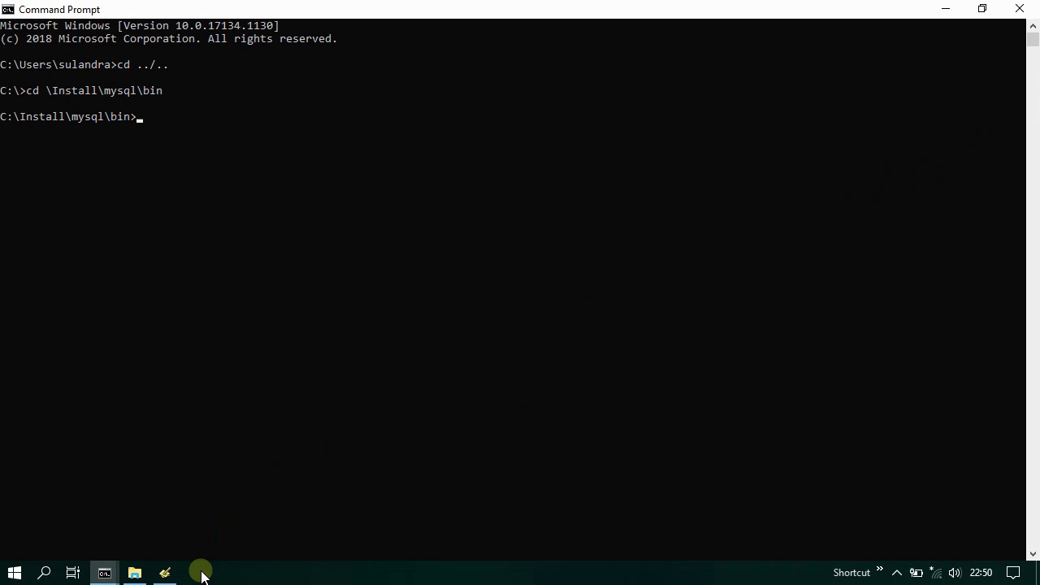
{"action": "type", "text": "mysql -u root -p"}
{"action": "key", "text": "Return"}
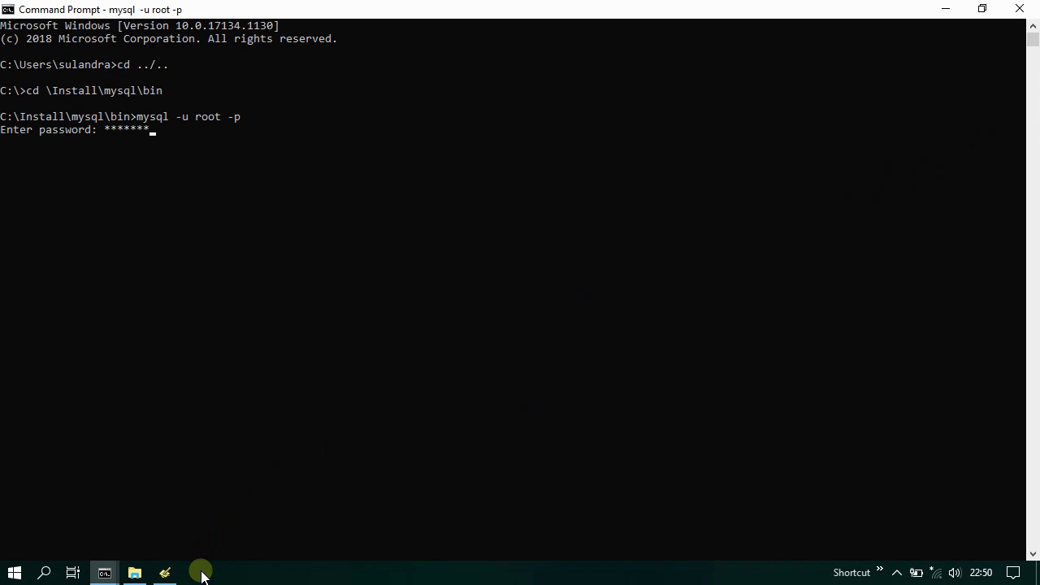
{"action": "key", "text": "Return"}
{"action": "key", "text": "Return"}
{"action": "key", "text": "Return"}
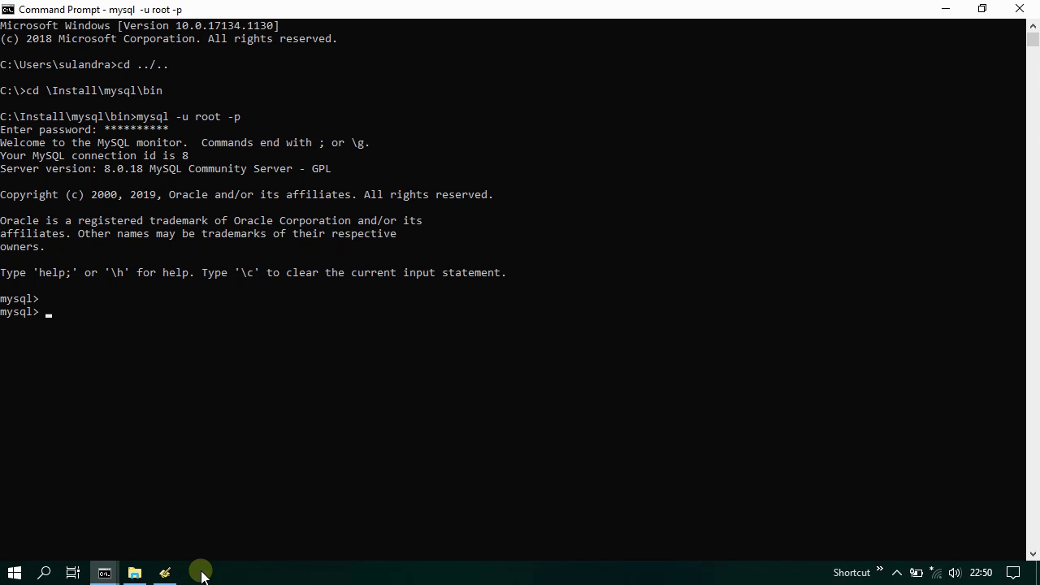
- Switch to the mysql database and list its user table with select * from user;
{"action": "type", "text": "use m"}
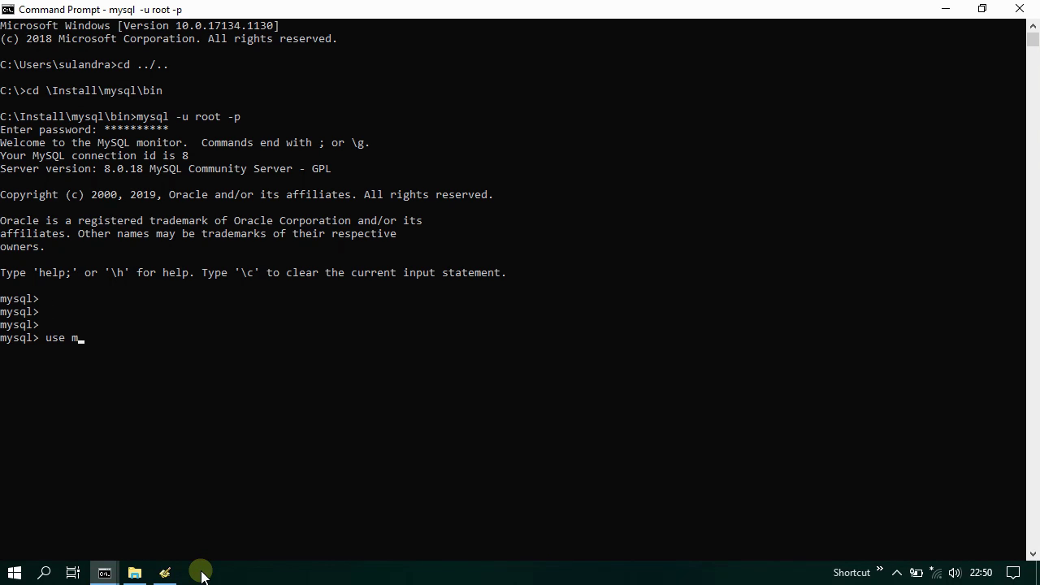
{"action": "type", "text": "ysql"}
{"action": "key", "text": "Return"}
{"action": "key", "text": "Return"}
{"action": "key", "text": "Return"}
{"action": "key", "text": "Return"}
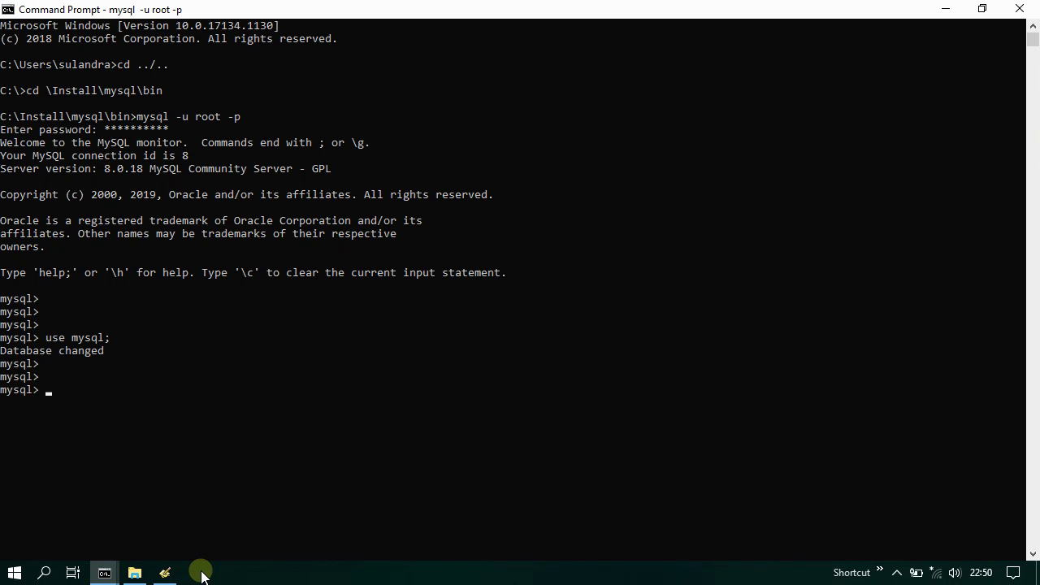
{"action": "type", "text": "select * from user;"}
{"action": "key", "text": "Return"}
{"action": "key", "text": "Return"}
{"action": "key", "text": "Return"}
{"action": "key", "text": "Return"}
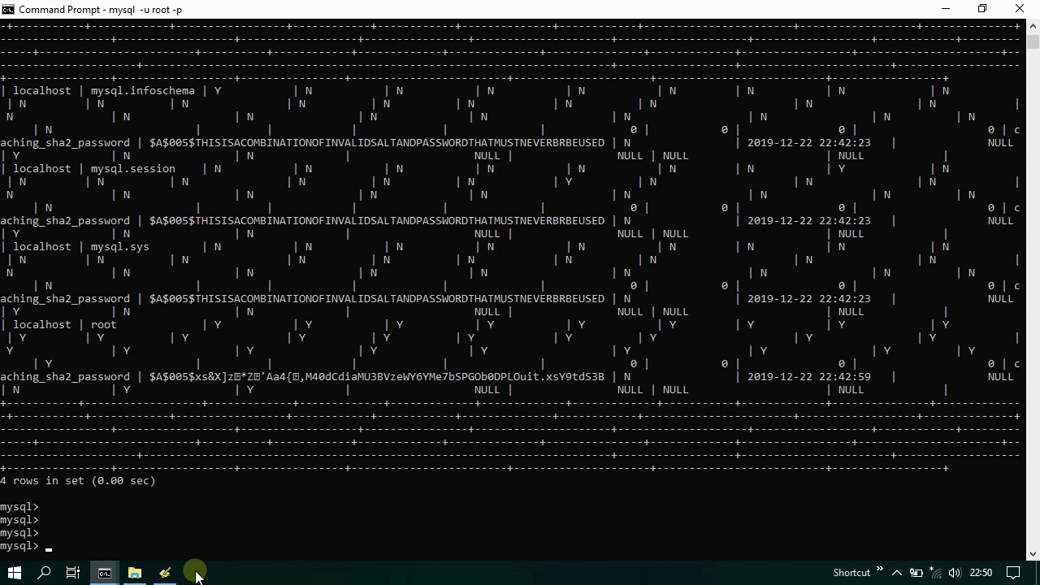
- Switch mysql.infoschema@localhost to mysql_native_password with the shared password via ALTER USER
{"action": "type", "text": "alter user '"}
{"action": "key", "text": "ctrl+m"}
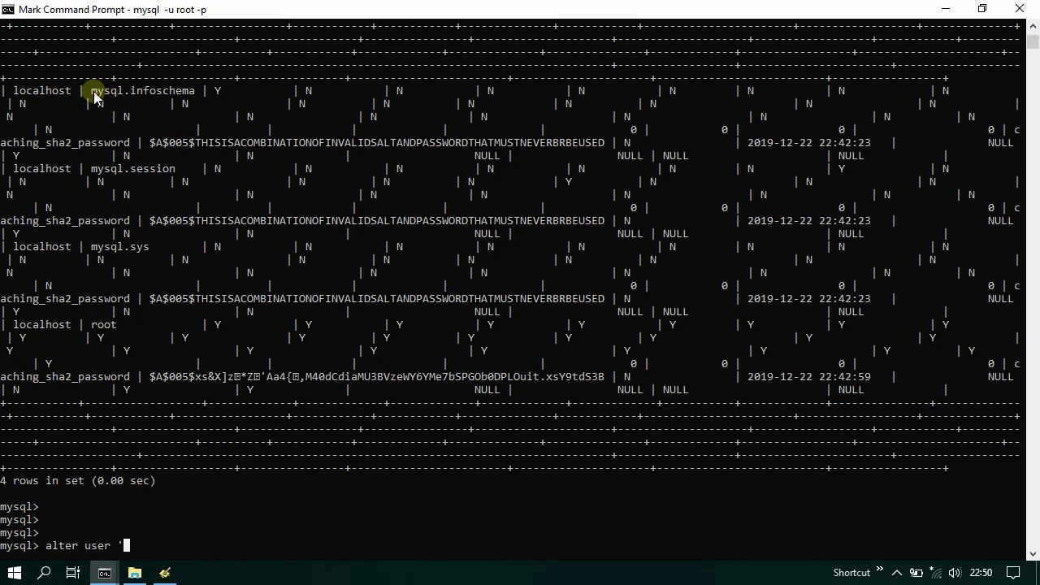
{"action": "left_click_drag", "start_coordinate": [94, 96], "coordinate": [195, 96]}
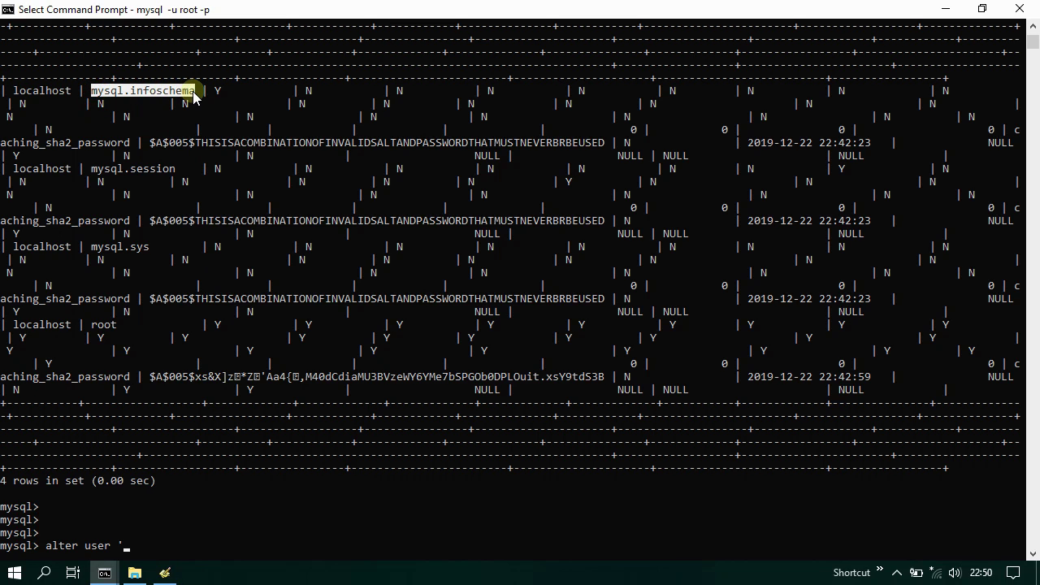
{"action": "right_click", "coordinate": [195, 96]}
{"action": "right_click", "coordinate": [194, 549]}
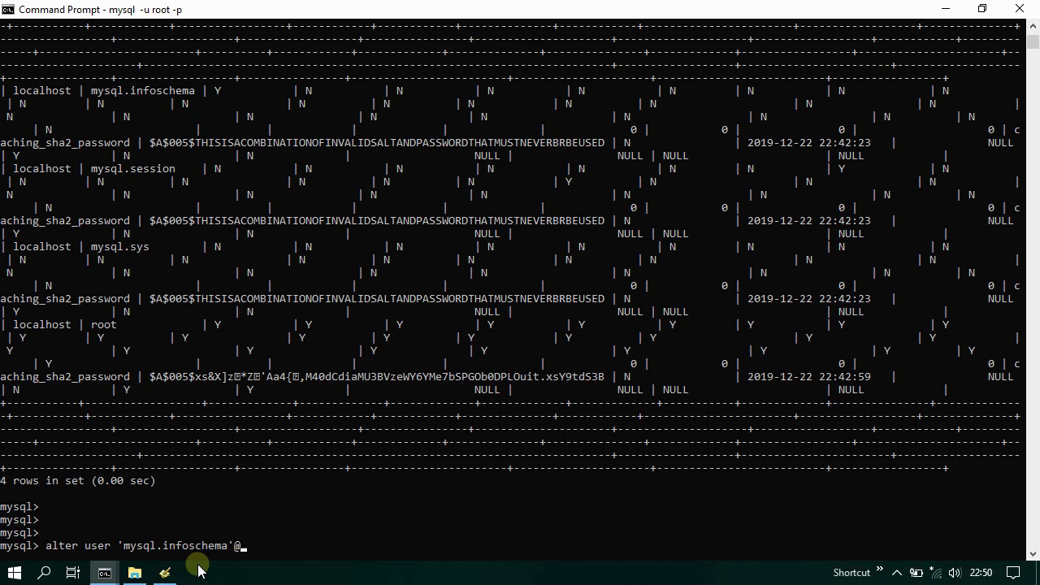
{"action": "type", "text": "'@'localhost' identified wit"}
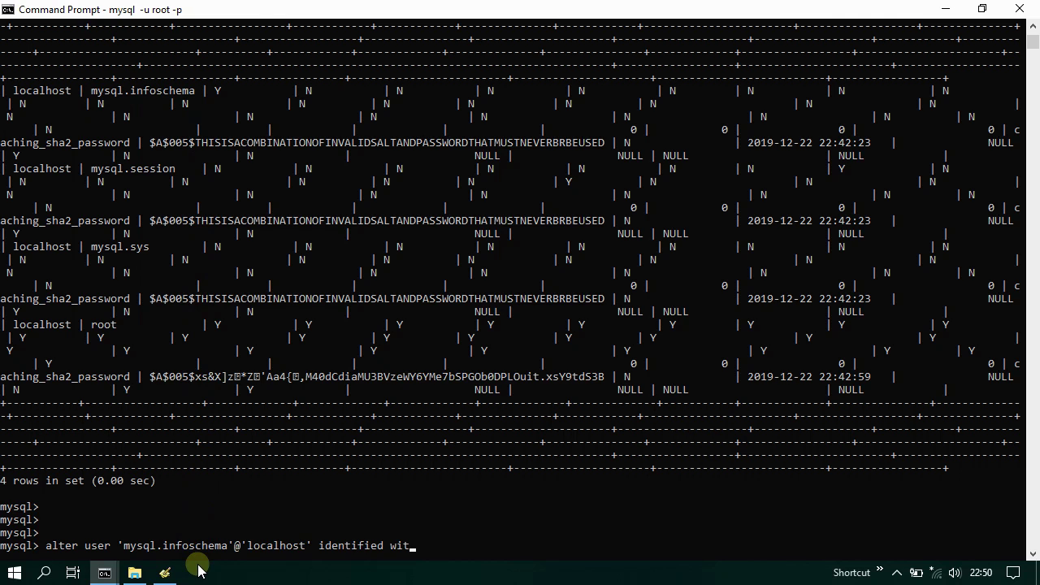
{"action": "type", "text": "h mysql_native_pas"}
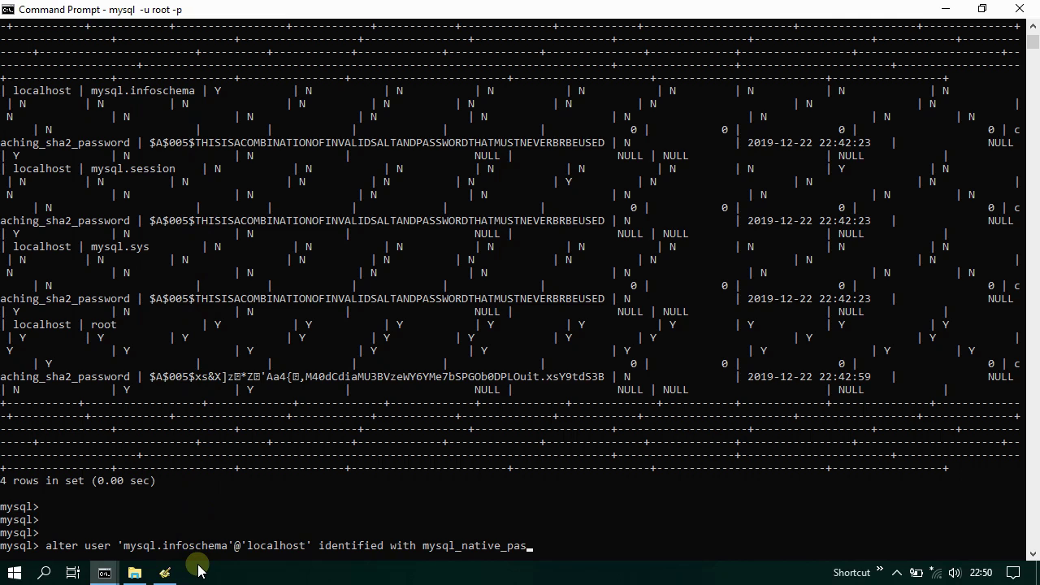
{"action": "type", "text": "sword by '1234567890';"}
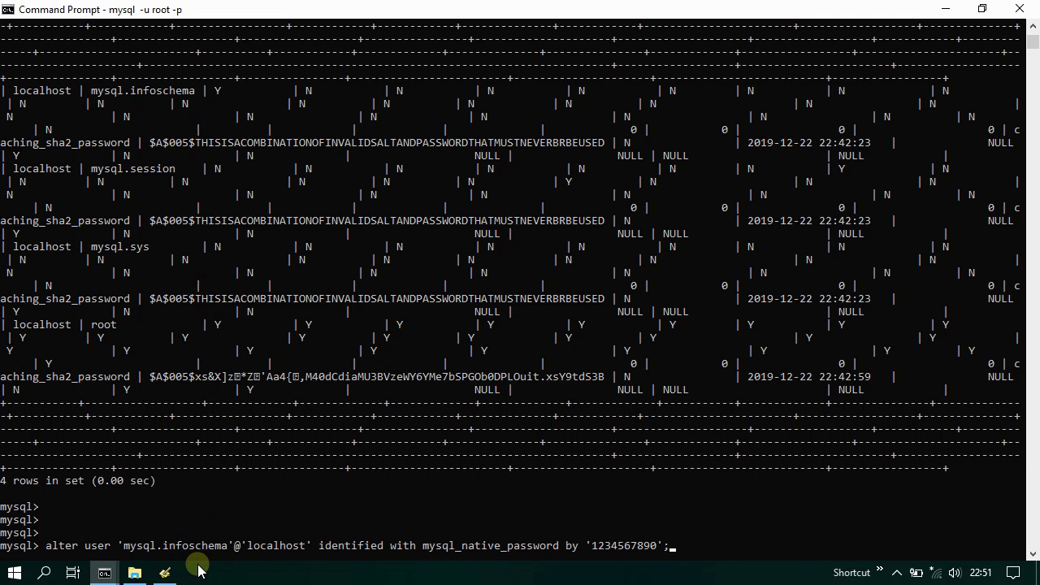
{"action": "key", "text": "Return"}
- Run the same ALTER USER statement for the mysql.session account
{"action": "key", "text": "Up"}
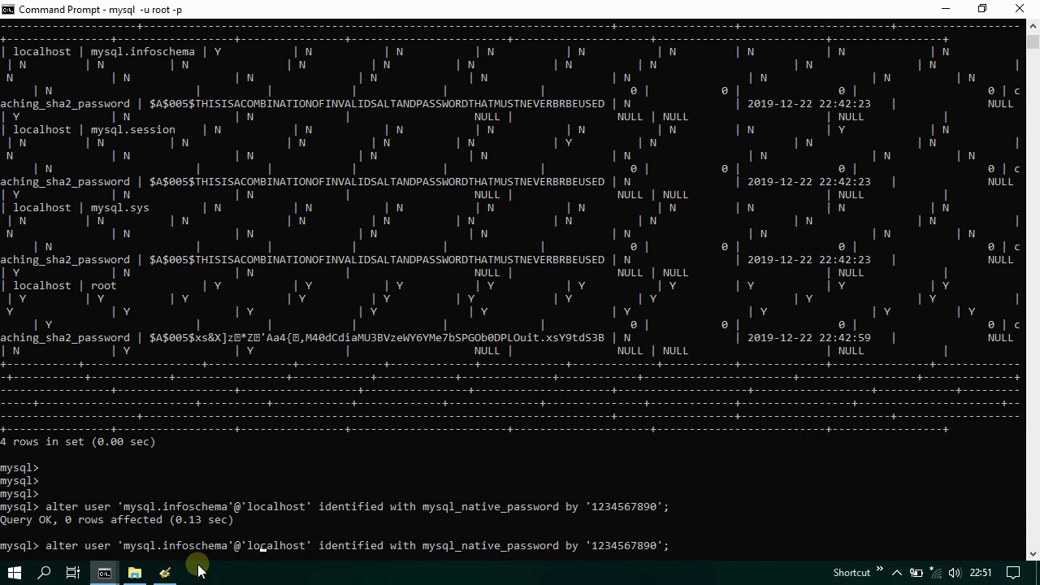
{"action": "key", "text": "Left"}
{"action": "key", "text": "Left"}
{"action": "key", "text": "BackSpace"}
{"action": "key", "text": "BackSpace"}
{"action": "key", "text": "BackSpace"}
{"action": "key", "text": "BackSpace"}
{"action": "key", "text": "BackSpace"}
{"action": "key", "text": "BackSpace"}
{"action": "key", "text": "BackSpace"}
{"action": "key", "text": "BackSpace"}
{"action": "key", "text": "BackSpace"}
{"action": "key", "text": "BackSpace"}
{"action": "key", "text": "BackSpace"}
{"action": "key", "text": "BackSpace"}
{"action": "key", "text": "BackSpace"}
{"action": "key", "text": "BackSpace"}
{"action": "key", "text": "BackSpace"}
{"action": "key", "text": "BackSpace"}
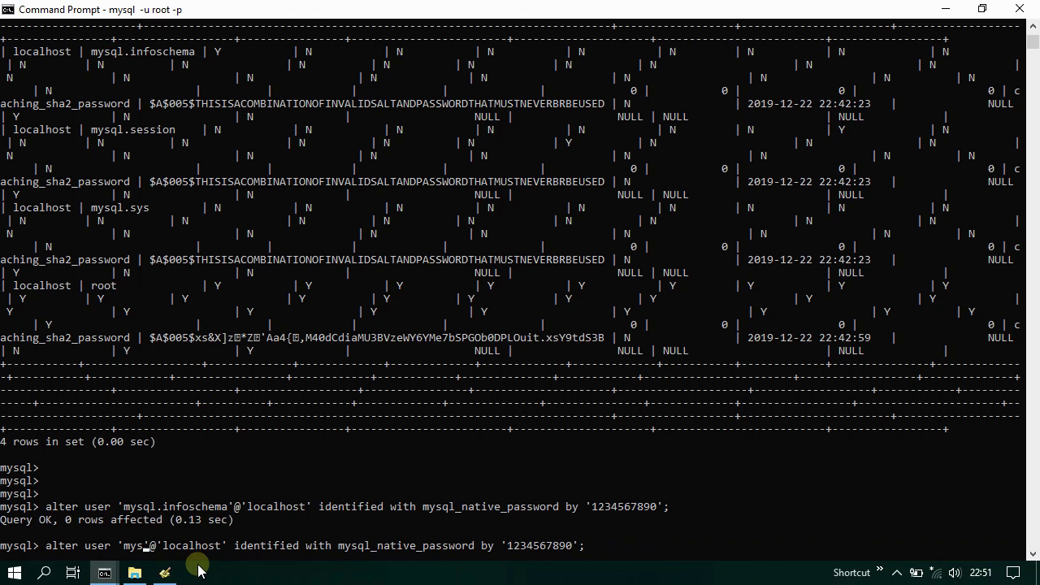
{"action": "key", "text": "ctrl+m"}
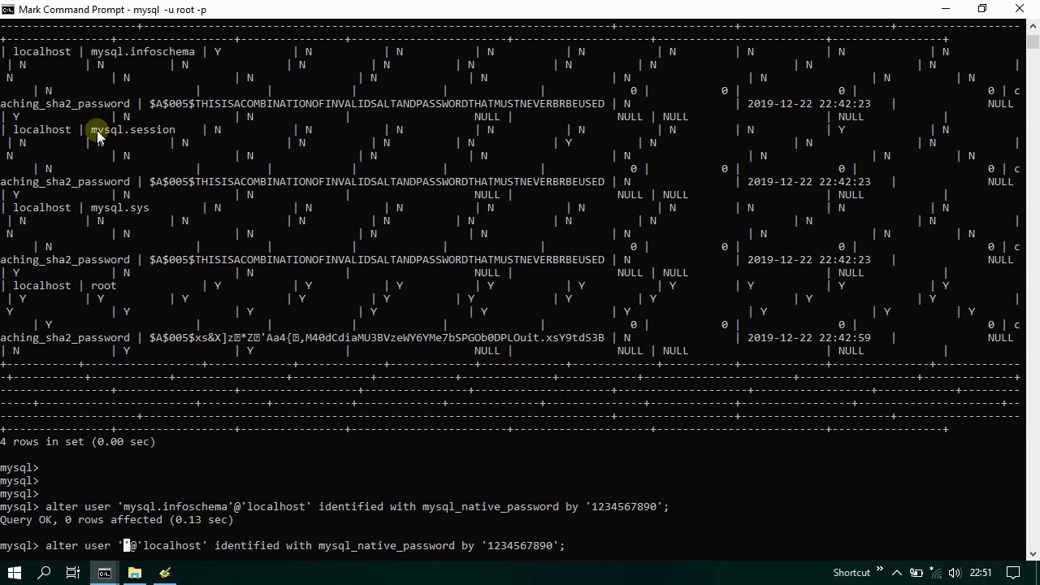
{"action": "left_click_drag", "start_coordinate": [91, 130], "coordinate": [172, 134]}
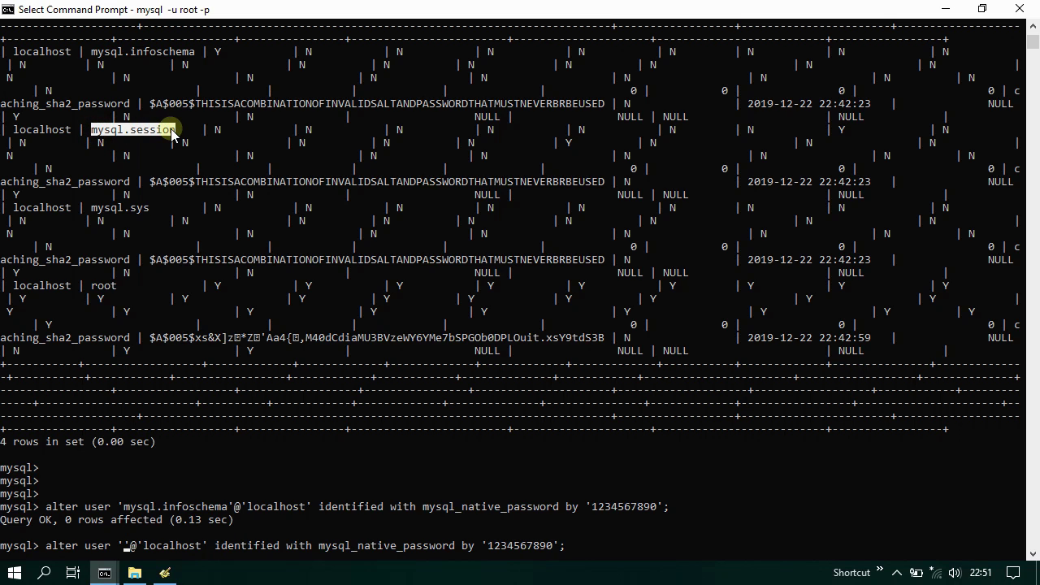
{"action": "key", "text": "Return"}
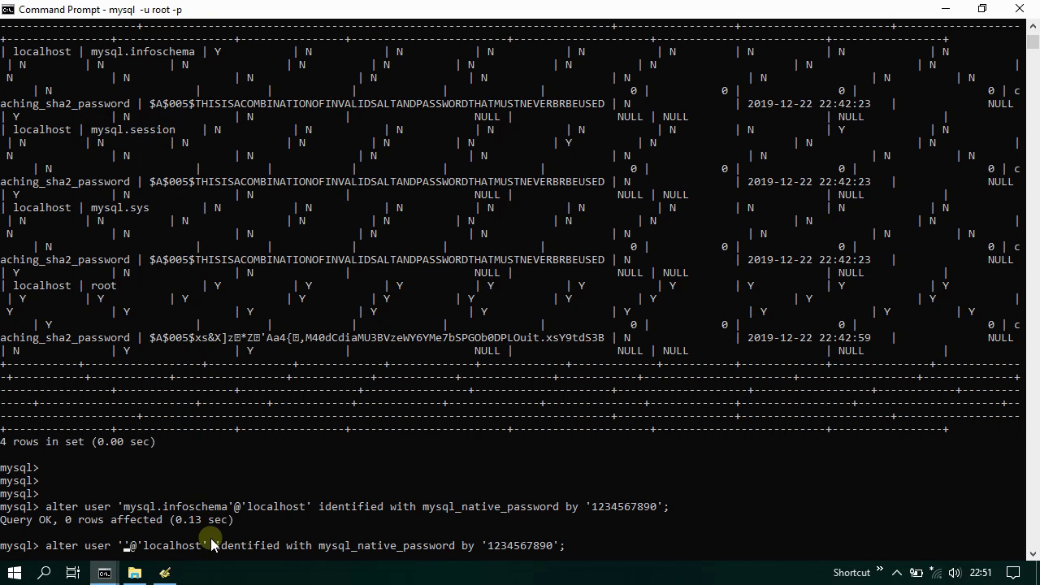
{"action": "right_click", "coordinate": [210, 539]}
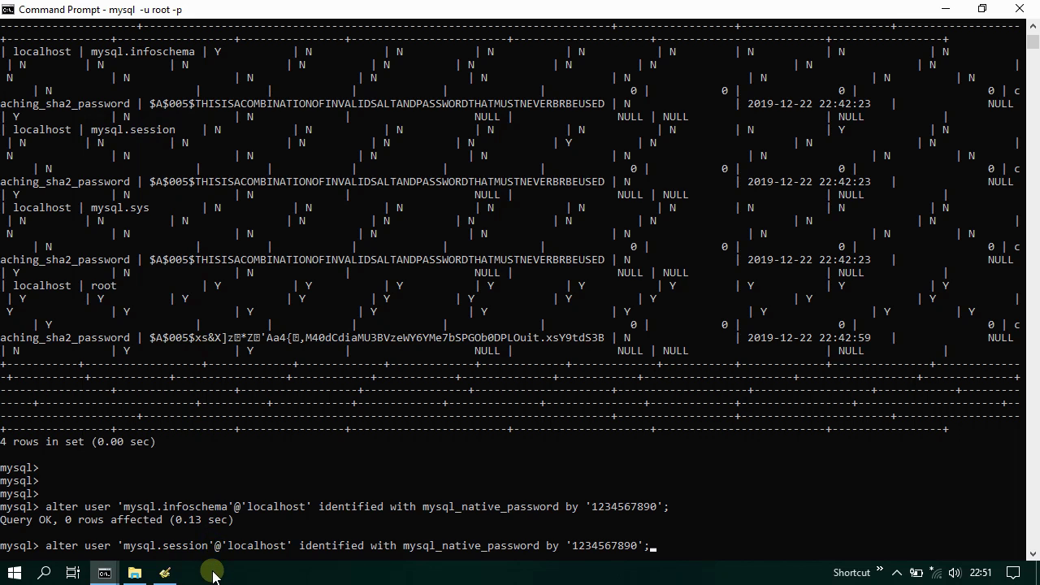
{"action": "key", "text": "Return"}
- Run the same ALTER USER statement for the mysql.sys account
{"action": "key", "text": "Up"}
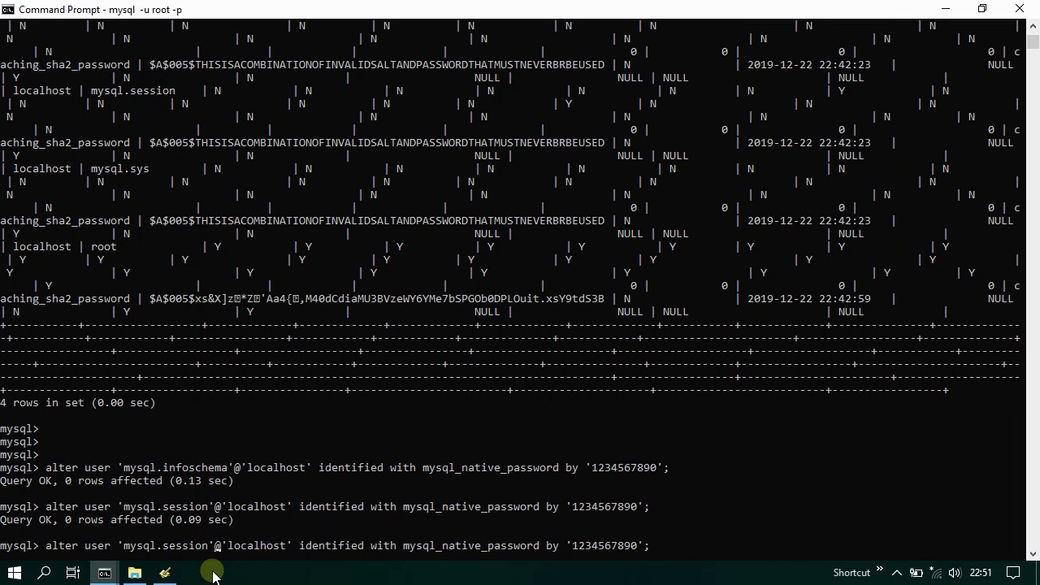
{"action": "key", "text": "BackSpace"}
{"action": "key", "text": "BackSpace"}
{"action": "key", "text": "BackSpace"}
{"action": "key", "text": "BackSpace"}
{"action": "key", "text": "BackSpace"}
{"action": "key", "text": "BackSpace"}
{"action": "key", "text": "BackSpace"}
{"action": "key", "text": "BackSpace"}
{"action": "key", "text": "BackSpace"}
{"action": "key", "text": "BackSpace"}
{"action": "key", "text": "BackSpace"}
{"action": "key", "text": "BackSpace"}
{"action": "key", "text": "BackSpace"}
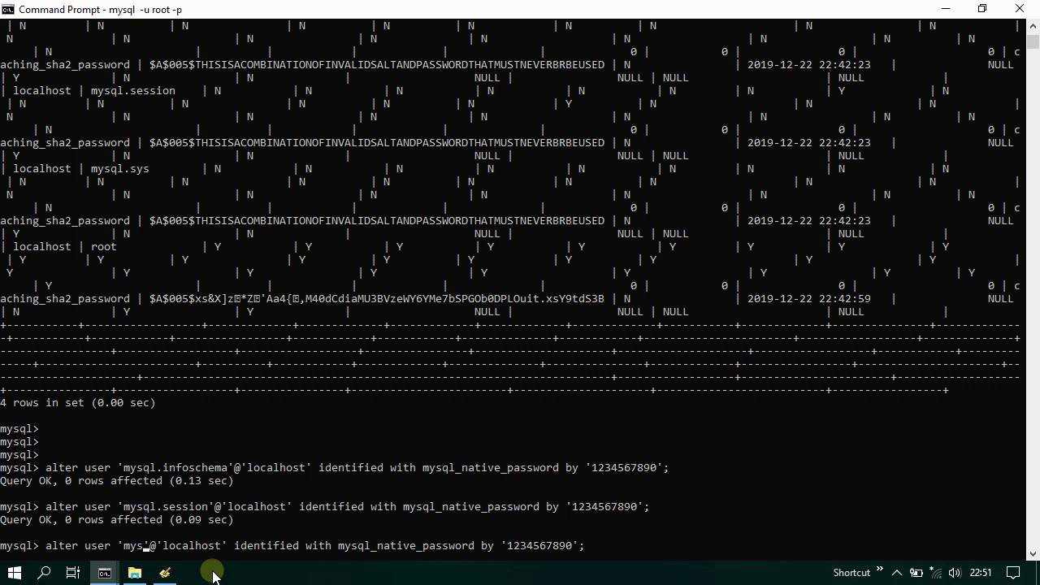
{"action": "key", "text": "ctrl+m"}
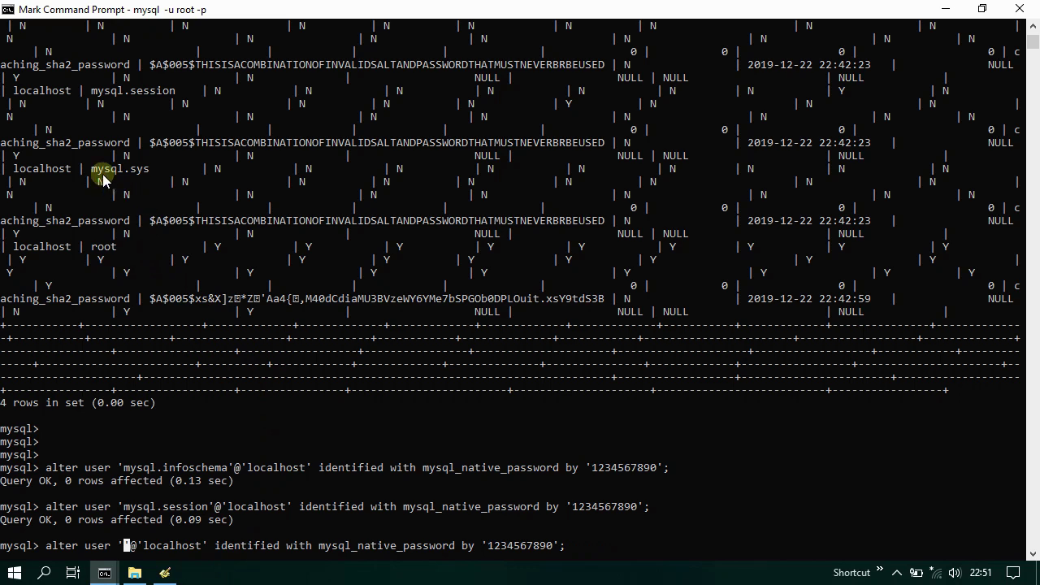
{"action": "left_click_drag", "start_coordinate": [91, 168], "coordinate": [146, 175]}
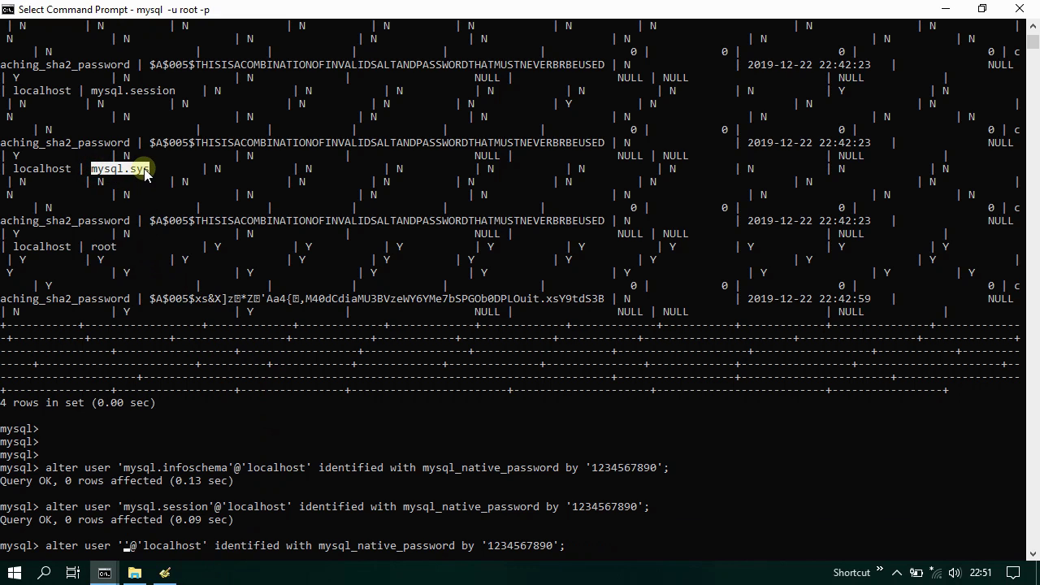
{"action": "right_click", "coordinate": [146, 174]}
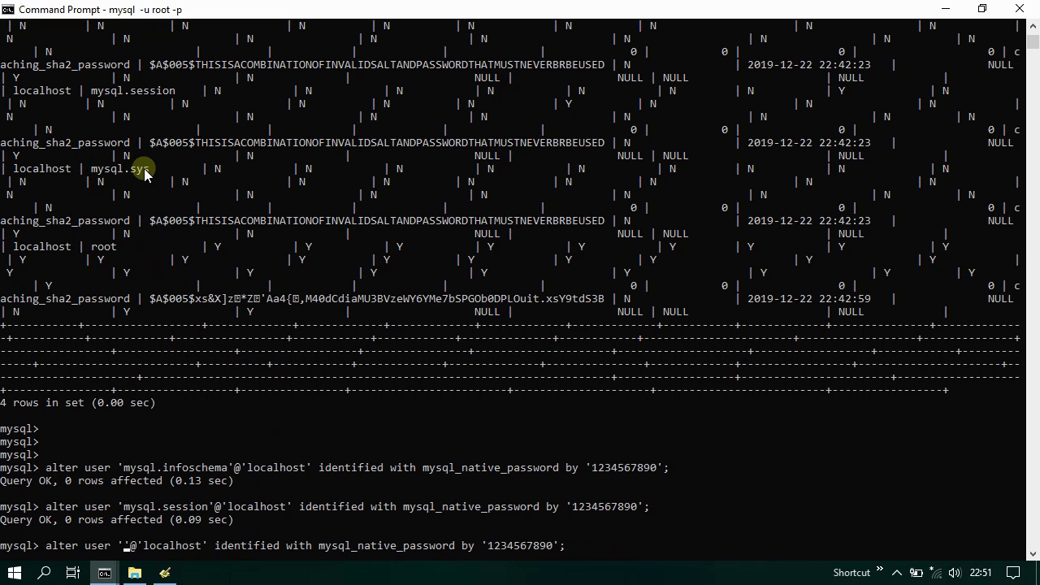
{"action": "right_click", "coordinate": [181, 549]}
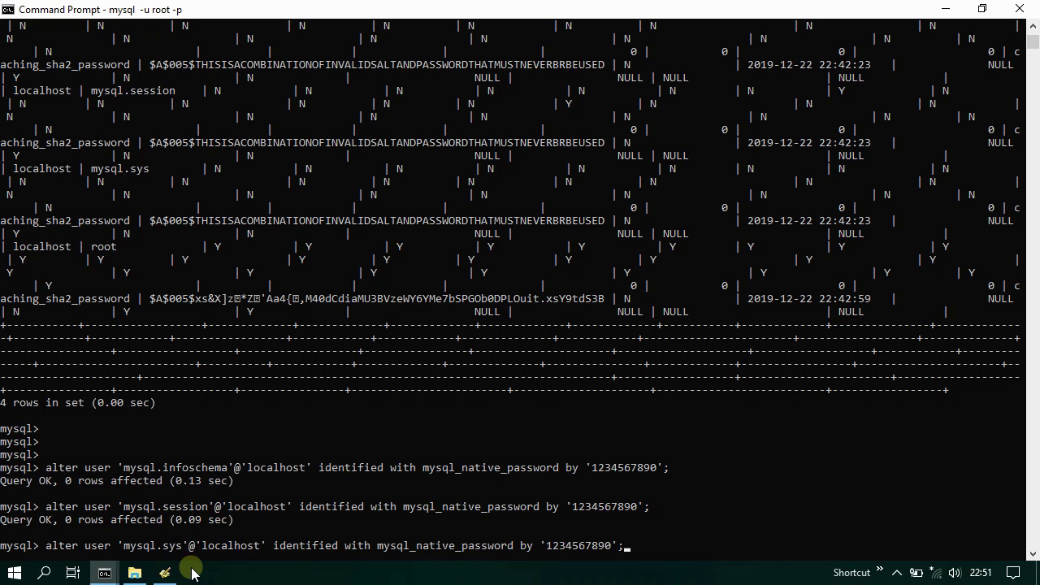
{"action": "key", "text": "Return"}
- Run the same ALTER USER statement for root, moving it to mysql_native_password
{"action": "key", "text": "Up"}
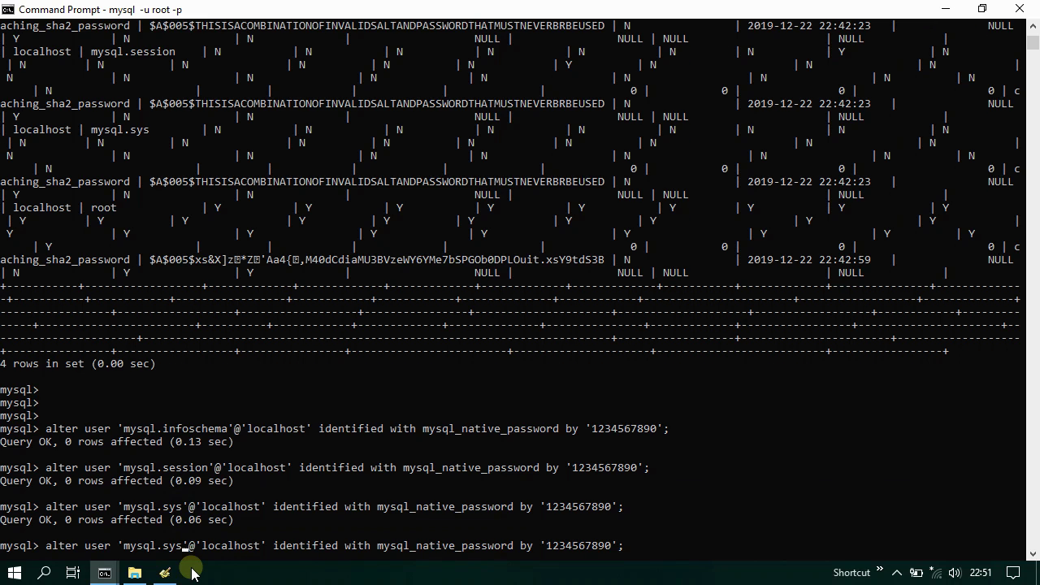
{"action": "key", "text": "BackSpace"}
{"action": "key", "text": "BackSpace"}
{"action": "key", "text": "BackSpace"}
{"action": "key", "text": "BackSpace"}
{"action": "key", "text": "BackSpace"}
{"action": "key", "text": "BackSpace"}
{"action": "key", "text": "BackSpace"}
{"action": "key", "text": "BackSpace"}
{"action": "key", "text": "BackSpace"}
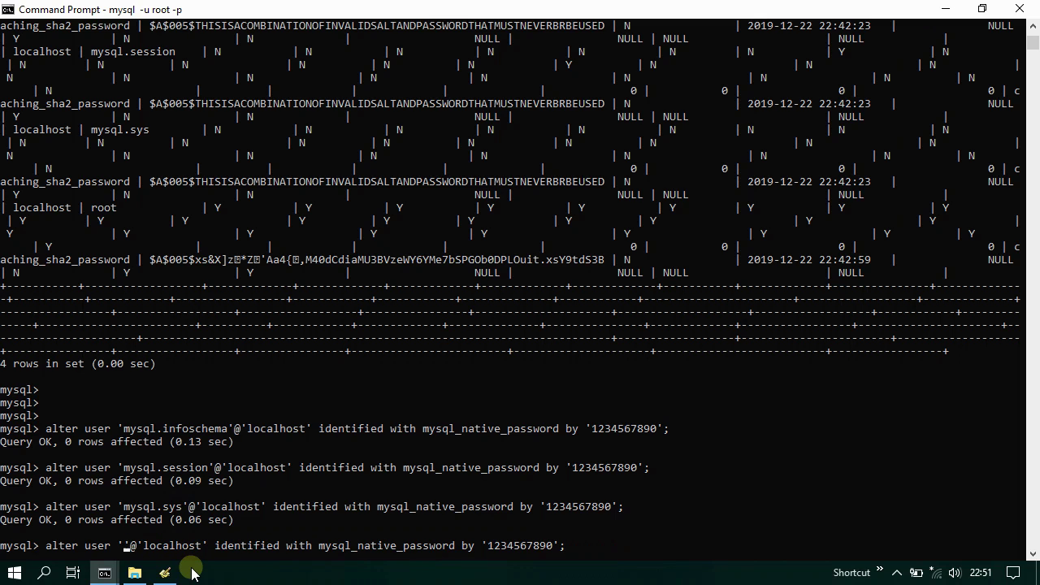
{"action": "key", "text": "ctrl+m"}
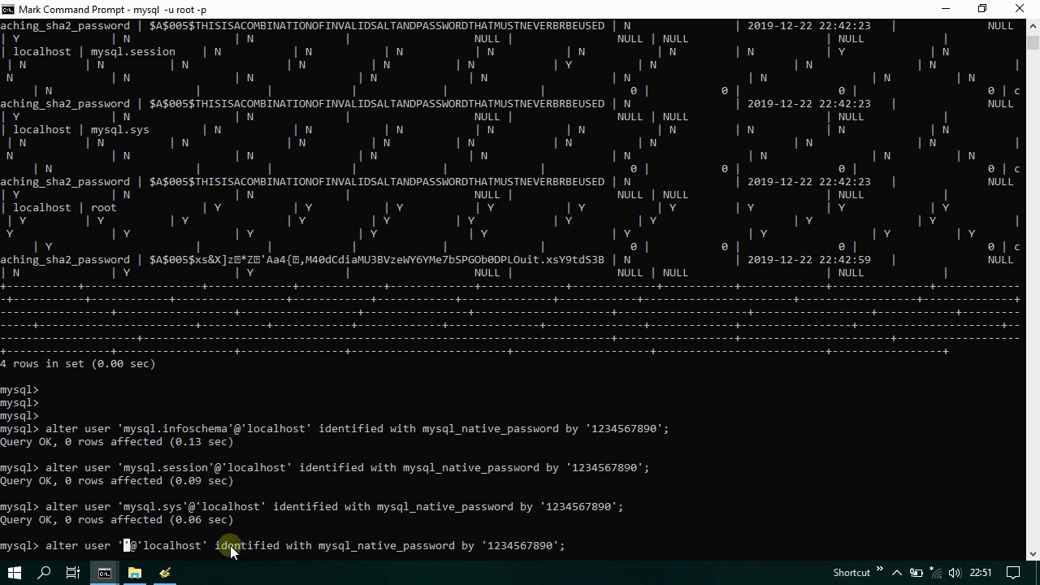
{"action": "left_click_drag", "start_coordinate": [92, 210], "coordinate": [114, 211]}
{"action": "key", "text": "Return"}
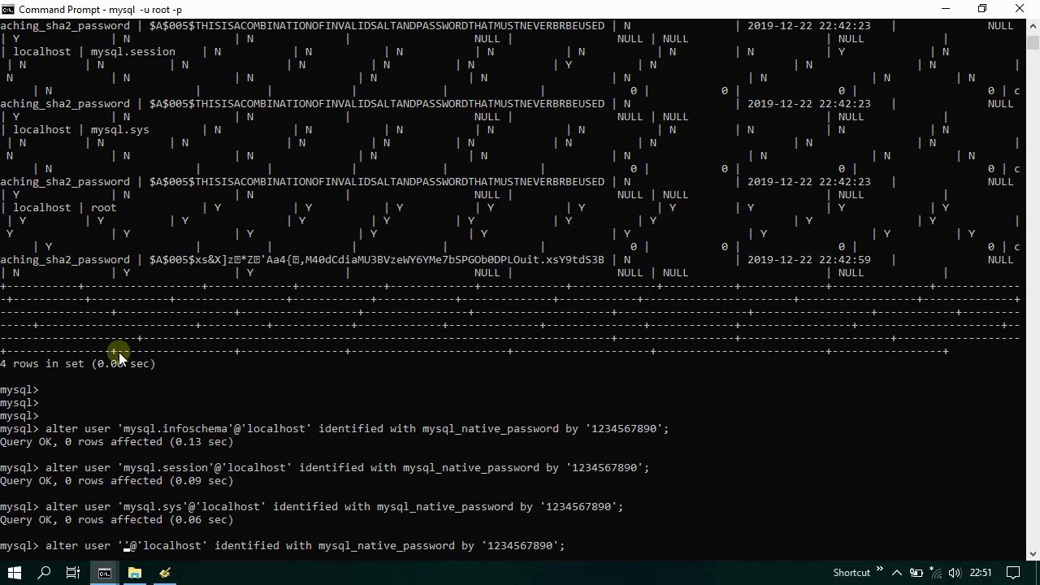
{"action": "type", "text": "root"}
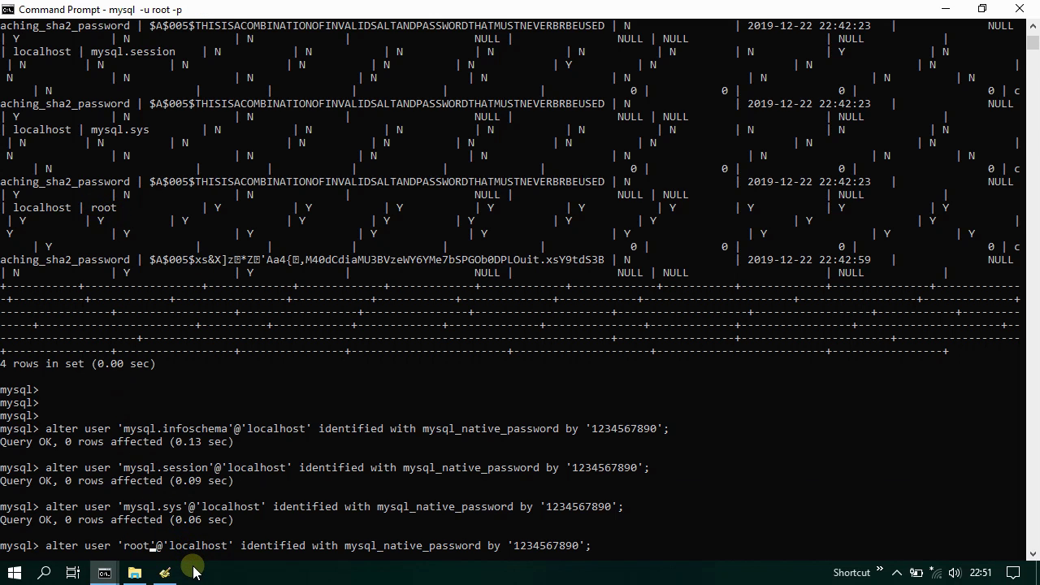
{"action": "key", "text": "Return"}
{"action": "key", "text": "Return"}
{"action": "key", "text": "Return"}
{"action": "key", "text": "Return"}
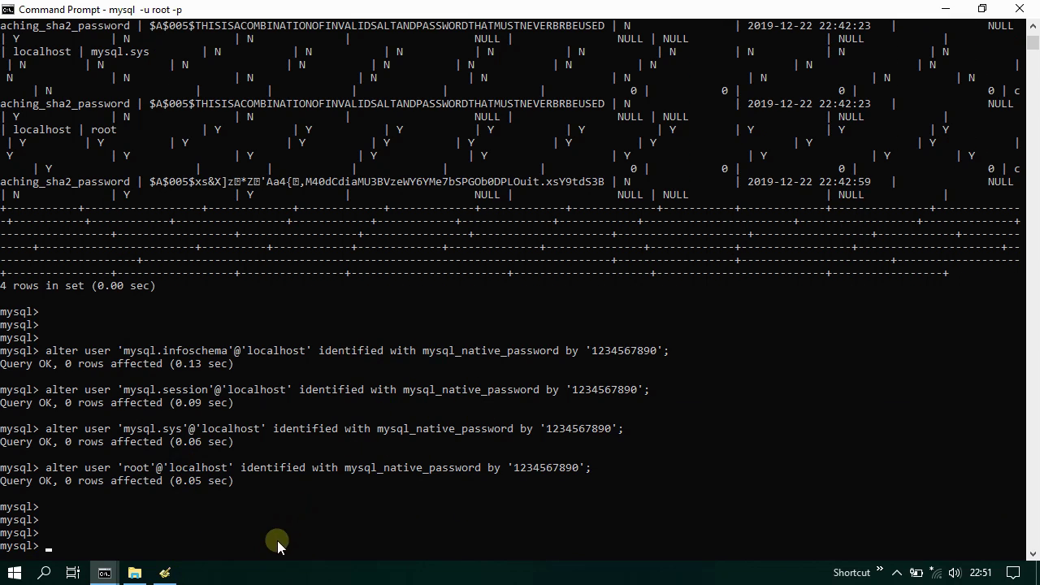
- Re-list the user table to verify all four accounts use mysql_native_password, then exit MySQL
{"action": "type", "text": "elect * from user;"}
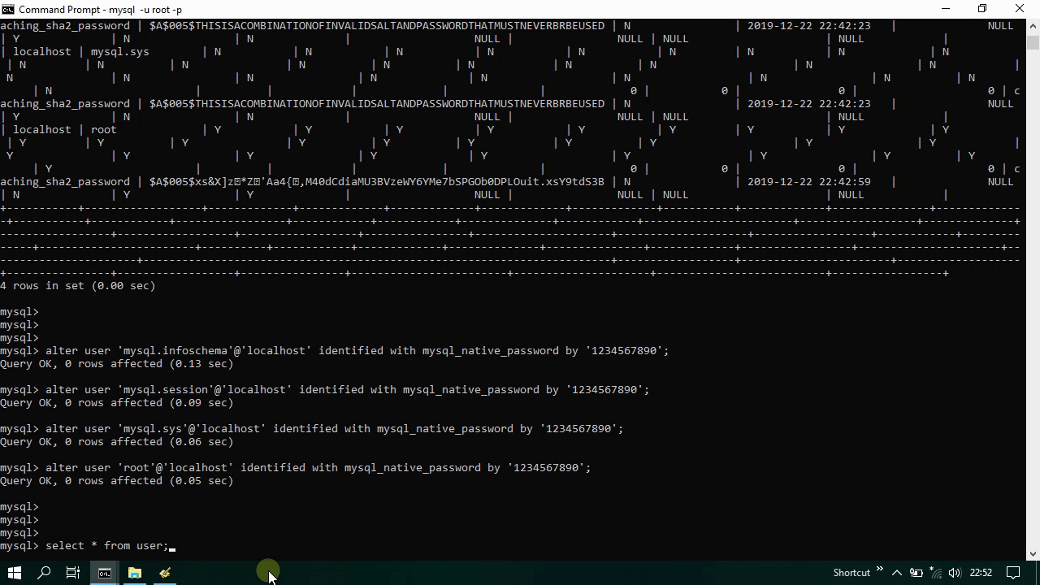
{"action": "key", "text": "Return"}
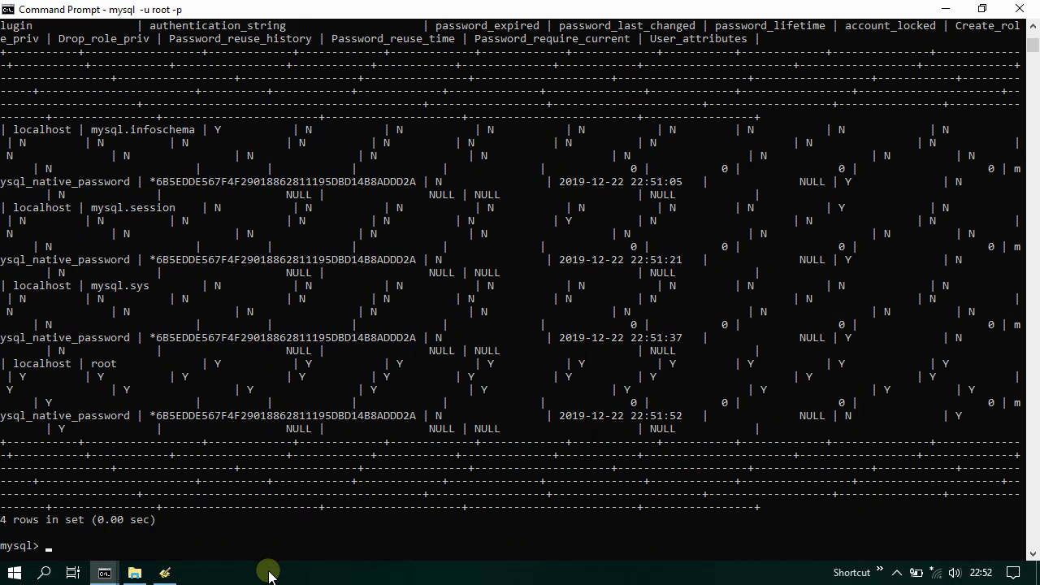
{"action": "key", "text": "Return"}
{"action": "key", "text": "Return"}
{"action": "key", "text": "Return"}
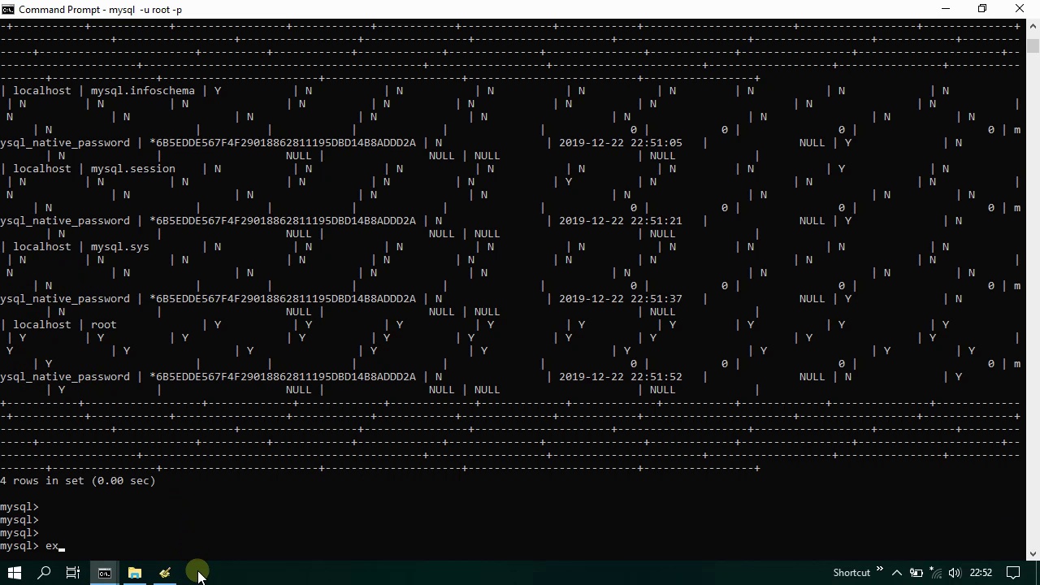
{"action": "key", "text": "Return"}
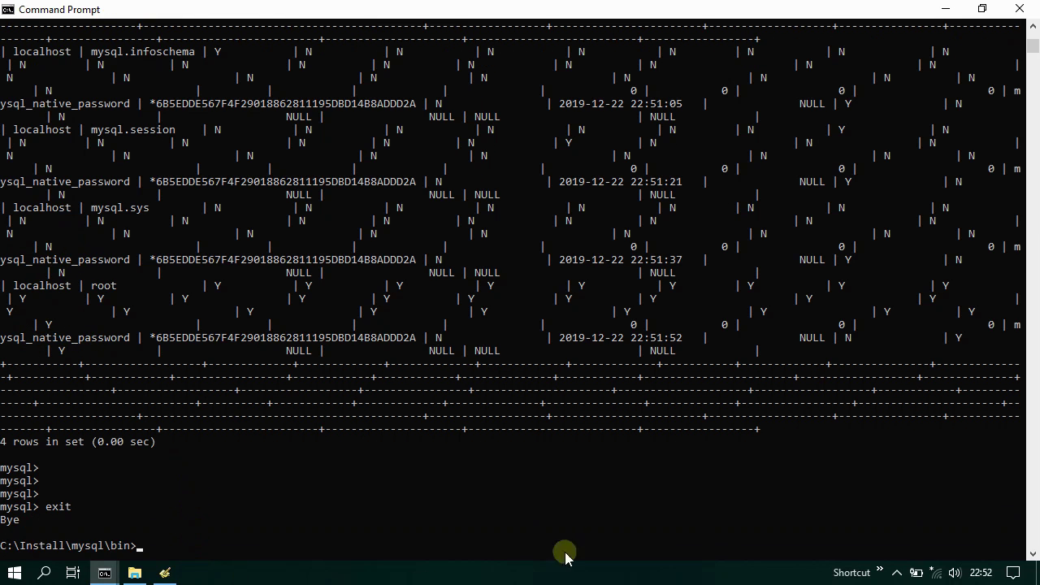
- Close the console, open C:\Install\php in File Explorer and select php.ini
{"action": "left_click", "coordinate": [1019, 10]}
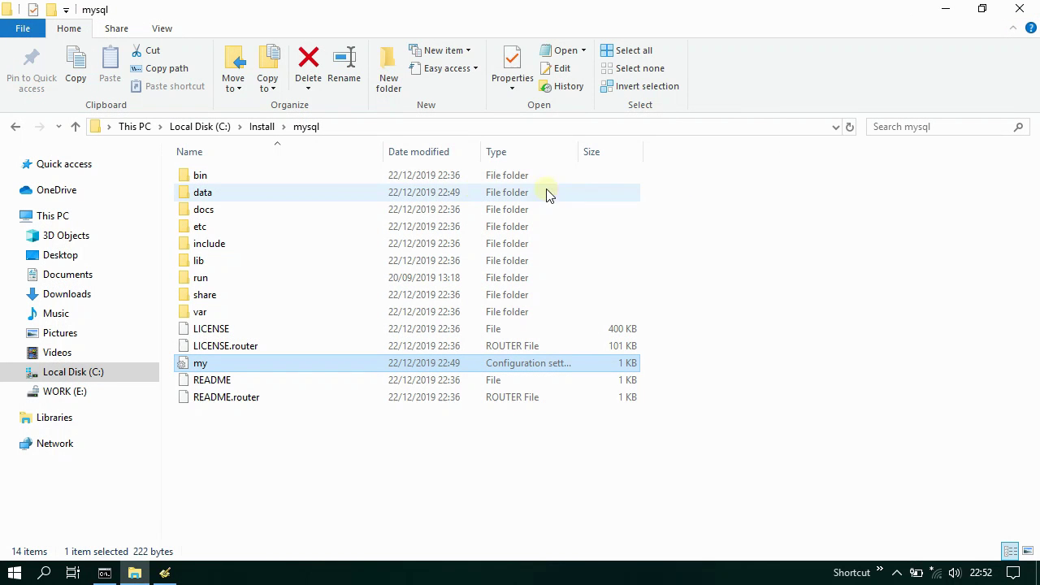
{"action": "left_click", "coordinate": [261, 127]}
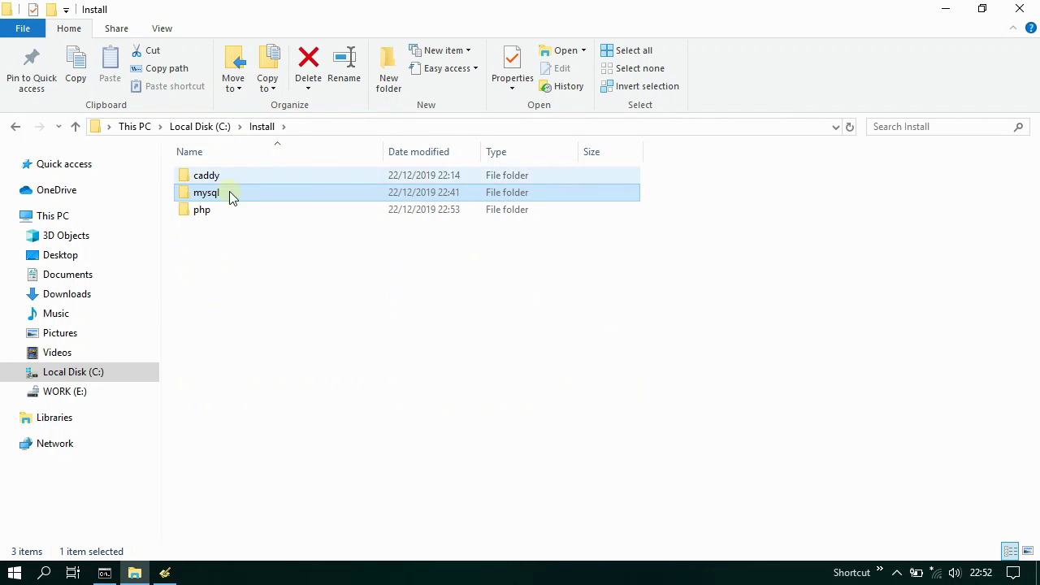
{"action": "double_click", "coordinate": [221, 208]}
{"action": "scroll", "coordinate": [274, 307], "scroll_direction": "down", "scroll_amount": 6}
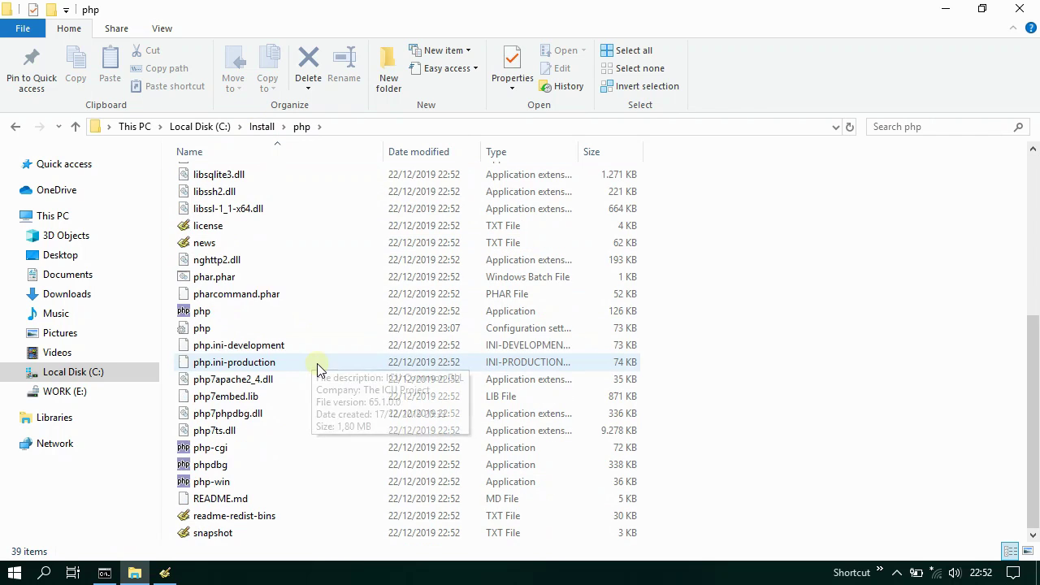
{"action": "left_click", "coordinate": [203, 329]}
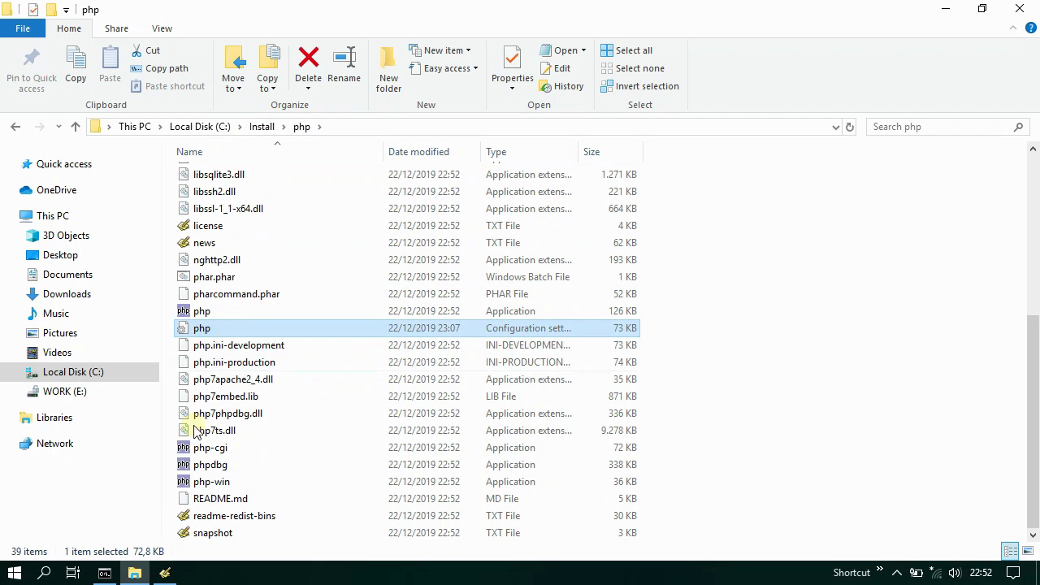
{"action": "left_click", "coordinate": [164, 573]}
- Open php.ini in Programmer's Notepad and uncomment the Windows extension_dir = "ext" line
{"action": "left_click_drag", "start_coordinate": [201, 328], "coordinate": [456, 329]}
{"action": "scroll", "coordinate": [577, 398], "scroll_direction": "down", "scroll_amount": 20}
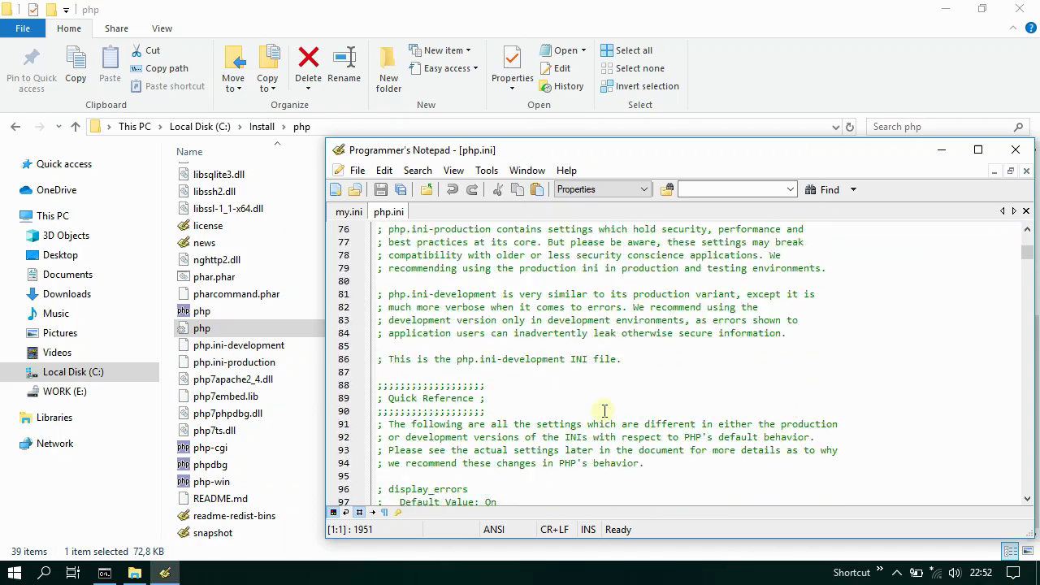
{"action": "scroll", "coordinate": [606, 410], "scroll_direction": "down", "scroll_amount": 20}
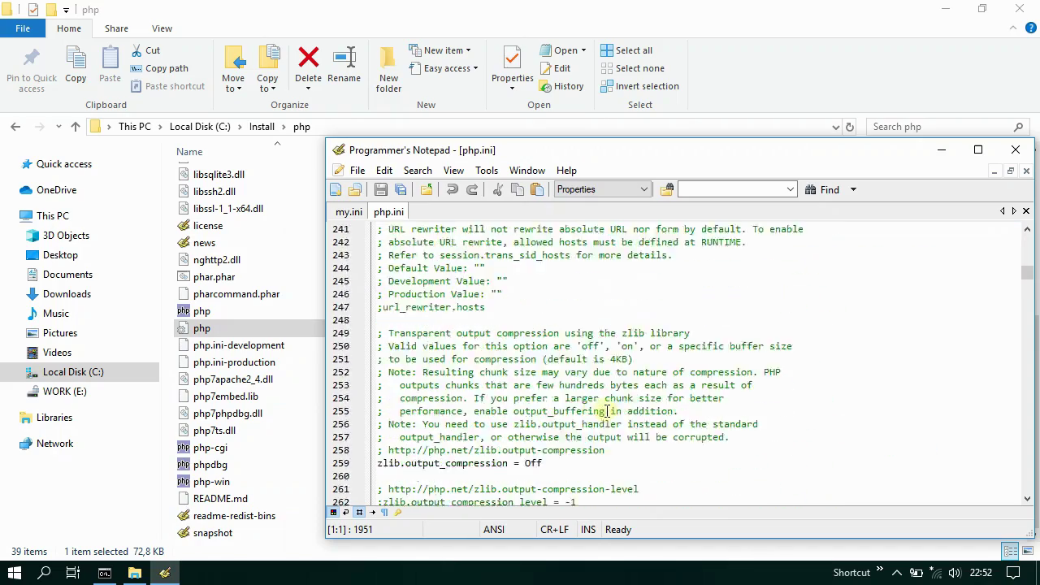
{"action": "scroll", "coordinate": [606, 410], "scroll_direction": "down", "scroll_amount": 20}
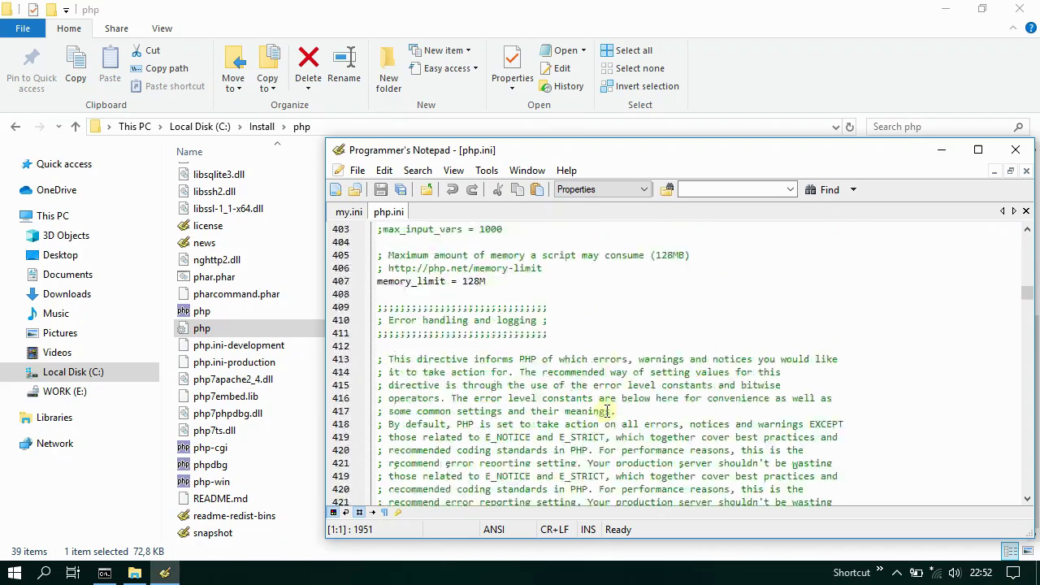
{"action": "scroll", "coordinate": [608, 415], "scroll_direction": "down", "scroll_amount": 20}
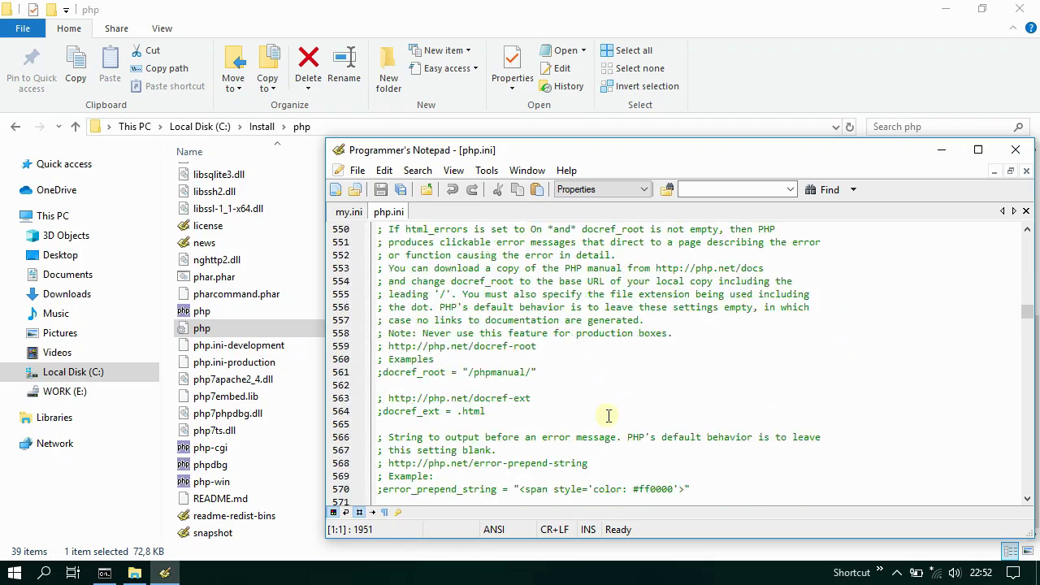
{"action": "scroll", "coordinate": [608, 415], "scroll_direction": "down", "scroll_amount": 20}
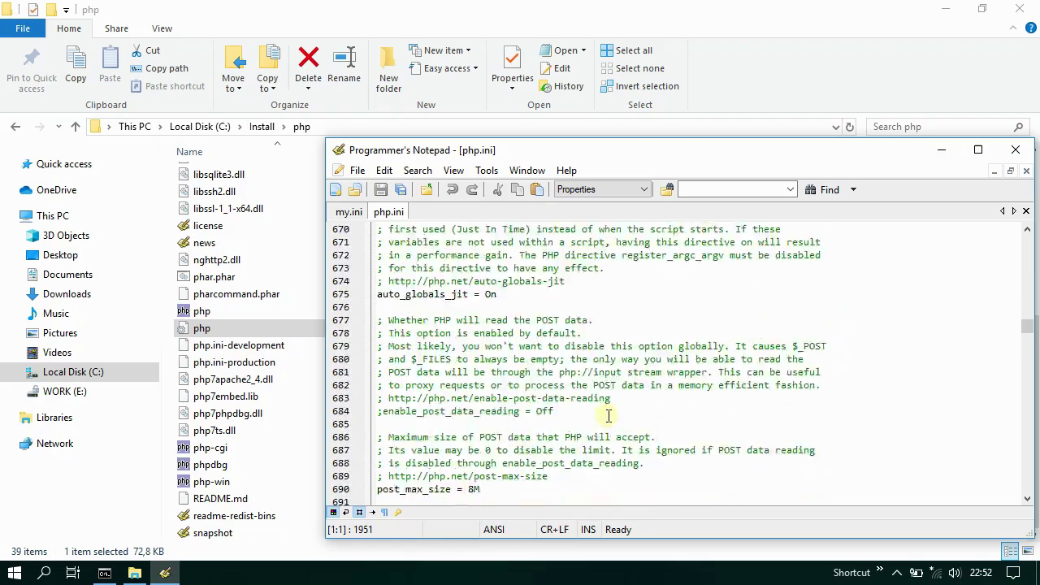
{"action": "scroll", "coordinate": [608, 415], "scroll_direction": "down", "scroll_amount": 10}
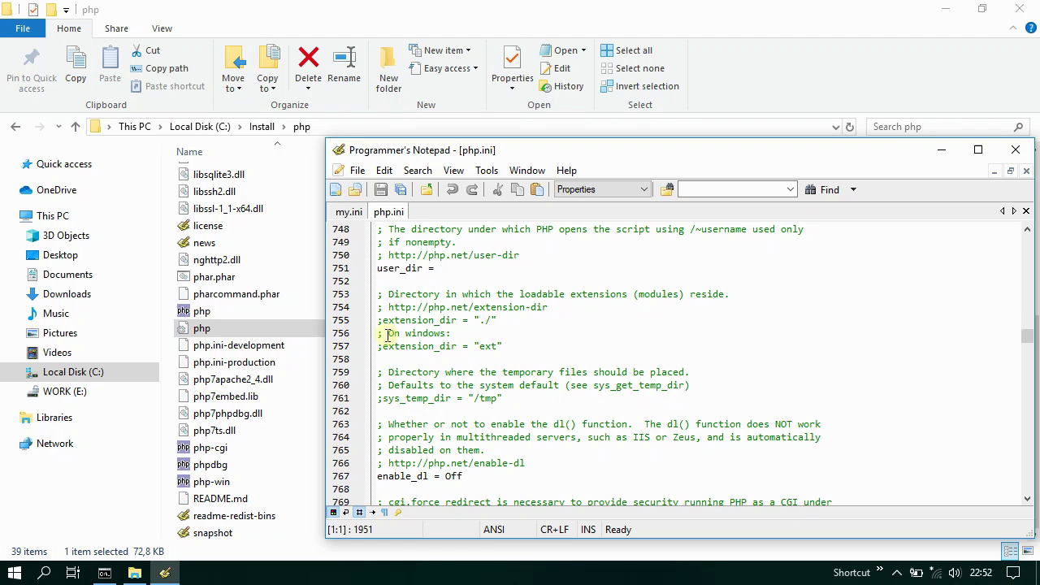
{"action": "left_click_drag", "start_coordinate": [387, 333], "coordinate": [475, 334]}
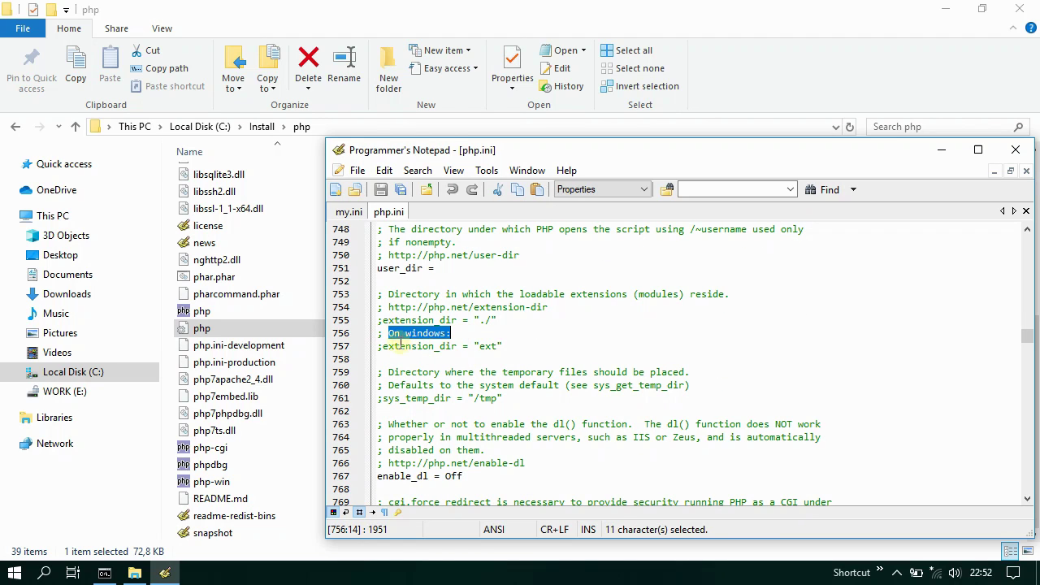
{"action": "left_click_drag", "start_coordinate": [378, 349], "coordinate": [498, 347]}
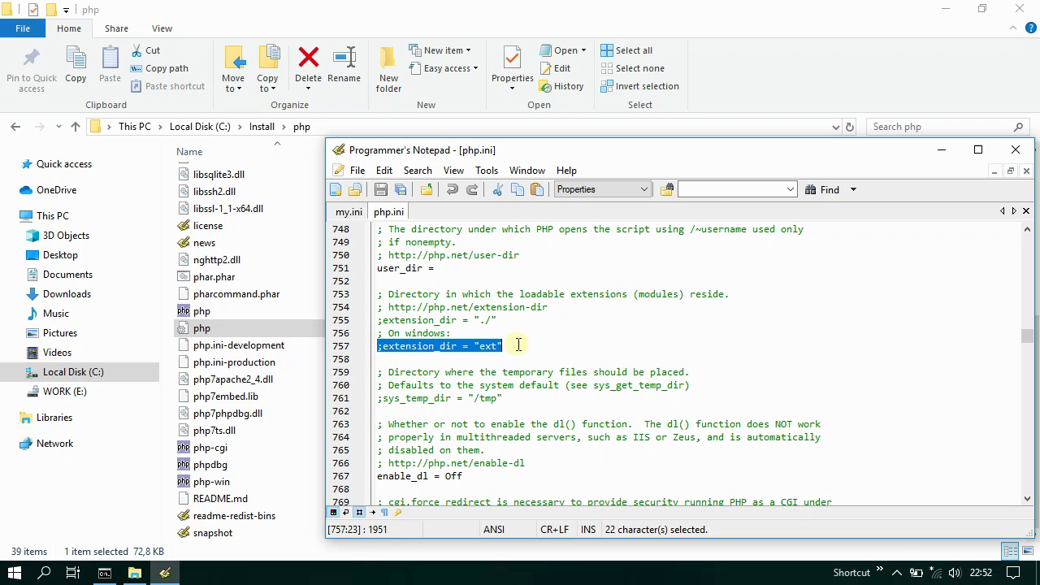
{"action": "key", "text": "Home"}
{"action": "key", "text": "Delete"}
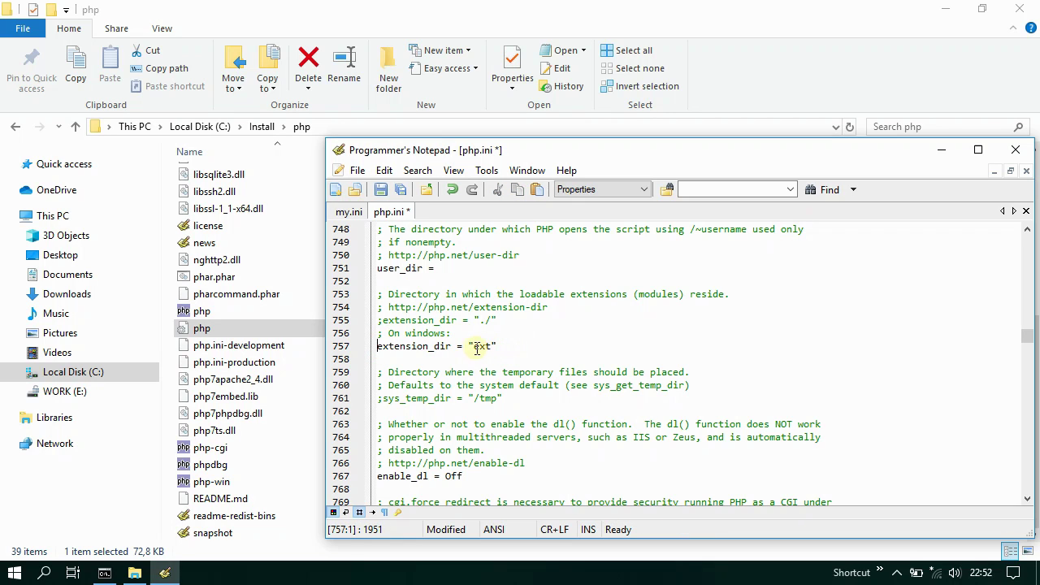
{"action": "double_click", "coordinate": [486, 346]}
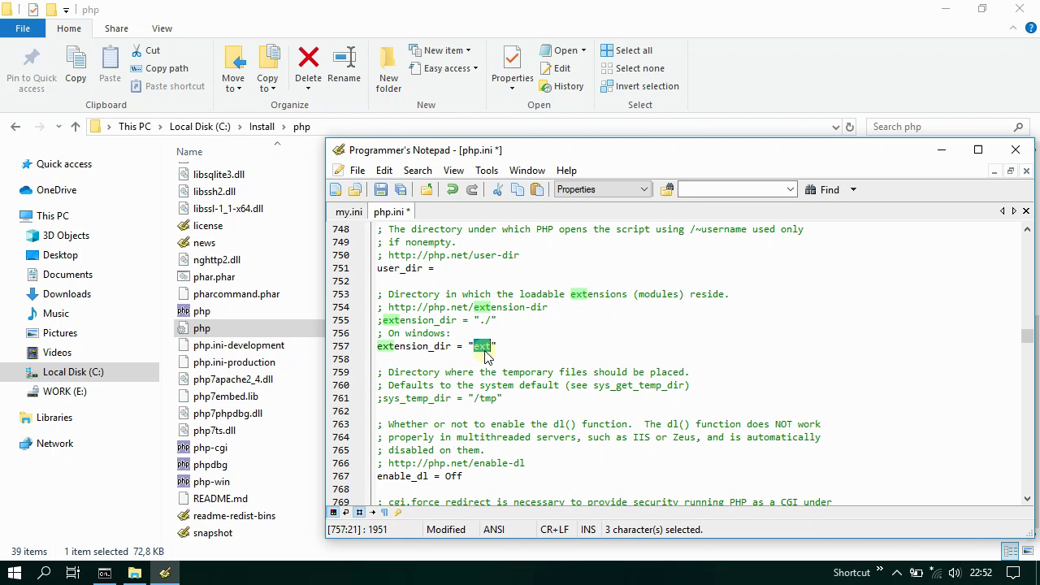
{"action": "left_click", "coordinate": [135, 573]}
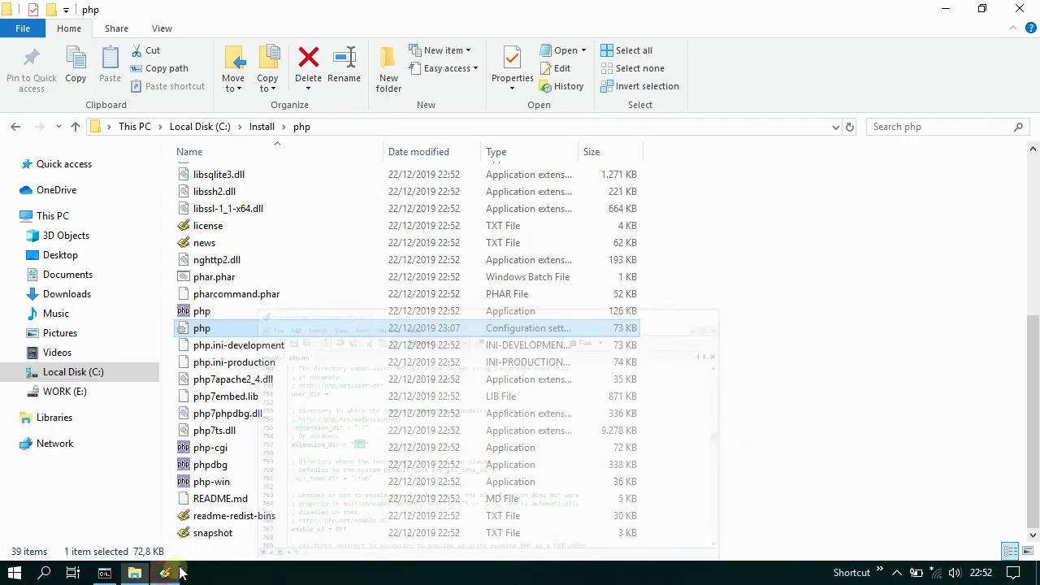
- Open the php\ext folder and copy its full path, C:\Install\php\ext
{"action": "scroll", "coordinate": [340, 457], "scroll_direction": "up", "scroll_amount": 6}
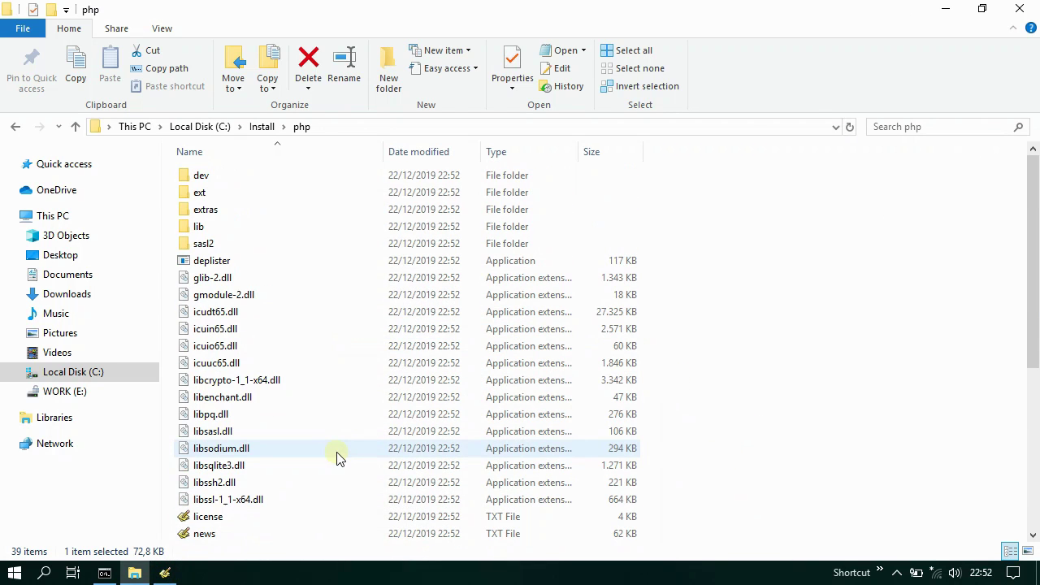
{"action": "double_click", "coordinate": [208, 194]}
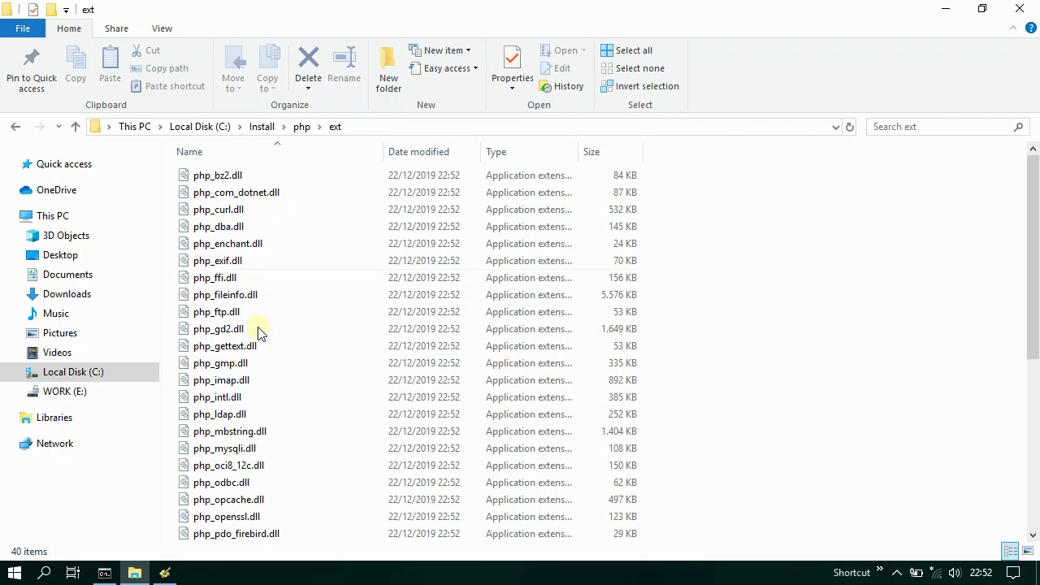
{"action": "left_click", "coordinate": [369, 126]}
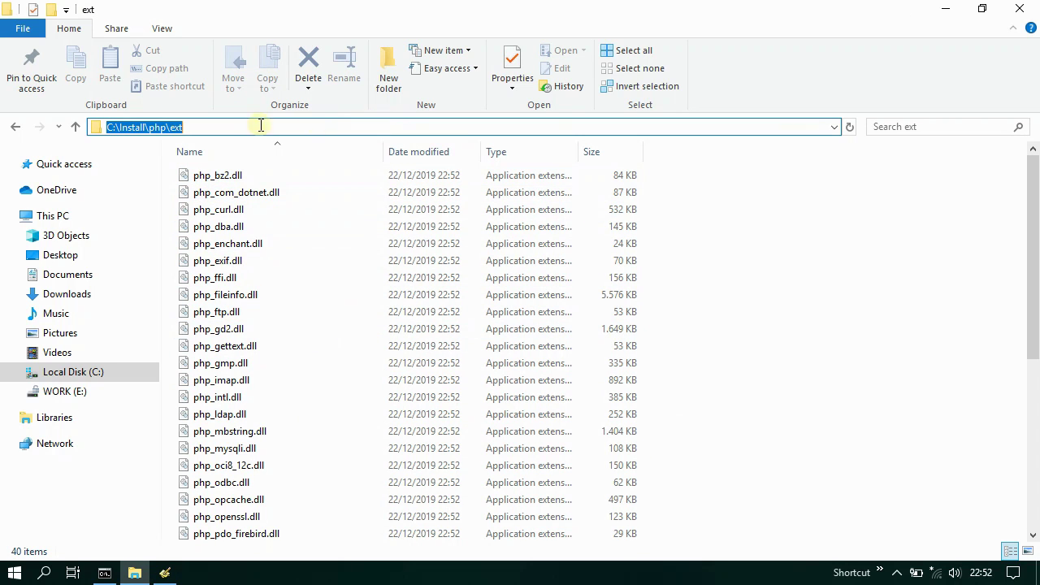
{"action": "right_click", "coordinate": [205, 127]}
{"action": "left_click", "coordinate": [269, 178]}
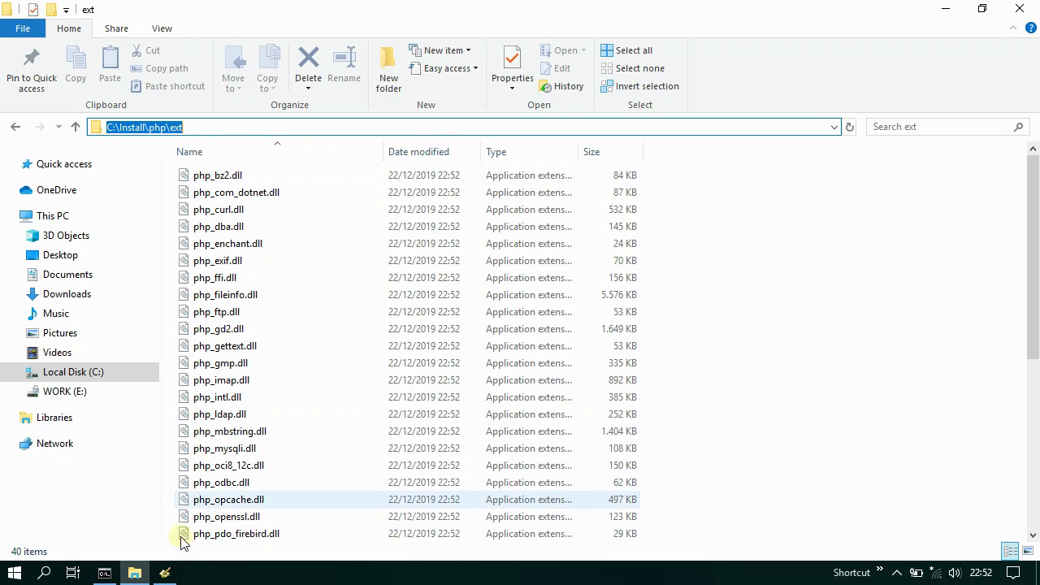
{"action": "left_click", "coordinate": [168, 574]}
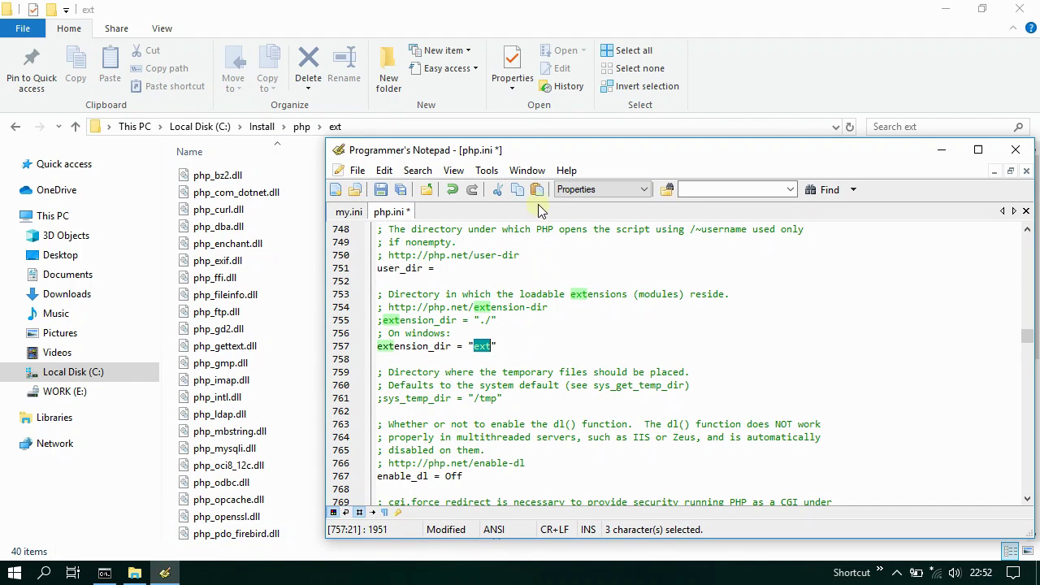
- Set extension_dir to C:\Install\php\ext and uncomment extension=mysqli
{"action": "left_click", "coordinate": [537, 189]}
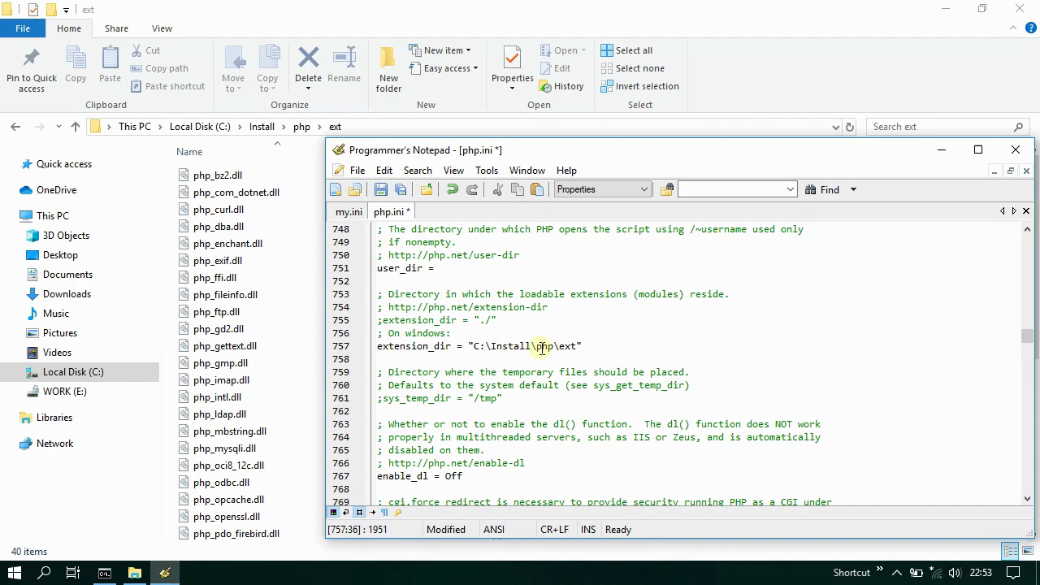
{"action": "scroll", "coordinate": [549, 437], "scroll_direction": "down", "scroll_amount": 18}
{"action": "scroll", "coordinate": [548, 437], "scroll_direction": "down", "scroll_amount": 20}
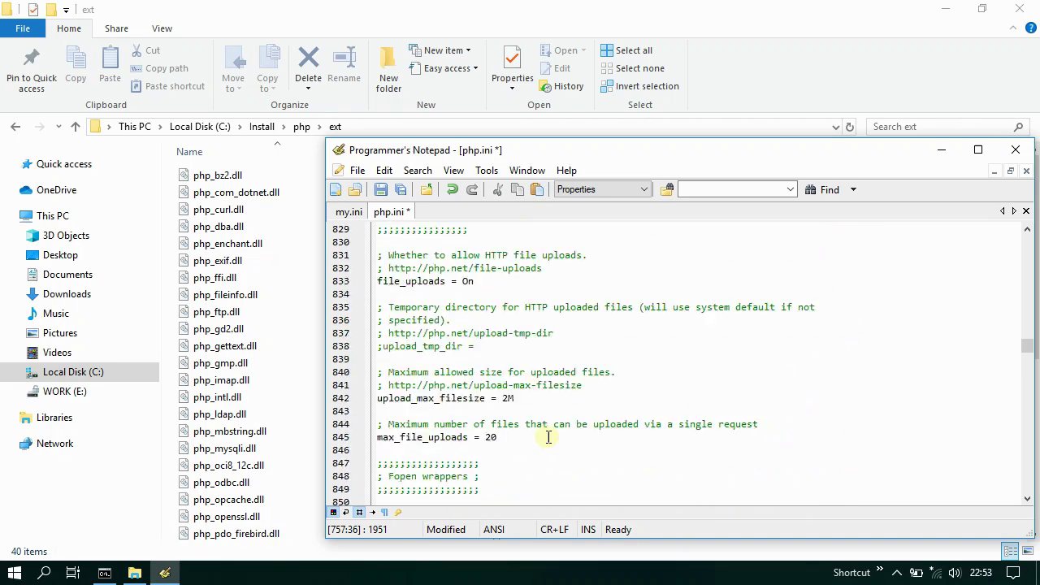
{"action": "scroll", "coordinate": [548, 437], "scroll_direction": "down", "scroll_amount": 5}
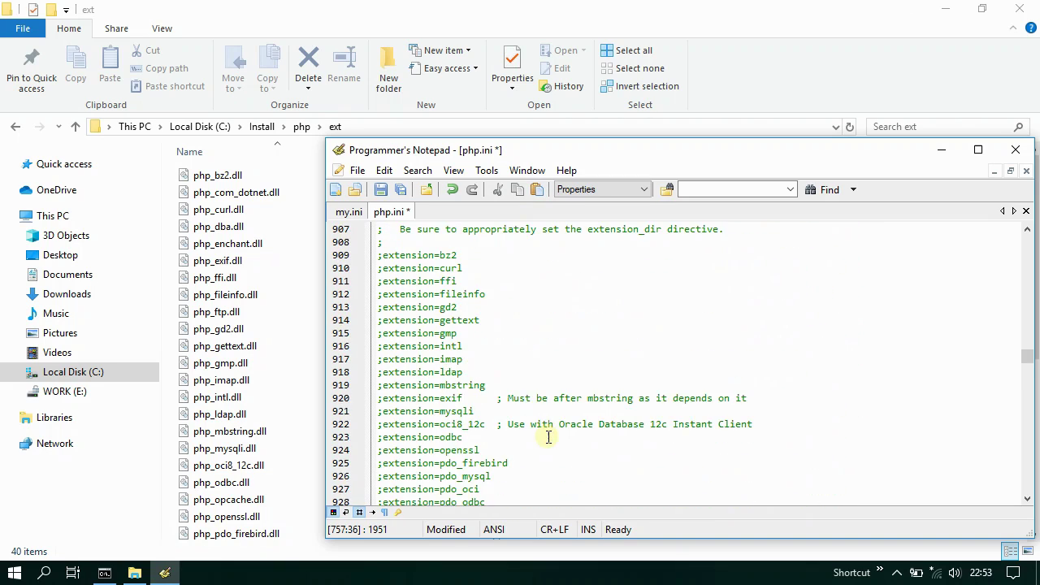
{"action": "scroll", "coordinate": [550, 437], "scroll_direction": "down", "scroll_amount": 1}
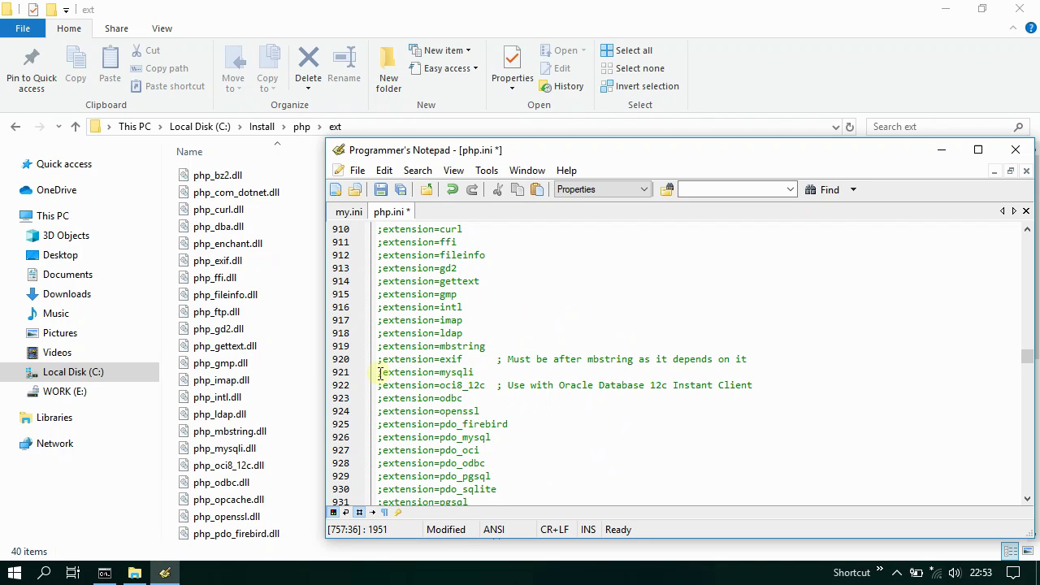
{"action": "left_click_drag", "start_coordinate": [379, 372], "coordinate": [485, 373]}
{"action": "key", "text": "Home"}
{"action": "key", "text": "Delete"}
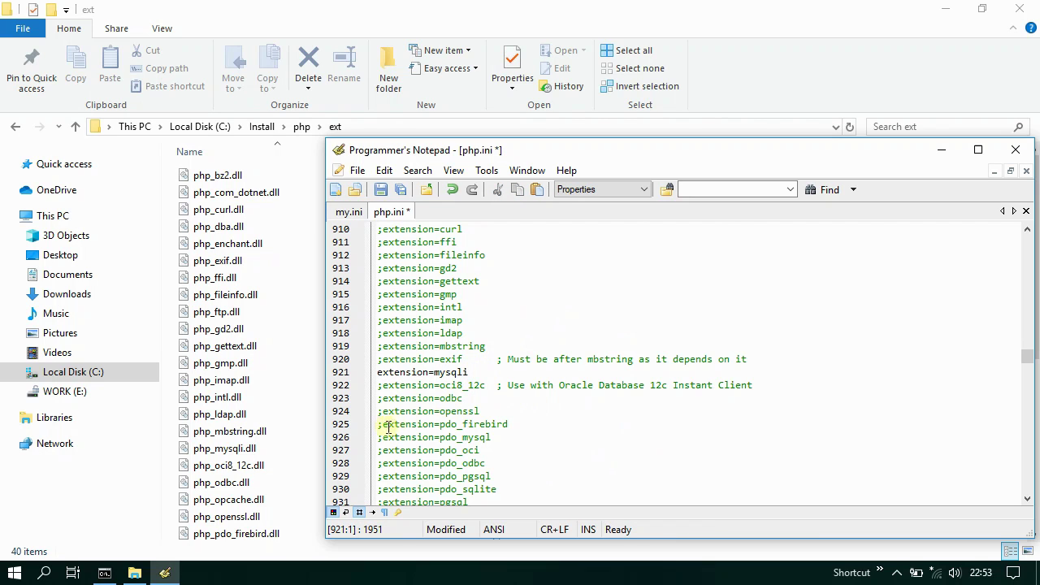
- Uncomment extension=pdo_mysql and save php.ini
{"action": "left_click_drag", "start_coordinate": [378, 436], "coordinate": [510, 437]}
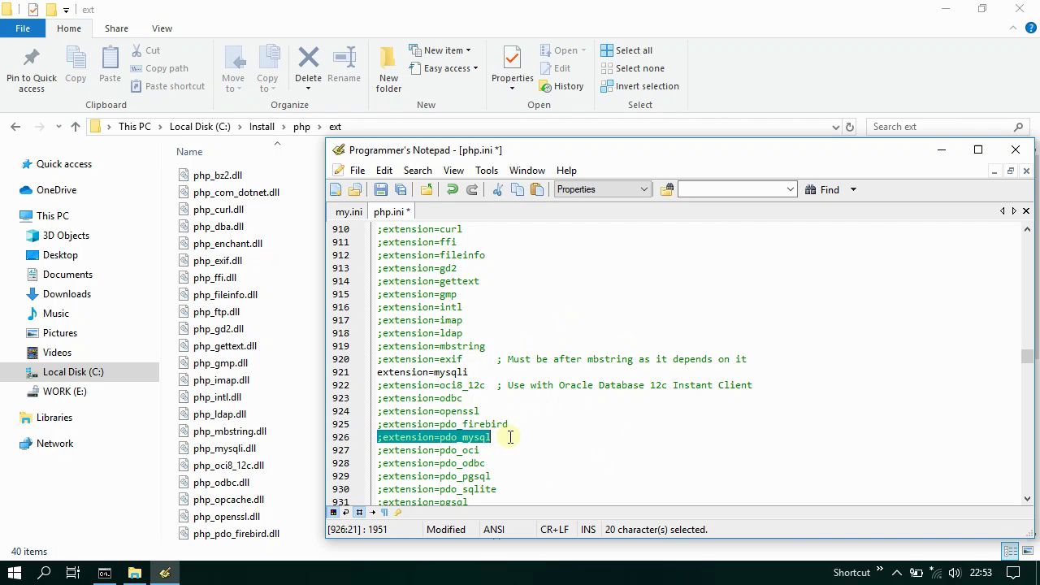
{"action": "key", "text": "Home"}
{"action": "key", "text": "Delete"}
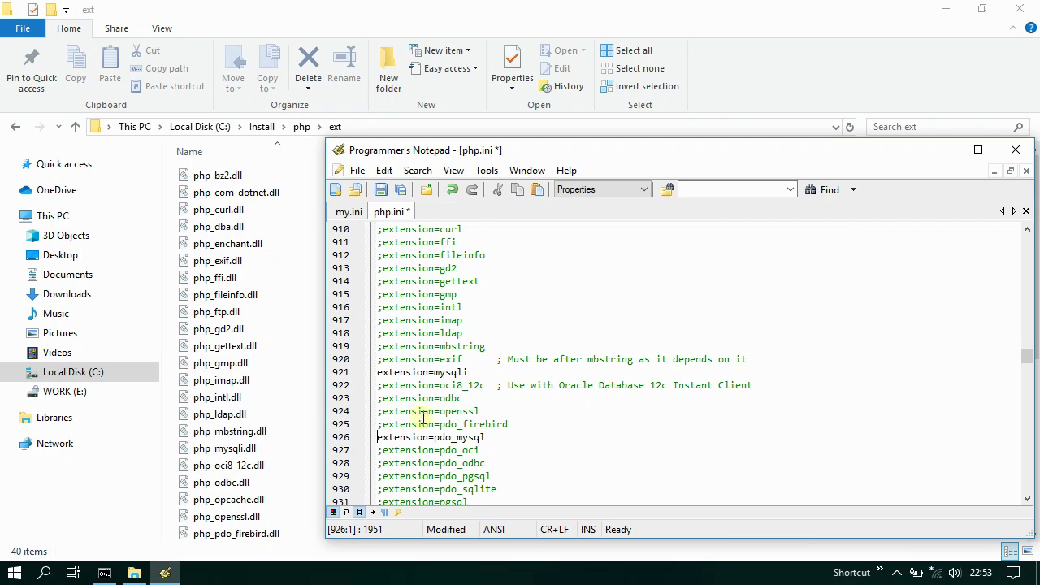
{"action": "left_click", "coordinate": [380, 192]}
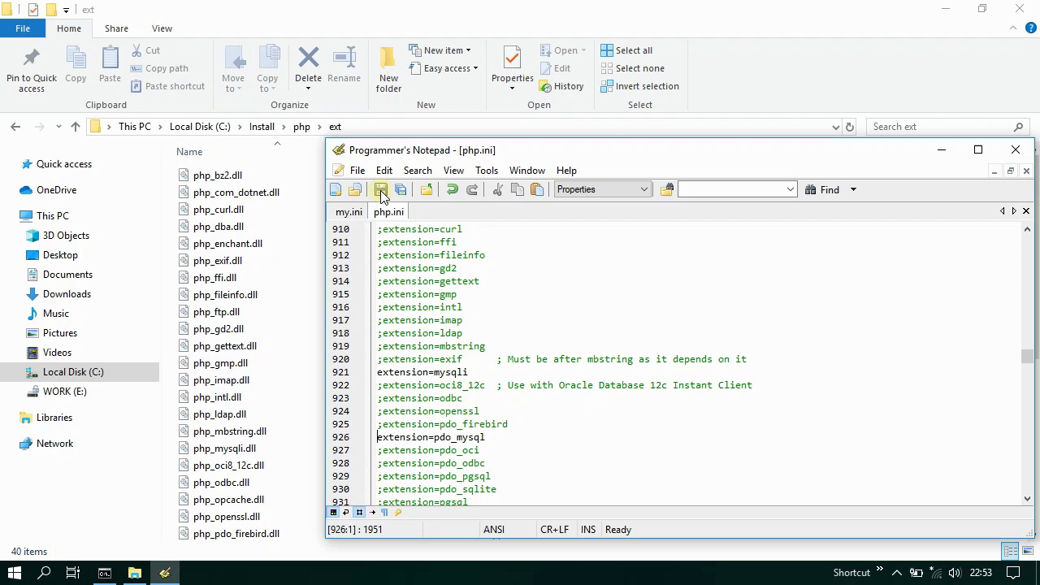
{"action": "left_click", "coordinate": [165, 573]}
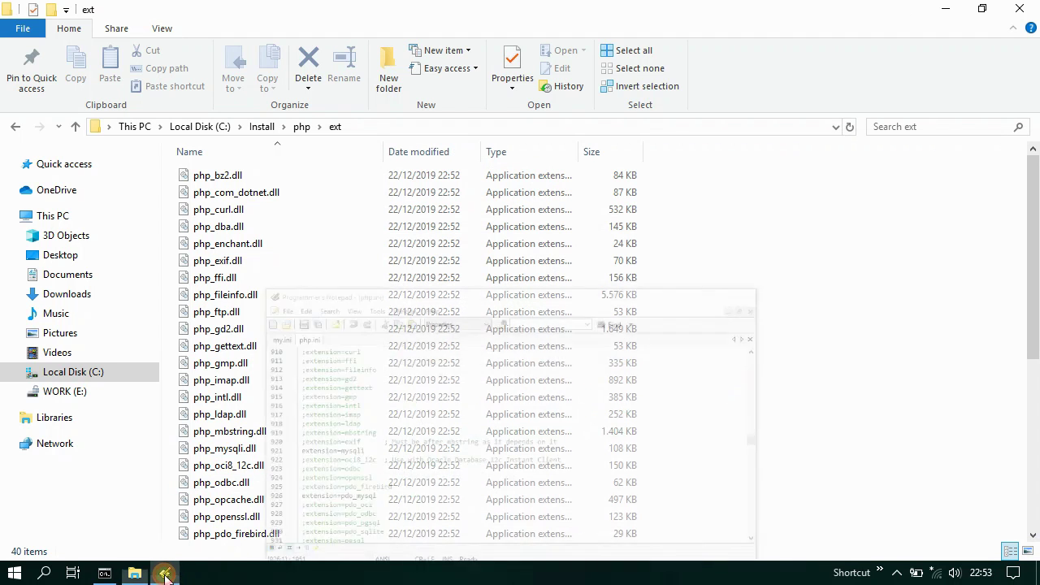
- From a new Command Prompt in C:\Install\php, start php-cgi listening on 127.0.0.1:6545
{"action": "left_click", "coordinate": [301, 128]}
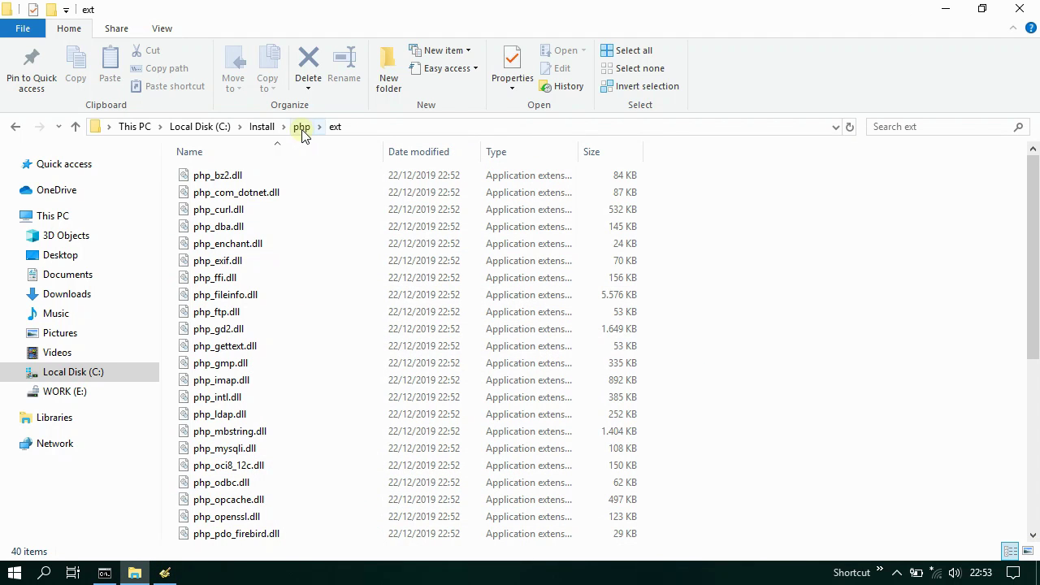
{"action": "scroll", "coordinate": [325, 463], "scroll_direction": "down", "scroll_amount": 7}
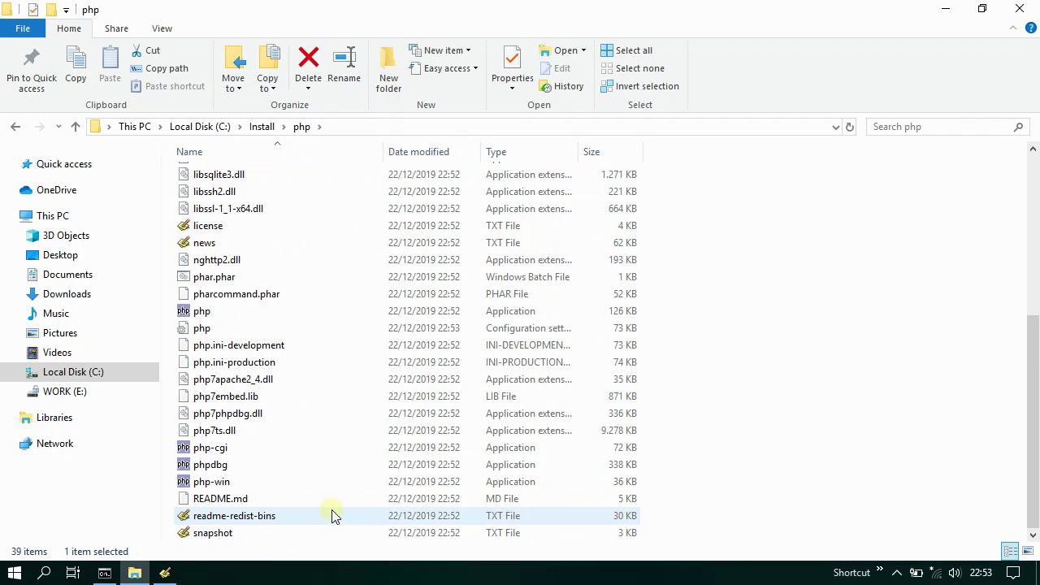
{"action": "left_click", "coordinate": [233, 451]}
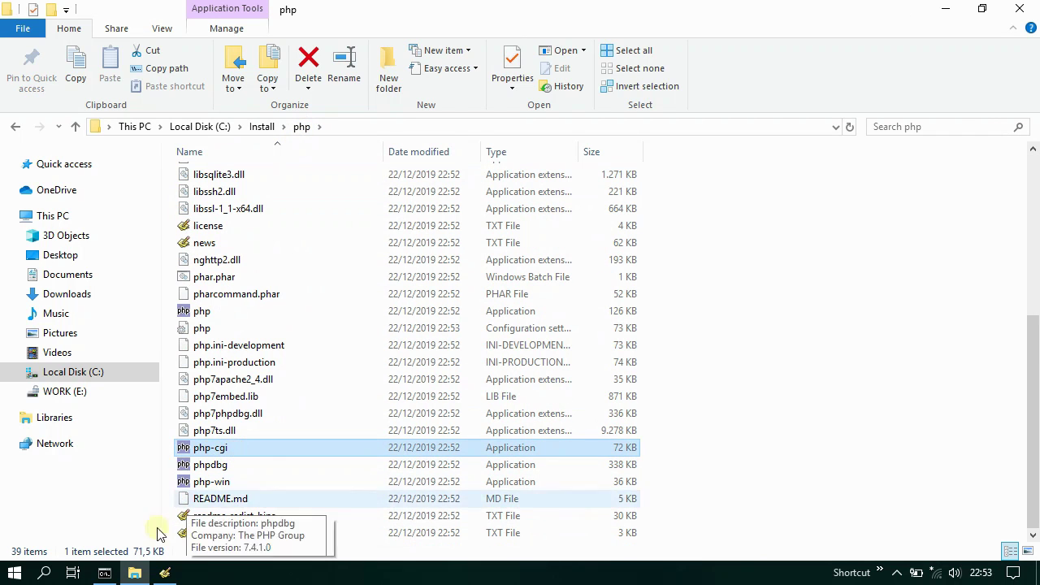
{"action": "right_click", "coordinate": [105, 573]}
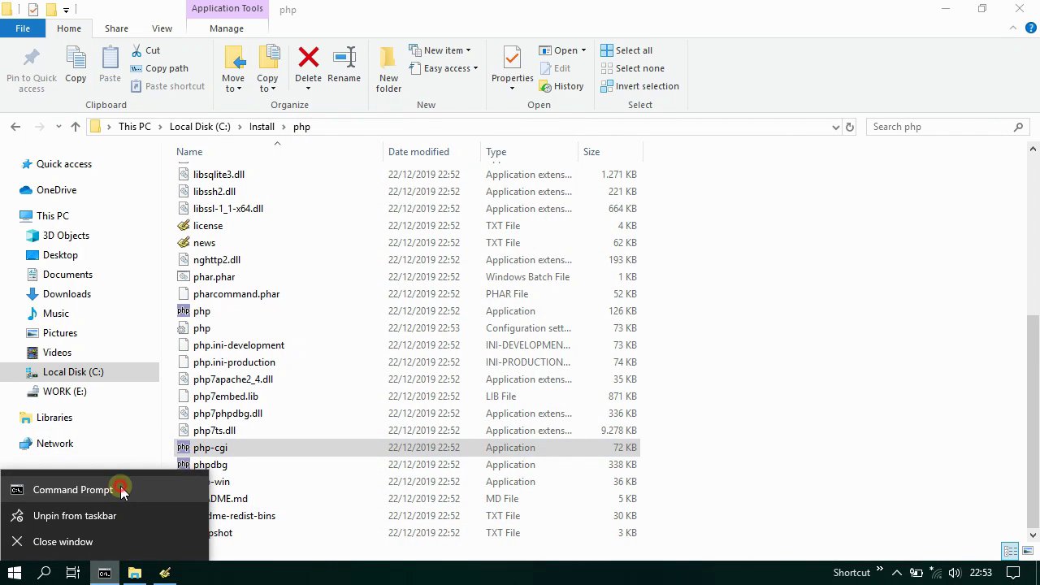
{"action": "left_click", "coordinate": [122, 488]}
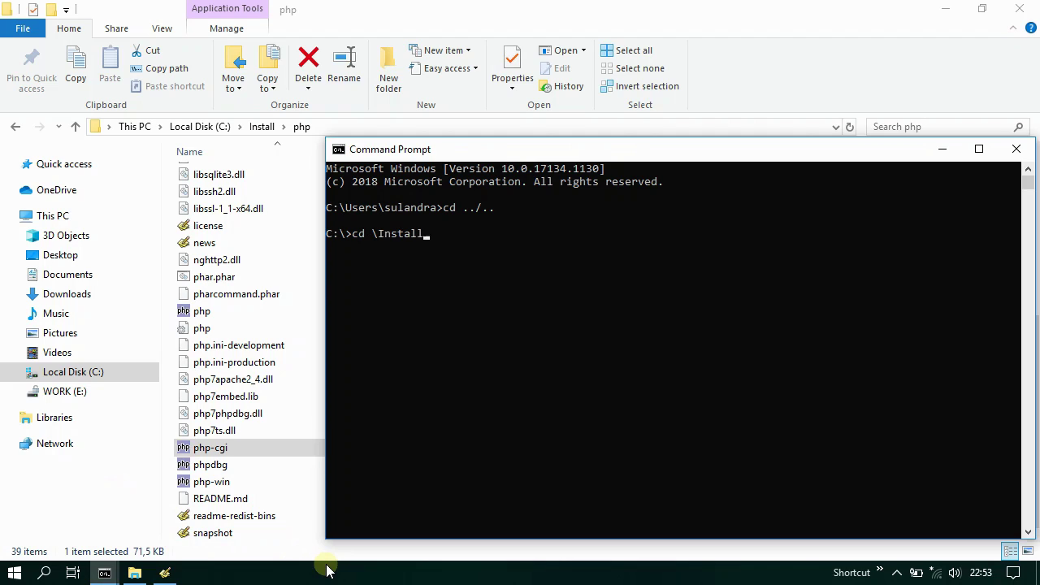
{"action": "key", "text": "Return"}
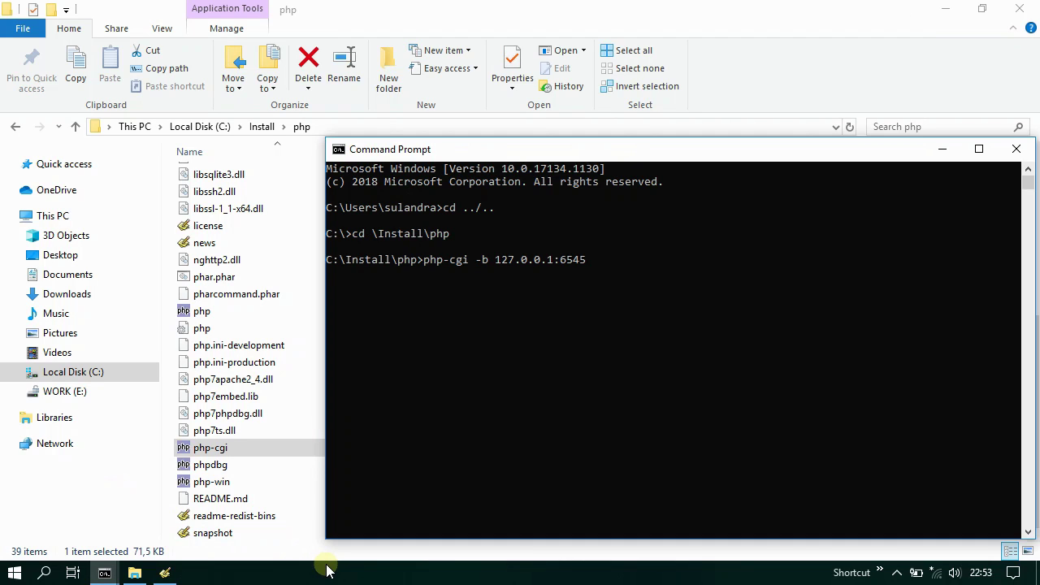
{"action": "key", "text": "Return"}
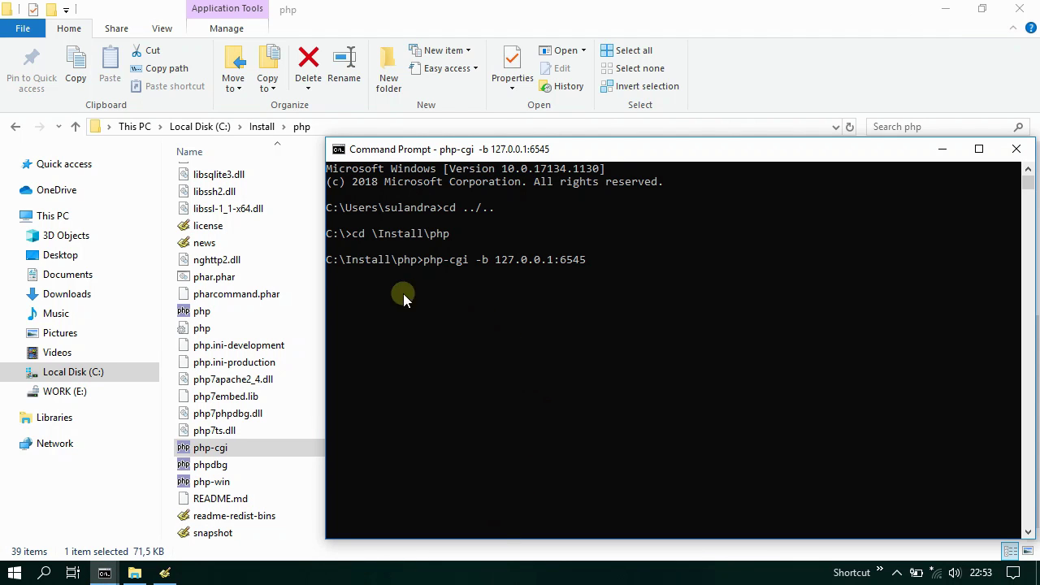
- Check in Task Manager that caddy and CGI / FastCGI are both running, then close it
{"action": "left_click", "coordinate": [942, 151]}
{"action": "right_click", "coordinate": [622, 571]}
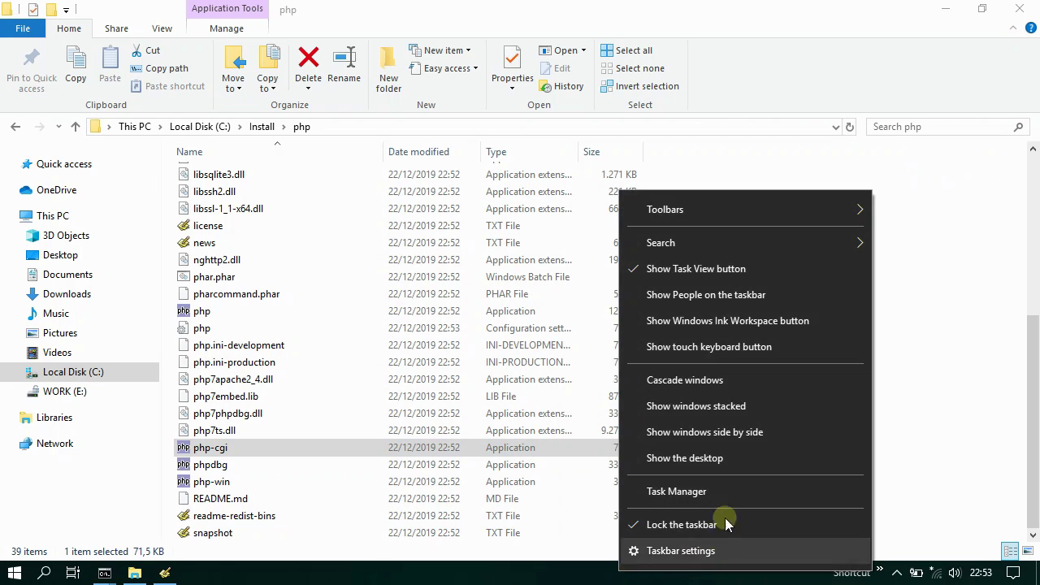
{"action": "left_click", "coordinate": [723, 492]}
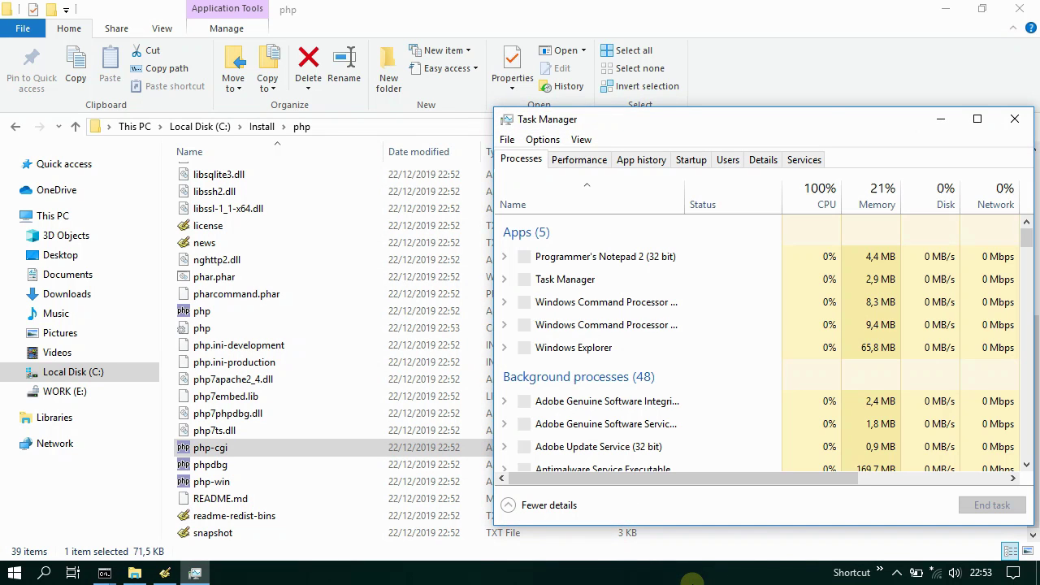
{"action": "left_click", "coordinate": [504, 301]}
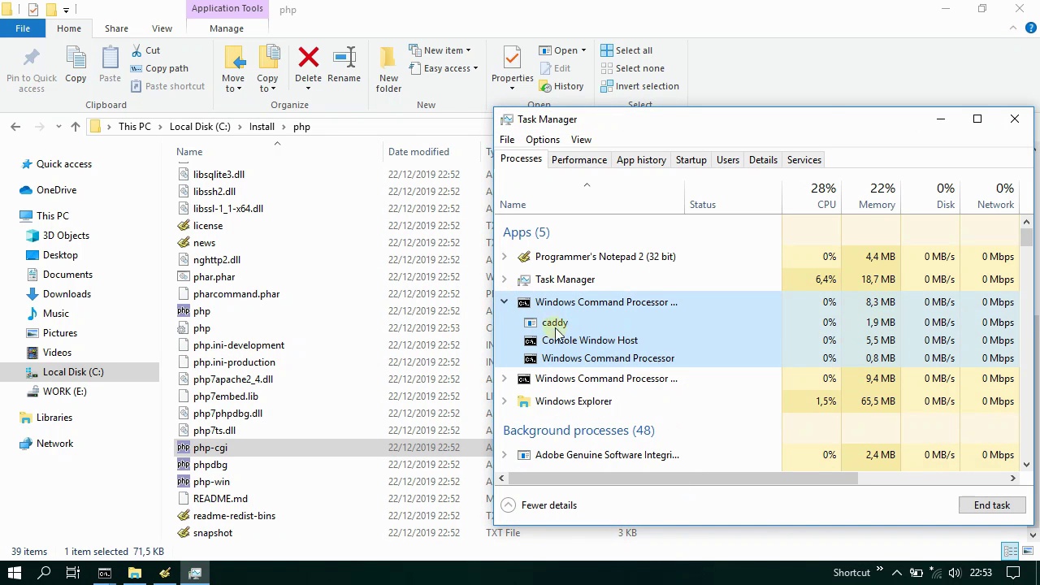
{"action": "left_click", "coordinate": [504, 379]}
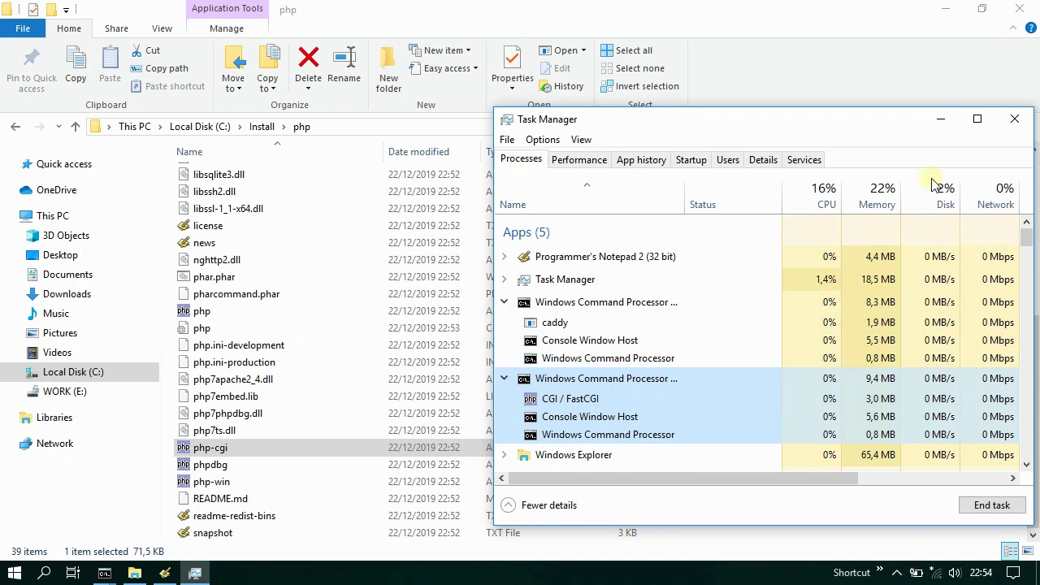
{"action": "left_click", "coordinate": [1014, 120]}
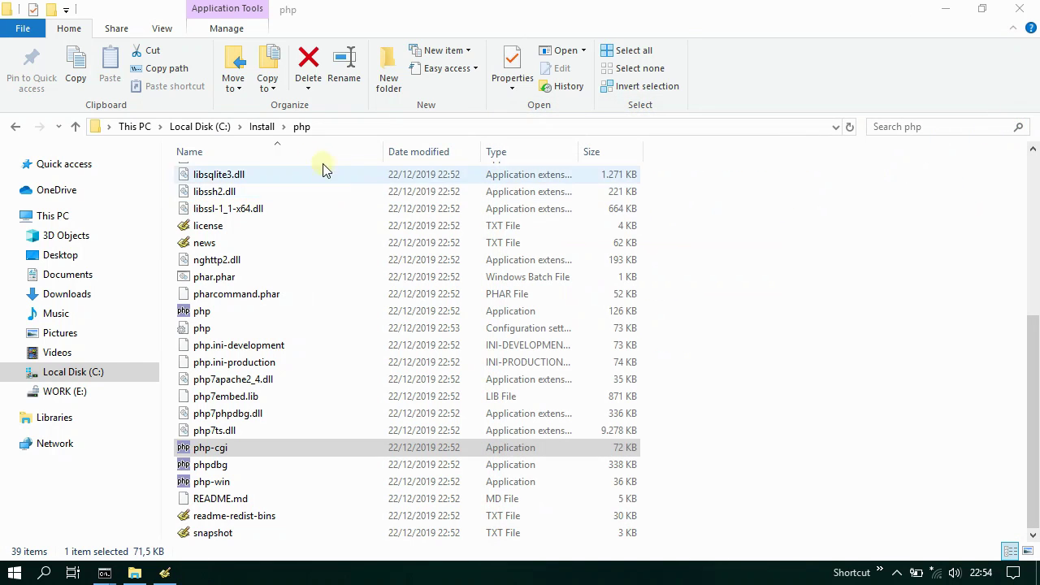
{"action": "left_click", "coordinate": [262, 128]}
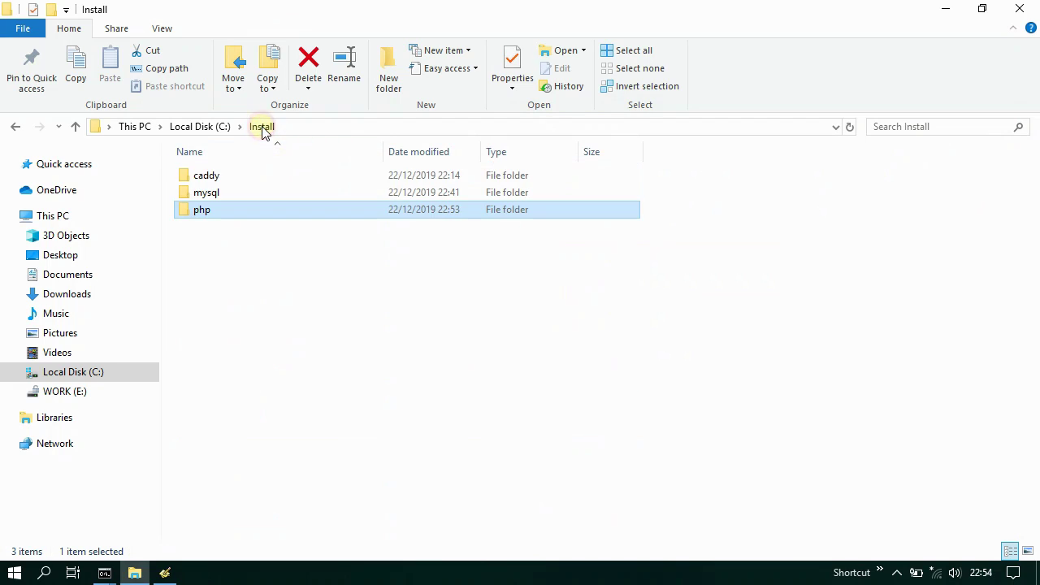
- Open the caddy\www folder and start a new document with a <?php block calling phpinfo()
{"action": "double_click", "coordinate": [233, 176]}
{"action": "double_click", "coordinate": [232, 209]}
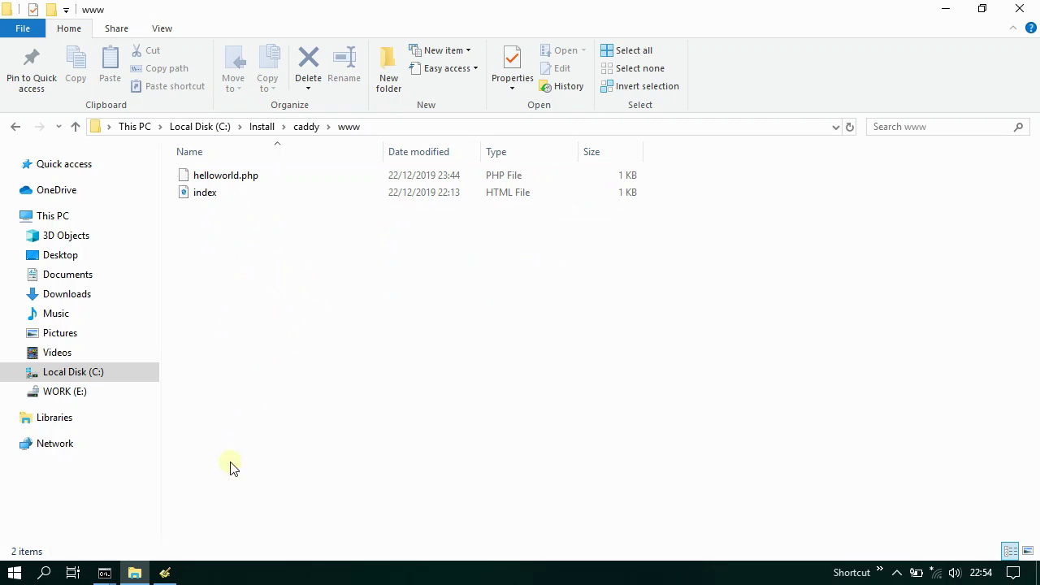
{"action": "left_click", "coordinate": [164, 573]}
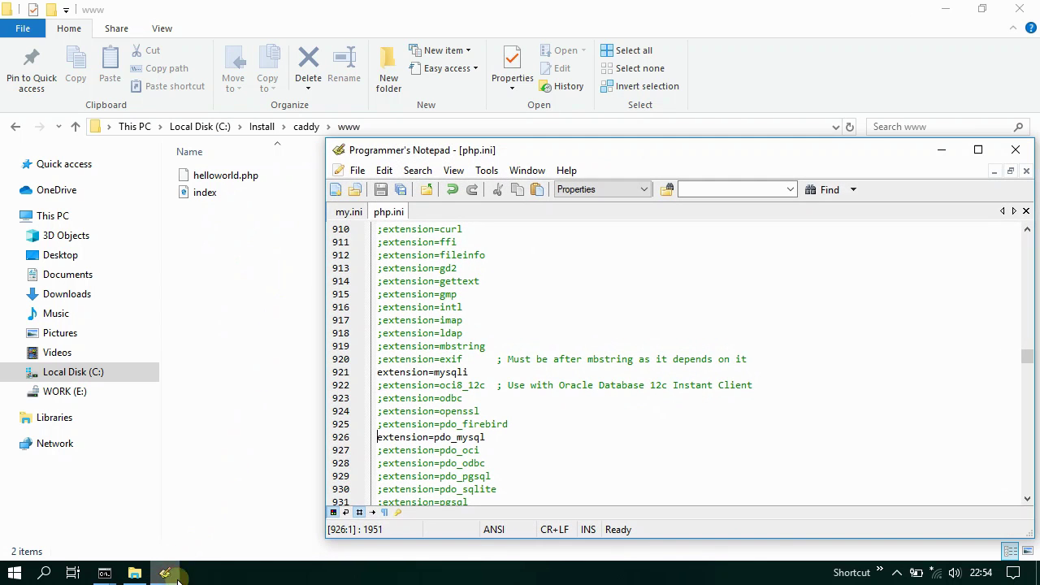
{"action": "left_click", "coordinate": [337, 191]}
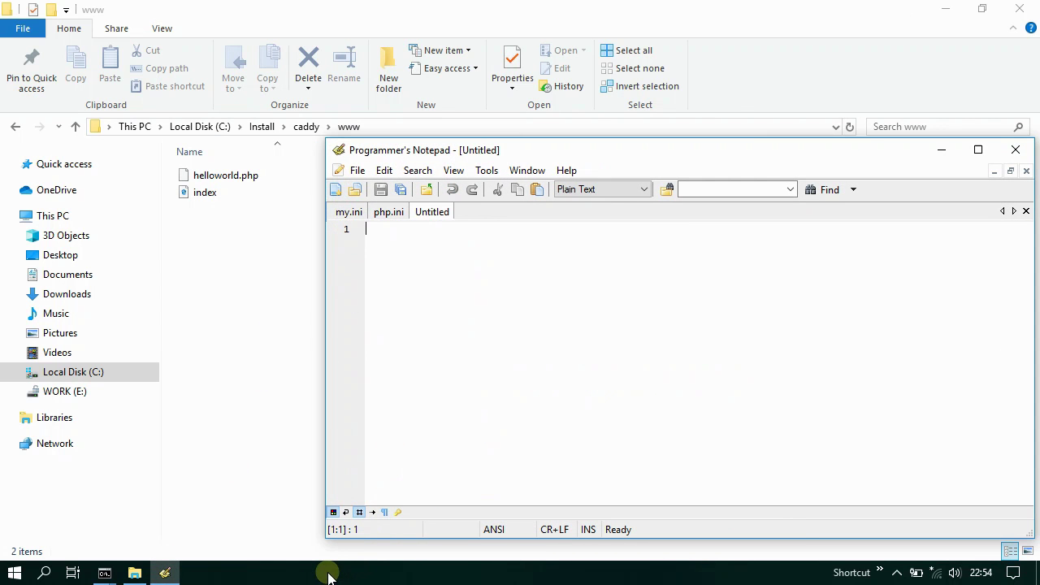
{"action": "type", "text": "<?php"}
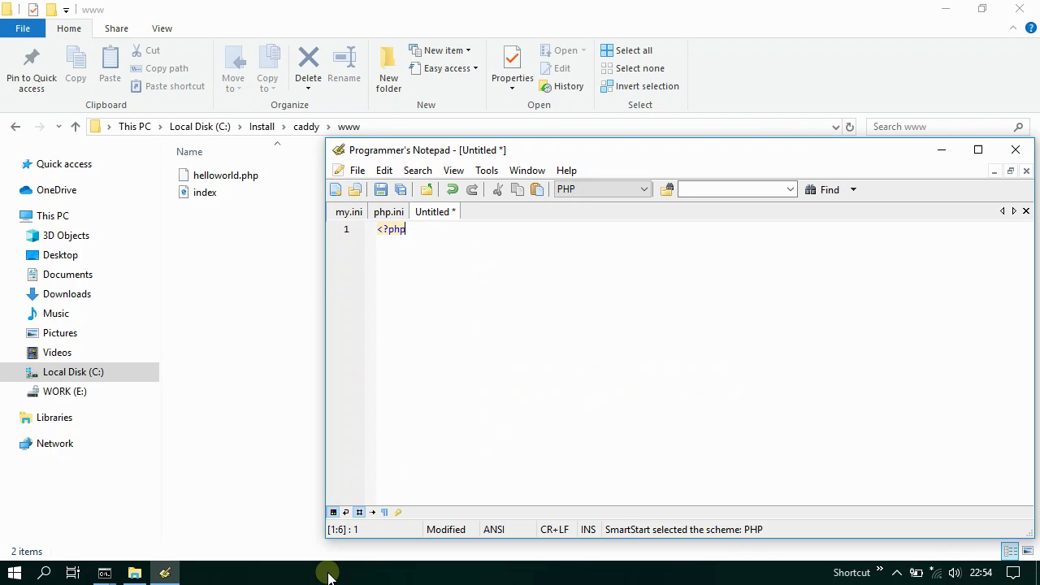
{"action": "key", "text": "Return"}
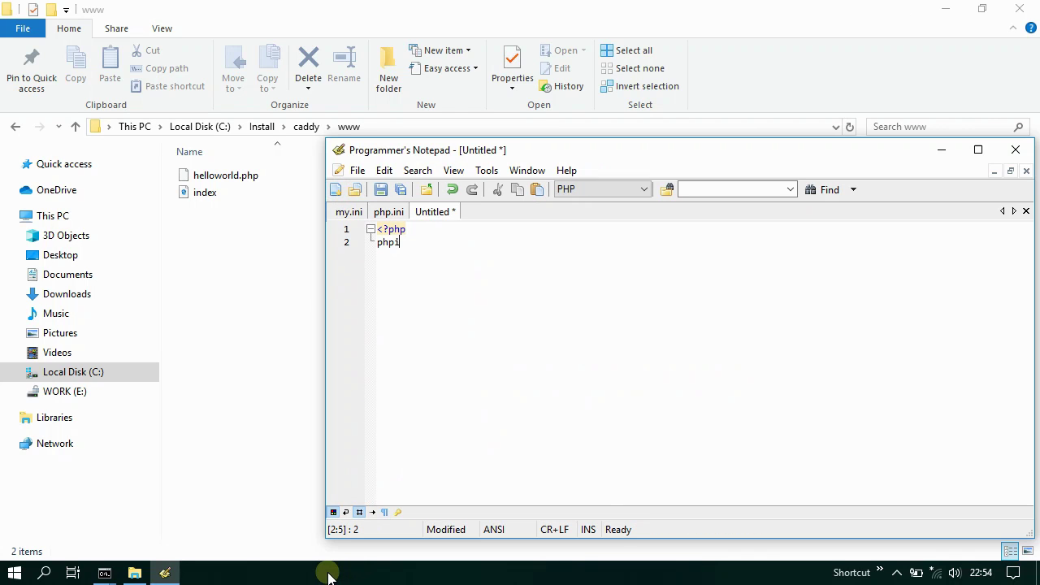
{"action": "type", "text": "phpinfo();"}
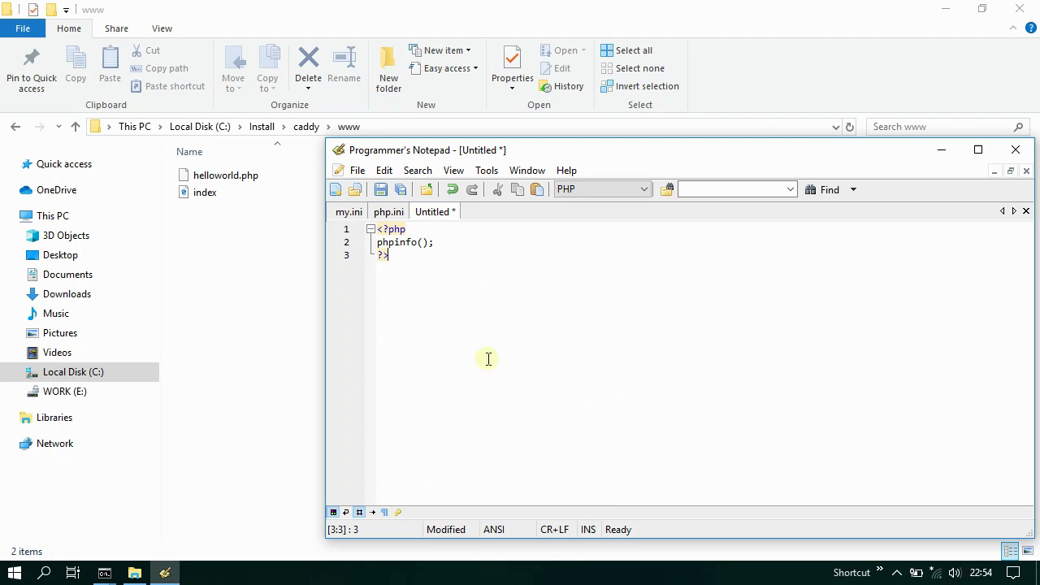
{"action": "left_click", "coordinate": [380, 189]}
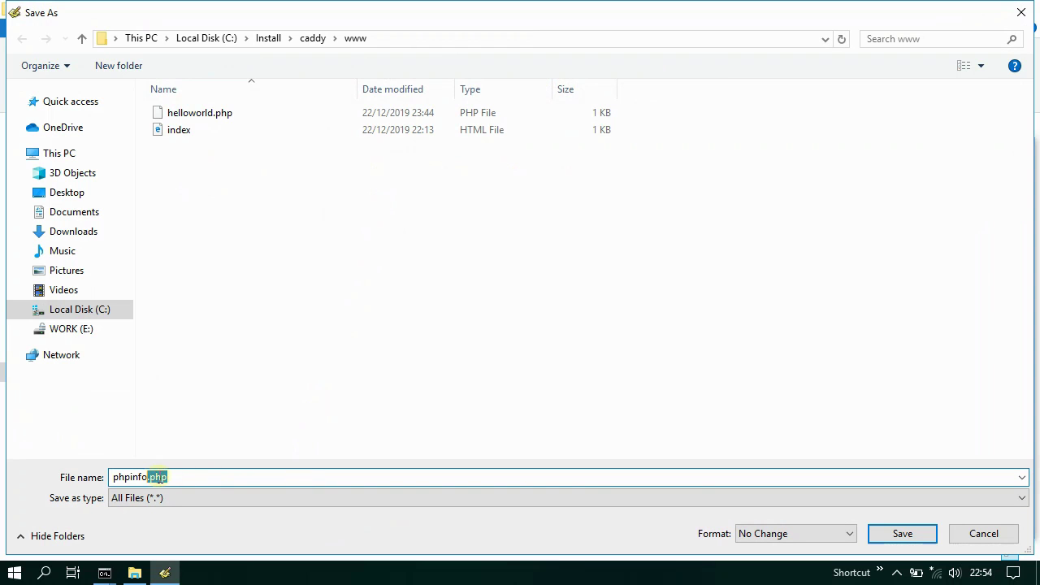
{"action": "left_click", "coordinate": [912, 536]}
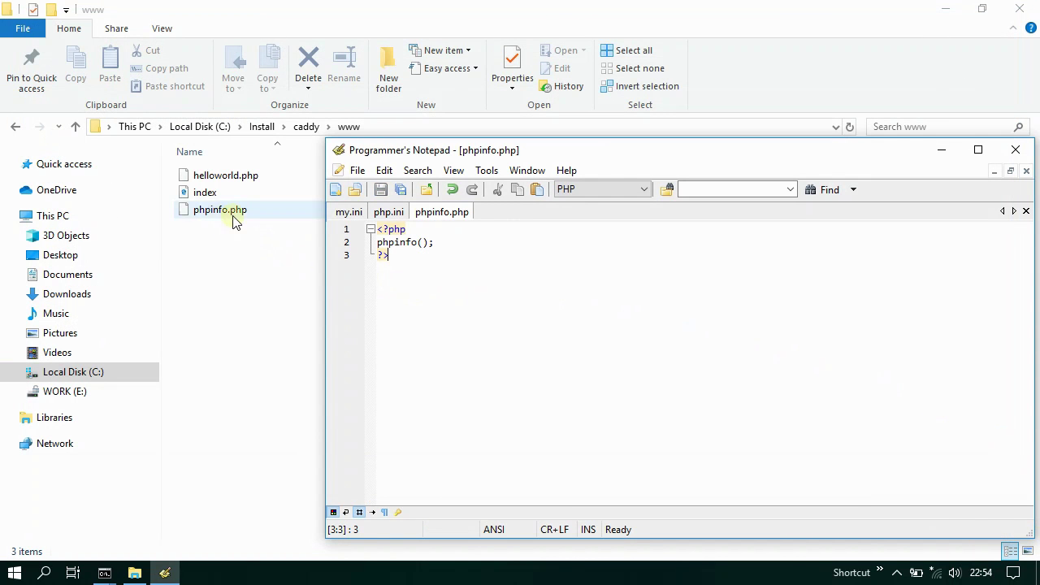
{"action": "left_click", "coordinate": [165, 572]}
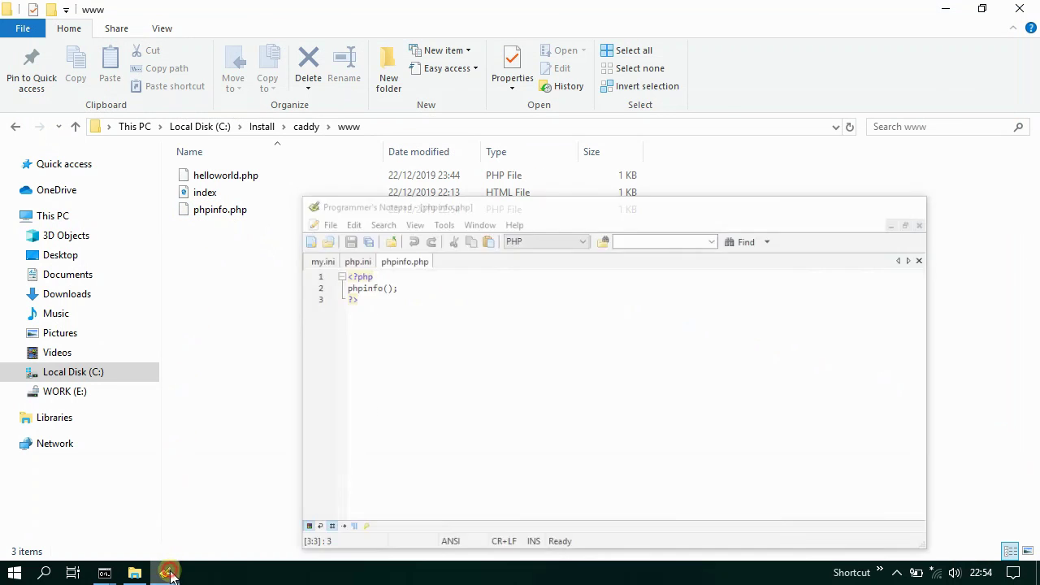
- Launch Google Chrome and load localhost/phpinfo.php from the localhost bookmark
{"action": "left_click", "coordinate": [136, 572]}
{"action": "double_click", "coordinate": [90, 508]}
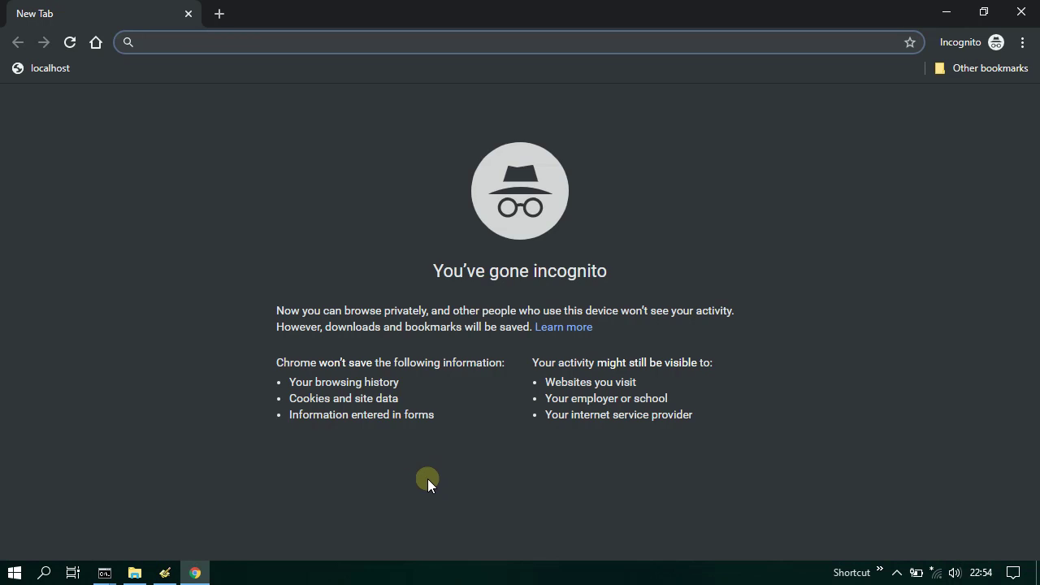
{"action": "left_click", "coordinate": [50, 70]}
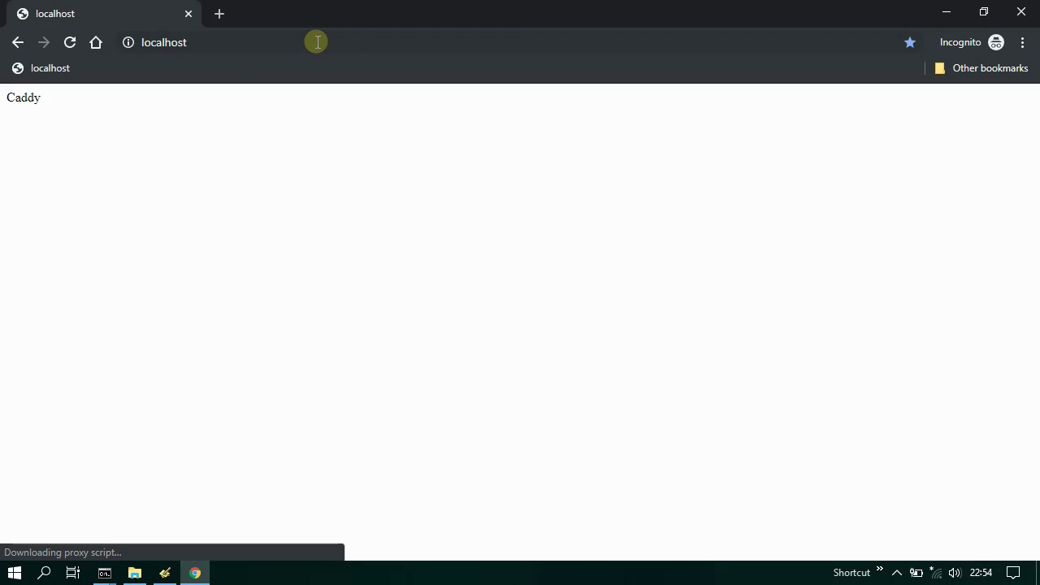
{"action": "left_click", "coordinate": [320, 42]}
{"action": "left_click", "coordinate": [335, 41]}
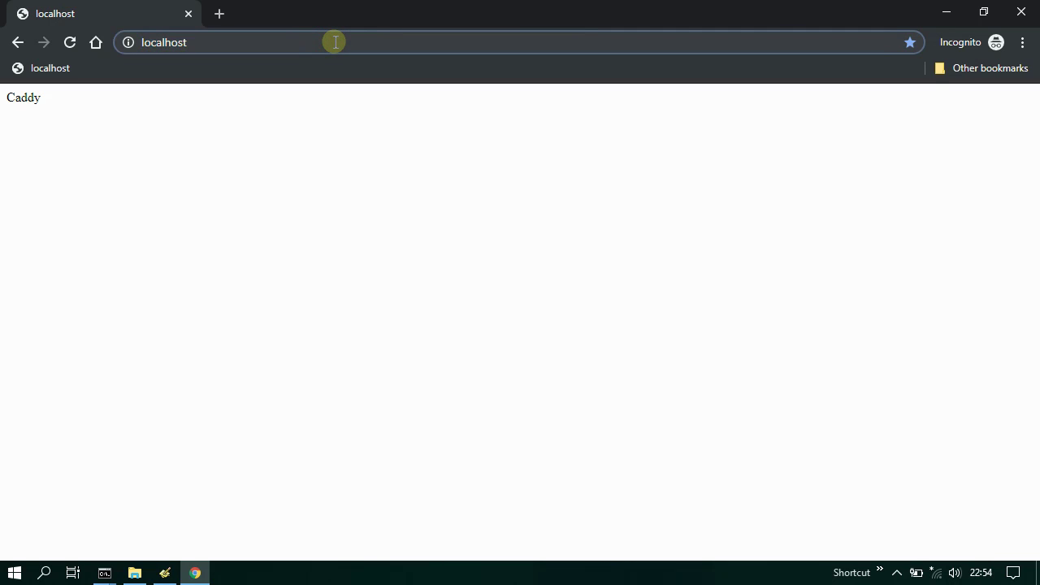
{"action": "type", "text": "/phpinfo."}
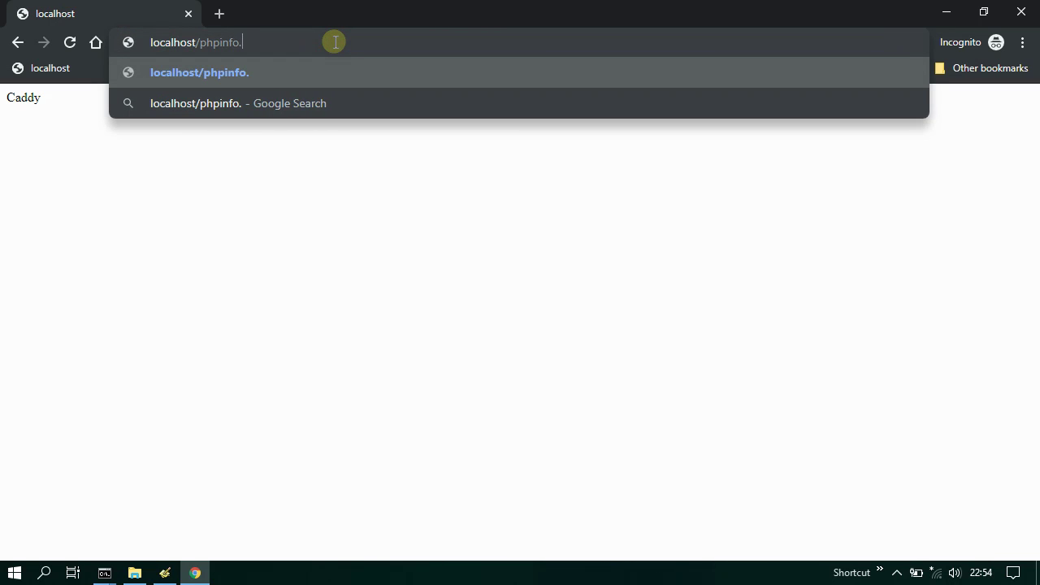
{"action": "type", "text": "php"}
{"action": "key", "text": "Return"}
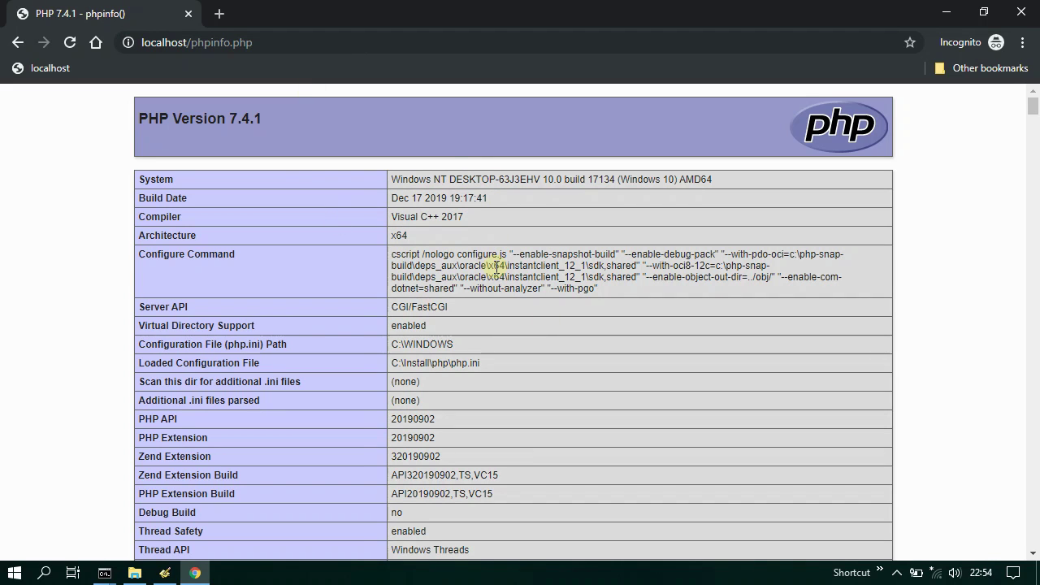
- Search the page for 'mysql' to confirm mysqli and pdo_mysql are enabled, then minimize Chrome
{"action": "key", "text": "ctrl+f"}
{"action": "type", "text": "mysql"}
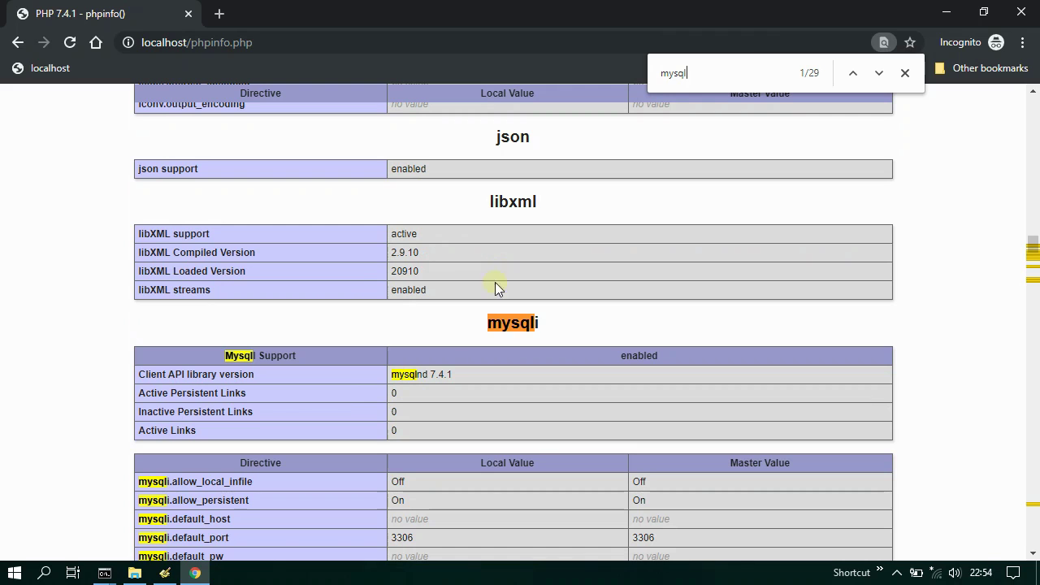
{"action": "scroll", "coordinate": [520, 323], "scroll_direction": "down", "scroll_amount": 6}
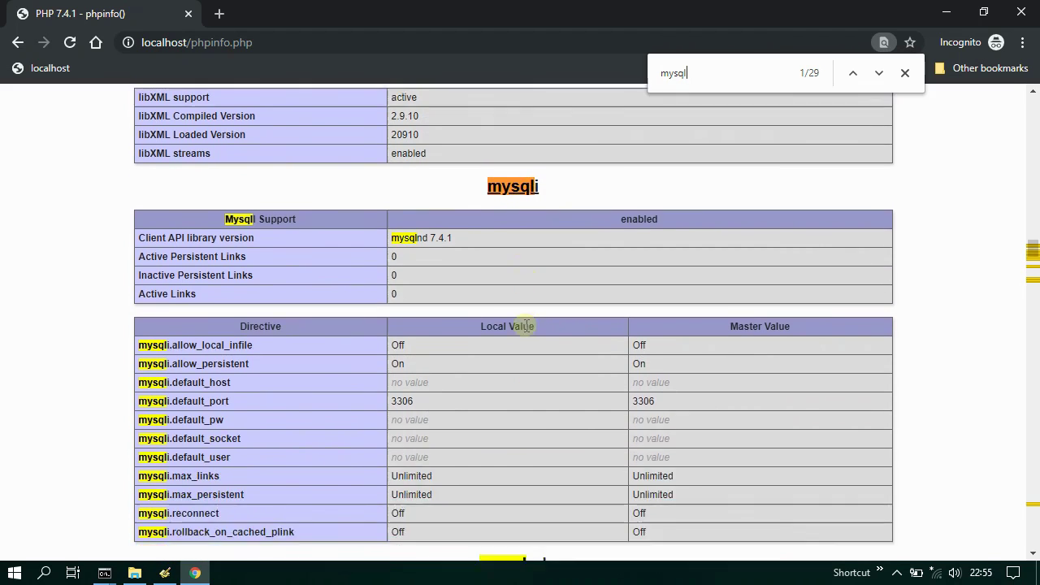
{"action": "scroll", "coordinate": [527, 325], "scroll_direction": "down", "scroll_amount": 6}
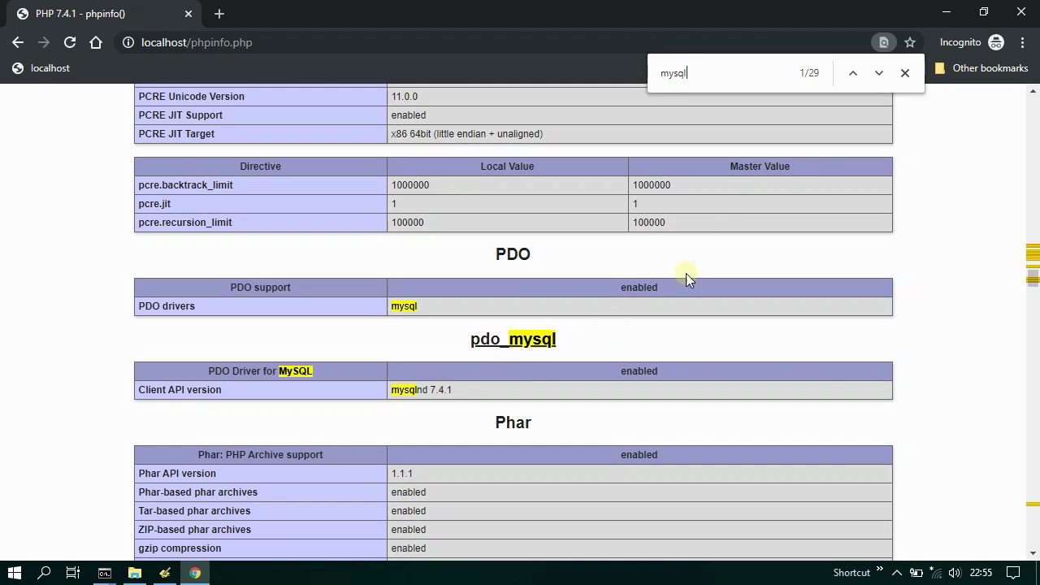
{"action": "left_click", "coordinate": [905, 72]}
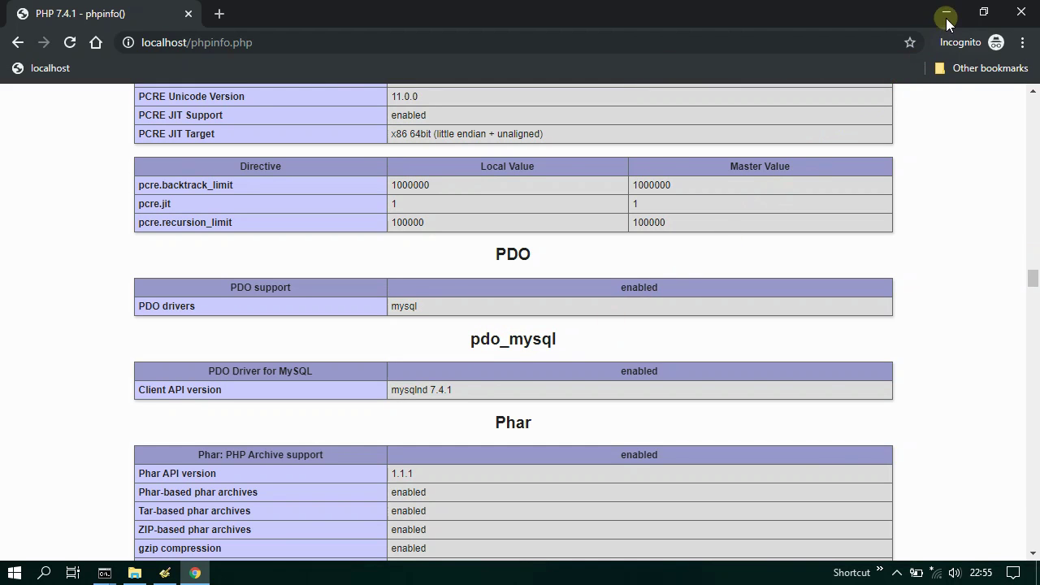
{"action": "left_click", "coordinate": [945, 13]}
- Start a new Programmer's Notepad document beginning with the <?php tag and a new line
{"action": "left_click", "coordinate": [134, 570]}
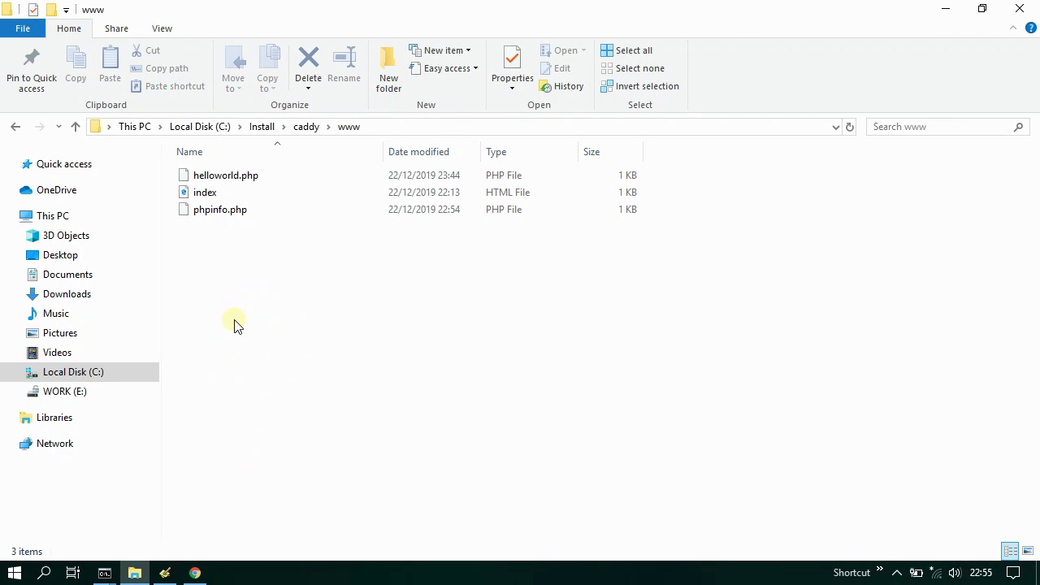
{"action": "left_click", "coordinate": [165, 572]}
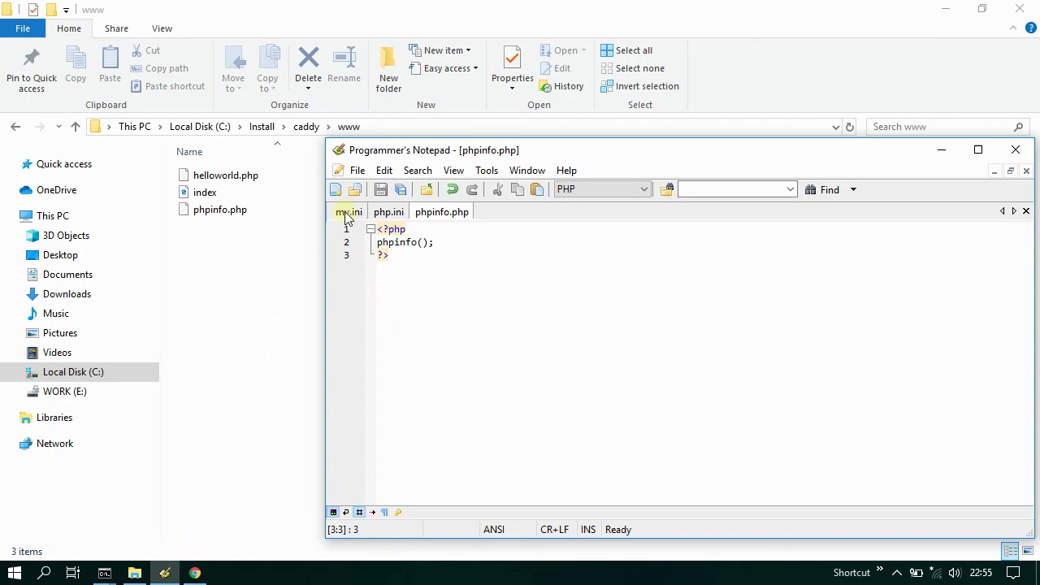
{"action": "left_click", "coordinate": [335, 189]}
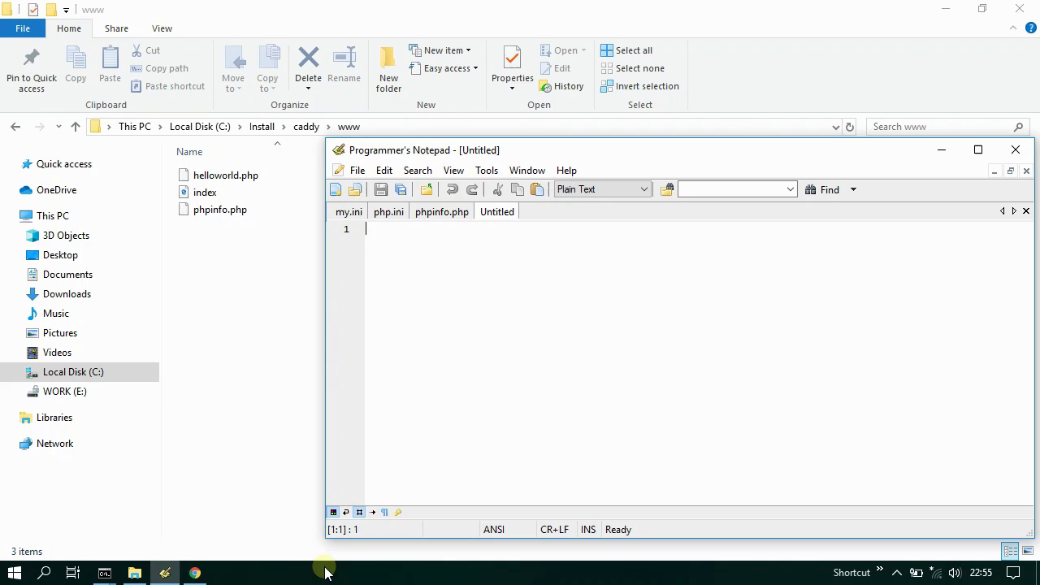
{"action": "type", "text": "<?php"}
{"action": "key", "text": "Return"}
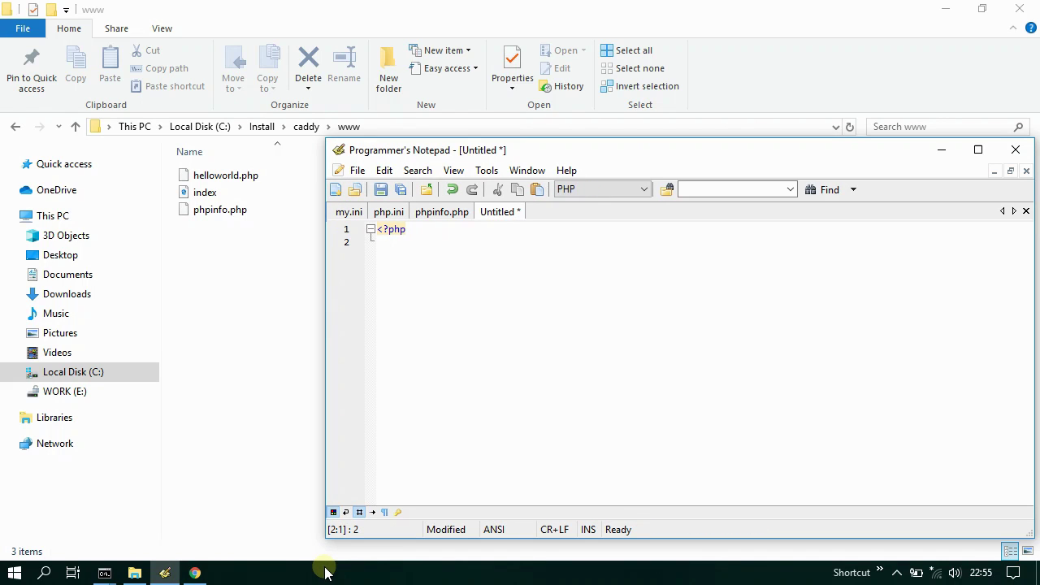
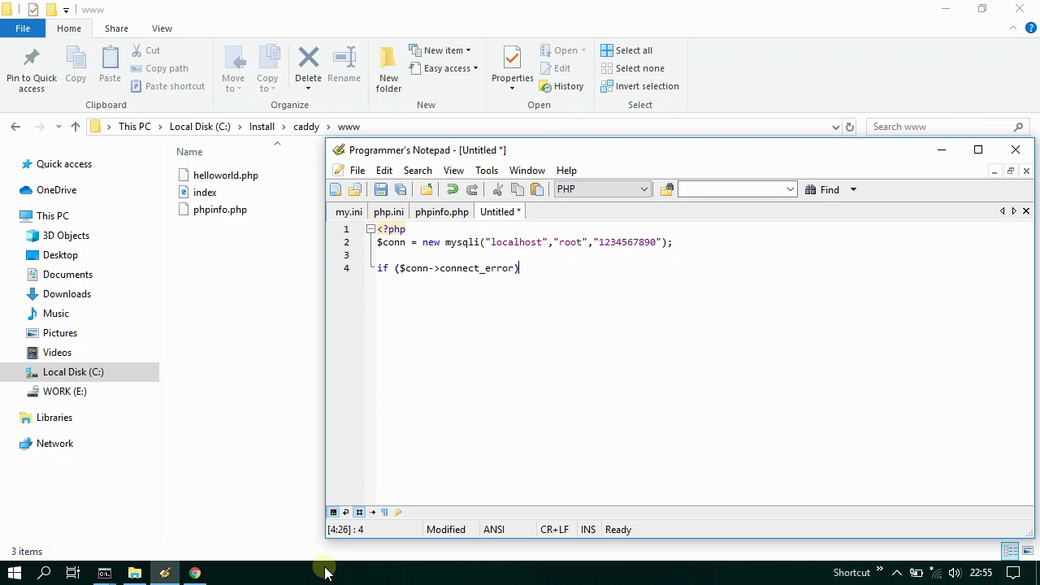
- Complete the if/die connection check, add echo "MySQL connected successfully"; and close with ?>
{"action": "key", "text": "Return"}
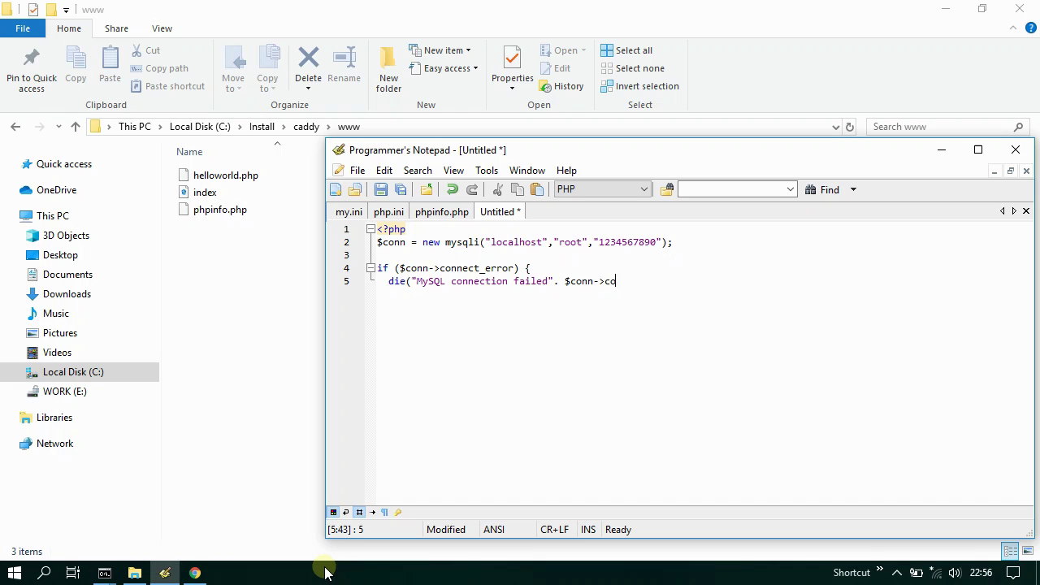
{"action": "type", "text": "nnect_error);"}
{"action": "key", "text": "Return"}
{"action": "type", "text": "echo"}
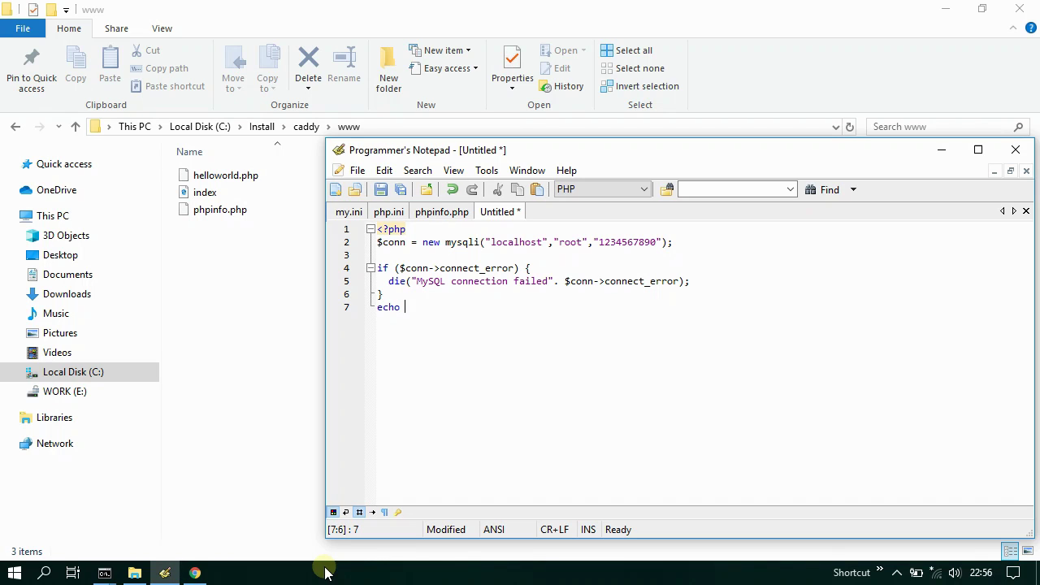
{"action": "type", "text": " \"MySQL connected success"}
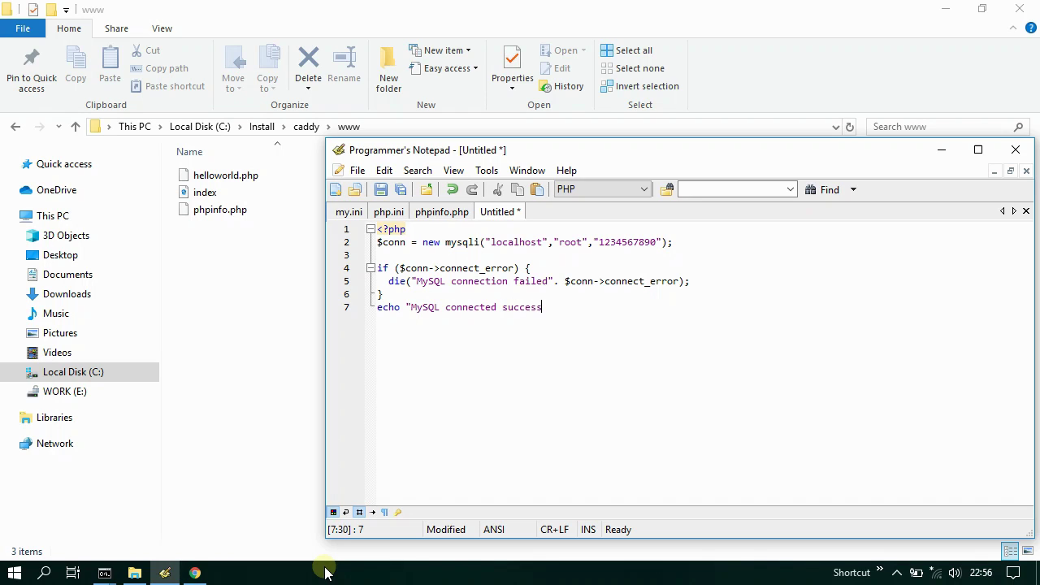
{"action": "type", "text": "fully\";"}
{"action": "key", "text": "Return"}
{"action": "type", "text": "?>"}
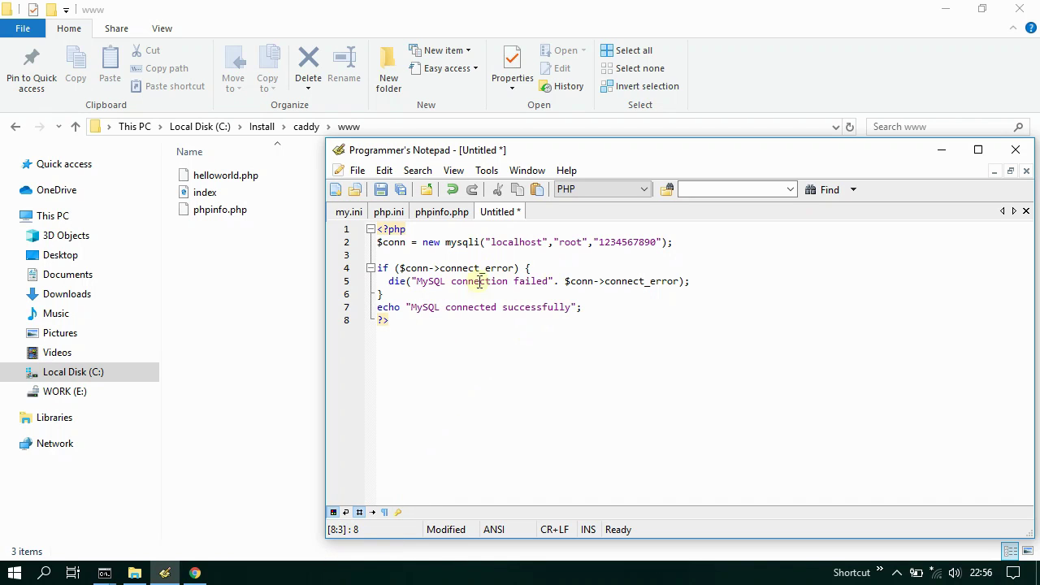
- Save the untitled script as mysql.php in caddy's www folder and minimize the editor
{"action": "left_click", "coordinate": [378, 192]}
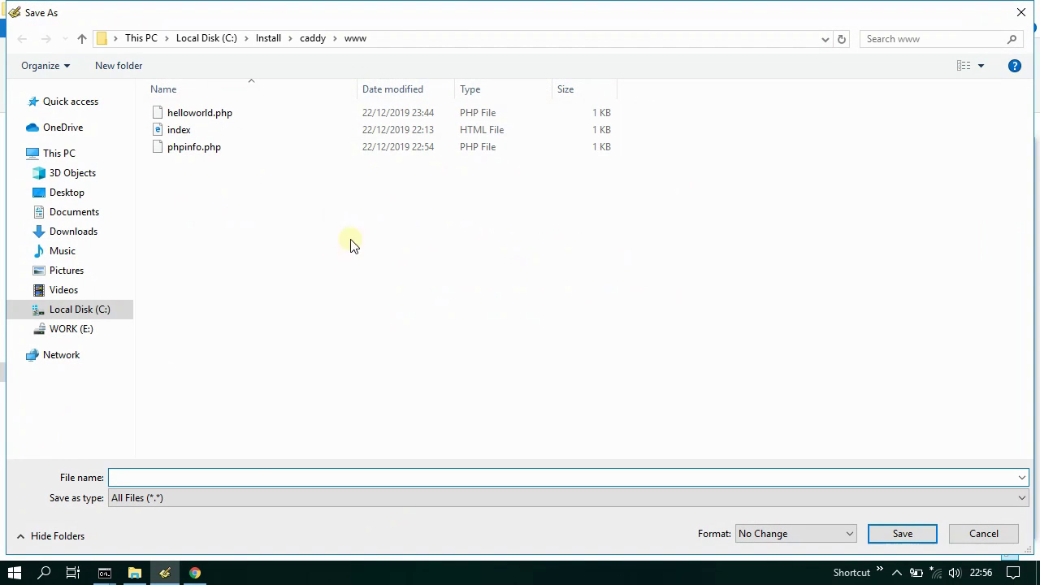
{"action": "type", "text": "mysql.php"}
{"action": "left_click_drag", "start_coordinate": [160, 477], "coordinate": [139, 476]}
{"action": "left_click", "coordinate": [898, 535]}
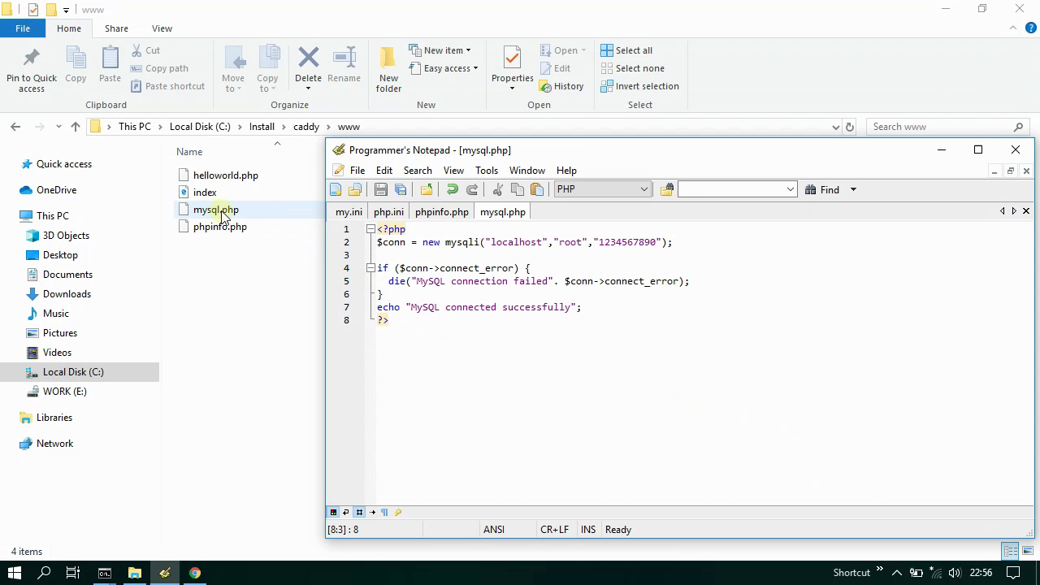
{"action": "left_click", "coordinate": [164, 573]}
- Load localhost/mysql.php in Chrome, confirm "MySQL connected successfully", then close Chrome
{"action": "left_click", "coordinate": [195, 572]}
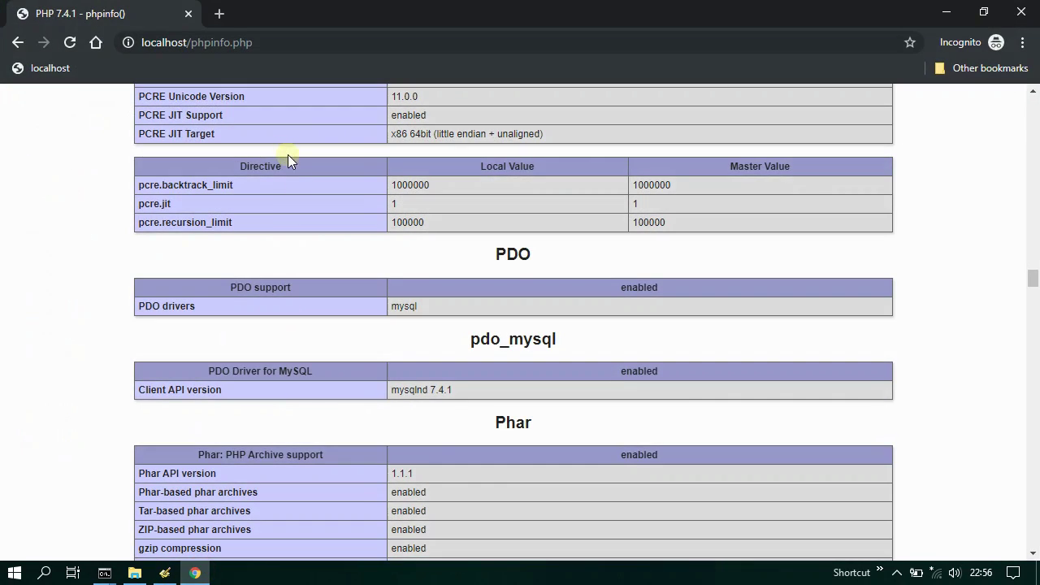
{"action": "left_click", "coordinate": [328, 45]}
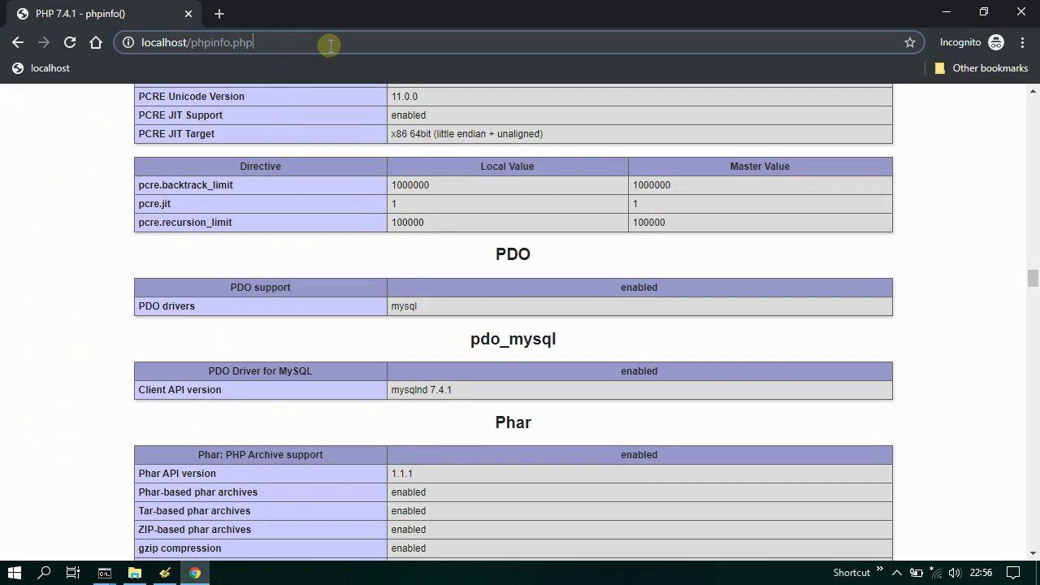
{"action": "key", "text": "shift+Left"}
{"action": "key", "text": "shift+Left"}
{"action": "key", "text": "shift+Left"}
{"action": "key", "text": "shift+Left"}
{"action": "key", "text": "shift+Left"}
{"action": "key", "text": "shift+Left"}
{"action": "key", "text": "shift+Left"}
{"action": "key", "text": "shift+Left"}
{"action": "key", "text": "shift+Left"}
{"action": "key", "text": "shift+Left"}
{"action": "key", "text": "shift+Left"}
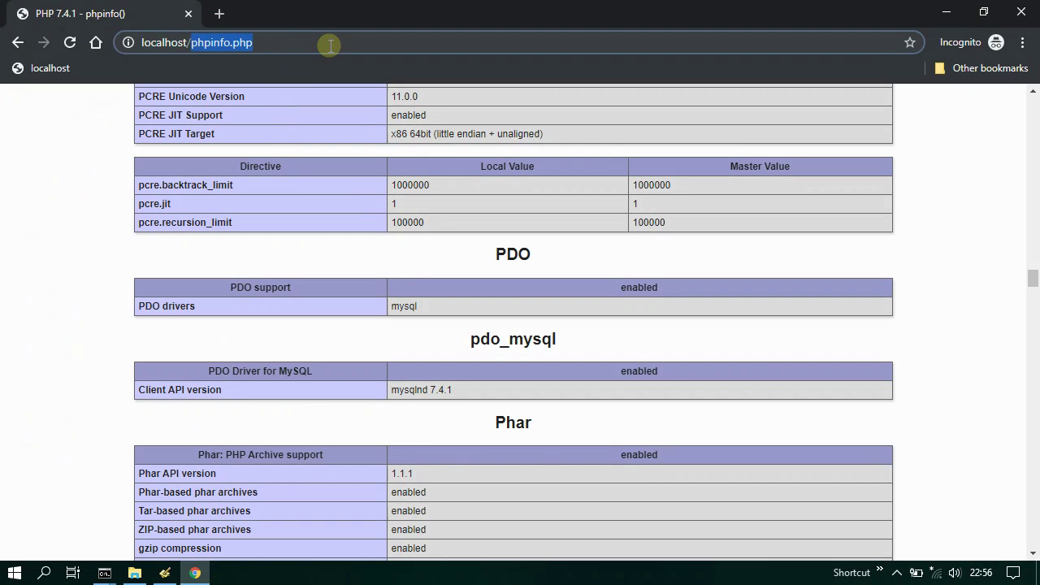
{"action": "type", "text": "mysql.php"}
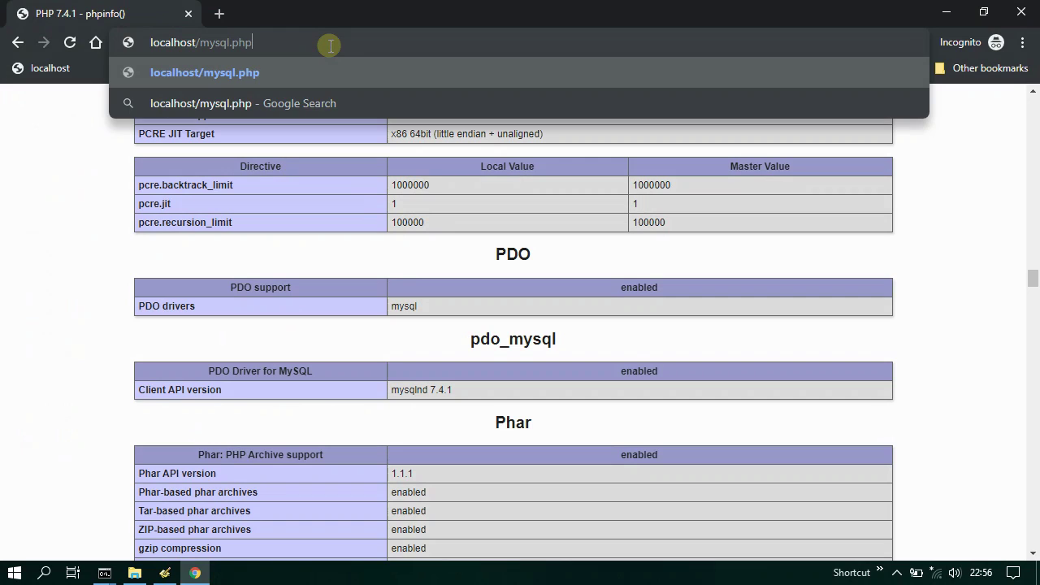
{"action": "key", "text": "Return"}
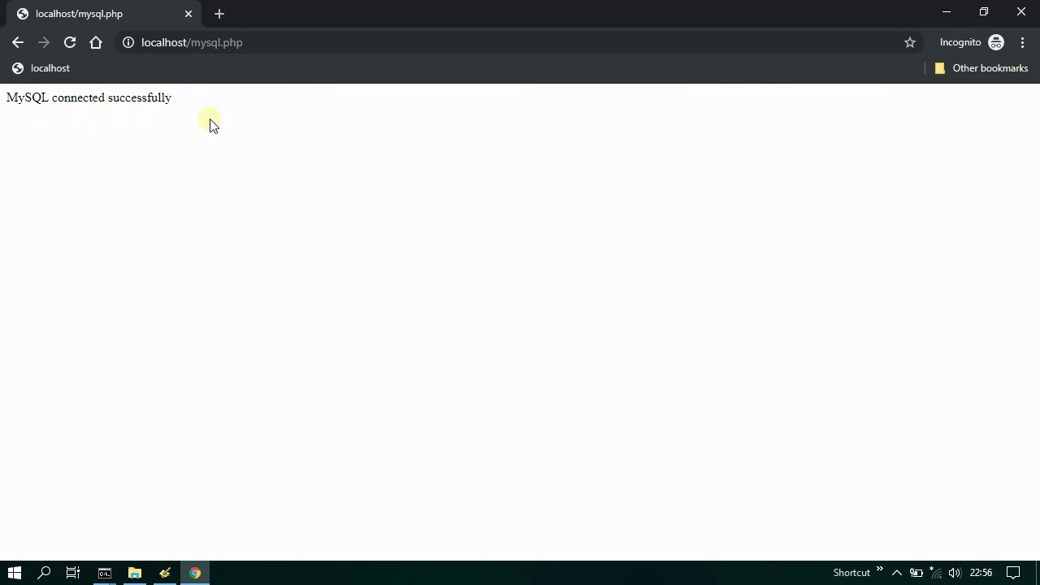
{"action": "left_click", "coordinate": [1019, 11]}
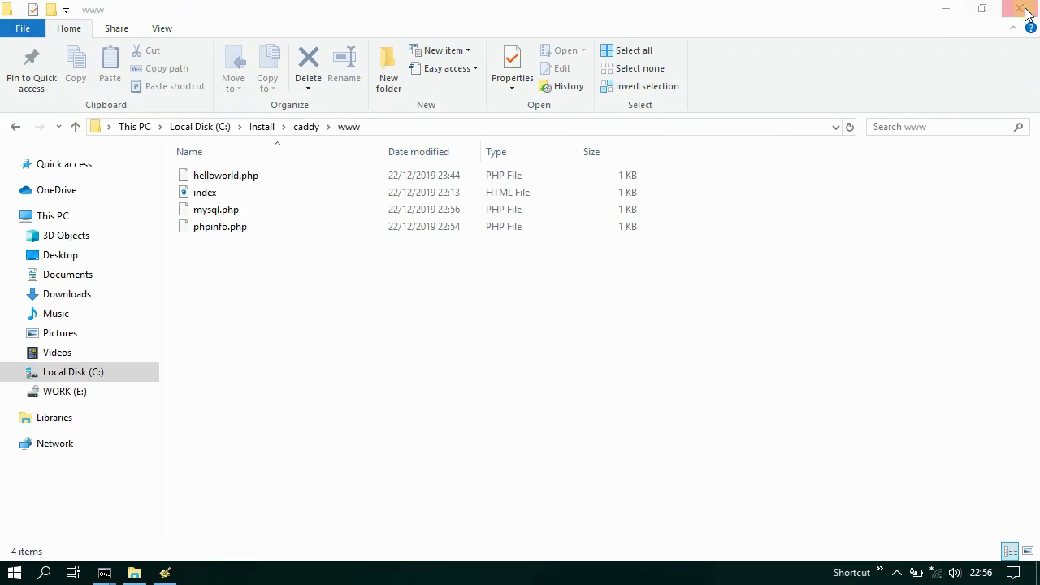
- Close the www folder window and Programmer's Notepad
{"action": "left_click", "coordinate": [1018, 9]}
{"action": "left_click", "coordinate": [167, 572]}
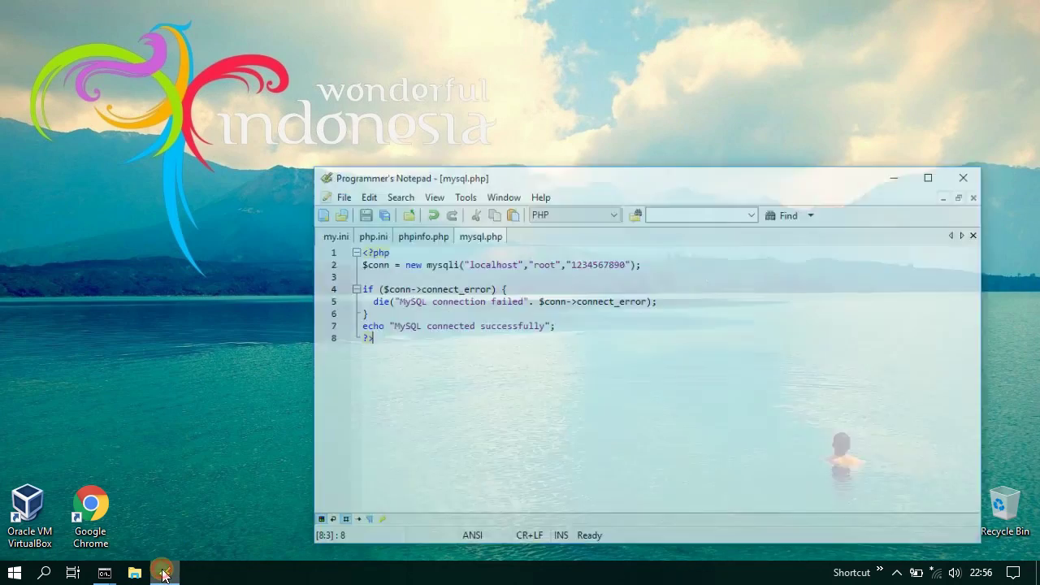
{"action": "left_click", "coordinate": [1014, 150]}
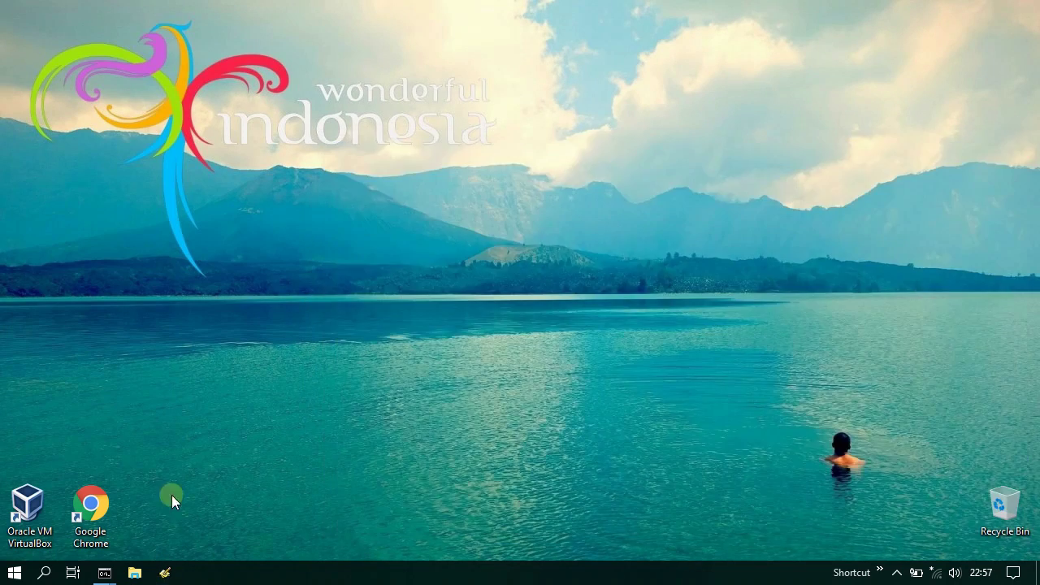
- Stop the php-cgi and caddy servers with Ctrl+C and close both consoles
{"action": "mouse_move", "coordinate": [104, 572]}
{"action": "left_click", "coordinate": [230, 522]}
{"action": "key", "text": "ctrl+c"}
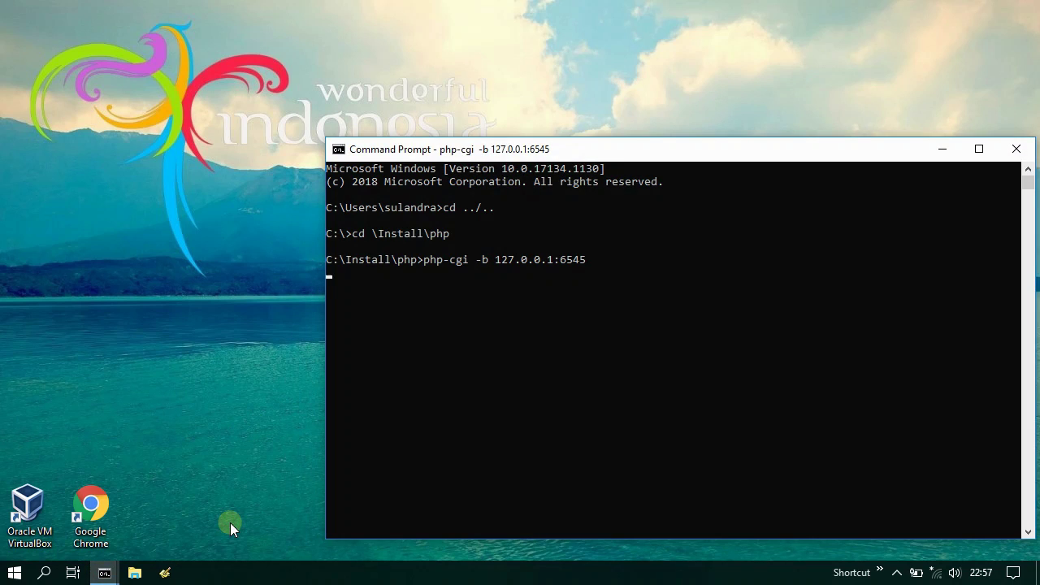
{"action": "left_click", "coordinate": [1015, 149]}
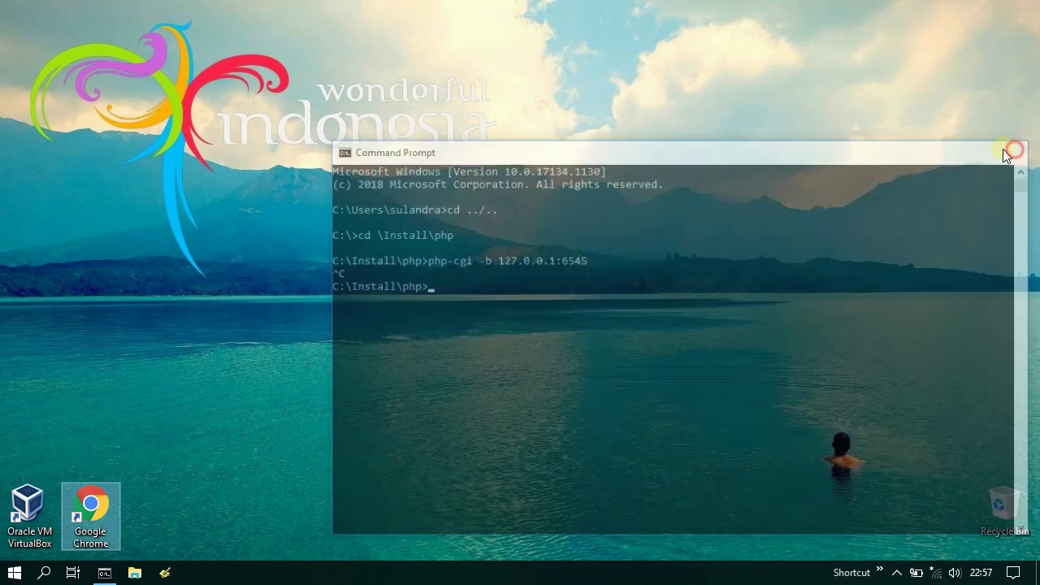
{"action": "left_click", "coordinate": [105, 572]}
{"action": "key", "text": "ctrl+c"}
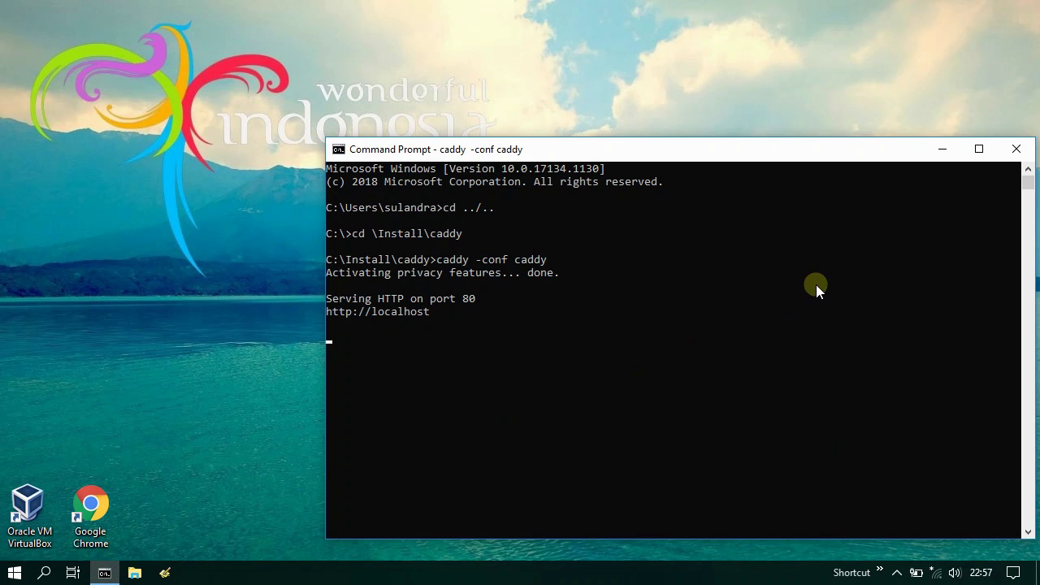
{"action": "left_click", "coordinate": [1016, 149]}
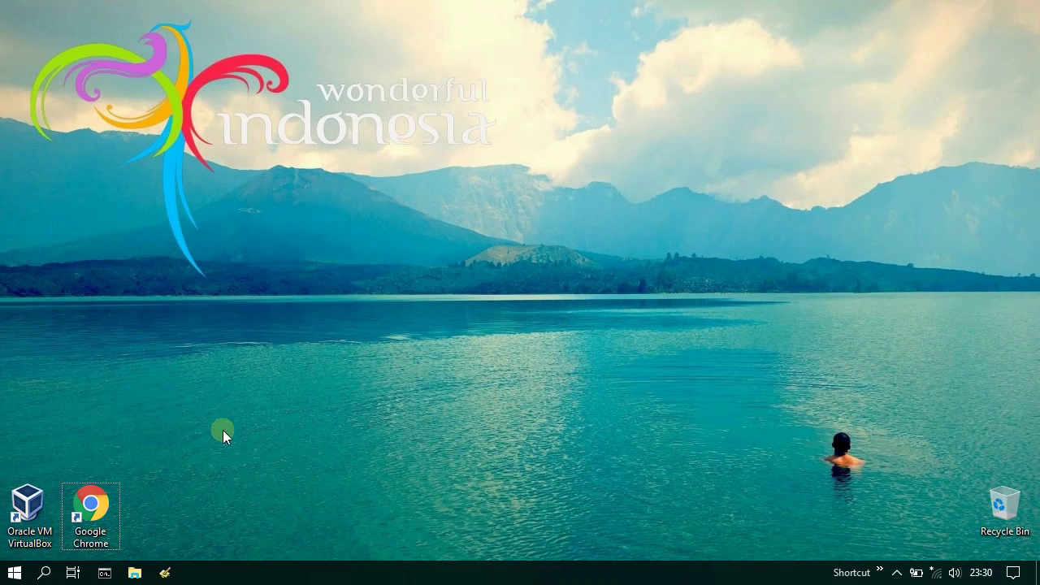
- Open Services from Start search, stop the MySQL 8.0 service, and minimize Services
{"action": "left_click", "coordinate": [14, 572]}
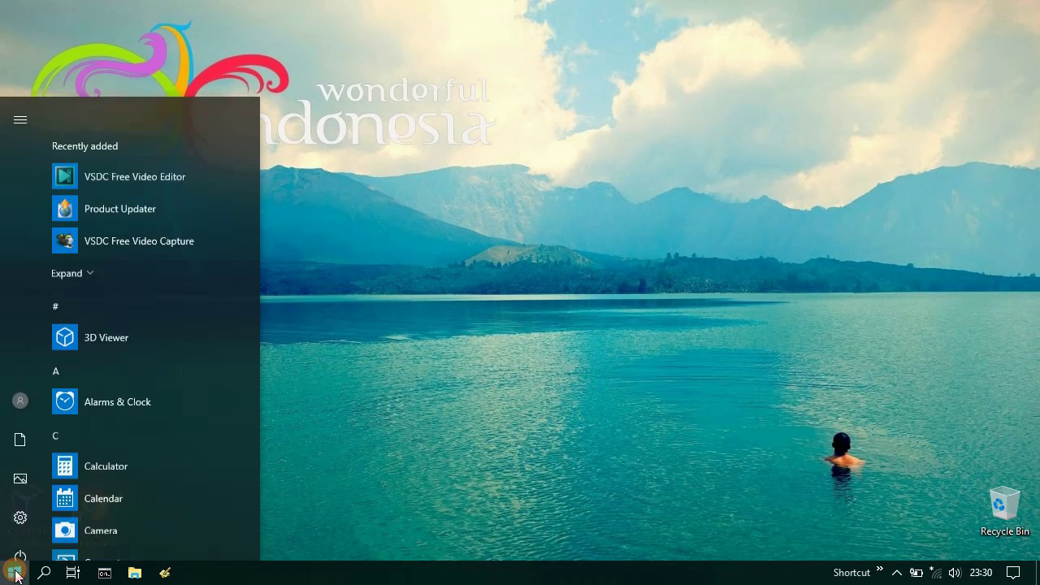
{"action": "type", "text": "ser"}
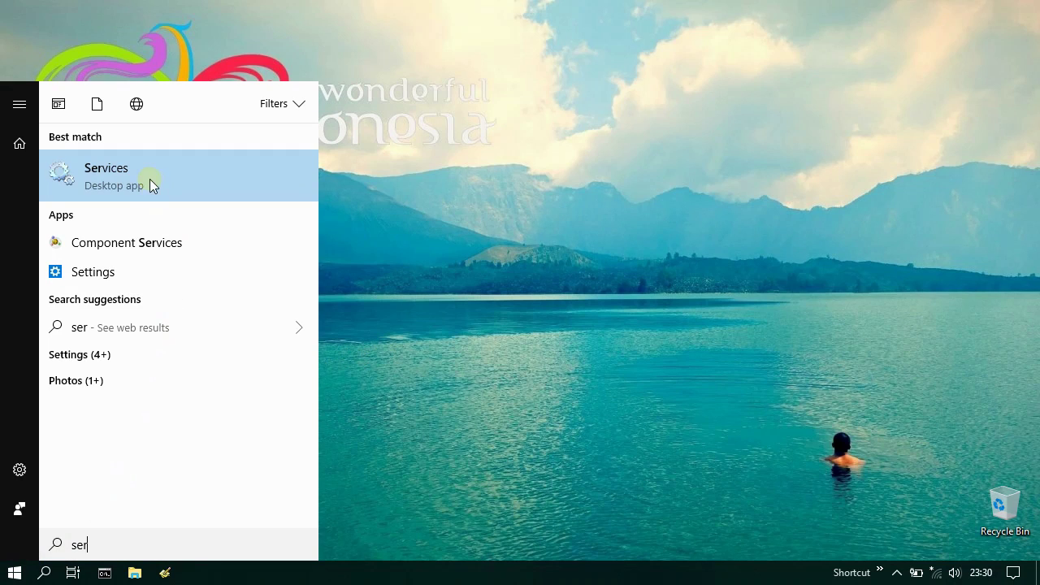
{"action": "left_click", "coordinate": [146, 169]}
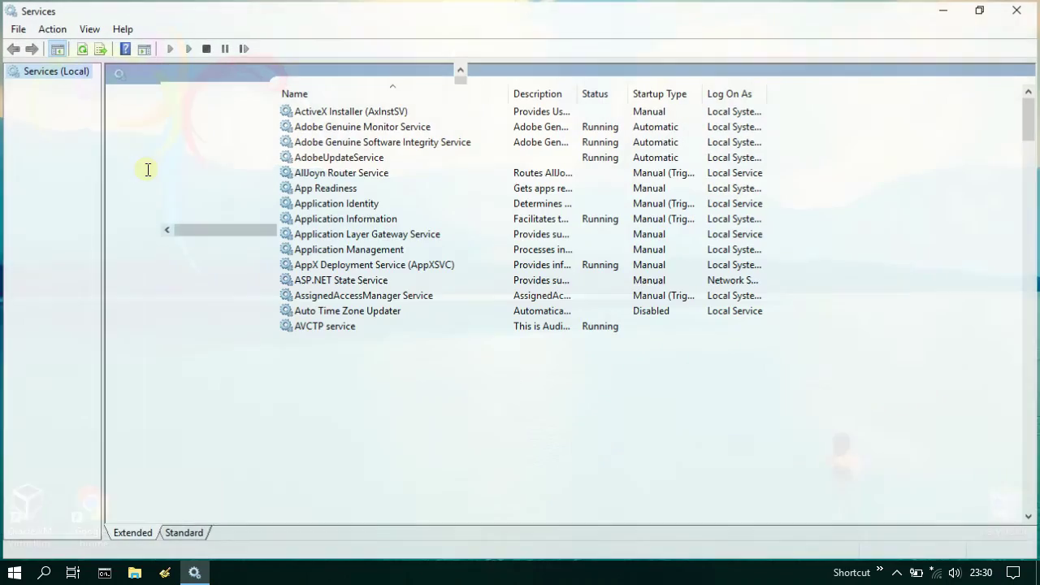
{"action": "scroll", "coordinate": [477, 257], "scroll_direction": "down", "scroll_amount": 18}
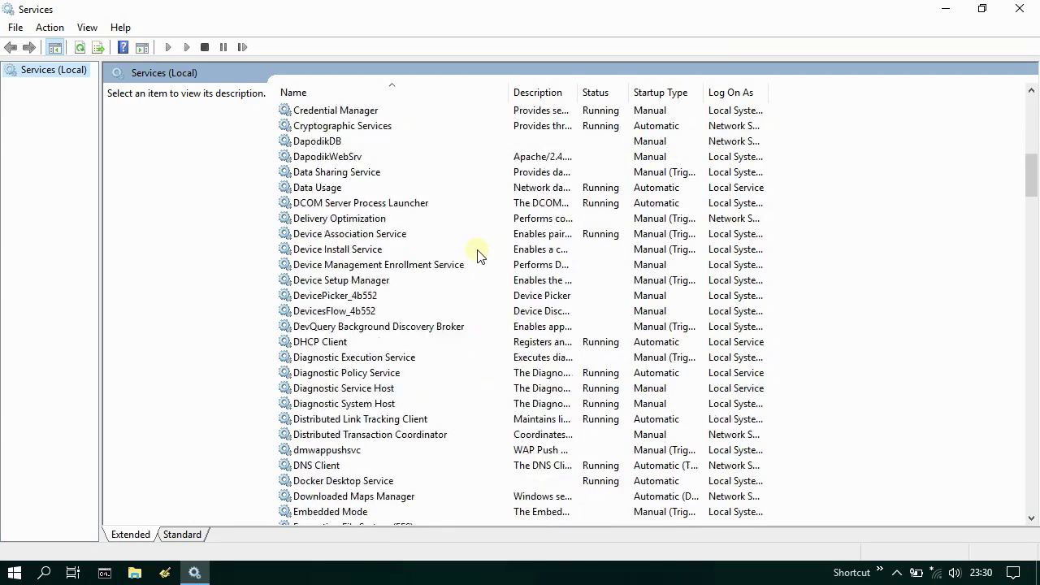
{"action": "scroll", "coordinate": [477, 257], "scroll_direction": "down", "scroll_amount": 15}
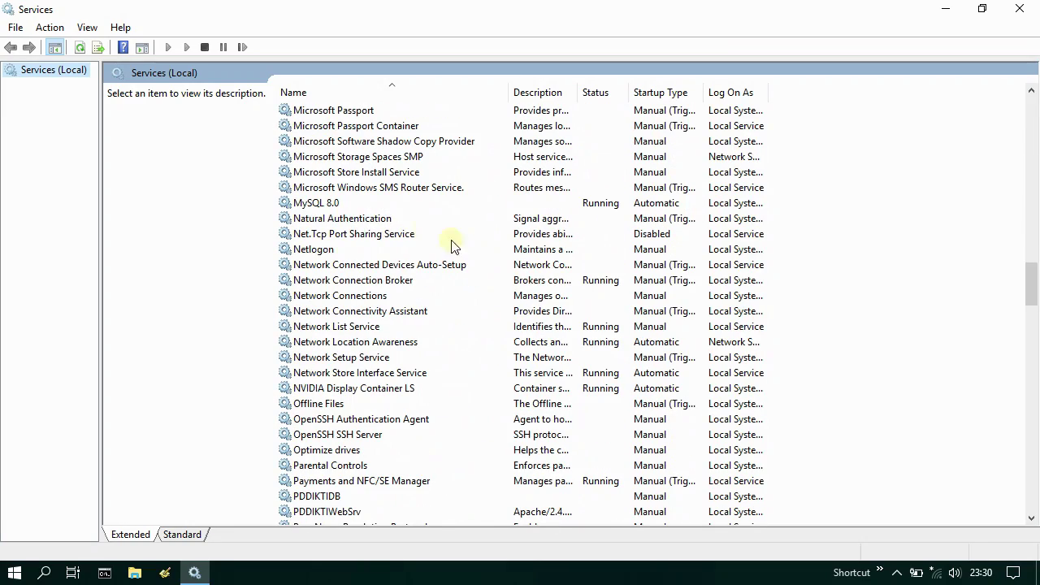
{"action": "left_click", "coordinate": [351, 205]}
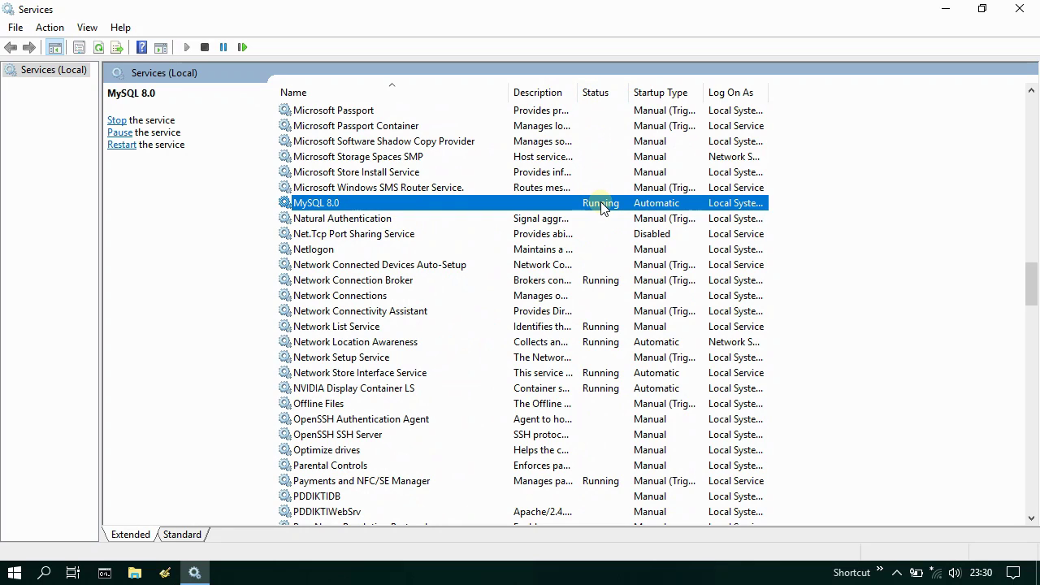
{"action": "right_click", "coordinate": [360, 203]}
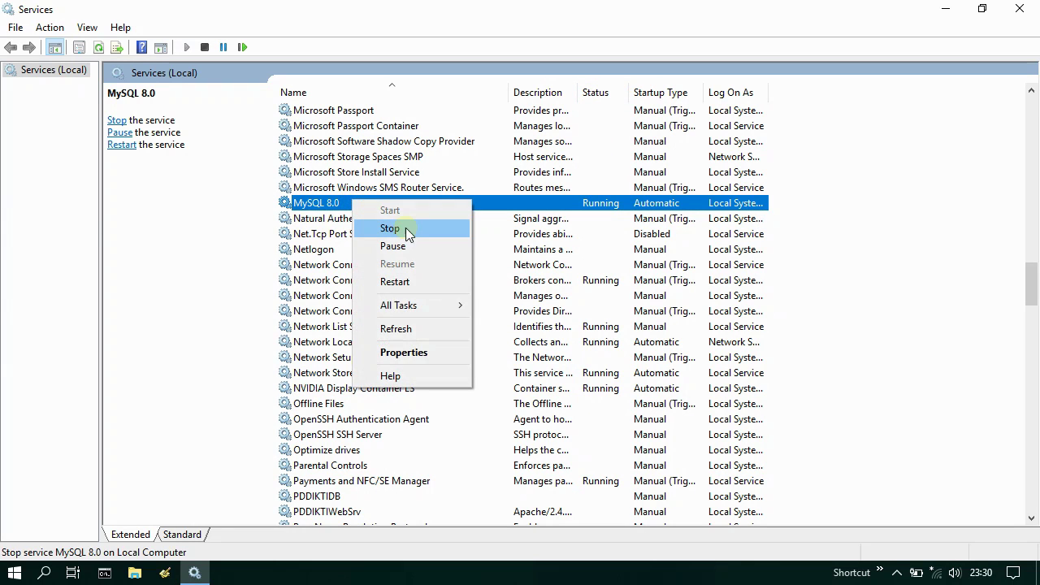
{"action": "left_click", "coordinate": [406, 234]}
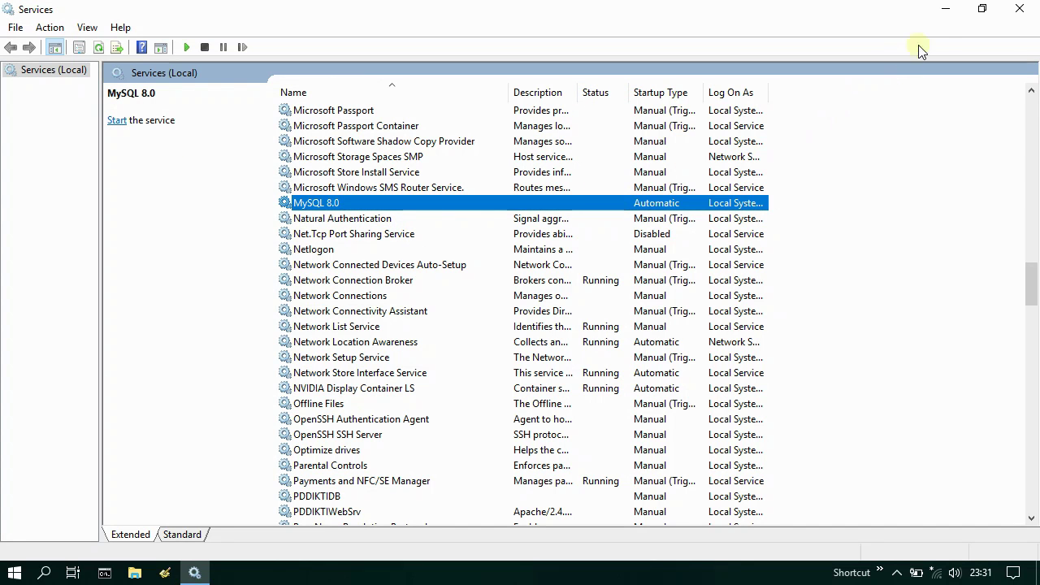
{"action": "left_click", "coordinate": [946, 9]}
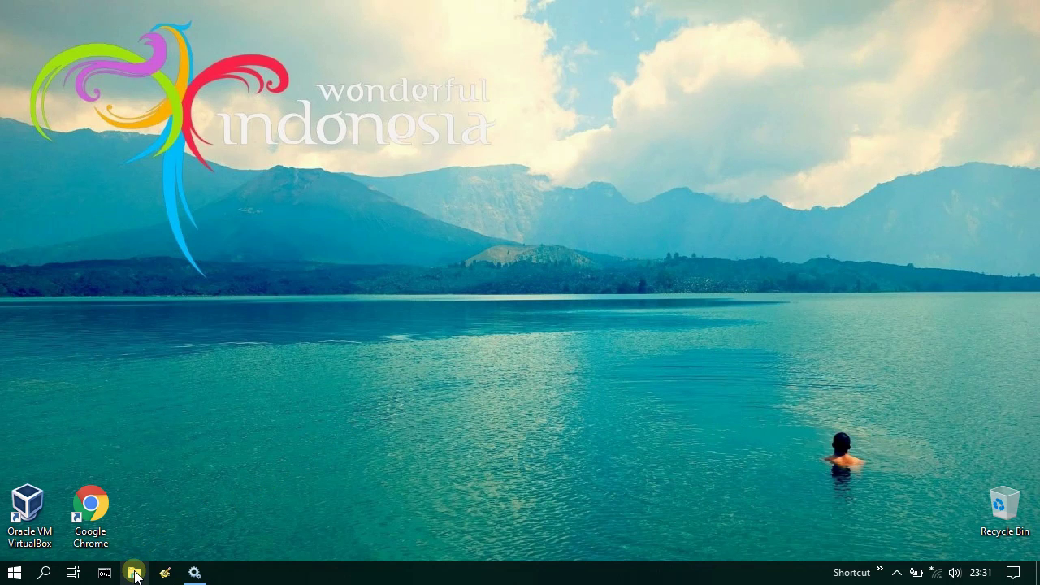
- Open File Explorer, visit C:\Install, then go to the Downloads folder
{"action": "left_click", "coordinate": [135, 573]}
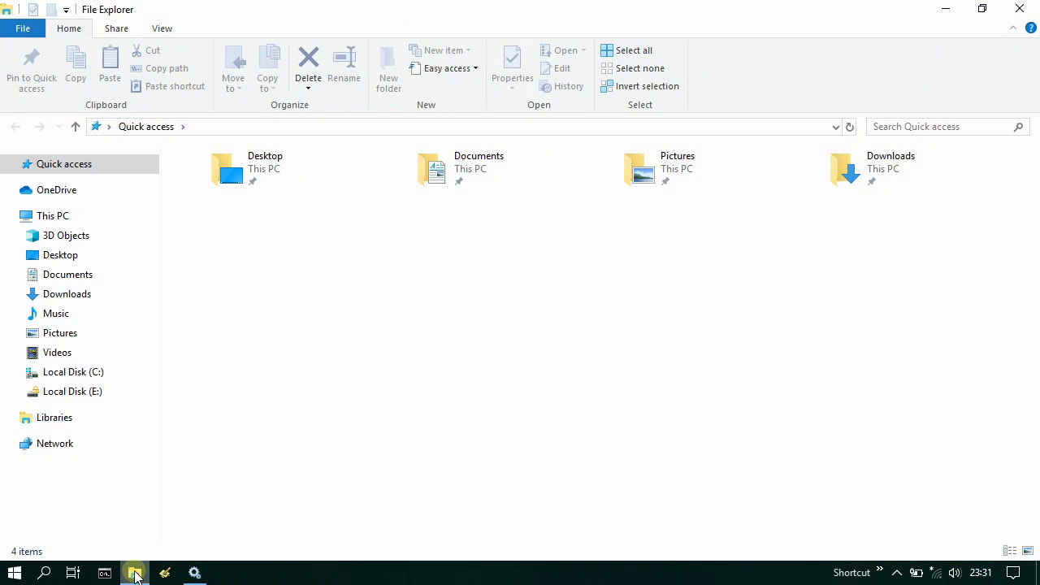
{"action": "left_click", "coordinate": [67, 374]}
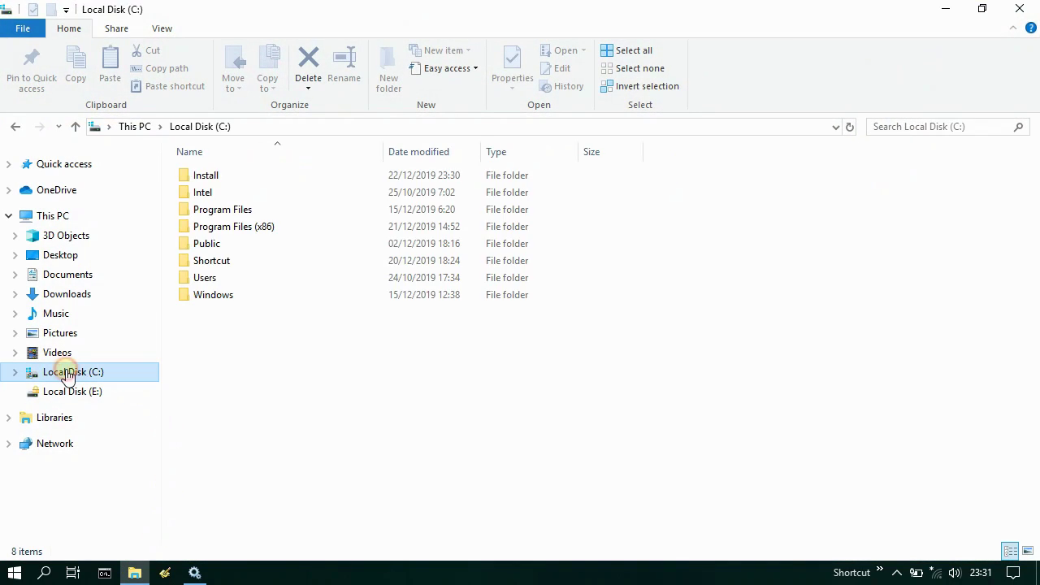
{"action": "double_click", "coordinate": [232, 176]}
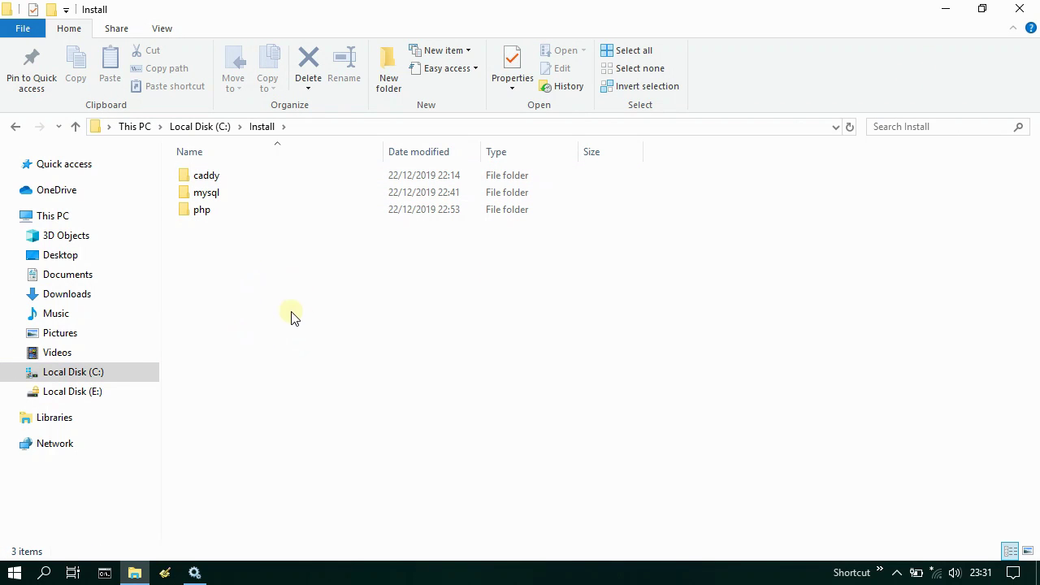
{"action": "left_click", "coordinate": [68, 295]}
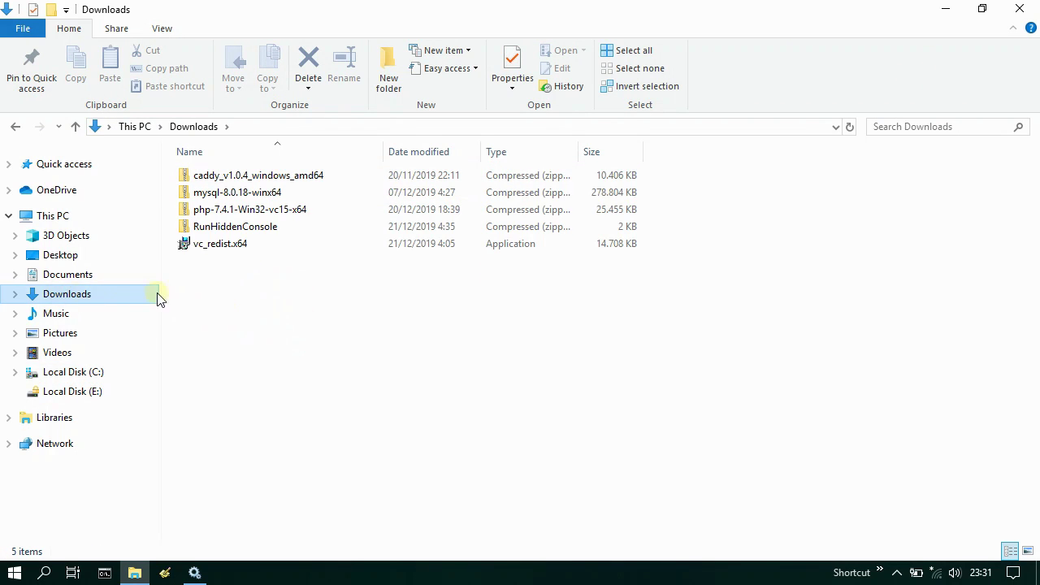
- Extract the RunHiddenConsole archive with C:\Install as the destination
{"action": "right_click", "coordinate": [283, 229]}
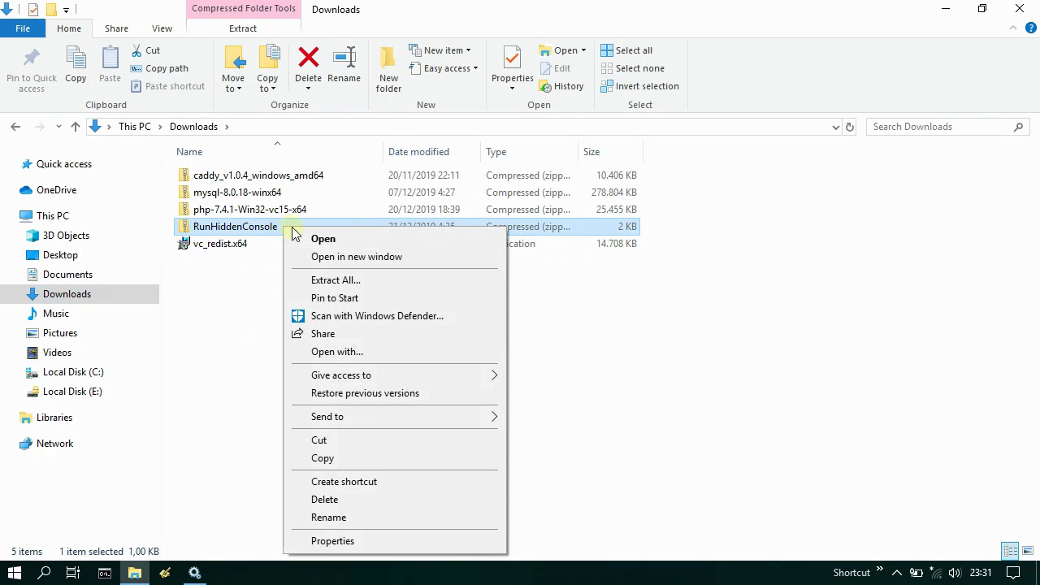
{"action": "left_click", "coordinate": [365, 280]}
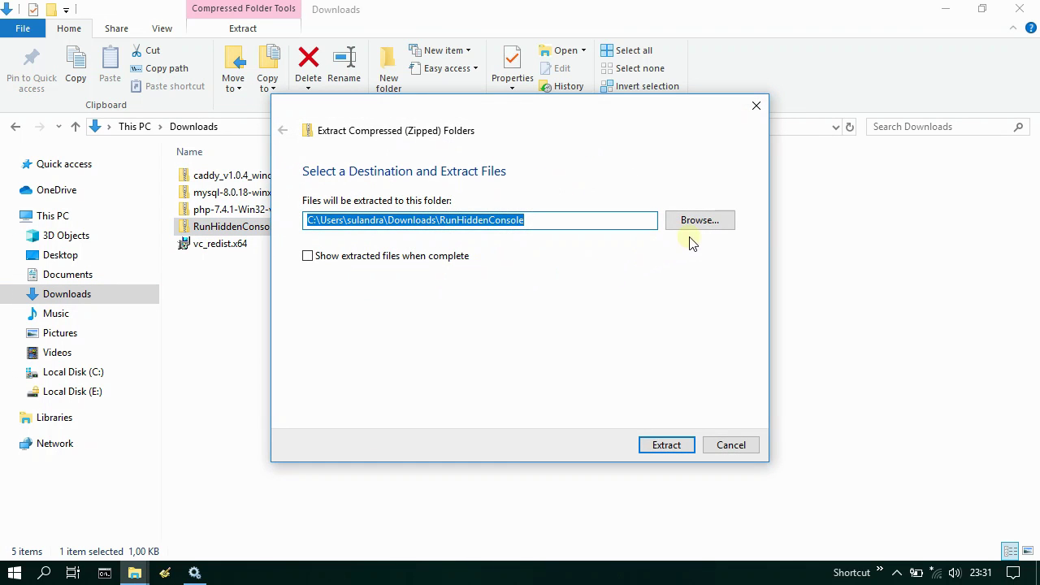
{"action": "left_click", "coordinate": [697, 223]}
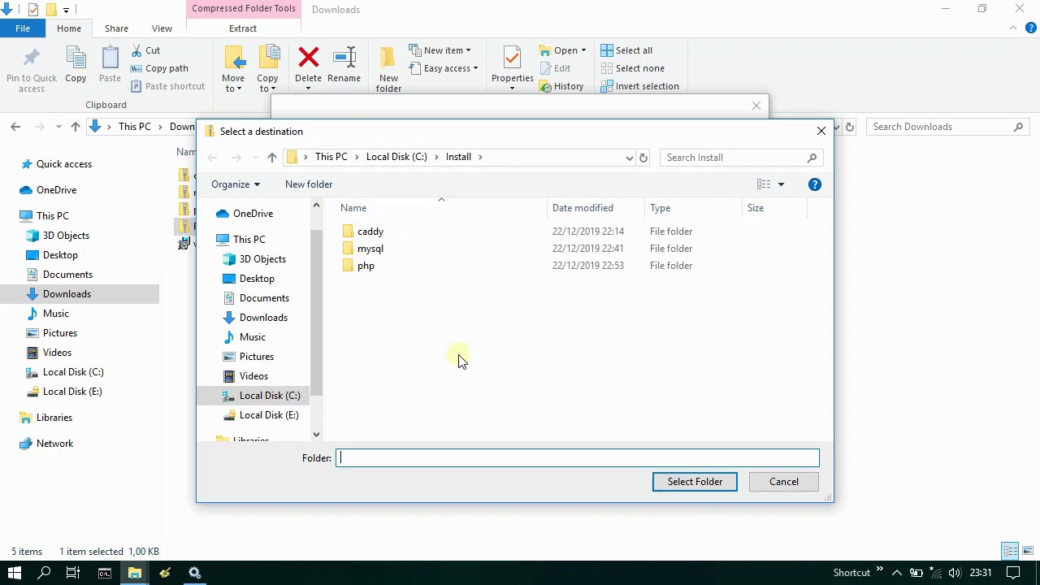
{"action": "left_click", "coordinate": [257, 398]}
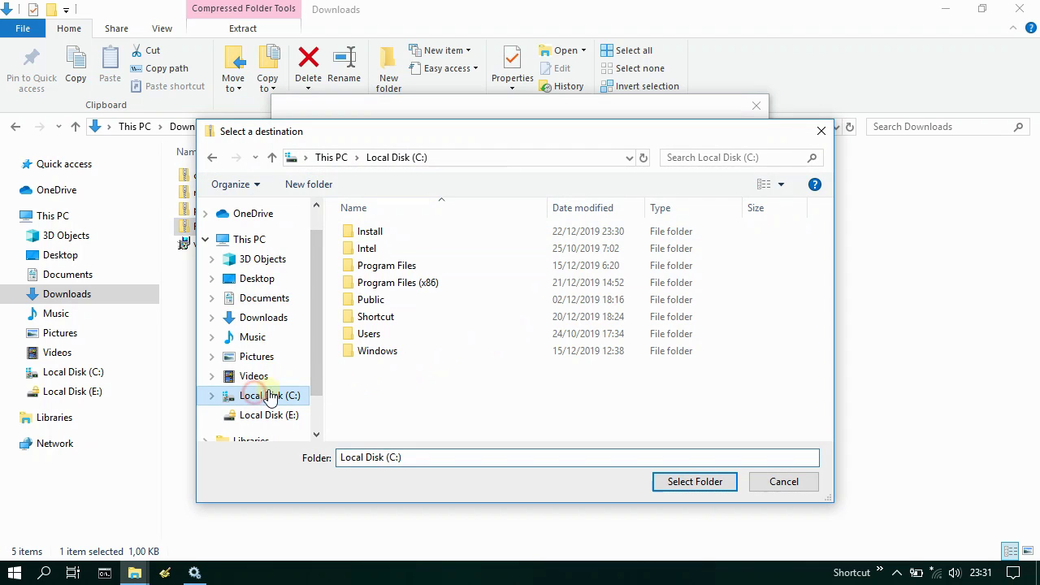
{"action": "double_click", "coordinate": [395, 232]}
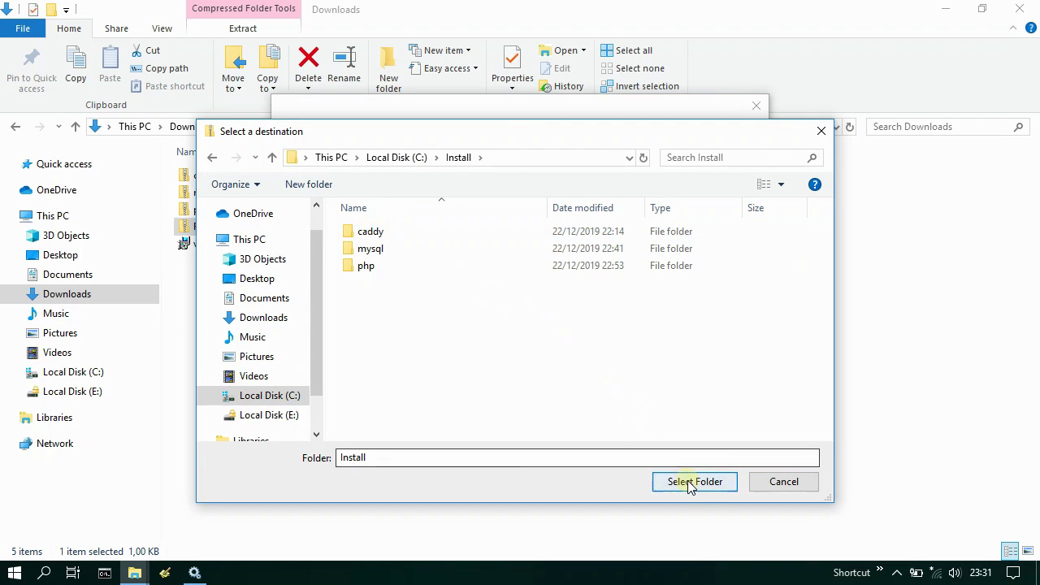
{"action": "left_click", "coordinate": [687, 481]}
{"action": "left_click", "coordinate": [666, 444]}
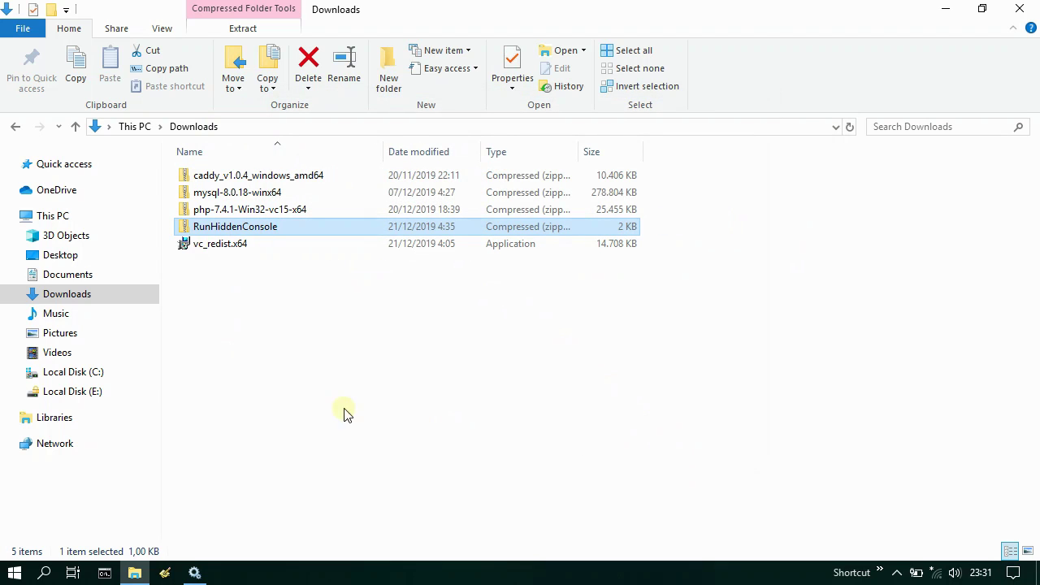
- Open C:\Install and check the extracted RunHiddenConsole program is there
{"action": "left_click", "coordinate": [93, 376]}
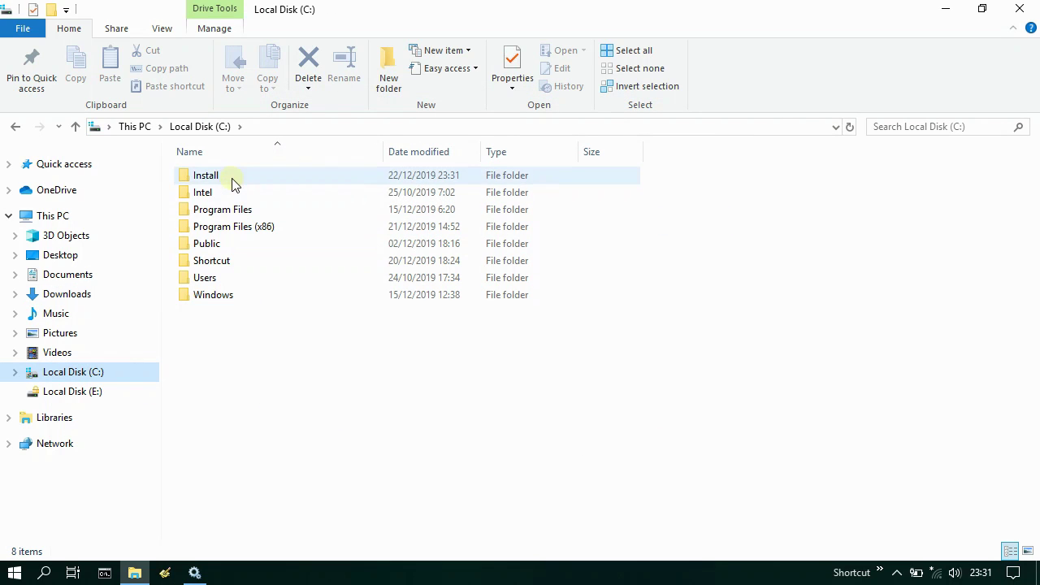
{"action": "double_click", "coordinate": [232, 177]}
{"action": "left_click", "coordinate": [232, 229]}
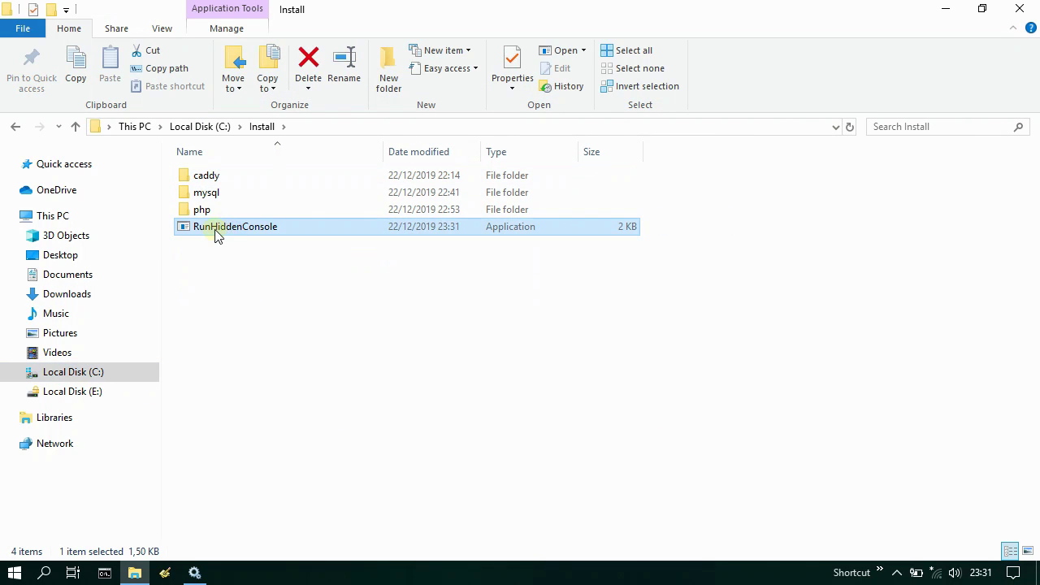
{"action": "left_click", "coordinate": [248, 303]}
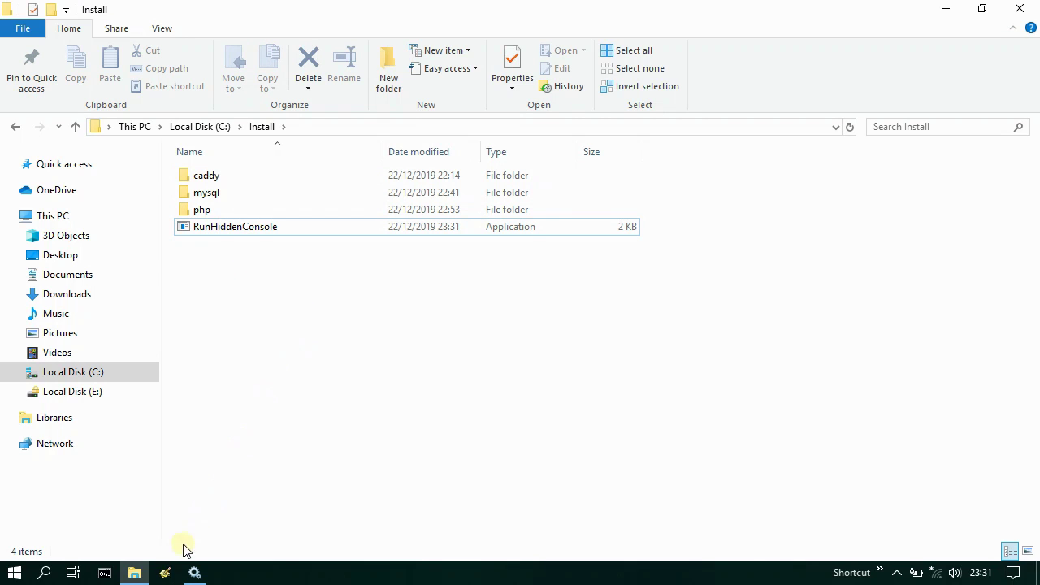
{"action": "left_click", "coordinate": [165, 573]}
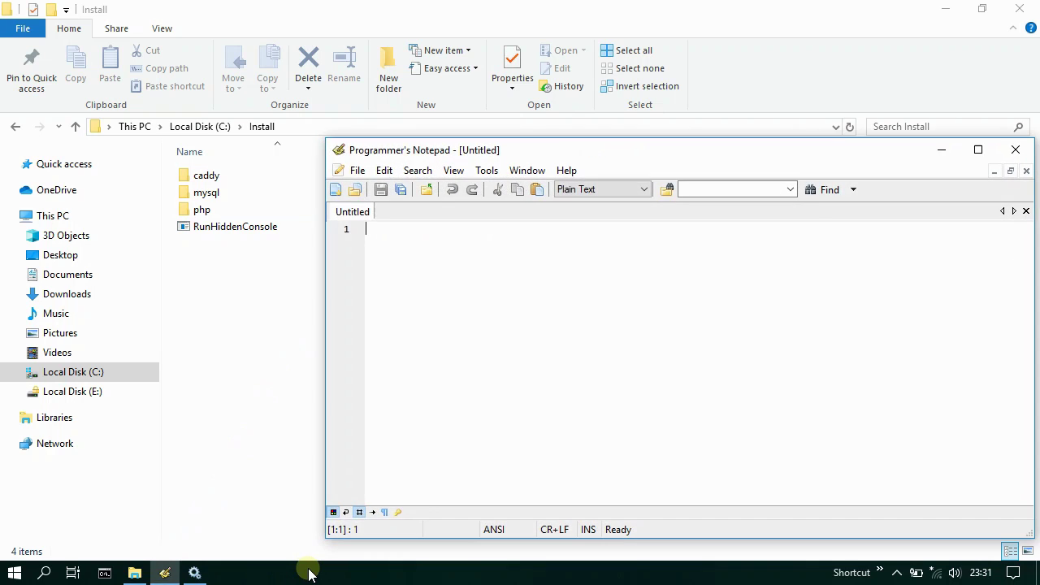
{"action": "type", "text": "@echo off"}
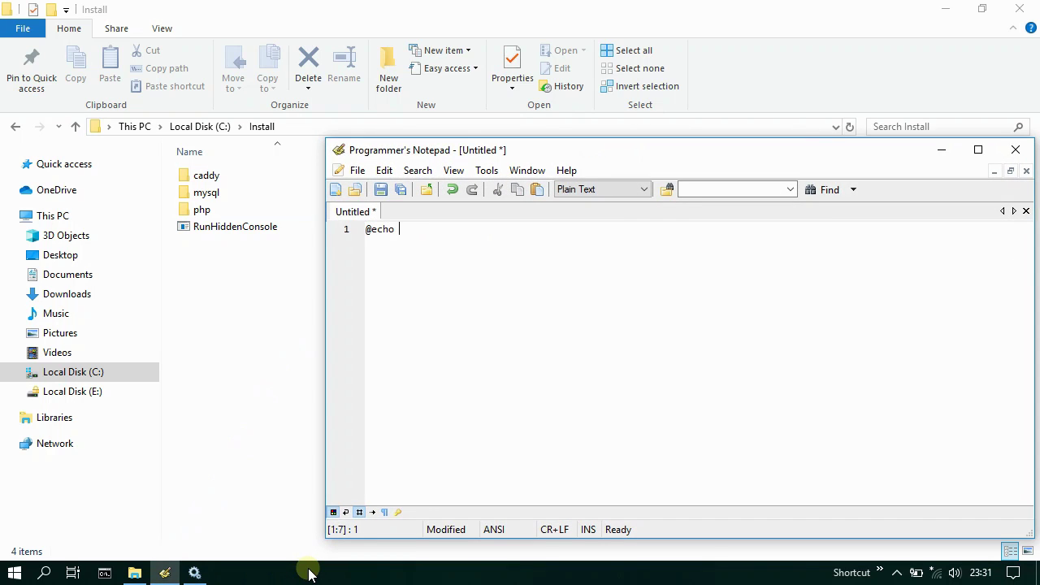
{"action": "key", "text": "Return"}
{"action": "type", "text": "echo Starting"}
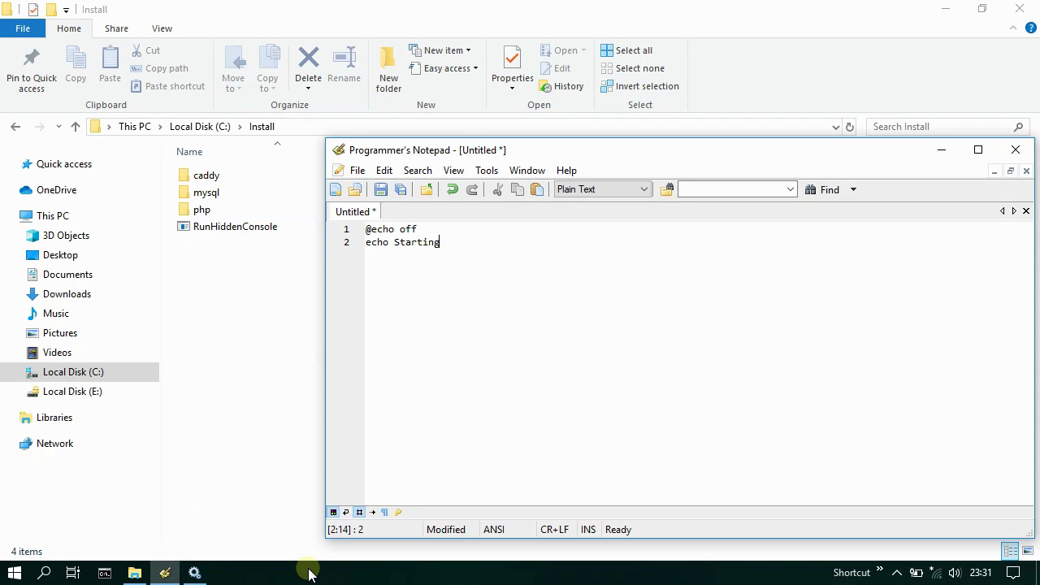
{"action": "type", "text": " Caddy..."}
{"action": "key", "text": "Return"}
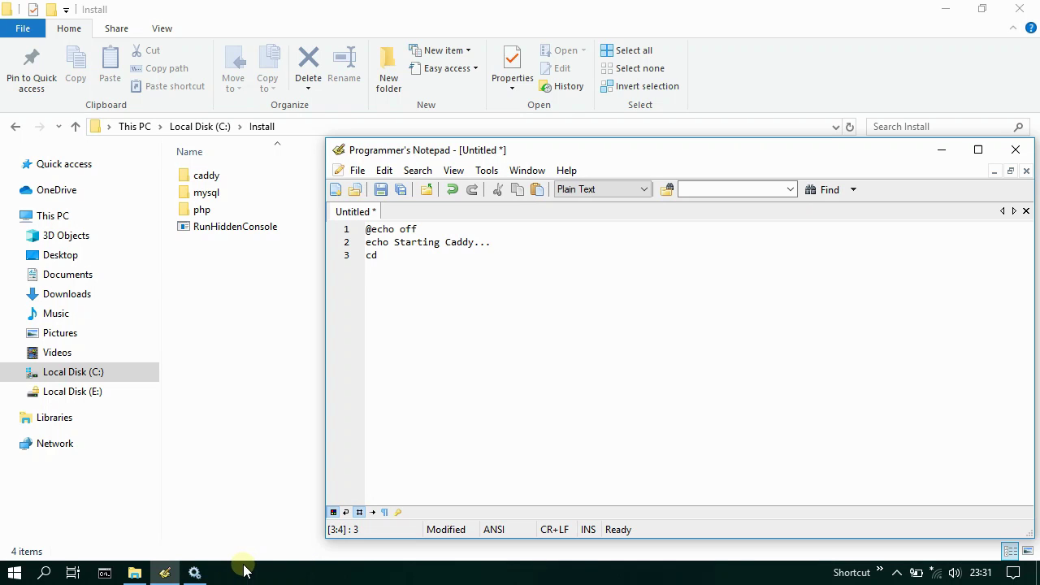
- Copy the C:\Install\caddy path from Explorer and paste it after cd on line 3
{"action": "left_click", "coordinate": [164, 573]}
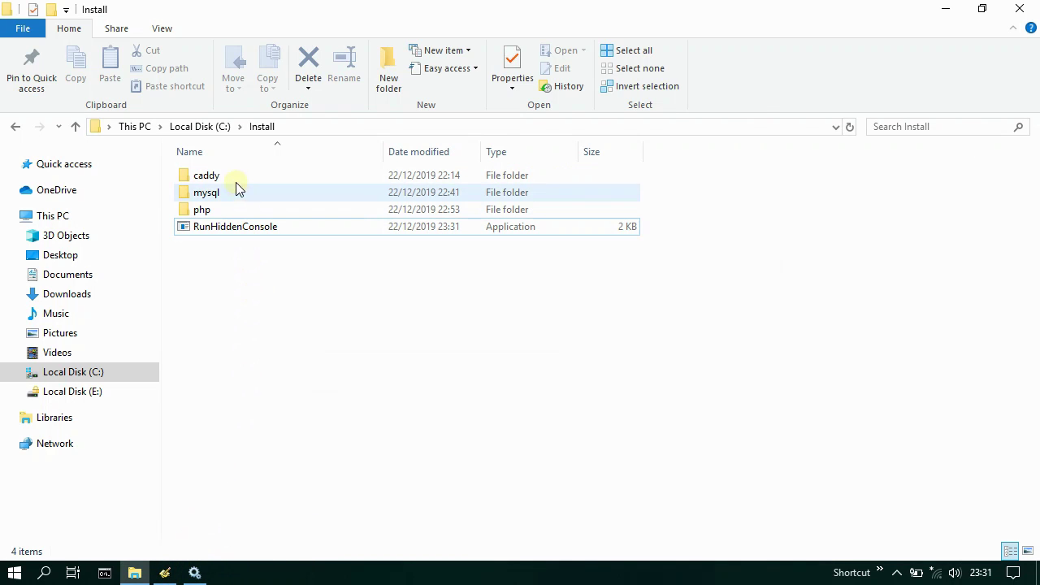
{"action": "double_click", "coordinate": [233, 175]}
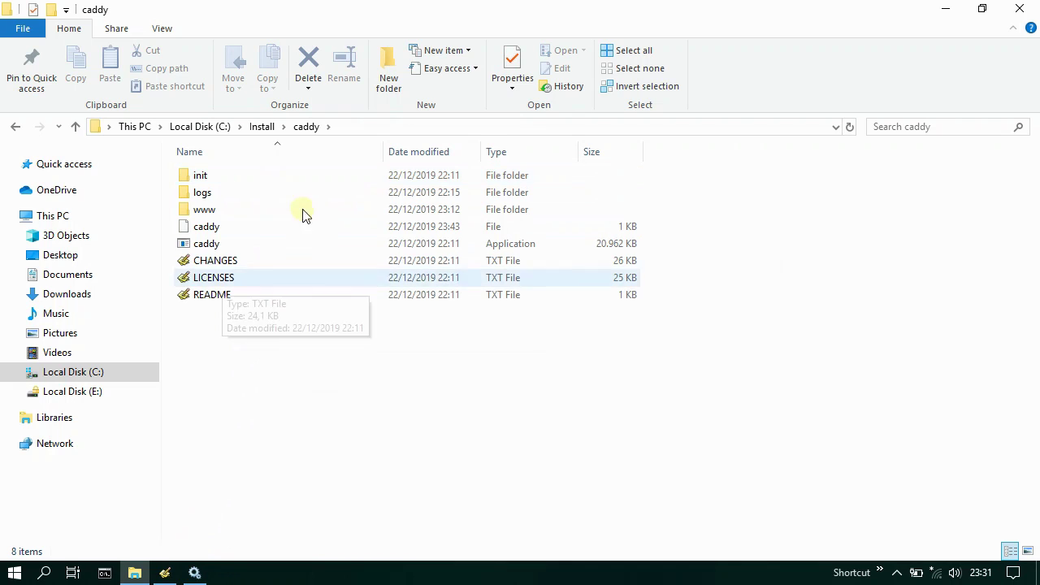
{"action": "left_click", "coordinate": [355, 130]}
{"action": "right_click", "coordinate": [194, 128]}
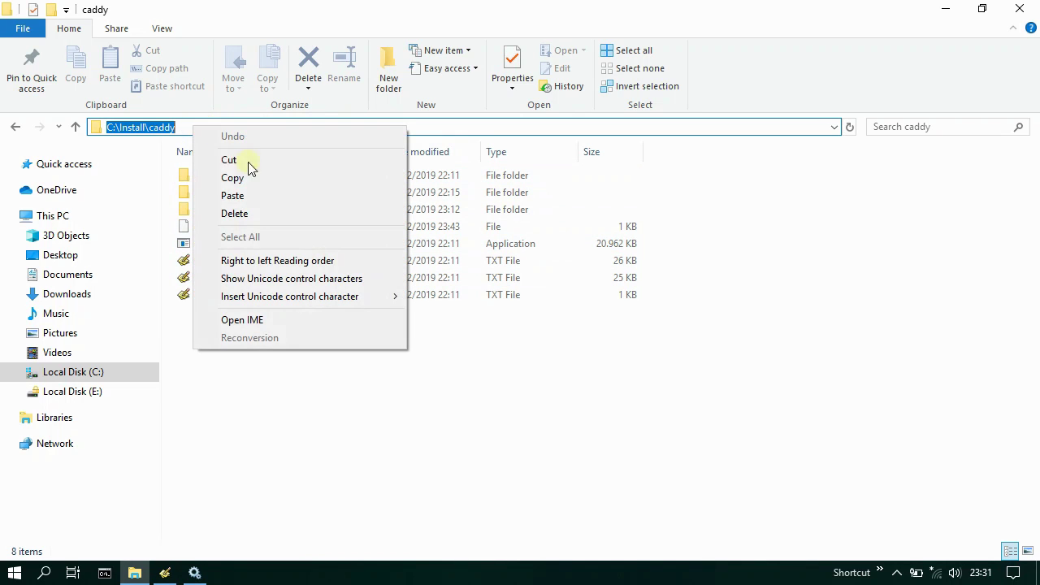
{"action": "left_click", "coordinate": [261, 177]}
{"action": "left_click", "coordinate": [167, 574]}
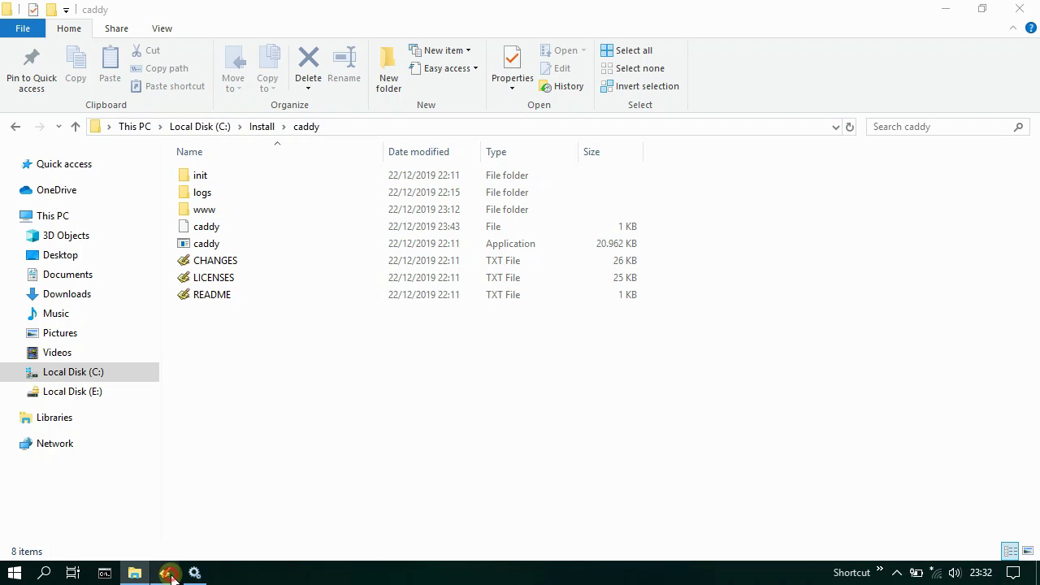
{"action": "left_click", "coordinate": [537, 189]}
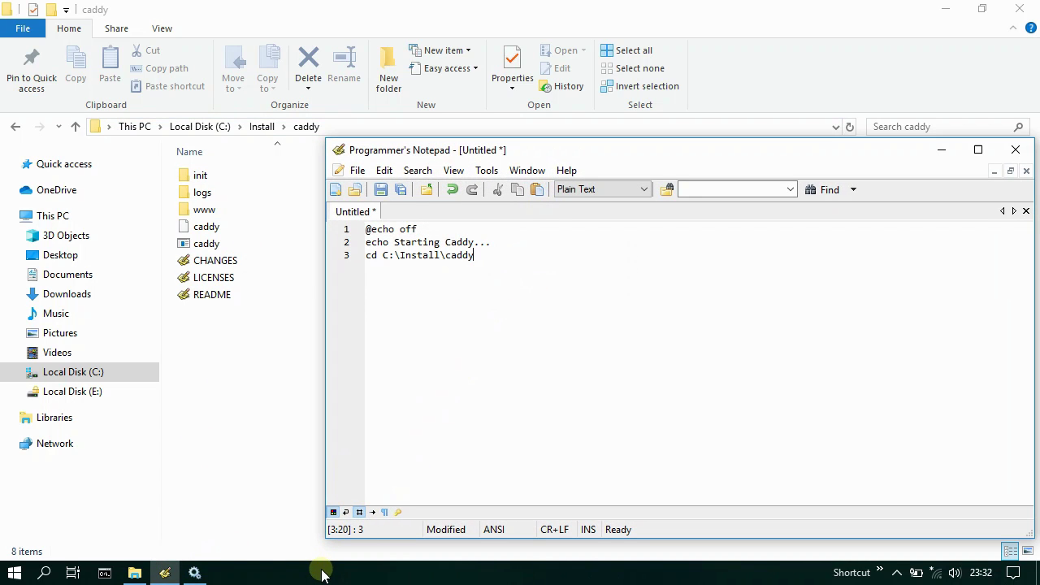
{"action": "key", "text": "Return"}
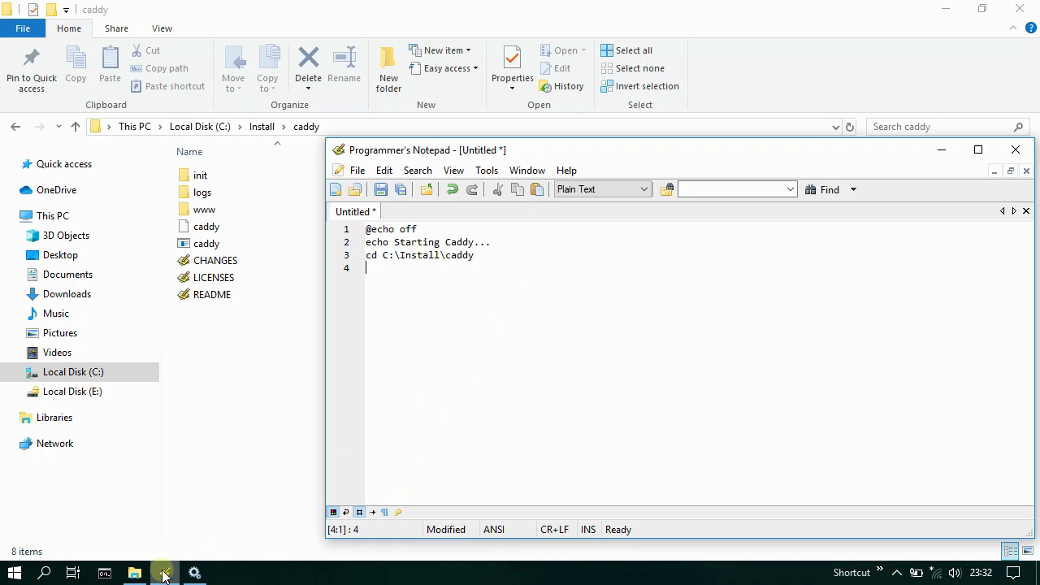
- Copy RunHiddenConsole.exe's full path and paste it onto line 4 of the script
{"action": "left_click", "coordinate": [164, 573]}
{"action": "left_click", "coordinate": [261, 127]}
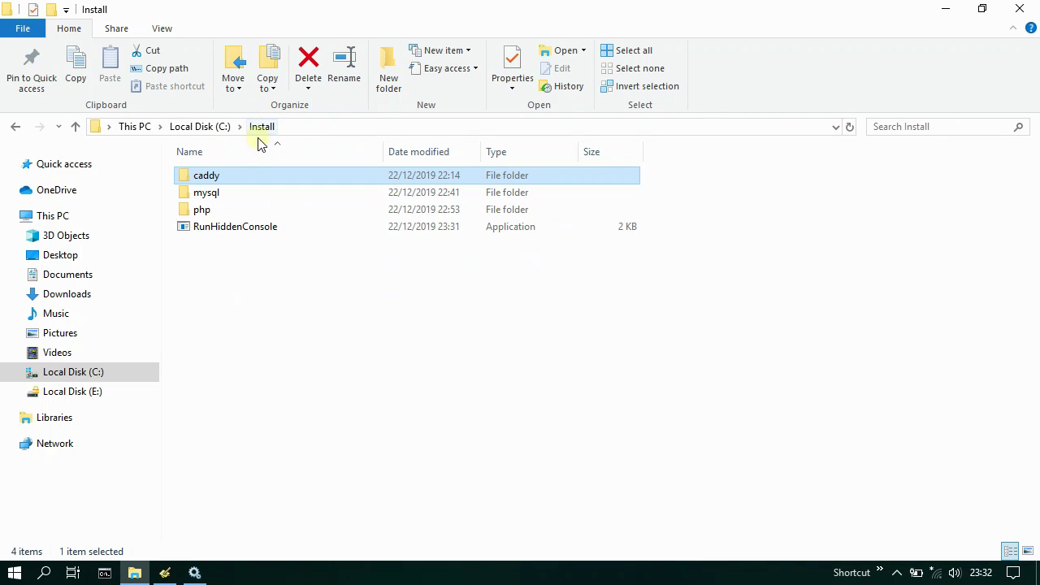
{"action": "left_click", "coordinate": [242, 227]}
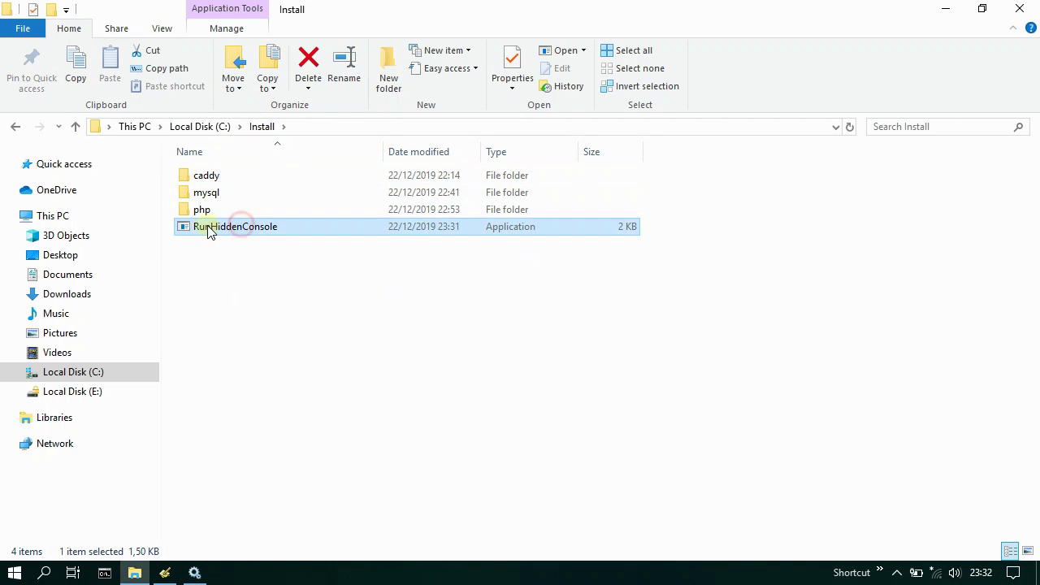
{"action": "left_click", "coordinate": [153, 68]}
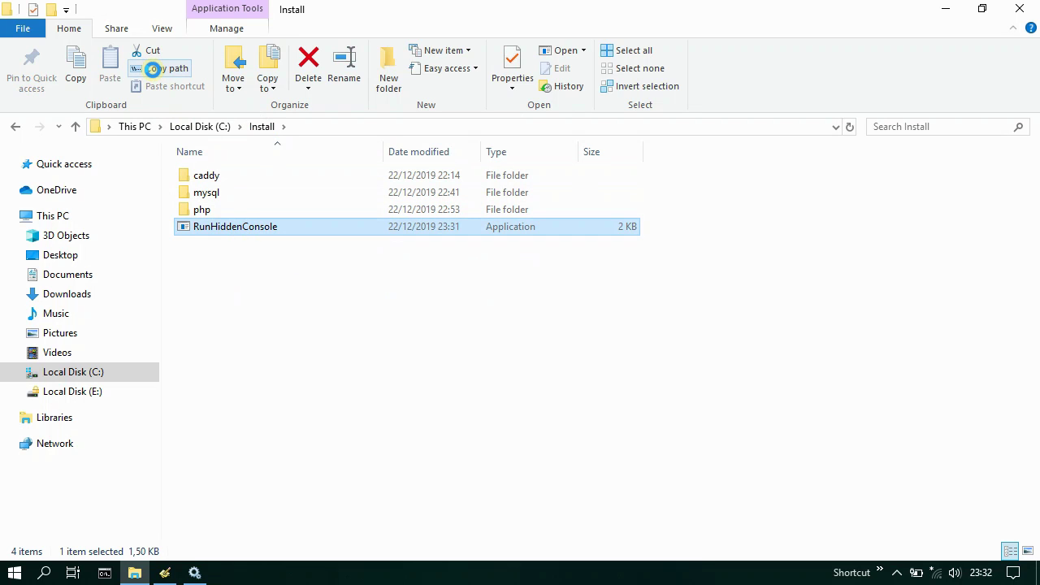
{"action": "left_click", "coordinate": [166, 573]}
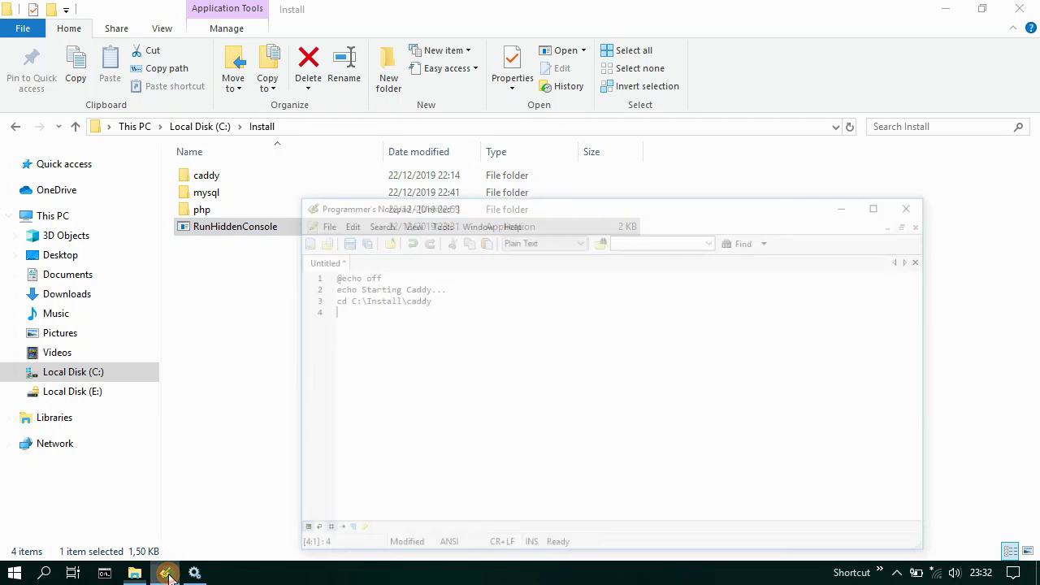
{"action": "left_click", "coordinate": [538, 191]}
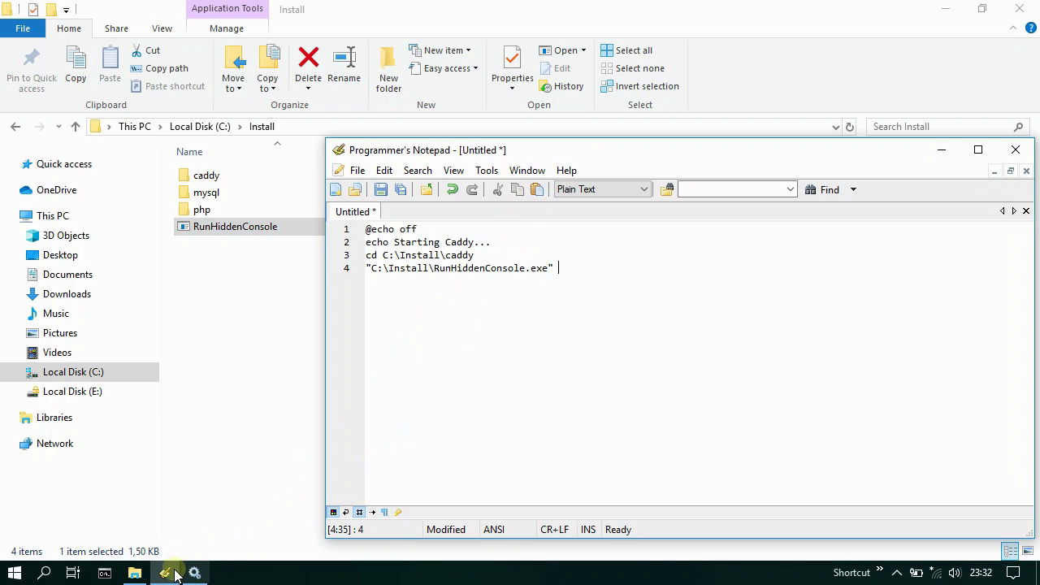
- Finish line 4 with caddy -conf caddy, then add an echo. line
{"action": "left_click", "coordinate": [165, 572]}
{"action": "double_click", "coordinate": [238, 175]}
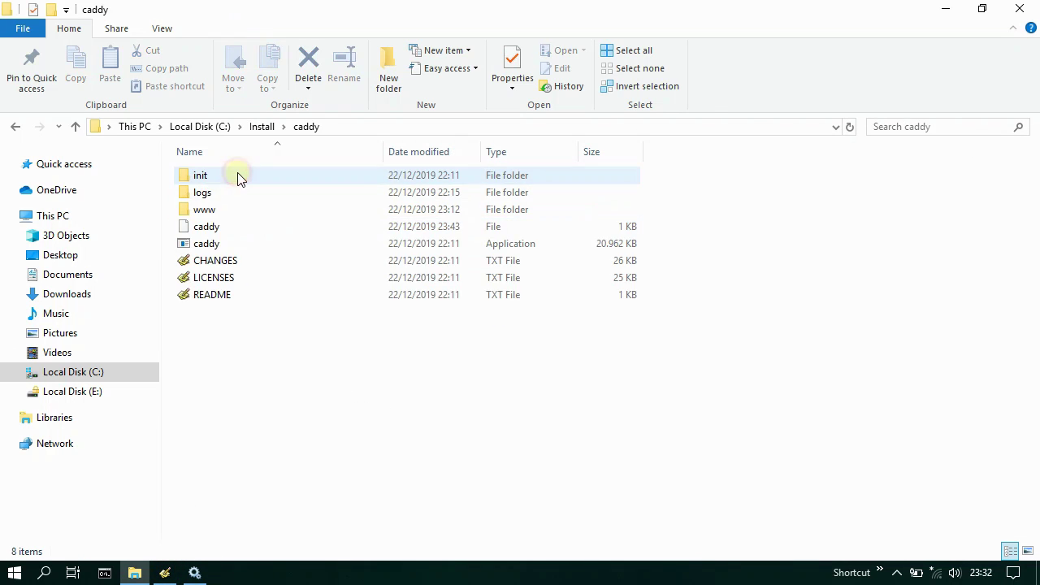
{"action": "left_click", "coordinate": [215, 247]}
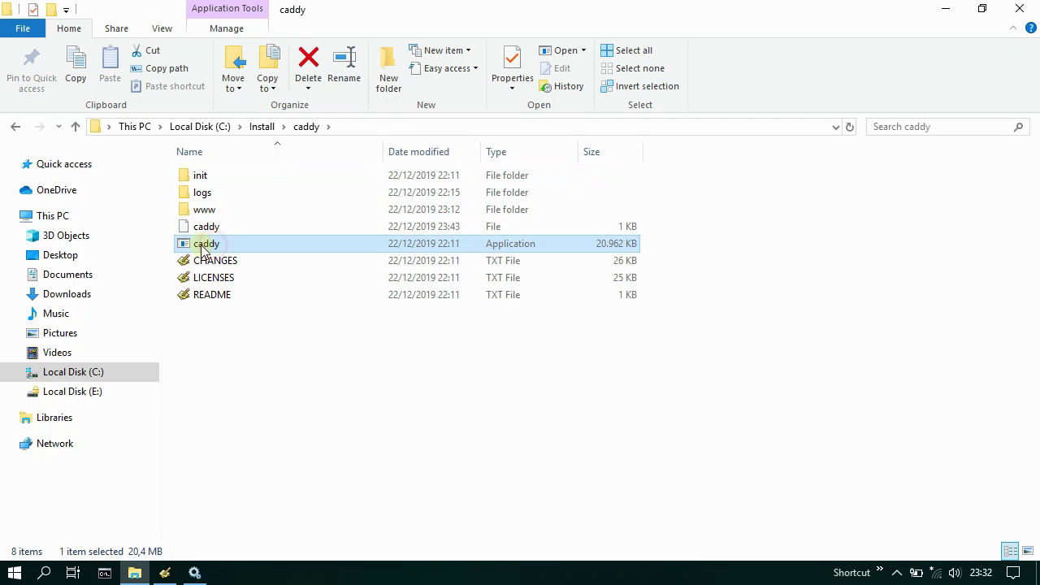
{"action": "left_click", "coordinate": [165, 573]}
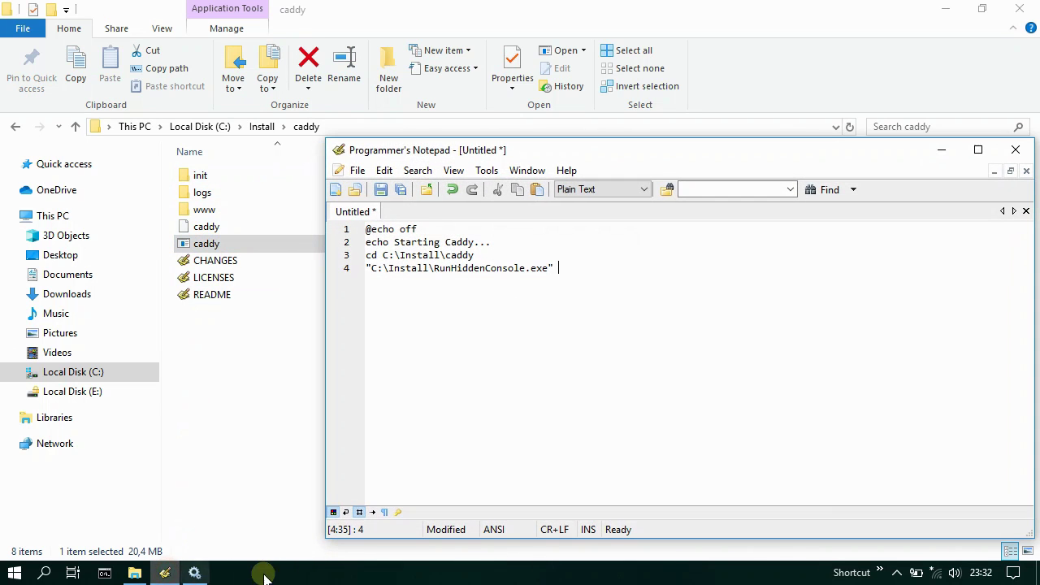
{"action": "type", "text": "caddy"}
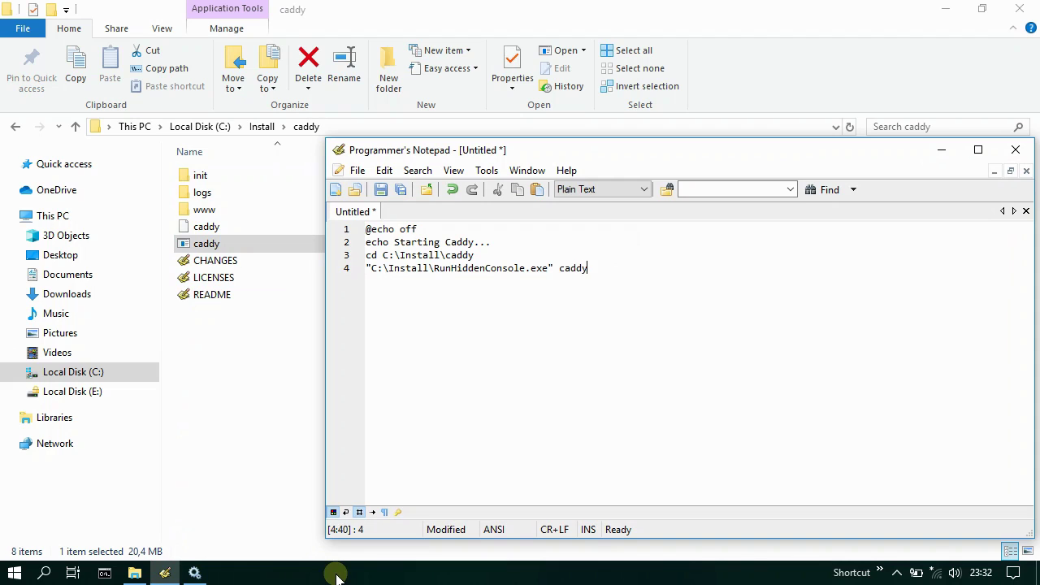
{"action": "type", "text": " -conf"}
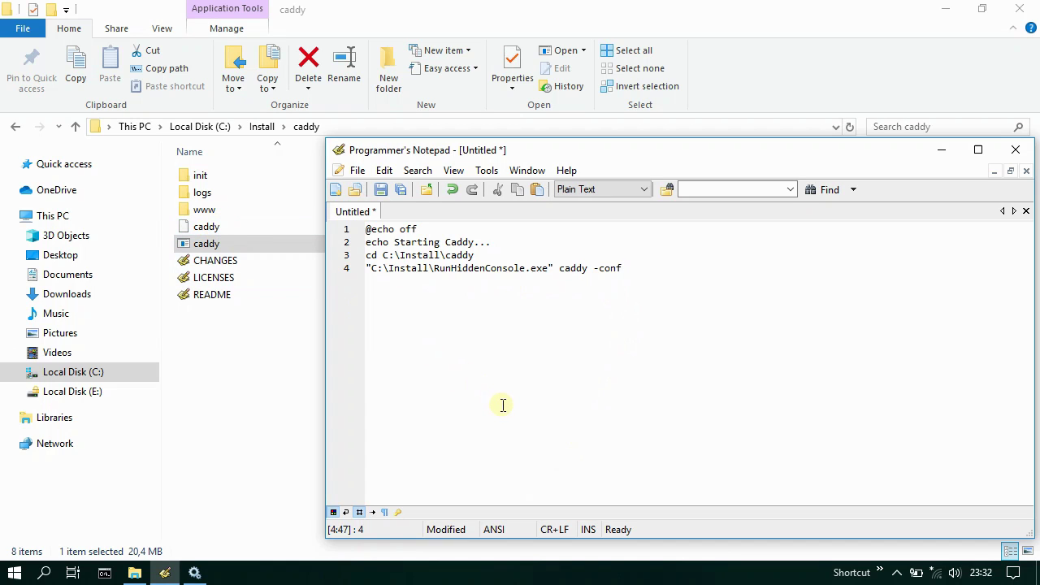
{"action": "type", "text": "addy"}
{"action": "key", "text": "Return"}
{"action": "type", "text": "echo."}
{"action": "key", "text": "Return"}
{"action": "key", "text": "Return"}
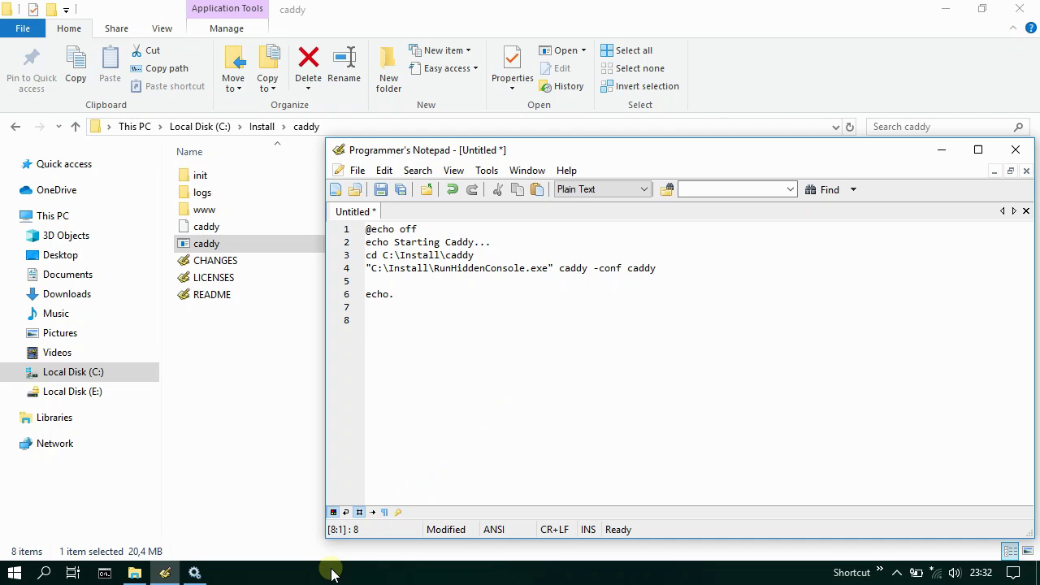
- Add echo Starting PHP FastCGI... and set PHP_FCGI_MAX_REQUEST=0 lines, then minimize the editor
{"action": "type", "text": "echo Starting PHP FastCGI"}
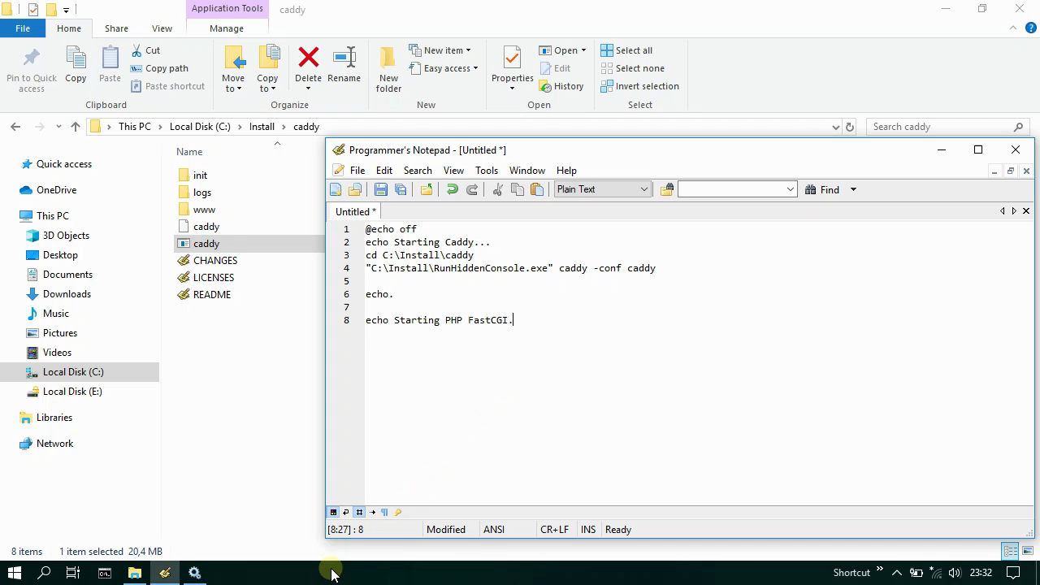
{"action": "type", "text": "..."}
{"action": "key", "text": "Return"}
{"action": "type", "text": "set PHP_FCGI_MAX_REQ"}
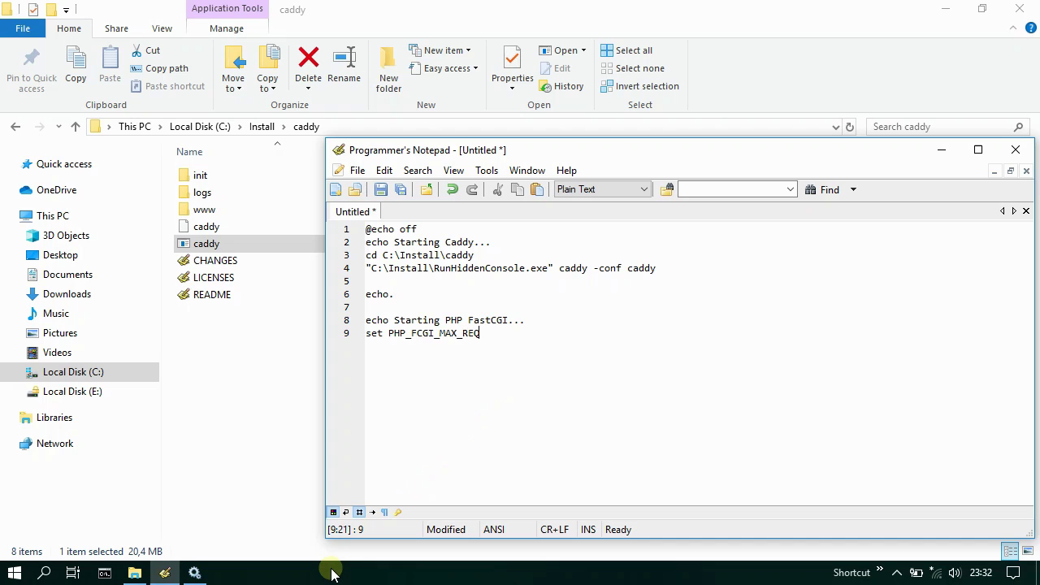
{"action": "type", "text": "UEST=0"}
{"action": "key", "text": "Return"}
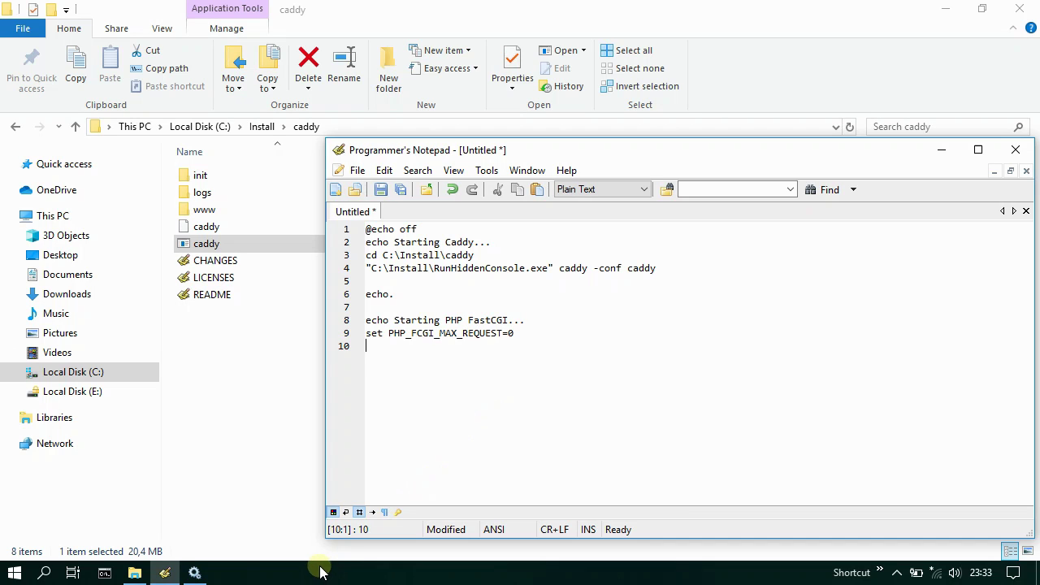
{"action": "left_click", "coordinate": [172, 570]}
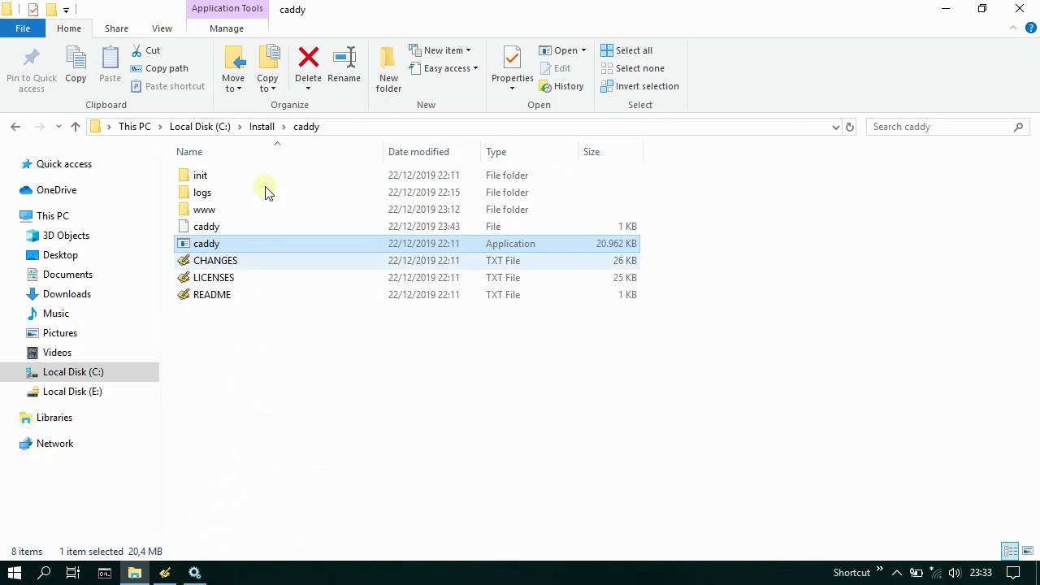
- Copy RunHiddenConsole.exe's full path from C:\Install and paste it onto line 10
{"action": "left_click", "coordinate": [262, 127]}
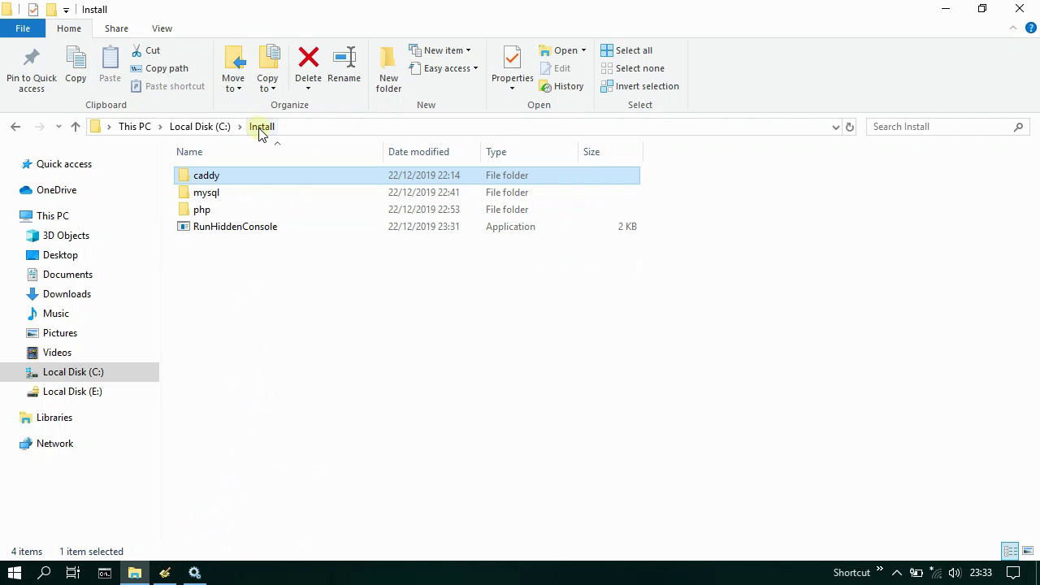
{"action": "left_click", "coordinate": [231, 230]}
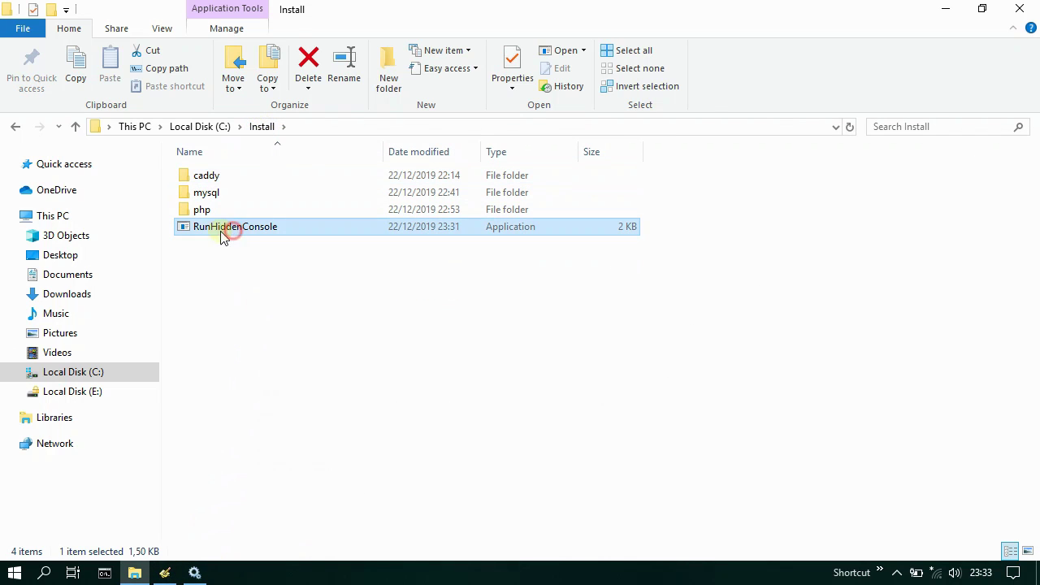
{"action": "left_click", "coordinate": [156, 65]}
{"action": "left_click", "coordinate": [166, 572]}
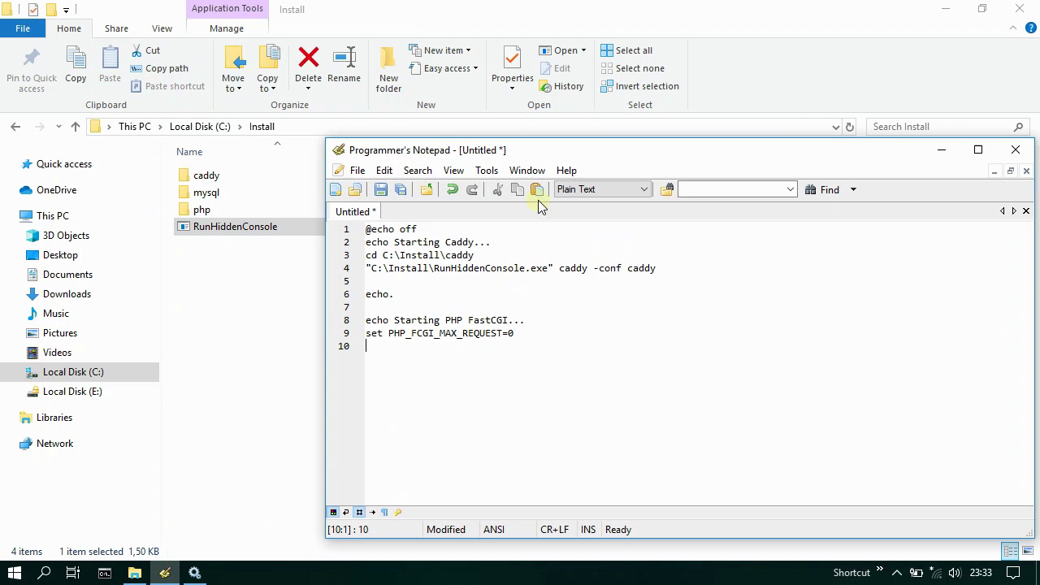
{"action": "left_click", "coordinate": [537, 191]}
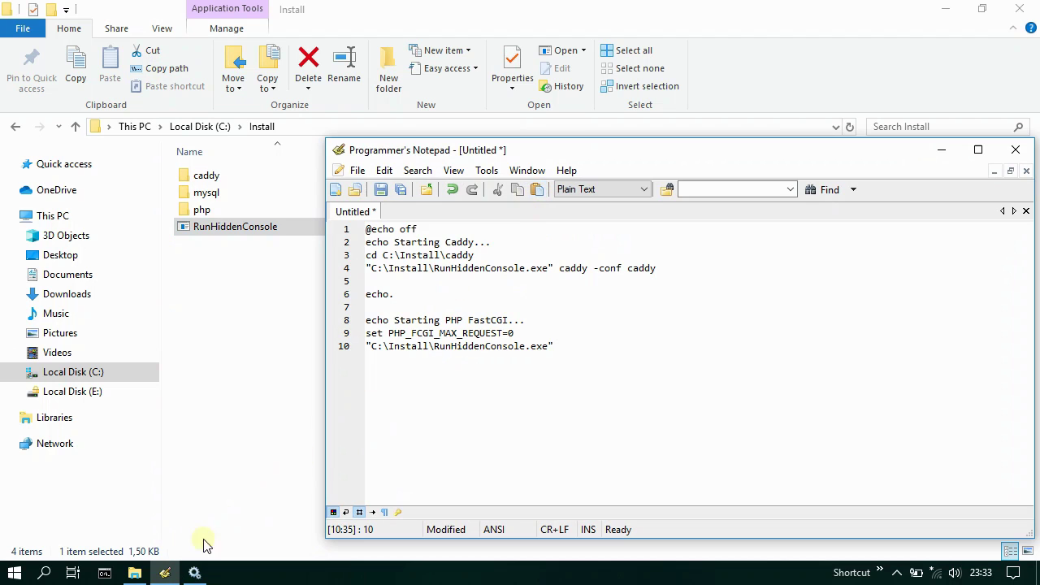
- Open the php folder and copy php-cgi's full path
{"action": "left_click", "coordinate": [164, 573]}
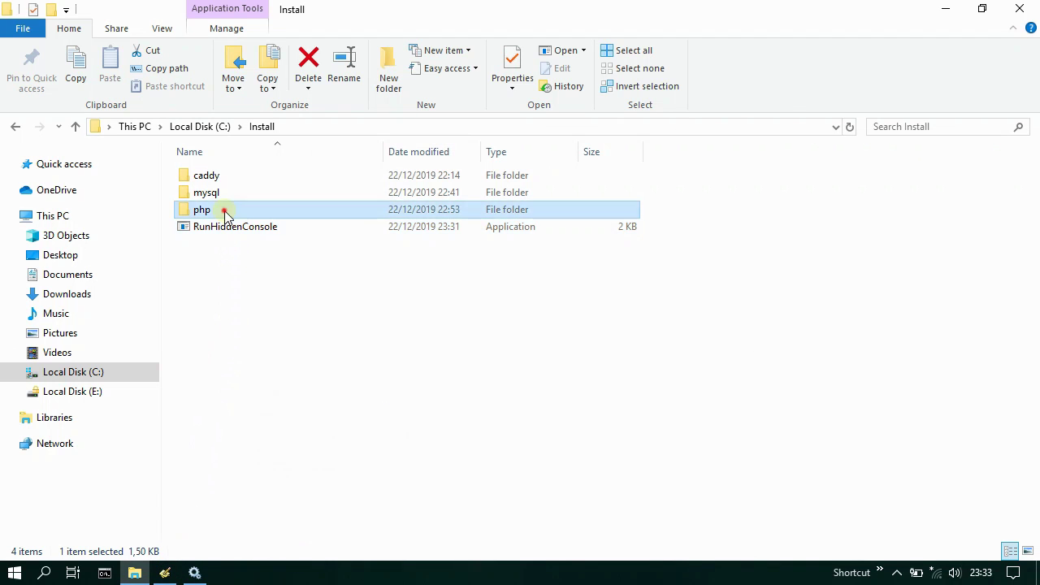
{"action": "double_click", "coordinate": [226, 210]}
{"action": "scroll", "coordinate": [315, 382], "scroll_direction": "down", "scroll_amount": 6}
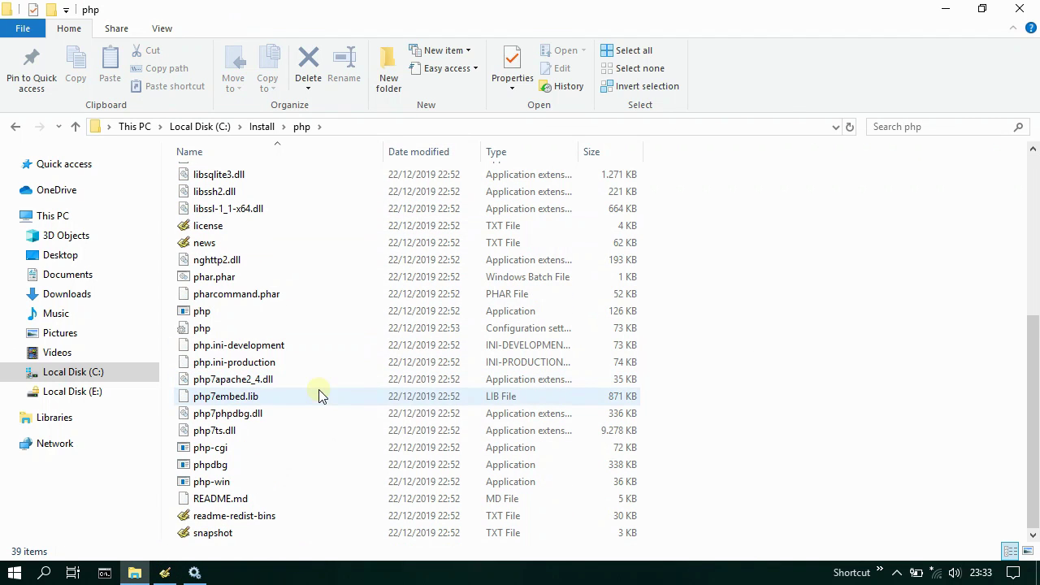
{"action": "left_click", "coordinate": [233, 449]}
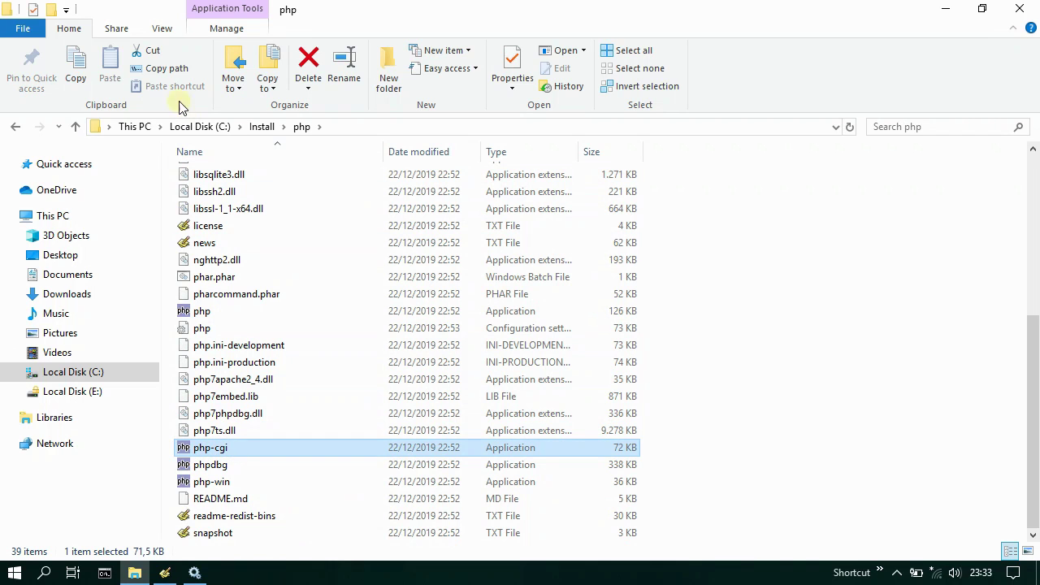
{"action": "left_click", "coordinate": [163, 69]}
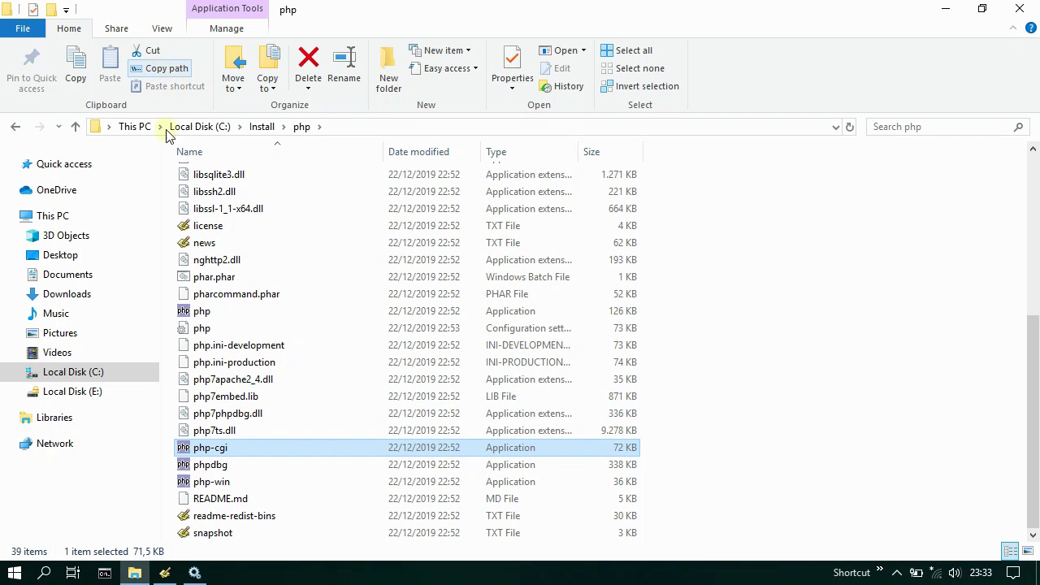
- Complete line 10 so it runs the pasted php-cgi.exe path with -b 127.0.0.1:6545
{"action": "left_click", "coordinate": [164, 573]}
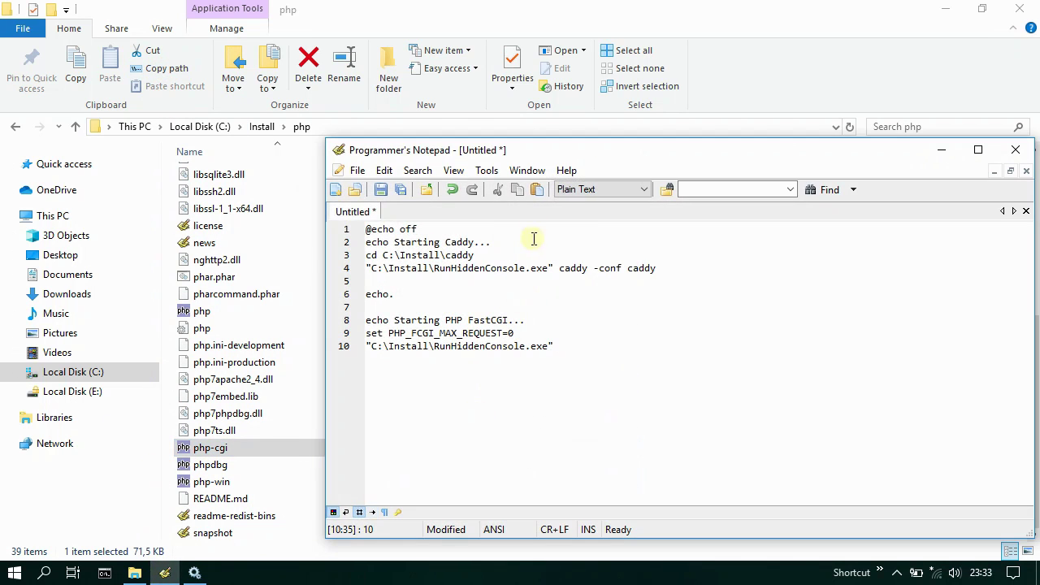
{"action": "left_click", "coordinate": [536, 189]}
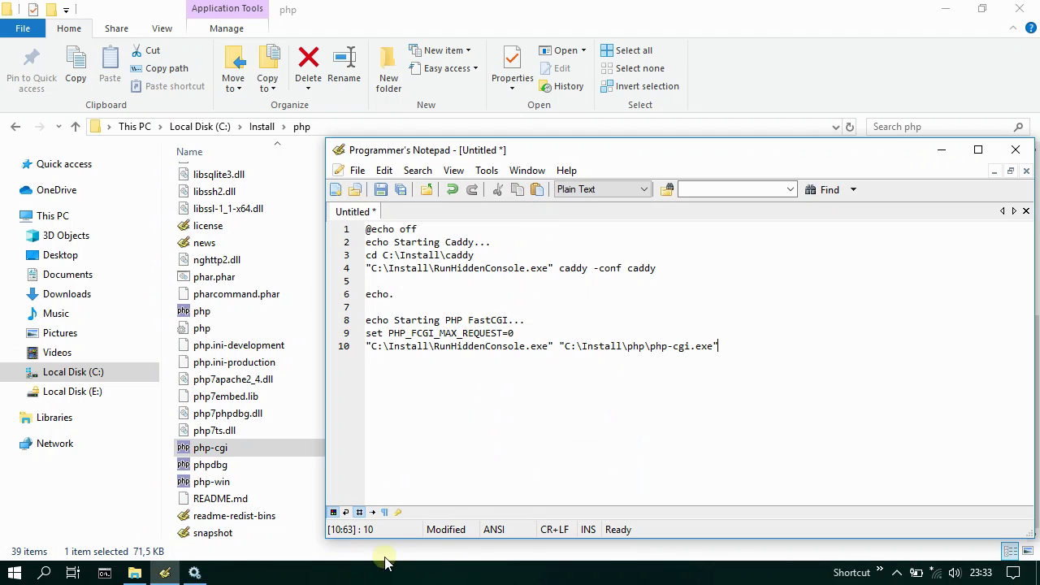
{"action": "type", "text": "-b "}
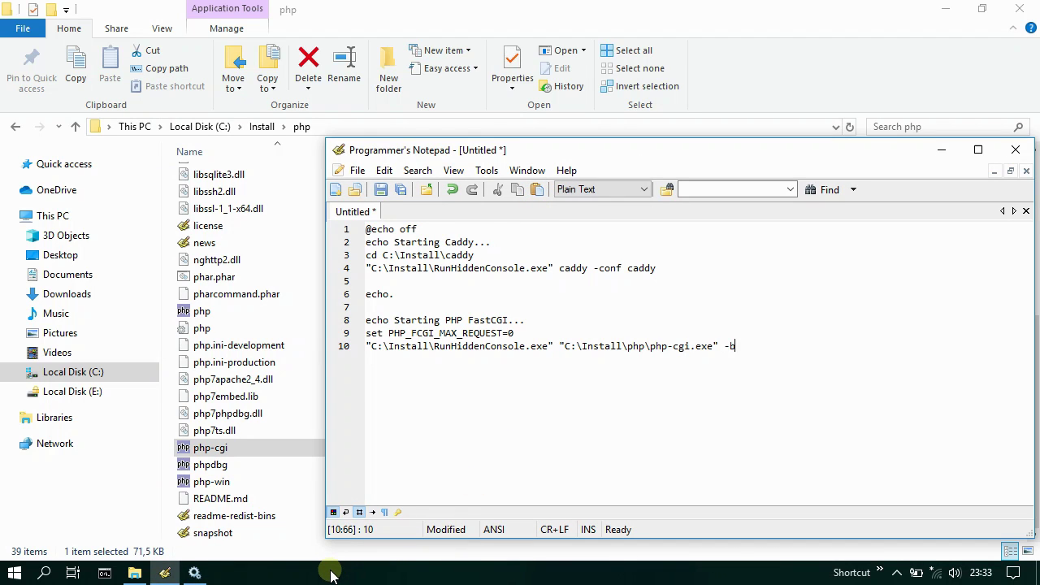
{"action": "type", "text": "127.0.0.1:6545"}
{"action": "key", "text": "Return"}
- Add an echo. spacer, an 'echo Starting MySQL...' line, and begin 'net start'
{"action": "type", "text": "echo."}
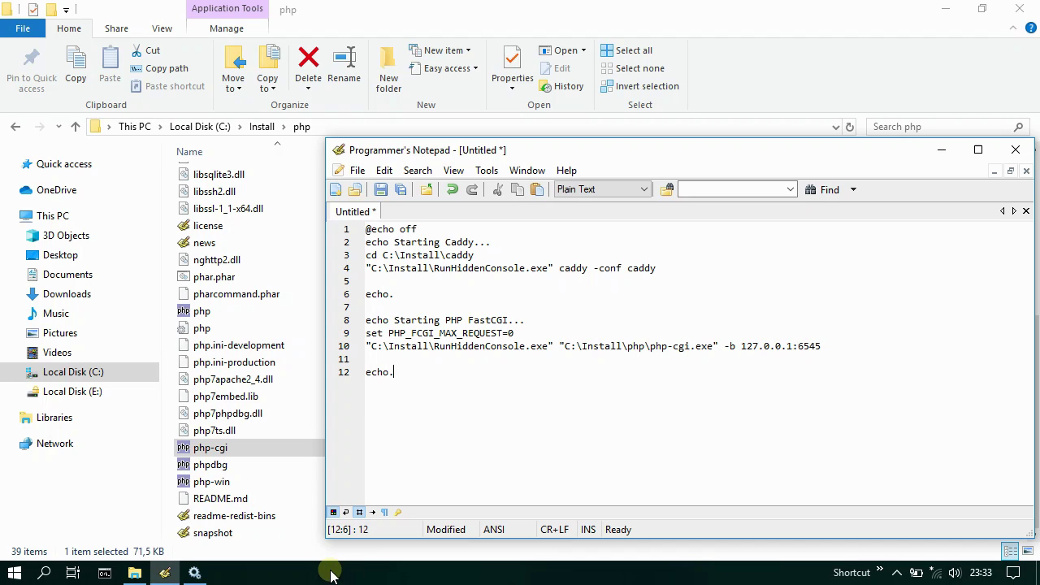
{"action": "key", "text": "Return"}
{"action": "key", "text": "Return"}
{"action": "type", "text": "echo Starting "}
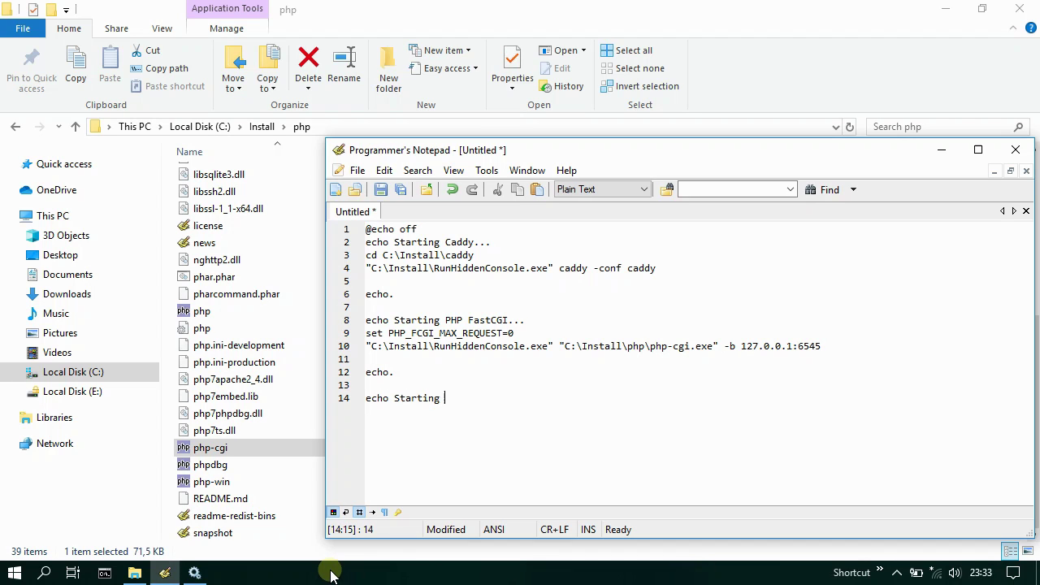
{"action": "type", "text": "MySQL..."}
{"action": "key", "text": "Return"}
{"action": "type", "text": "net start"}
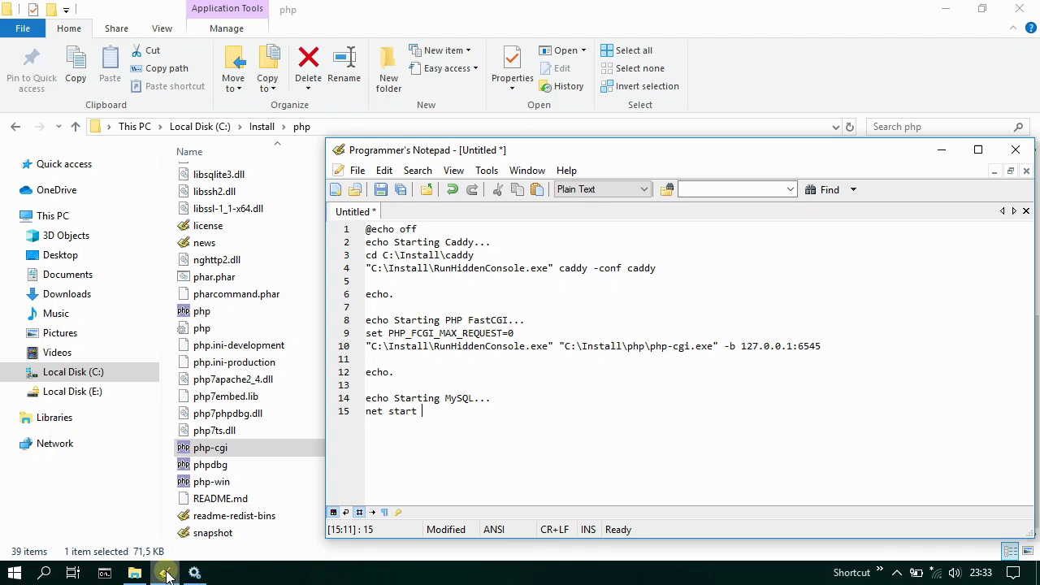
- Copy the MySQL 8.0 service name from its properties dialog in Services, then return to the editor
{"action": "left_click", "coordinate": [164, 573]}
{"action": "left_click", "coordinate": [193, 572]}
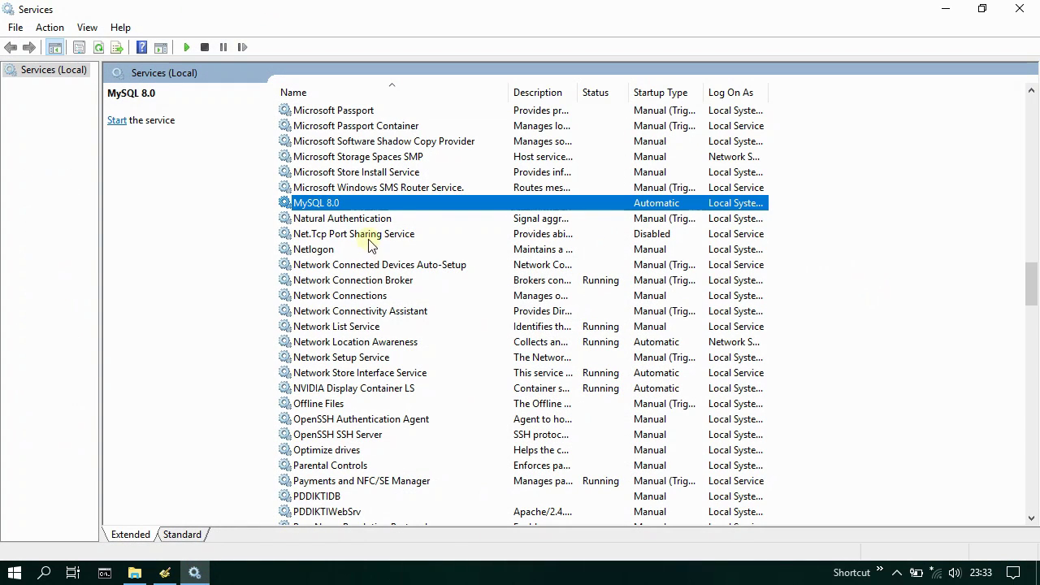
{"action": "right_click", "coordinate": [342, 204]}
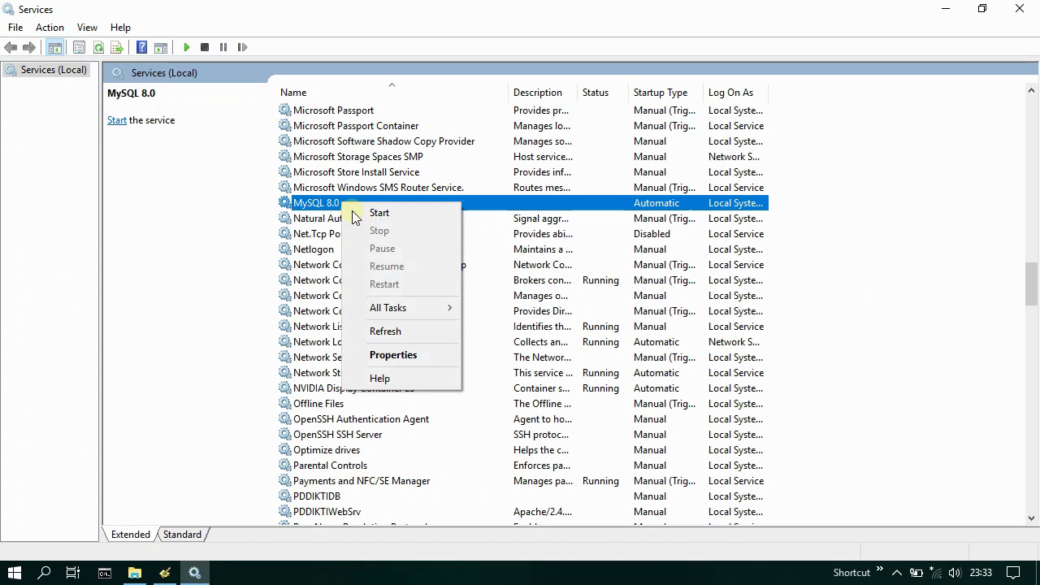
{"action": "left_click", "coordinate": [393, 354]}
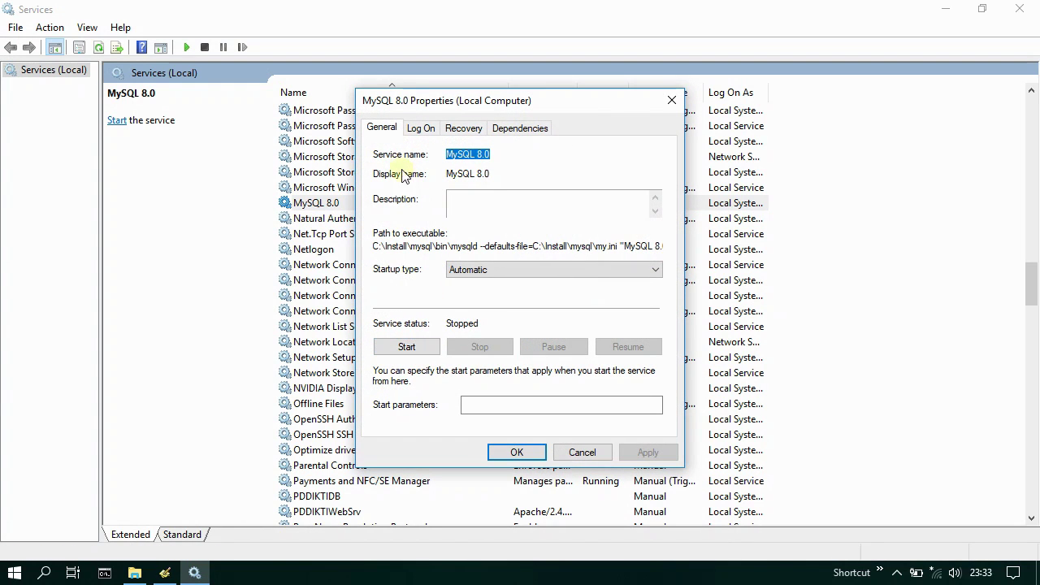
{"action": "right_click", "coordinate": [484, 156]}
{"action": "left_click", "coordinate": [541, 203]}
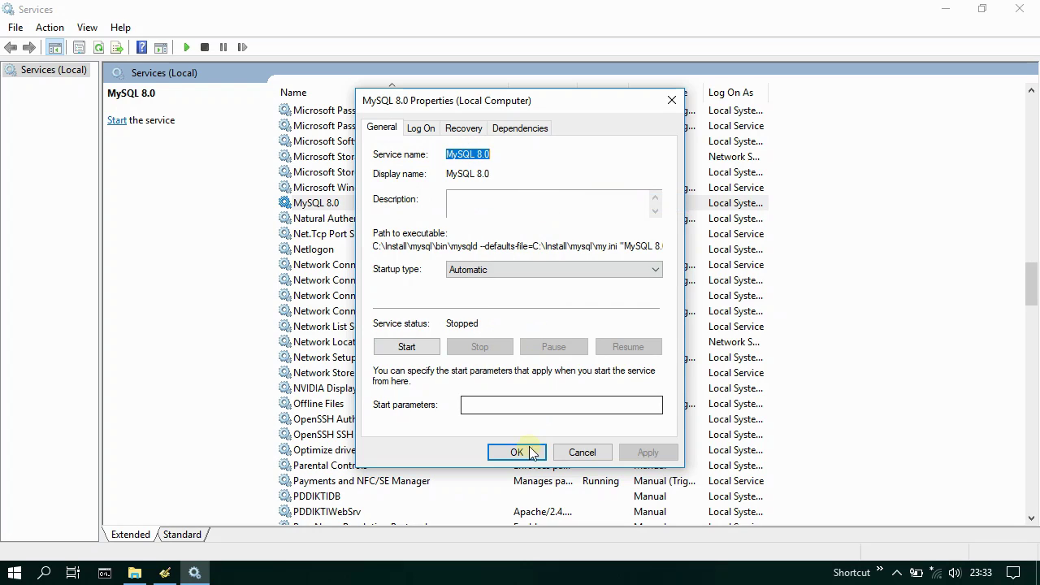
{"action": "left_click", "coordinate": [529, 452]}
{"action": "left_click", "coordinate": [166, 575]}
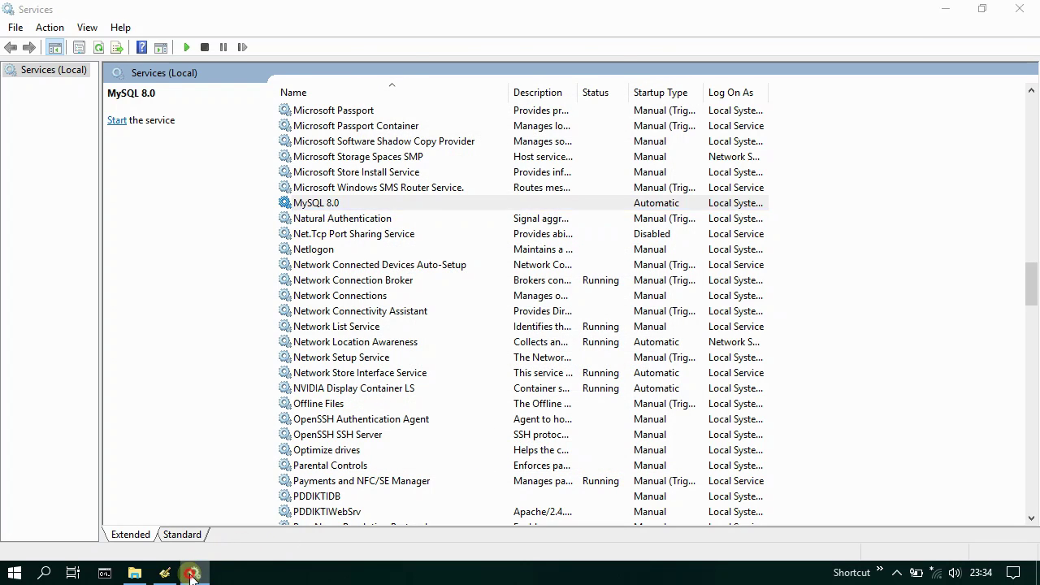
{"action": "left_click", "coordinate": [167, 575]}
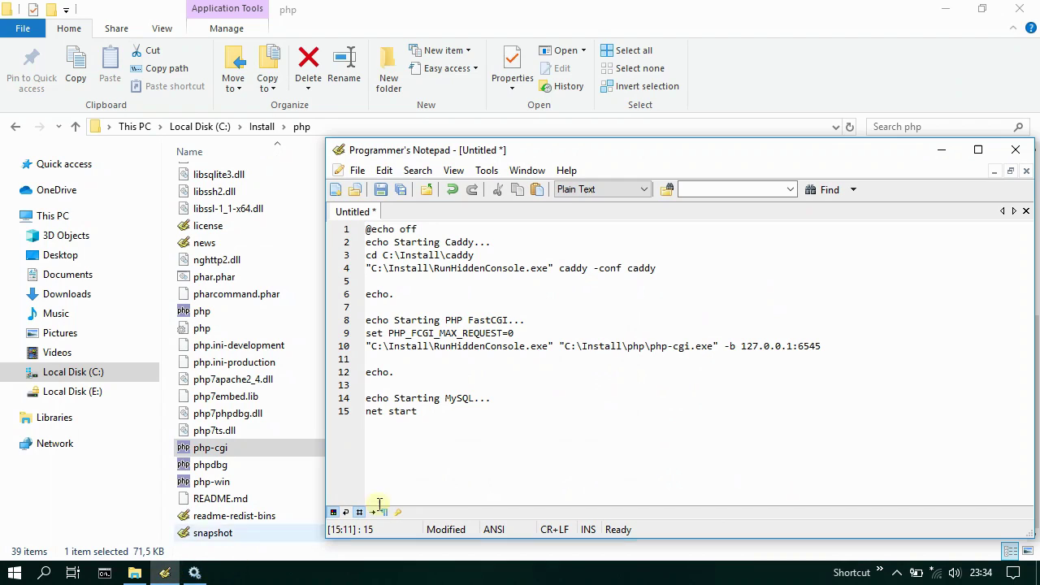
- Finish the line as net start "MySQL 8.0" and add a closing pause line
{"action": "type", "text": "\""}
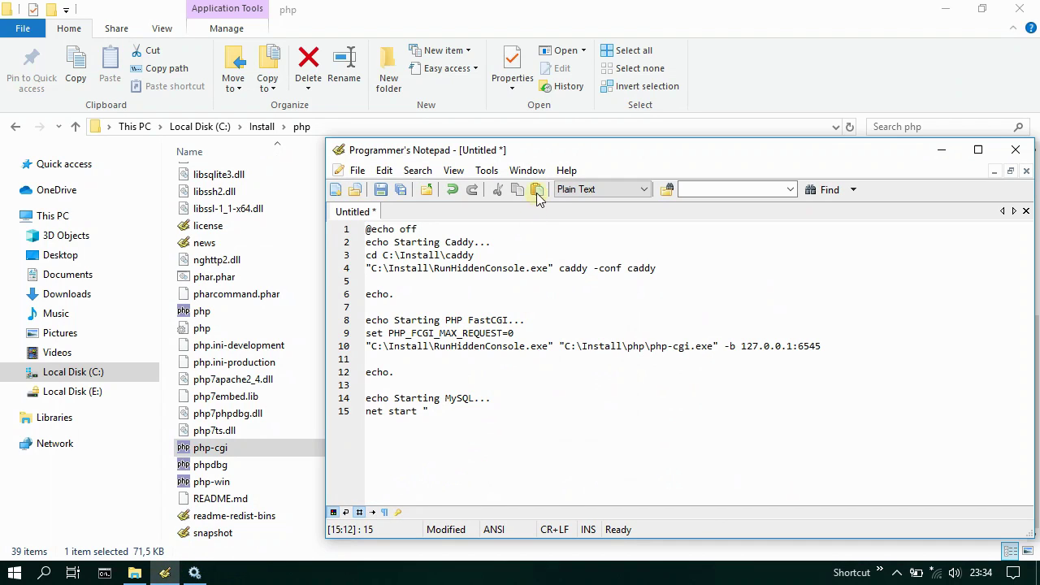
{"action": "left_click", "coordinate": [537, 190]}
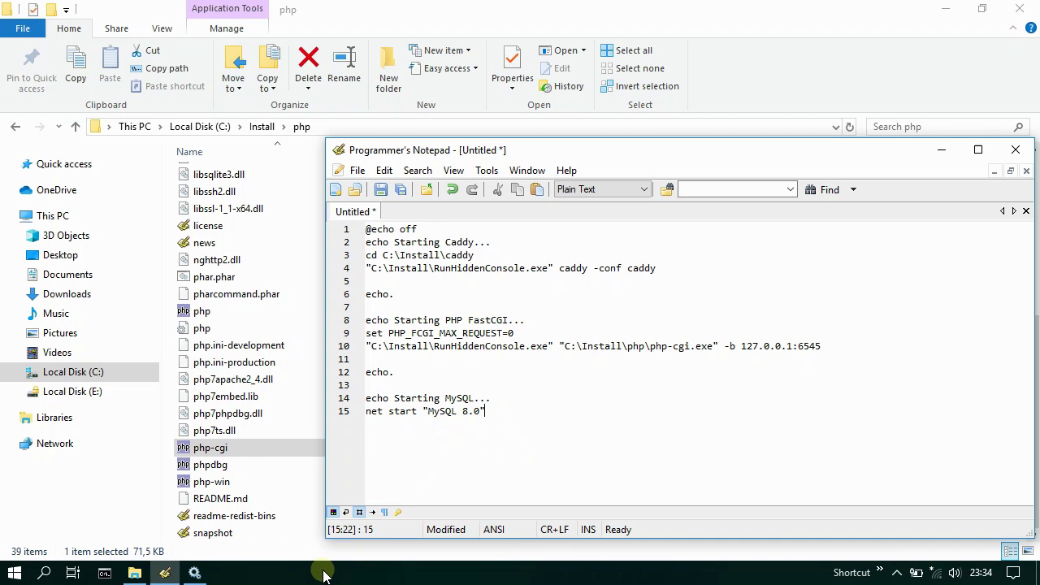
{"action": "key", "text": "Return"}
{"action": "key", "text": "Return"}
{"action": "type", "text": "paus"}
- Move Explorer up to the Install folder, then begin saving the startup script
{"action": "left_click", "coordinate": [164, 574]}
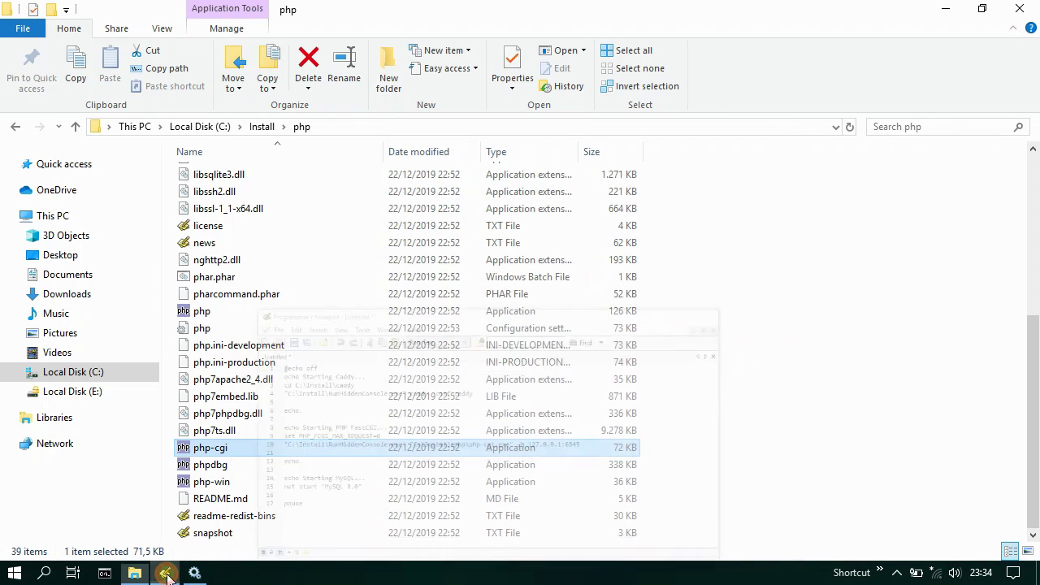
{"action": "left_click", "coordinate": [264, 128]}
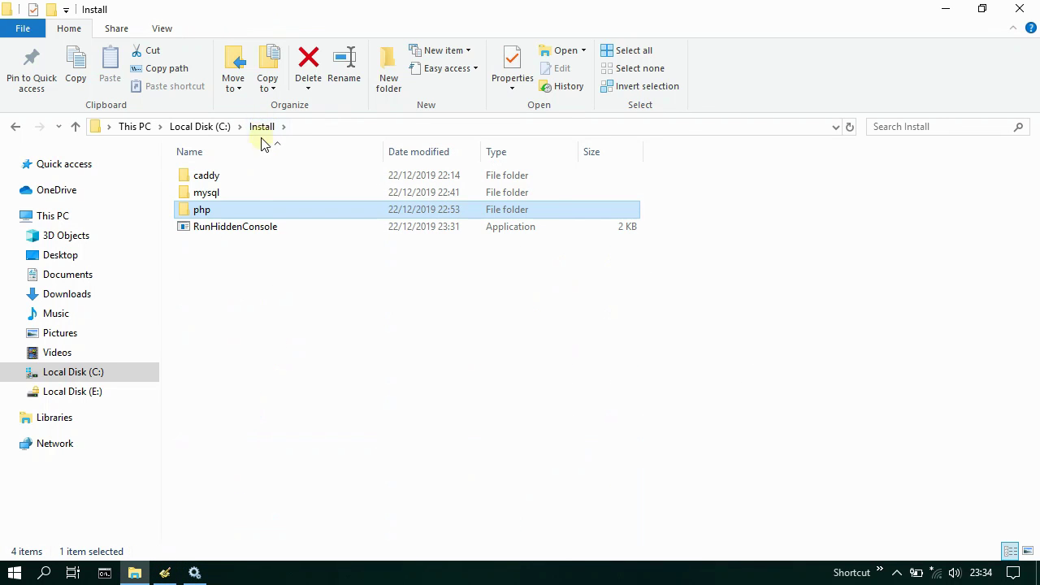
{"action": "left_click", "coordinate": [164, 574]}
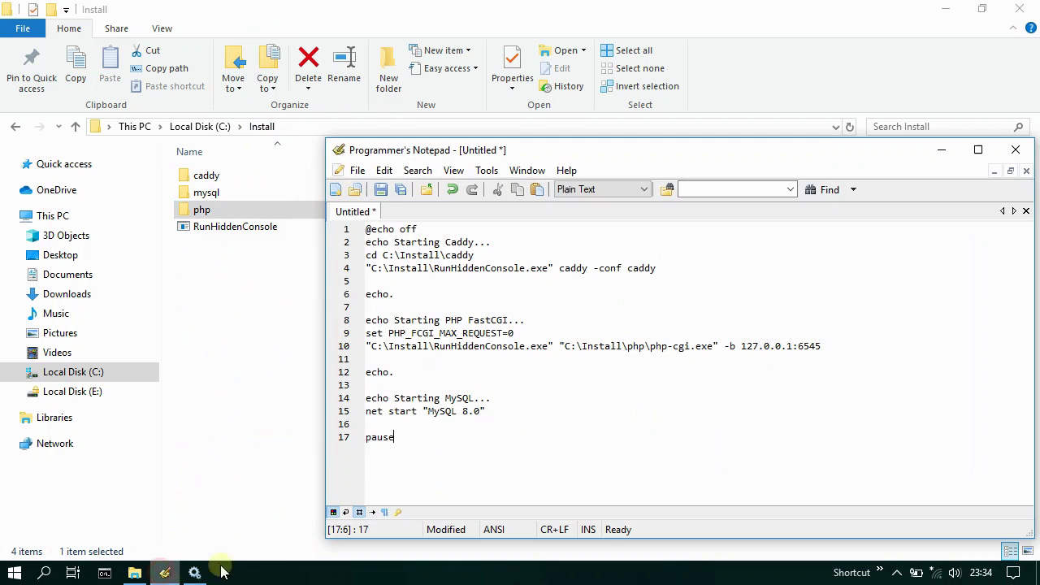
{"action": "left_click", "coordinate": [381, 192]}
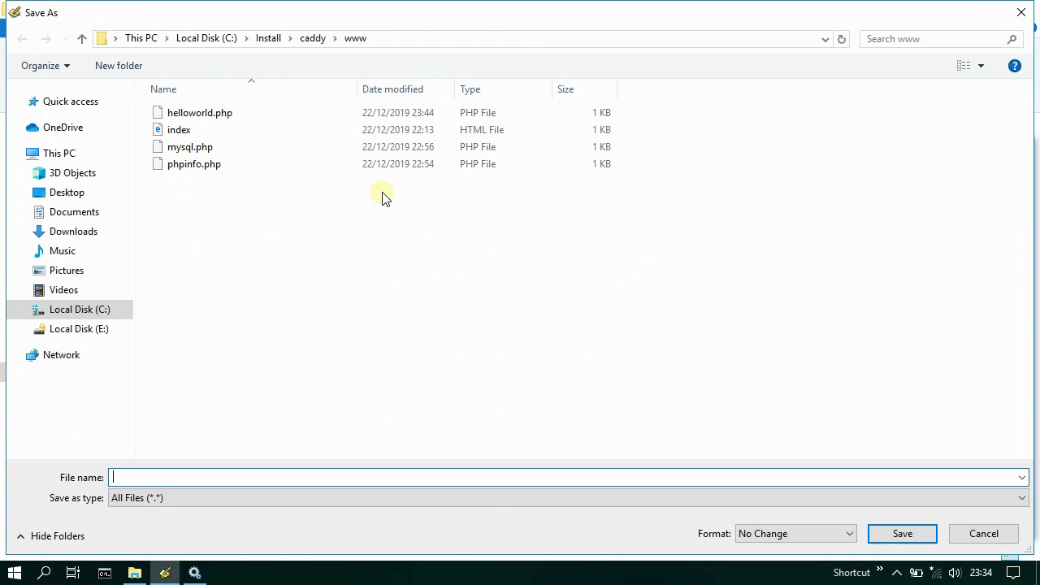
- Browse to Local Disk (C:) > Install and save the file as wcmp-start.bat
{"action": "left_click", "coordinate": [72, 310]}
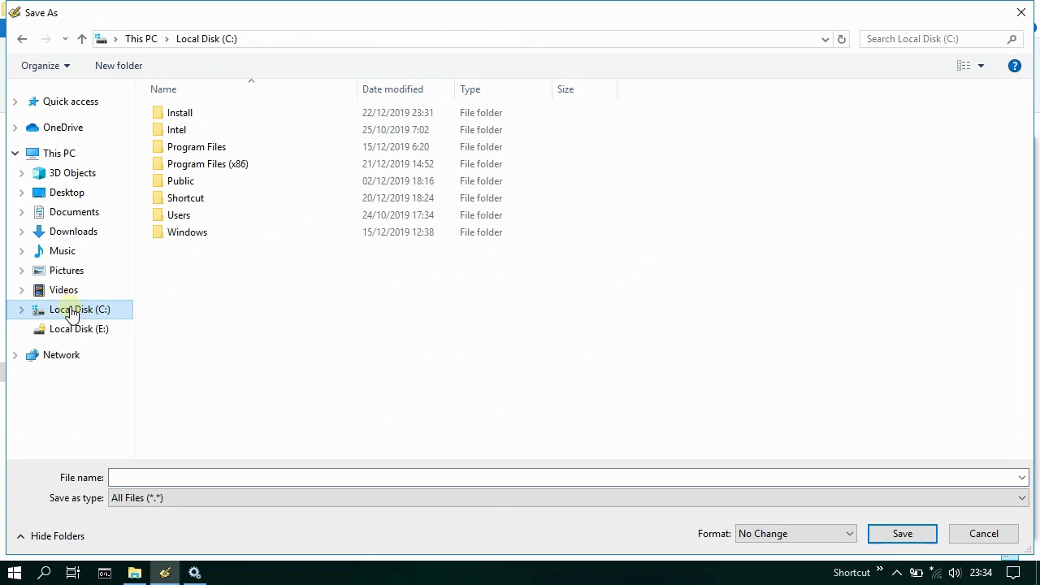
{"action": "double_click", "coordinate": [199, 113]}
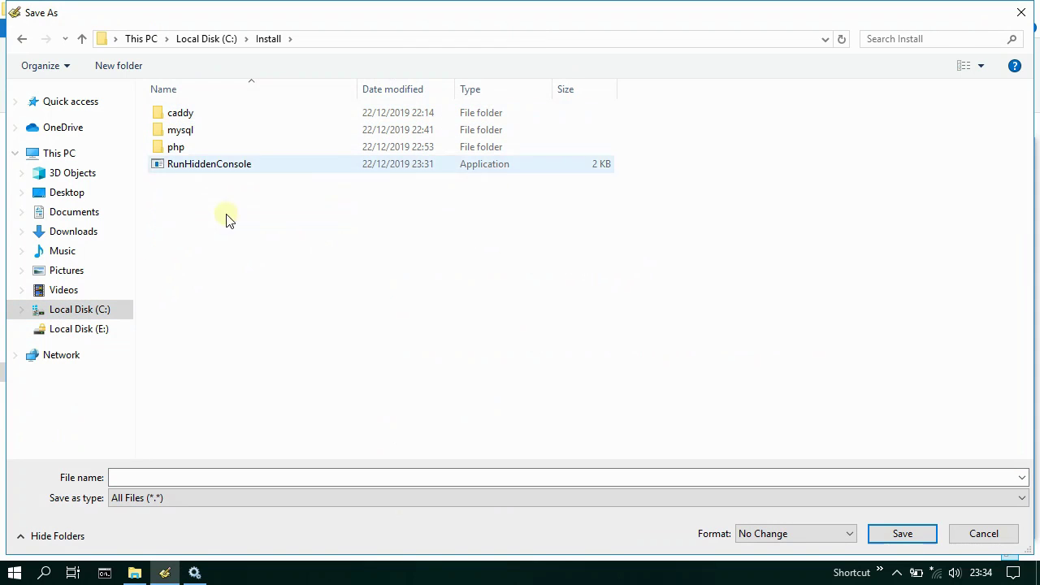
{"action": "left_click", "coordinate": [292, 477]}
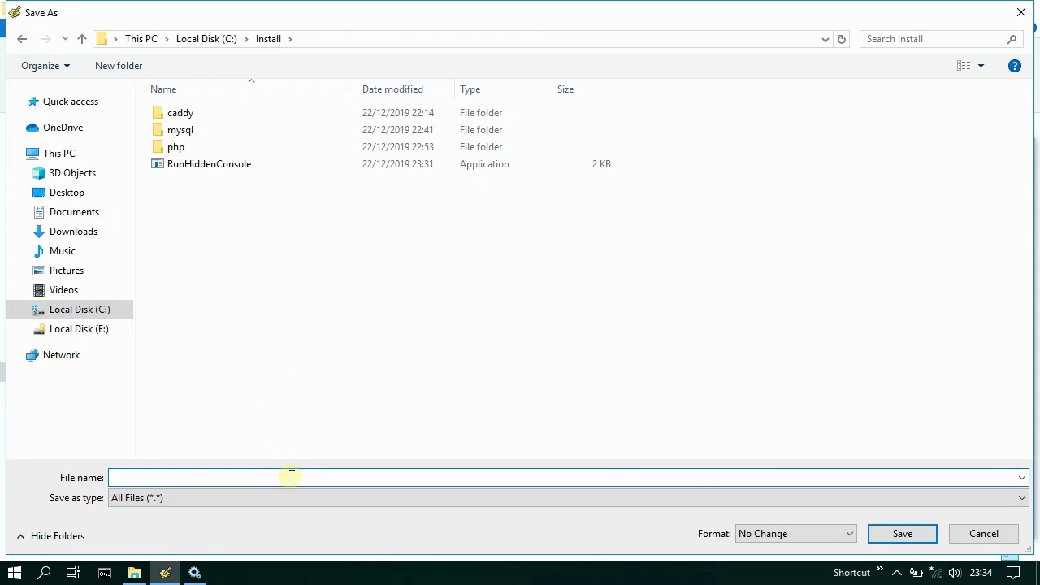
{"action": "type", "text": "wcmp-start.bat"}
{"action": "key", "text": "shift+Left"}
{"action": "key", "text": "shift+Left"}
{"action": "key", "text": "shift+Left"}
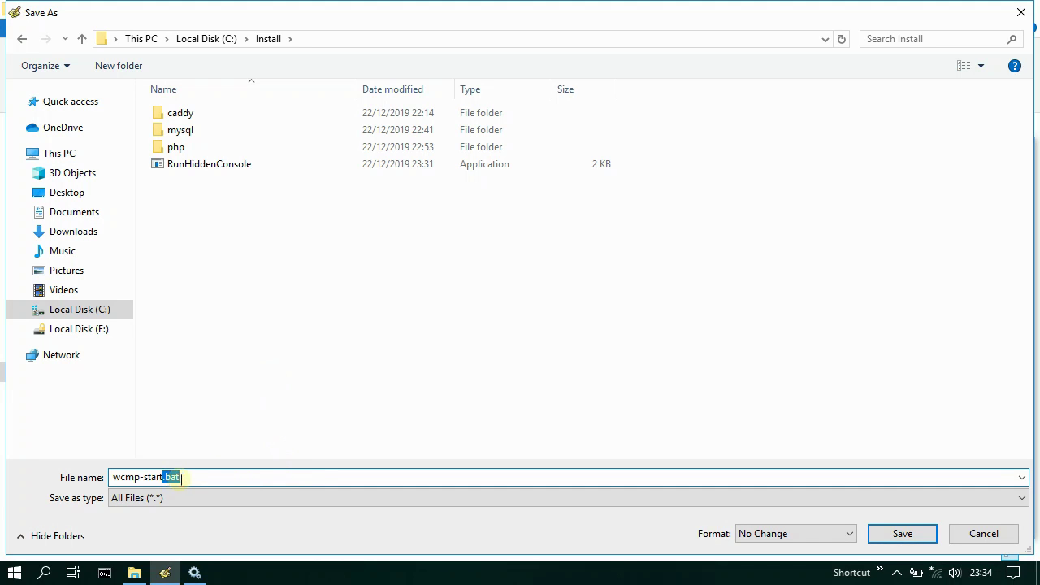
{"action": "left_click", "coordinate": [903, 535]}
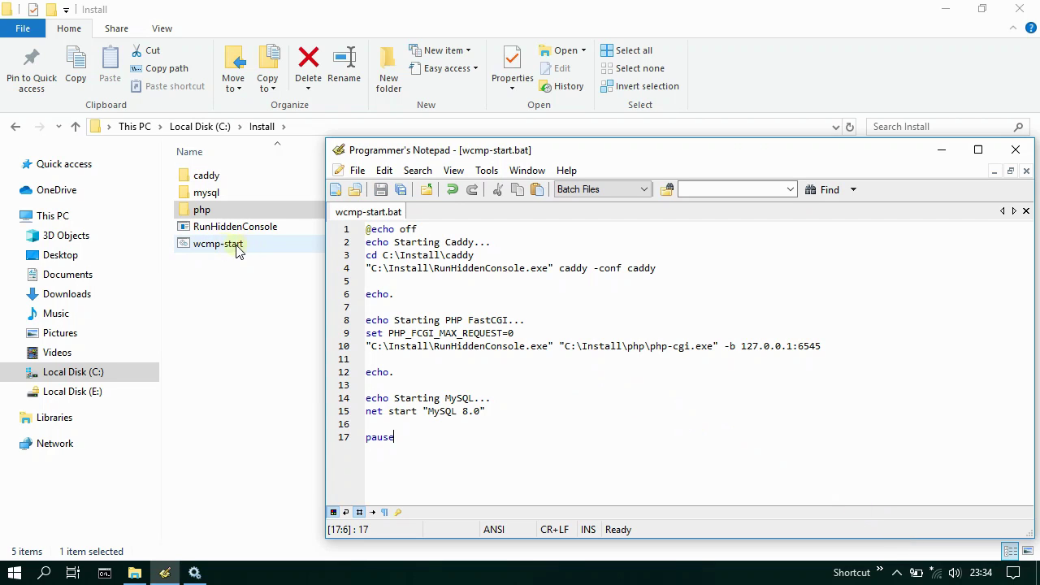
{"action": "left_click", "coordinate": [336, 190]}
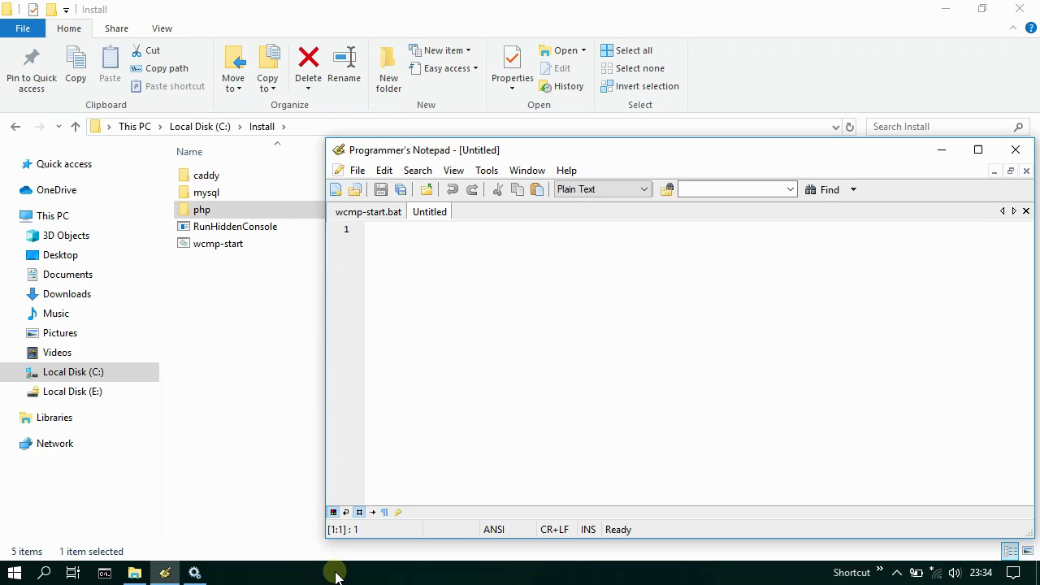
{"action": "type", "text": "@echo "}
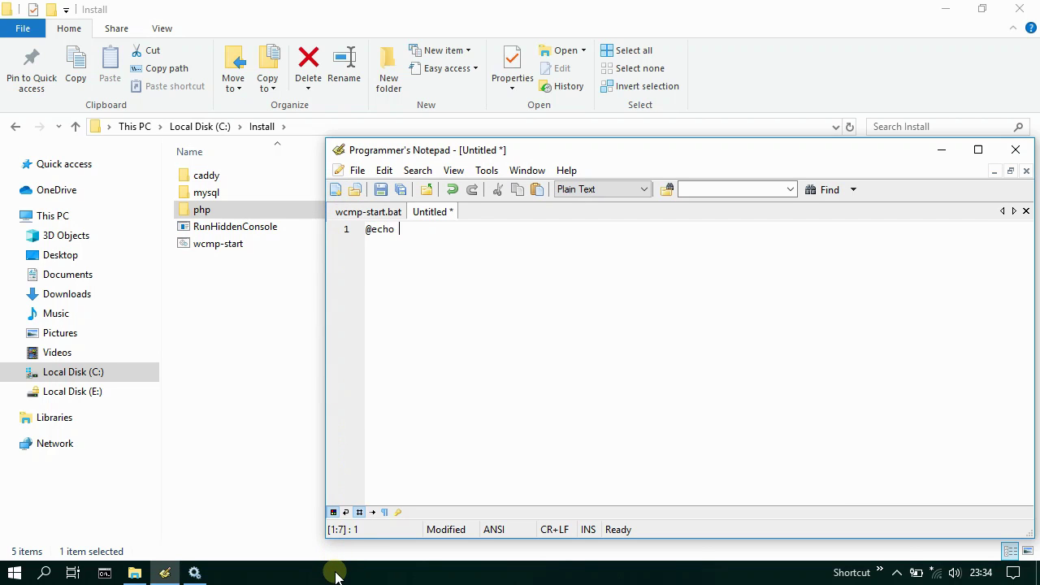
{"action": "type", "text": "off"}
{"action": "key", "text": "Return"}
{"action": "type", "text": "echo Stopping Caddy"}
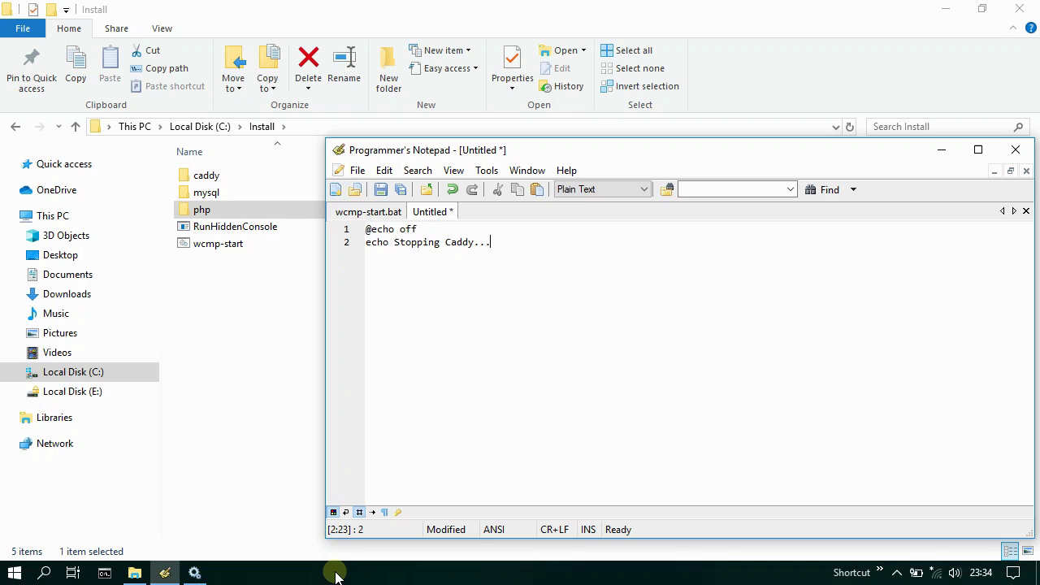
{"action": "type", "text": "..."}
{"action": "key", "text": "Return"}
{"action": "type", "text": "taskkill /f /IM caddy.exe"}
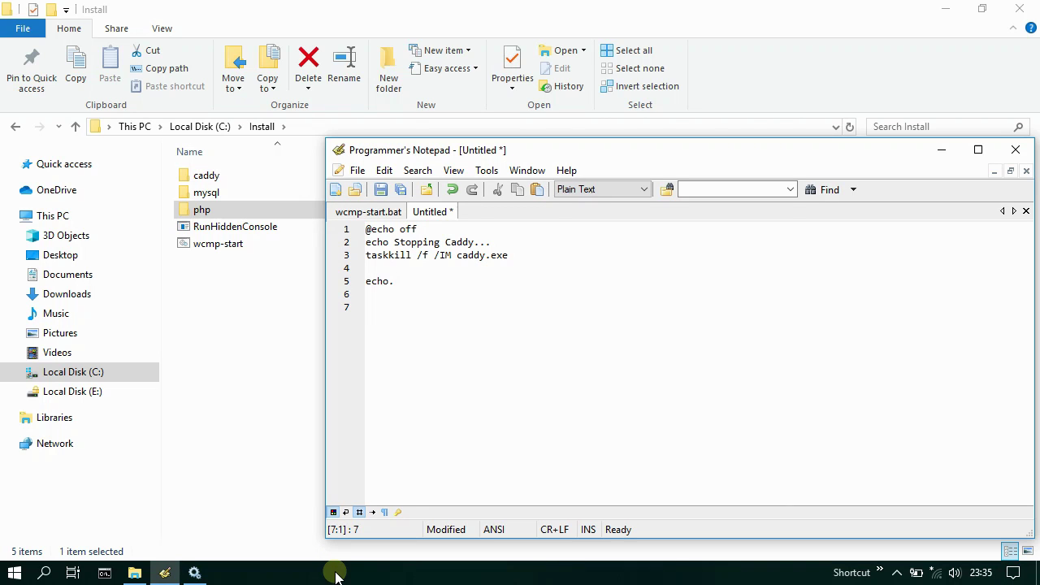
- Add the 'echo Stopping PHP FastCGI...' block with its php-cgi.exe taskkill, then 'echo Stopping MySQL...'
{"action": "type", "text": "cho Stopping PHP Fas"}
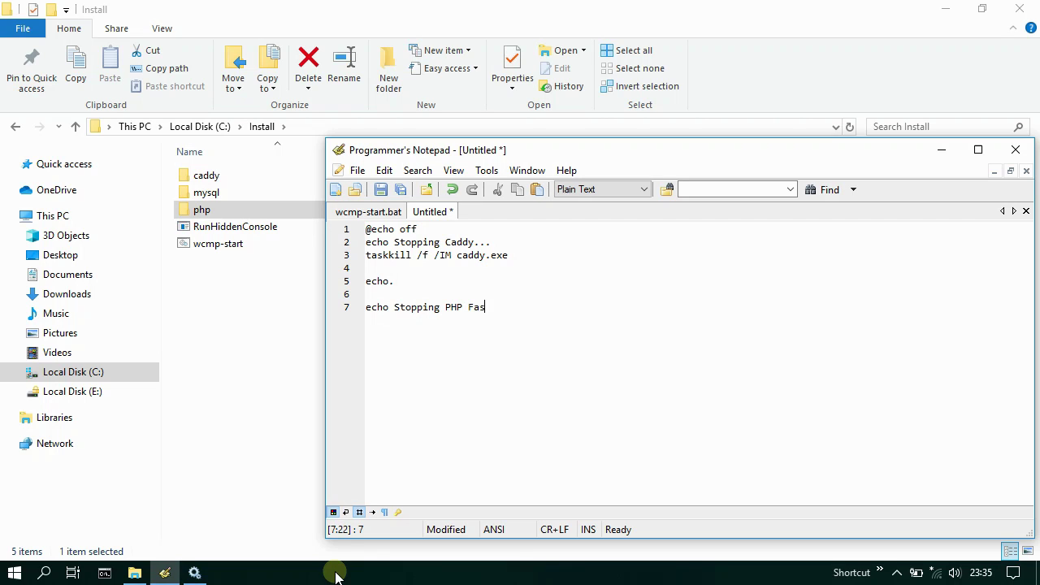
{"action": "type", "text": "tCGI... t"}
{"action": "type", "text": "askkill /f /IM php-cgi.exe"}
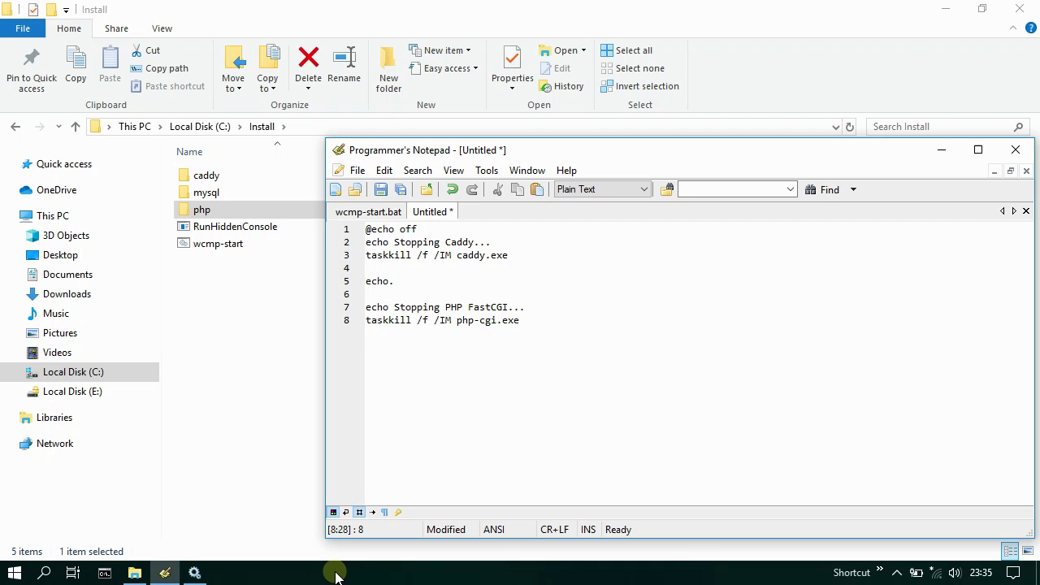
{"action": "key", "text": "Return"}
{"action": "type", "text": "cho Stopping MySQL..."}
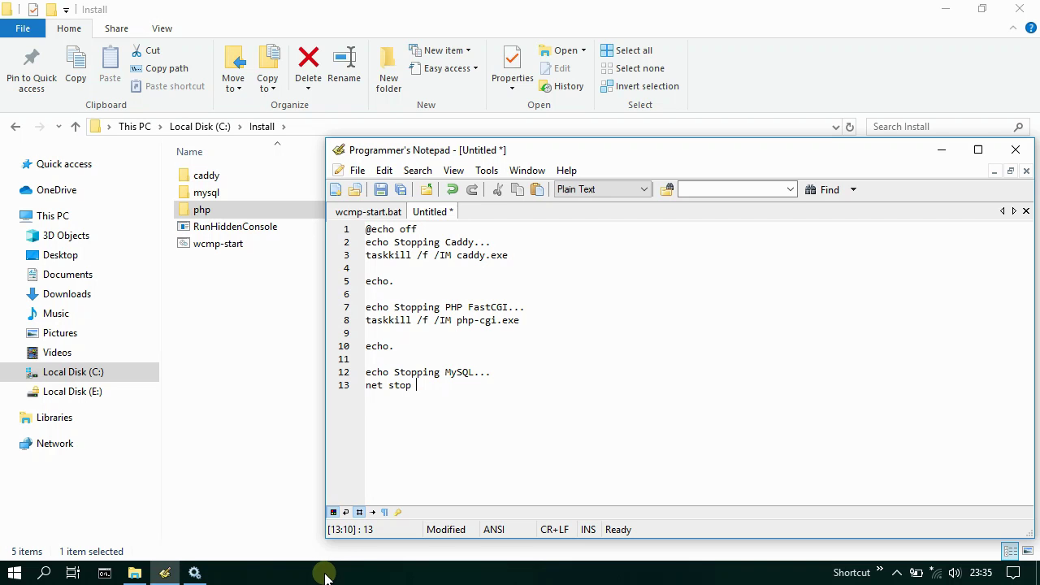
{"action": "left_click", "coordinate": [166, 571]}
- Copy the MySQL 8.0 service name from its properties in Services
{"action": "left_click", "coordinate": [193, 574]}
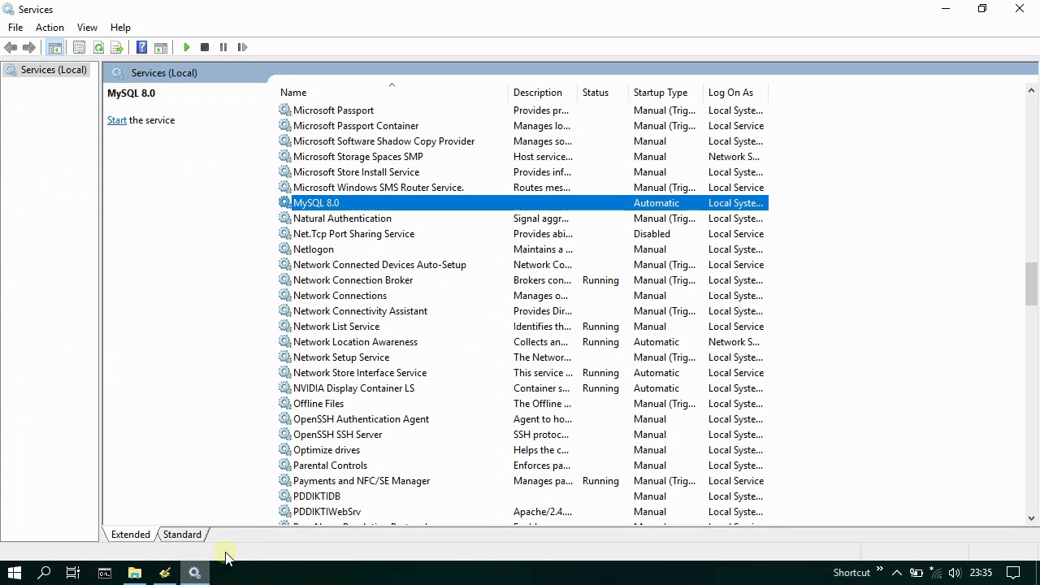
{"action": "left_click", "coordinate": [344, 206]}
{"action": "right_click", "coordinate": [344, 209]}
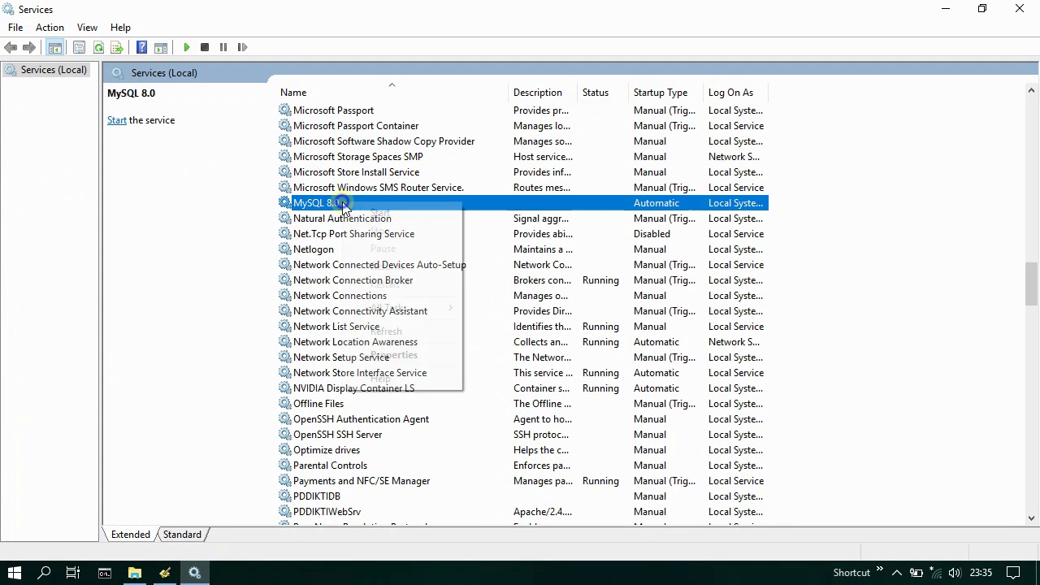
{"action": "left_click", "coordinate": [428, 354]}
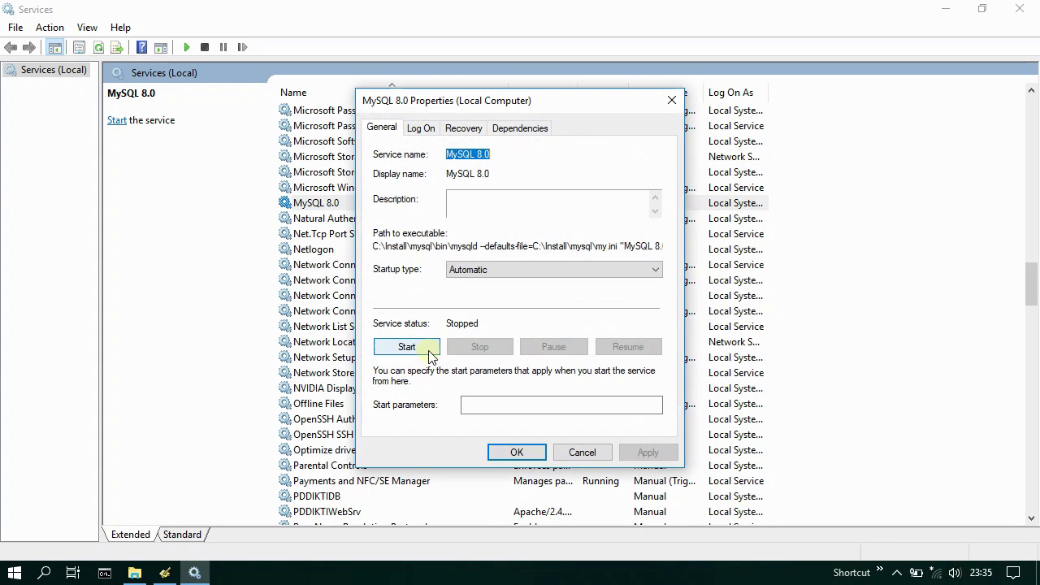
{"action": "right_click", "coordinate": [485, 155]}
{"action": "left_click", "coordinate": [520, 204]}
{"action": "left_click", "coordinate": [518, 452]}
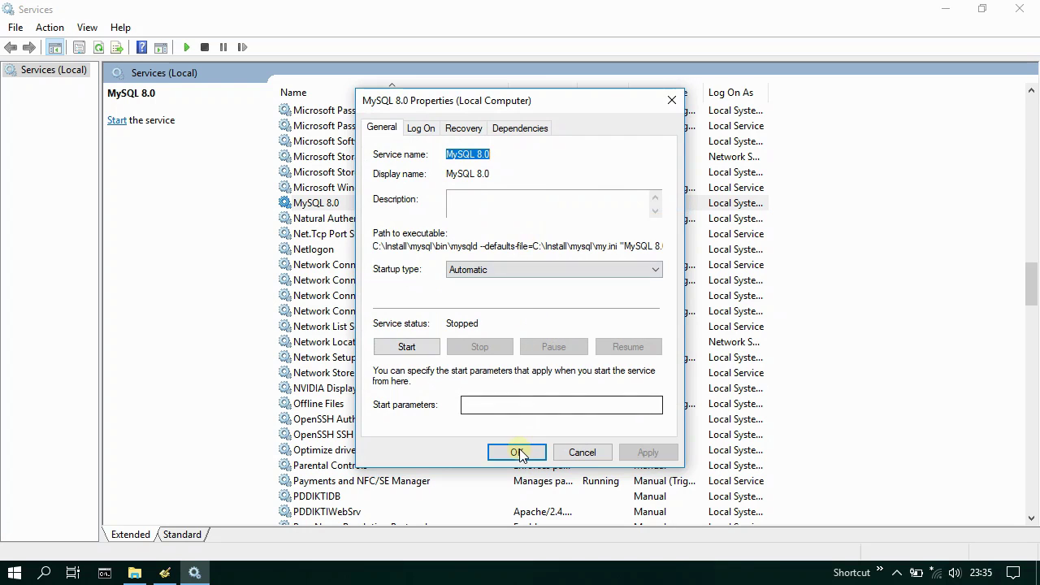
- Paste the name into the stop script and close the quote, giving net stop "MySQL 8.0"
{"action": "left_click", "coordinate": [195, 573]}
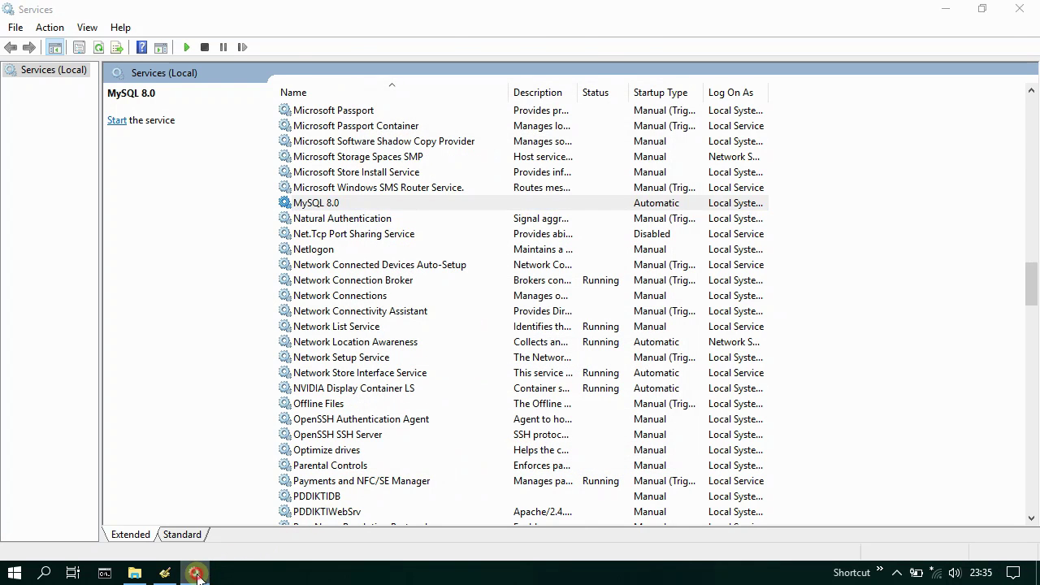
{"action": "left_click", "coordinate": [165, 573]}
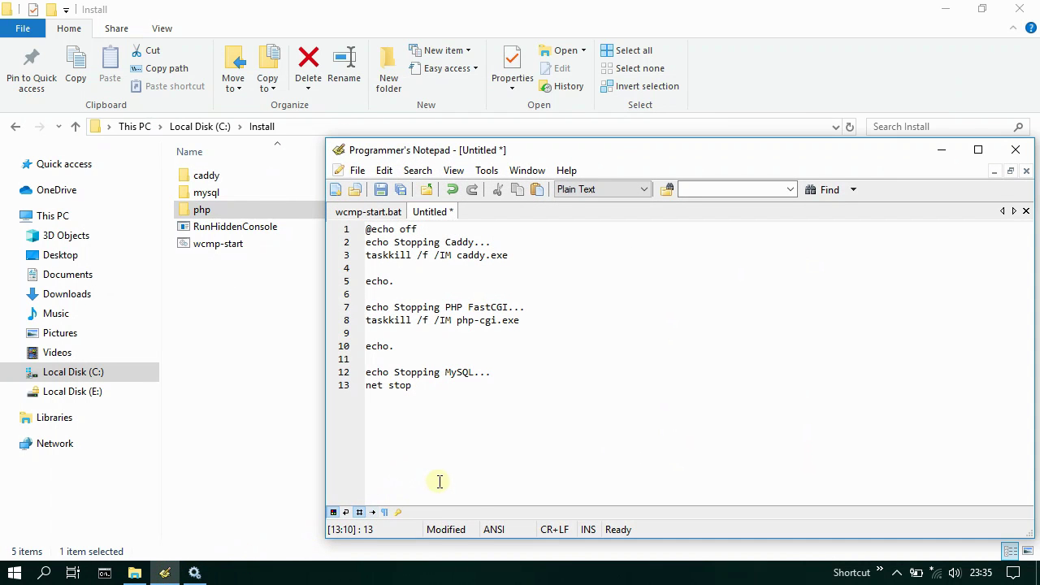
{"action": "left_click", "coordinate": [538, 190]}
{"action": "type", "text": "\"MySQL 8.0"}
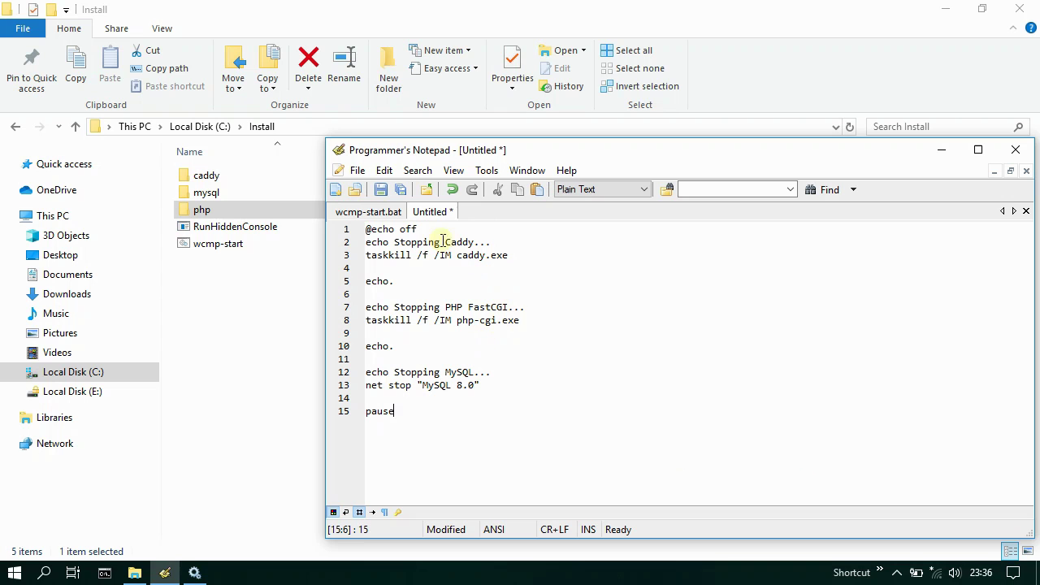
- Save the stop script under the file name wcmp-stop.bat in C:\Install
{"action": "left_click", "coordinate": [380, 190]}
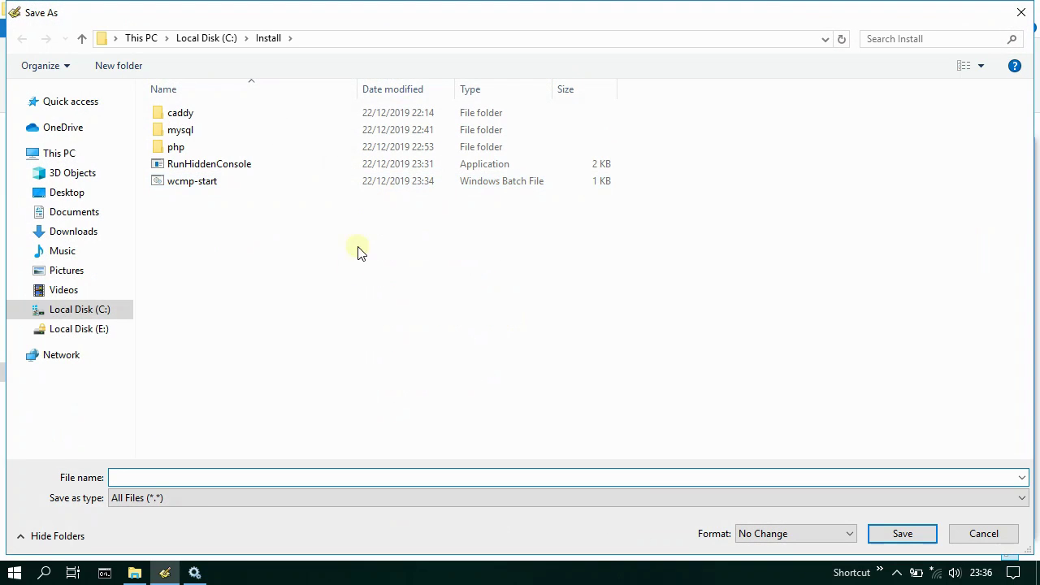
{"action": "type", "text": "wc"}
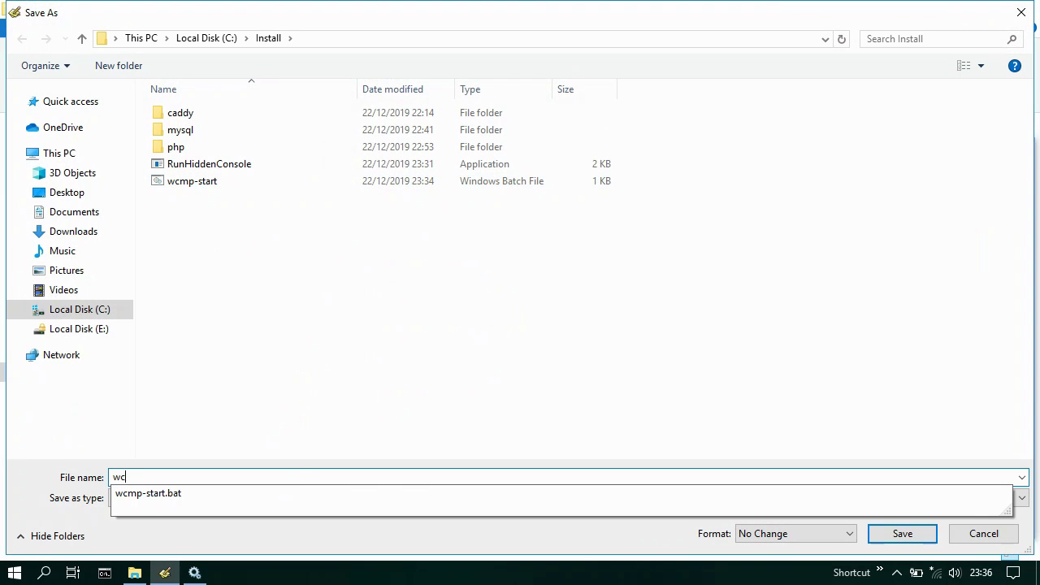
{"action": "type", "text": "mp-stop.bat"}
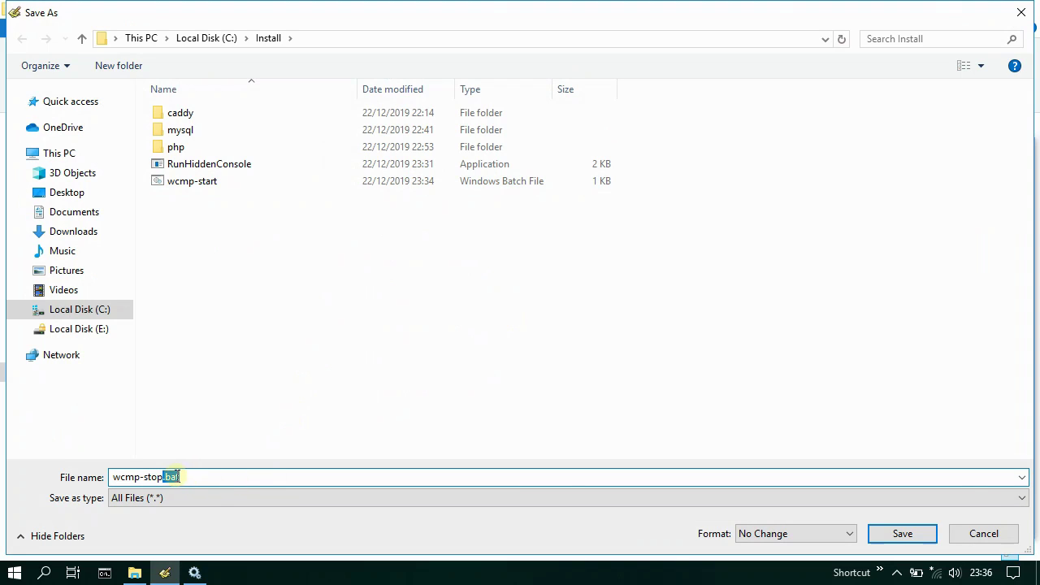
{"action": "left_click", "coordinate": [902, 533]}
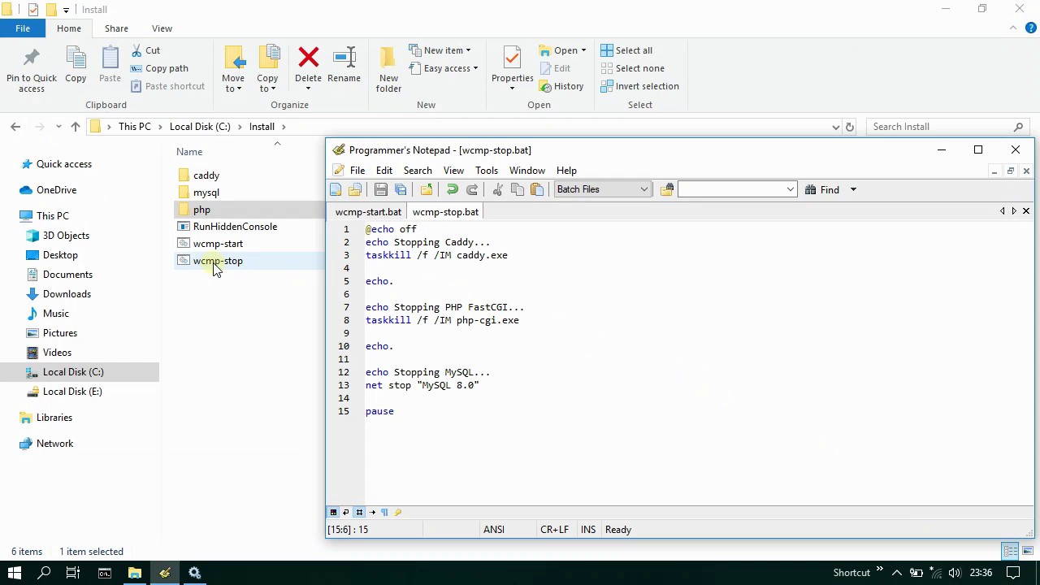
- Confirm wcmp-start and wcmp-stop sit in the Install folder and glance at Services
{"action": "left_click", "coordinate": [166, 572]}
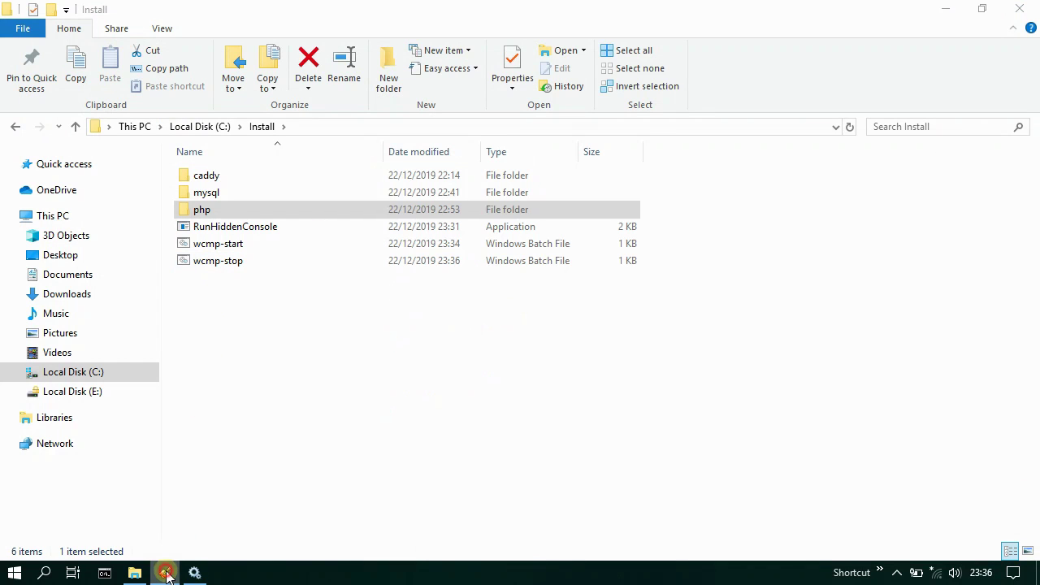
{"action": "left_click", "coordinate": [254, 246]}
{"action": "left_click", "coordinate": [246, 260], "text": "ctrl"}
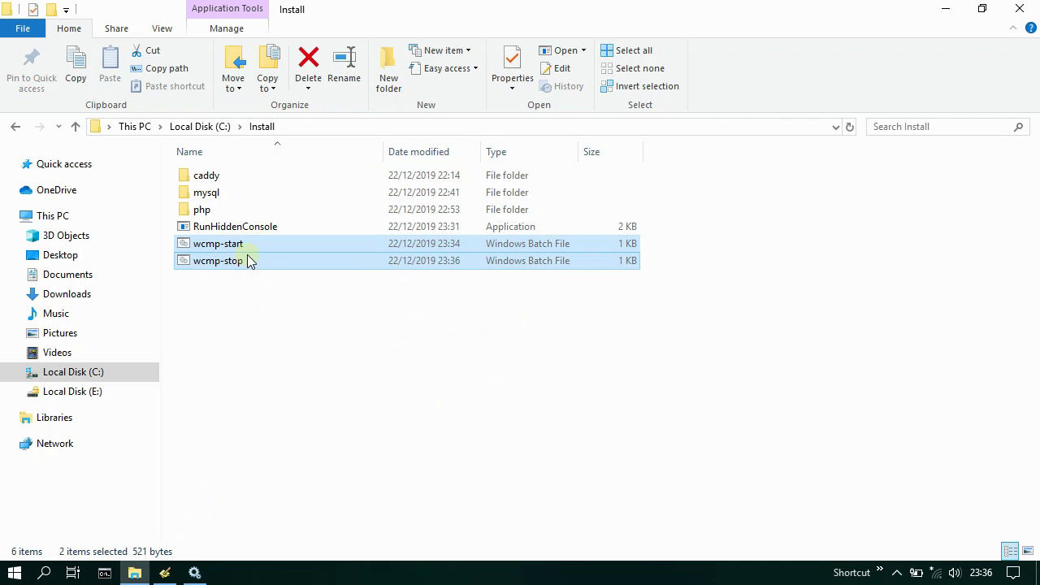
{"action": "left_click", "coordinate": [246, 309]}
{"action": "left_click", "coordinate": [195, 573]}
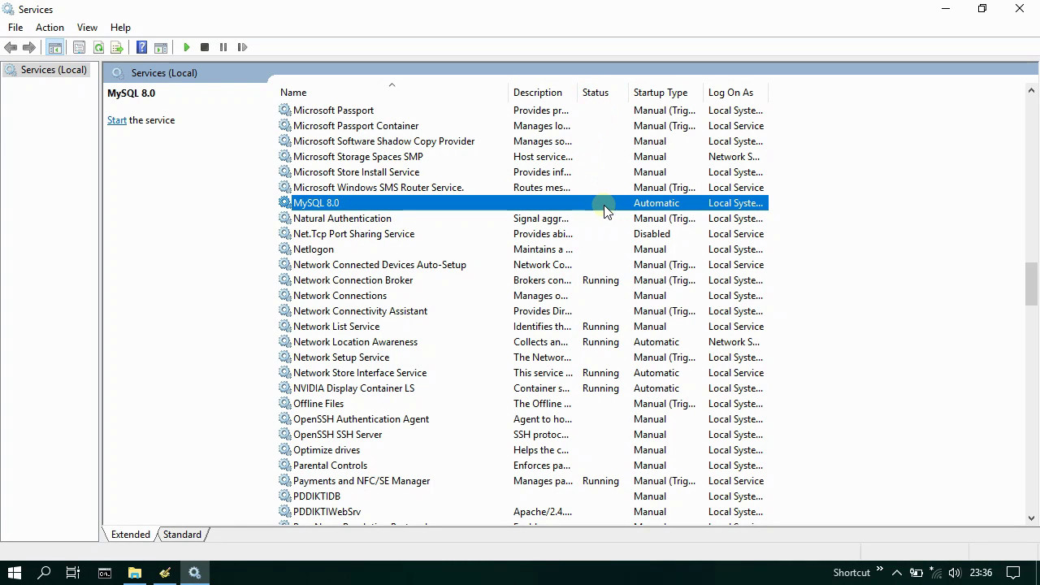
{"action": "left_click", "coordinate": [946, 15]}
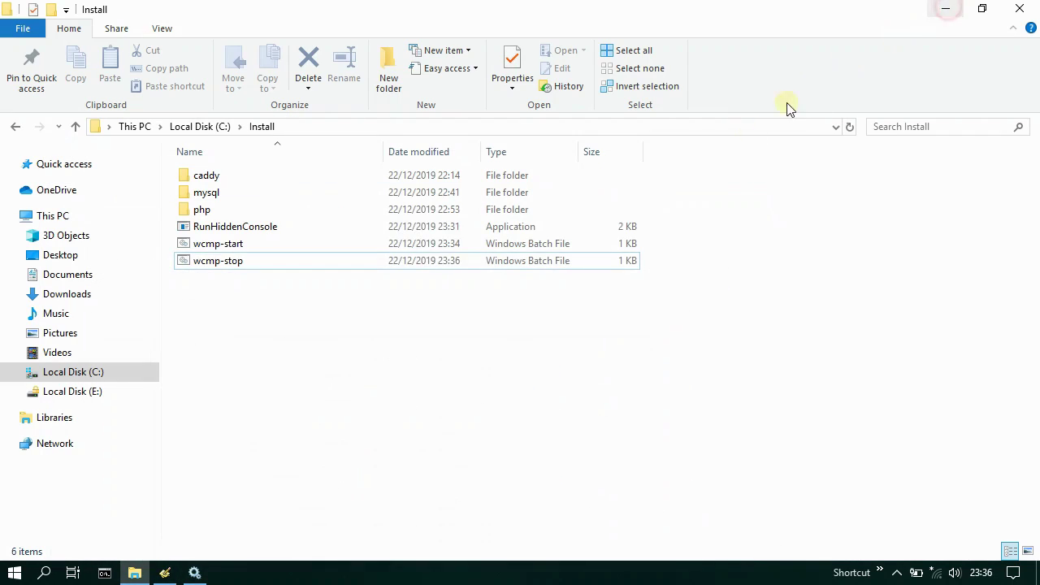
- Run wcmp-start as administrator and dismiss its window once the services have started
{"action": "left_click", "coordinate": [250, 246]}
{"action": "right_click", "coordinate": [250, 245]}
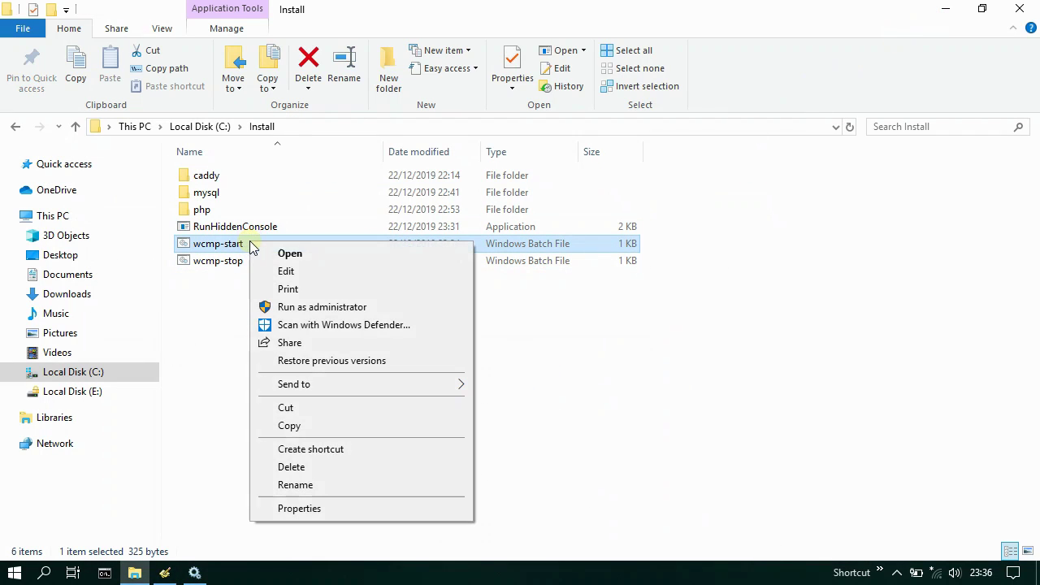
{"action": "left_click", "coordinate": [380, 309]}
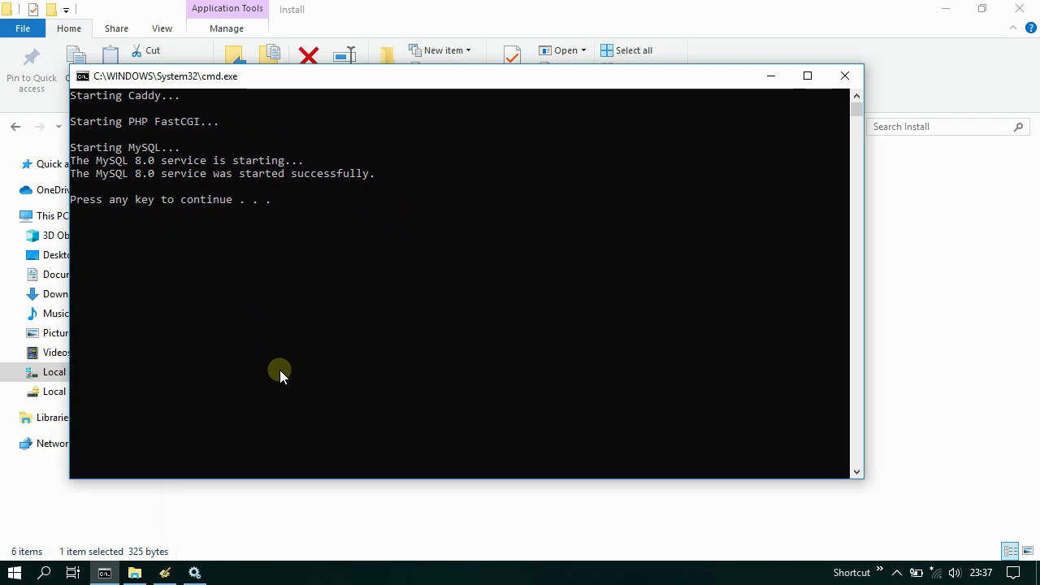
{"action": "key", "text": "Return"}
- Refresh Services to see MySQL 8.0 Running, check caddy and CGI / FastCGI in Task Manager, then minimize both
{"action": "left_click", "coordinate": [195, 572]}
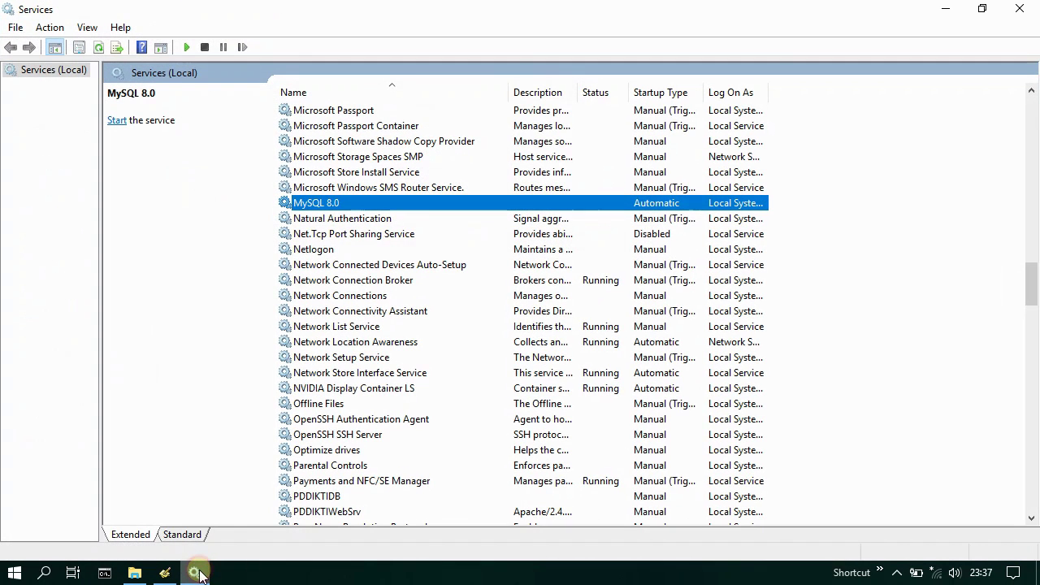
{"action": "left_click", "coordinate": [98, 46]}
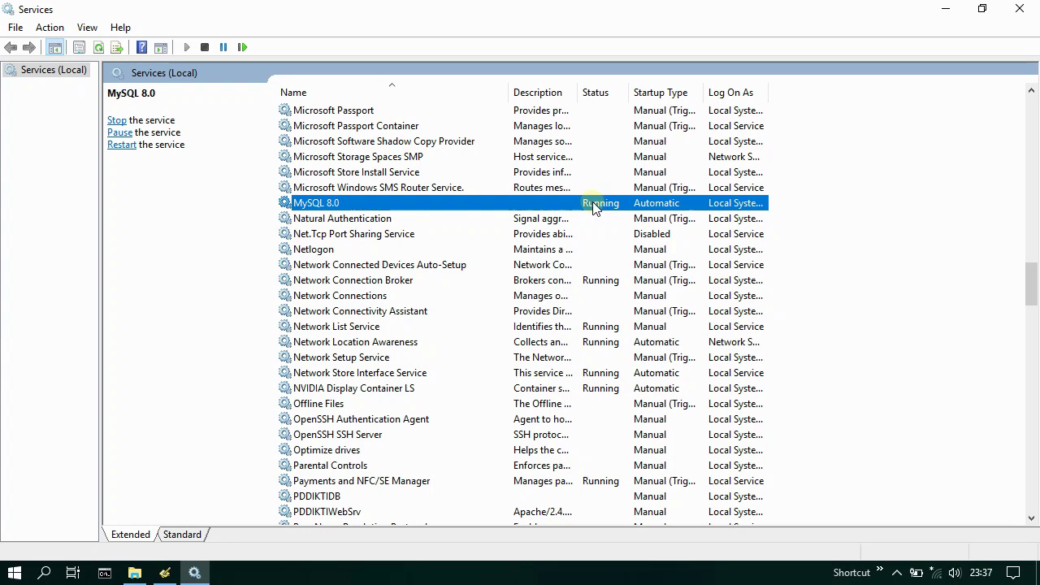
{"action": "right_click", "coordinate": [712, 573]}
{"action": "left_click", "coordinate": [829, 490]}
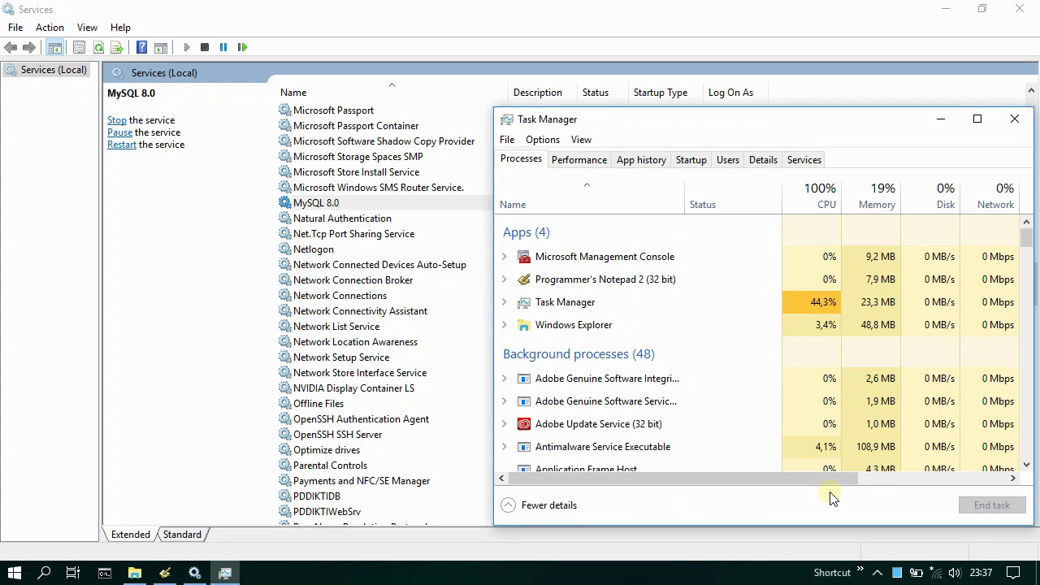
{"action": "scroll", "coordinate": [680, 415], "scroll_direction": "down", "scroll_amount": 1}
{"action": "scroll", "coordinate": [681, 414], "scroll_direction": "down", "scroll_amount": 3}
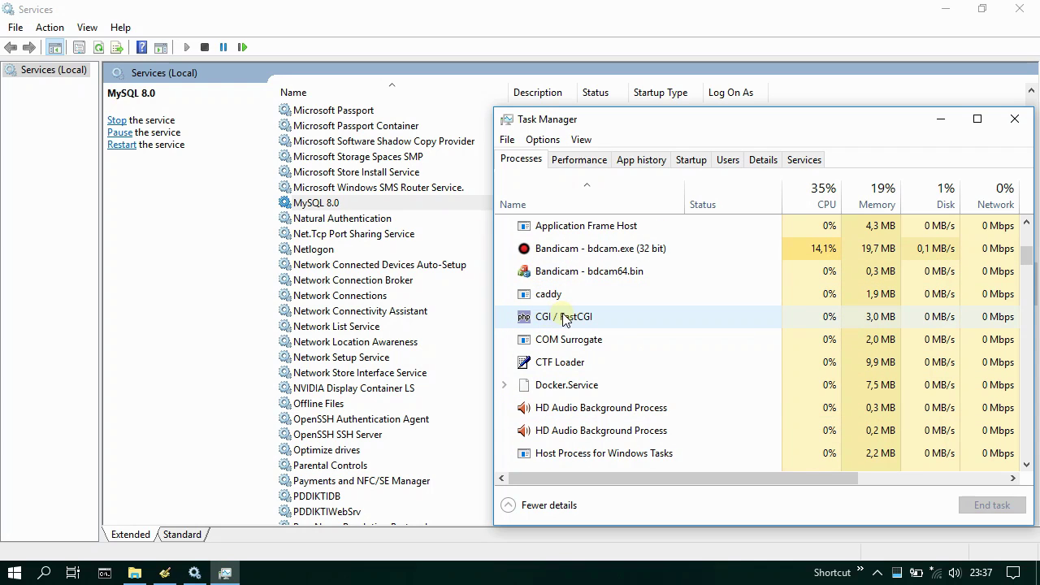
{"action": "left_click", "coordinate": [940, 119]}
{"action": "left_click", "coordinate": [945, 9]}
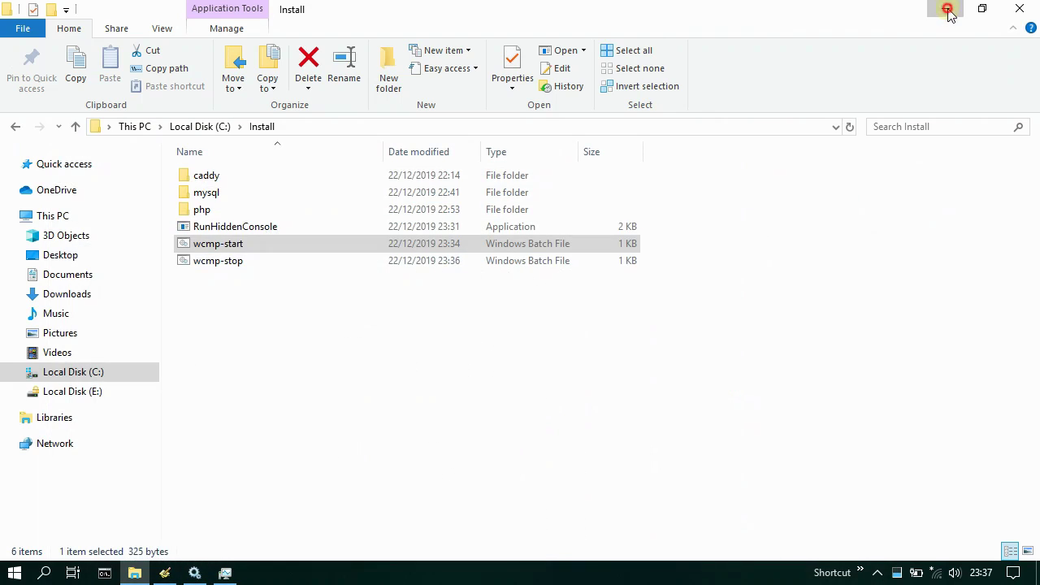
- Launch Chrome, open the localhost bookmark, then load localhost/phpinfo.php showing PHP 7.4.1
{"action": "left_click", "coordinate": [945, 9]}
{"action": "double_click", "coordinate": [90, 508]}
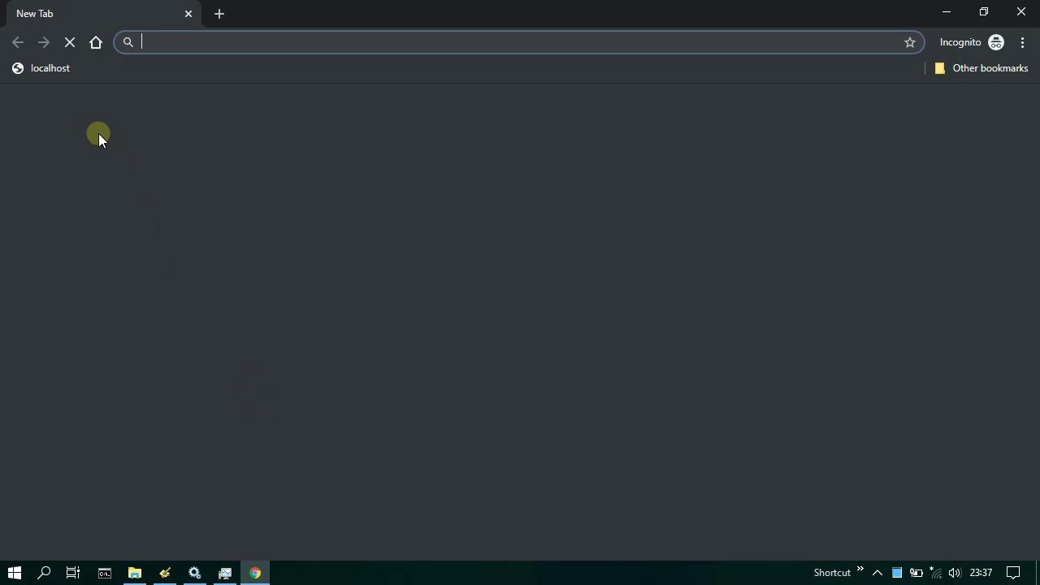
{"action": "left_click", "coordinate": [45, 69]}
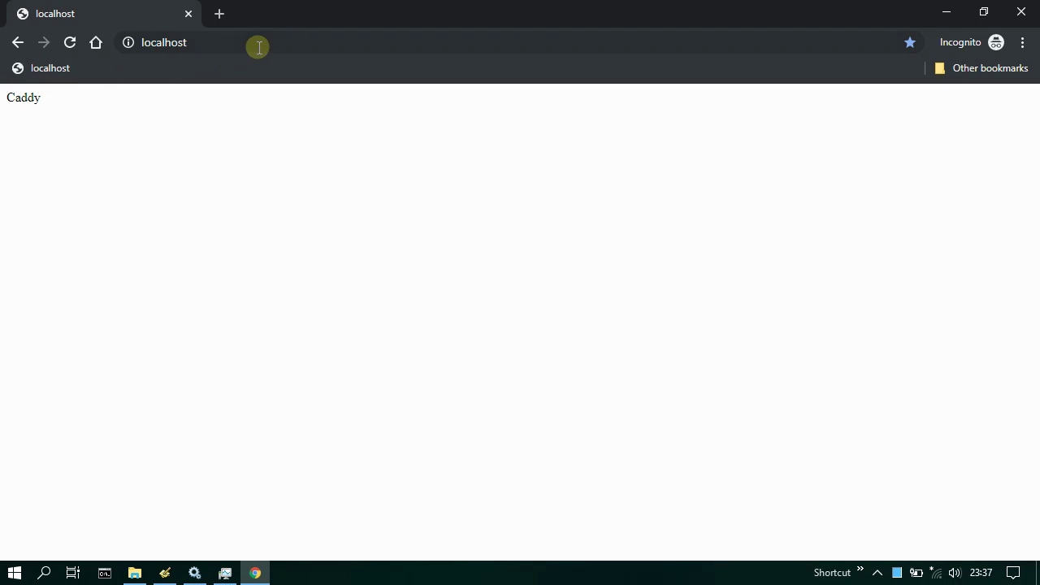
{"action": "left_click", "coordinate": [298, 42]}
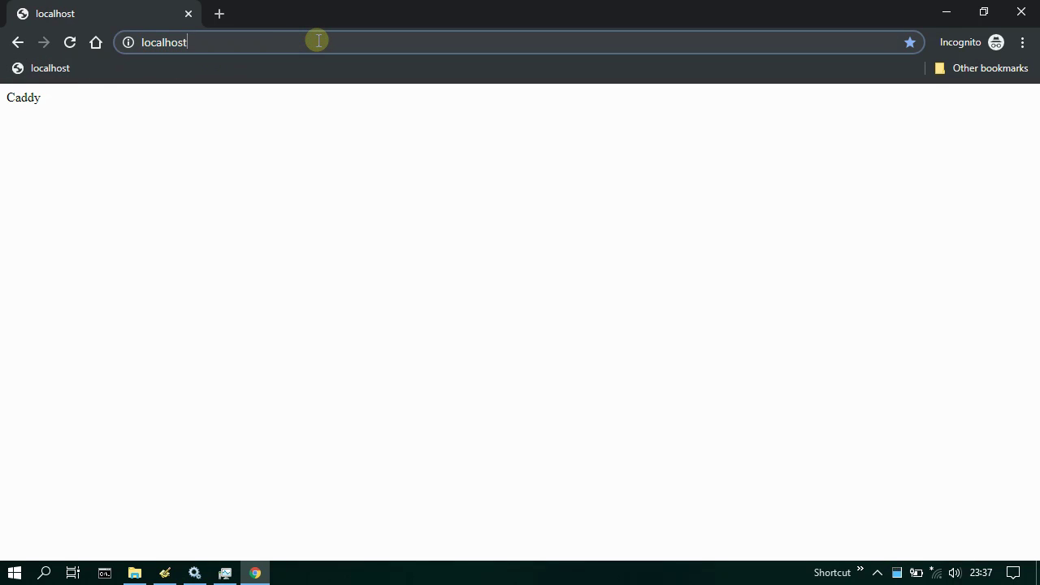
{"action": "type", "text": "/phpin"}
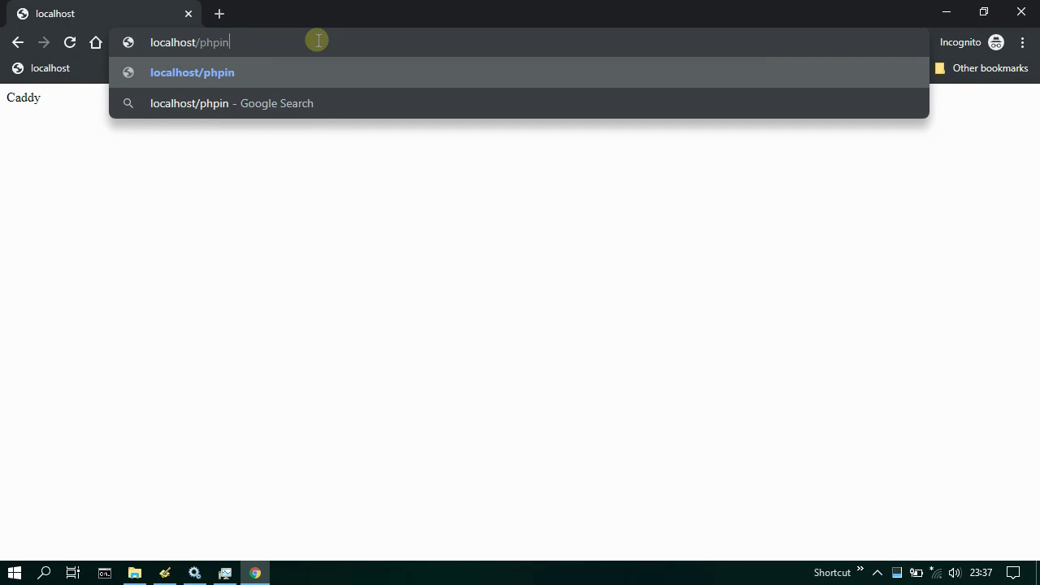
{"action": "type", "text": "fo.php"}
{"action": "key", "text": "Return"}
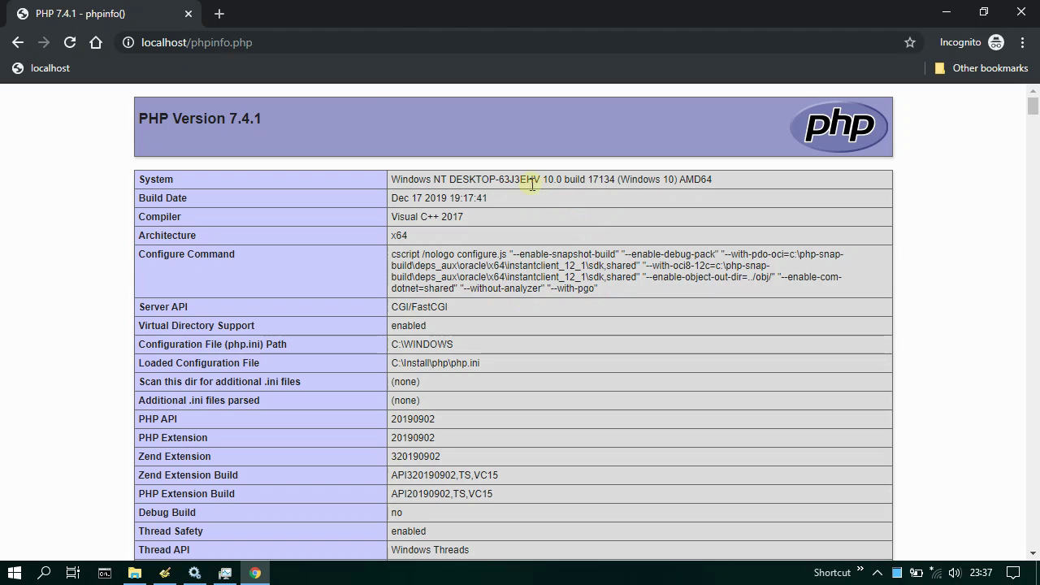
- Load localhost/mysql.php to confirm 'MySQL connected successfully', then close Chrome
{"action": "left_click", "coordinate": [277, 39]}
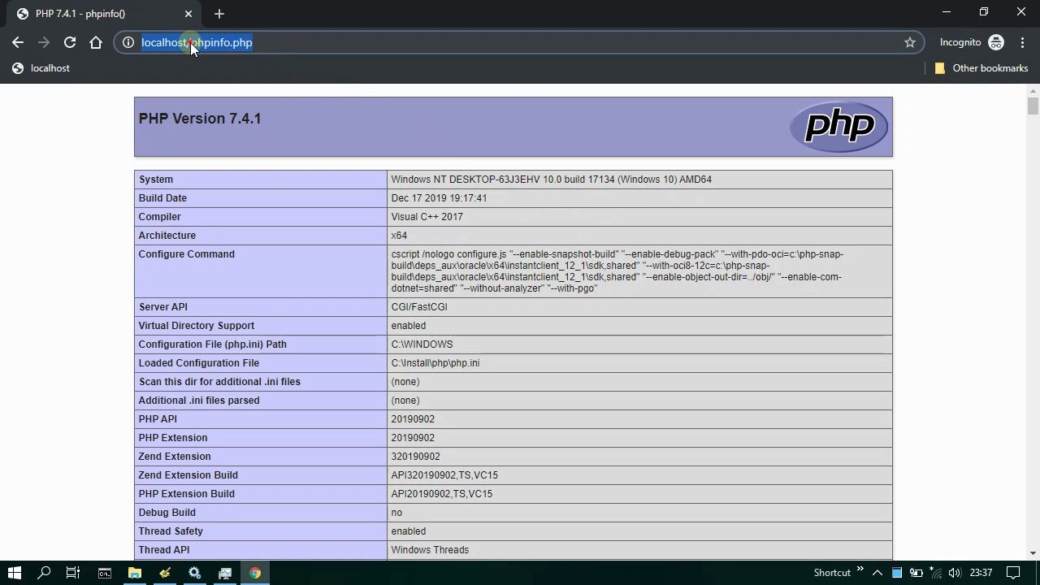
{"action": "left_click_drag", "start_coordinate": [191, 42], "coordinate": [279, 46]}
{"action": "type", "text": "mysql.php"}
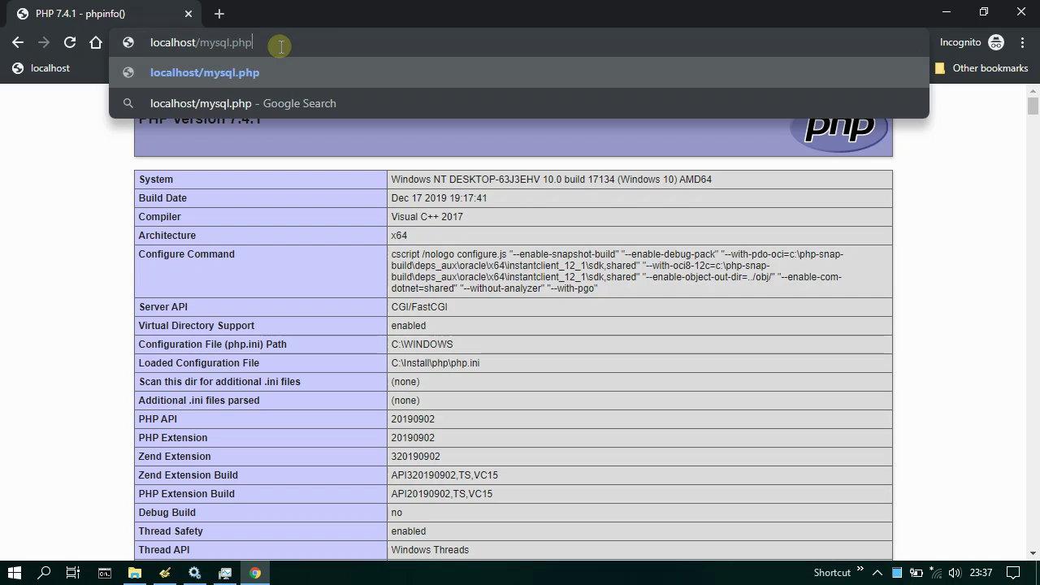
{"action": "key", "text": "Return"}
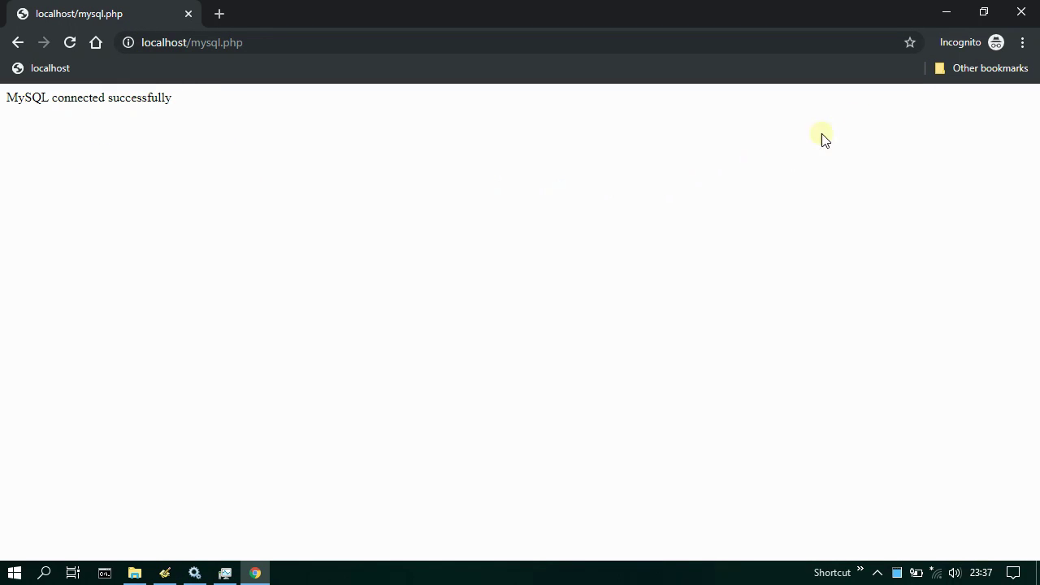
{"action": "left_click", "coordinate": [1027, 14]}
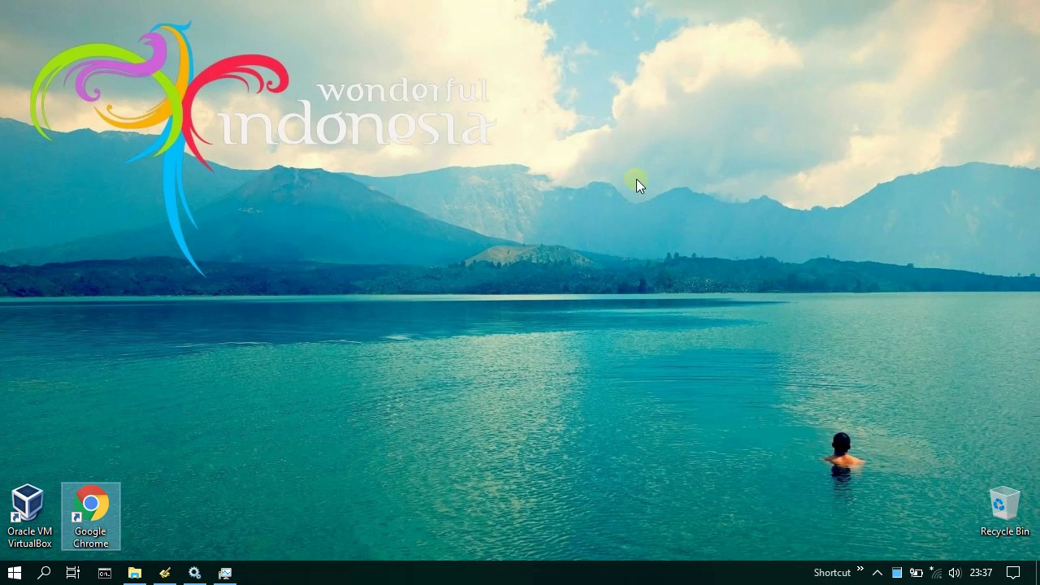
- Run wcmp-stop.bat from C:\Install as administrator, then dismiss its finished cmd window
{"action": "left_click", "coordinate": [134, 572]}
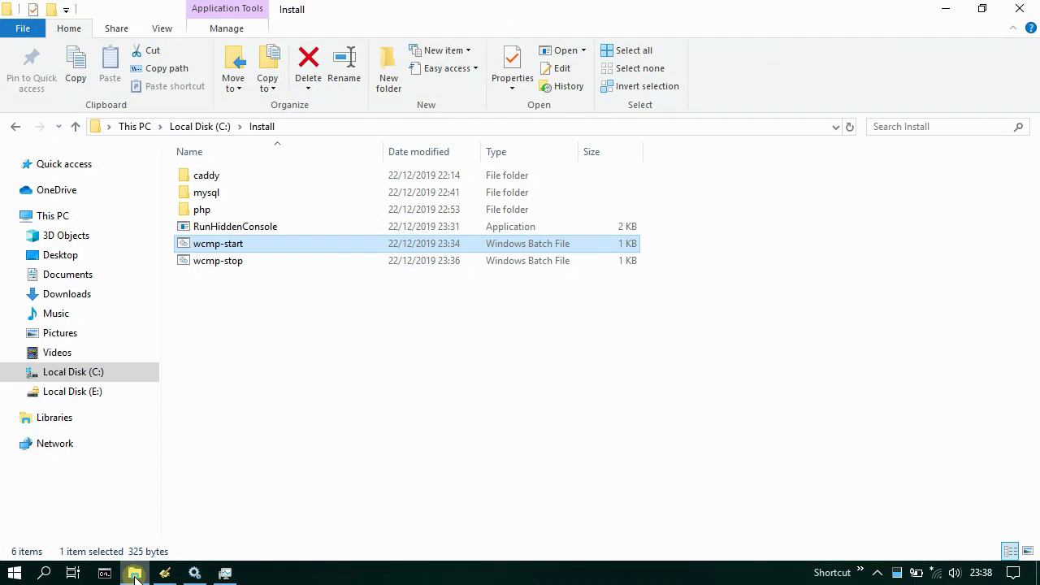
{"action": "left_click", "coordinate": [237, 262]}
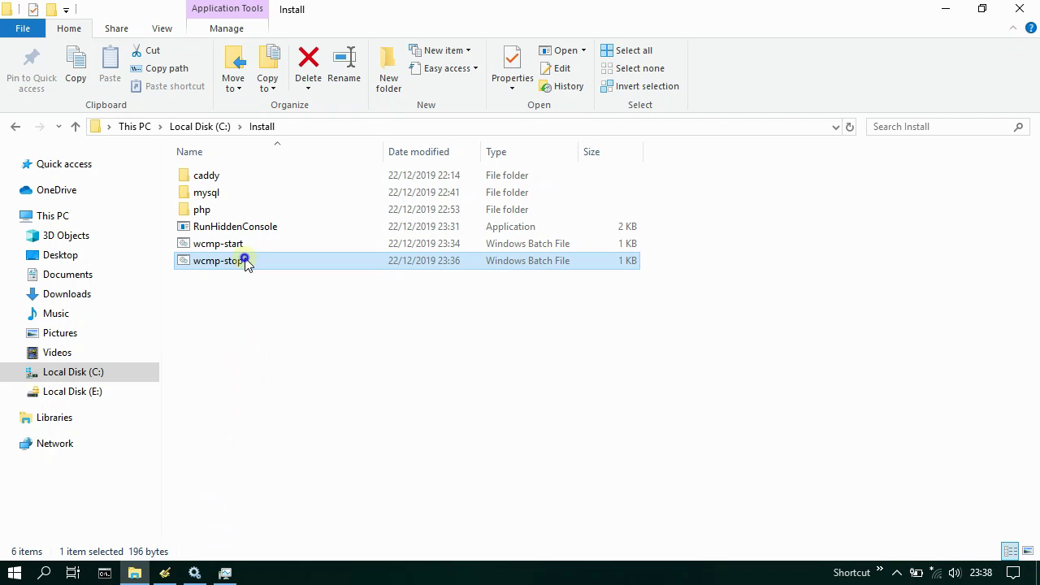
{"action": "right_click", "coordinate": [244, 261]}
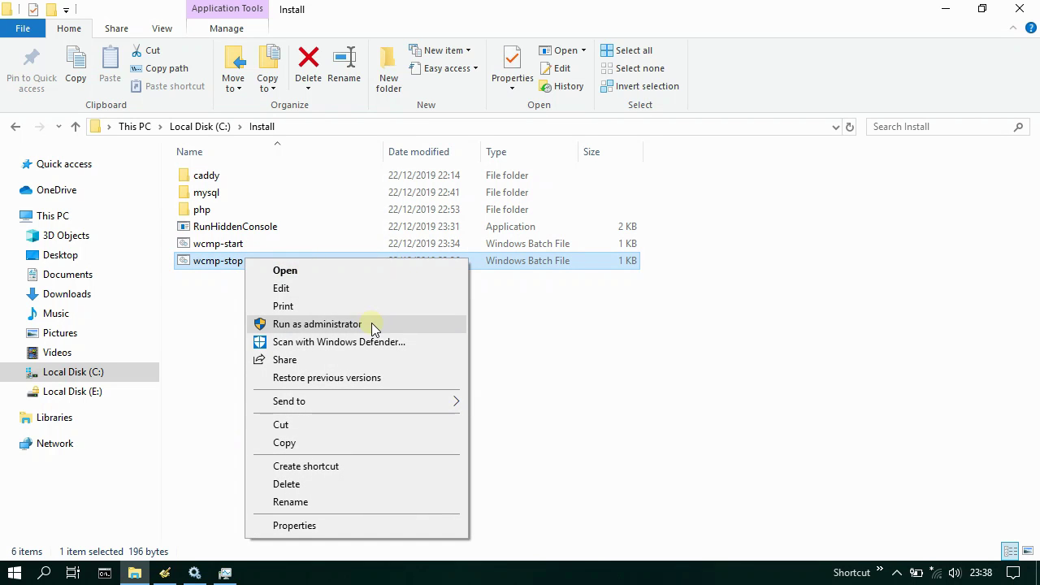
{"action": "left_click", "coordinate": [371, 323]}
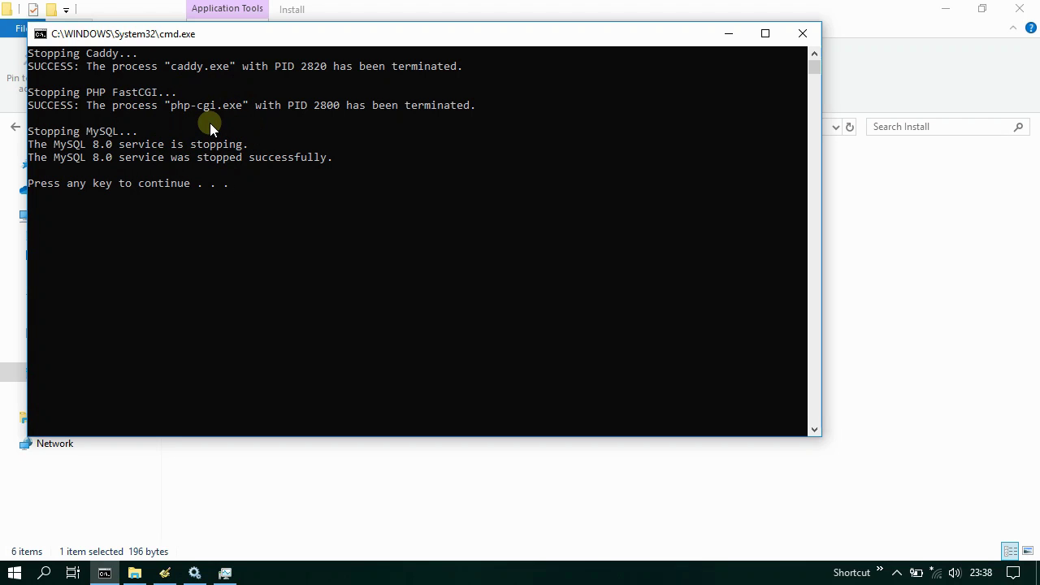
{"action": "key", "text": "Return"}
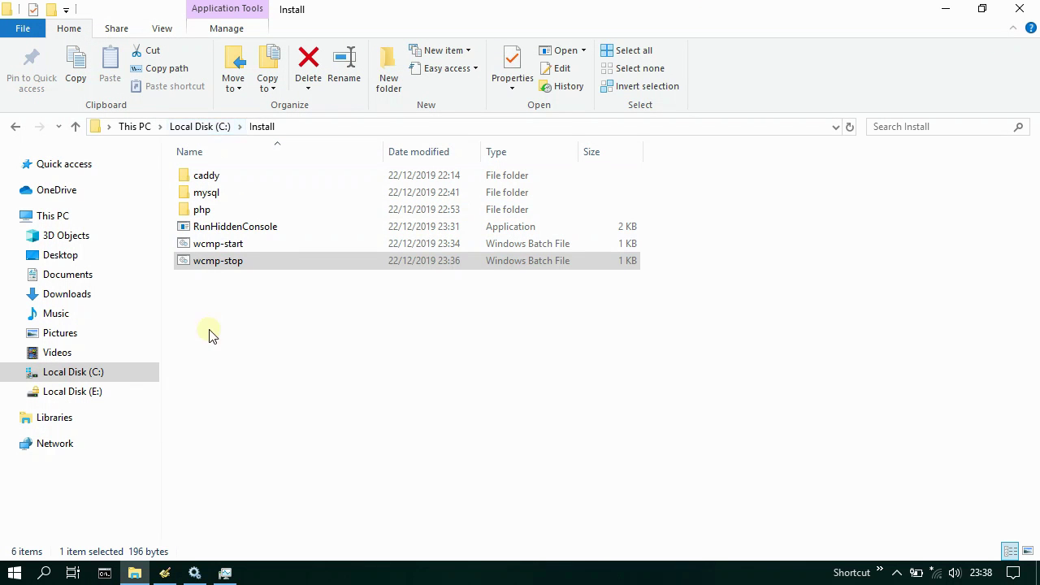
- Refresh Services to confirm MySQL 8.0 has stopped, then close Services
{"action": "left_click", "coordinate": [194, 573]}
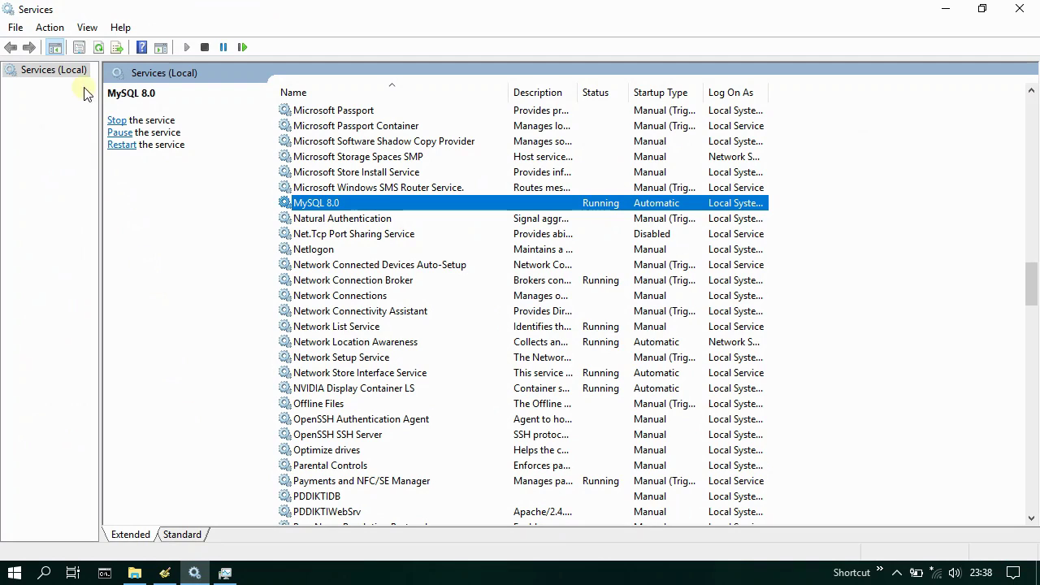
{"action": "left_click", "coordinate": [98, 47]}
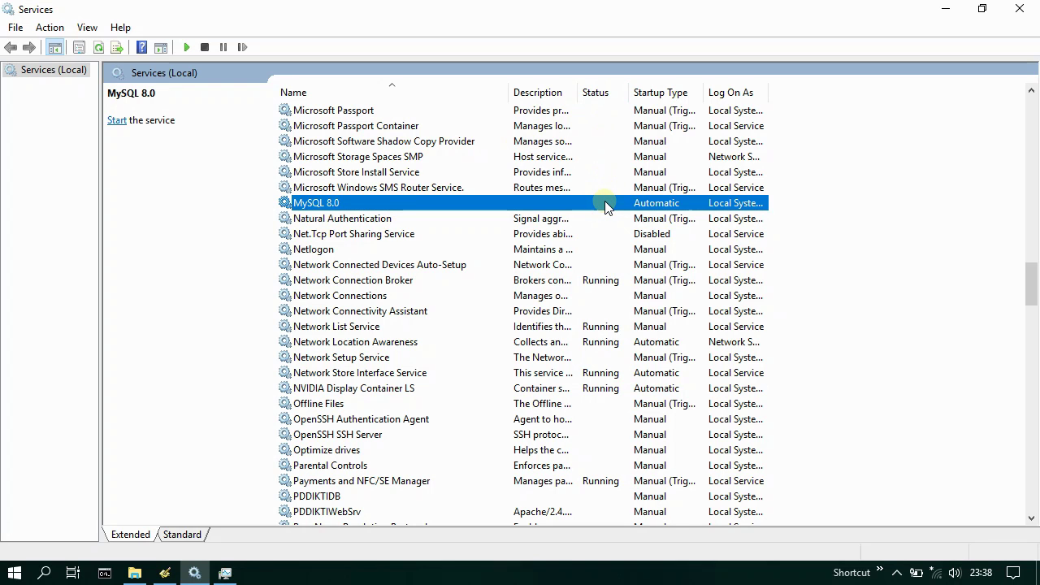
{"action": "left_click", "coordinate": [1019, 9]}
- Close Task Manager, File Explorer and Programmer's Notepad
{"action": "left_click", "coordinate": [195, 572]}
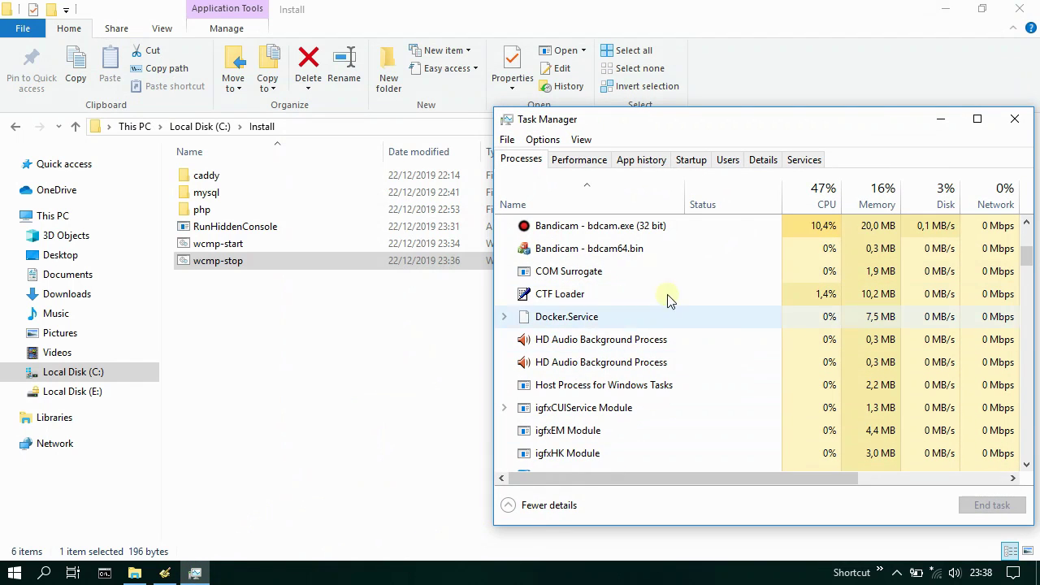
{"action": "left_click", "coordinate": [1014, 119]}
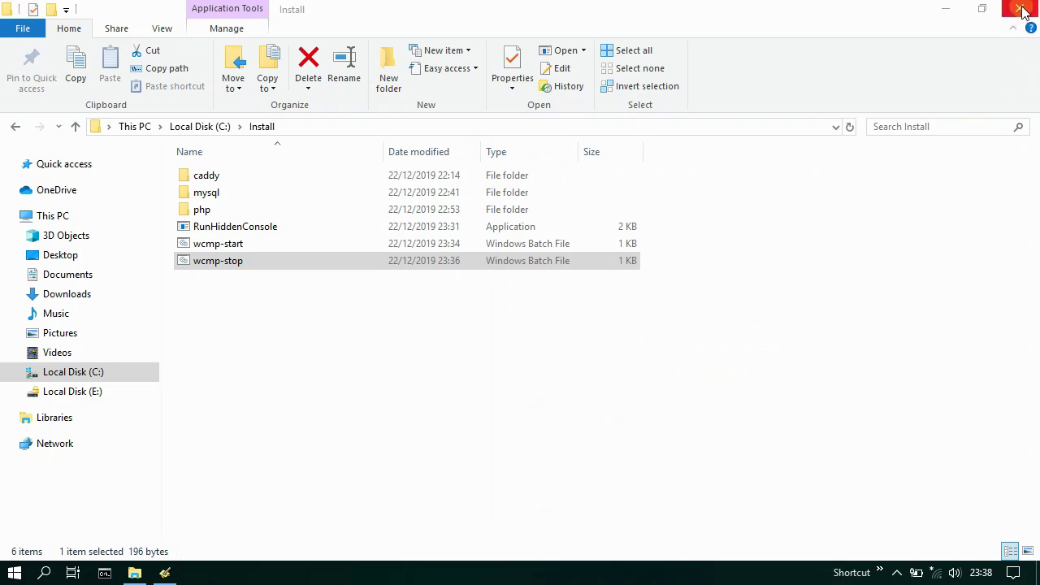
{"action": "left_click", "coordinate": [1019, 8]}
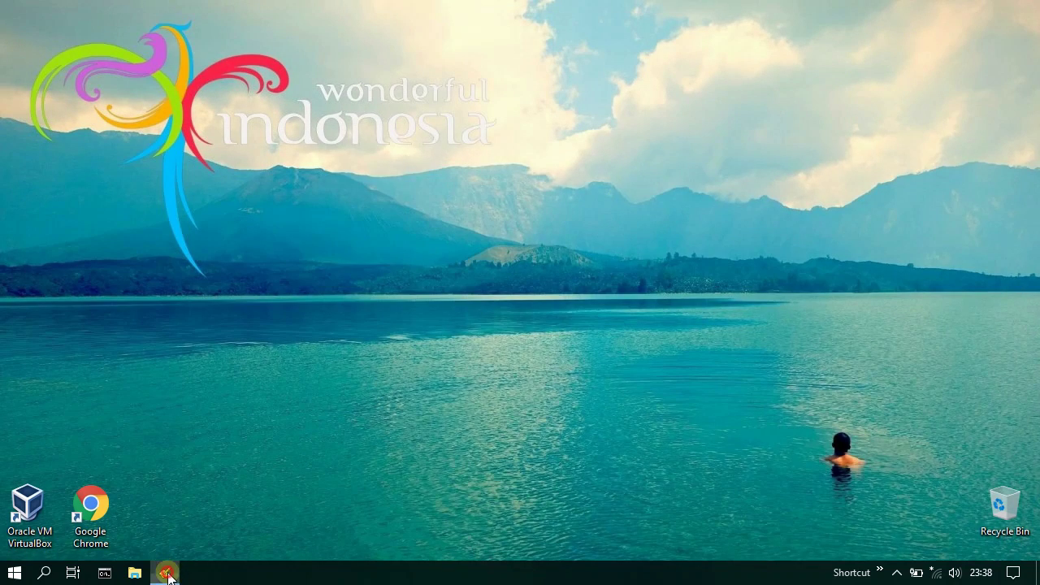
{"action": "left_click", "coordinate": [165, 573]}
{"action": "left_click", "coordinate": [1014, 149]}
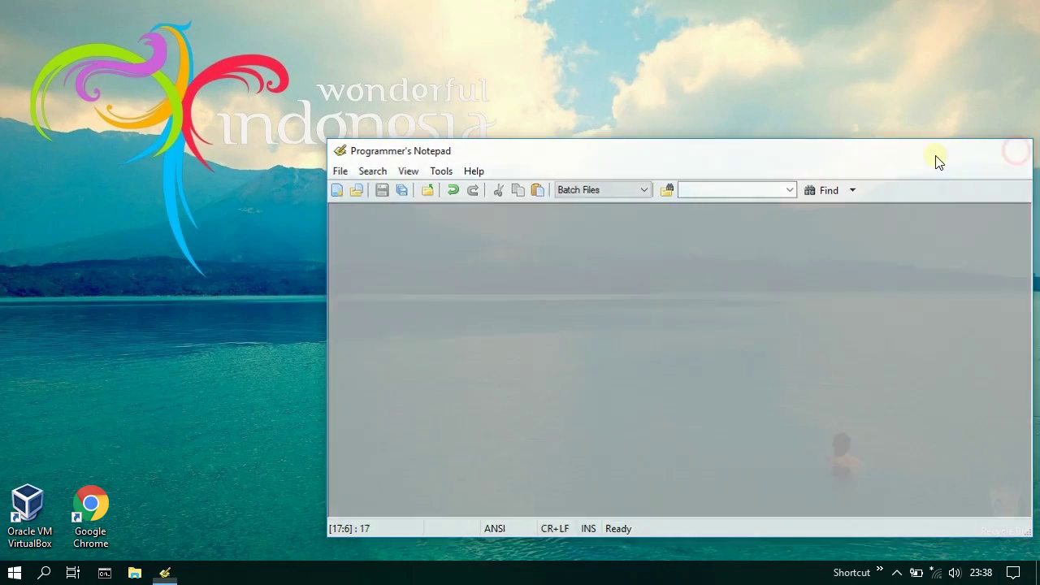